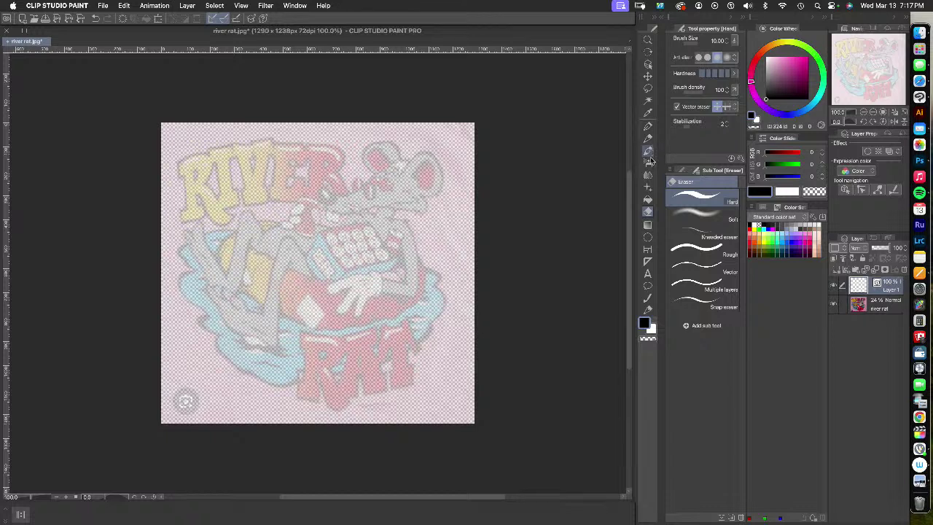
# Ink the rat's two oval lenses, the upper snout line and the nose on Layer 1 with the MICRON - 08 brush
pyautogui.click(648, 307)
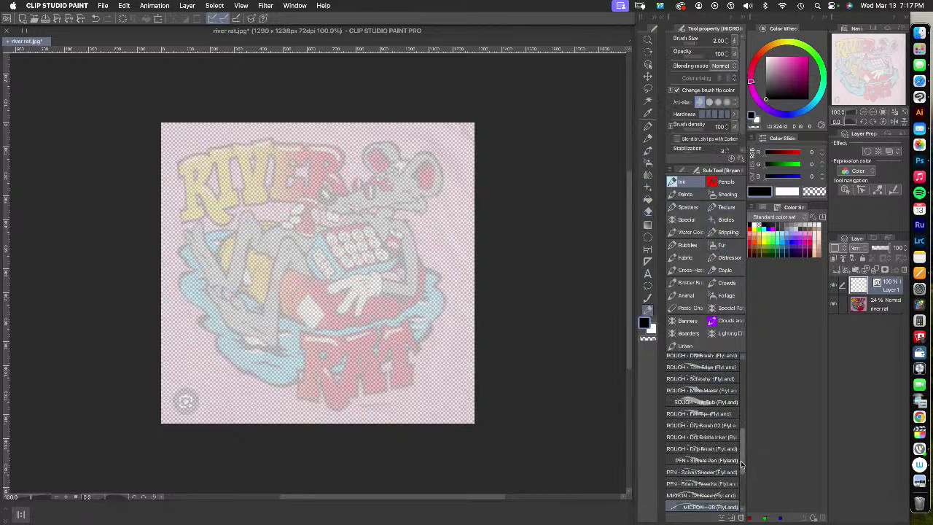
pyautogui.scroll(-2, 686, 443)
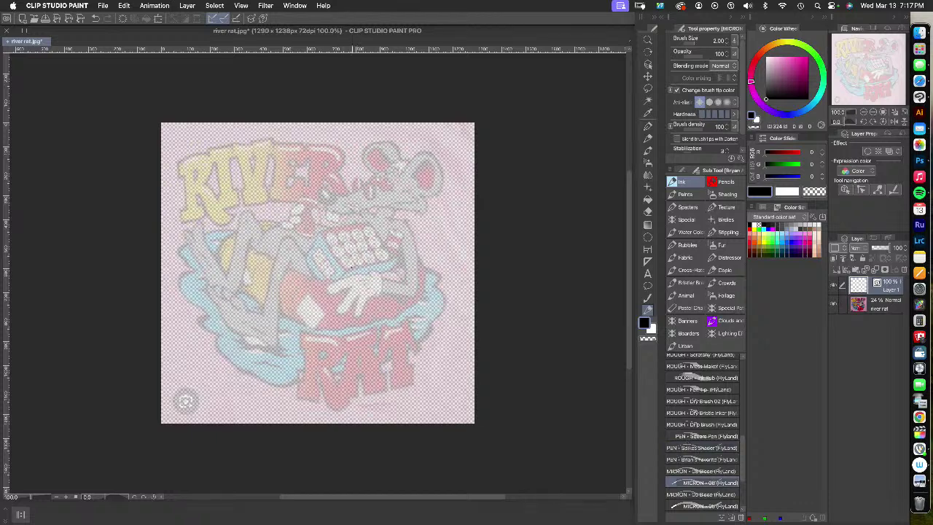
pyautogui.moveTo(358, 244); pyautogui.dragTo(508, 315)
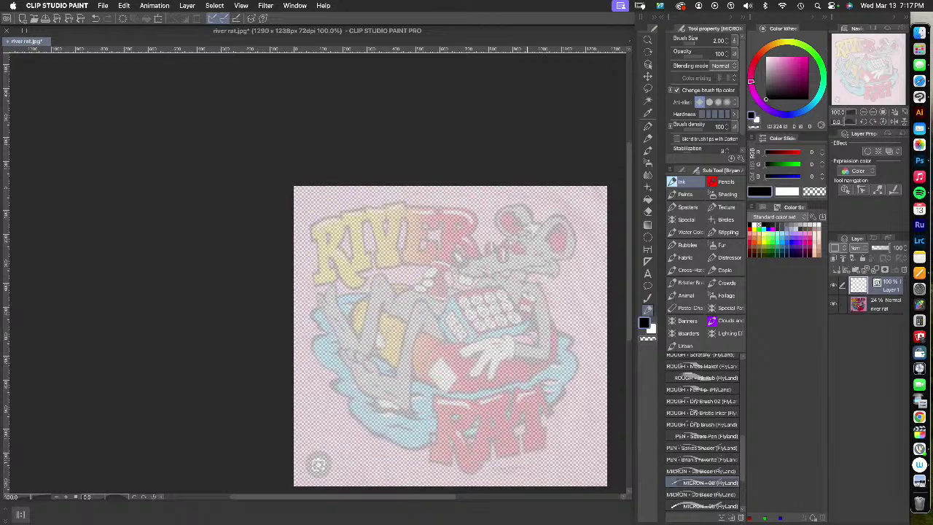
pyautogui.hotkey('shift', 'space')
pyautogui.moveTo(528, 390); pyautogui.dragTo(552, 274)
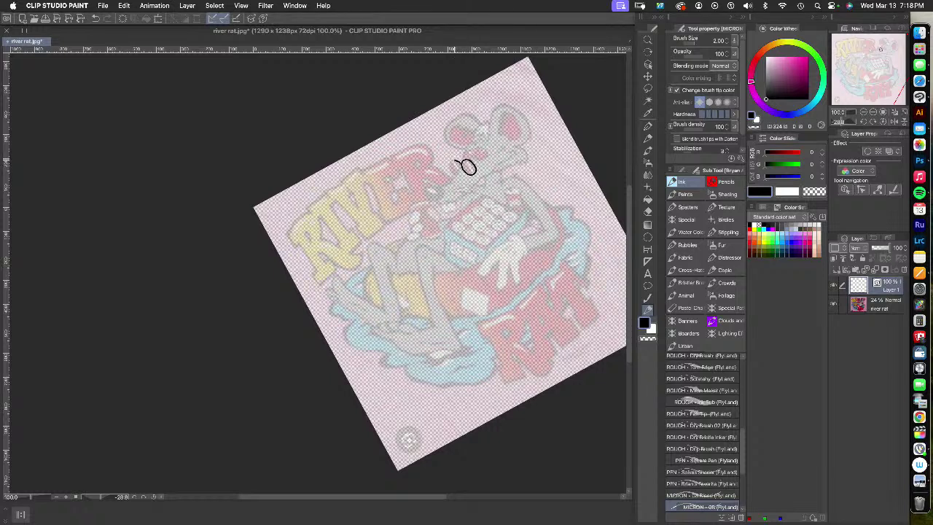
pyautogui.moveTo(454, 172)
pyautogui.mouseDown()
pyautogui.moveTo(467, 167)
pyautogui.moveTo(448, 180)
pyautogui.mouseUp()
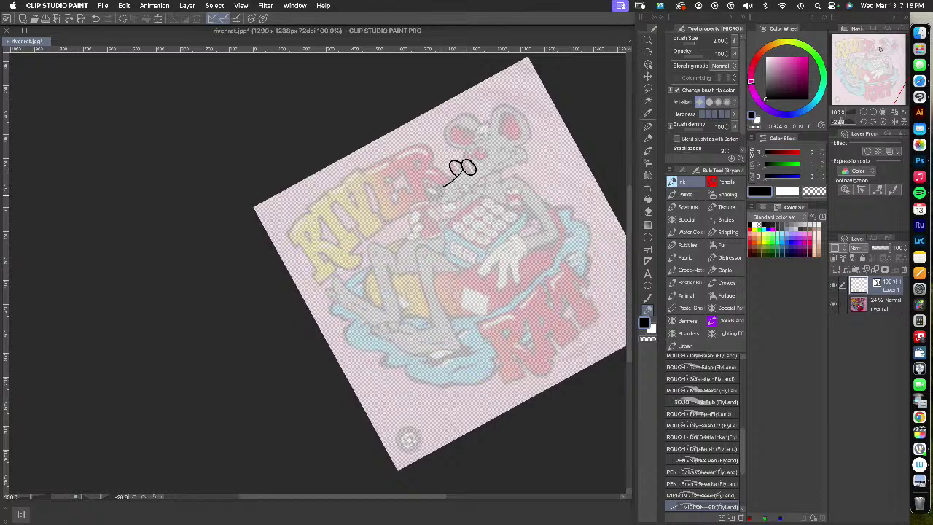
pyautogui.moveTo(442, 194)
pyautogui.mouseDown()
pyautogui.moveTo(433, 199)
pyautogui.moveTo(430, 185)
pyautogui.mouseUp()
# Raise the river rat reference layer's opacity to 38% and make Layer 1 active again
pyautogui.click(886, 305)
pyautogui.moveTo(877, 250); pyautogui.dragTo(881, 248)
pyautogui.click(886, 288)
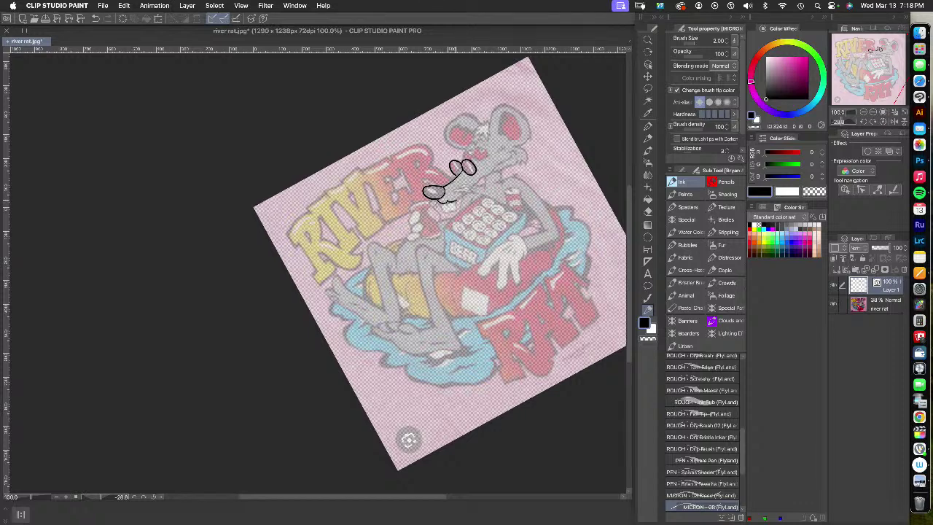
# Ink the rat's jaw line, cheek fur and neck over the reference
pyautogui.moveTo(468, 190); pyautogui.dragTo(504, 160)
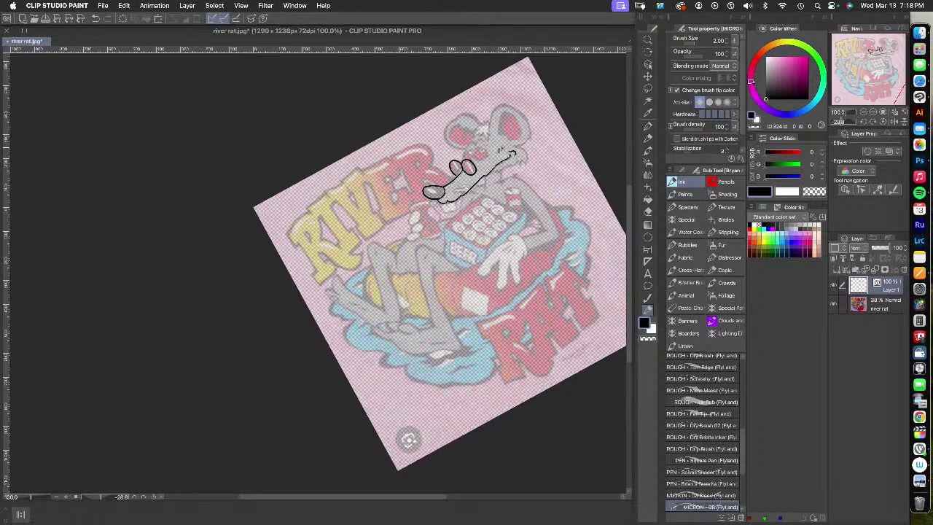
pyautogui.moveTo(505, 150); pyautogui.dragTo(525, 160)
pyautogui.moveTo(502, 171); pyautogui.dragTo(501, 182)
# Ink the outer and inner contours of the rat's bent arm and the can tucked beside it
pyautogui.moveTo(524, 179); pyautogui.dragTo(558, 237)
pyautogui.moveTo(558, 237)
pyautogui.mouseDown()
pyautogui.moveTo(528, 250)
pyautogui.moveTo(536, 233)
pyautogui.moveTo(522, 237)
pyautogui.mouseUp()
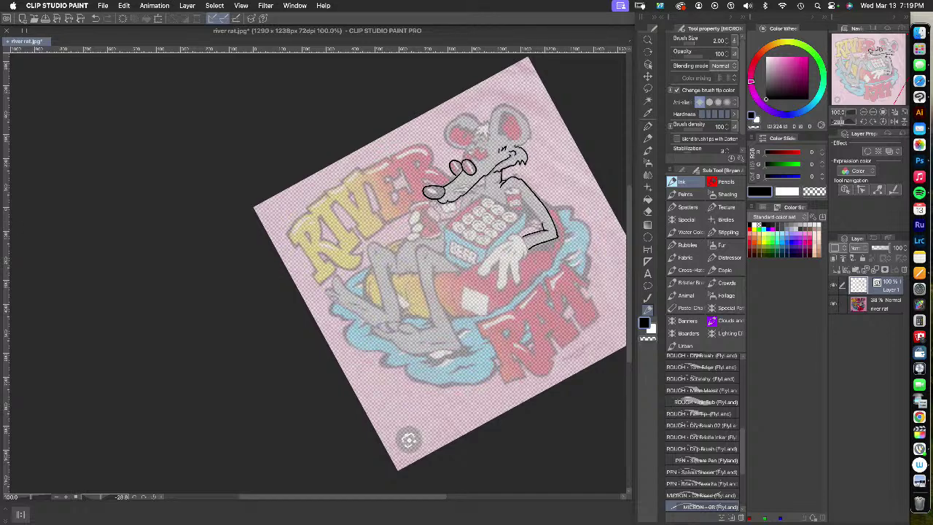
pyautogui.moveTo(526, 199); pyautogui.dragTo(533, 210)
pyautogui.press('super+z')
pyautogui.moveTo(522, 197); pyautogui.dragTo(537, 216)
# Ink the edges of the beer box's open top, redrawing the edge nearest the bent arm
pyautogui.moveTo(446, 226); pyautogui.dragTo(481, 194)
pyautogui.moveTo(446, 228); pyautogui.dragTo(482, 248)
pyautogui.moveTo(487, 248); pyautogui.dragTo(527, 216)
pyautogui.press('super+z')
pyautogui.moveTo(489, 246); pyautogui.dragTo(525, 215)
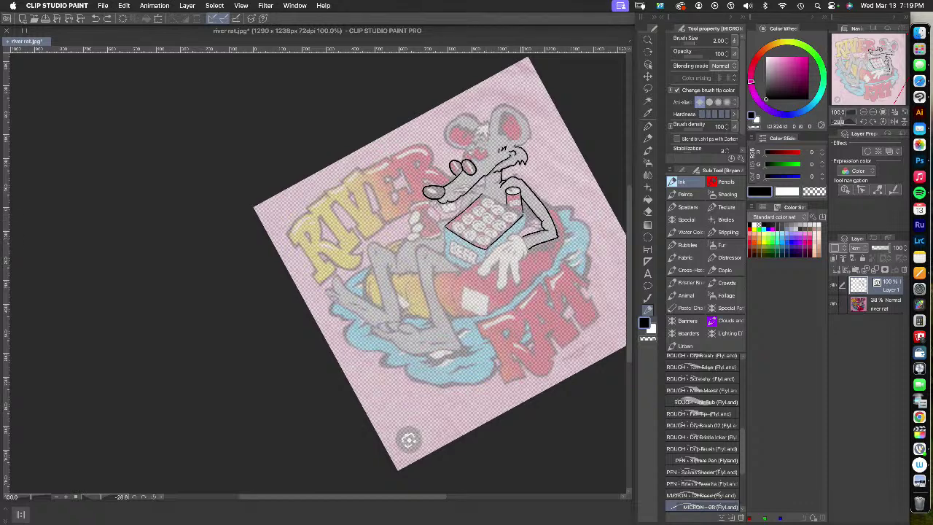
# Ink the rat's near ear with its inner shape, the forehead tuft and the eye
pyautogui.press('r')
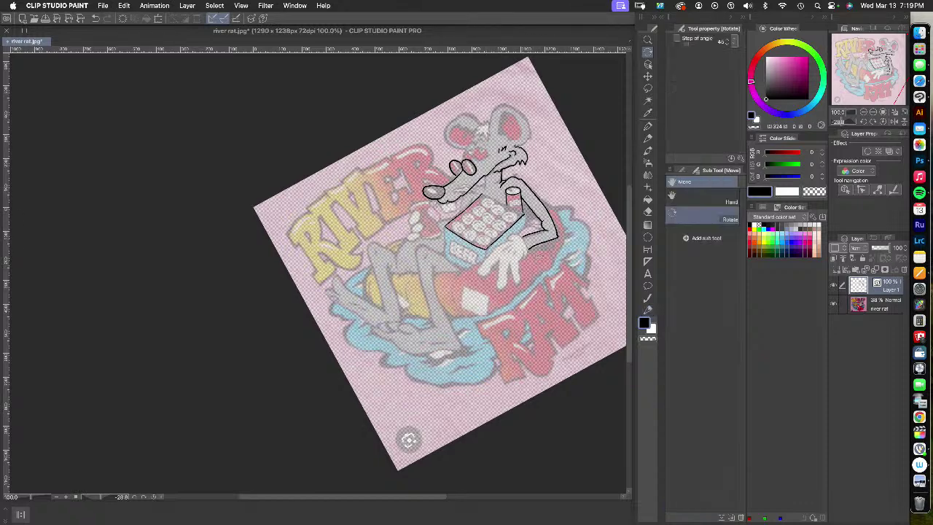
pyautogui.moveTo(470, 345); pyautogui.dragTo(345, 443)
pyautogui.moveTo(460, 335)
pyautogui.mouseDown()
pyautogui.moveTo(363, 203)
pyautogui.moveTo(384, 266)
pyautogui.mouseUp()
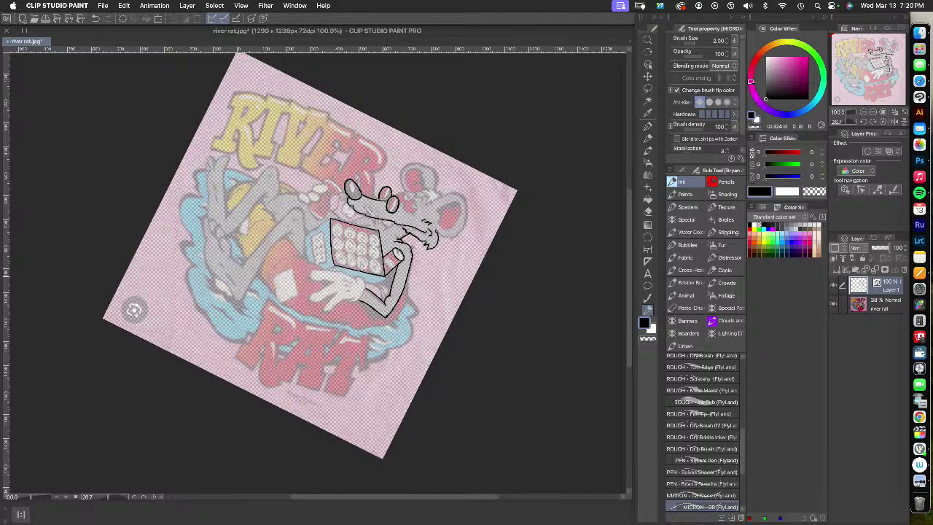
pyautogui.hotkey('shift', 'space')
pyautogui.moveTo(498, 371); pyautogui.dragTo(383, 115)
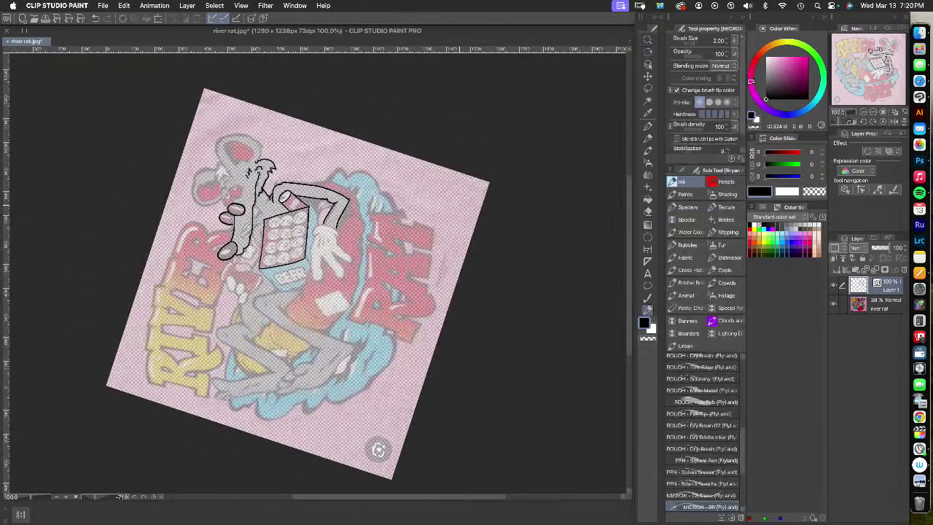
pyautogui.hotkey('shift', 'space')
pyautogui.moveTo(378, 450); pyautogui.dragTo(261, 448)
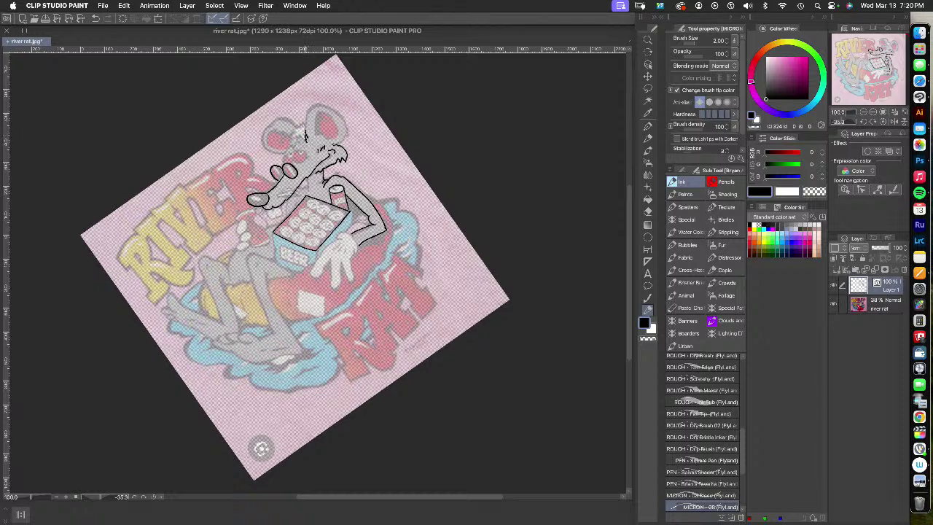
pyautogui.moveTo(306, 138)
pyautogui.mouseDown()
pyautogui.moveTo(307, 111)
pyautogui.moveTo(341, 118)
pyautogui.mouseUp()
pyautogui.moveTo(317, 139)
pyautogui.mouseDown()
pyautogui.moveTo(317, 115)
pyautogui.moveTo(327, 112)
pyautogui.moveTo(335, 119)
pyautogui.moveTo(329, 142)
pyautogui.mouseUp()
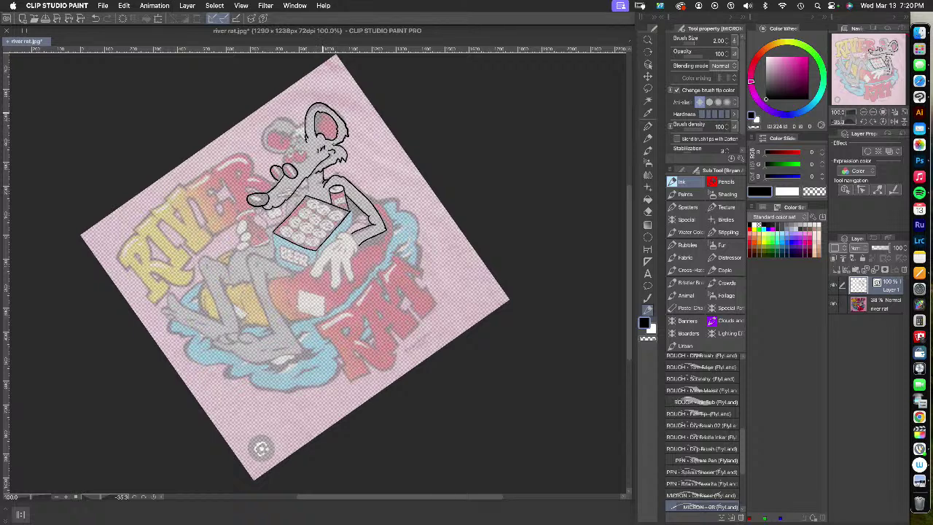
pyautogui.moveTo(324, 117); pyautogui.dragTo(332, 126)
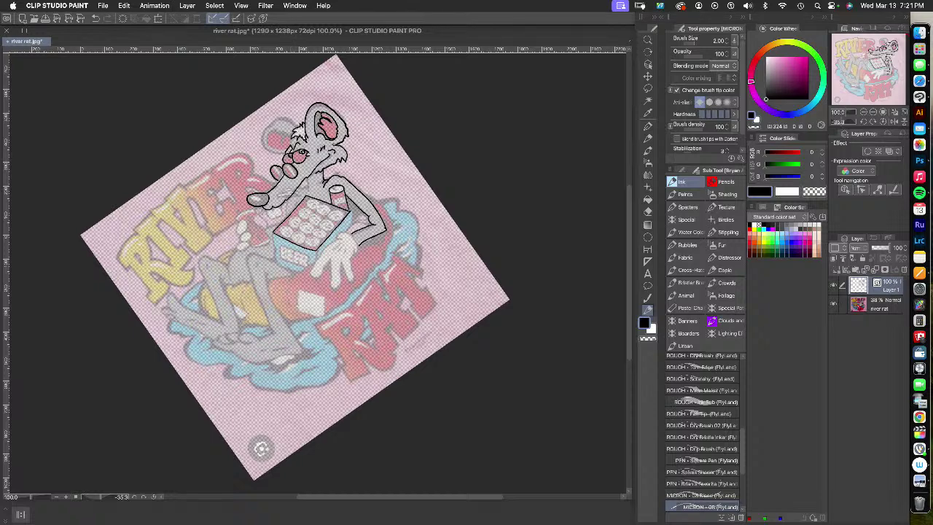
# Ink the outline and inner shape of the rat's far ear
pyautogui.moveTo(280, 118); pyautogui.dragTo(296, 128)
pyautogui.moveTo(263, 136); pyautogui.dragTo(275, 154)
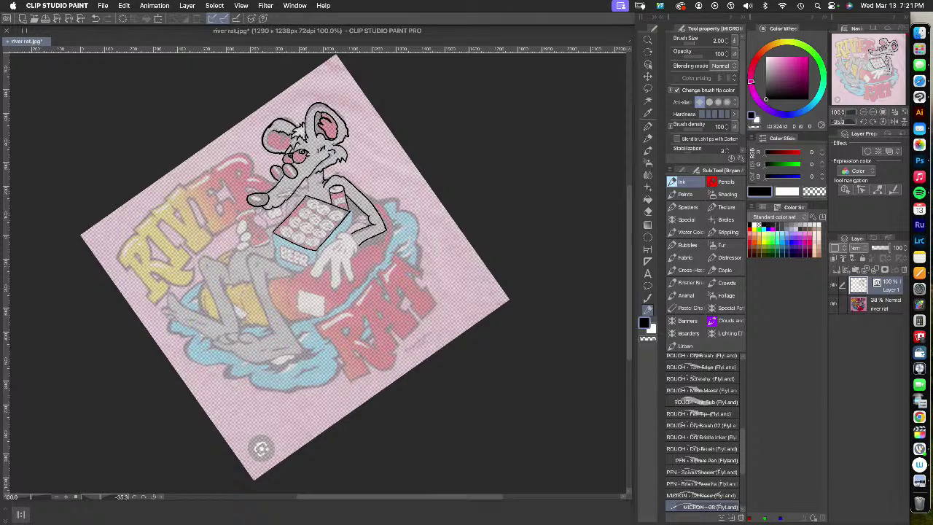
pyautogui.moveTo(267, 140); pyautogui.dragTo(275, 150)
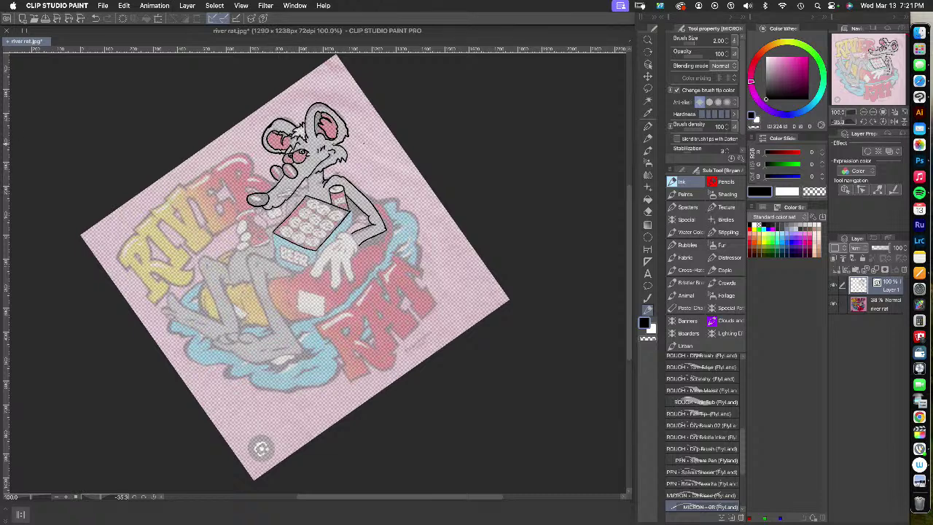
# Ink the nostril inside the rat's nose
pyautogui.hotkey('shift', 'space')
pyautogui.moveTo(453, 272); pyautogui.dragTo(301, 407)
pyautogui.moveTo(498, 274); pyautogui.dragTo(458, 146)
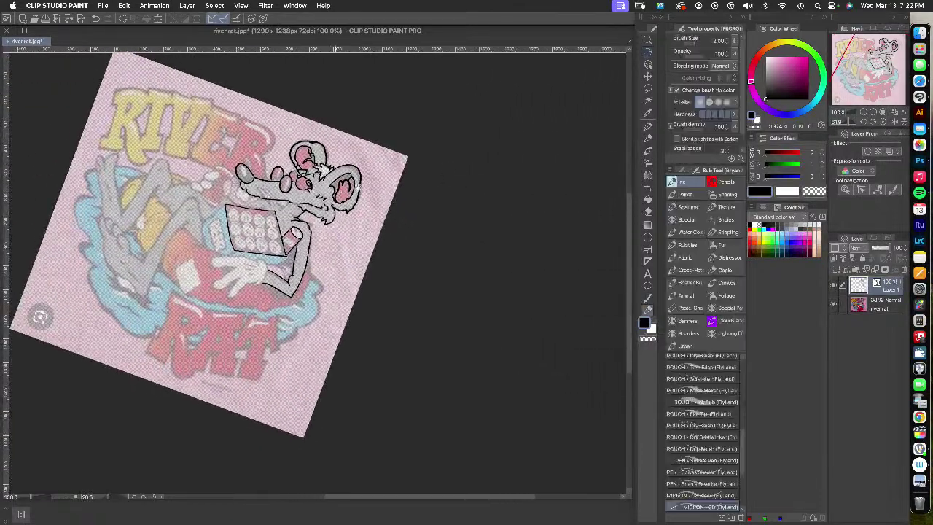
pyautogui.moveTo(348, 190); pyautogui.dragTo(392, 171)
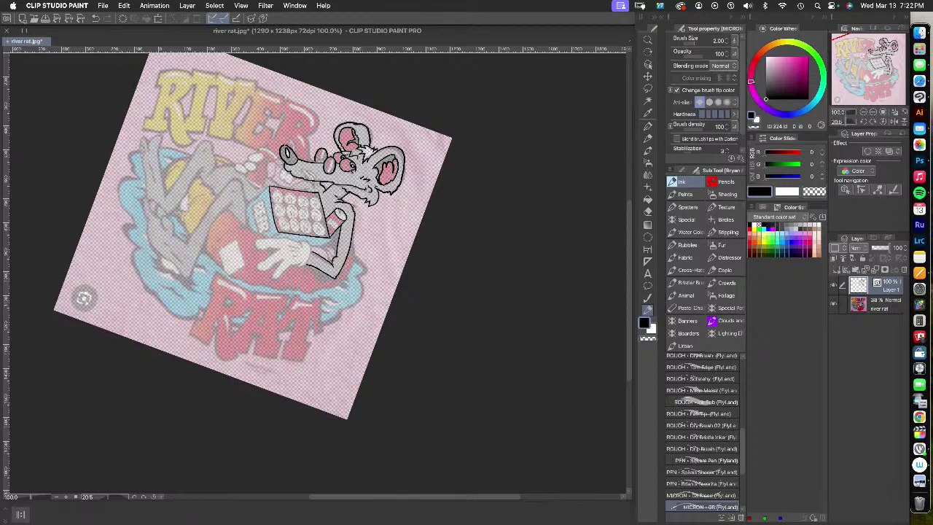
# Ink the rat's open hand resting in front of the beer box, including the spread fingers
pyautogui.press('r')
pyautogui.moveTo(458, 333); pyautogui.dragTo(431, 122)
pyautogui.moveTo(396, 320); pyautogui.dragTo(423, 208)
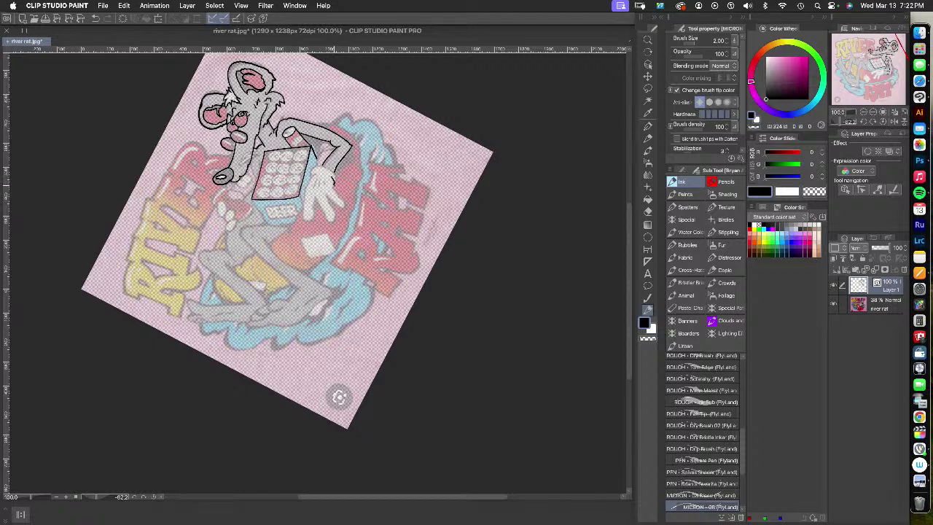
pyautogui.moveTo(344, 199); pyautogui.dragTo(346, 208)
pyautogui.moveTo(337, 207); pyautogui.dragTo(326, 222)
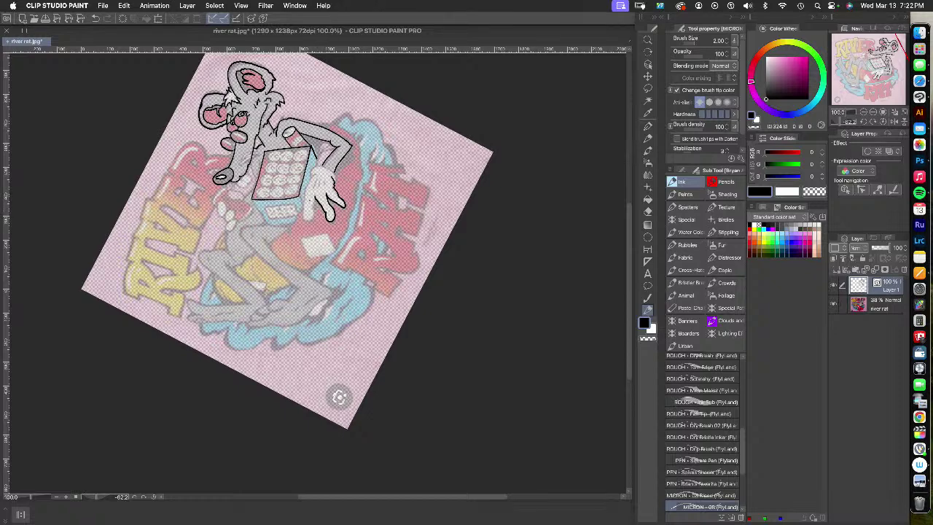
pyautogui.moveTo(305, 221)
pyautogui.mouseDown()
pyautogui.moveTo(310, 176)
pyautogui.moveTo(328, 171)
pyautogui.moveTo(316, 167)
pyautogui.mouseUp()
# Ink the rat's front teeth and the short line below the mouth beside the beer box
pyautogui.hotkey('shift', 'space')
pyautogui.moveTo(525, 190); pyautogui.dragTo(442, 360)
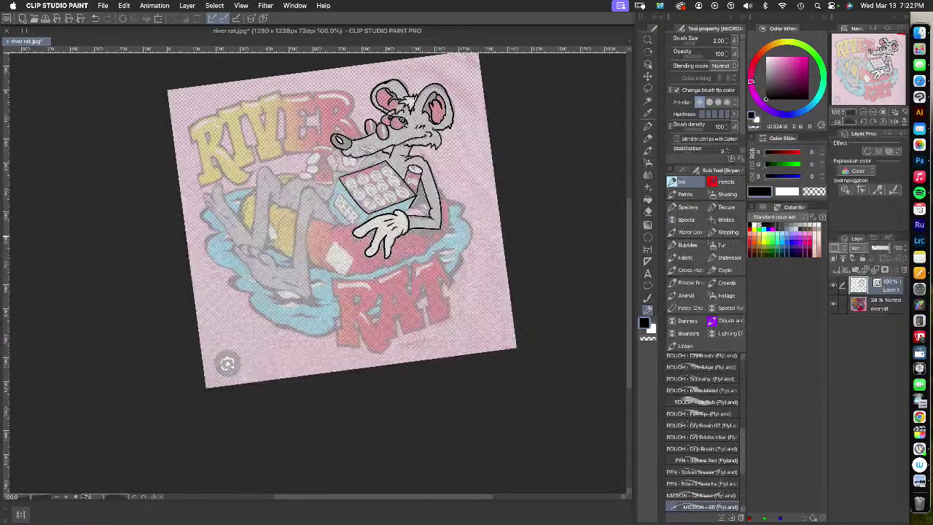
pyautogui.press('space')
pyautogui.moveTo(521, 301); pyautogui.dragTo(458, 333)
pyautogui.hotkey('shift', 'space')
pyautogui.moveTo(519, 328); pyautogui.dragTo(498, 213)
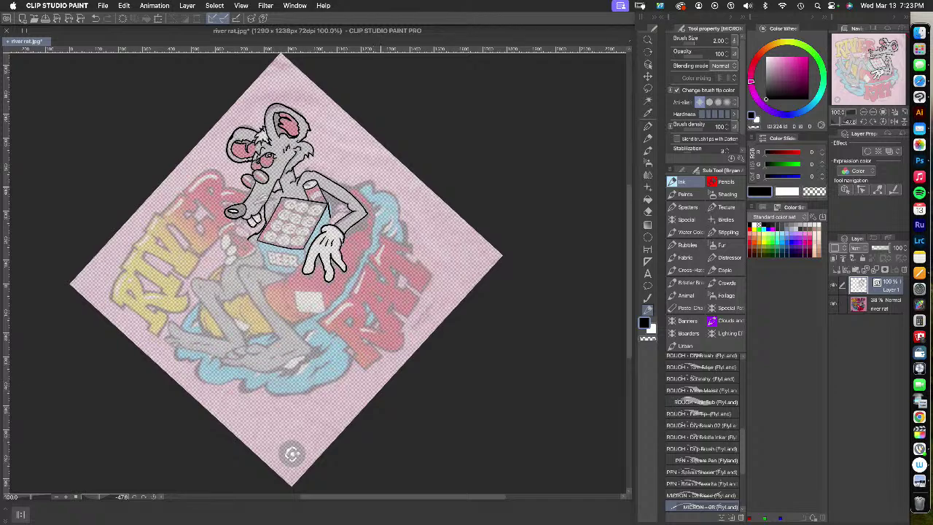
# Ink the small whisker lines on the side of the rat's snout
pyautogui.press('r')
pyautogui.moveTo(383, 189); pyautogui.dragTo(432, 282)
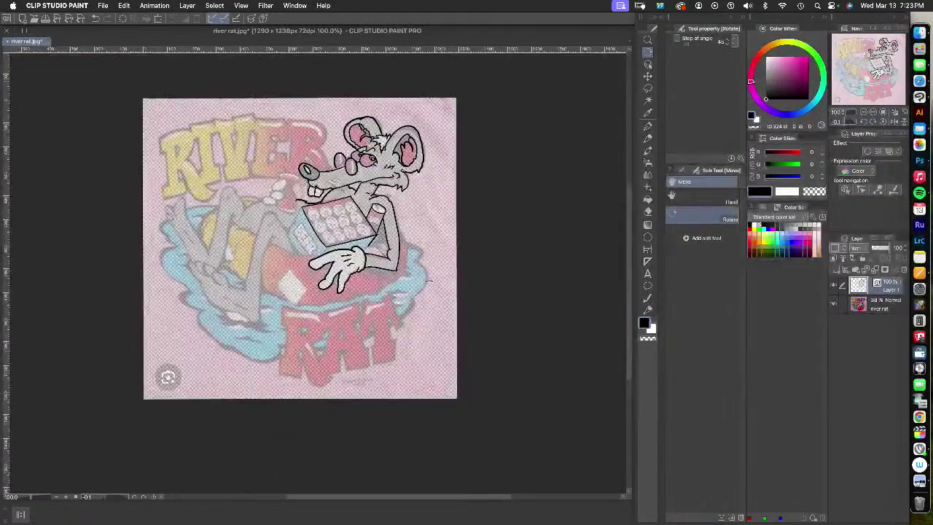
pyautogui.press('b')
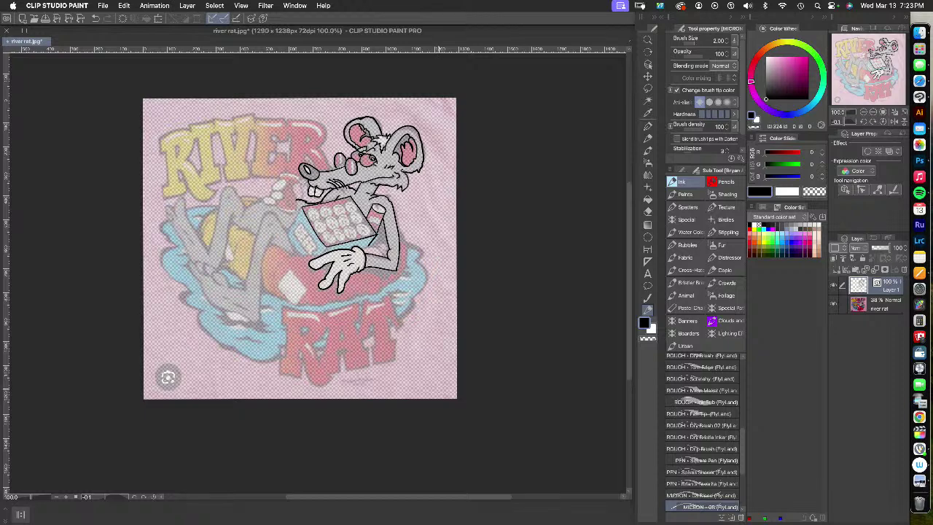
# Ink the fingers gripping the raised can, the can itself and the lower sides of the beer box
pyautogui.hotkey('shift', 'space')
pyautogui.moveTo(471, 362); pyautogui.dragTo(490, 248)
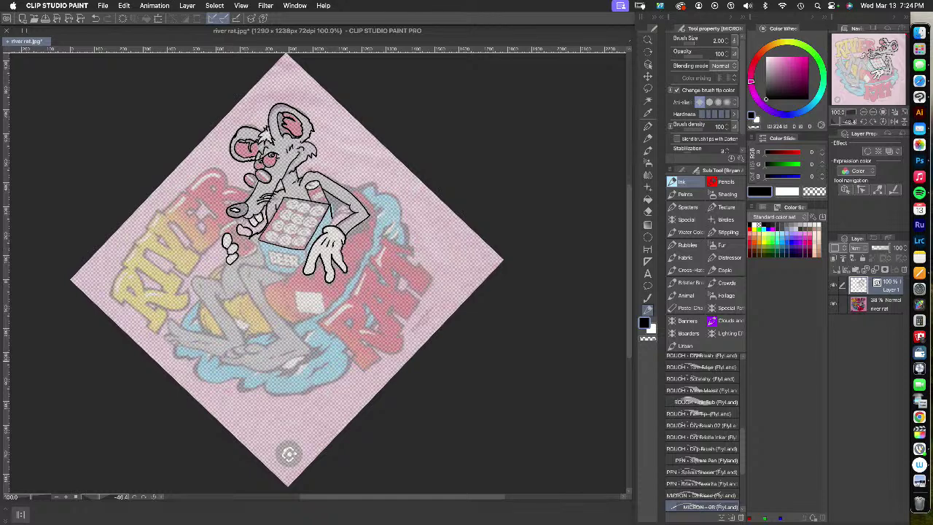
pyautogui.hotkey('shift', 'space')
pyautogui.moveTo(516, 369); pyautogui.dragTo(499, 229)
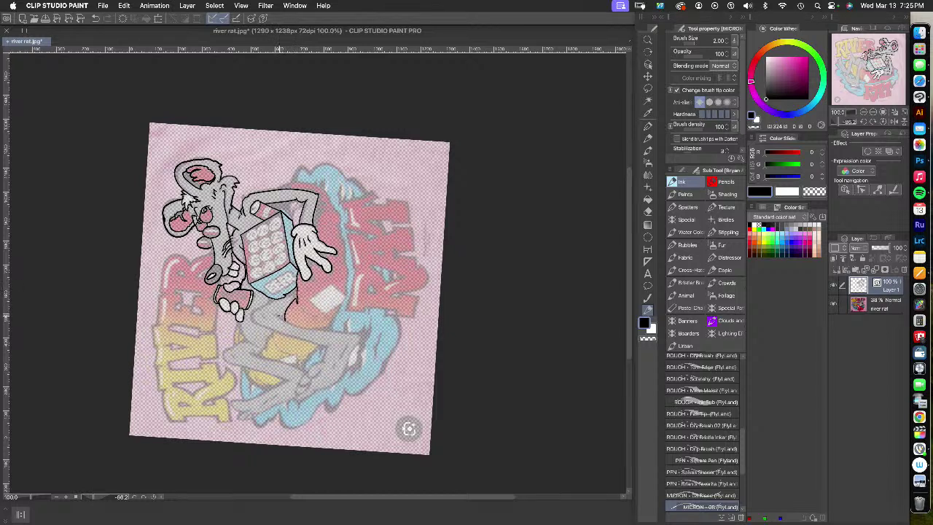
# Ink the rat's near leg from thigh and knee down to the heel and sole of the foot
pyautogui.hotkey('shift', 'space')
pyautogui.moveTo(446, 317); pyautogui.dragTo(386, 444)
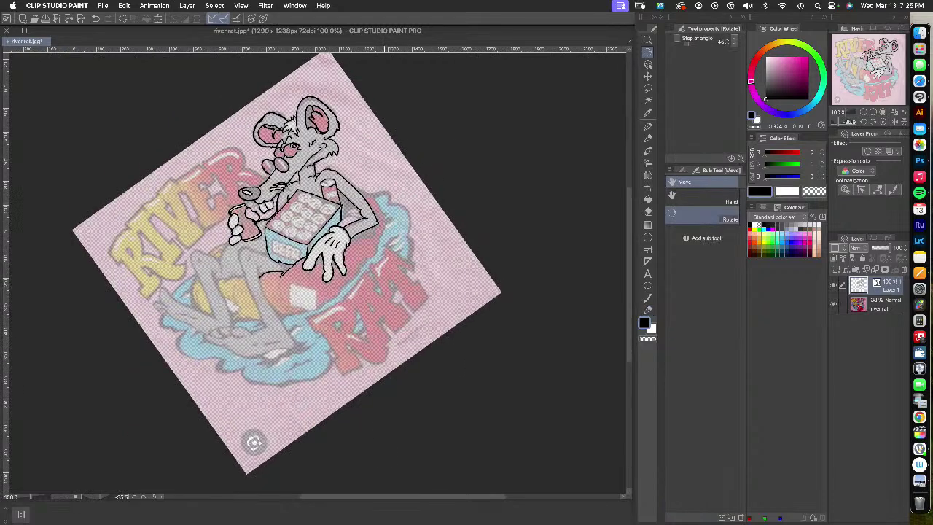
pyautogui.press('space')
pyautogui.moveTo(380, 325); pyautogui.dragTo(398, 266)
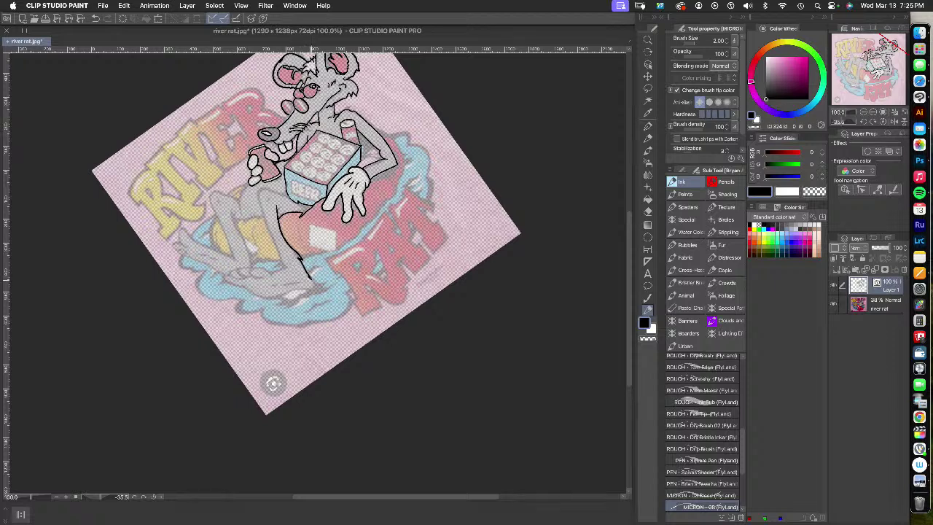
pyautogui.moveTo(304, 286)
pyautogui.mouseDown()
pyautogui.moveTo(261, 296)
pyautogui.moveTo(241, 288)
pyautogui.mouseUp()
pyautogui.moveTo(274, 245); pyautogui.dragTo(260, 187)
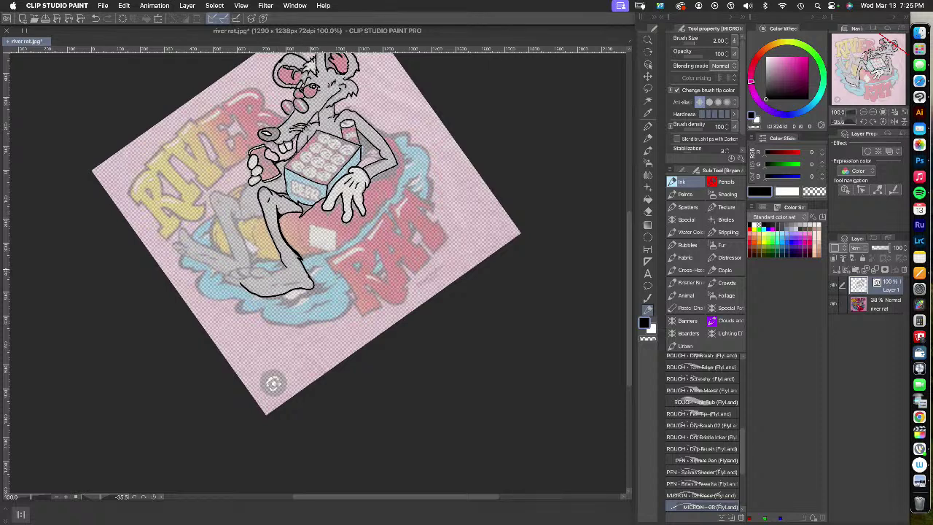
# Ink the toes and upper contour of the rat's near foot
pyautogui.press('r')
pyautogui.moveTo(273, 384); pyautogui.dragTo(196, 289)
pyautogui.moveTo(414, 193)
pyautogui.mouseDown()
pyautogui.moveTo(430, 219)
pyautogui.moveTo(325, 249)
pyautogui.mouseUp()
pyautogui.press('b')
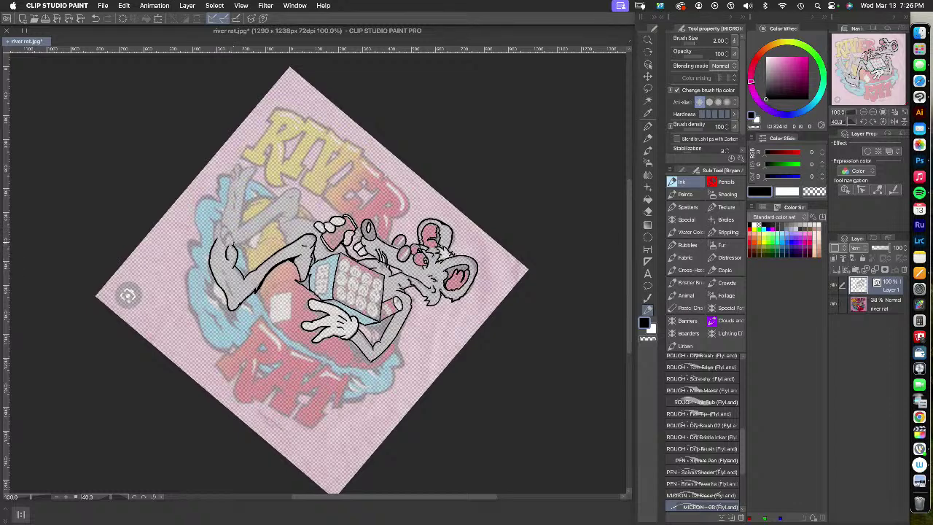
pyautogui.moveTo(234, 239); pyautogui.dragTo(225, 246)
# Ink the rat's far leg from the knee down to the foot and toes, redrawing the shin line
pyautogui.hotkey('shift', 'space')
pyautogui.moveTo(467, 427)
pyautogui.mouseDown()
pyautogui.moveTo(498, 335)
pyautogui.moveTo(483, 401)
pyautogui.mouseUp()
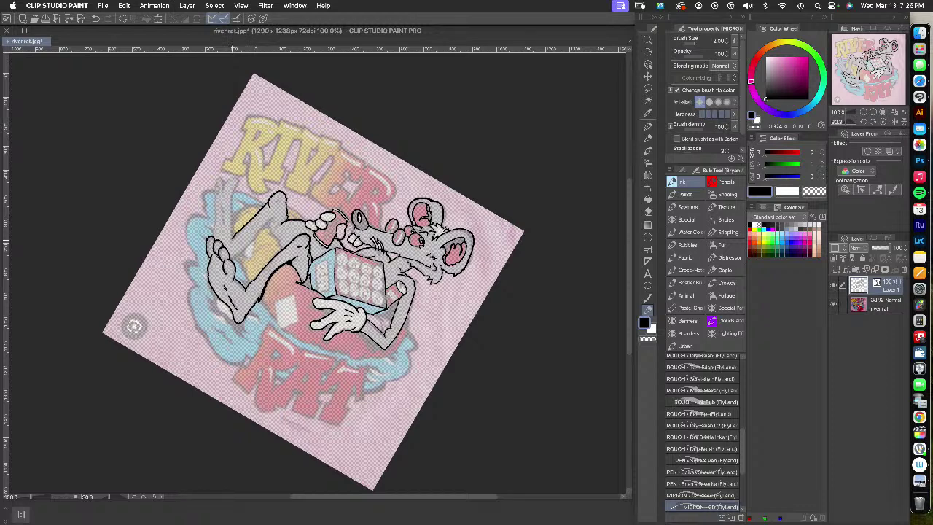
pyautogui.moveTo(232, 230)
pyautogui.mouseDown()
pyautogui.moveTo(235, 186)
pyautogui.moveTo(225, 184)
pyautogui.mouseUp()
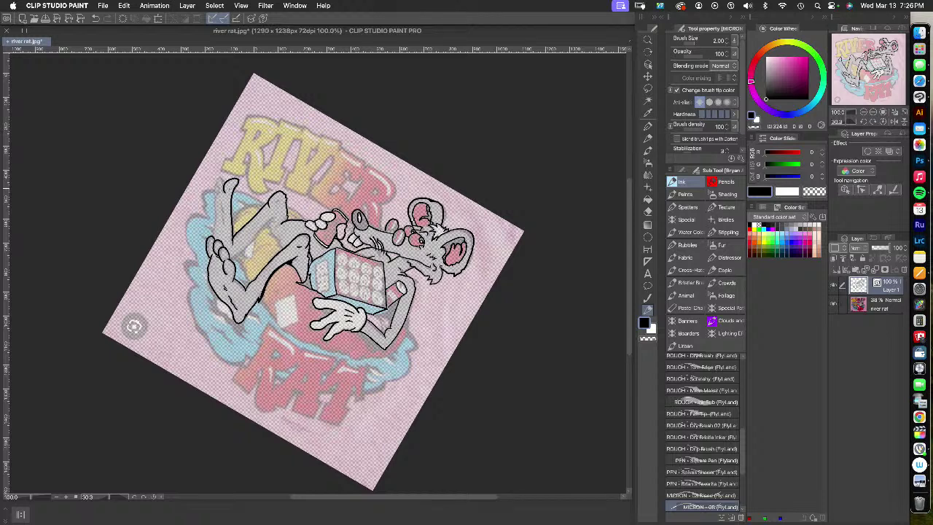
pyautogui.press('super+z')
pyautogui.moveTo(232, 244); pyautogui.dragTo(232, 194)
pyautogui.moveTo(241, 192)
pyautogui.mouseDown()
pyautogui.moveTo(241, 180)
pyautogui.moveTo(225, 185)
pyautogui.moveTo(227, 197)
pyautogui.moveTo(216, 188)
pyautogui.mouseUp()
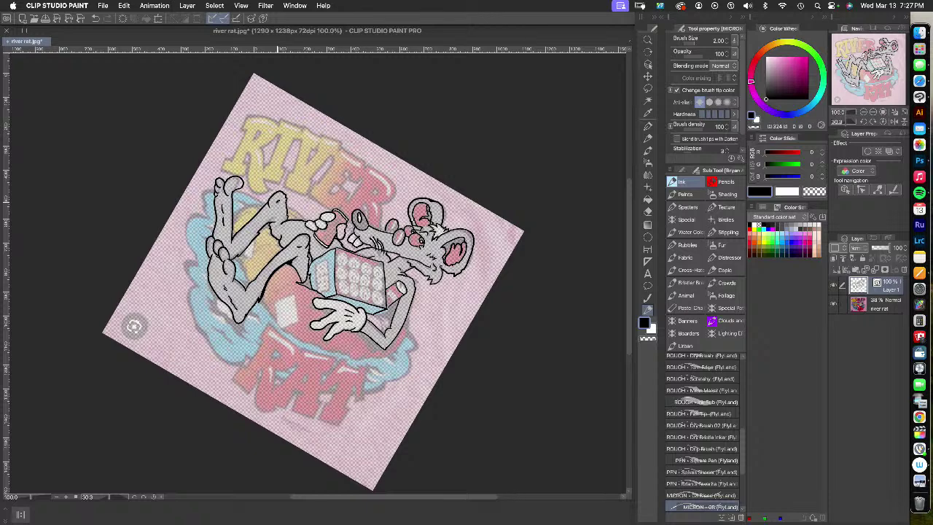
# Ink the BEER lettering and its drop shadow on the front panel of the beer box
pyautogui.press('r')
pyautogui.moveTo(506, 433); pyautogui.dragTo(529, 284)
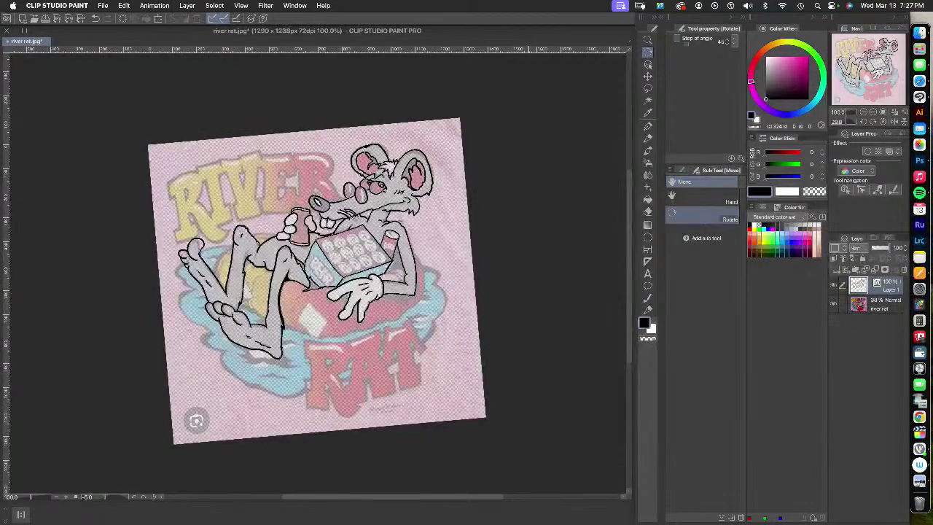
pyautogui.press('b')
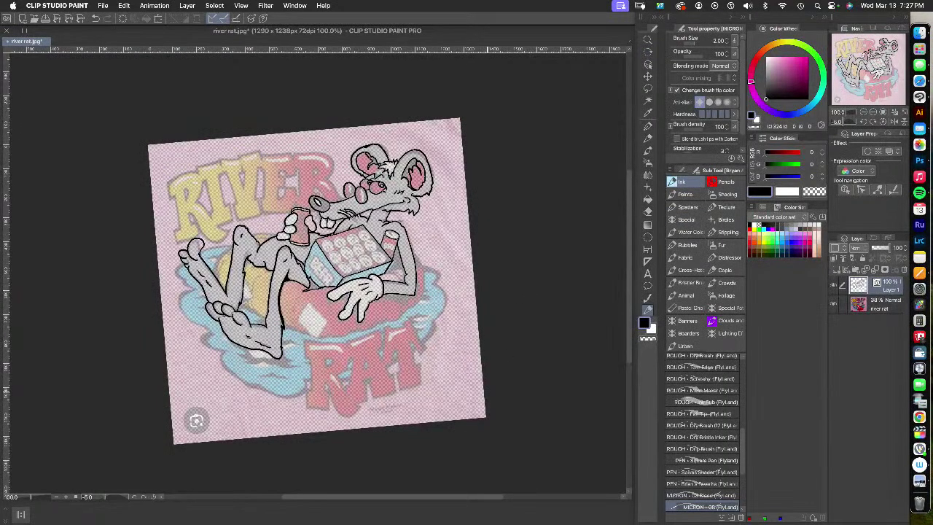
pyautogui.press('r')
pyautogui.moveTo(506, 377); pyautogui.dragTo(480, 254)
pyautogui.press('b')
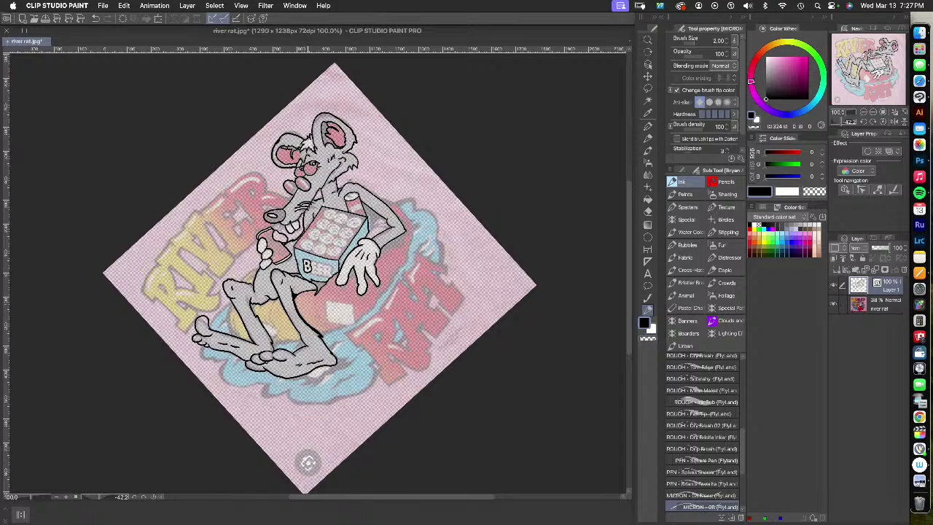
pyautogui.scroll(6, 307, 257)
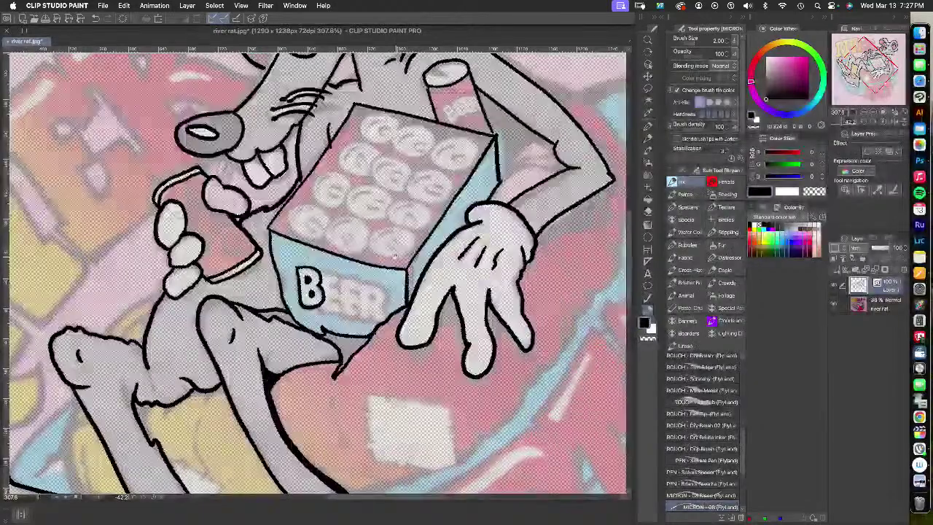
pyautogui.moveTo(307, 257); pyautogui.dragTo(253, 273)
pyautogui.moveTo(444, 402)
pyautogui.mouseDown()
pyautogui.moveTo(495, 334)
pyautogui.moveTo(500, 283)
pyautogui.mouseUp()
pyautogui.press('r')
pyautogui.press('super+z')
pyautogui.moveTo(527, 355); pyautogui.dragTo(531, 202)
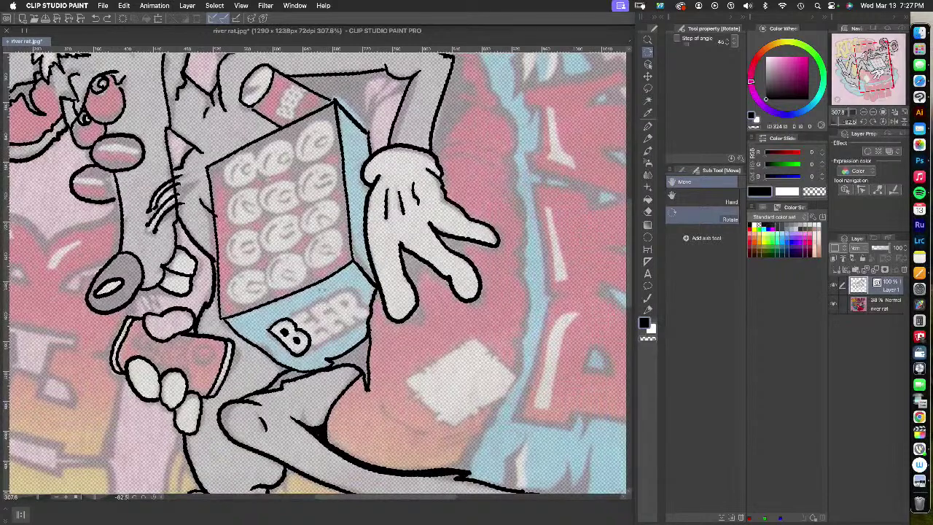
pyautogui.click(648, 310)
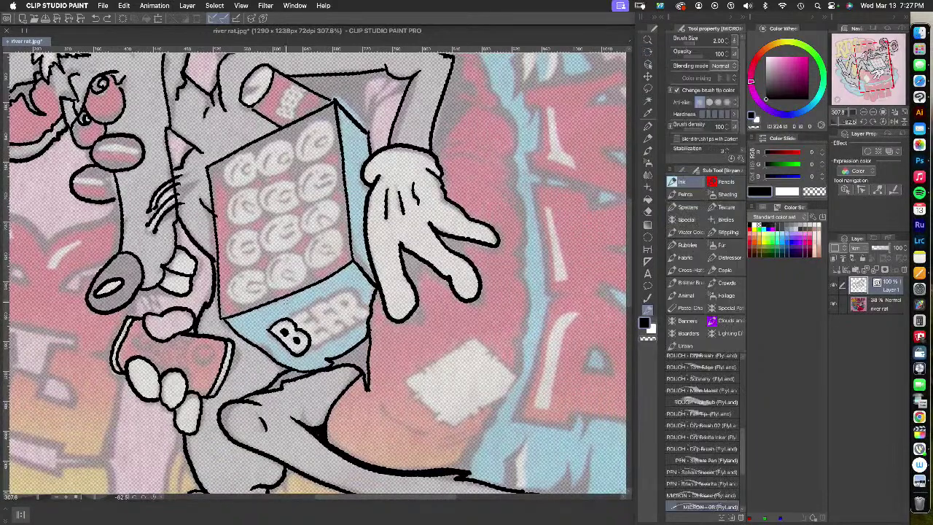
pyautogui.moveTo(289, 317)
pyautogui.mouseDown()
pyautogui.moveTo(309, 310)
pyautogui.moveTo(307, 321)
pyautogui.moveTo(314, 316)
pyautogui.moveTo(330, 338)
pyautogui.moveTo(316, 349)
pyautogui.moveTo(332, 338)
pyautogui.moveTo(309, 310)
pyautogui.moveTo(332, 340)
pyautogui.moveTo(347, 326)
pyautogui.moveTo(309, 301)
pyautogui.moveTo(305, 311)
pyautogui.moveTo(358, 295)
pyautogui.moveTo(370, 321)
pyautogui.moveTo(351, 313)
pyautogui.moveTo(350, 330)
pyautogui.moveTo(343, 301)
pyautogui.mouseUp()
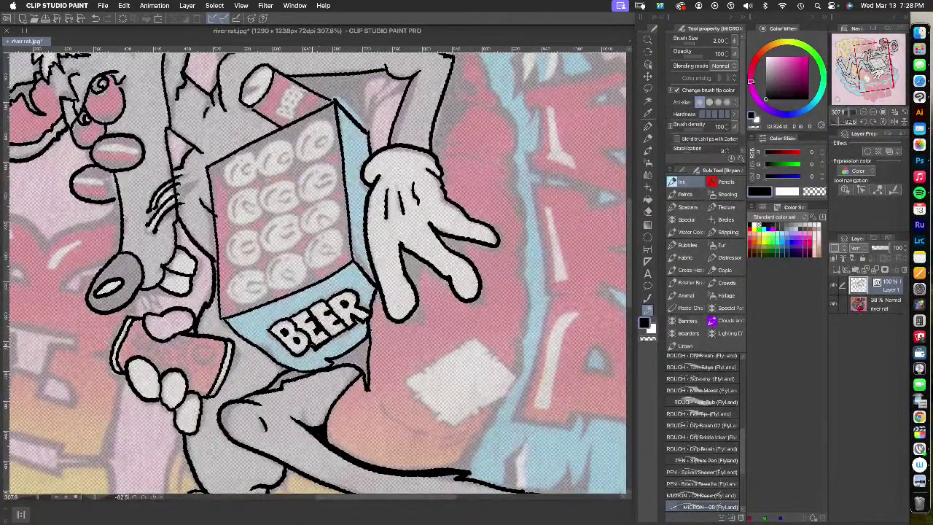
pyautogui.moveTo(294, 352); pyautogui.dragTo(301, 357)
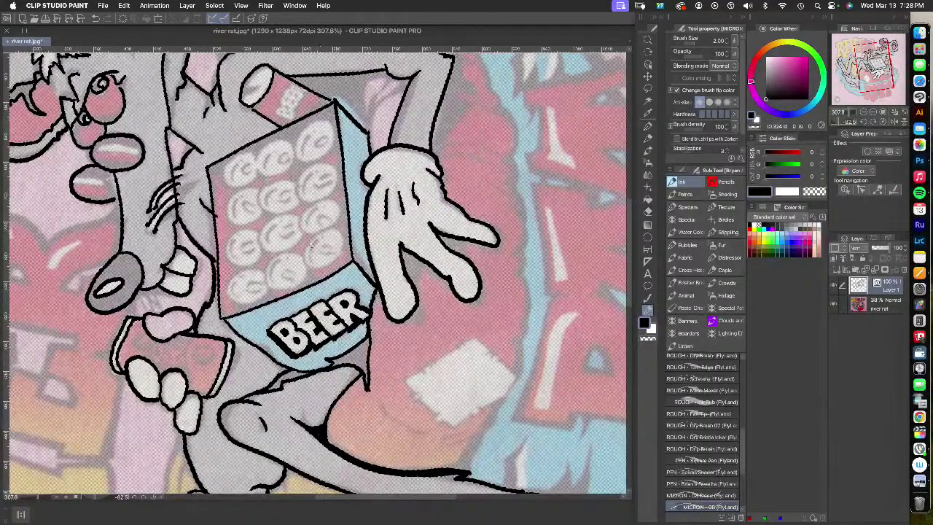
# Ink the outer circles of the lower three can tops in the column nearest the gloved hand, redrawing the third
pyautogui.moveTo(336, 229)
pyautogui.mouseDown()
pyautogui.moveTo(323, 234)
pyautogui.moveTo(311, 267)
pyautogui.moveTo(339, 252)
pyautogui.moveTo(323, 227)
pyautogui.mouseUp()
pyautogui.moveTo(338, 197)
pyautogui.mouseDown()
pyautogui.moveTo(312, 203)
pyautogui.moveTo(302, 231)
pyautogui.moveTo(316, 238)
pyautogui.mouseUp()
pyautogui.moveTo(331, 201)
pyautogui.mouseDown()
pyautogui.moveTo(338, 216)
pyautogui.moveTo(318, 231)
pyautogui.mouseUp()
pyautogui.moveTo(328, 164)
pyautogui.mouseDown()
pyautogui.moveTo(296, 184)
pyautogui.moveTo(300, 206)
pyautogui.mouseUp()
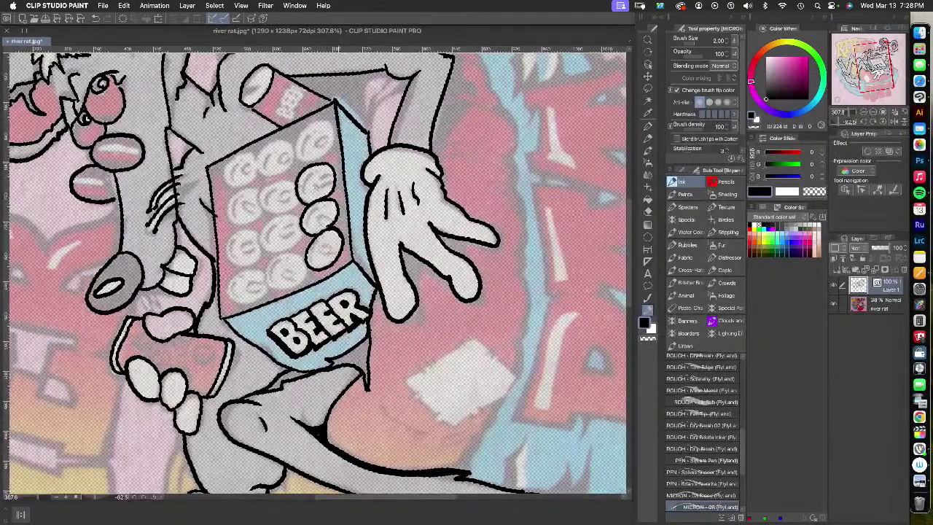
pyautogui.hotkey('ctrl', 'z')
pyautogui.moveTo(319, 204)
pyautogui.mouseDown()
pyautogui.moveTo(335, 172)
pyautogui.moveTo(303, 168)
pyautogui.moveTo(309, 205)
pyautogui.mouseUp()
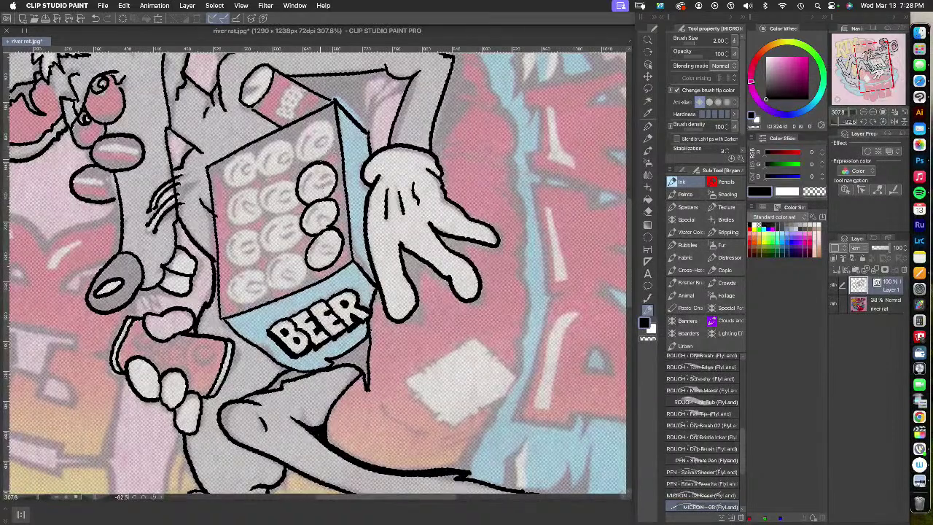
# Ink the remaining can top in the column nearest the glove and the four can tops in the middle column
pyautogui.moveTo(318, 159)
pyautogui.mouseDown()
pyautogui.moveTo(335, 136)
pyautogui.moveTo(303, 122)
pyautogui.moveTo(310, 162)
pyautogui.moveTo(291, 167)
pyautogui.moveTo(290, 139)
pyautogui.moveTo(258, 153)
pyautogui.moveTo(293, 183)
pyautogui.moveTo(263, 186)
pyautogui.moveTo(275, 213)
pyautogui.moveTo(298, 193)
pyautogui.moveTo(282, 180)
pyautogui.moveTo(261, 201)
pyautogui.moveTo(290, 211)
pyautogui.moveTo(298, 195)
pyautogui.moveTo(291, 215)
pyautogui.moveTo(265, 222)
pyautogui.moveTo(285, 249)
pyautogui.moveTo(297, 230)
pyautogui.mouseUp()
pyautogui.press('super+z')
pyautogui.moveTo(305, 262)
pyautogui.mouseDown()
pyautogui.moveTo(269, 264)
pyautogui.moveTo(298, 289)
pyautogui.mouseUp()
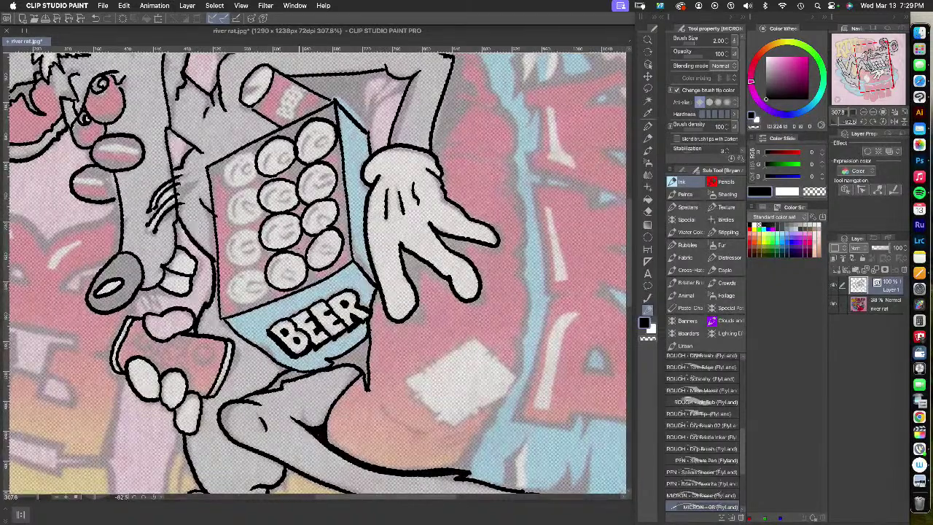
# Ink the outer circles of the four can tops in the column nearest the rat's face, redrawing imperfect ones
pyautogui.moveTo(255, 159)
pyautogui.mouseDown()
pyautogui.moveTo(237, 156)
pyautogui.moveTo(235, 186)
pyautogui.moveTo(255, 162)
pyautogui.moveTo(225, 167)
pyautogui.moveTo(250, 185)
pyautogui.moveTo(257, 162)
pyautogui.moveTo(229, 206)
pyautogui.moveTo(255, 225)
pyautogui.moveTo(262, 194)
pyautogui.mouseUp()
pyautogui.press('super+z')
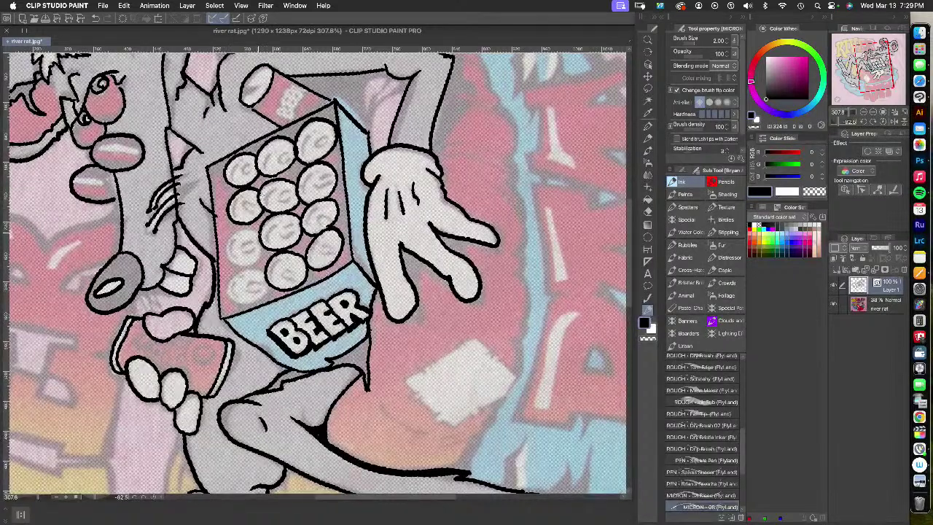
pyautogui.moveTo(261, 226)
pyautogui.mouseDown()
pyautogui.moveTo(243, 229)
pyautogui.moveTo(233, 267)
pyautogui.moveTo(264, 255)
pyautogui.moveTo(243, 230)
pyautogui.moveTo(234, 265)
pyautogui.moveTo(262, 237)
pyautogui.moveTo(229, 239)
pyautogui.moveTo(240, 265)
pyautogui.moveTo(261, 238)
pyautogui.mouseUp()
pyautogui.press('super+z')
pyautogui.press('super+z')
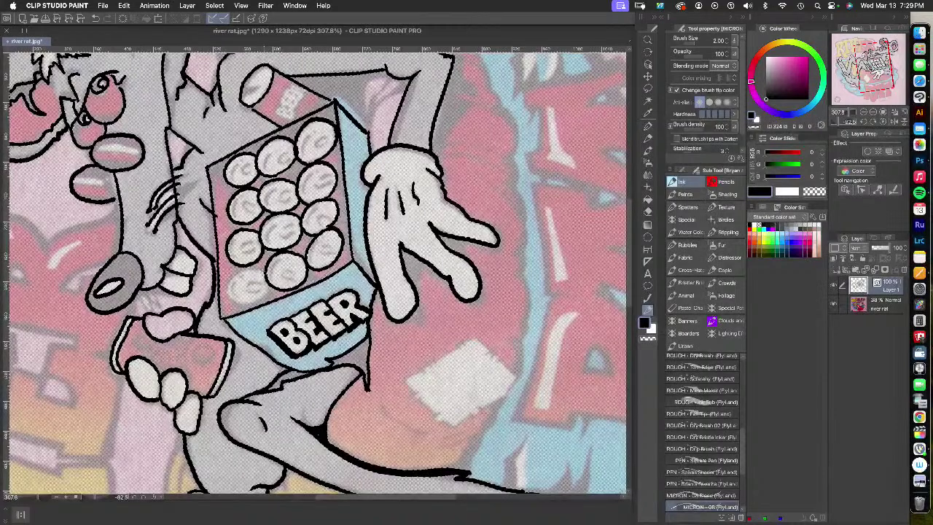
pyautogui.moveTo(263, 272)
pyautogui.mouseDown()
pyautogui.moveTo(228, 283)
pyautogui.moveTo(251, 302)
pyautogui.moveTo(264, 280)
pyautogui.mouseUp()
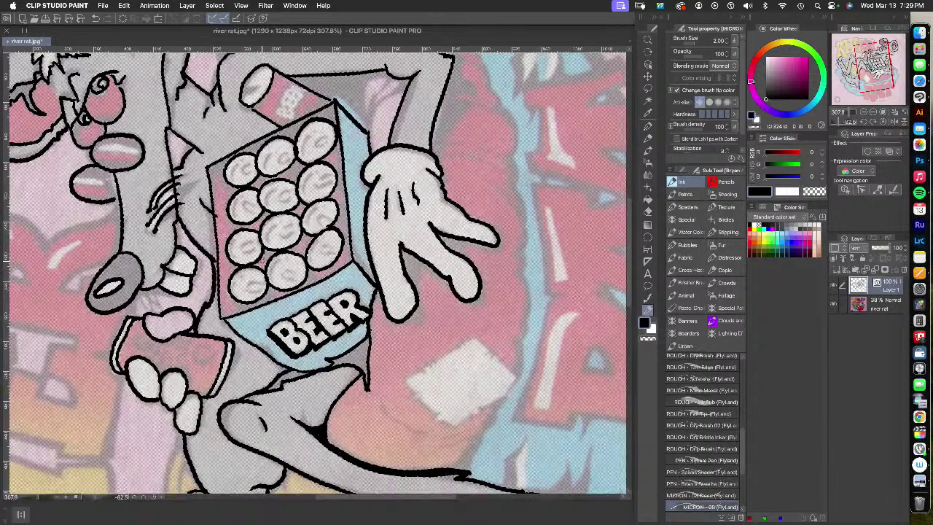
# Ink the inner rims and tab curves on all twelve can tops in the beer box
pyautogui.moveTo(328, 133)
pyautogui.mouseDown()
pyautogui.moveTo(319, 140)
pyautogui.moveTo(326, 148)
pyautogui.moveTo(305, 143)
pyautogui.moveTo(303, 159)
pyautogui.moveTo(279, 159)
pyautogui.moveTo(286, 166)
pyautogui.moveTo(246, 164)
pyautogui.moveTo(238, 182)
pyautogui.moveTo(252, 218)
pyautogui.moveTo(232, 205)
pyautogui.moveTo(240, 221)
pyautogui.mouseUp()
pyautogui.moveTo(292, 189)
pyautogui.mouseDown()
pyautogui.moveTo(283, 194)
pyautogui.moveTo(286, 208)
pyautogui.moveTo(271, 206)
pyautogui.mouseUp()
pyautogui.moveTo(332, 177)
pyautogui.mouseDown()
pyautogui.moveTo(316, 187)
pyautogui.moveTo(328, 185)
pyautogui.mouseUp()
pyautogui.moveTo(323, 168)
pyautogui.mouseDown()
pyautogui.moveTo(309, 196)
pyautogui.moveTo(328, 221)
pyautogui.moveTo(269, 237)
pyautogui.moveTo(267, 229)
pyautogui.moveTo(271, 246)
pyautogui.moveTo(229, 254)
pyautogui.mouseUp()
pyautogui.moveTo(249, 289)
pyautogui.mouseDown()
pyautogui.moveTo(259, 285)
pyautogui.moveTo(255, 295)
pyautogui.moveTo(243, 274)
pyautogui.moveTo(242, 295)
pyautogui.mouseUp()
pyautogui.press('super+z')
pyautogui.moveTo(294, 271)
pyautogui.mouseDown()
pyautogui.moveTo(271, 276)
pyautogui.moveTo(279, 285)
pyautogui.mouseUp()
pyautogui.moveTo(333, 239); pyautogui.dragTo(315, 267)
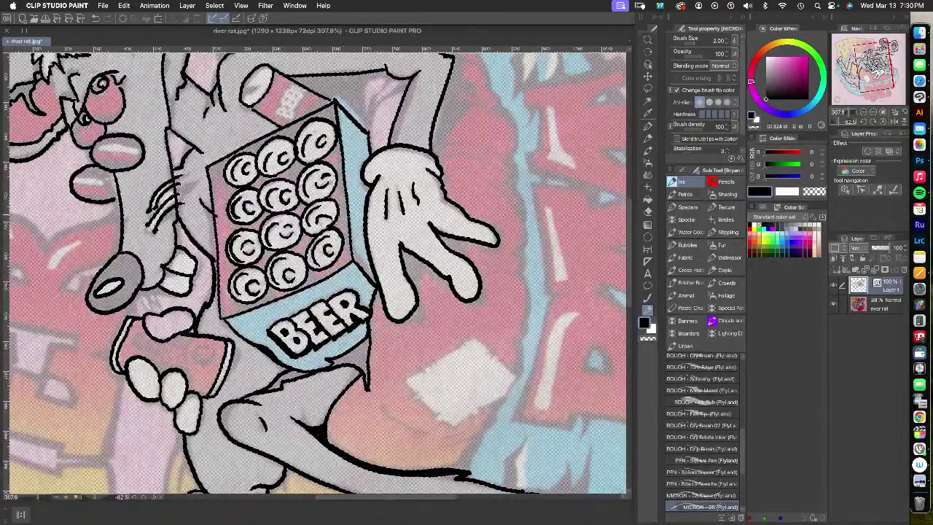
# Ink the shadow along the box's side panel and the divider lines between the can tops
pyautogui.moveTo(347, 193)
pyautogui.mouseDown()
pyautogui.moveTo(370, 279)
pyautogui.moveTo(351, 239)
pyautogui.moveTo(360, 267)
pyautogui.mouseUp()
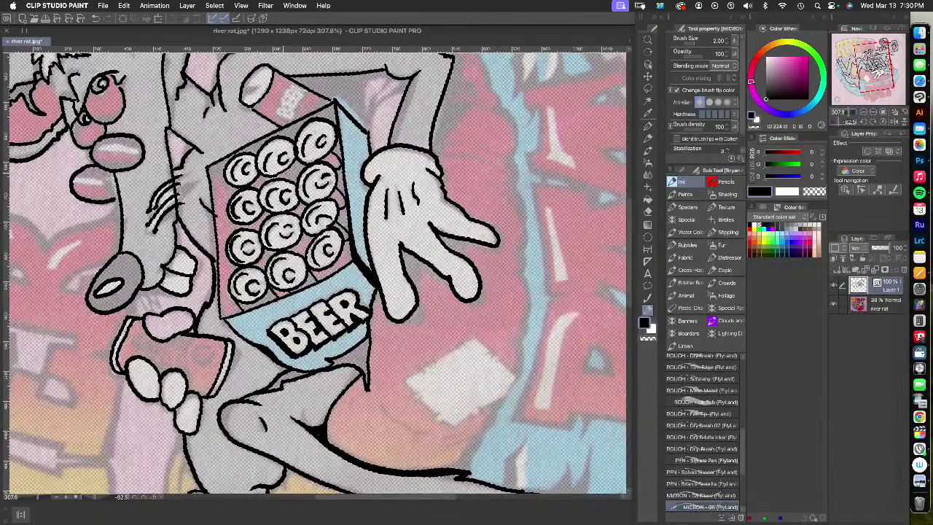
pyautogui.moveTo(289, 173)
pyautogui.mouseDown()
pyautogui.moveTo(298, 175)
pyautogui.moveTo(264, 186)
pyautogui.mouseUp()
pyautogui.moveTo(208, 168); pyautogui.dragTo(223, 180)
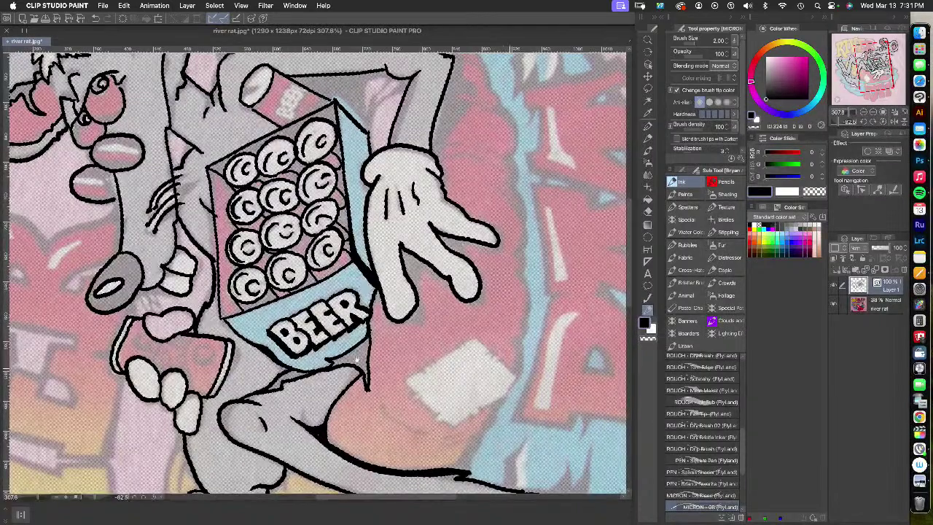
# Ink the red inner tube's scalloped outer edge and the folds beside the gloved hand
pyautogui.moveTo(365, 352); pyautogui.dragTo(359, 351)
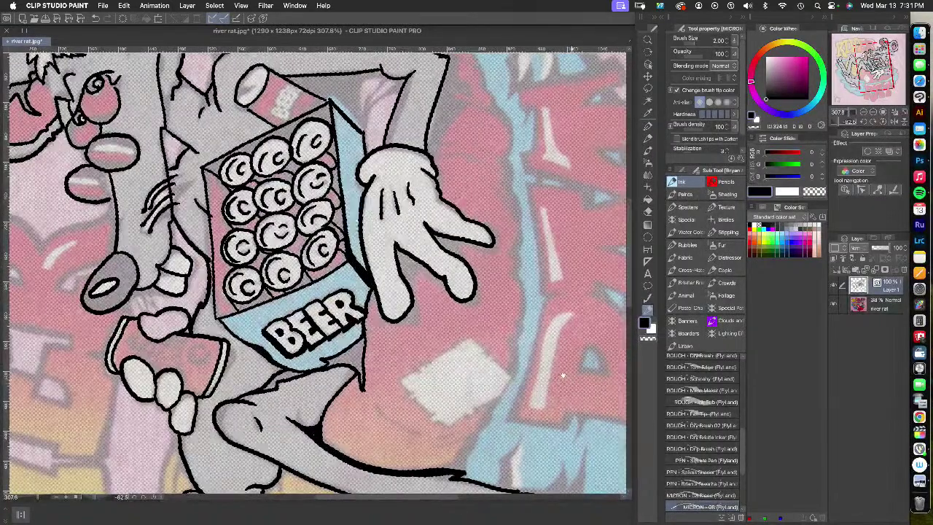
pyautogui.hscroll(10, 397, 247)
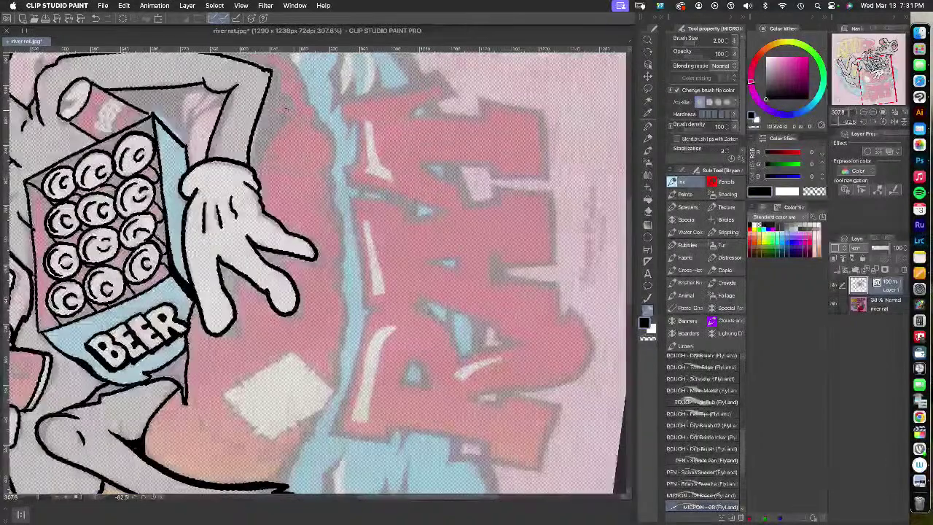
pyautogui.moveTo(277, 119)
pyautogui.mouseDown()
pyautogui.moveTo(334, 147)
pyautogui.moveTo(326, 175)
pyautogui.mouseUp()
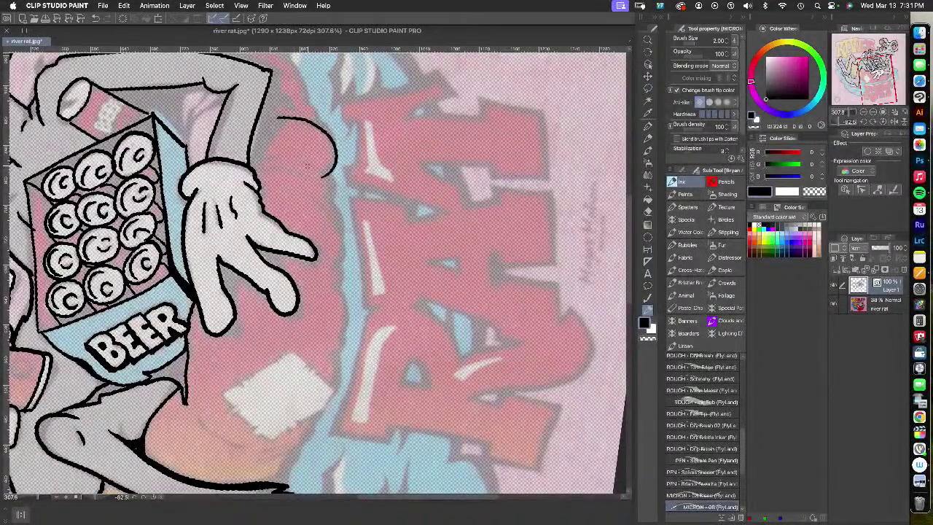
pyautogui.moveTo(255, 155); pyautogui.dragTo(325, 169)
pyautogui.moveTo(257, 169)
pyautogui.mouseDown()
pyautogui.moveTo(280, 167)
pyautogui.moveTo(312, 181)
pyautogui.moveTo(303, 191)
pyautogui.moveTo(337, 218)
pyautogui.moveTo(342, 268)
pyautogui.mouseUp()
pyautogui.moveTo(324, 188)
pyautogui.mouseDown()
pyautogui.moveTo(337, 198)
pyautogui.moveTo(342, 229)
pyautogui.mouseUp()
pyautogui.moveTo(333, 261)
pyautogui.mouseDown()
pyautogui.moveTo(350, 332)
pyautogui.moveTo(337, 393)
pyautogui.moveTo(269, 483)
pyautogui.mouseUp()
# Ink the crease lines on the lower part of the red tube and the square patch with its stitches
pyautogui.moveTo(198, 412)
pyautogui.mouseDown()
pyautogui.moveTo(227, 439)
pyautogui.moveTo(282, 451)
pyautogui.mouseUp()
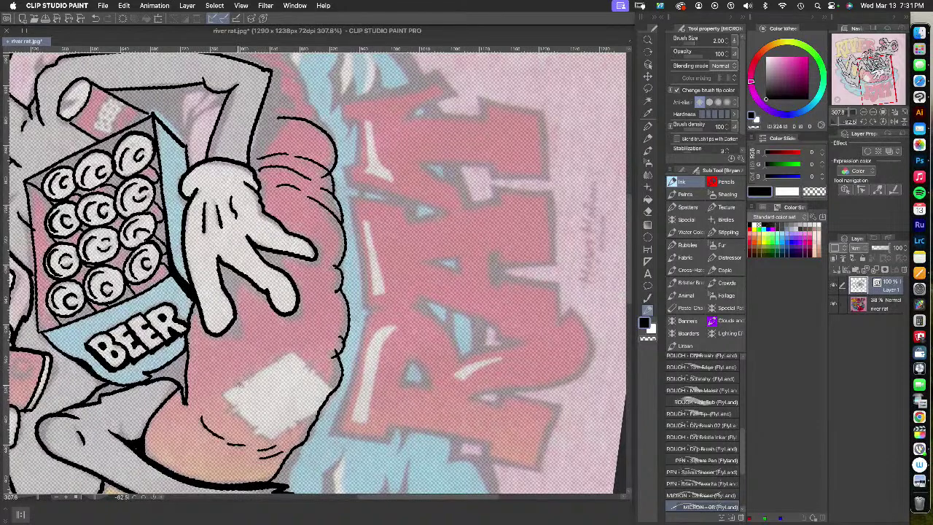
pyautogui.moveTo(234, 387)
pyautogui.mouseDown()
pyautogui.moveTo(225, 393)
pyautogui.moveTo(238, 419)
pyautogui.moveTo(271, 433)
pyautogui.moveTo(318, 410)
pyautogui.moveTo(315, 356)
pyautogui.moveTo(330, 387)
pyautogui.mouseUp()
pyautogui.moveTo(290, 352)
pyautogui.mouseDown()
pyautogui.moveTo(309, 372)
pyautogui.moveTo(285, 359)
pyautogui.moveTo(248, 376)
pyautogui.moveTo(239, 392)
pyautogui.moveTo(249, 387)
pyautogui.mouseUp()
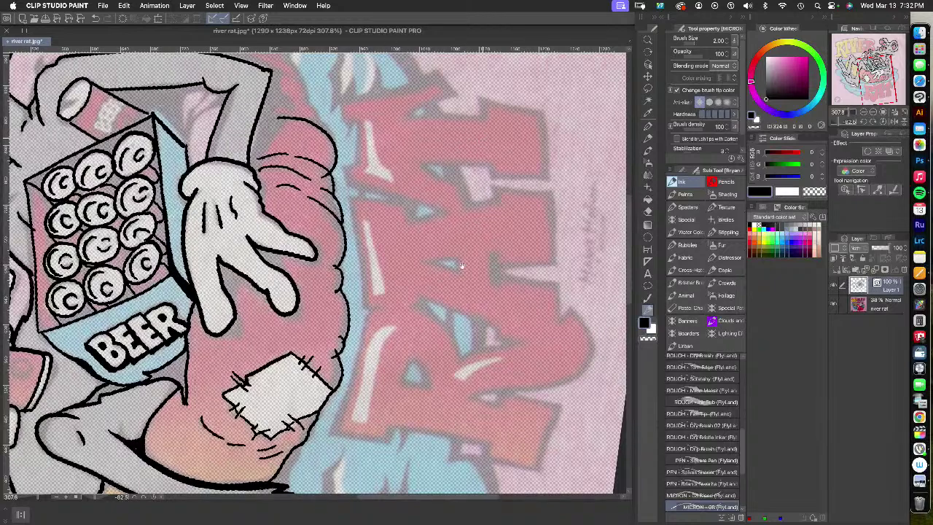
# Ink the red tube's upper edge behind the bent elbow down to the existing folds, redrawing the bumpy section
pyautogui.moveTo(534, 161); pyautogui.dragTo(489, 343)
pyautogui.scroll(-3, 489, 342)
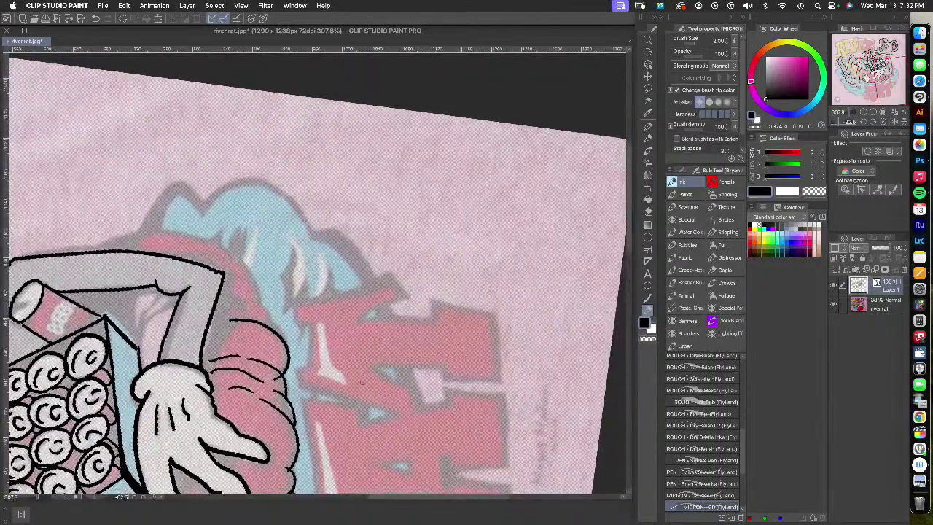
pyautogui.scroll(3, 414, 298)
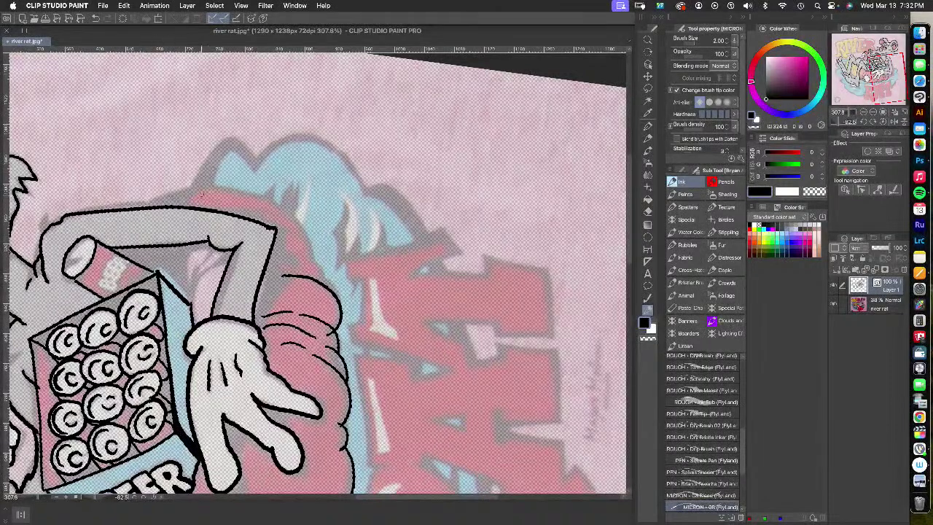
pyautogui.moveTo(182, 207)
pyautogui.mouseDown()
pyautogui.moveTo(230, 189)
pyautogui.moveTo(273, 204)
pyautogui.moveTo(306, 231)
pyautogui.moveTo(338, 297)
pyautogui.mouseUp()
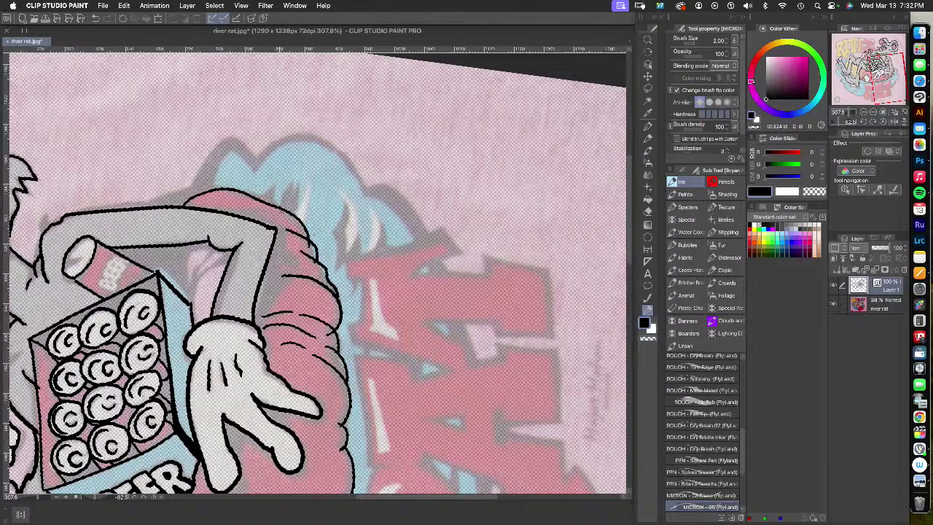
pyautogui.hotkey('ctrl', 'z')
pyautogui.hotkey('ctrl', 'z')
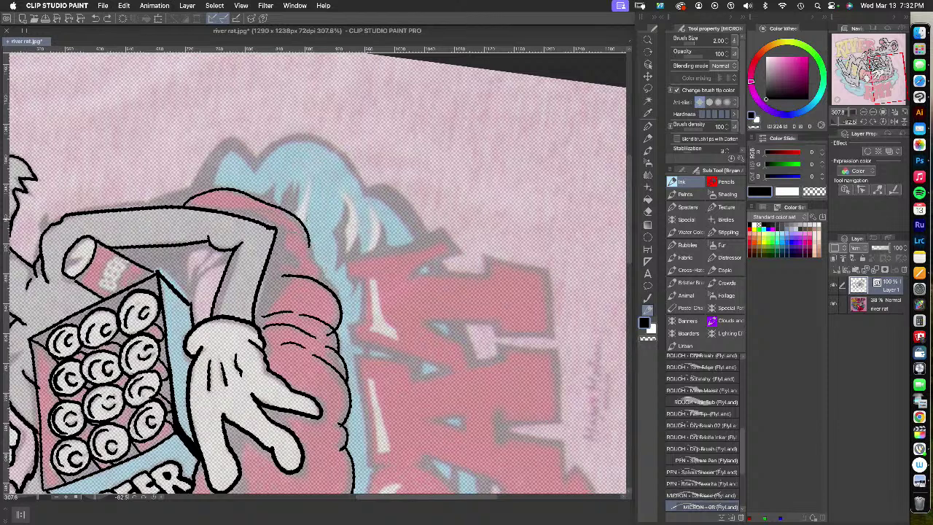
pyautogui.moveTo(299, 236); pyautogui.dragTo(329, 283)
# Ink the wavy shadow edge around the bent elbow and the small folds inside the bend of the arm
pyautogui.moveTo(264, 331)
pyautogui.mouseDown()
pyautogui.moveTo(284, 267)
pyautogui.moveTo(297, 259)
pyautogui.moveTo(282, 223)
pyautogui.moveTo(248, 210)
pyautogui.moveTo(180, 207)
pyautogui.mouseUp()
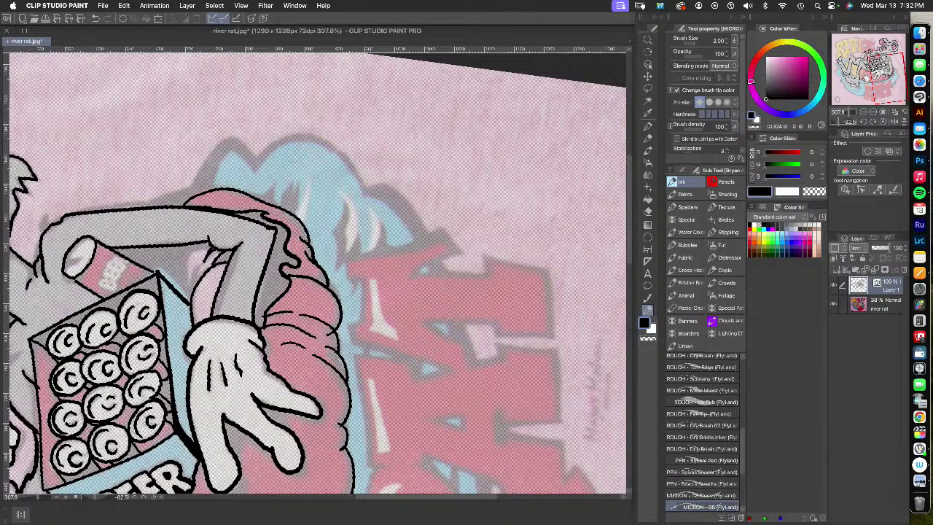
pyautogui.moveTo(216, 246)
pyautogui.mouseDown()
pyautogui.moveTo(187, 268)
pyautogui.moveTo(191, 276)
pyautogui.moveTo(202, 263)
pyautogui.moveTo(194, 282)
pyautogui.moveTo(211, 267)
pyautogui.moveTo(192, 295)
pyautogui.mouseUp()
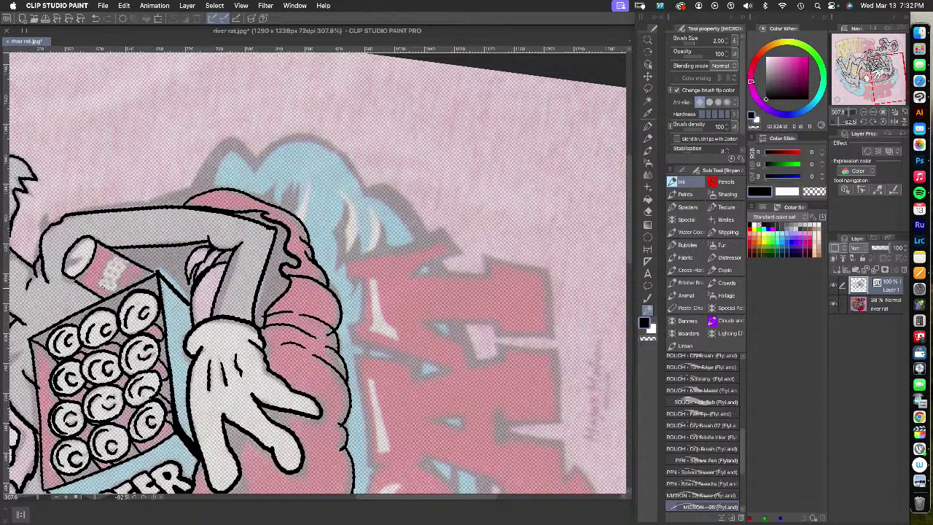
# Ink the BEER lettering on the loose can tucked behind the box
pyautogui.moveTo(98, 284); pyautogui.dragTo(117, 290)
pyautogui.press('super+z')
pyautogui.moveTo(111, 269)
pyautogui.mouseDown()
pyautogui.moveTo(118, 282)
pyautogui.moveTo(107, 268)
pyautogui.moveTo(128, 269)
pyautogui.mouseUp()
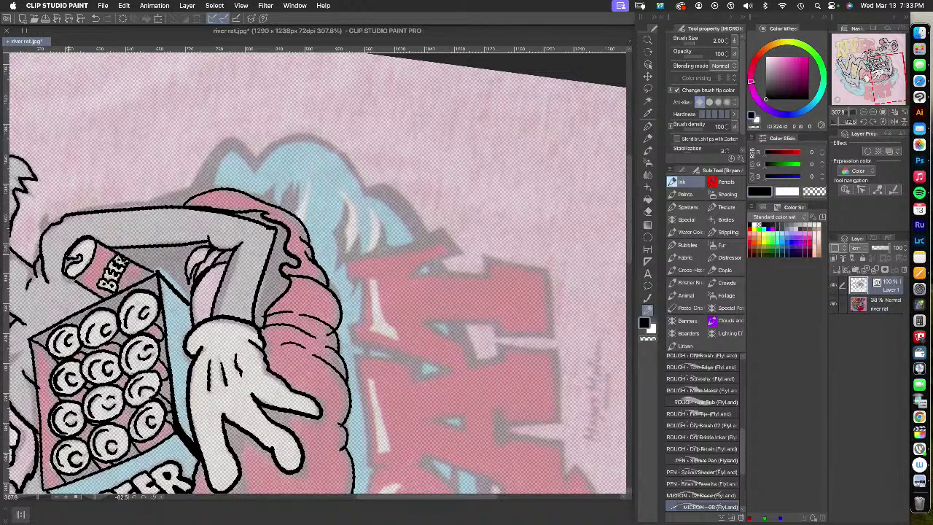
# Thicken the neck contour next to the rat's whiskers with heavier black strokes
pyautogui.moveTo(285, 292); pyautogui.dragTo(437, 155)
pyautogui.moveTo(316, 385); pyautogui.dragTo(406, 341)
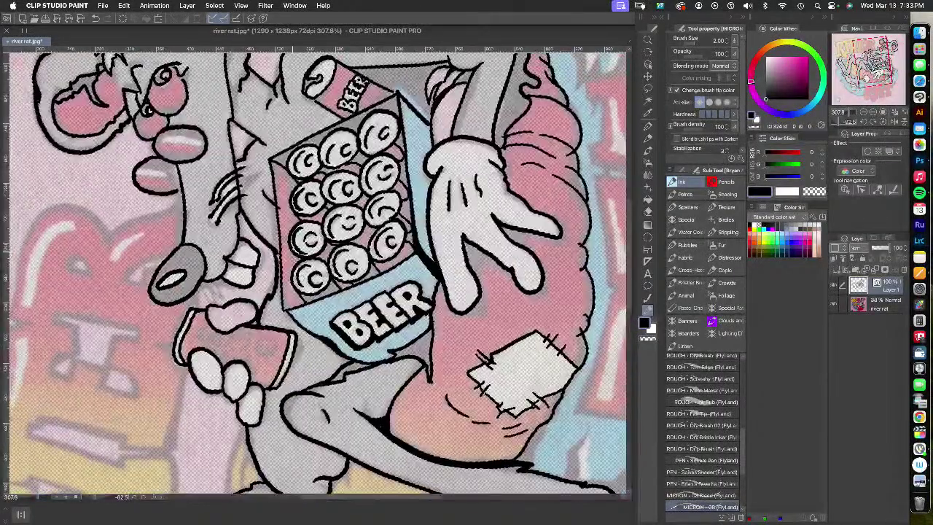
pyautogui.moveTo(262, 172)
pyautogui.mouseDown()
pyautogui.moveTo(246, 193)
pyautogui.moveTo(247, 213)
pyautogui.mouseUp()
pyautogui.moveTo(262, 172)
pyautogui.mouseDown()
pyautogui.moveTo(244, 186)
pyautogui.moveTo(242, 206)
pyautogui.moveTo(257, 172)
pyautogui.moveTo(239, 193)
pyautogui.mouseUp()
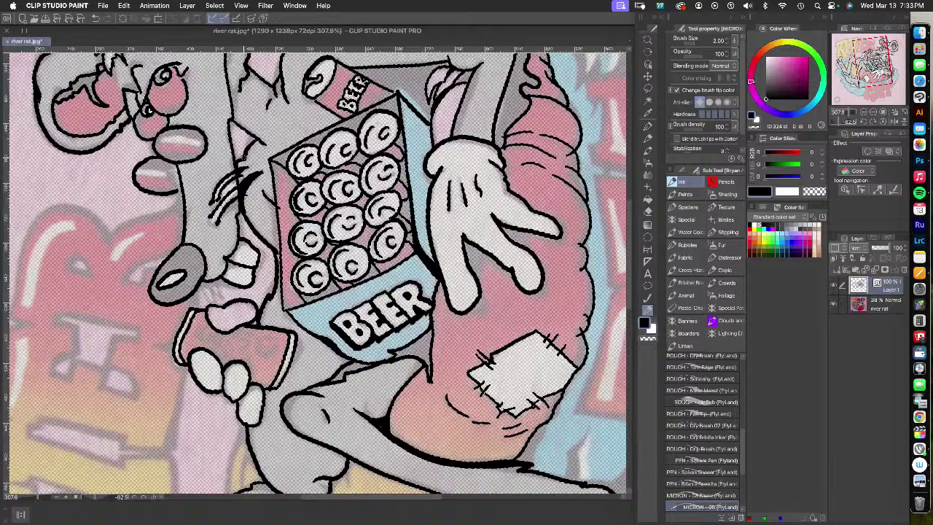
# Ink the yellow area between the rat's legs, including its lower edge, curved crease and white patch
pyautogui.hotkey('shift', 'space')
pyautogui.moveTo(552, 335)
pyautogui.mouseDown()
pyautogui.moveTo(474, 409)
pyautogui.moveTo(349, 259)
pyautogui.mouseUp()
pyautogui.press('space')
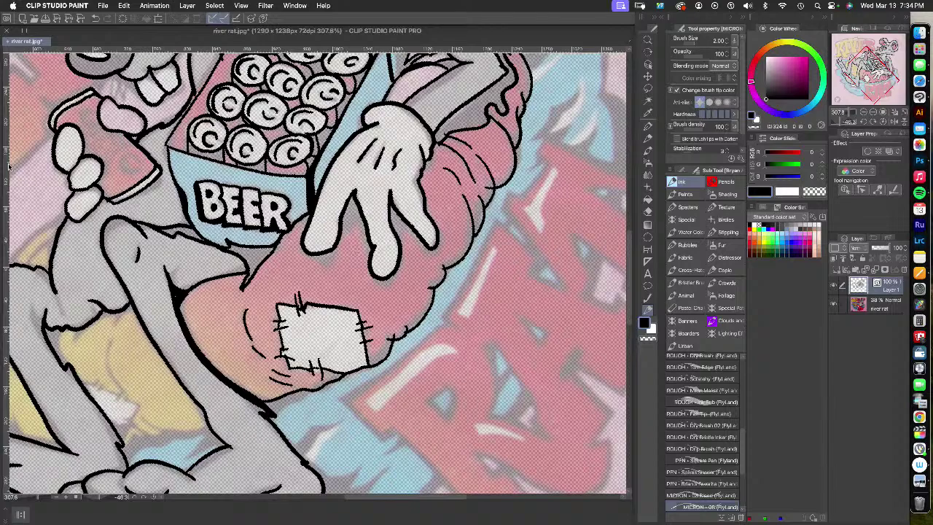
pyautogui.scroll(-5, 9, 167)
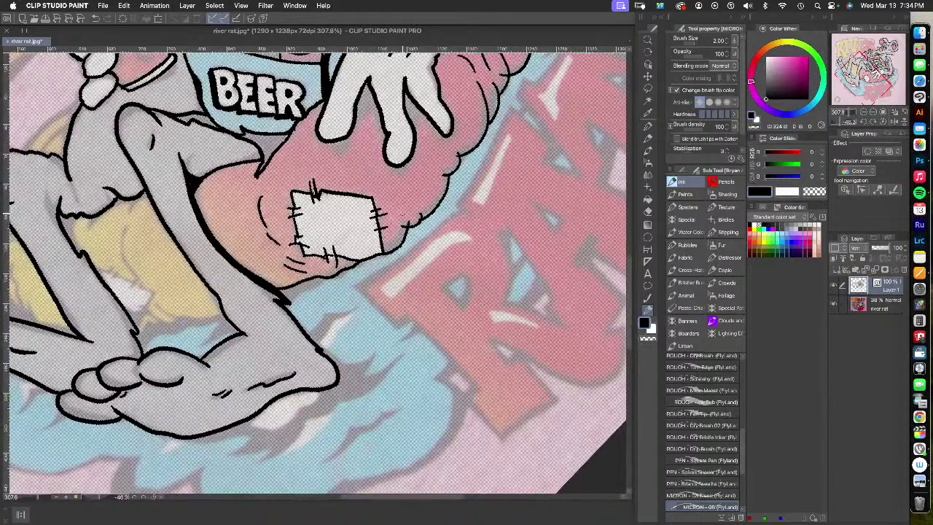
pyautogui.moveTo(228, 315)
pyautogui.mouseDown()
pyautogui.moveTo(203, 322)
pyautogui.moveTo(159, 302)
pyautogui.mouseUp()
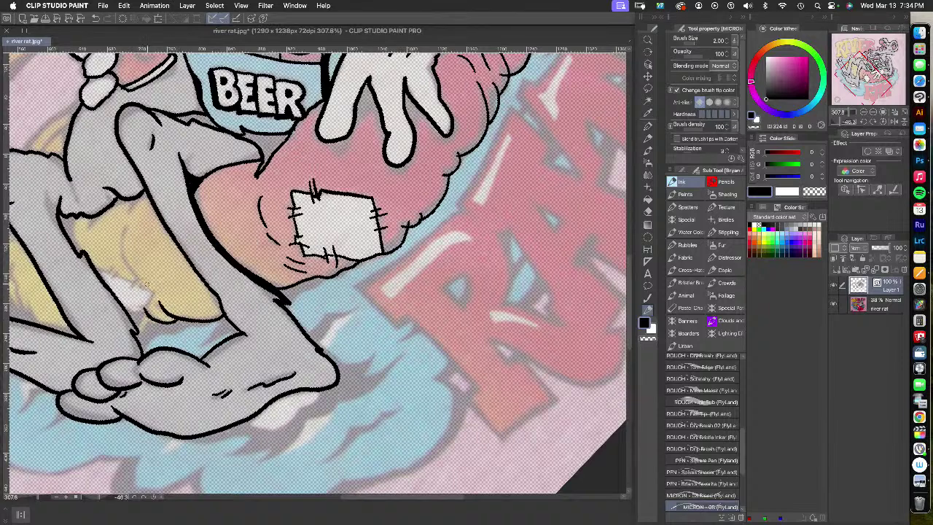
pyautogui.moveTo(97, 267)
pyautogui.mouseDown()
pyautogui.moveTo(149, 293)
pyautogui.moveTo(140, 321)
pyautogui.moveTo(125, 224)
pyautogui.mouseUp()
pyautogui.moveTo(145, 190); pyautogui.dragTo(130, 218)
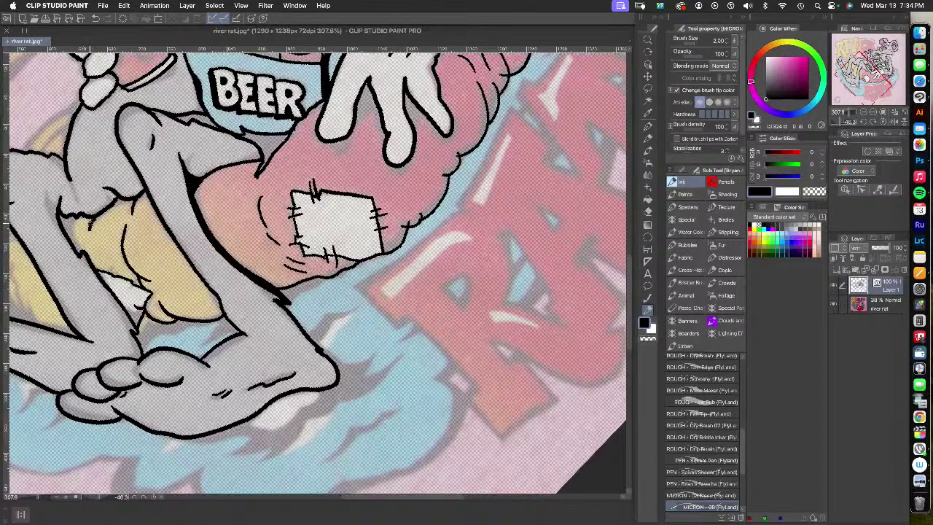
# Ink the yellow area's edge beside the front leg, the black shadow behind the bent knee and the creases on the rear thigh
pyautogui.moveTo(76, 216)
pyautogui.mouseDown()
pyautogui.moveTo(80, 249)
pyautogui.moveTo(116, 278)
pyautogui.moveTo(108, 274)
pyautogui.mouseUp()
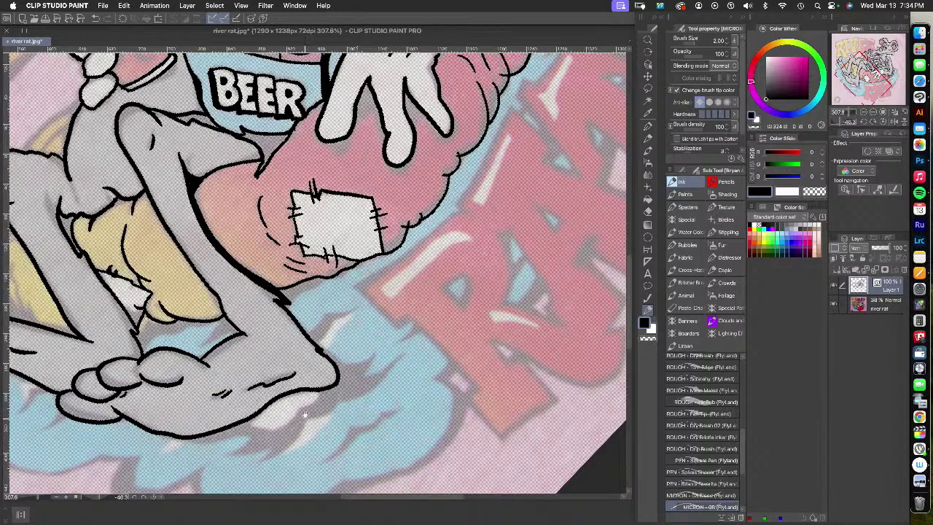
pyautogui.moveTo(376, 349); pyautogui.dragTo(463, 282)
pyautogui.scroll(5, 344, 183)
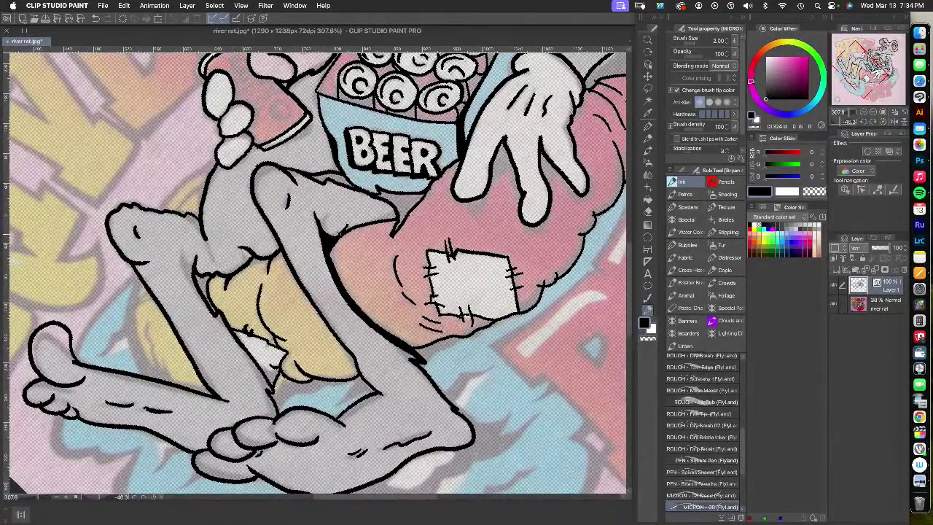
pyautogui.moveTo(331, 212)
pyautogui.mouseDown()
pyautogui.moveTo(323, 227)
pyautogui.moveTo(325, 216)
pyautogui.mouseUp()
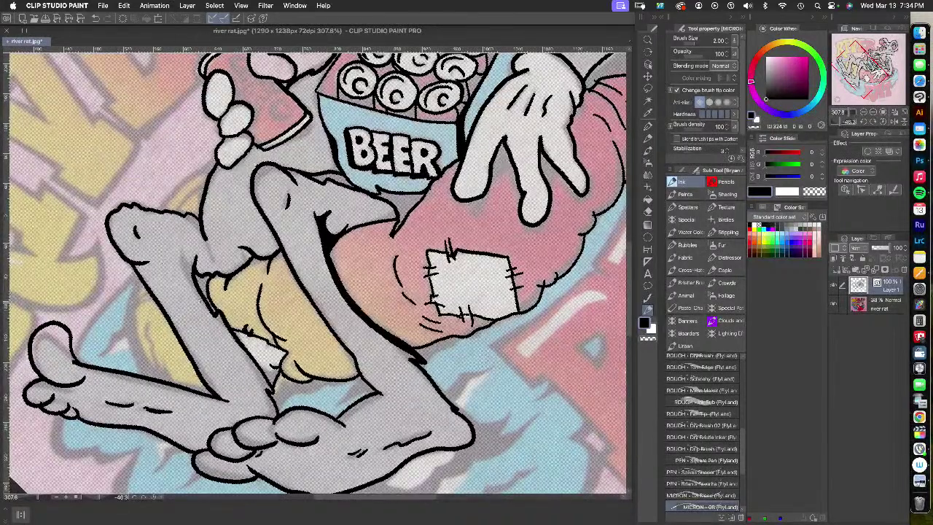
pyautogui.moveTo(213, 317)
pyautogui.mouseDown()
pyautogui.moveTo(181, 247)
pyautogui.moveTo(197, 278)
pyautogui.mouseUp()
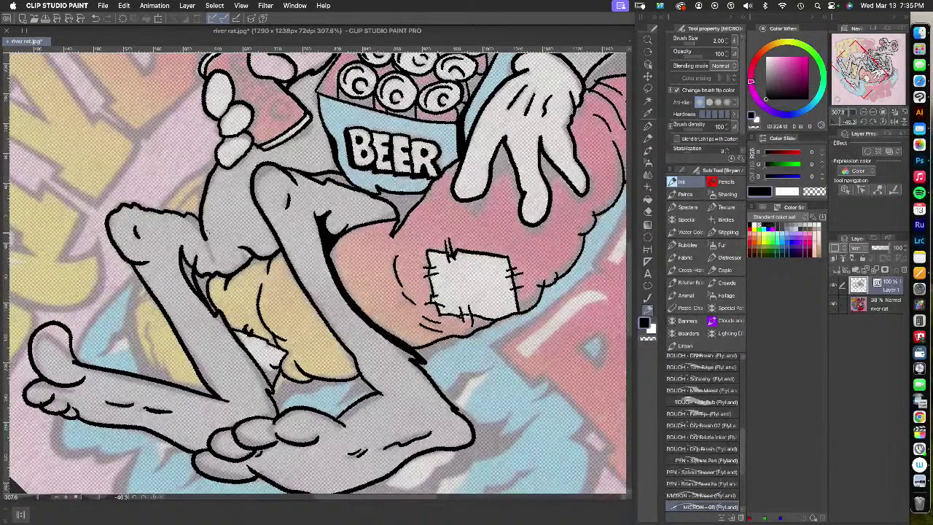
# Ink jagged black fur and shadow strokes on the rat's neck where it meets the shoulder
pyautogui.moveTo(528, 386); pyautogui.dragTo(360, 253)
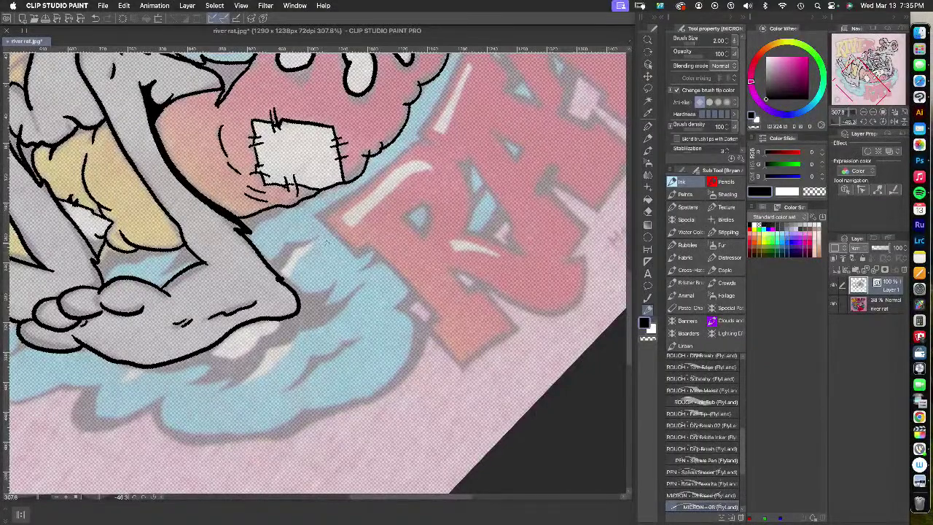
pyautogui.moveTo(337, 145); pyautogui.dragTo(490, 408)
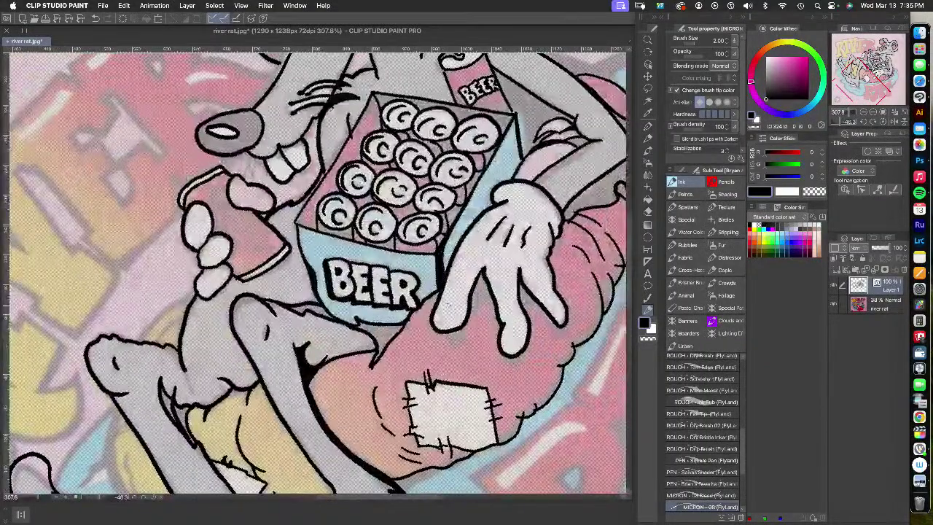
pyautogui.moveTo(250, 215); pyautogui.dragTo(432, 217)
pyautogui.moveTo(397, 155); pyautogui.dragTo(259, 354)
pyautogui.moveTo(363, 140); pyautogui.dragTo(278, 137)
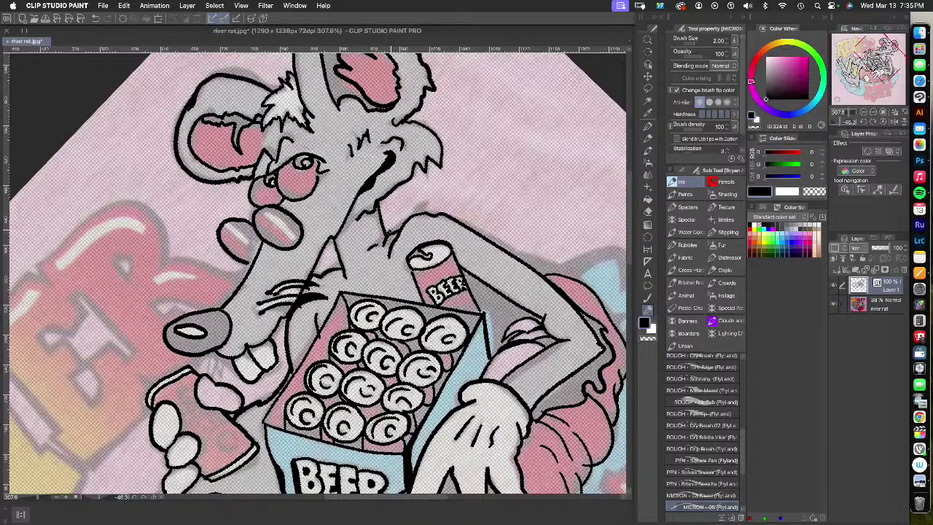
pyautogui.moveTo(400, 226)
pyautogui.mouseDown()
pyautogui.moveTo(389, 235)
pyautogui.moveTo(429, 204)
pyautogui.moveTo(379, 250)
pyautogui.moveTo(372, 213)
pyautogui.moveTo(361, 211)
pyautogui.mouseUp()
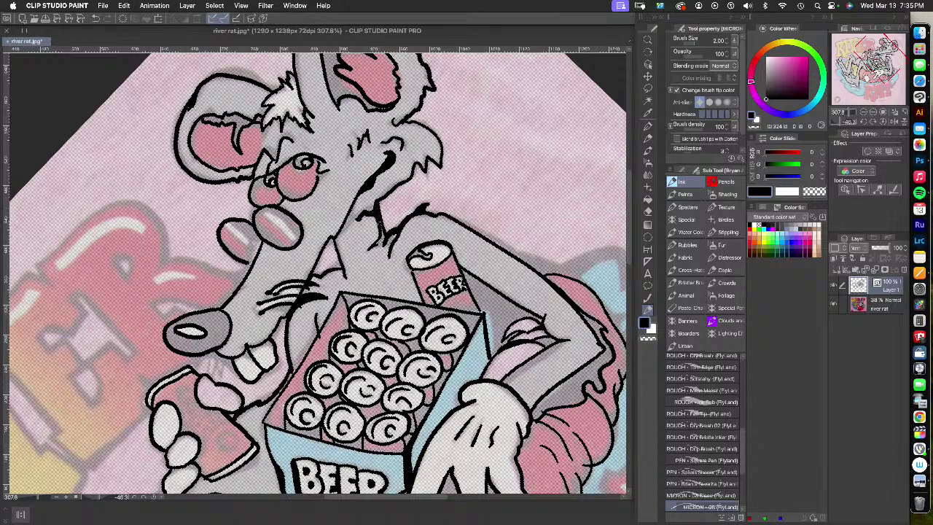
pyautogui.moveTo(385, 243); pyautogui.dragTo(376, 243)
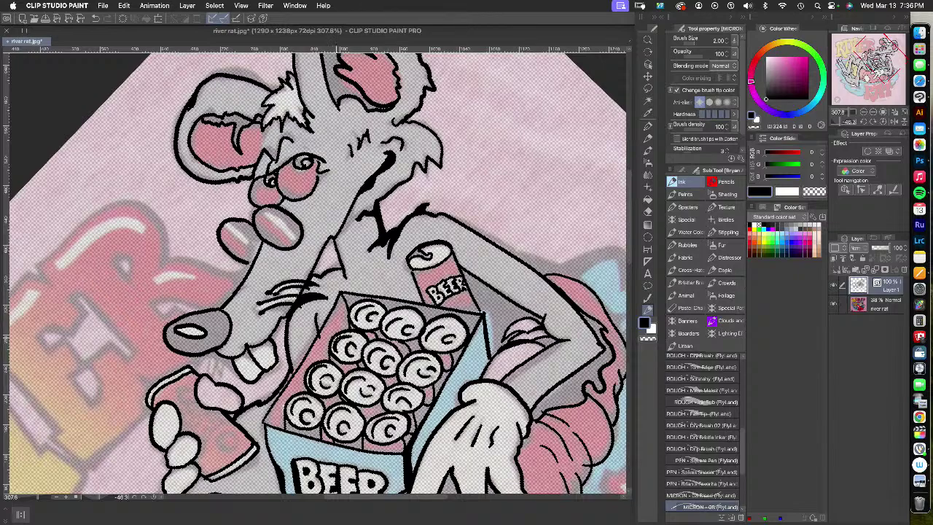
# Ink the tube section seen behind the rear leg, including its double outer edge, jagged inner shading and the part above the knee
pyautogui.moveTo(344, 320); pyautogui.dragTo(493, 167)
pyautogui.moveTo(437, 340); pyautogui.dragTo(450, 270)
pyautogui.scroll(3, 316, 272)
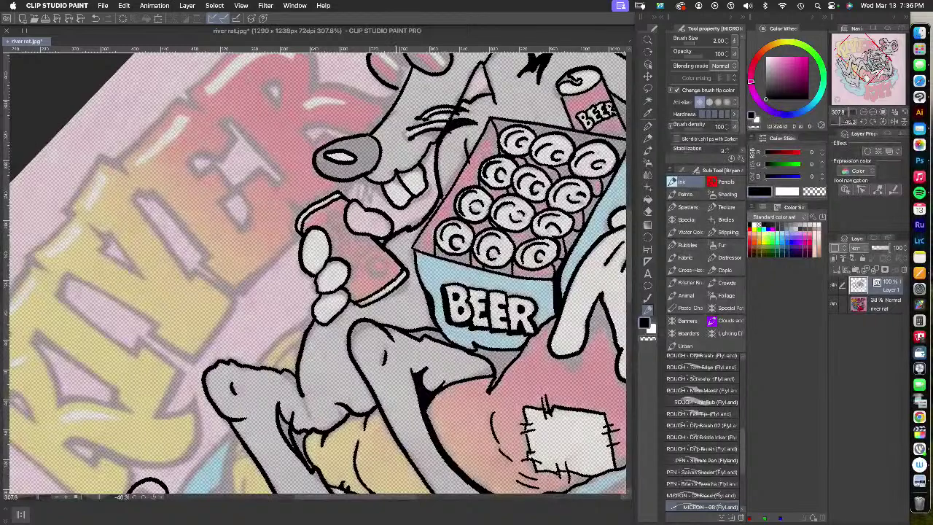
pyautogui.scroll(-5, 316, 271)
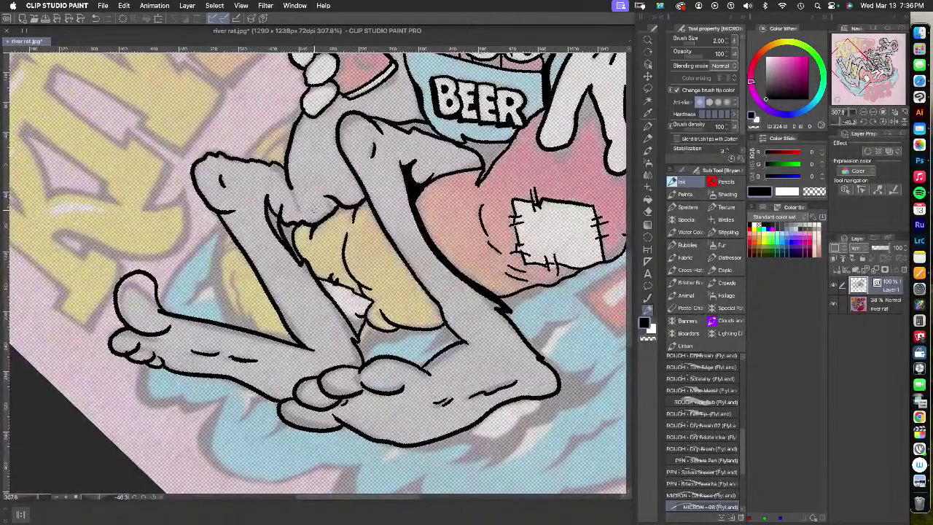
pyautogui.moveTo(226, 228)
pyautogui.mouseDown()
pyautogui.moveTo(214, 264)
pyautogui.moveTo(236, 326)
pyautogui.mouseUp()
pyautogui.moveTo(226, 232)
pyautogui.mouseDown()
pyautogui.moveTo(222, 291)
pyautogui.moveTo(241, 320)
pyautogui.moveTo(231, 270)
pyautogui.mouseUp()
pyautogui.moveTo(291, 337)
pyautogui.mouseDown()
pyautogui.moveTo(263, 331)
pyautogui.moveTo(247, 307)
pyautogui.moveTo(245, 320)
pyautogui.mouseUp()
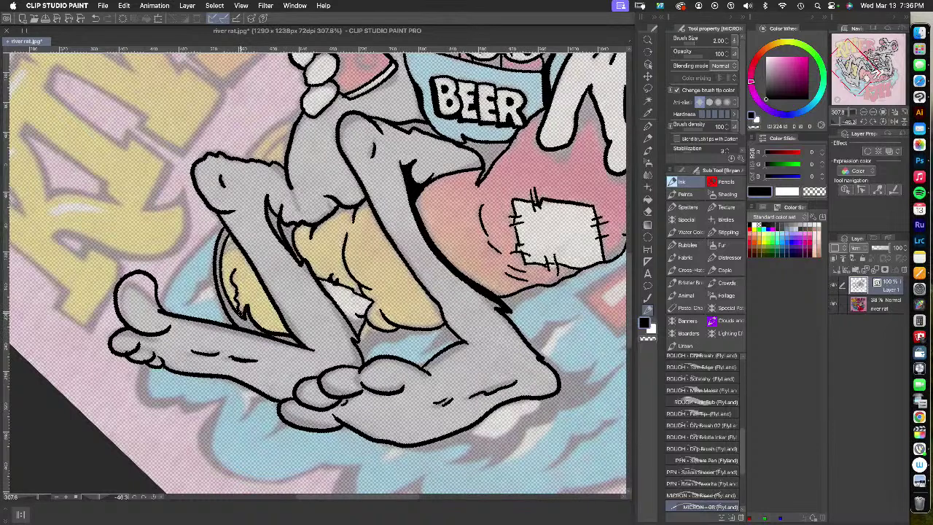
pyautogui.moveTo(263, 160)
pyautogui.mouseDown()
pyautogui.moveTo(281, 138)
pyautogui.moveTo(286, 156)
pyautogui.moveTo(298, 110)
pyautogui.moveTo(247, 152)
pyautogui.mouseUp()
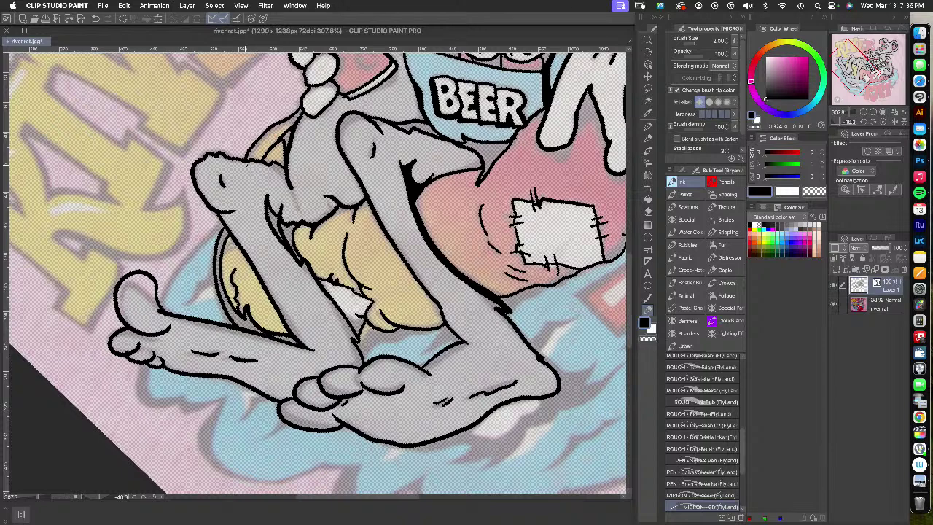
# Ink the scalloped outline of the blue water splash around the rat's feet, from the raised foot across to the RAT lettering
pyautogui.moveTo(479, 423); pyautogui.dragTo(387, 332)
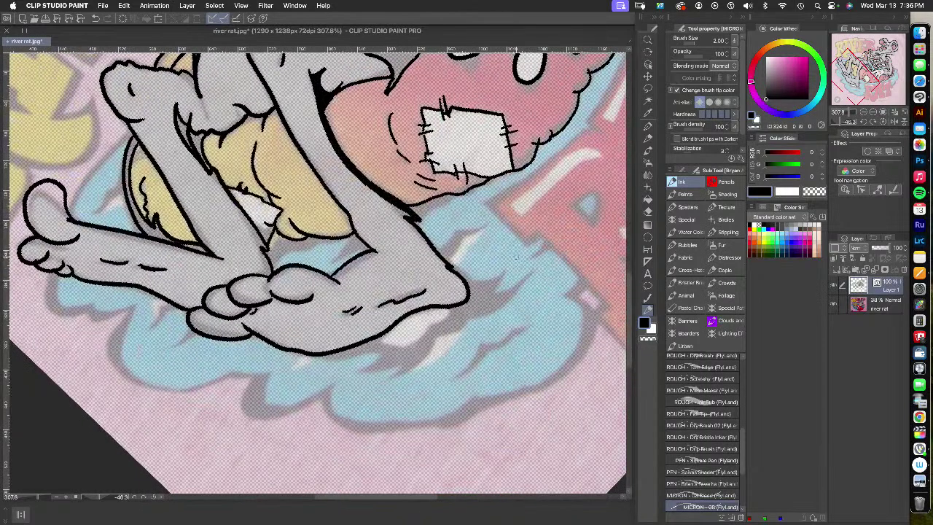
pyautogui.moveTo(548, 233); pyautogui.dragTo(395, 288)
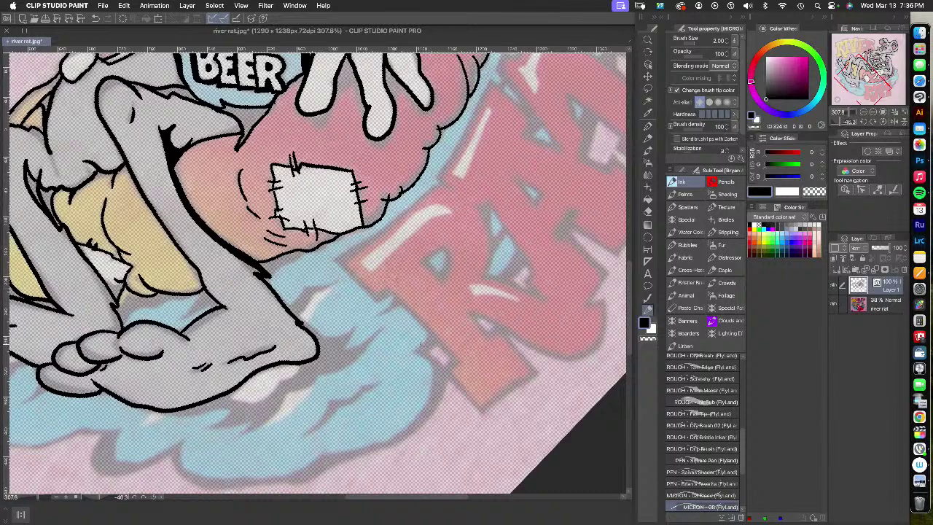
pyautogui.scroll(-5, 348, 415)
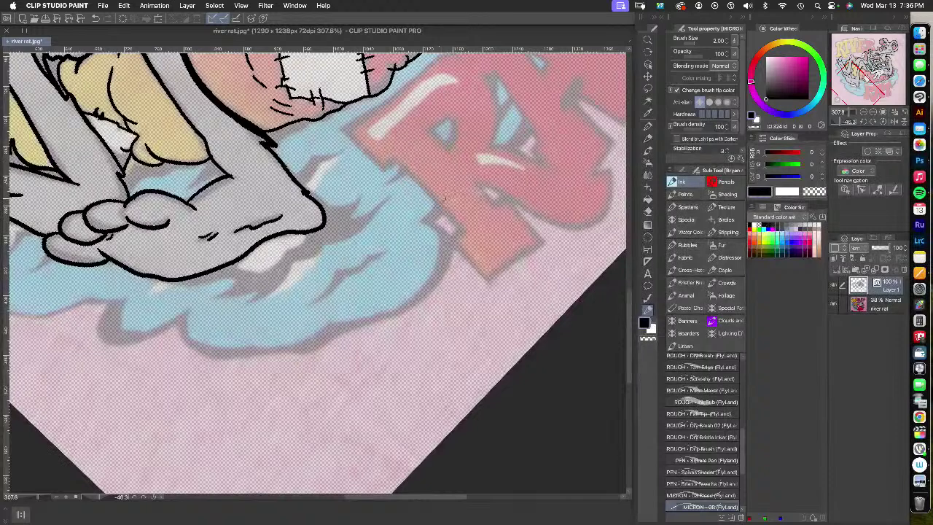
pyautogui.moveTo(441, 203)
pyautogui.mouseDown()
pyautogui.moveTo(435, 273)
pyautogui.moveTo(406, 307)
pyautogui.moveTo(336, 318)
pyautogui.moveTo(264, 347)
pyautogui.moveTo(207, 348)
pyautogui.moveTo(192, 307)
pyautogui.moveTo(129, 329)
pyautogui.moveTo(125, 299)
pyautogui.mouseUp()
pyautogui.moveTo(236, 341)
pyautogui.mouseDown()
pyautogui.moveTo(366, 306)
pyautogui.moveTo(470, 352)
pyautogui.mouseUp()
pyautogui.moveTo(363, 312)
pyautogui.mouseDown()
pyautogui.moveTo(318, 300)
pyautogui.moveTo(324, 314)
pyautogui.moveTo(253, 322)
pyautogui.moveTo(214, 261)
pyautogui.moveTo(223, 236)
pyautogui.moveTo(208, 247)
pyautogui.moveTo(173, 238)
pyautogui.moveTo(153, 215)
pyautogui.mouseUp()
pyautogui.moveTo(234, 177); pyautogui.dragTo(284, 398)
pyautogui.moveTo(217, 384)
pyautogui.mouseDown()
pyautogui.moveTo(217, 358)
pyautogui.moveTo(272, 284)
pyautogui.mouseUp()
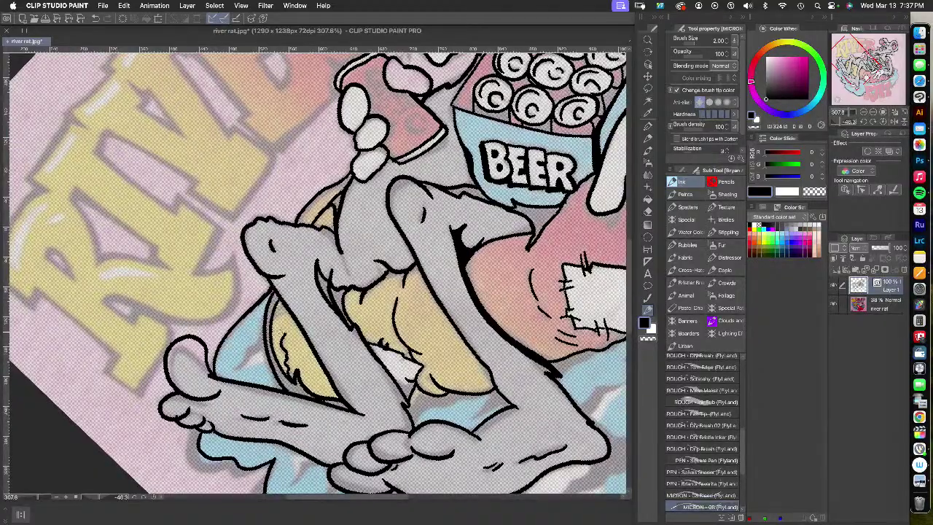
pyautogui.moveTo(476, 283); pyautogui.dragTo(443, 200)
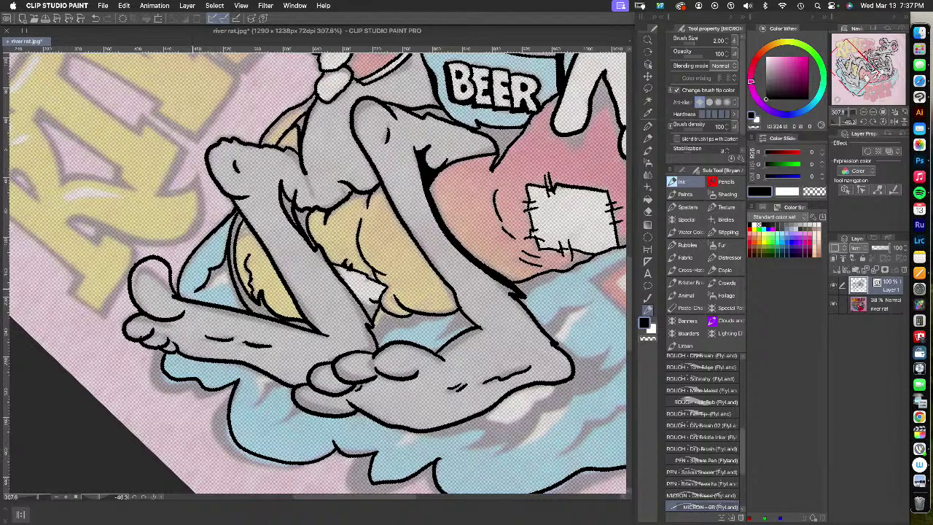
pyautogui.moveTo(564, 392); pyautogui.dragTo(366, 247)
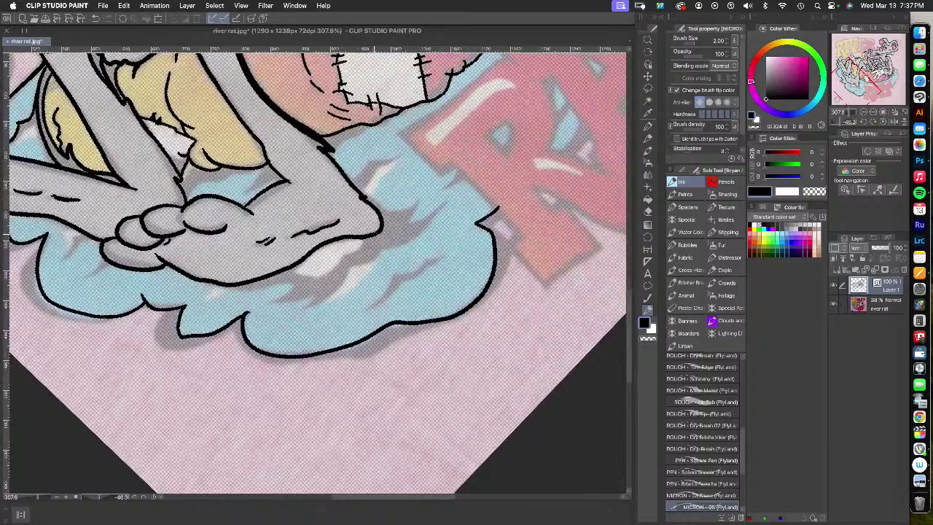
# Ink the rounded outline of the water splash behind the rat's elbow and the outer edge of its grey shadow
pyautogui.scroll(8, 550, 192)
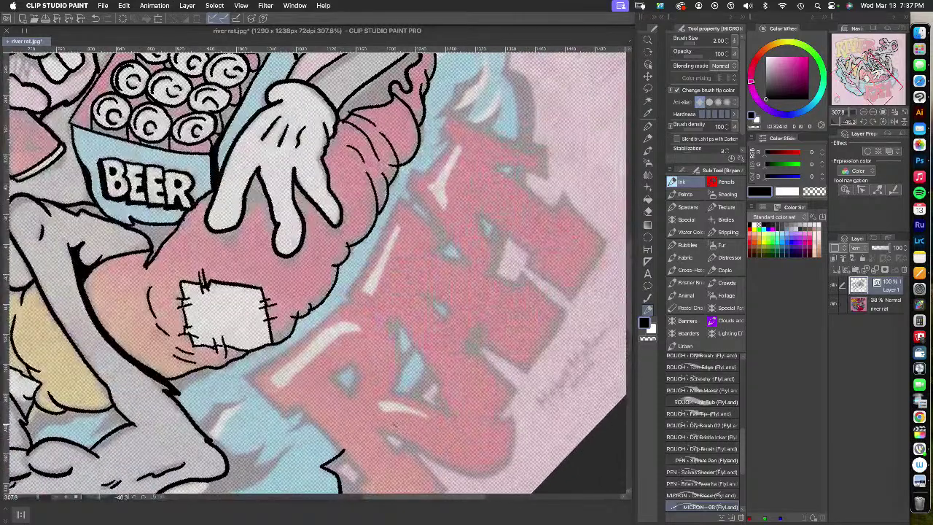
pyautogui.scroll(6, 515, 195)
pyautogui.hscroll(3, 515, 195)
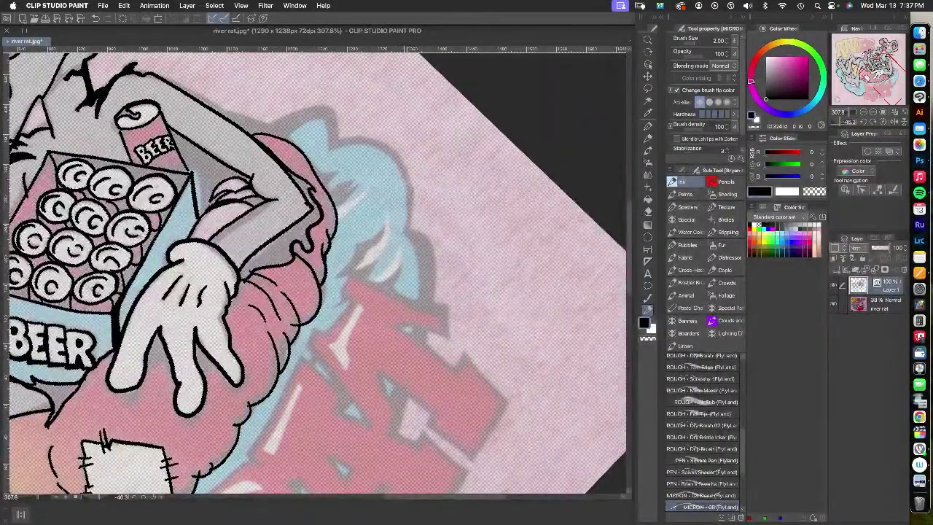
pyautogui.moveTo(401, 232); pyautogui.dragTo(419, 299)
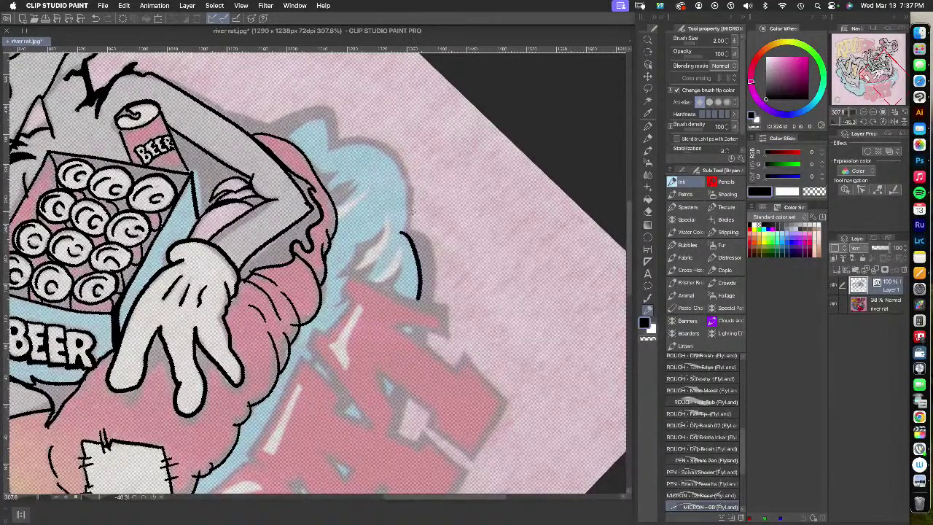
pyautogui.moveTo(406, 235)
pyautogui.mouseDown()
pyautogui.moveTo(398, 173)
pyautogui.moveTo(369, 146)
pyautogui.moveTo(327, 151)
pyautogui.moveTo(319, 117)
pyautogui.moveTo(299, 124)
pyautogui.moveTo(289, 144)
pyautogui.mouseUp()
pyautogui.moveTo(307, 268); pyautogui.dragTo(307, 339)
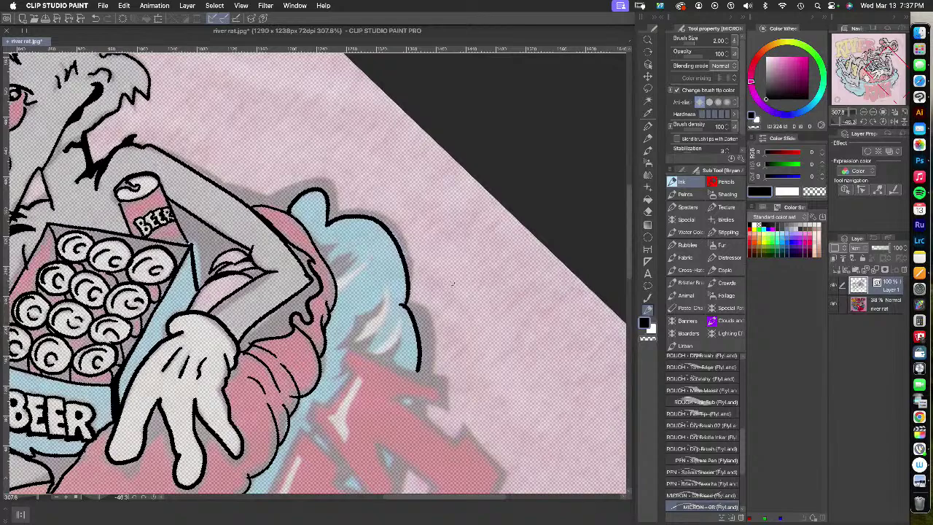
pyautogui.moveTo(453, 284); pyautogui.dragTo(442, 410)
pyautogui.moveTo(317, 133)
pyautogui.mouseDown()
pyautogui.moveTo(345, 182)
pyautogui.moveTo(395, 213)
pyautogui.moveTo(399, 226)
pyautogui.moveTo(383, 250)
pyautogui.moveTo(406, 276)
pyautogui.moveTo(410, 299)
pyautogui.moveTo(397, 334)
pyautogui.moveTo(367, 356)
pyautogui.moveTo(366, 373)
pyautogui.moveTo(327, 423)
pyautogui.mouseUp()
pyautogui.moveTo(397, 427); pyautogui.dragTo(471, 287)
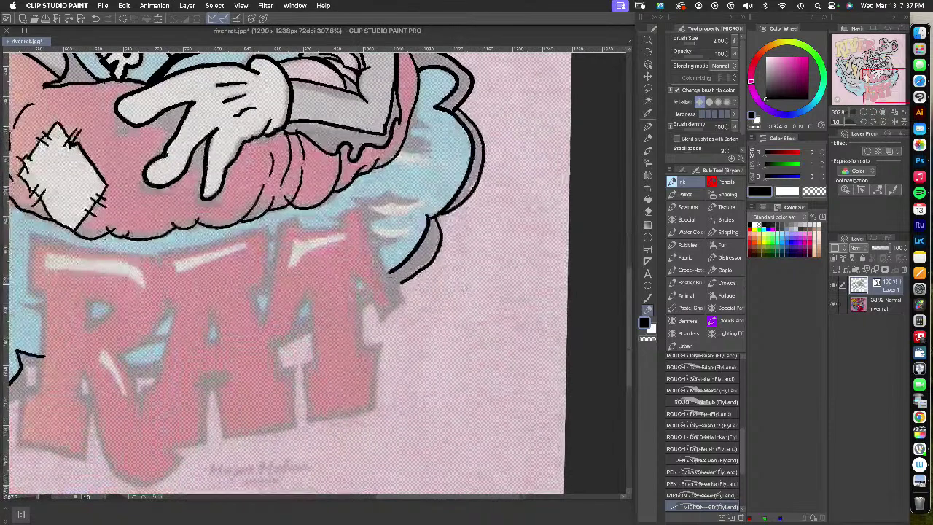
# Ink the outer outline of the RAT lettering with the canvas rotated to suit the strokes
pyautogui.hotkey('shift', 'space')
pyautogui.moveTo(380, 410); pyautogui.dragTo(521, 241)
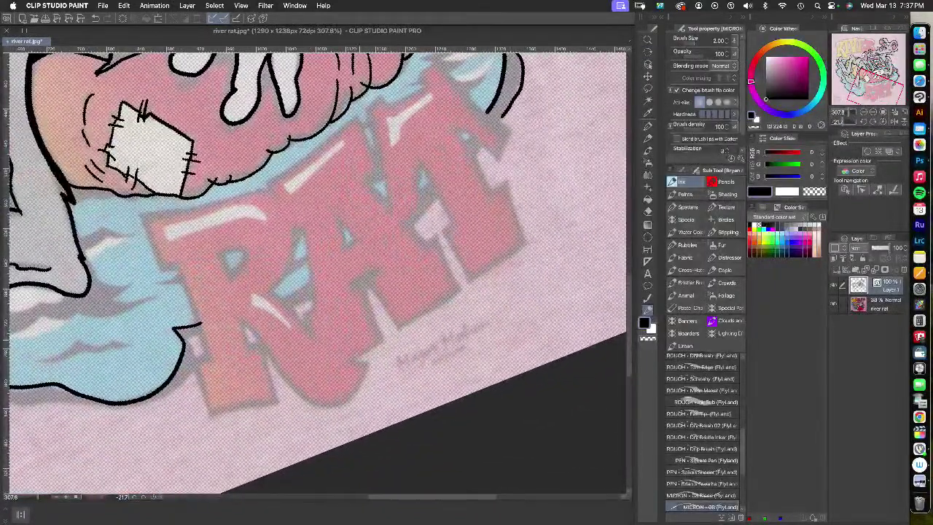
pyautogui.moveTo(178, 264)
pyautogui.mouseDown()
pyautogui.moveTo(209, 359)
pyautogui.moveTo(201, 365)
pyautogui.moveTo(213, 412)
pyautogui.mouseUp()
pyautogui.moveTo(242, 346)
pyautogui.mouseDown()
pyautogui.moveTo(261, 350)
pyautogui.moveTo(276, 403)
pyautogui.moveTo(209, 413)
pyautogui.mouseUp()
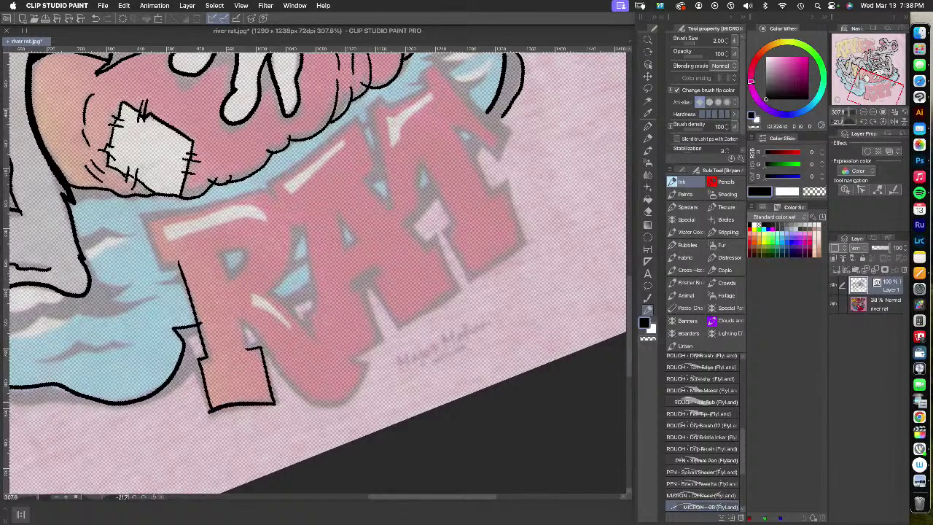
pyautogui.moveTo(249, 349)
pyautogui.mouseDown()
pyautogui.moveTo(242, 321)
pyautogui.moveTo(292, 384)
pyautogui.moveTo(321, 405)
pyautogui.moveTo(349, 402)
pyautogui.moveTo(368, 365)
pyautogui.moveTo(350, 360)
pyautogui.moveTo(383, 343)
pyautogui.moveTo(368, 277)
pyautogui.moveTo(401, 326)
pyautogui.moveTo(457, 294)
pyautogui.moveTo(442, 234)
pyautogui.moveTo(426, 242)
pyautogui.moveTo(405, 222)
pyautogui.moveTo(416, 210)
pyautogui.moveTo(417, 169)
pyautogui.moveTo(454, 226)
pyautogui.moveTo(470, 277)
pyautogui.moveTo(522, 248)
pyautogui.moveTo(508, 183)
pyautogui.moveTo(453, 122)
pyautogui.moveTo(502, 154)
pyautogui.moveTo(508, 134)
pyautogui.moveTo(427, 64)
pyautogui.moveTo(423, 88)
pyautogui.moveTo(364, 111)
pyautogui.moveTo(392, 208)
pyautogui.moveTo(361, 178)
pyautogui.moveTo(375, 167)
pyautogui.moveTo(359, 118)
pyautogui.moveTo(267, 184)
pyautogui.moveTo(275, 195)
pyautogui.moveTo(142, 213)
pyautogui.moveTo(176, 267)
pyautogui.mouseUp()
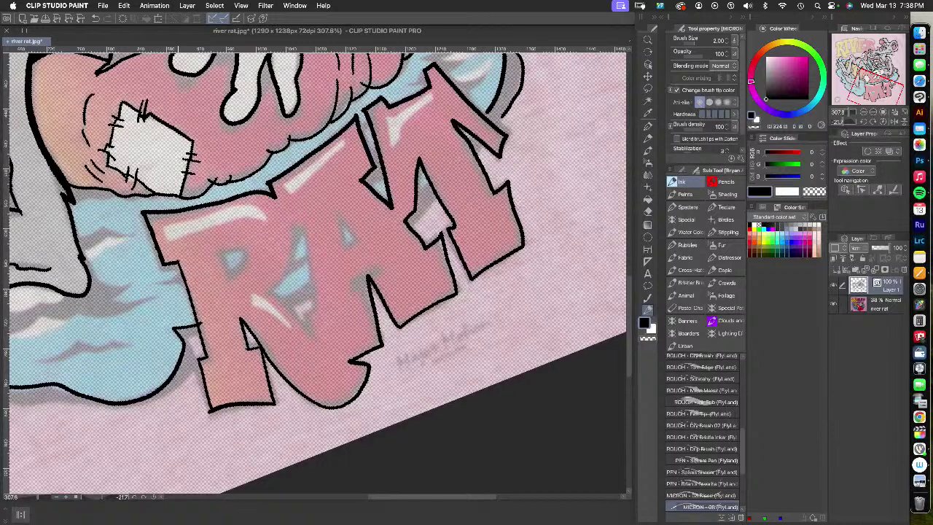
# Ink the inner openings of the R and A in RAT and the gap between these two letters
pyautogui.moveTo(335, 210)
pyautogui.mouseDown()
pyautogui.moveTo(341, 239)
pyautogui.moveTo(357, 245)
pyautogui.moveTo(334, 207)
pyautogui.moveTo(345, 247)
pyautogui.moveTo(357, 239)
pyautogui.moveTo(334, 209)
pyautogui.mouseUp()
pyautogui.press('super+z')
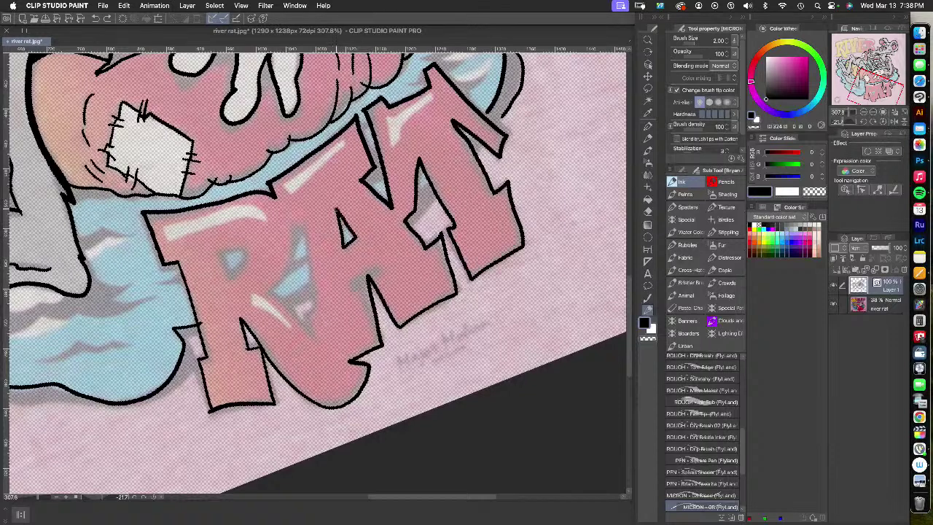
pyautogui.moveTo(220, 252); pyautogui.dragTo(230, 285)
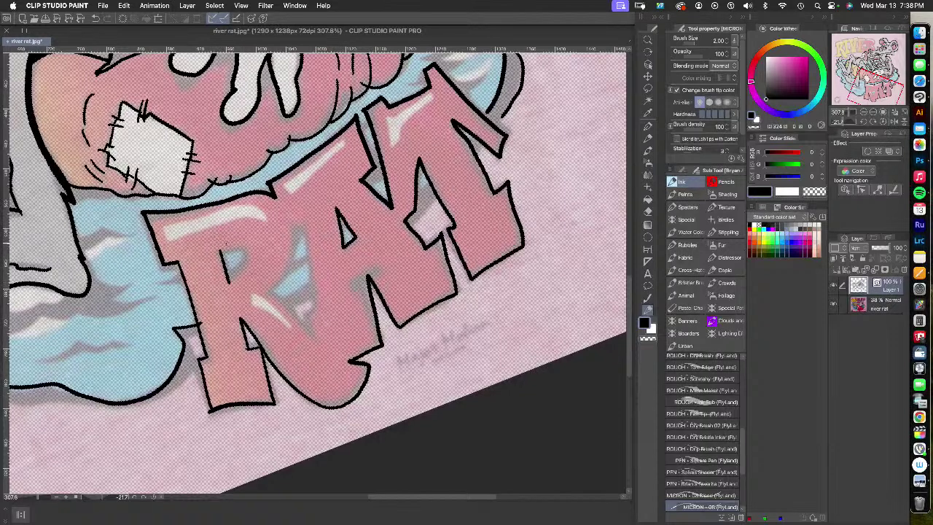
pyautogui.moveTo(219, 245)
pyautogui.mouseDown()
pyautogui.moveTo(247, 255)
pyautogui.moveTo(230, 281)
pyautogui.moveTo(280, 298)
pyautogui.moveTo(316, 340)
pyautogui.moveTo(297, 225)
pyautogui.moveTo(266, 296)
pyautogui.mouseUp()
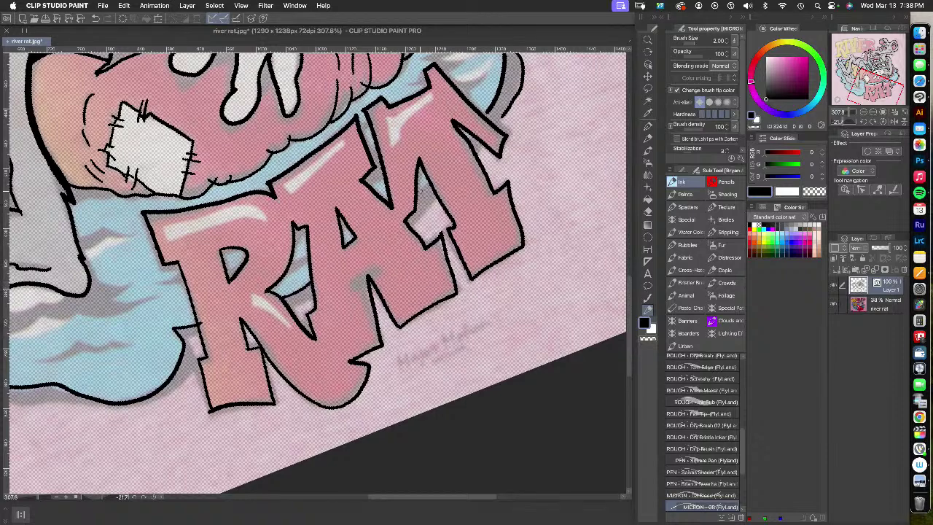
# Ink the splash and shadow edges showing through the gaps in the RAT letters and beside the R
pyautogui.moveTo(418, 194); pyautogui.dragTo(427, 187)
pyautogui.moveTo(476, 153); pyautogui.dragTo(487, 135)
pyautogui.moveTo(414, 229); pyautogui.dragTo(439, 195)
pyautogui.moveTo(291, 309); pyautogui.dragTo(316, 298)
pyautogui.moveTo(157, 397)
pyautogui.mouseDown()
pyautogui.moveTo(194, 351)
pyautogui.moveTo(187, 337)
pyautogui.moveTo(201, 328)
pyautogui.mouseUp()
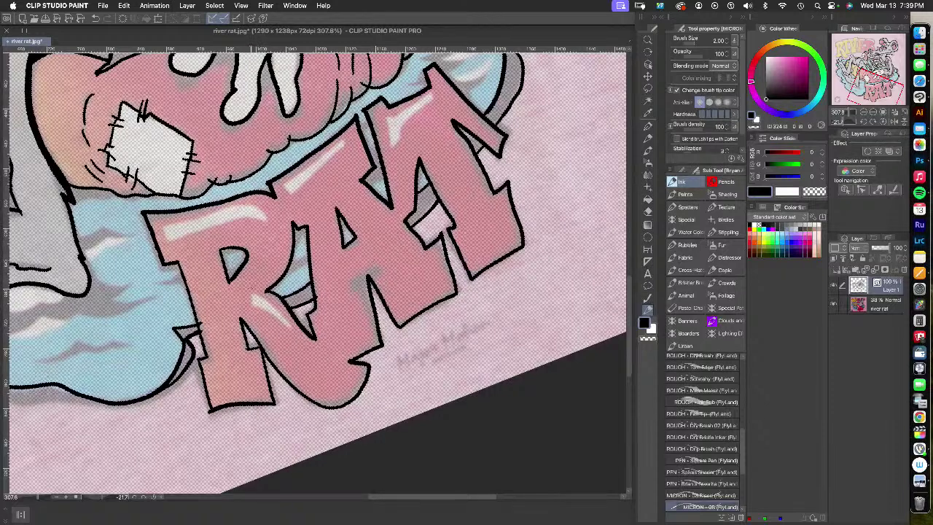
pyautogui.moveTo(251, 290)
pyautogui.mouseDown()
pyautogui.moveTo(255, 307)
pyautogui.moveTo(292, 332)
pyautogui.mouseUp()
pyautogui.moveTo(250, 291); pyautogui.dragTo(293, 332)
pyautogui.press('super+z')
pyautogui.press('super+z')
# Ink the lower outline of the RIVER lettering and the gaps between its letters, from the first R to the E
pyautogui.moveTo(256, 234); pyautogui.dragTo(496, 359)
pyautogui.moveTo(401, 260); pyautogui.dragTo(512, 295)
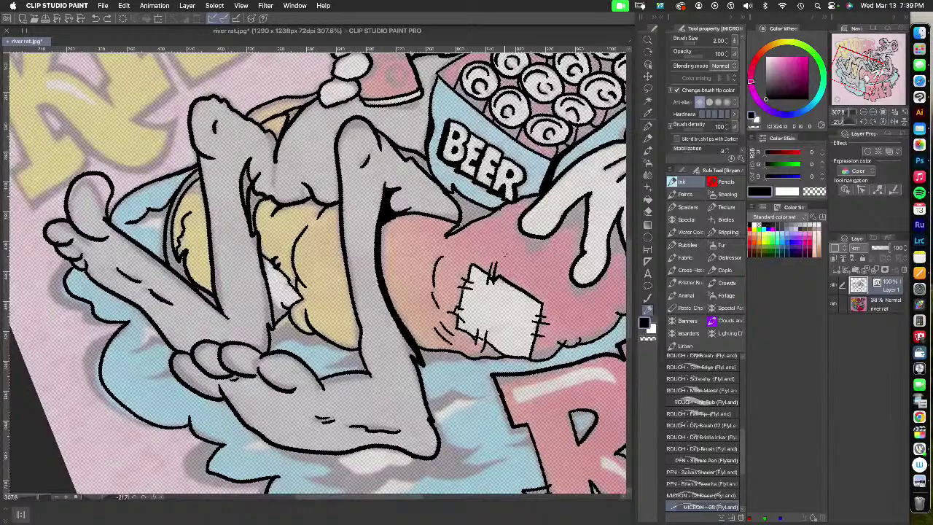
pyautogui.moveTo(277, 185); pyautogui.dragTo(274, 167)
pyautogui.moveTo(276, 231); pyautogui.dragTo(416, 444)
pyautogui.moveTo(94, 251)
pyautogui.mouseDown()
pyautogui.moveTo(108, 293)
pyautogui.moveTo(121, 278)
pyautogui.moveTo(128, 292)
pyautogui.moveTo(168, 375)
pyautogui.moveTo(154, 384)
pyautogui.moveTo(172, 414)
pyautogui.moveTo(232, 374)
pyautogui.moveTo(208, 347)
pyautogui.moveTo(196, 349)
pyautogui.moveTo(177, 313)
pyautogui.moveTo(256, 378)
pyautogui.moveTo(281, 380)
pyautogui.moveTo(313, 356)
pyautogui.moveTo(320, 331)
pyautogui.moveTo(286, 341)
pyautogui.moveTo(276, 332)
pyautogui.moveTo(313, 297)
pyautogui.moveTo(295, 257)
pyautogui.moveTo(279, 268)
pyautogui.moveTo(262, 237)
pyautogui.moveTo(232, 180)
pyautogui.moveTo(244, 167)
pyautogui.moveTo(315, 255)
pyautogui.moveTo(329, 294)
pyautogui.moveTo(396, 261)
pyautogui.moveTo(356, 194)
pyautogui.moveTo(343, 125)
pyautogui.moveTo(352, 120)
pyautogui.moveTo(362, 132)
pyautogui.moveTo(382, 201)
pyautogui.moveTo(383, 211)
pyautogui.moveTo(363, 217)
pyautogui.moveTo(384, 226)
pyautogui.moveTo(391, 248)
pyautogui.moveTo(473, 230)
pyautogui.moveTo(494, 207)
pyautogui.mouseUp()
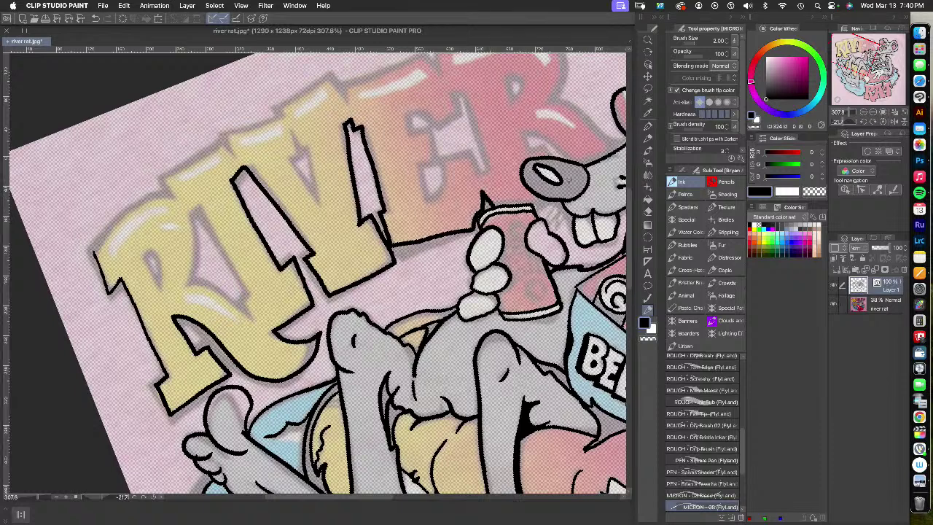
# Ink the inner openings of the E and the first R, plus the upper outline of RIVER from the first R to the E
pyautogui.moveTo(478, 173)
pyautogui.mouseDown()
pyautogui.moveTo(474, 156)
pyautogui.moveTo(450, 155)
pyautogui.moveTo(449, 182)
pyautogui.moveTo(426, 201)
pyautogui.moveTo(422, 162)
pyautogui.moveTo(436, 127)
pyautogui.moveTo(413, 133)
pyautogui.moveTo(429, 107)
pyautogui.moveTo(446, 123)
pyautogui.moveTo(454, 98)
pyautogui.moveTo(469, 90)
pyautogui.moveTo(480, 177)
pyautogui.mouseUp()
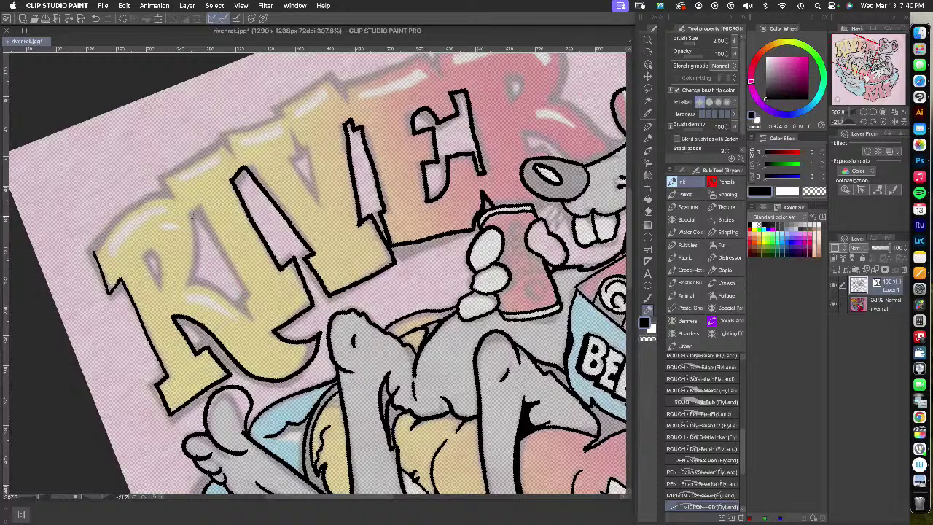
pyautogui.moveTo(191, 212)
pyautogui.mouseDown()
pyautogui.moveTo(188, 284)
pyautogui.moveTo(222, 290)
pyautogui.moveTo(251, 318)
pyautogui.moveTo(241, 299)
pyautogui.moveTo(248, 291)
pyautogui.moveTo(203, 211)
pyautogui.moveTo(188, 208)
pyautogui.mouseUp()
pyautogui.moveTo(143, 255)
pyautogui.mouseDown()
pyautogui.moveTo(159, 285)
pyautogui.moveTo(108, 248)
pyautogui.moveTo(92, 250)
pyautogui.moveTo(142, 197)
pyautogui.moveTo(168, 191)
pyautogui.moveTo(159, 179)
pyautogui.moveTo(228, 132)
pyautogui.moveTo(260, 129)
pyautogui.moveTo(332, 71)
pyautogui.moveTo(346, 87)
pyautogui.moveTo(429, 53)
pyautogui.moveTo(442, 73)
pyautogui.mouseUp()
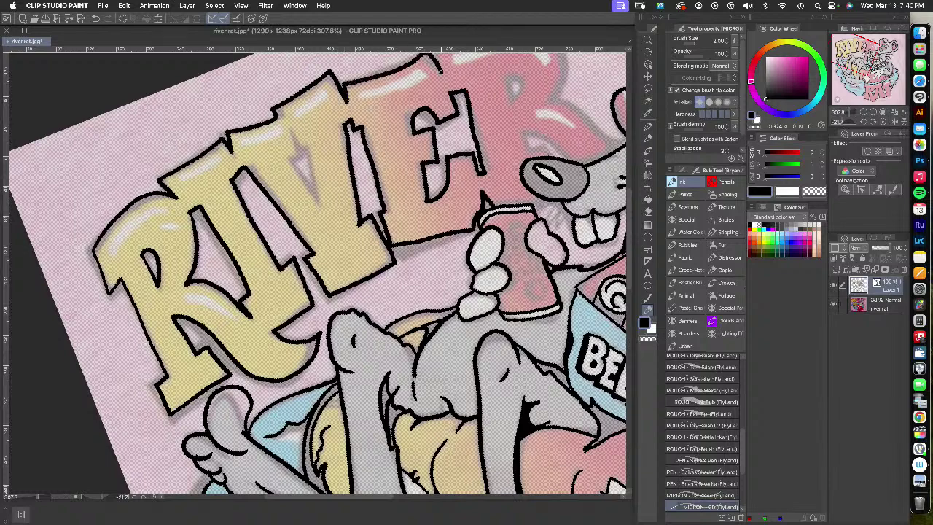
# Ink the outer outline of the final R in RIVER, from the E's top edge round to the rat's snout
pyautogui.moveTo(576, 159); pyautogui.dragTo(433, 333)
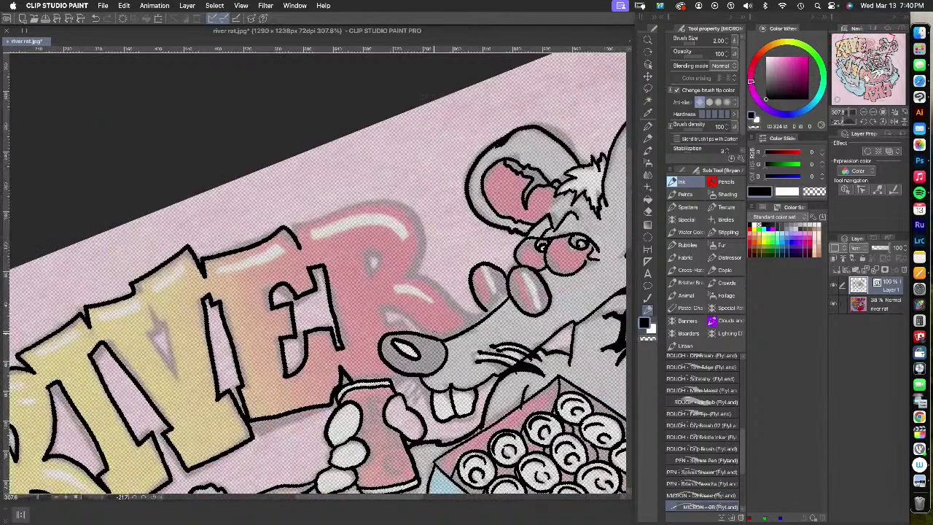
pyautogui.moveTo(299, 246); pyautogui.dragTo(293, 216)
pyautogui.scroll(-2, 486, 312)
pyautogui.scroll(2, 486, 312)
pyautogui.moveTo(483, 317)
pyautogui.mouseDown()
pyautogui.moveTo(415, 270)
pyautogui.moveTo(430, 234)
pyautogui.moveTo(401, 202)
pyautogui.moveTo(363, 202)
pyautogui.moveTo(295, 223)
pyautogui.mouseUp()
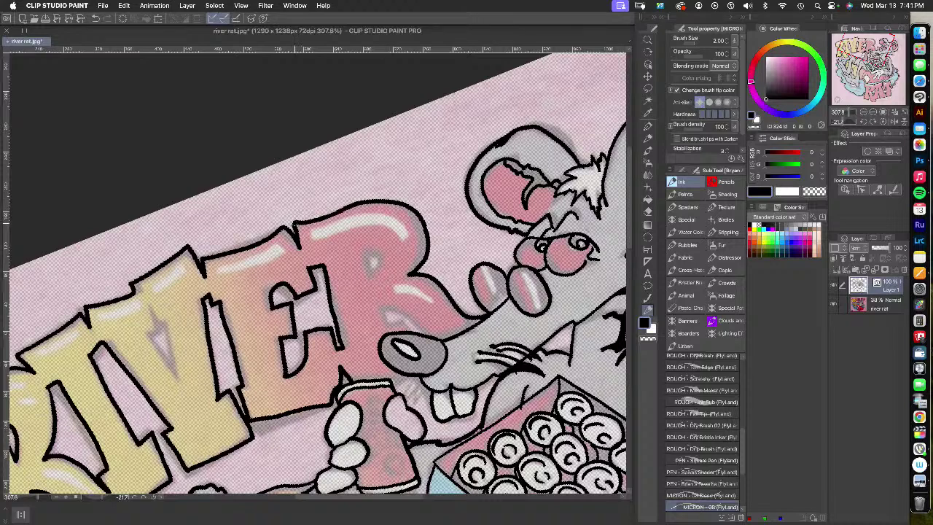
# Ink the final R's inner opening, the gap in its leg above the rat's nose, and the V's inner opening
pyautogui.moveTo(366, 248)
pyautogui.mouseDown()
pyautogui.moveTo(367, 278)
pyautogui.moveTo(367, 251)
pyautogui.mouseUp()
pyautogui.moveTo(409, 333)
pyautogui.mouseDown()
pyautogui.moveTo(387, 324)
pyautogui.moveTo(390, 306)
pyautogui.moveTo(430, 337)
pyautogui.mouseUp()
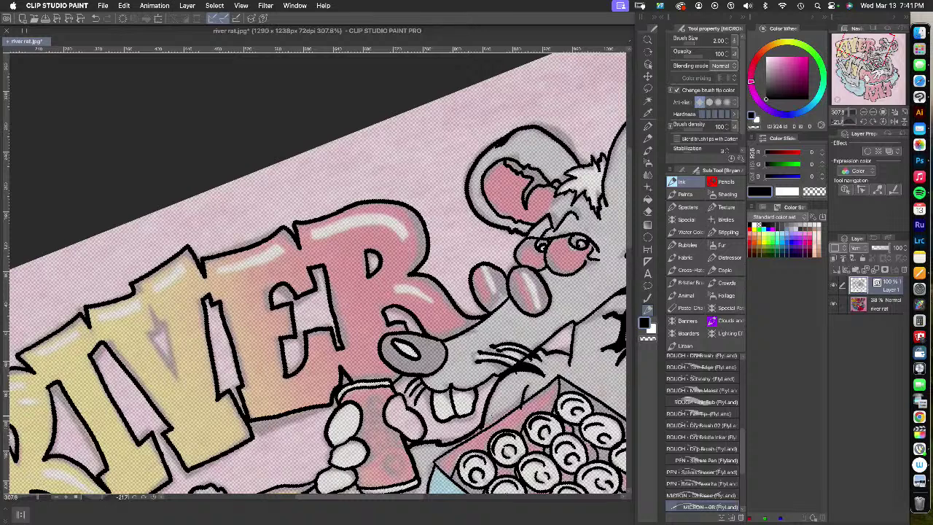
pyautogui.moveTo(561, 367); pyautogui.dragTo(424, 283)
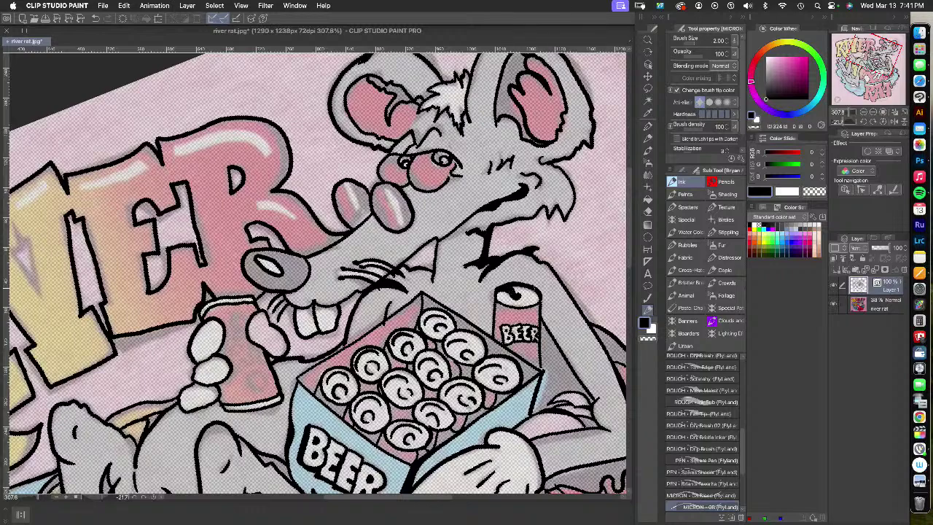
pyautogui.moveTo(267, 395); pyautogui.dragTo(450, 339)
pyautogui.moveTo(196, 166)
pyautogui.mouseDown()
pyautogui.moveTo(213, 180)
pyautogui.moveTo(223, 235)
pyautogui.moveTo(195, 199)
pyautogui.moveTo(200, 169)
pyautogui.mouseUp()
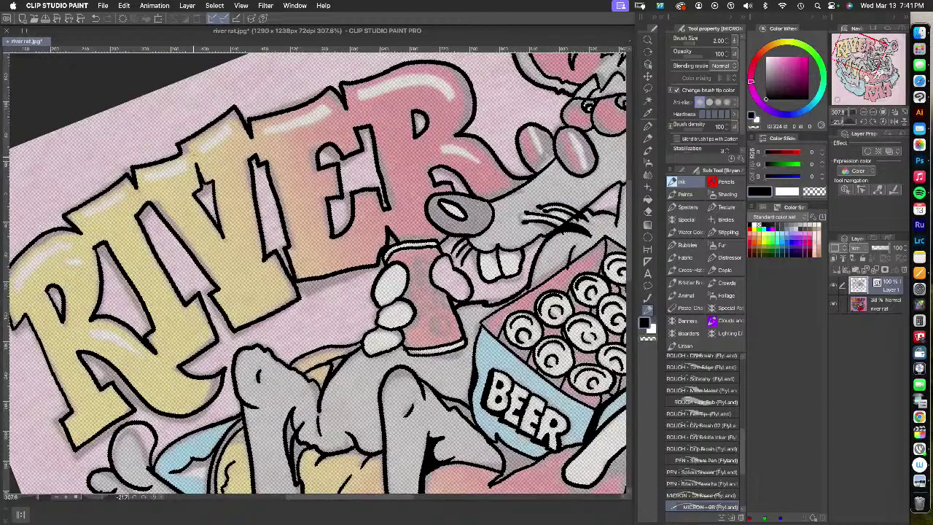
# Switch to Wirecast and toggle the visibility of the Screen Capture 1 layer in its shot
pyautogui.click(920, 449)
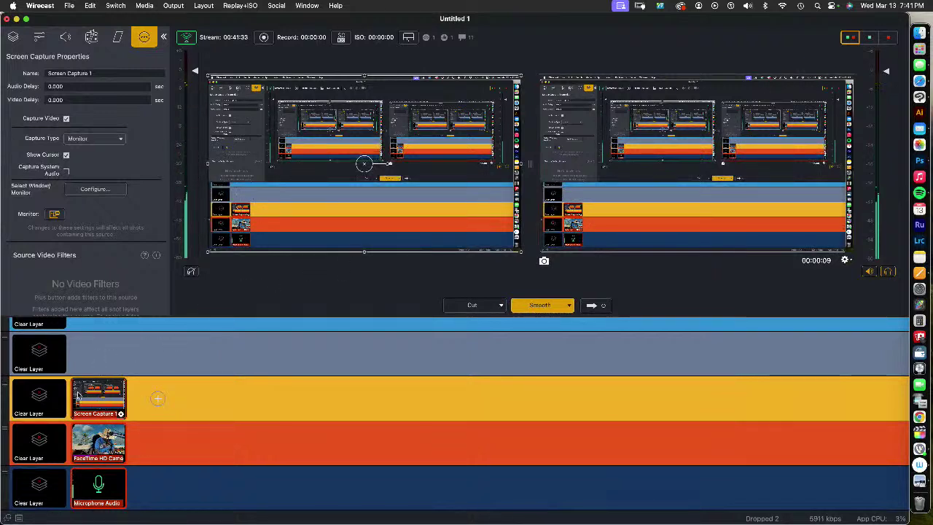
pyautogui.click(39, 36)
pyautogui.click(13, 37)
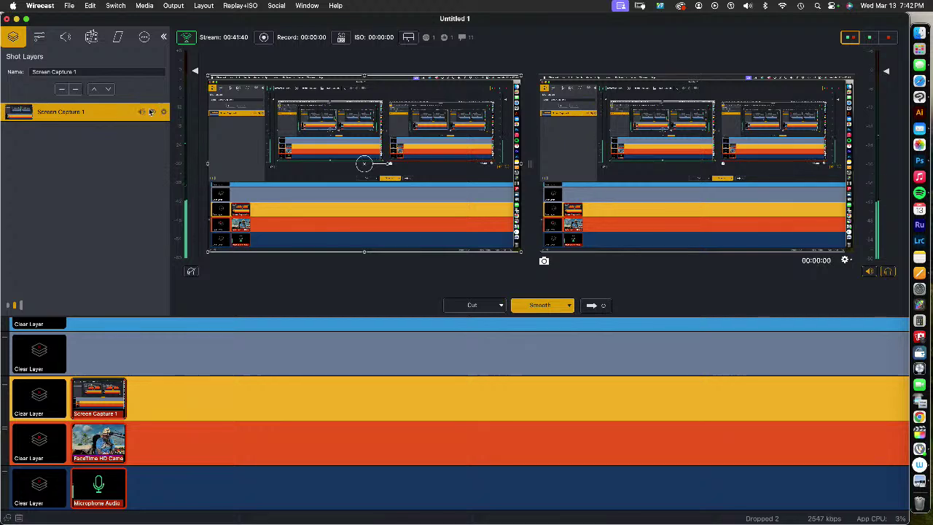
pyautogui.click(154, 111)
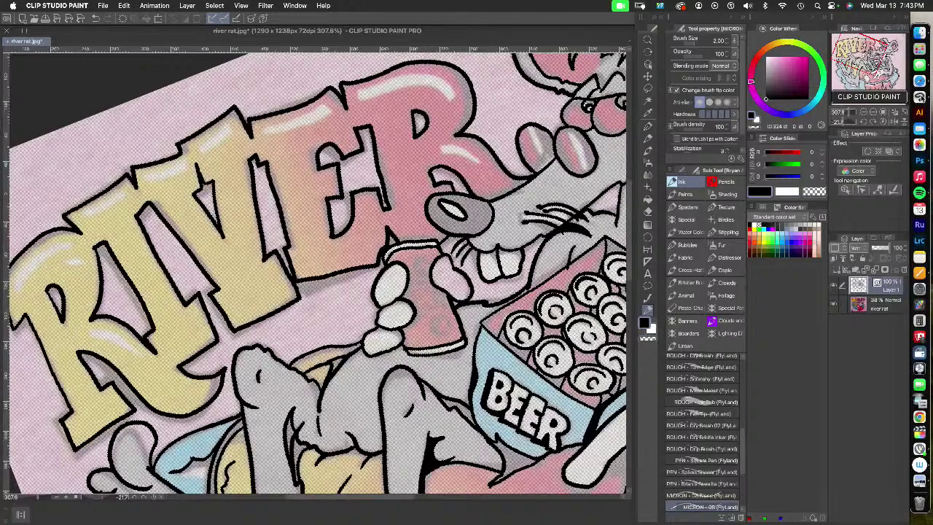
# Switch back to Clip Studio Paint and rotate the canvas to about -53.5 degrees with the rat's feet and water splash in view
pyautogui.moveTo(576, 419); pyautogui.dragTo(417, 175)
pyautogui.scroll(-6, 316, 274)
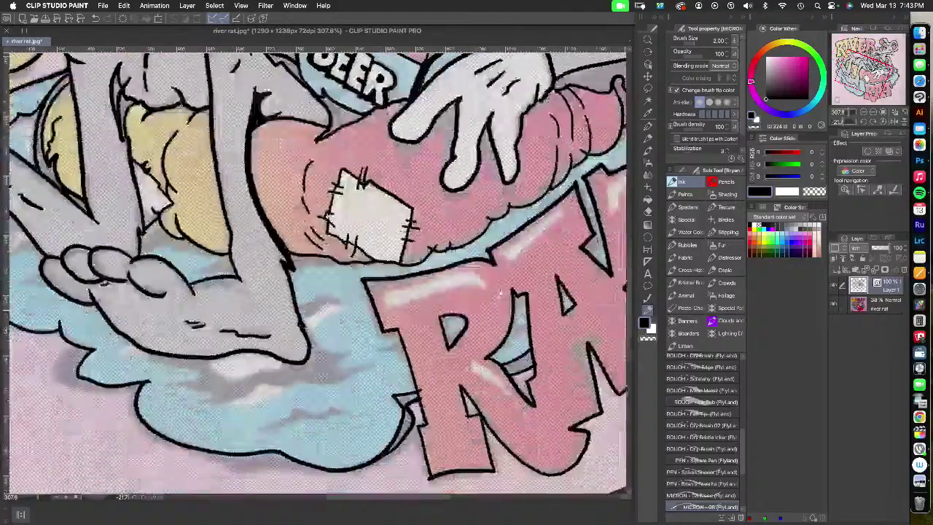
pyautogui.scroll(10, 316, 274)
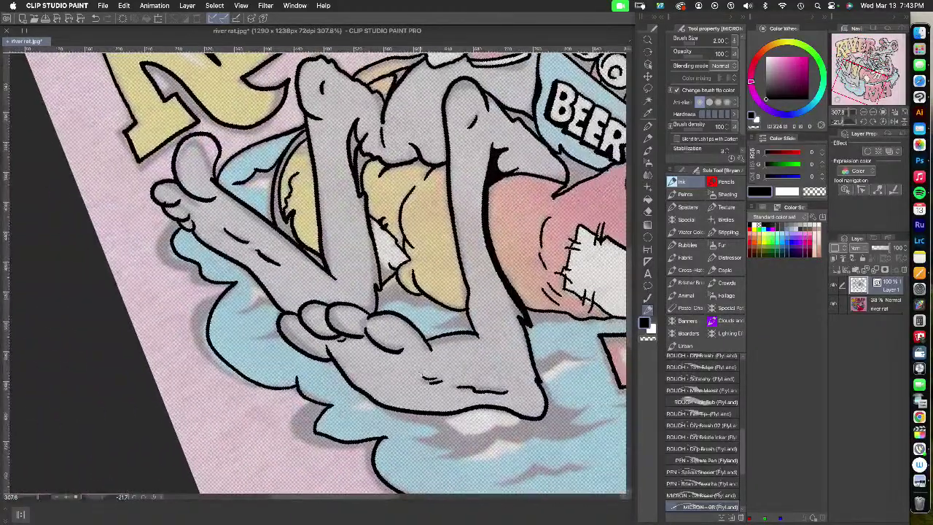
pyautogui.press('r')
pyautogui.moveTo(559, 339); pyautogui.dragTo(557, 202)
pyautogui.hscroll(5, 379, 331)
pyautogui.scroll(2, 380, 330)
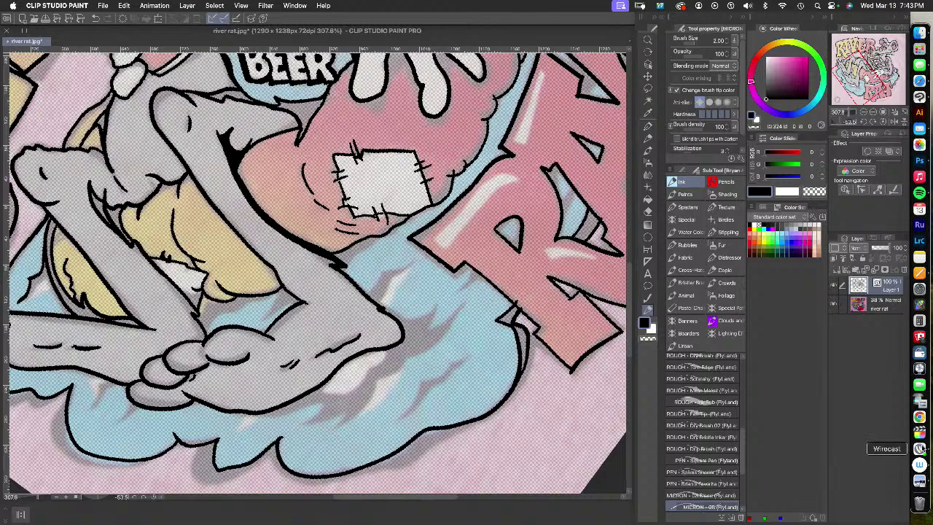
# Switch to Wirecast, hide the Screen Capture 1 layer and take the camera view live with the Smooth transition
pyautogui.click(920, 448)
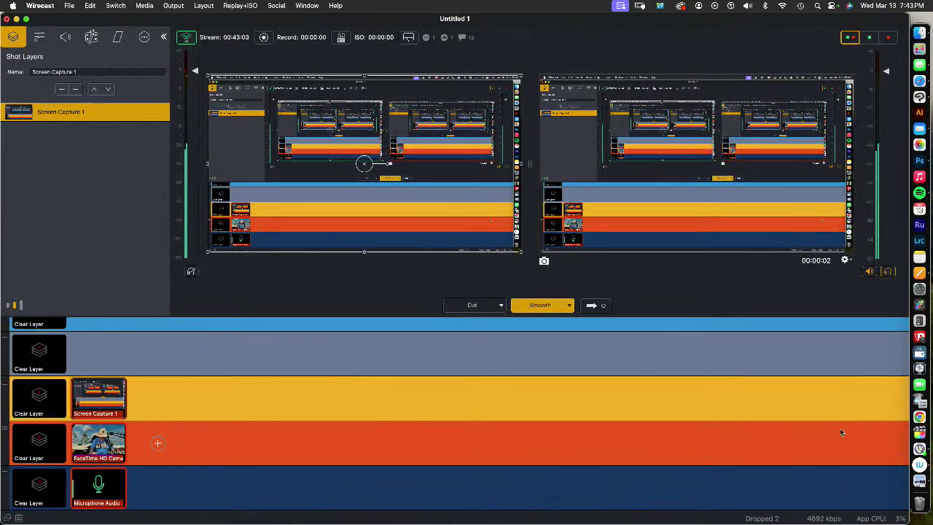
pyautogui.click(162, 112)
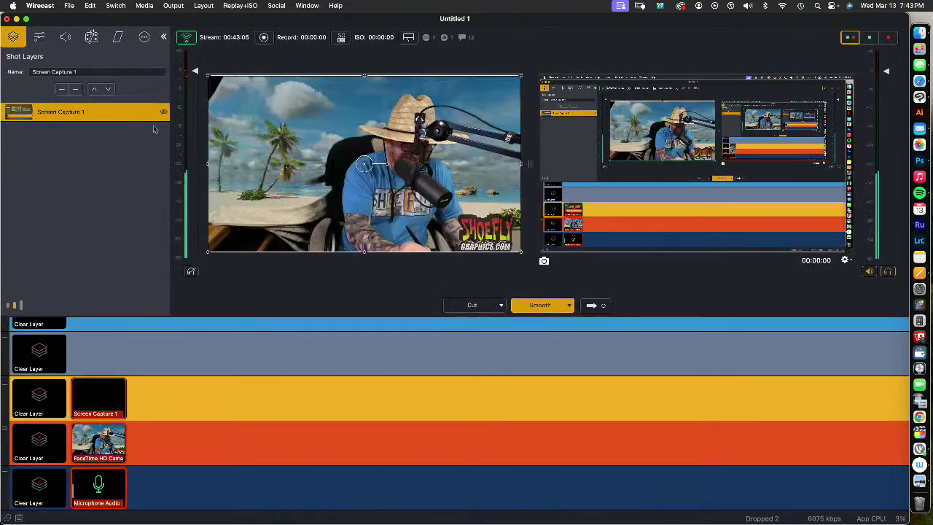
pyautogui.click(592, 306)
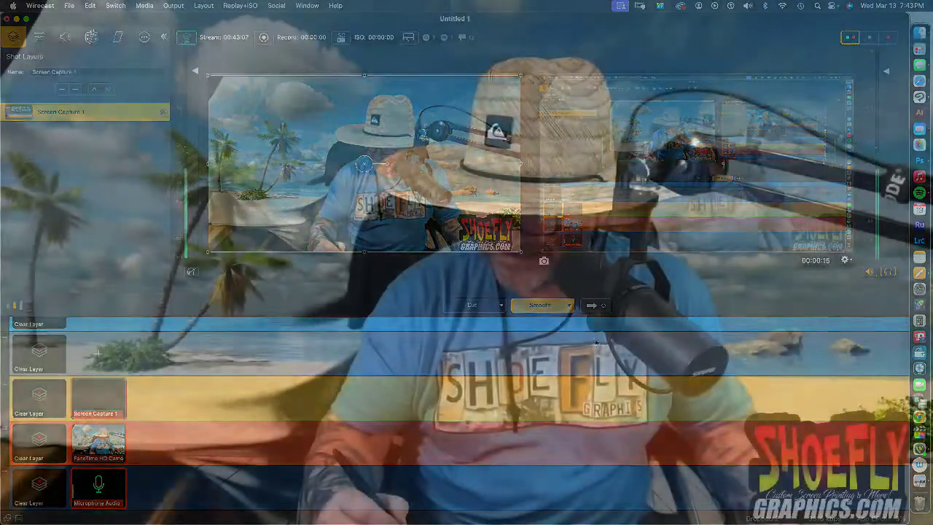
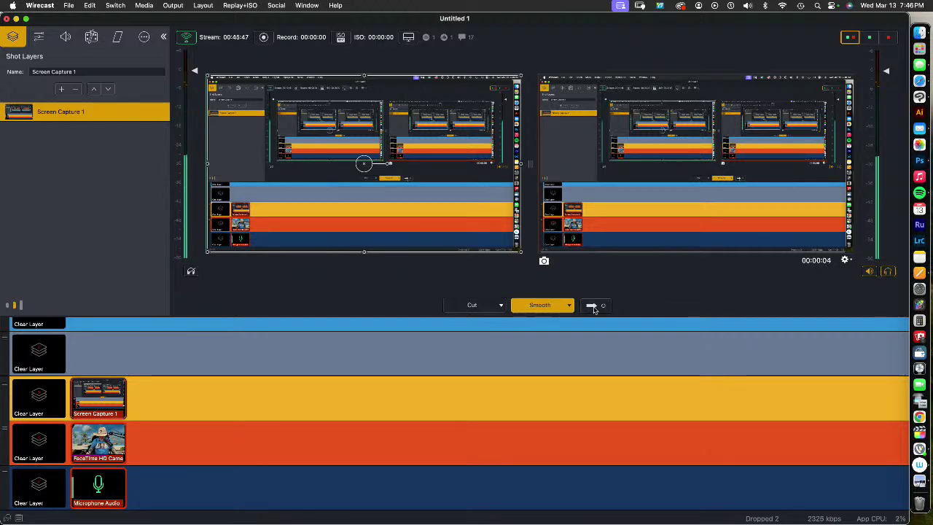
# Add the FaceTime HD Camera (Built-in) Video as a new layer in the Screen Capture 1 shot
pyautogui.click(62, 90)
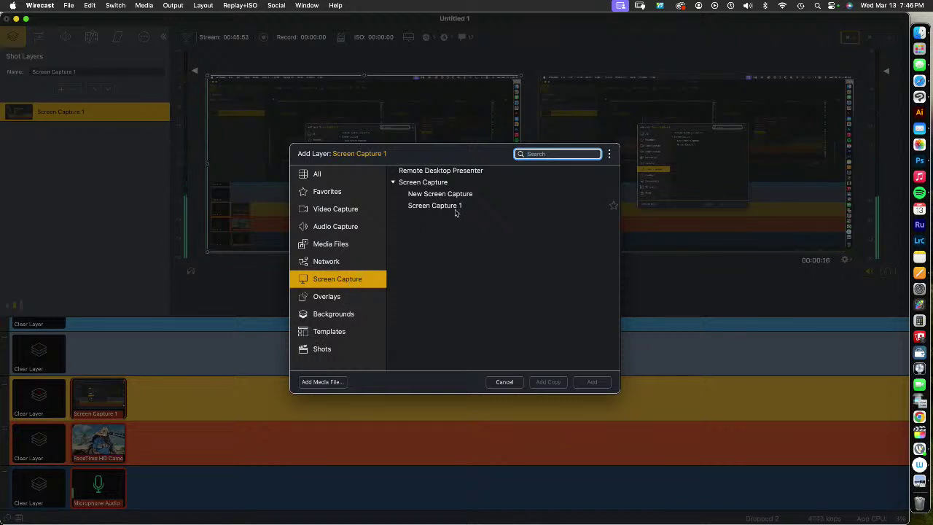
pyautogui.click(332, 211)
pyautogui.click(461, 183)
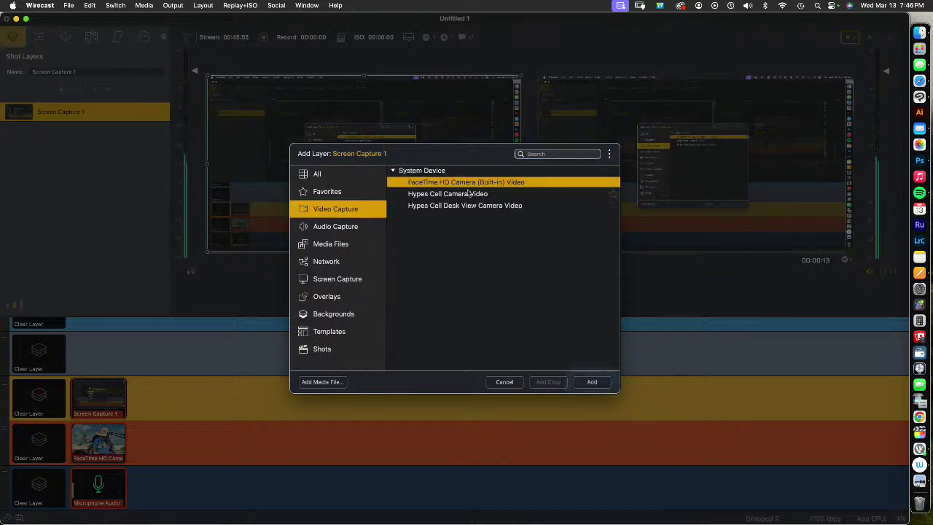
pyautogui.click(592, 382)
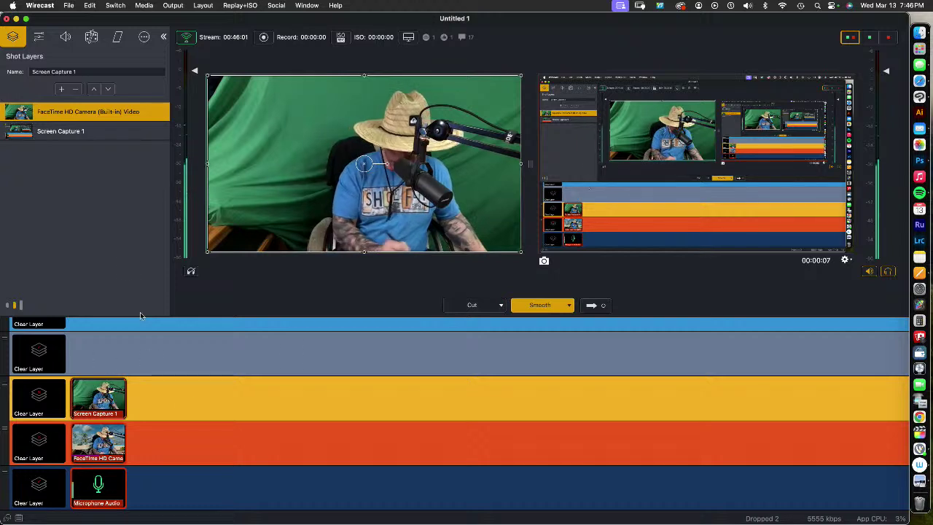
# Apply a Chroma Key video filter to the FaceTime HD Camera layer
pyautogui.click(91, 37)
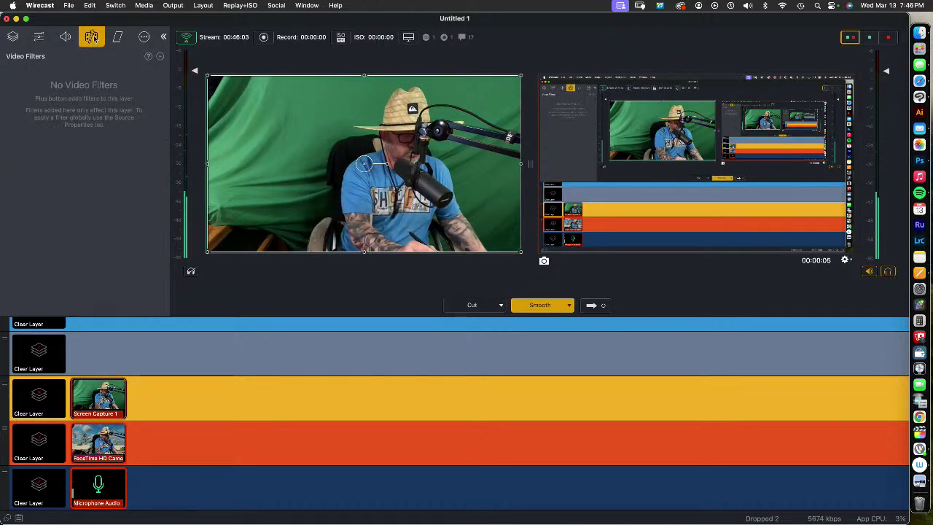
pyautogui.click(159, 56)
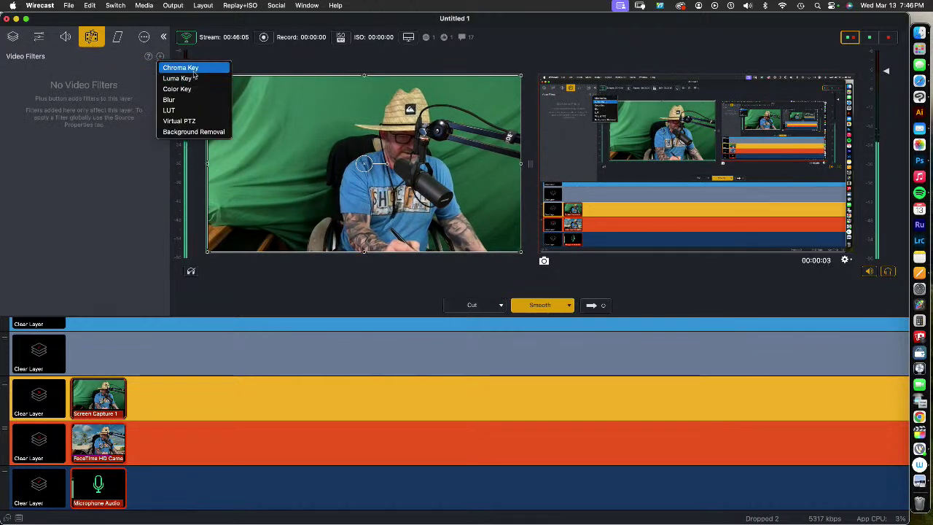
pyautogui.click(181, 67)
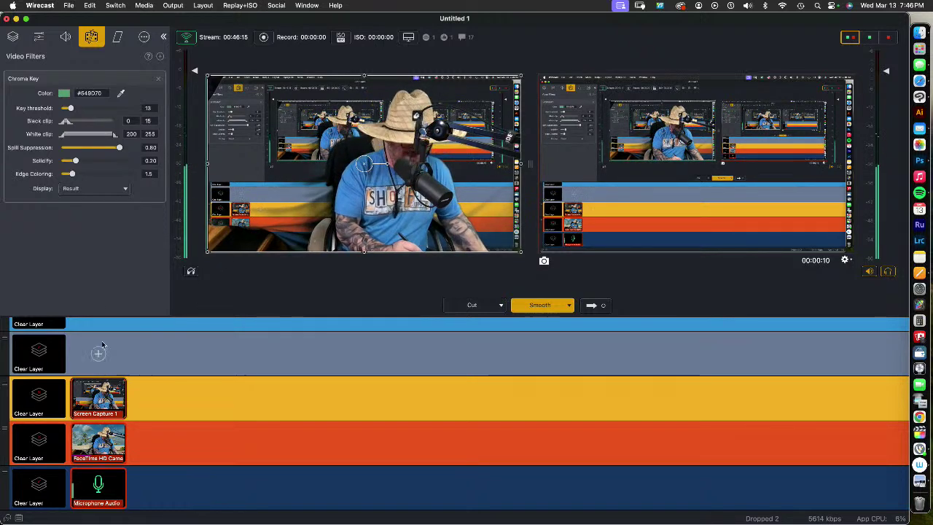
# Start adding a media file from disk as another layer of the Screen Capture 1 shot and browse to the Motion Projects folder
pyautogui.click(12, 36)
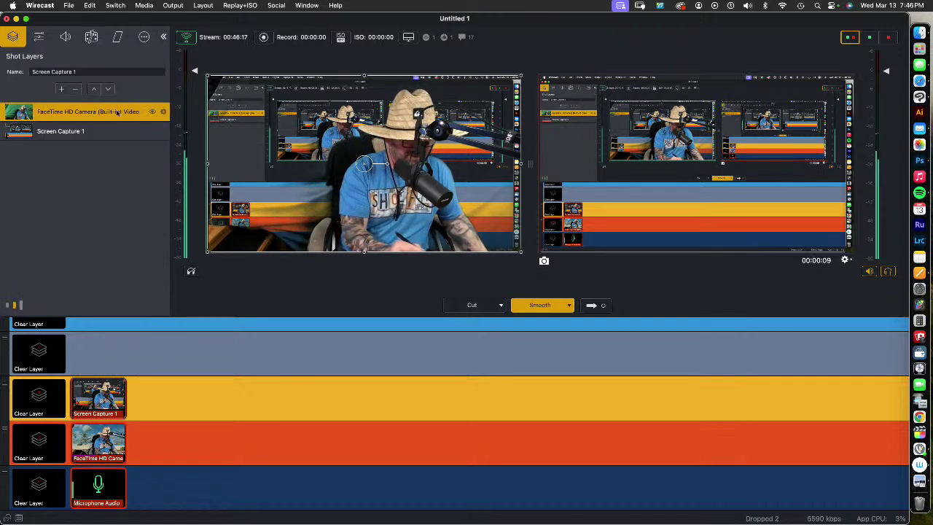
pyautogui.click(63, 88)
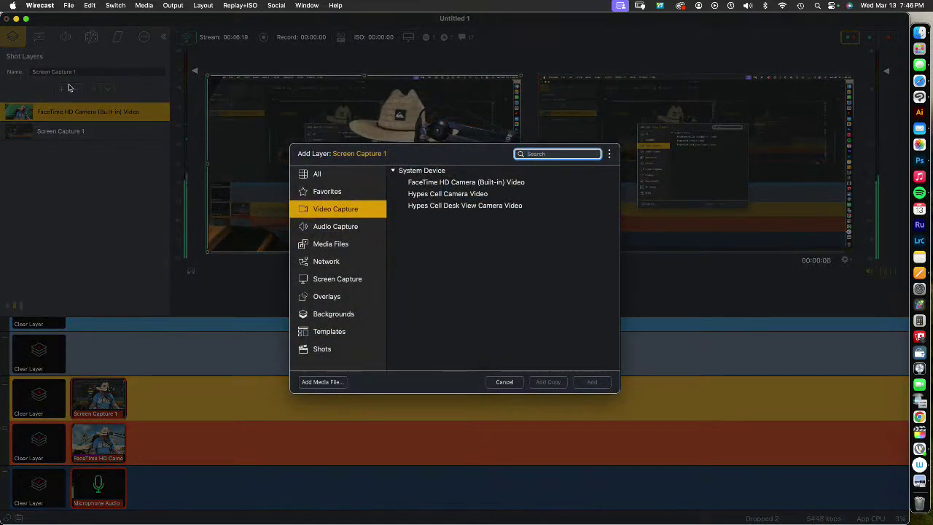
pyautogui.click(340, 244)
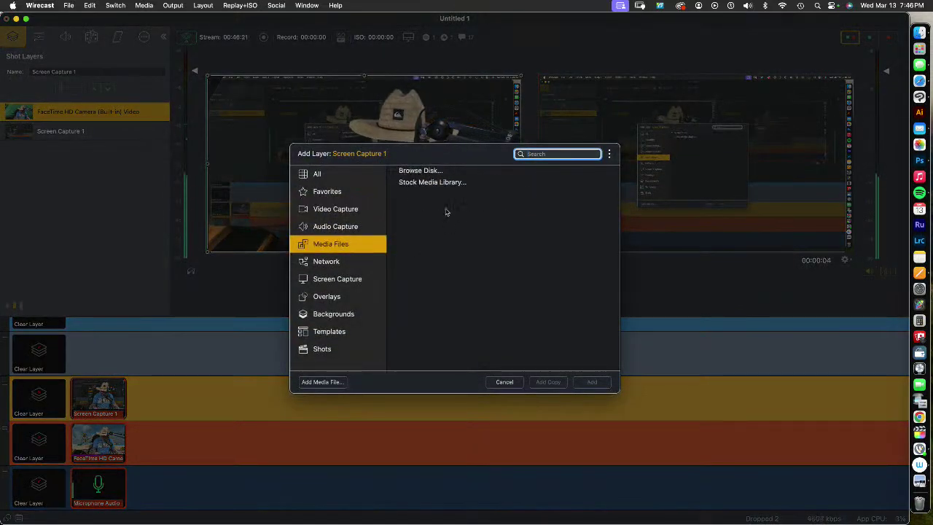
pyautogui.click(427, 172)
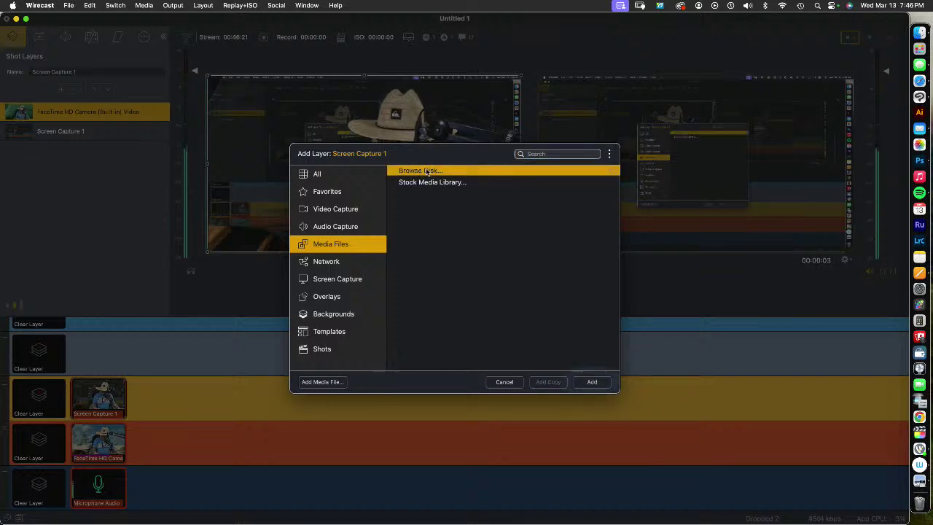
pyautogui.click(592, 383)
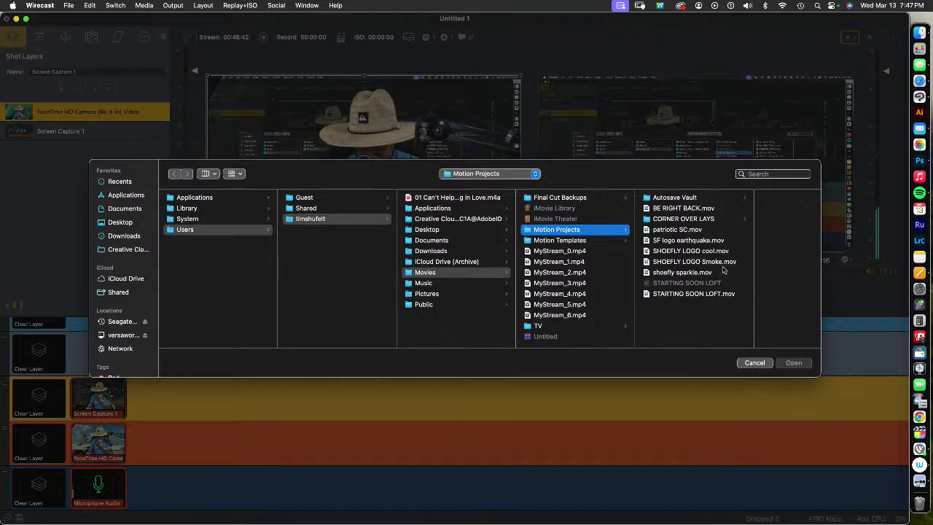
pyautogui.click(587, 326)
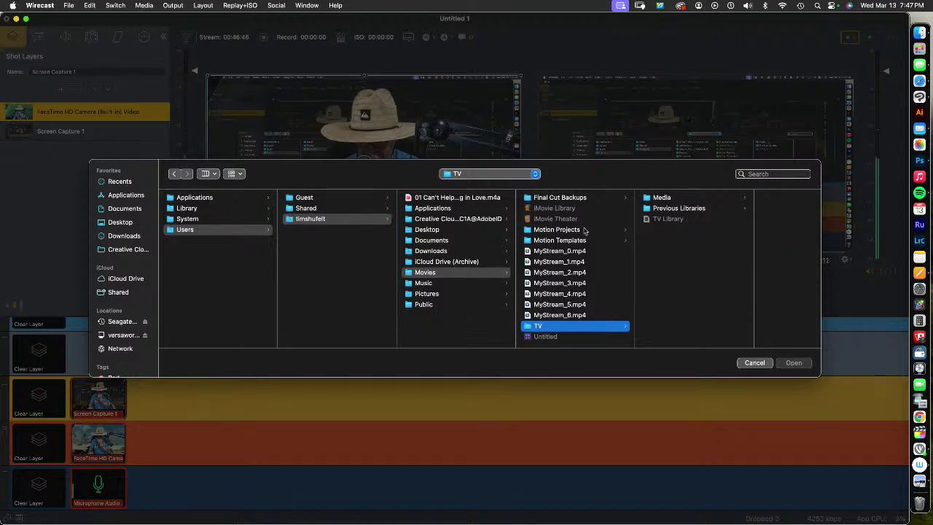
pyautogui.click(663, 198)
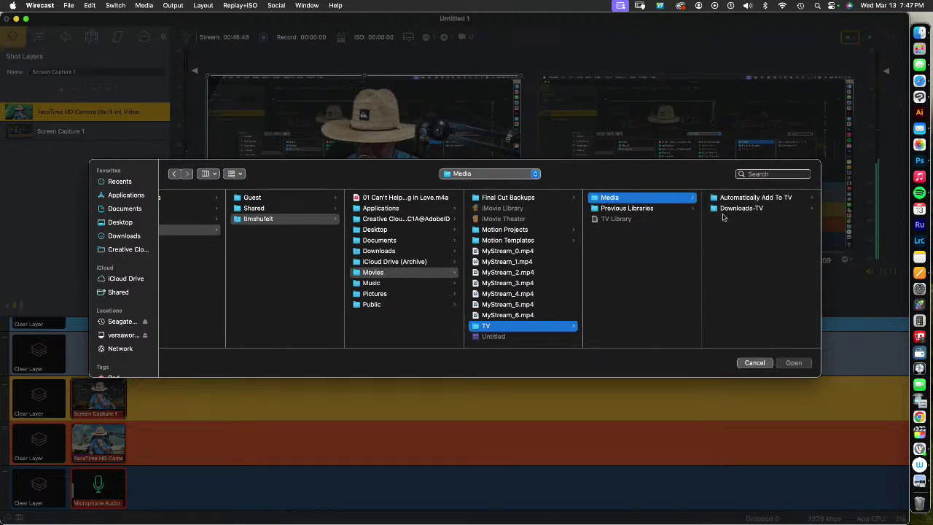
pyautogui.click(736, 211)
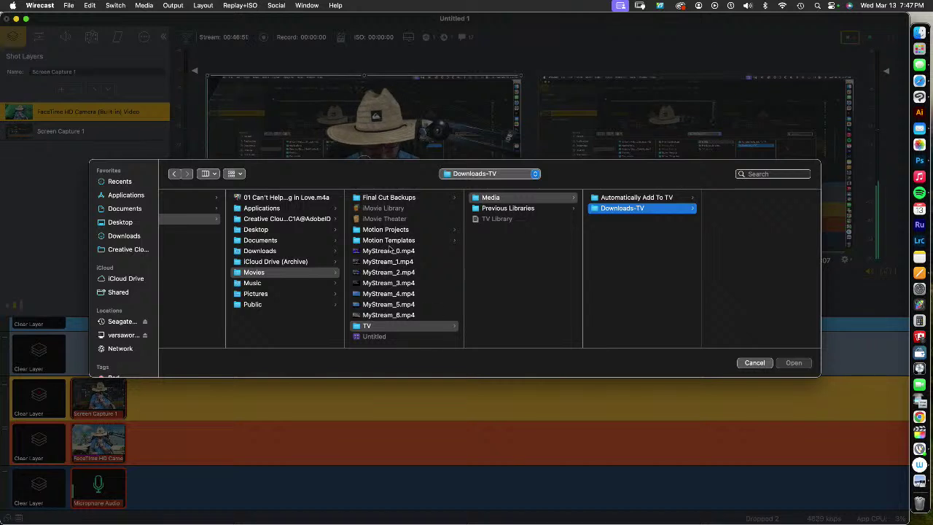
pyautogui.click(399, 199)
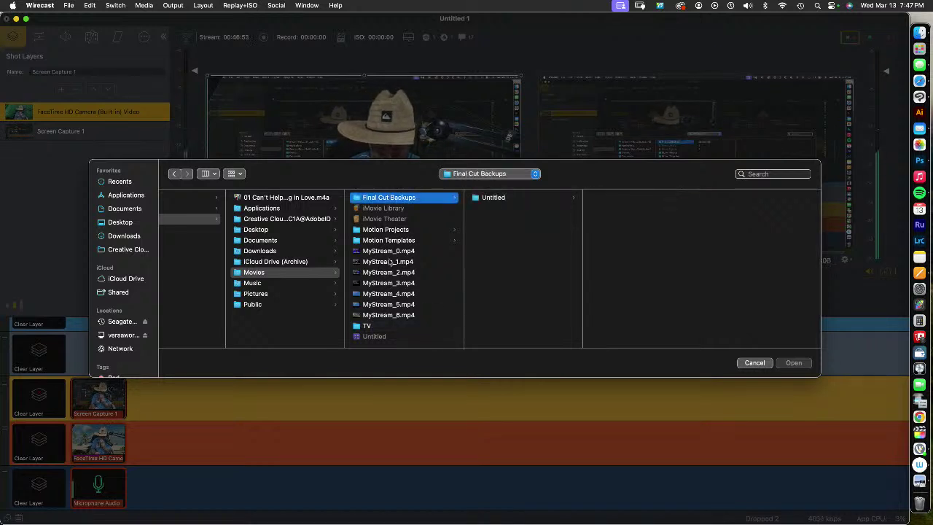
pyautogui.click(391, 231)
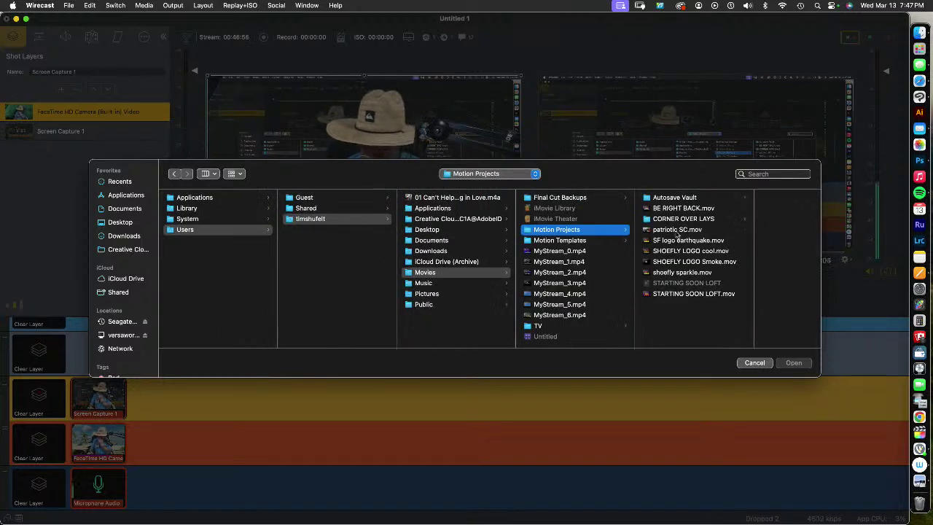
pyautogui.click(572, 244)
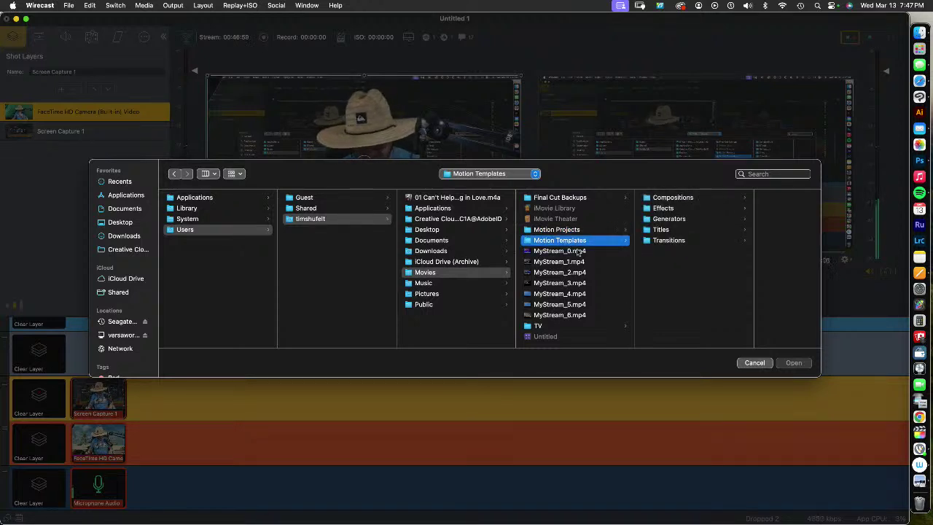
pyautogui.click(425, 253)
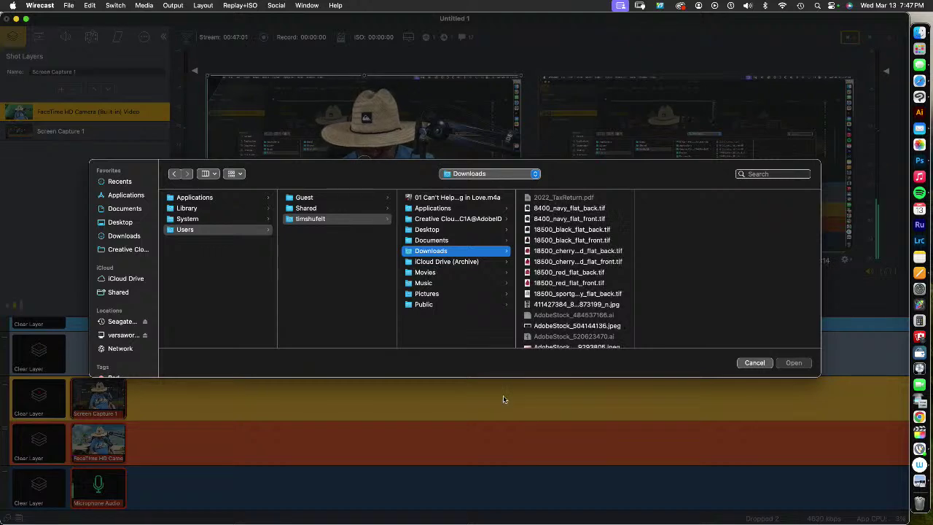
pyautogui.click(755, 362)
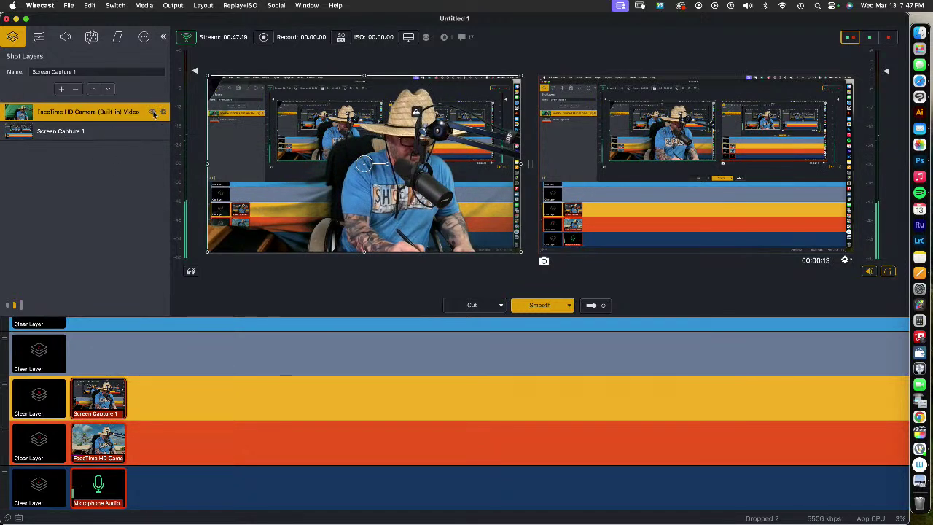
# Hide the FaceTime HD Camera layer in the Screen Capture 1 shot and switch to Clip Studio Paint
pyautogui.click(163, 112)
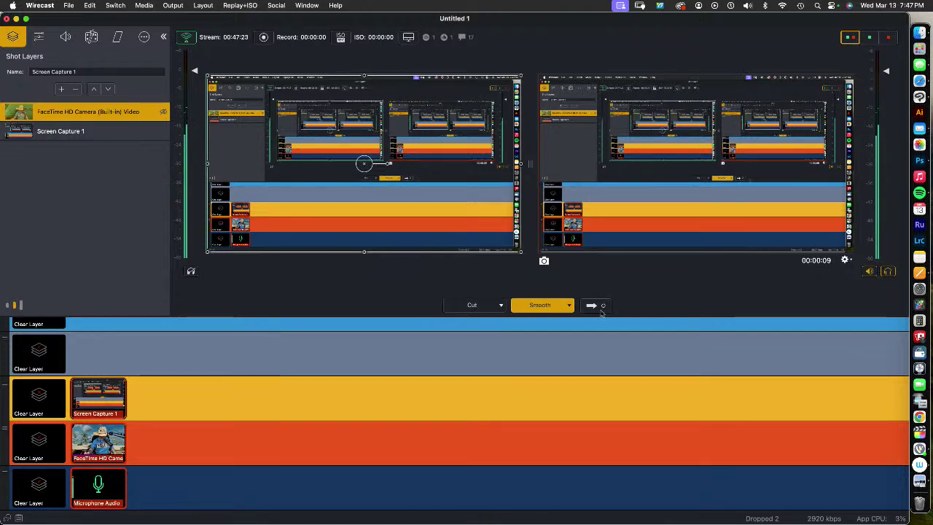
pyautogui.click(920, 97)
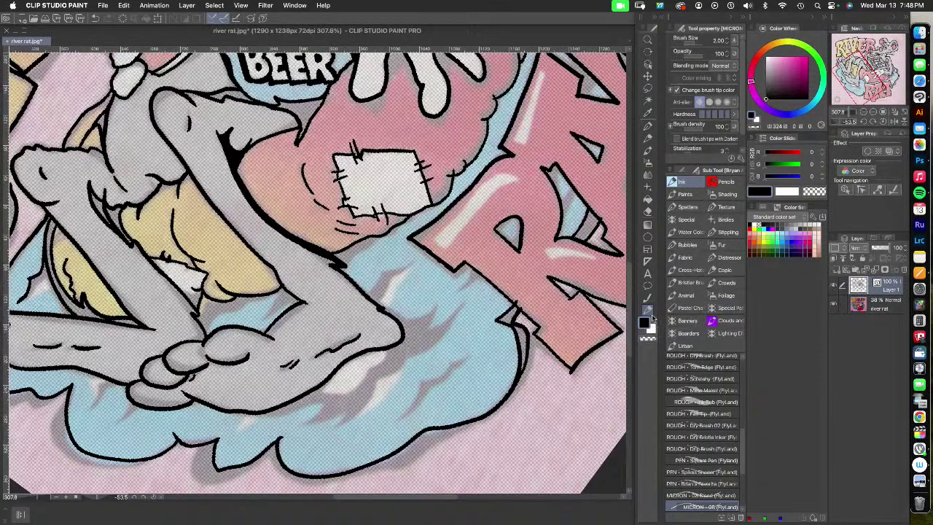
# Ink the jagged ripple below the R lettering and the ripple marks in the blue water behind the rat's elbow and tube
pyautogui.moveTo(401, 417)
pyautogui.mouseDown()
pyautogui.moveTo(471, 351)
pyautogui.moveTo(435, 371)
pyautogui.moveTo(405, 417)
pyautogui.mouseUp()
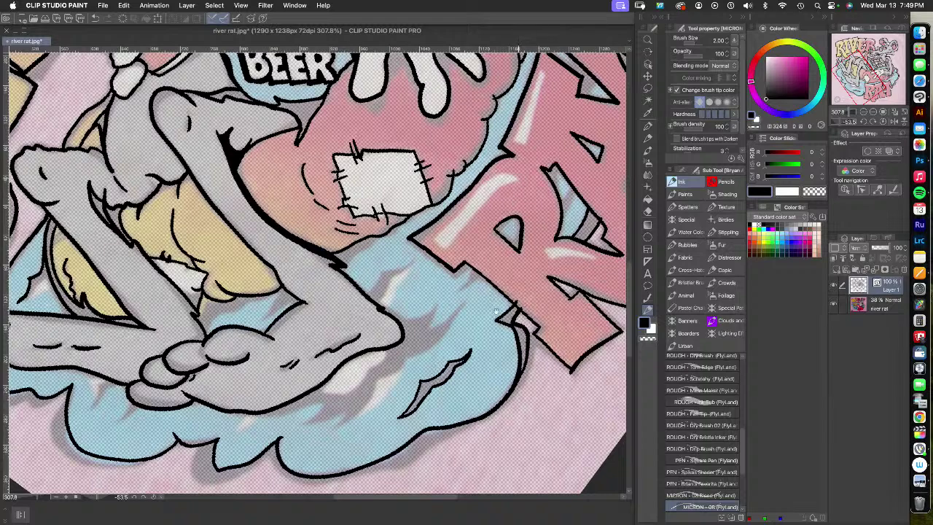
pyautogui.scroll(5, 499, 290)
pyautogui.scroll(3, 499, 290)
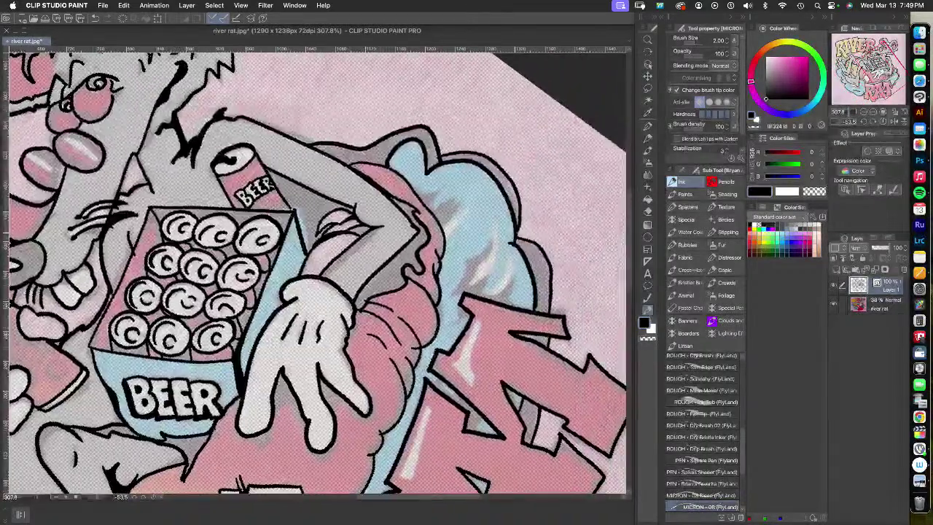
pyautogui.moveTo(458, 294)
pyautogui.mouseDown()
pyautogui.moveTo(493, 235)
pyautogui.moveTo(460, 293)
pyautogui.mouseUp()
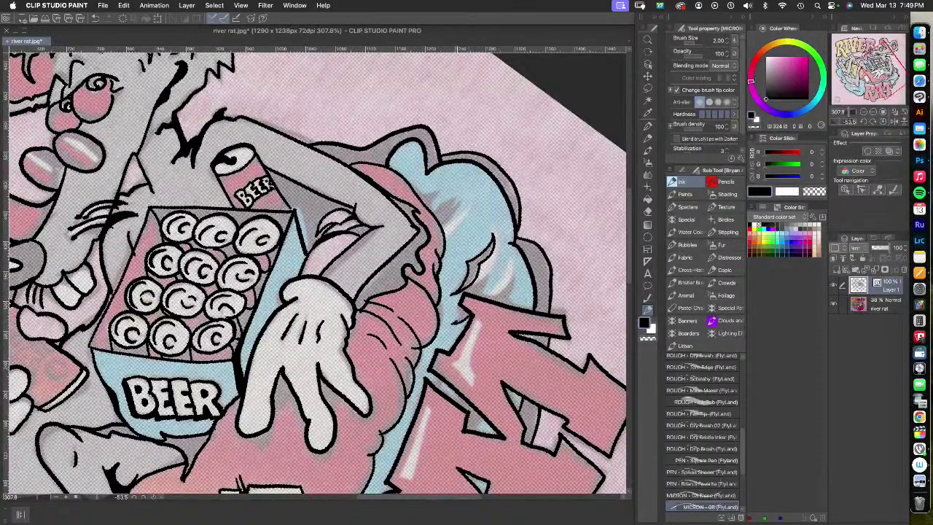
pyautogui.moveTo(471, 291)
pyautogui.mouseDown()
pyautogui.moveTo(487, 276)
pyautogui.moveTo(515, 277)
pyautogui.moveTo(511, 289)
pyautogui.mouseUp()
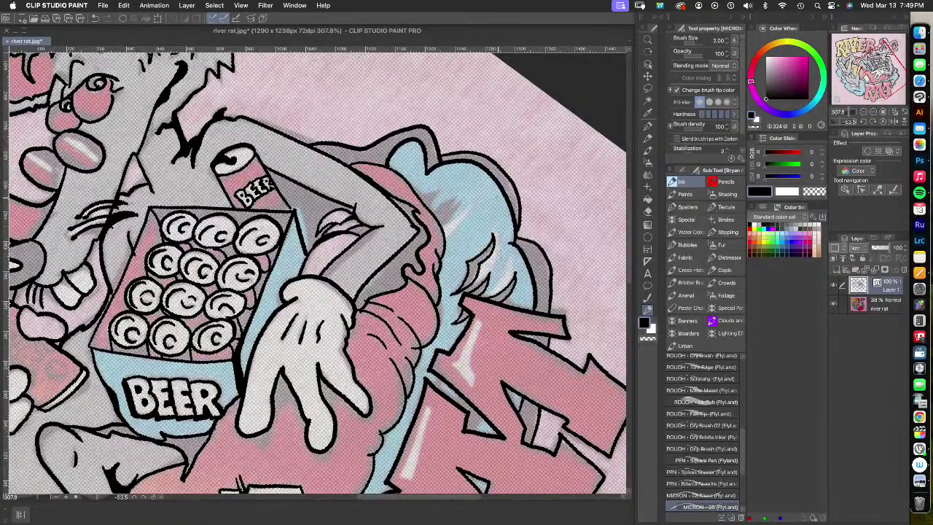
pyautogui.moveTo(445, 225)
pyautogui.mouseDown()
pyautogui.moveTo(465, 198)
pyautogui.moveTo(443, 201)
pyautogui.mouseUp()
pyautogui.moveTo(429, 213)
pyautogui.mouseDown()
pyautogui.moveTo(440, 191)
pyautogui.moveTo(419, 192)
pyautogui.moveTo(401, 167)
pyautogui.mouseUp()
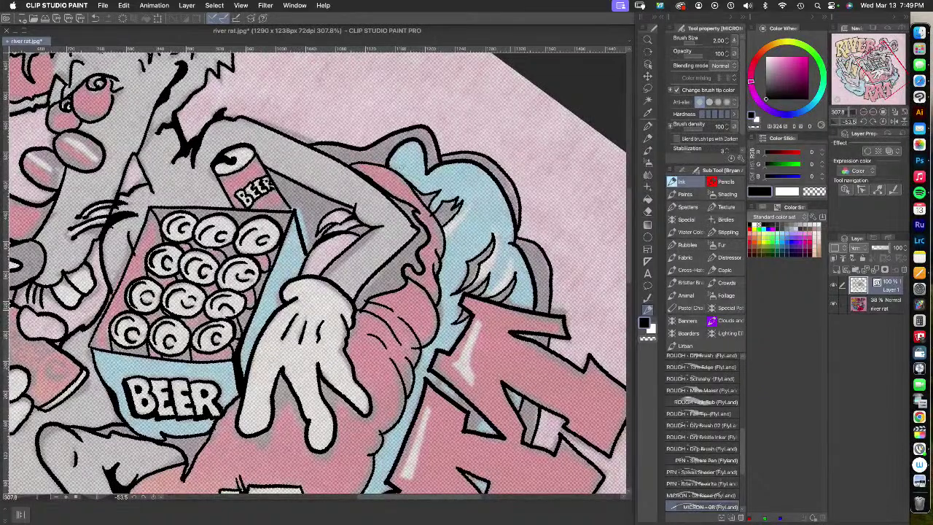
pyautogui.moveTo(472, 286)
pyautogui.mouseDown()
pyautogui.moveTo(494, 259)
pyautogui.moveTo(493, 233)
pyautogui.mouseUp()
pyautogui.moveTo(483, 296)
pyautogui.mouseDown()
pyautogui.moveTo(510, 261)
pyautogui.moveTo(514, 278)
pyautogui.mouseUp()
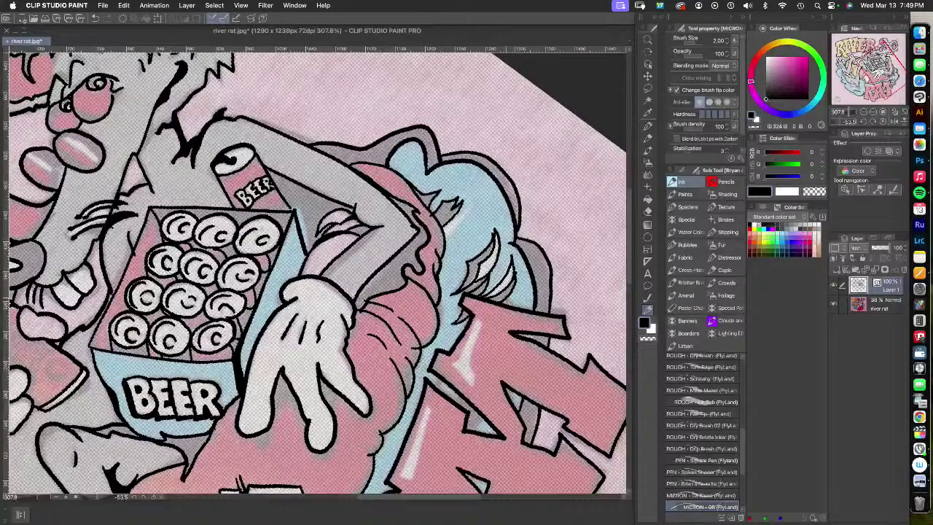
# Ink the jagged water ripples around the rat's front foot and the shadow edges between the tube and the R lettering
pyautogui.moveTo(500, 358); pyautogui.dragTo(625, 5)
pyautogui.moveTo(270, 394)
pyautogui.mouseDown()
pyautogui.moveTo(330, 385)
pyautogui.moveTo(310, 405)
pyautogui.moveTo(355, 393)
pyautogui.moveTo(341, 411)
pyautogui.moveTo(415, 340)
pyautogui.moveTo(458, 316)
pyautogui.moveTo(469, 293)
pyautogui.moveTo(442, 302)
pyautogui.moveTo(393, 286)
pyautogui.moveTo(399, 259)
pyautogui.moveTo(428, 235)
pyautogui.moveTo(377, 274)
pyautogui.mouseUp()
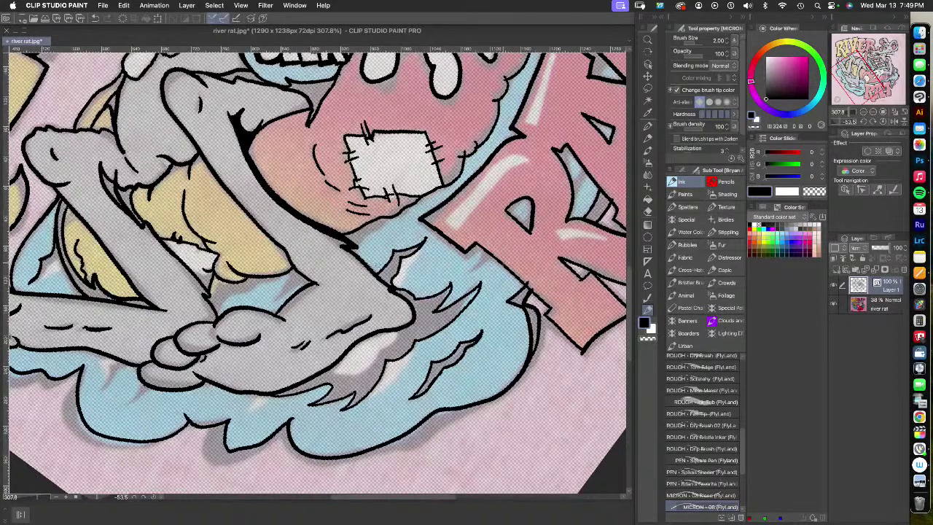
pyautogui.moveTo(579, 174); pyautogui.dragTo(576, 195)
pyautogui.moveTo(487, 248)
pyautogui.mouseDown()
pyautogui.moveTo(468, 273)
pyautogui.moveTo(493, 257)
pyautogui.mouseUp()
pyautogui.moveTo(293, 271)
pyautogui.mouseDown()
pyautogui.moveTo(274, 299)
pyautogui.moveTo(310, 283)
pyautogui.mouseUp()
pyautogui.moveTo(353, 255); pyautogui.dragTo(460, 178)
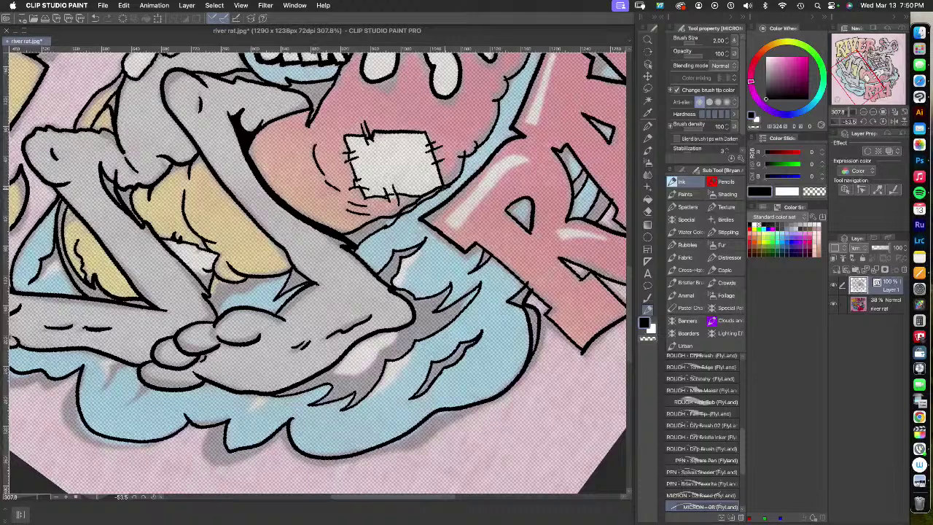
# Ink the small water ripples between the legs, below the toes and beside the rear leg, undoing a stray stroke
pyautogui.moveTo(290, 272)
pyautogui.mouseDown()
pyautogui.moveTo(231, 295)
pyautogui.moveTo(212, 318)
pyautogui.mouseUp()
pyautogui.moveTo(148, 386)
pyautogui.mouseDown()
pyautogui.moveTo(126, 404)
pyautogui.moveTo(144, 381)
pyautogui.moveTo(116, 369)
pyautogui.moveTo(101, 390)
pyautogui.moveTo(119, 362)
pyautogui.moveTo(100, 386)
pyautogui.moveTo(100, 363)
pyautogui.moveTo(102, 385)
pyautogui.mouseUp()
pyautogui.press('super+z')
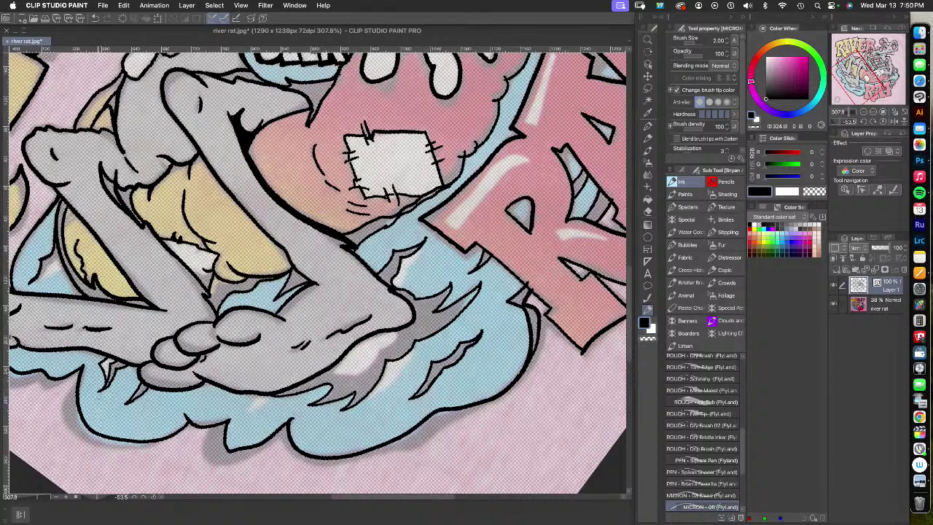
pyautogui.moveTo(31, 283)
pyautogui.mouseDown()
pyautogui.moveTo(57, 257)
pyautogui.moveTo(48, 277)
pyautogui.moveTo(64, 264)
pyautogui.mouseUp()
# Ink the shadow edge in the water beside the tube, just past the rat's elbow
pyautogui.moveTo(261, 292); pyautogui.dragTo(480, 303)
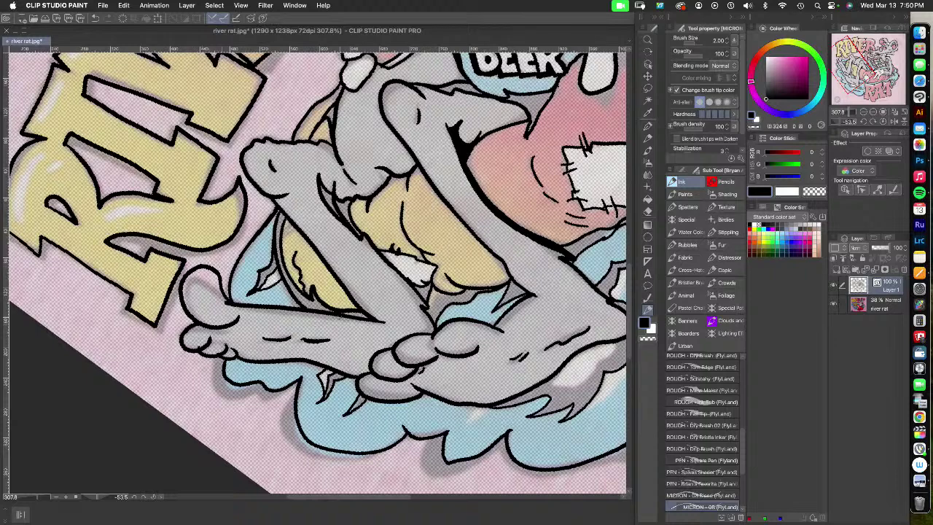
pyautogui.moveTo(556, 218); pyautogui.dragTo(484, 281)
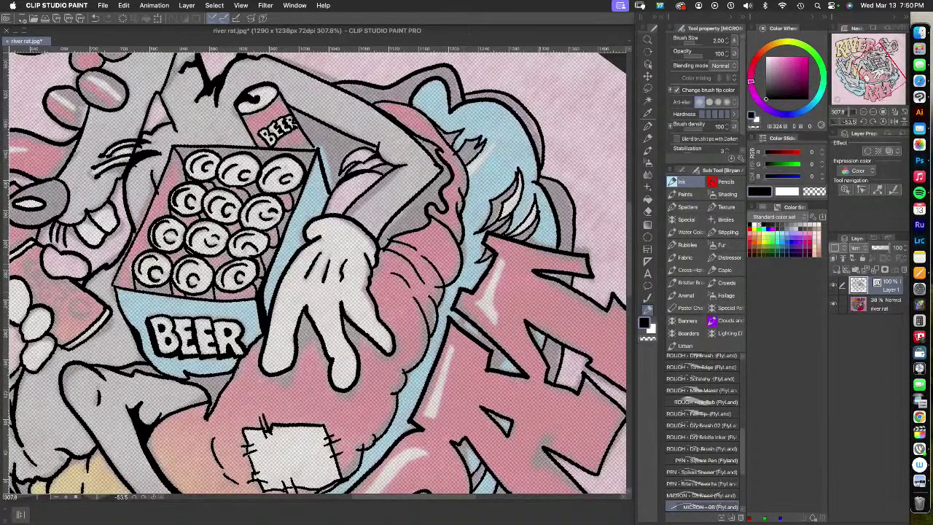
pyautogui.moveTo(468, 177)
pyautogui.mouseDown()
pyautogui.moveTo(499, 138)
pyautogui.moveTo(483, 156)
pyautogui.mouseUp()
# Ink the shadow contours around the rat's ears and extend the dark line down the side of its face
pyautogui.moveTo(216, 262); pyautogui.dragTo(442, 353)
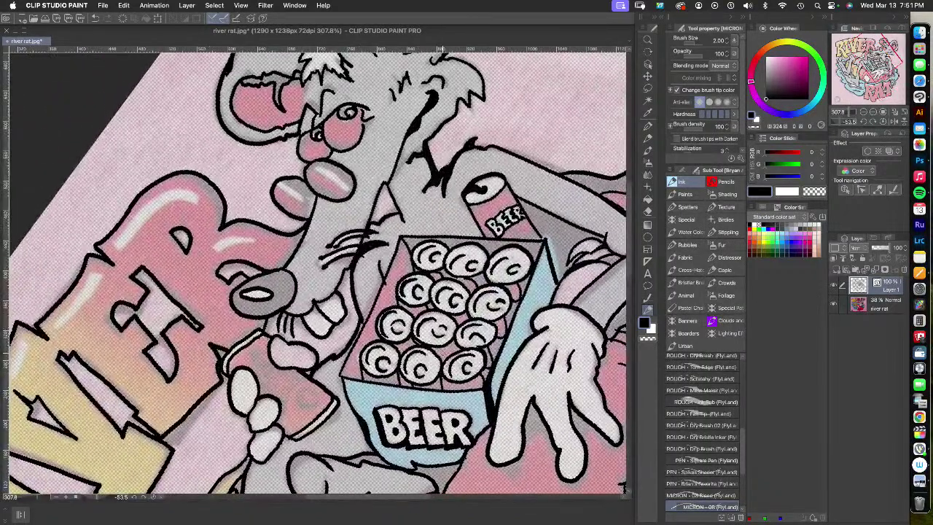
pyautogui.scroll(5, 316, 272)
pyautogui.hscroll(4, 317, 272)
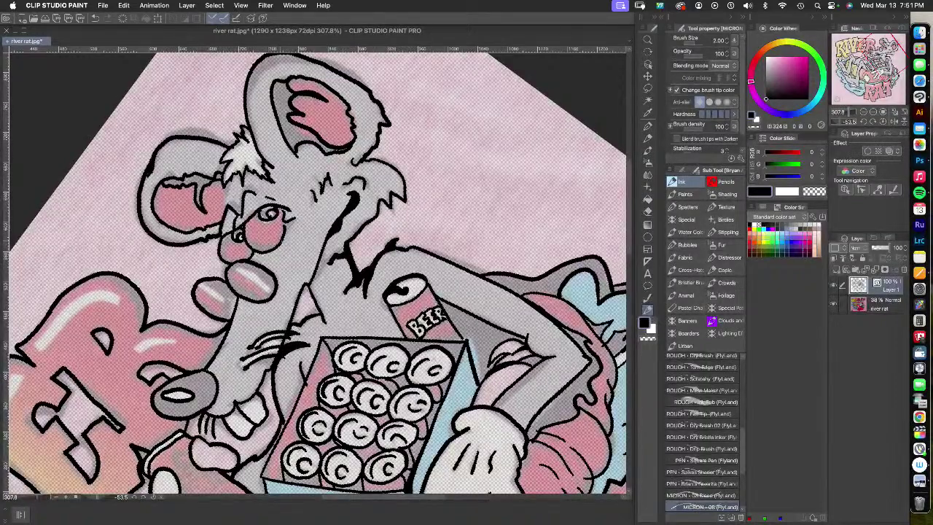
pyautogui.scroll(5, 316, 273)
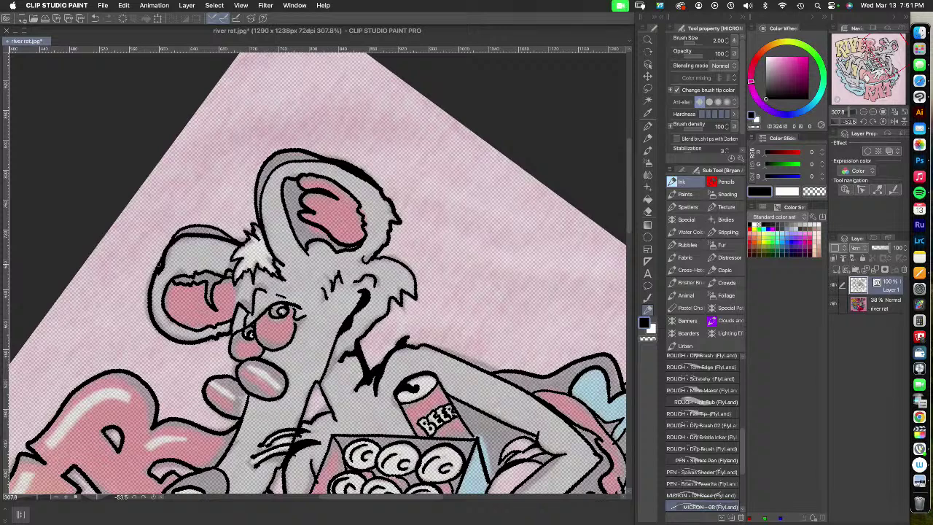
pyautogui.moveTo(398, 333); pyautogui.dragTo(433, 172)
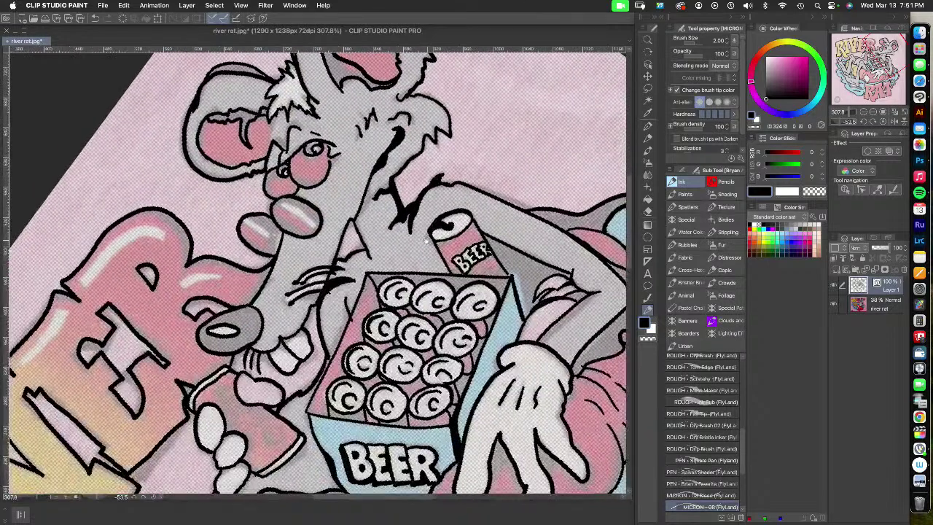
pyautogui.moveTo(372, 176); pyautogui.dragTo(367, 198)
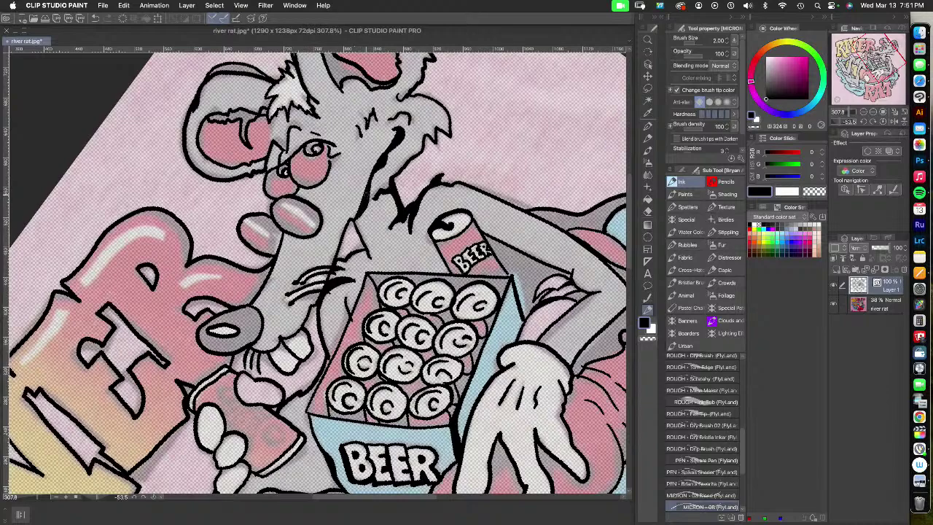
# Ink the drop-shadow outlines along the water's lower edge beneath the rat's front foot
pyautogui.moveTo(339, 350); pyautogui.dragTo(413, 111)
pyautogui.moveTo(509, 371); pyautogui.dragTo(457, 338)
pyautogui.scroll(-7, 325, 328)
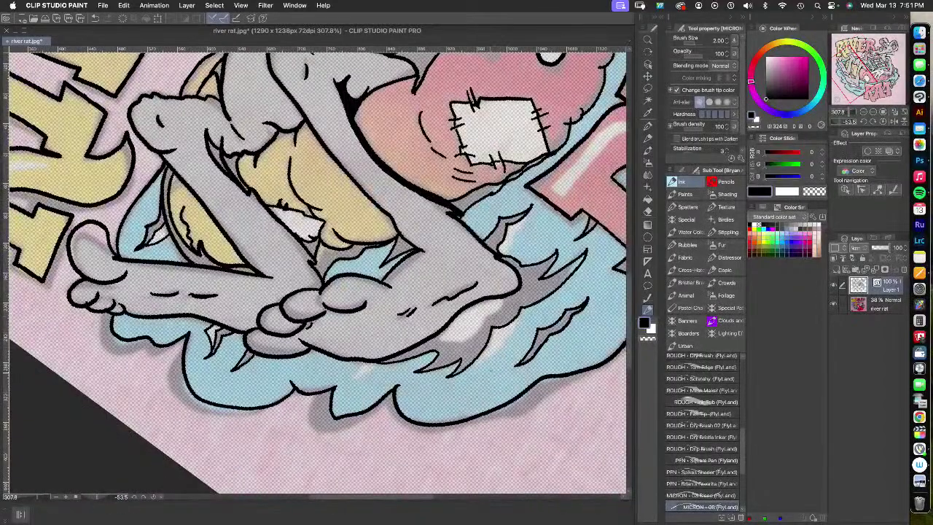
pyautogui.hscroll(5, 569, 416)
pyautogui.scroll(-2, 569, 416)
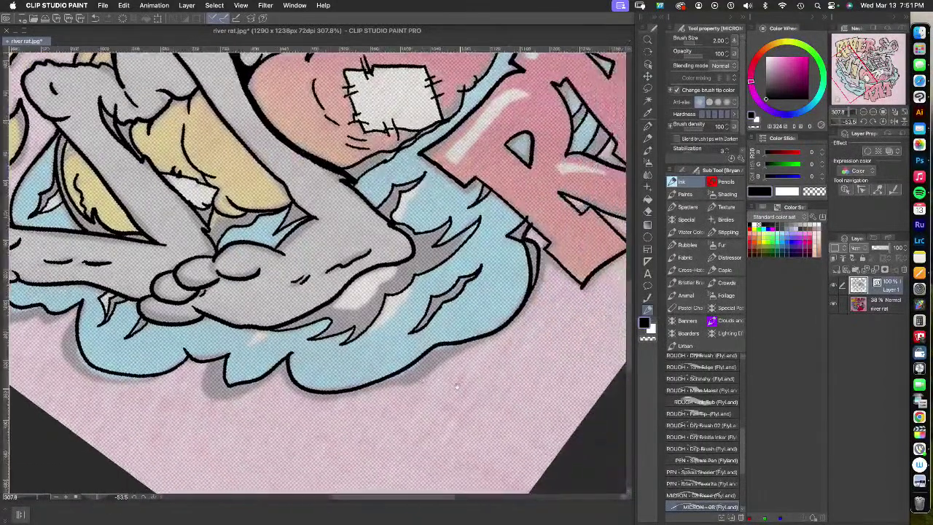
pyautogui.moveTo(493, 328)
pyautogui.mouseDown()
pyautogui.moveTo(413, 379)
pyautogui.moveTo(369, 383)
pyautogui.mouseUp()
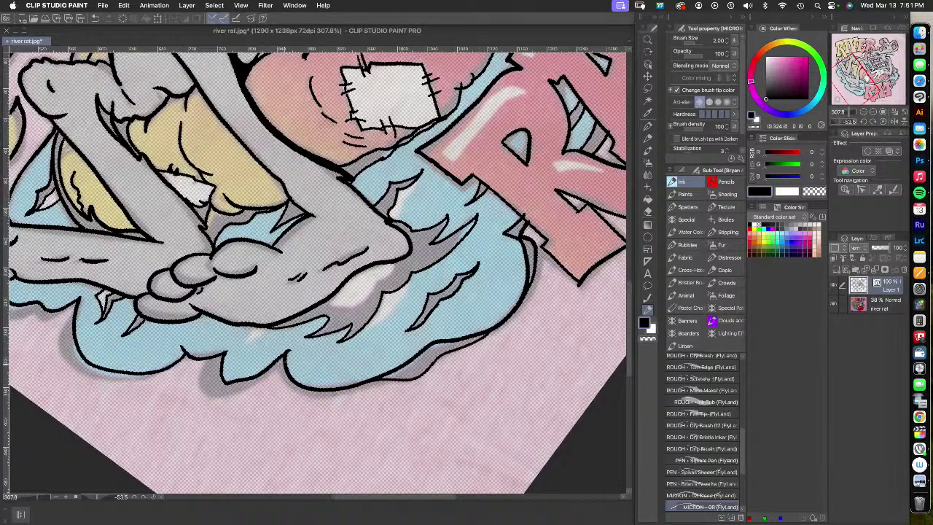
pyautogui.moveTo(290, 352)
pyautogui.mouseDown()
pyautogui.moveTo(274, 373)
pyautogui.moveTo(207, 398)
pyautogui.moveTo(203, 359)
pyautogui.mouseUp()
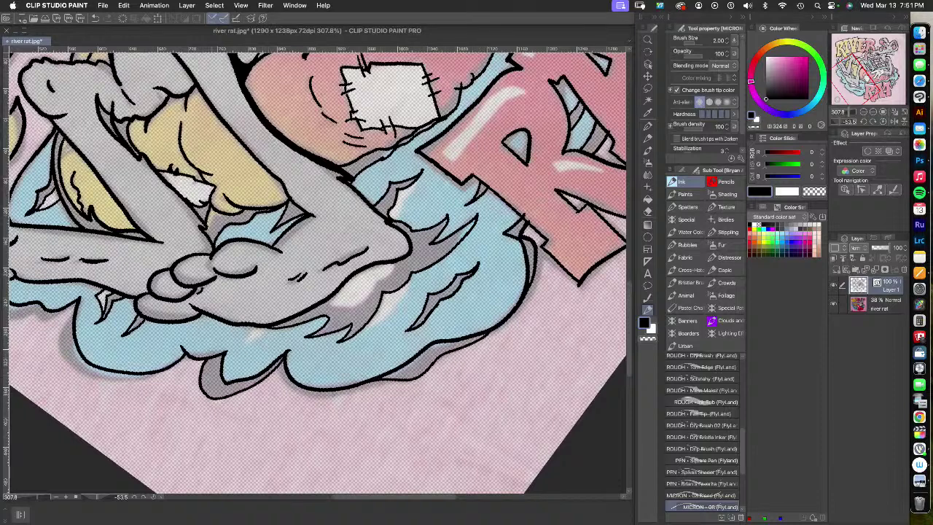
# Ink the drop-shadow outlines under the water below the rear foot's toes, undoing and redrawing the first contour
pyautogui.hscroll(-8, 368, 354)
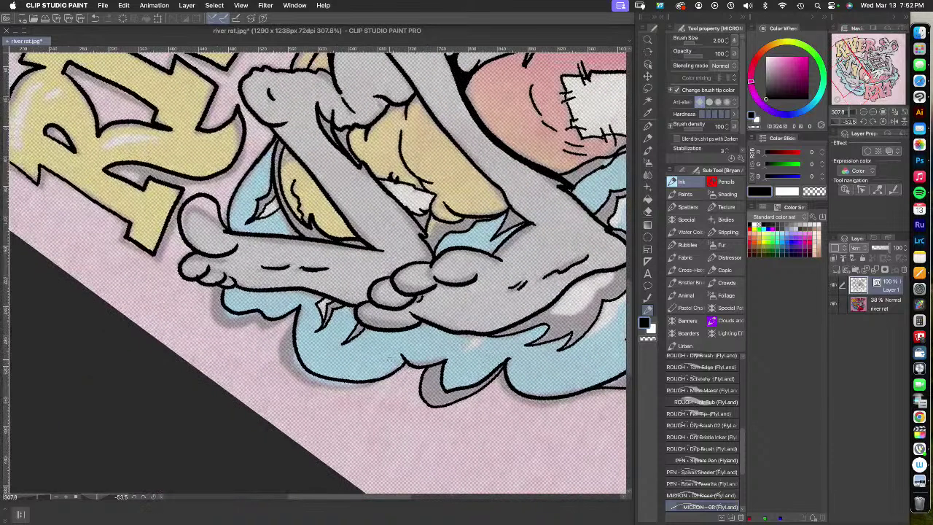
pyautogui.moveTo(385, 380)
pyautogui.mouseDown()
pyautogui.moveTo(278, 361)
pyautogui.moveTo(290, 319)
pyautogui.mouseUp()
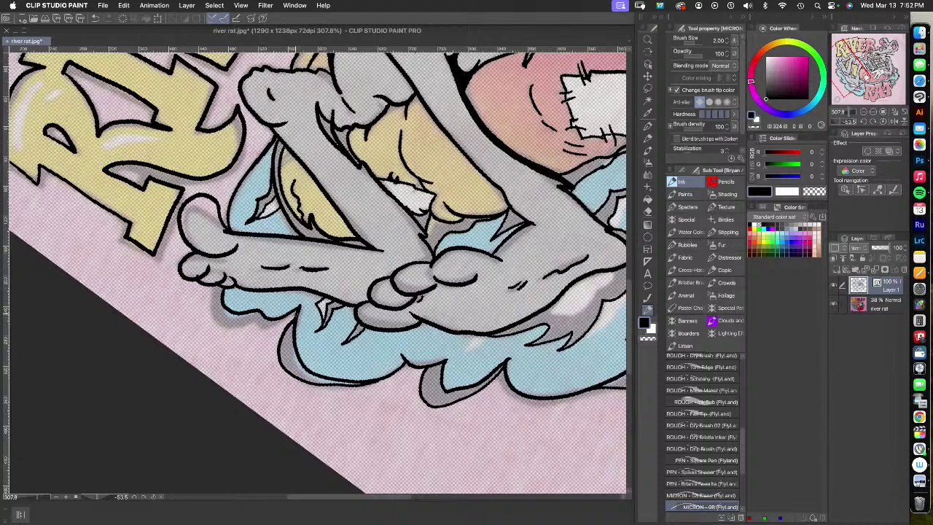
pyautogui.press('super+z')
pyautogui.scroll(1, 372, 360)
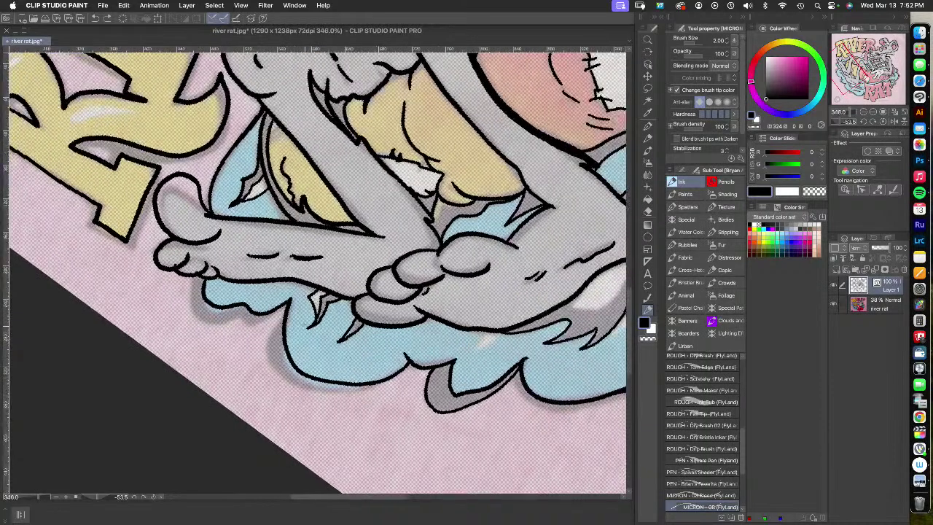
pyautogui.moveTo(286, 315)
pyautogui.mouseDown()
pyautogui.moveTo(272, 344)
pyautogui.moveTo(321, 391)
pyautogui.moveTo(376, 381)
pyautogui.mouseUp()
pyautogui.moveTo(276, 309)
pyautogui.mouseDown()
pyautogui.moveTo(258, 324)
pyautogui.moveTo(193, 312)
pyautogui.moveTo(194, 284)
pyautogui.mouseUp()
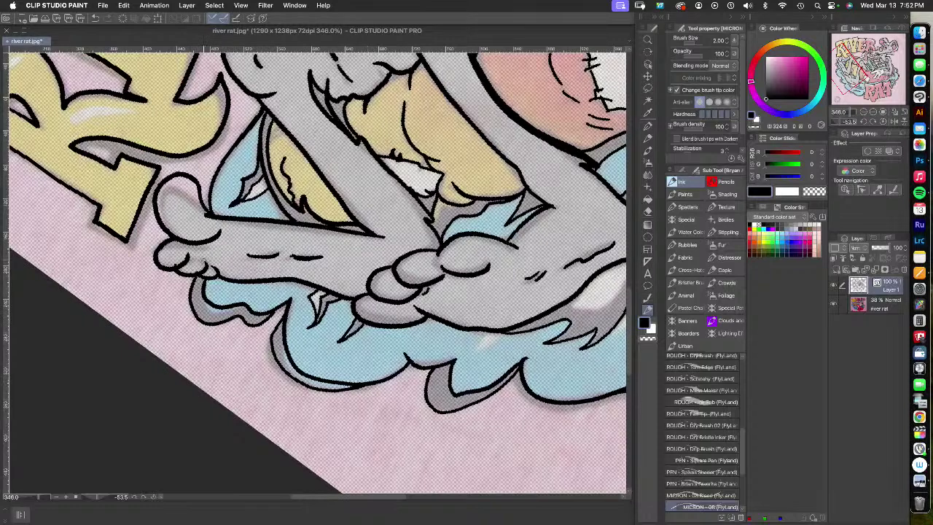
pyautogui.moveTo(548, 263); pyautogui.dragTo(427, 440)
pyautogui.scroll(10, 313, 270)
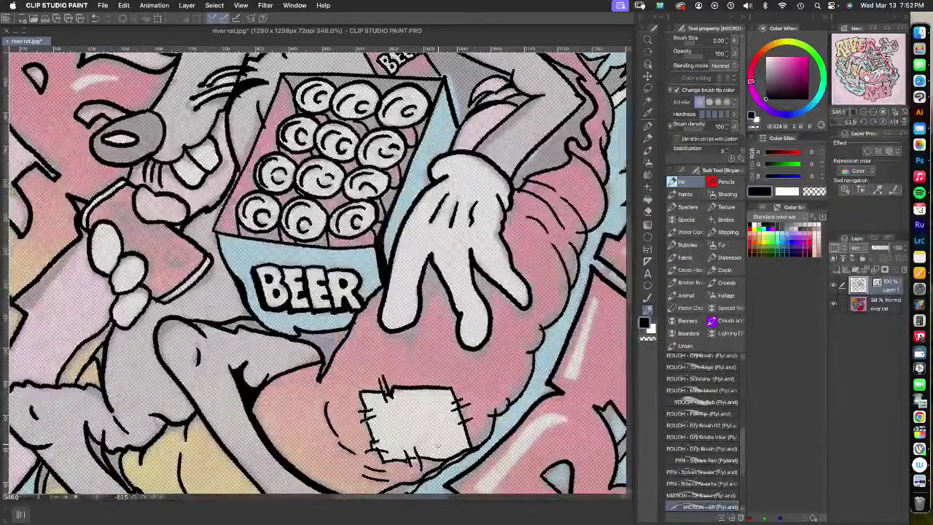
# Thicken the black outline around the rat's raised knee beside the beer case
pyautogui.moveTo(202, 334)
pyautogui.mouseDown()
pyautogui.moveTo(177, 322)
pyautogui.moveTo(160, 334)
pyautogui.moveTo(162, 361)
pyautogui.moveTo(187, 401)
pyautogui.mouseUp()
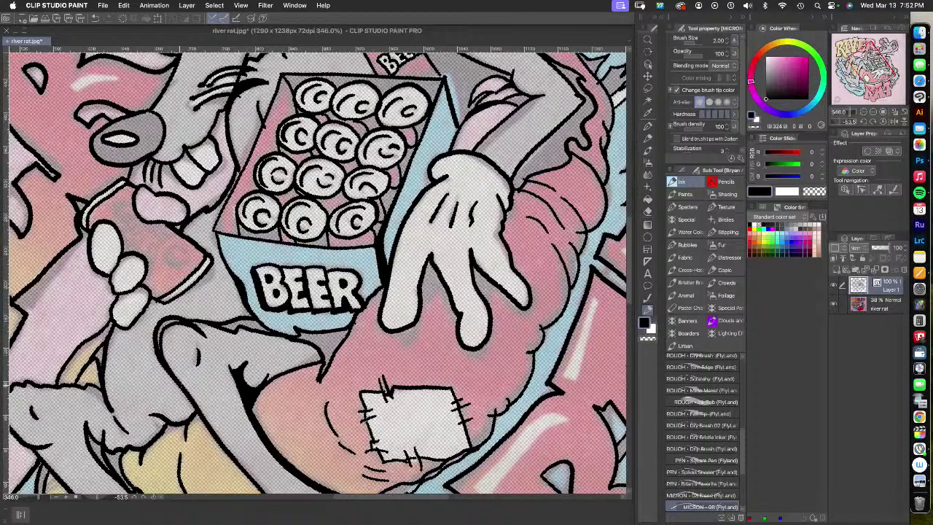
pyautogui.moveTo(181, 320)
pyautogui.mouseDown()
pyautogui.moveTo(158, 333)
pyautogui.moveTo(159, 349)
pyautogui.mouseUp()
pyautogui.moveTo(227, 365); pyautogui.dragTo(372, 235)
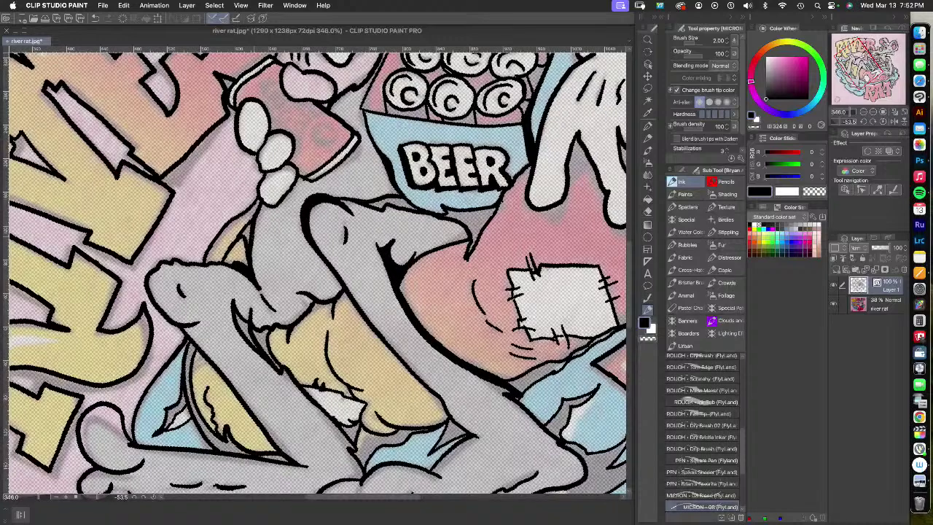
# Ink highlight contour lines inside the two pink ovals above the rat's snout
pyautogui.moveTo(179, 203); pyautogui.dragTo(160, 466)
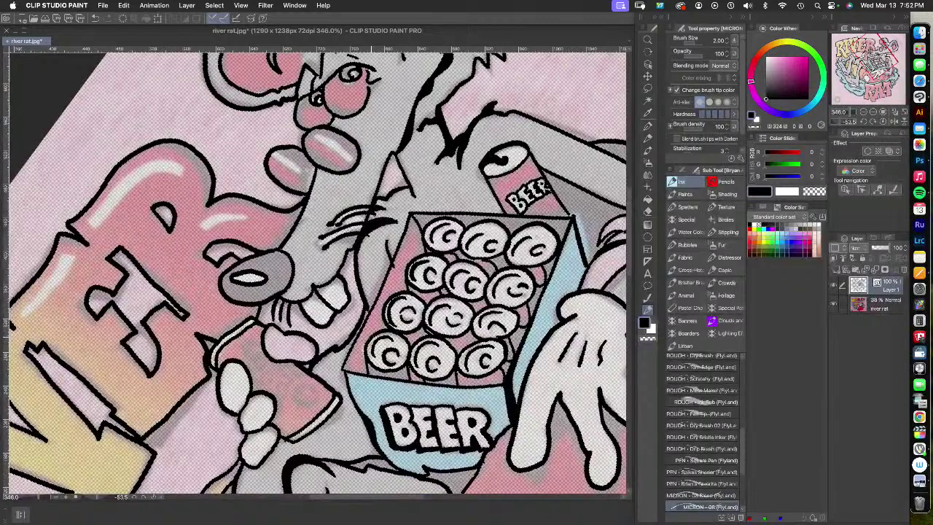
pyautogui.moveTo(466, 271); pyautogui.dragTo(306, 384)
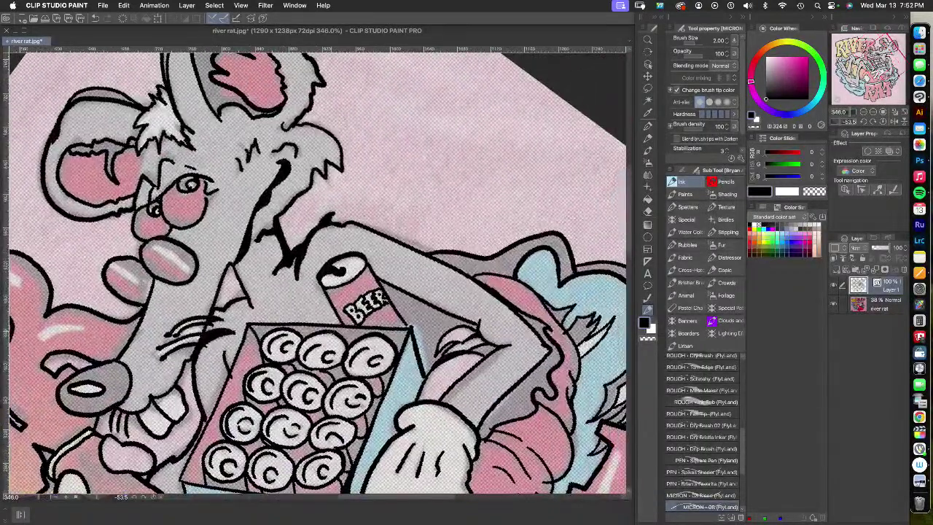
pyautogui.moveTo(149, 247)
pyautogui.mouseDown()
pyautogui.moveTo(188, 270)
pyautogui.moveTo(150, 244)
pyautogui.moveTo(157, 263)
pyautogui.moveTo(188, 281)
pyautogui.mouseUp()
pyautogui.moveTo(114, 260)
pyautogui.mouseDown()
pyautogui.moveTo(144, 297)
pyautogui.moveTo(121, 294)
pyautogui.mouseUp()
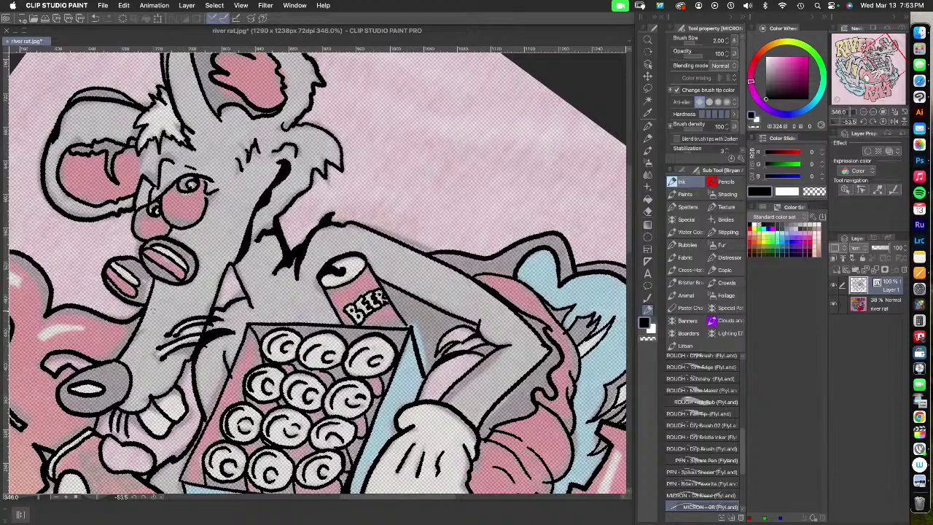
# Build up a heavier black shadow along the upper rim of the rat's far ear
pyautogui.moveTo(346, 286); pyautogui.dragTo(355, 376)
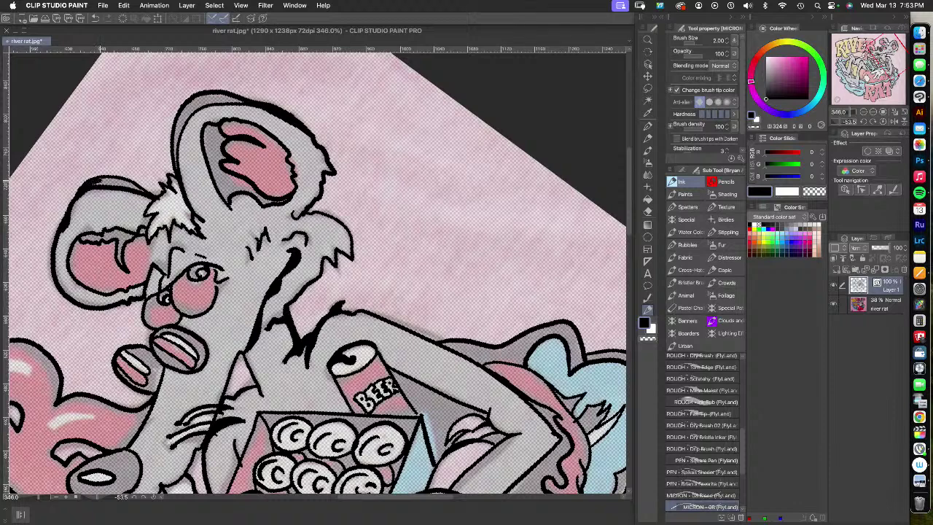
pyautogui.moveTo(107, 178); pyautogui.dragTo(145, 192)
pyautogui.moveTo(86, 184); pyautogui.dragTo(129, 188)
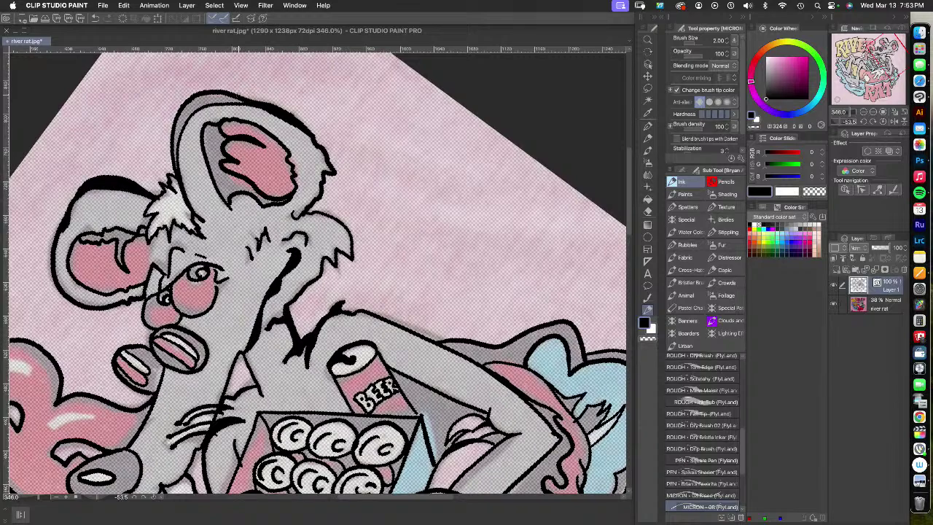
# Ink a thick shadow line along the rat's forearm above the glove and check the line art with the reference hidden
pyautogui.scroll(-5, 240, 99)
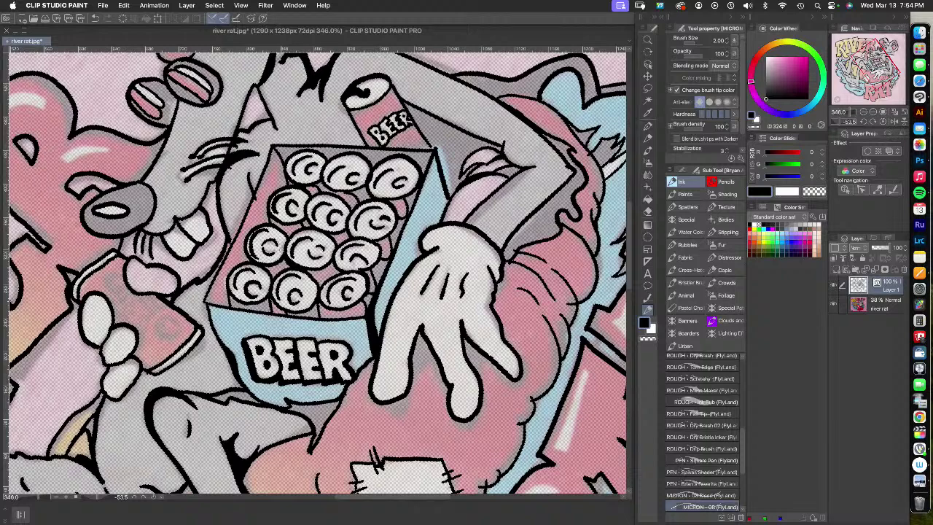
pyautogui.moveTo(473, 225)
pyautogui.mouseDown()
pyautogui.moveTo(532, 167)
pyautogui.moveTo(475, 218)
pyautogui.mouseUp()
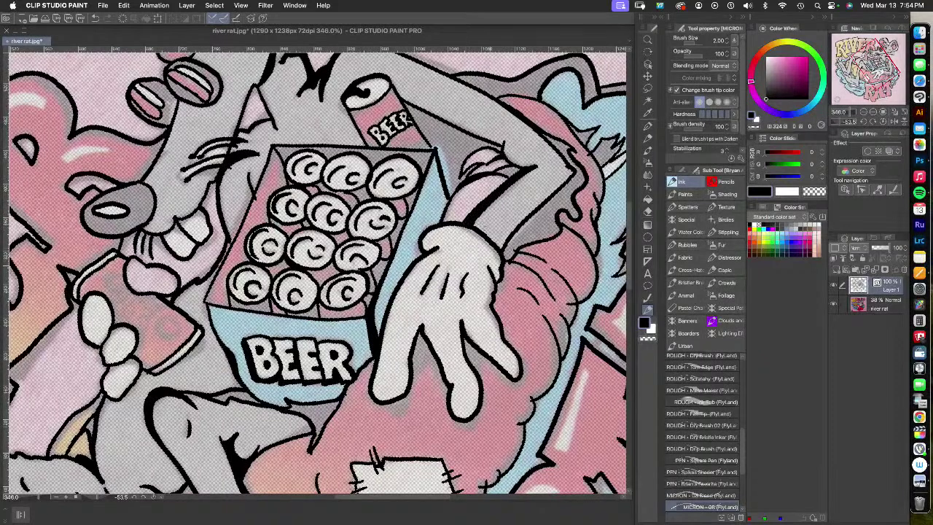
pyautogui.click(835, 304)
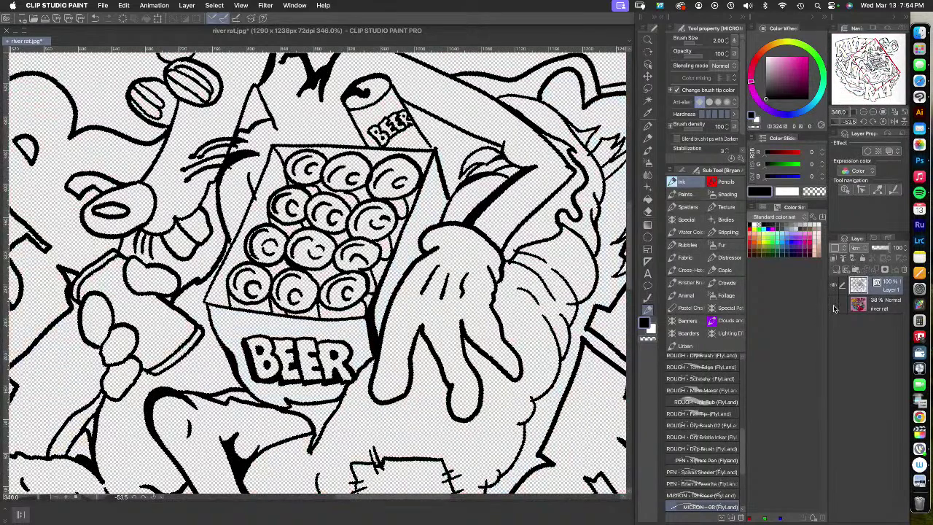
pyautogui.click(835, 305)
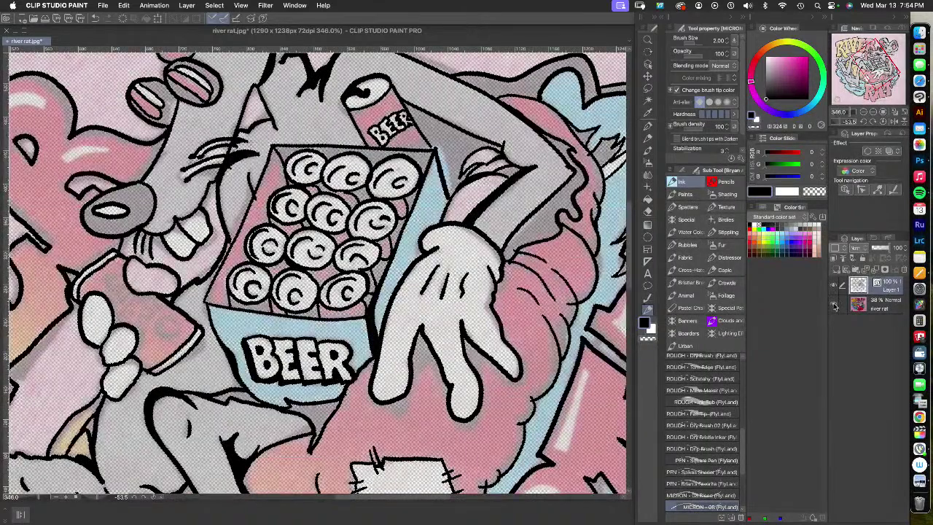
pyautogui.moveTo(449, 141); pyautogui.dragTo(481, 159)
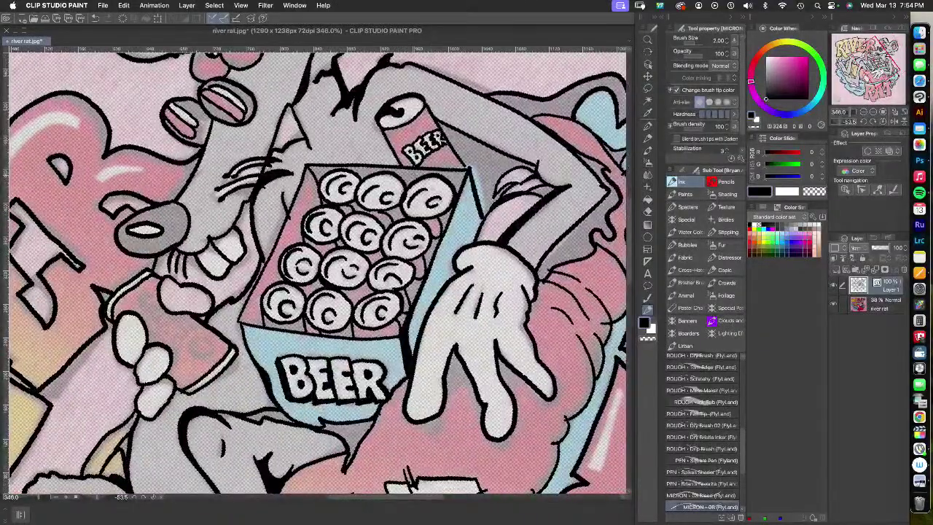
# Rotate the canvas back upright and hide the river rat reference layer so only the line art shows
pyautogui.scroll(-5, 412, 175)
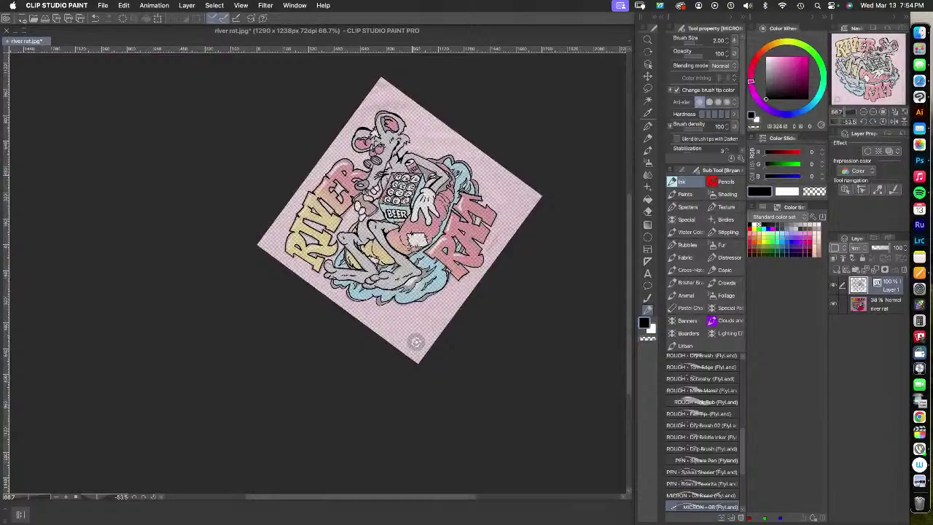
pyautogui.scroll(3, 416, 175)
pyautogui.scroll(-2, 416, 175)
pyautogui.press('r')
pyautogui.moveTo(417, 434); pyautogui.dragTo(244, 443)
pyautogui.press('p')
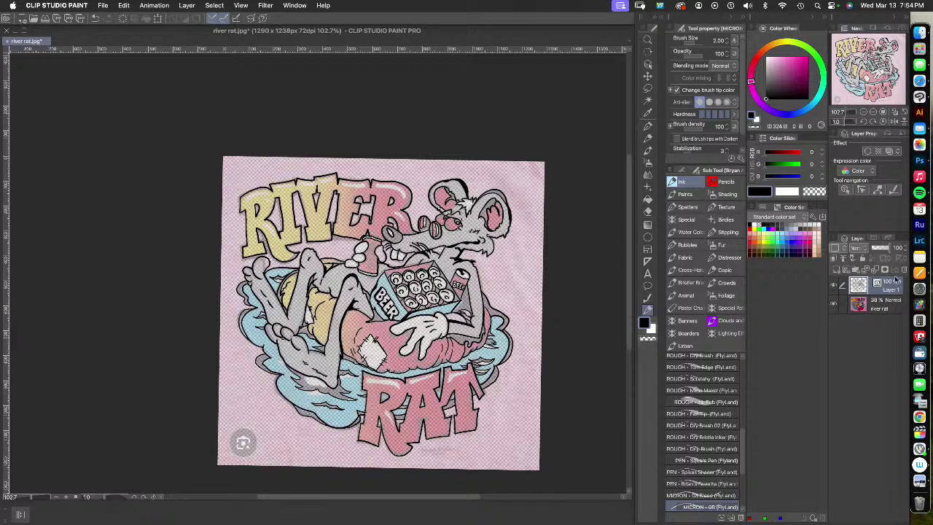
pyautogui.click(835, 304)
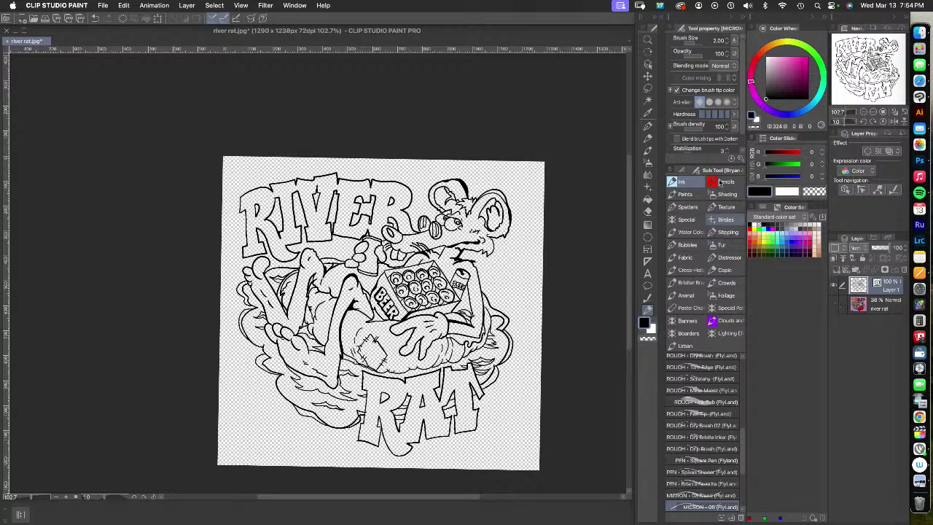
# Add a new layer above the line art and fill the water around the tube with bright cyan (R 0, G 208, B 255)
pyautogui.click(811, 106)
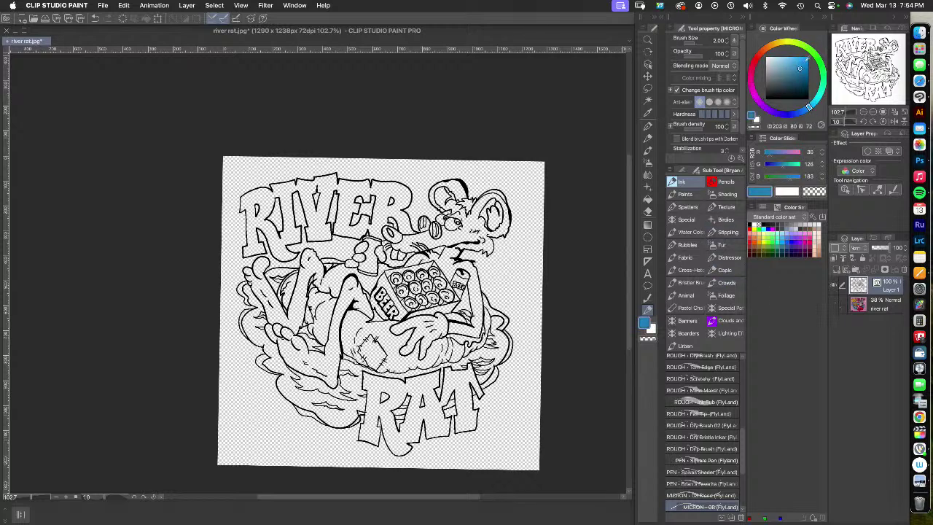
pyautogui.moveTo(811, 106); pyautogui.dragTo(815, 103)
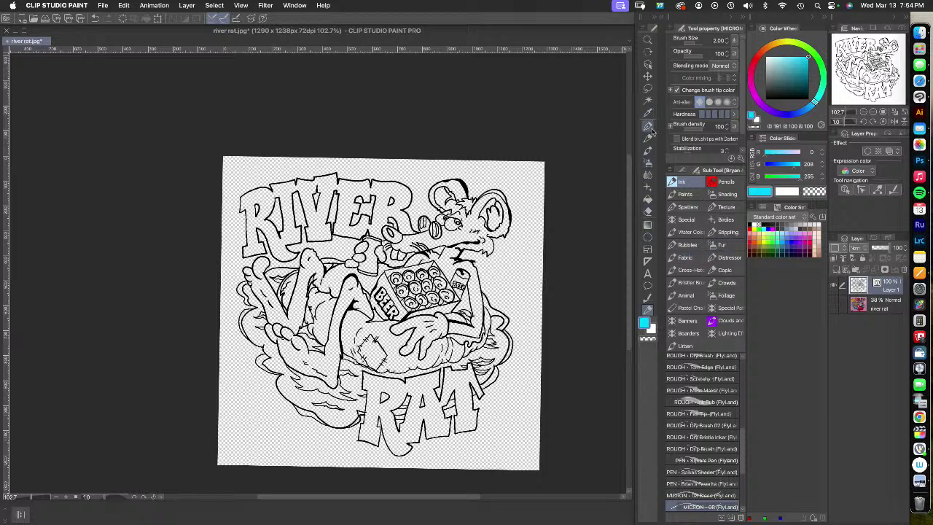
pyautogui.click(648, 202)
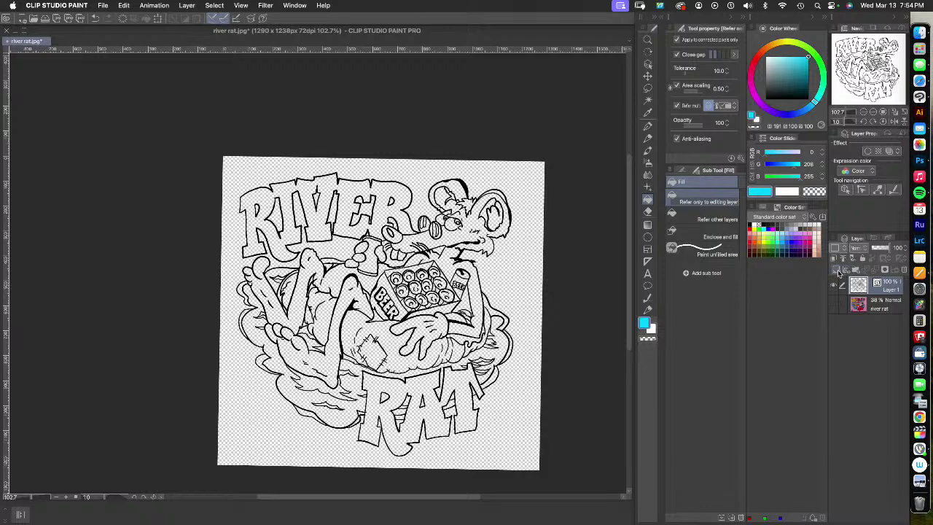
pyautogui.click(851, 271)
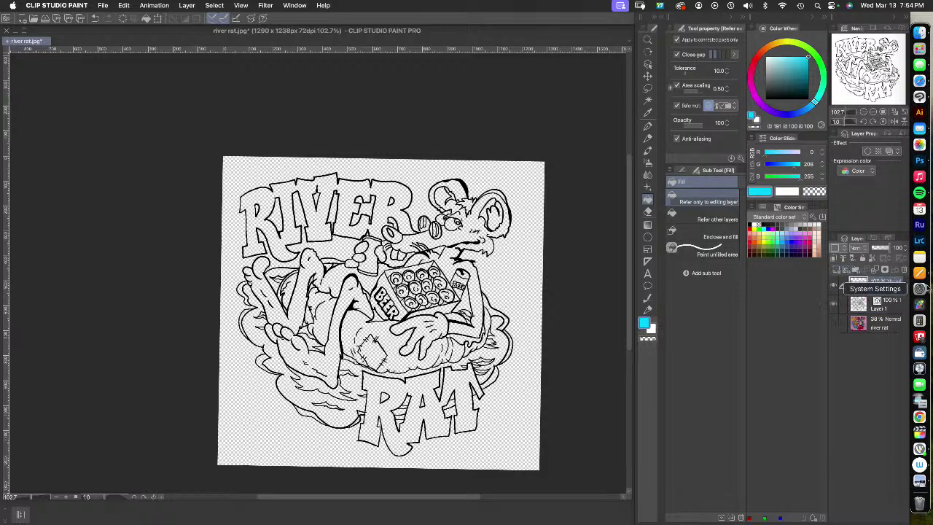
pyautogui.click(349, 415)
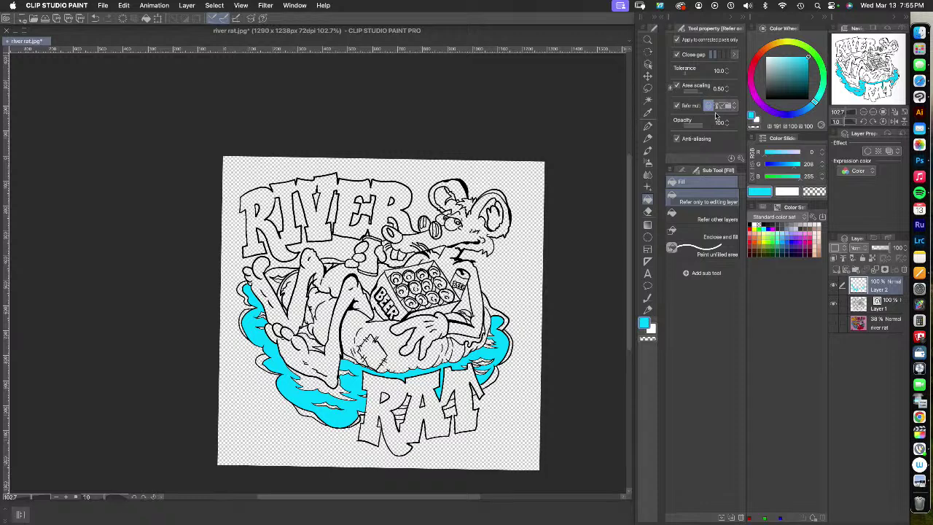
pyautogui.click(648, 164)
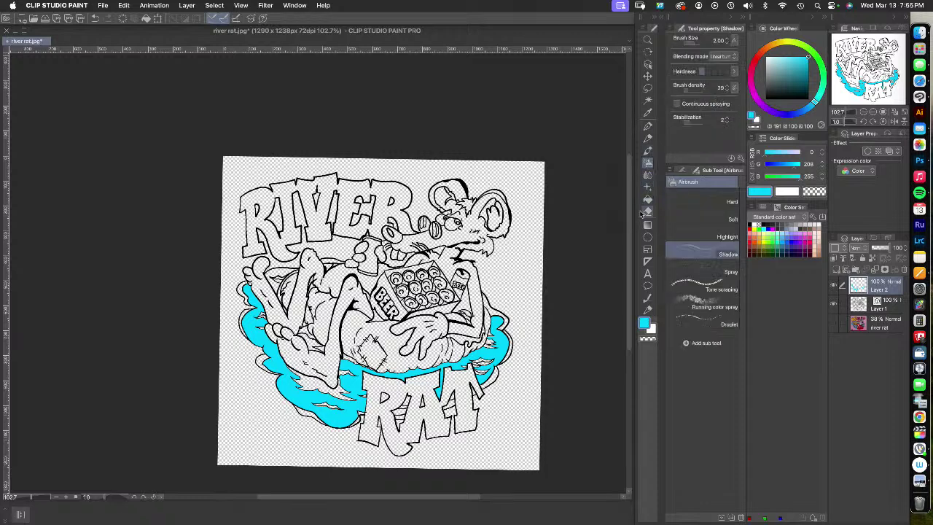
pyautogui.click(649, 173)
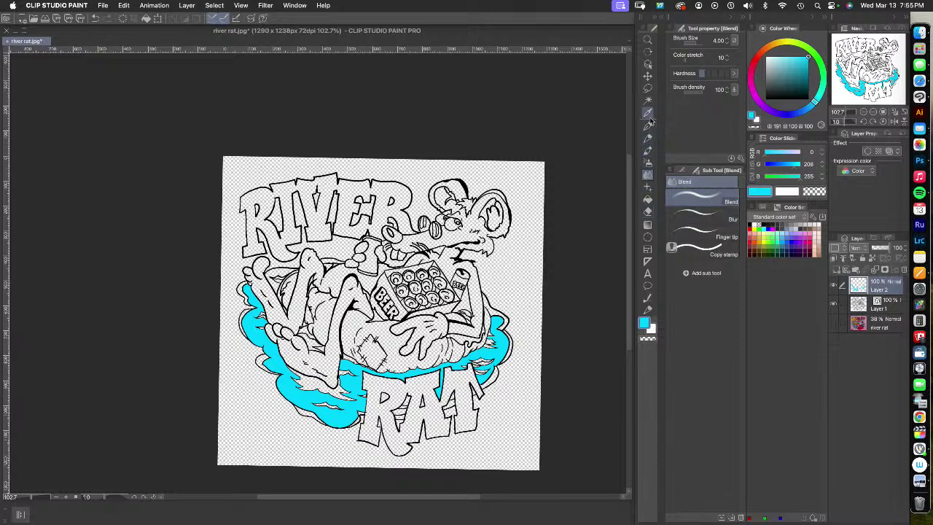
pyautogui.click(647, 125)
pyautogui.click(650, 152)
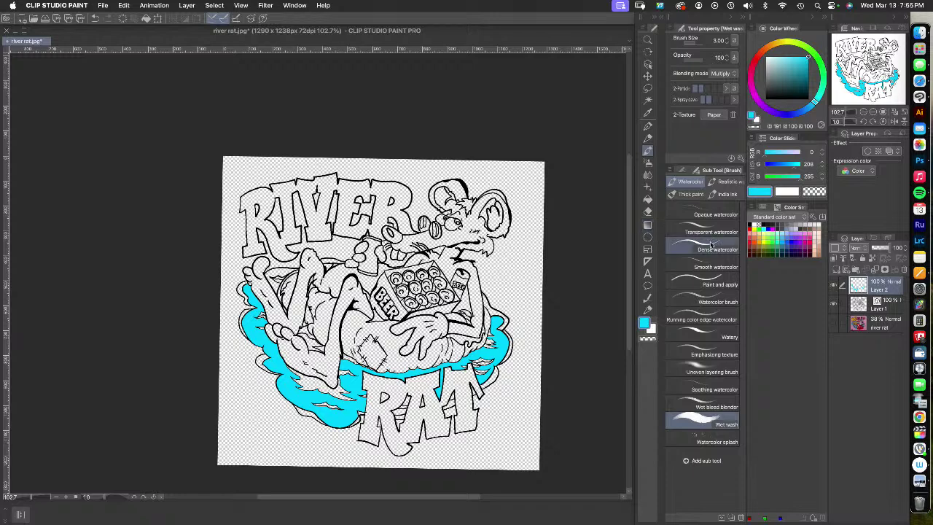
# Set up the Hard airbrush with magenta (R 255, G 0, B 251) and a brush size of 40
pyautogui.click(648, 163)
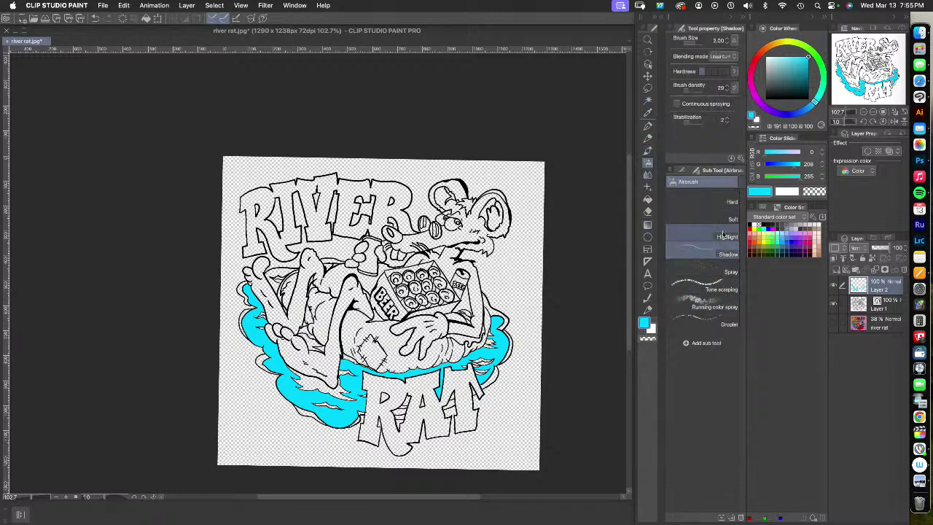
pyautogui.click(720, 199)
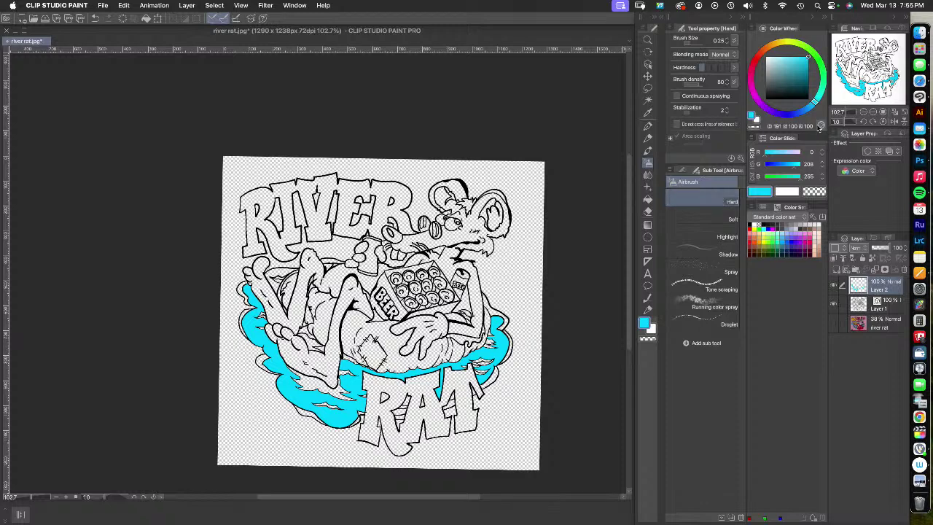
pyautogui.click(757, 93)
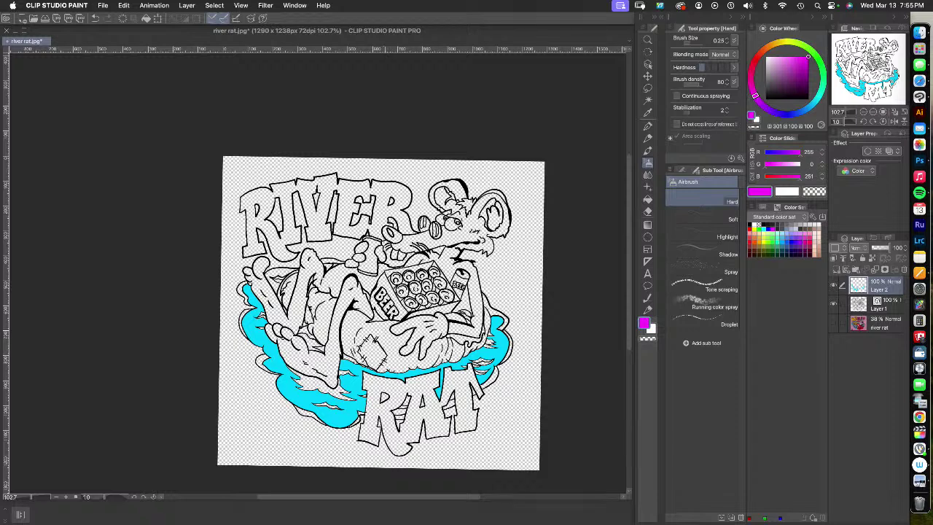
pyautogui.press(']')
pyautogui.press(']')
pyautogui.press(']')
pyautogui.press(']')
pyautogui.press(']')
pyautogui.press(']')
pyautogui.press(']')
pyautogui.press(']')
pyautogui.press(']')
pyautogui.press(']')
pyautogui.press(']')
pyautogui.press(']')
pyautogui.press(']')
pyautogui.press(']')
pyautogui.press(']')
pyautogui.press(']')
pyautogui.press(']')
pyautogui.press(']')
pyautogui.press(']')
pyautogui.press(']')
pyautogui.press('[')
pyautogui.press(']')
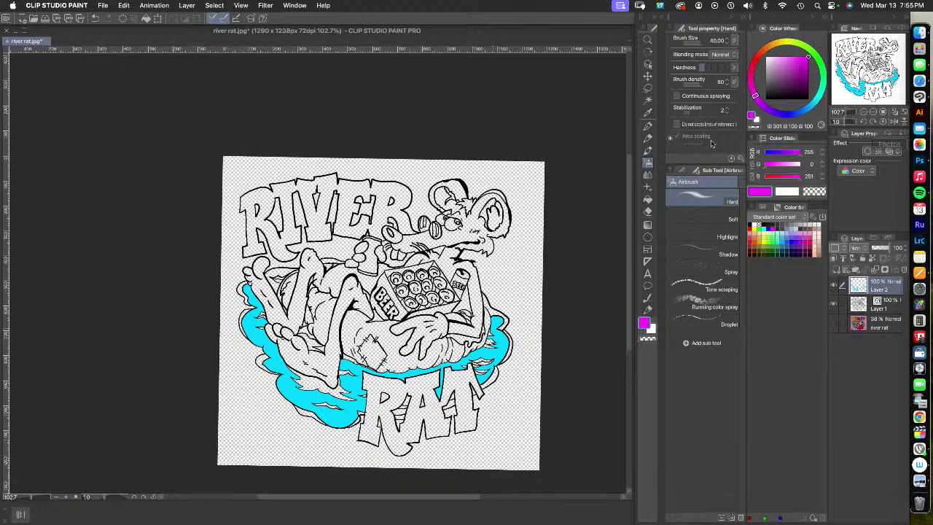
# Auto-select the tube's main section around the patch, referring to all layers, and airbrush it magenta, fading toward the rat's leg
pyautogui.click(647, 100)
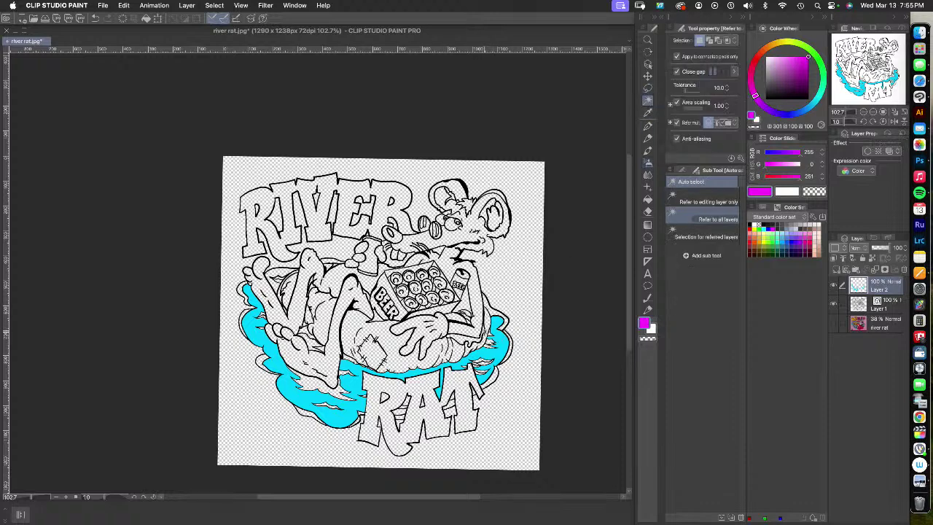
pyautogui.click(487, 348)
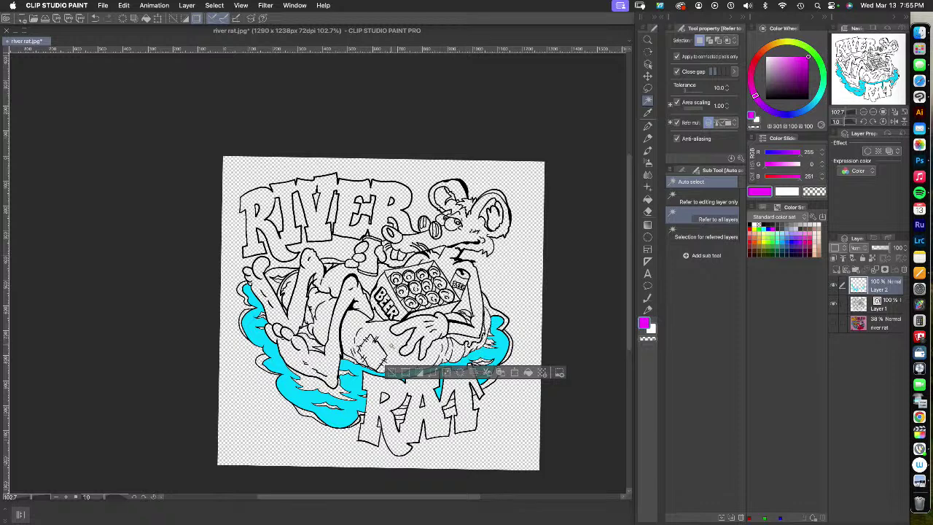
pyautogui.click(391, 345)
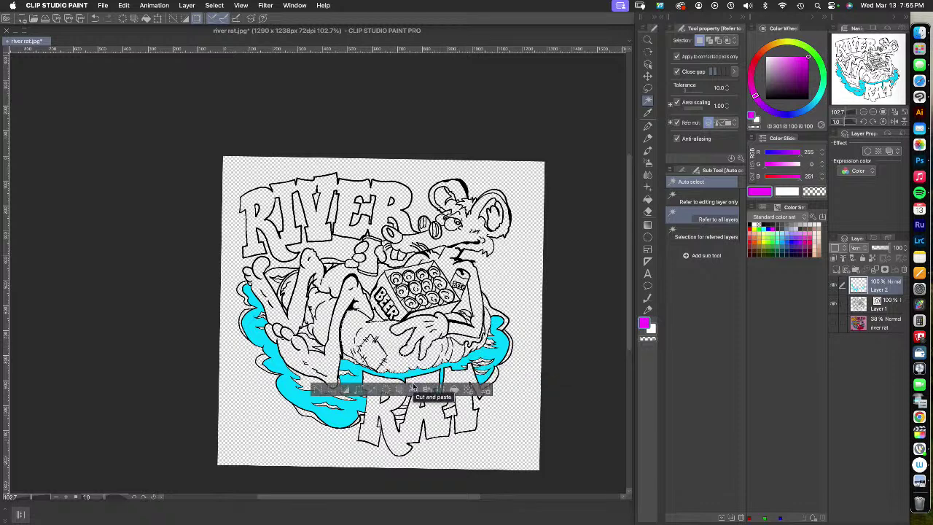
pyautogui.press('b')
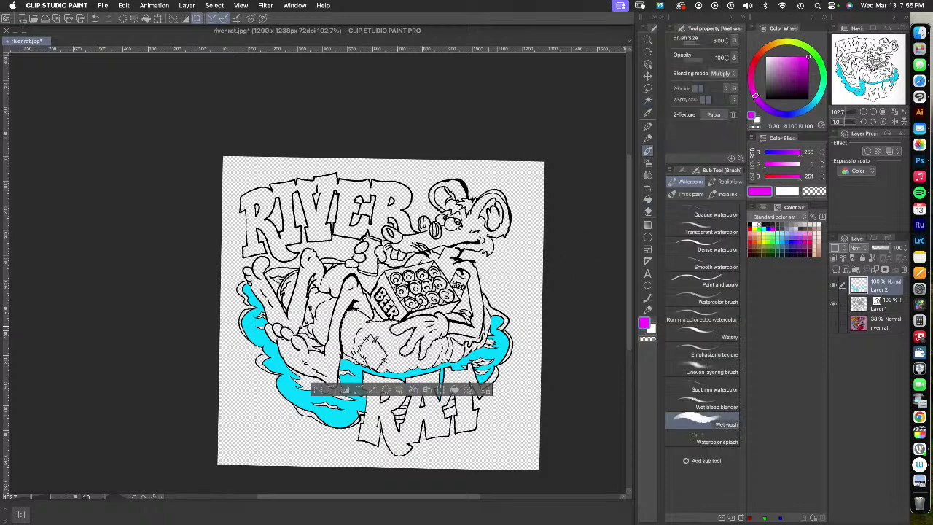
pyautogui.click(647, 161)
pyautogui.moveTo(463, 346)
pyautogui.mouseDown()
pyautogui.moveTo(458, 355)
pyautogui.moveTo(434, 358)
pyautogui.mouseUp()
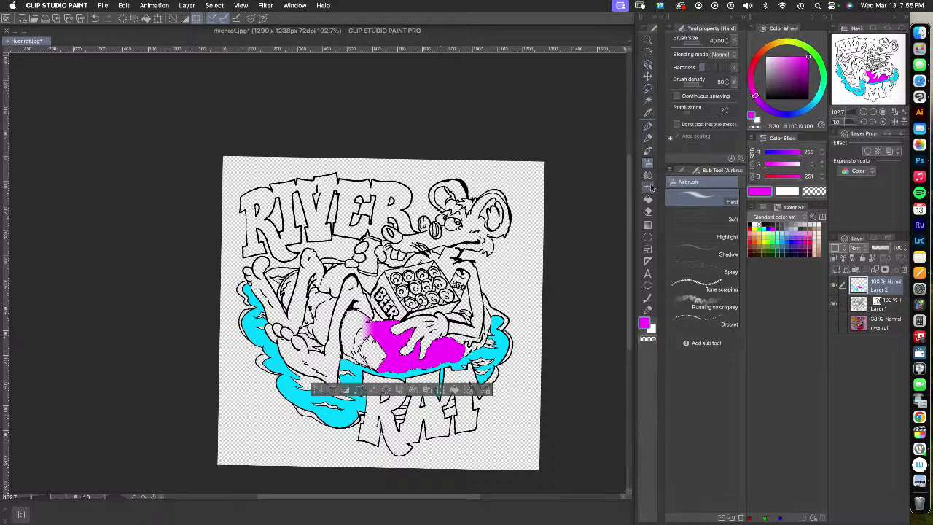
# Auto-select the tube section behind the rat's elbow, airbrush it magenta, and clear the selection
pyautogui.click(649, 102)
pyautogui.click(487, 322)
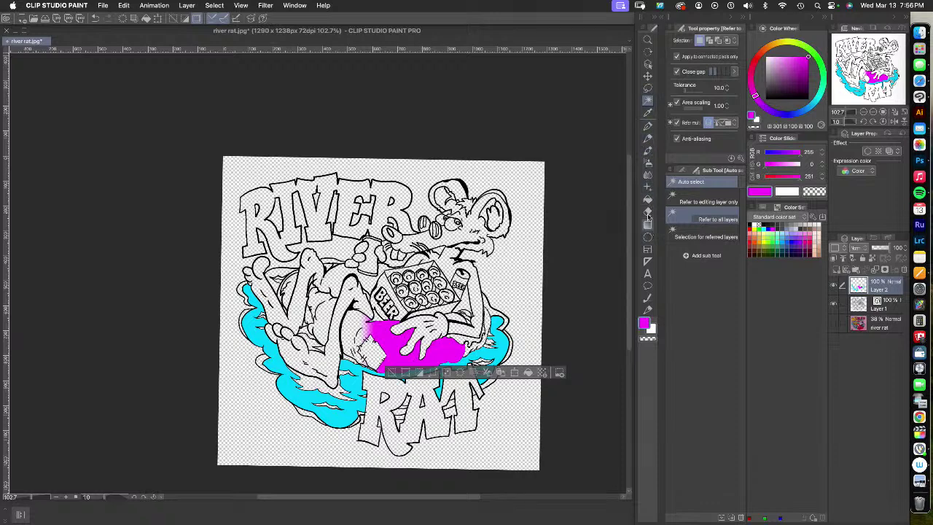
pyautogui.click(648, 175)
pyautogui.moveTo(482, 341); pyautogui.dragTo(465, 353)
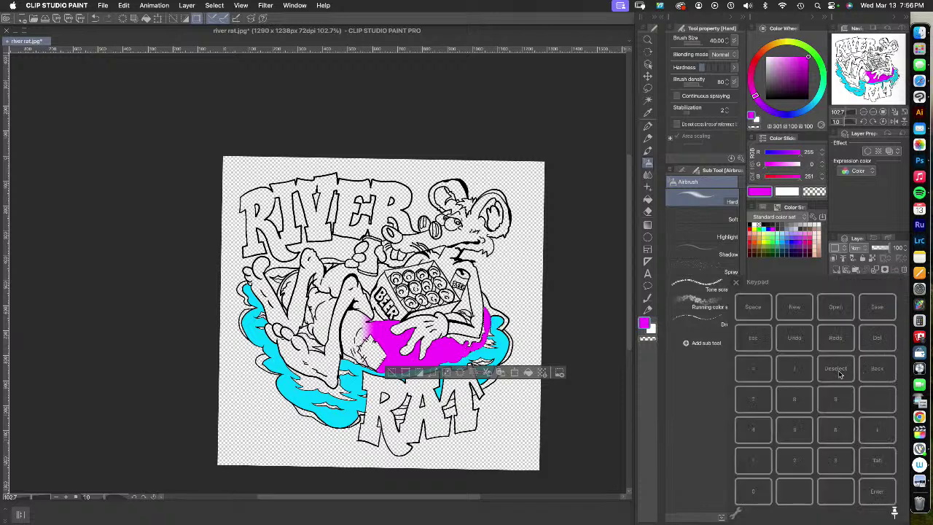
pyautogui.click(846, 372)
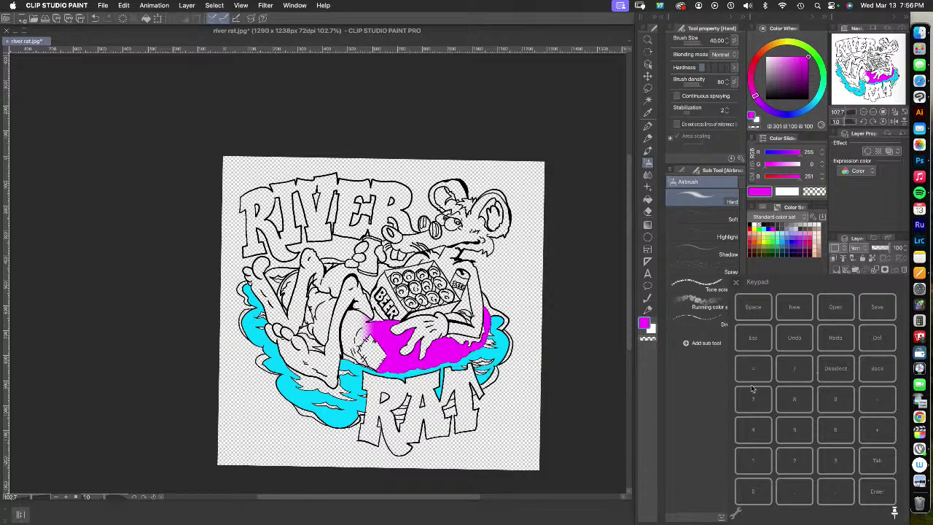
# Auto-select the uncoloured tube sections between and beside the rat's legs, referring to all layers
pyautogui.click(648, 101)
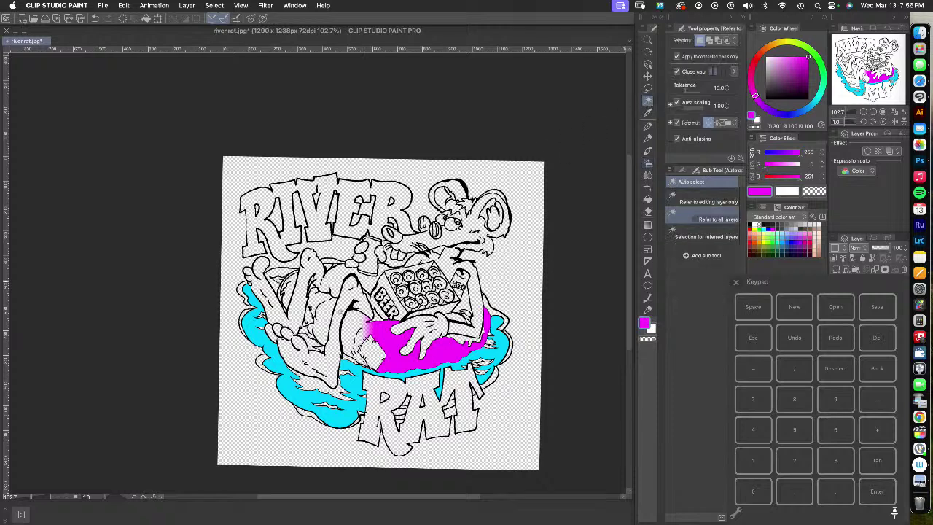
pyautogui.click(353, 325)
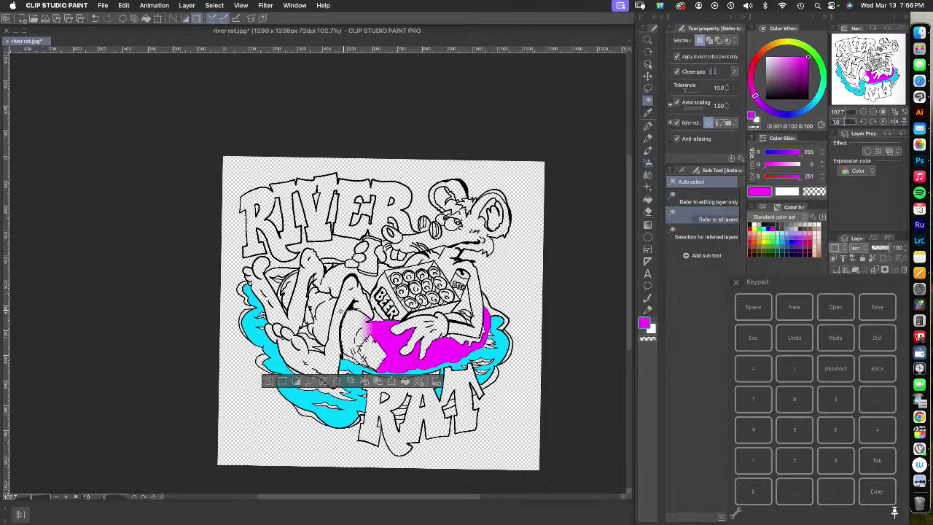
pyautogui.click(326, 314)
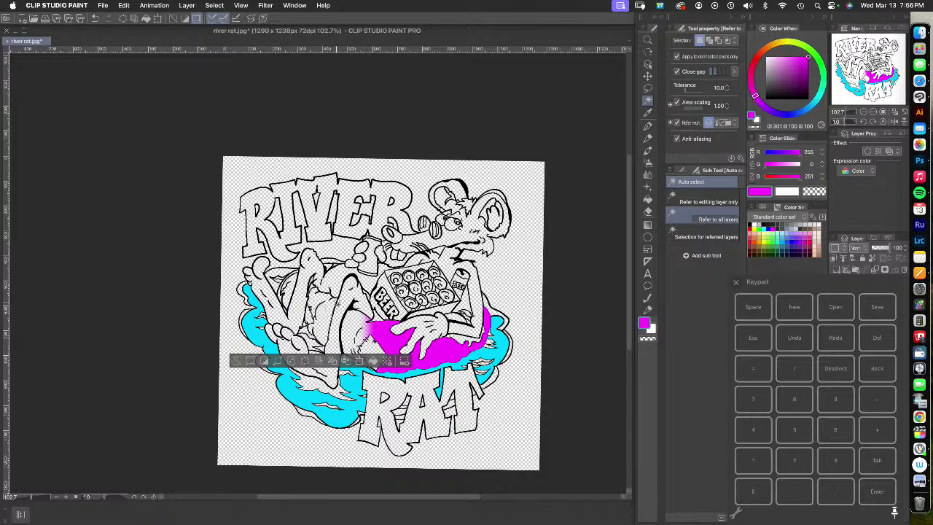
pyautogui.click(351, 323)
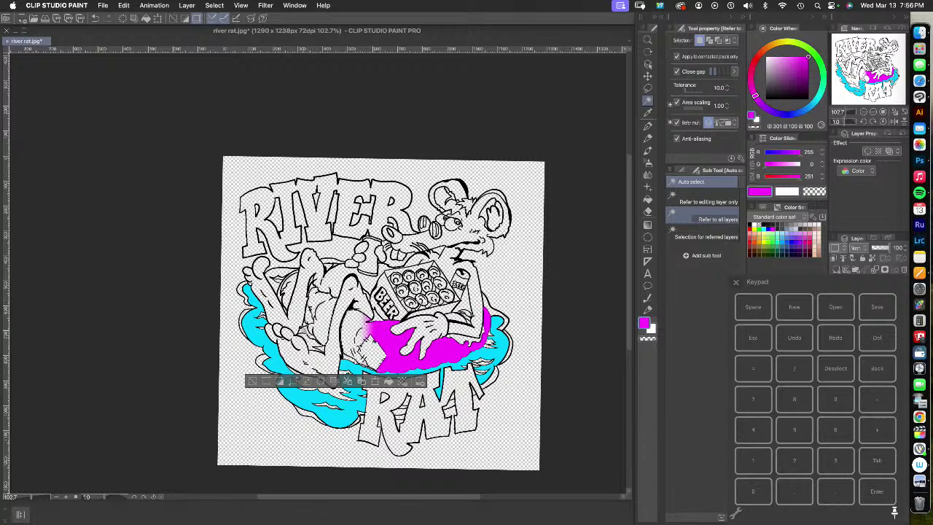
pyautogui.keyDown('shift'); pyautogui.click(289, 295); pyautogui.keyUp('shift')
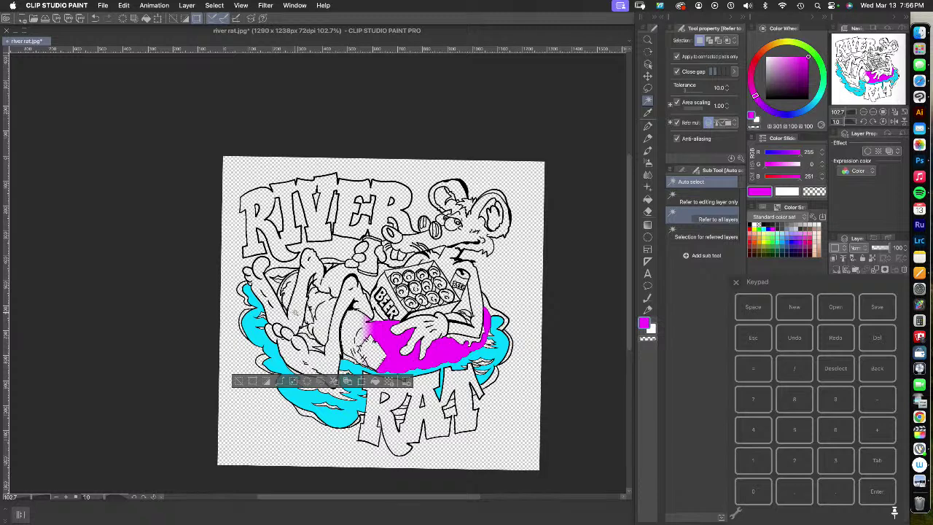
# Airbrush the selected tube sections purple (R 147, G 53, B 255), fading toward the magenta beside the patch, and clear the selection
pyautogui.click(772, 113)
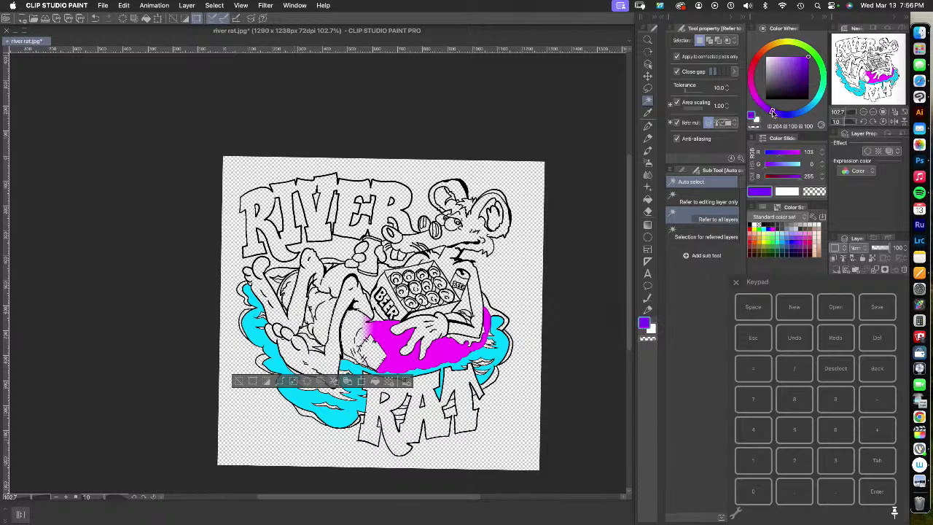
pyautogui.click(796, 65)
pyautogui.moveTo(796, 65); pyautogui.dragTo(799, 57)
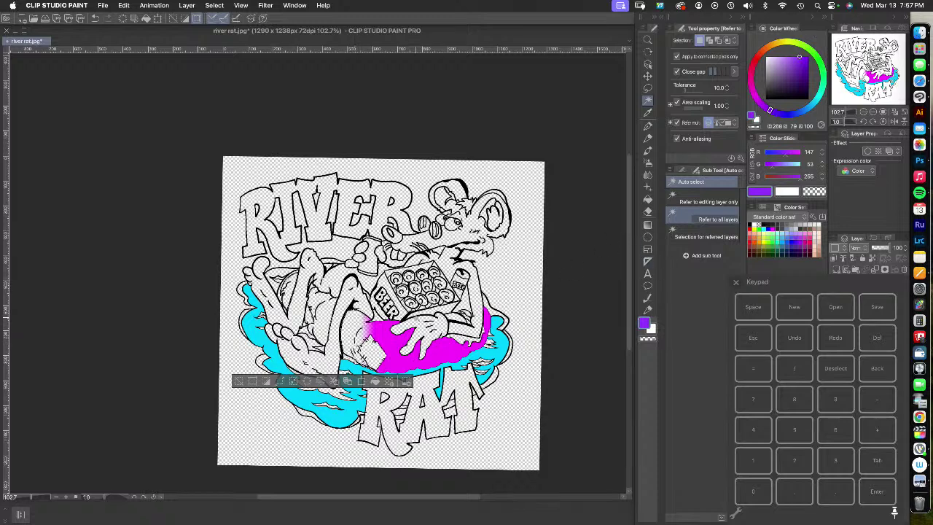
pyautogui.click(737, 283)
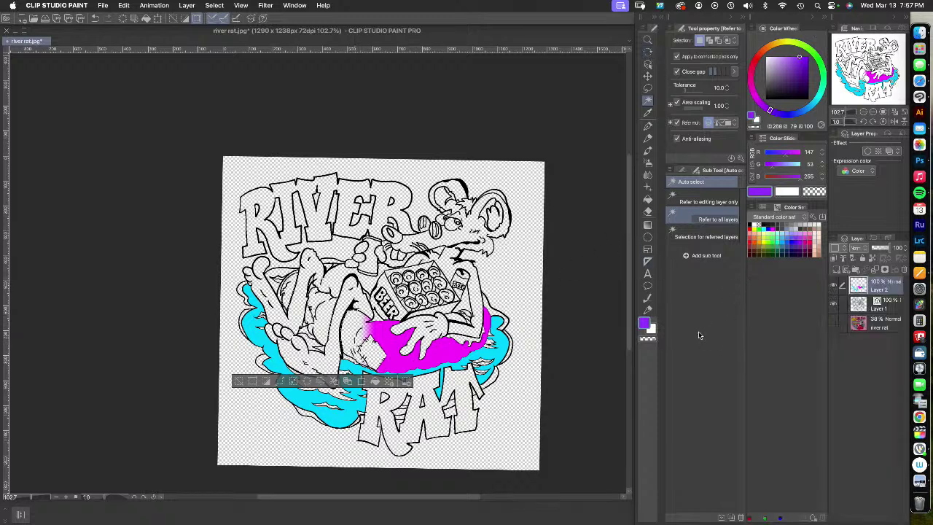
pyautogui.click(647, 164)
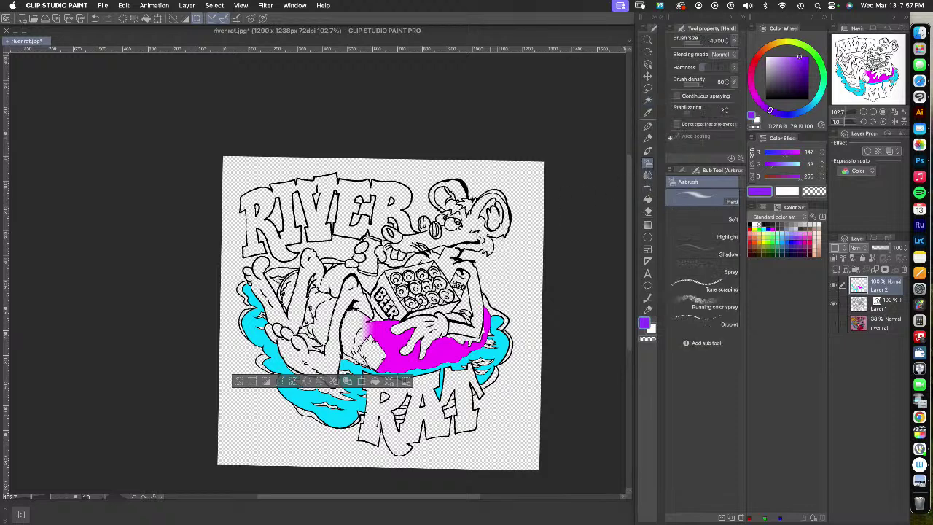
pyautogui.moveTo(289, 290)
pyautogui.mouseDown()
pyautogui.moveTo(290, 301)
pyautogui.moveTo(351, 324)
pyautogui.mouseUp()
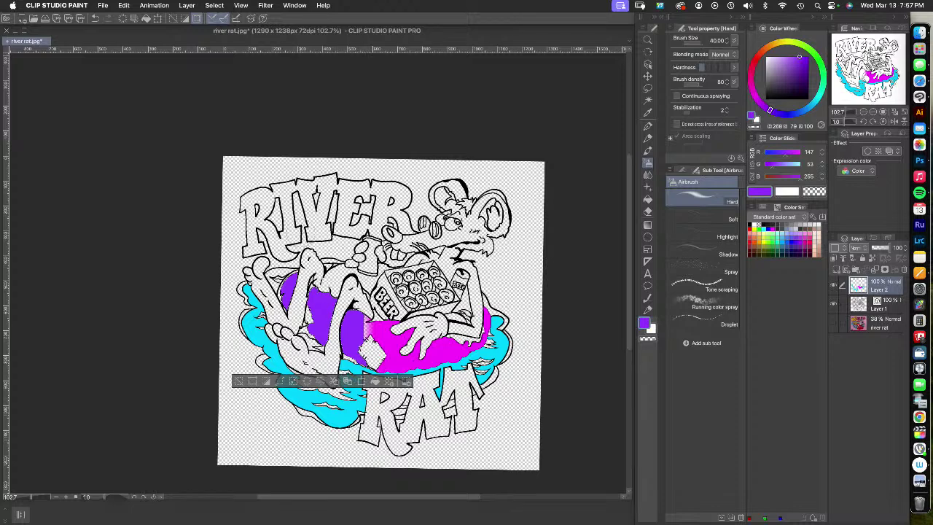
pyautogui.press('super+z')
pyautogui.moveTo(306, 288)
pyautogui.mouseDown()
pyautogui.moveTo(321, 328)
pyautogui.moveTo(353, 337)
pyautogui.mouseUp()
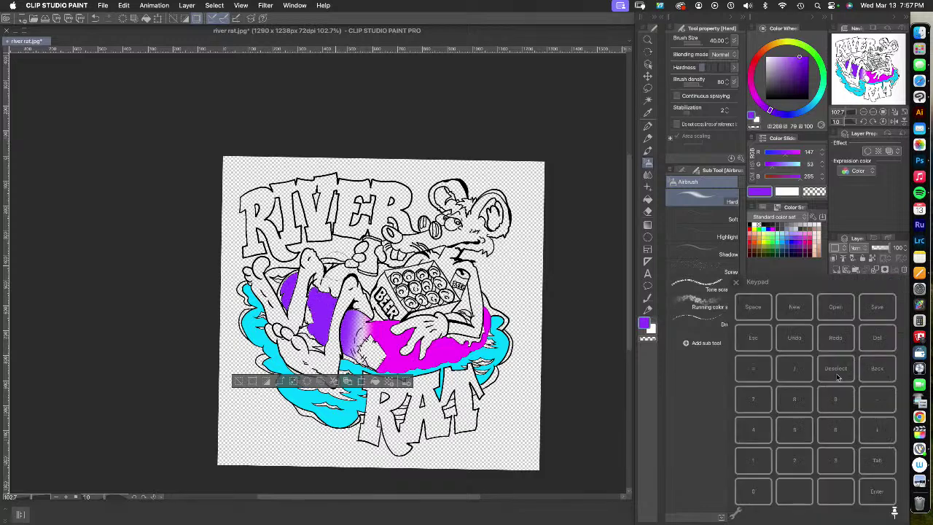
pyautogui.click(836, 371)
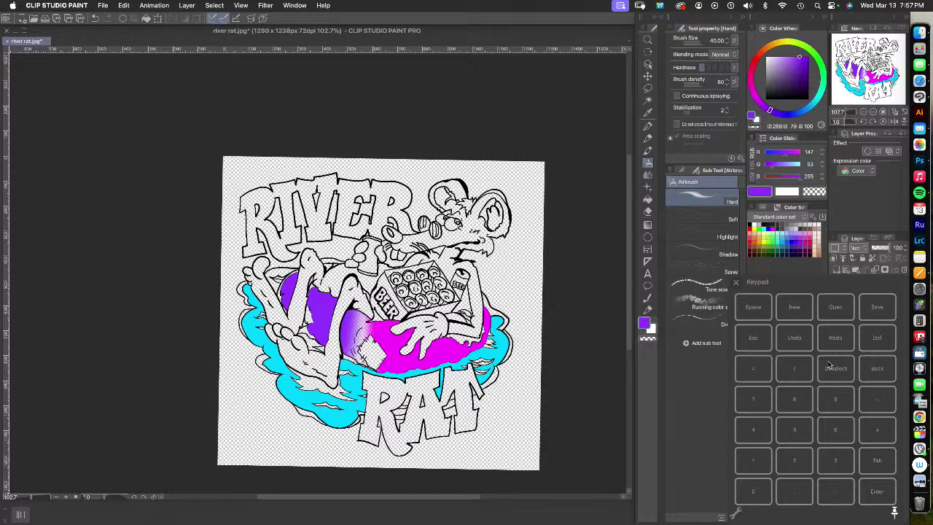
# Lasso the tube area around the purple-to-magenta transition and the patch, and set up the Blend tool with a brush size of 8
pyautogui.click(647, 87)
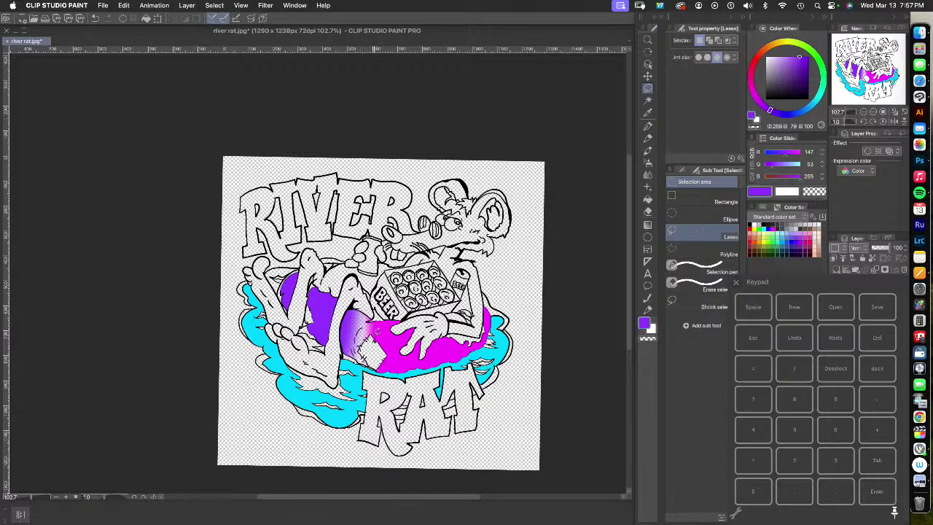
pyautogui.scroll(5, 377, 330)
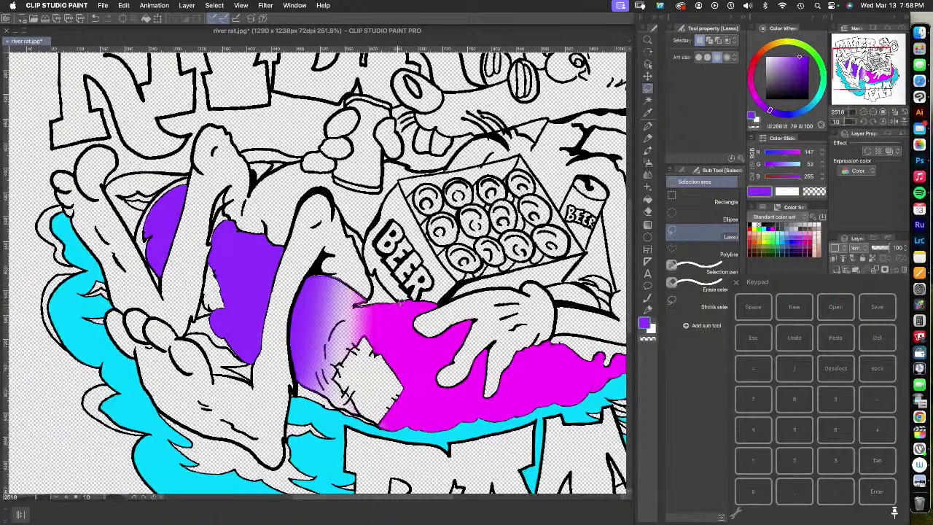
pyautogui.moveTo(417, 342)
pyautogui.mouseDown()
pyautogui.moveTo(449, 408)
pyautogui.moveTo(435, 427)
pyautogui.moveTo(385, 424)
pyautogui.moveTo(261, 366)
pyautogui.moveTo(244, 330)
pyautogui.moveTo(244, 268)
pyautogui.moveTo(260, 243)
pyautogui.moveTo(295, 245)
pyautogui.moveTo(309, 276)
pyautogui.mouseUp()
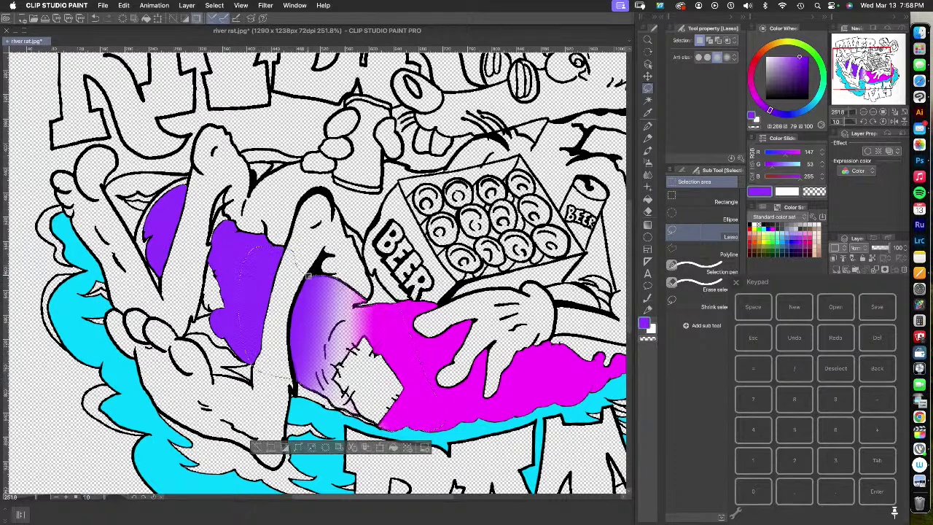
pyautogui.click(647, 178)
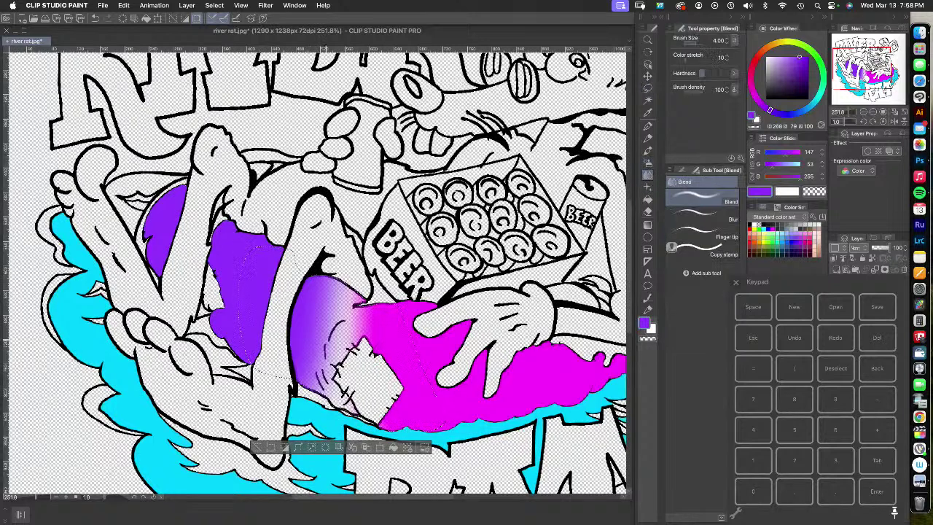
pyautogui.press(']')
pyautogui.press(']')
pyautogui.press(']')
pyautogui.press(']')
pyautogui.press(']')
pyautogui.press(']')
pyautogui.press(']')
pyautogui.press(']')
pyautogui.press(']')
pyautogui.press(']')
pyautogui.press(']')
pyautogui.press('[')
pyautogui.press('[')
pyautogui.press(']')
# Blend the purple and magenta together across the tube section around the patch, undoing the last stroke
pyautogui.moveTo(268, 329); pyautogui.dragTo(356, 368)
pyautogui.moveTo(309, 347)
pyautogui.mouseDown()
pyautogui.moveTo(358, 367)
pyautogui.moveTo(359, 356)
pyautogui.mouseUp()
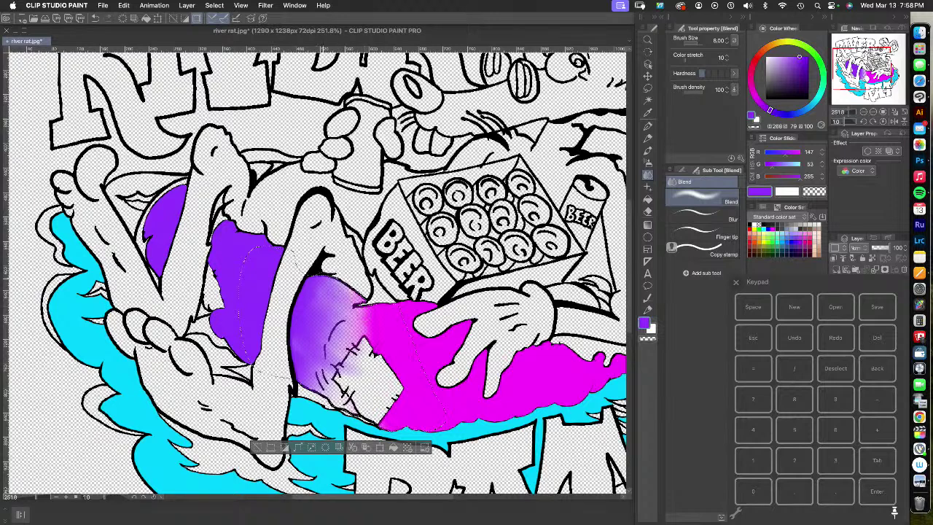
pyautogui.moveTo(298, 330); pyautogui.dragTo(334, 350)
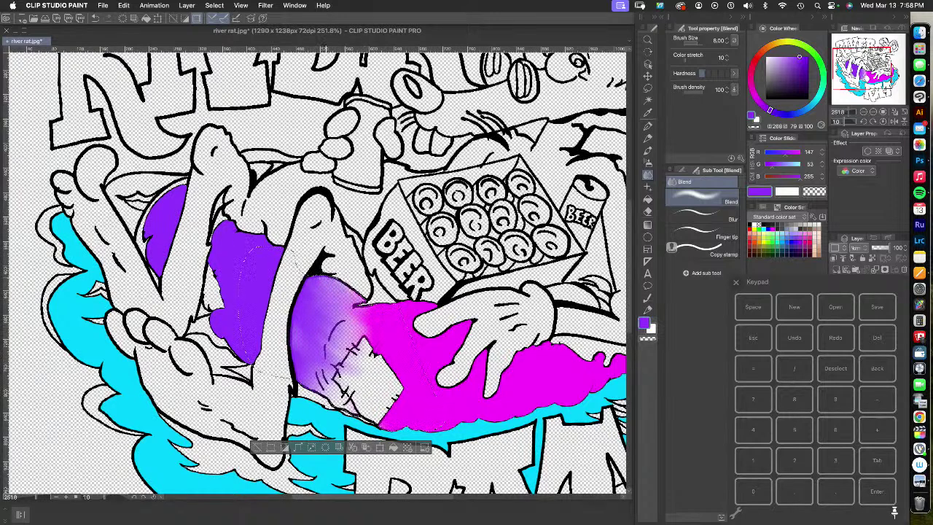
pyautogui.moveTo(383, 359); pyautogui.dragTo(319, 334)
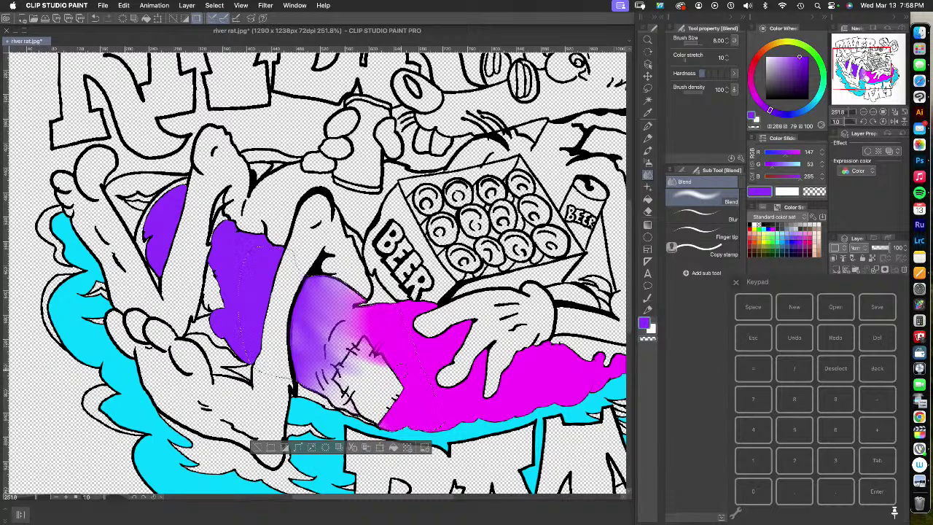
pyautogui.moveTo(382, 360); pyautogui.dragTo(313, 336)
pyautogui.moveTo(398, 379); pyautogui.dragTo(309, 342)
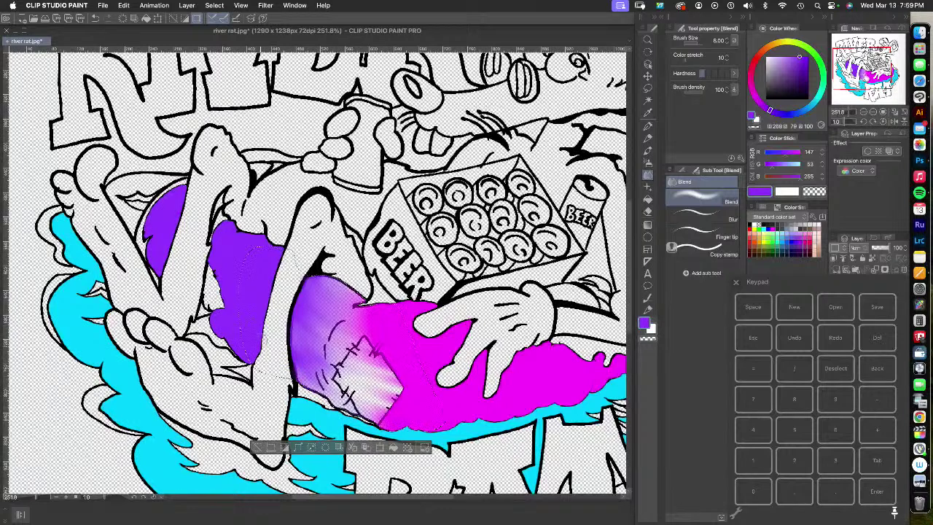
pyautogui.press('super+z')
# Try to airbrush more purple over the blended area beside the rat's leg with the Hard airbrush, undo it, and clear the selection
pyautogui.click(648, 164)
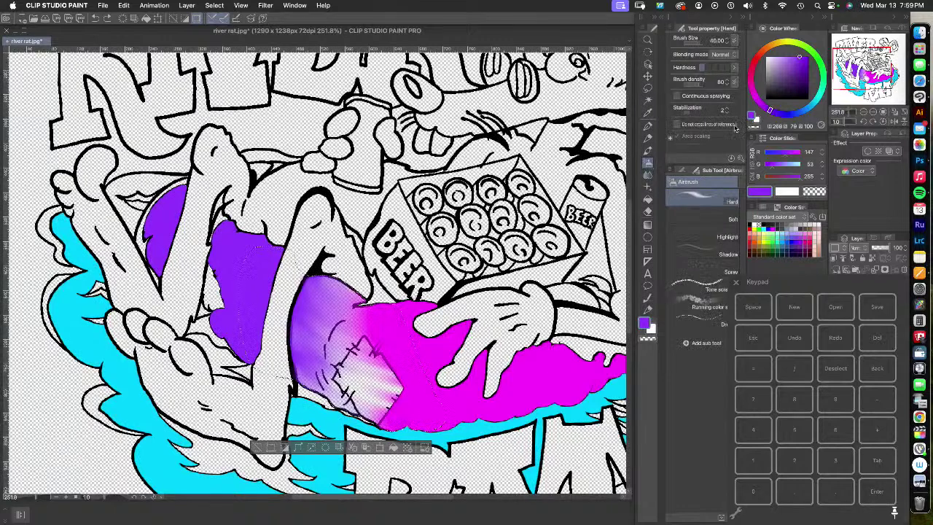
pyautogui.moveTo(284, 292); pyautogui.dragTo(310, 332)
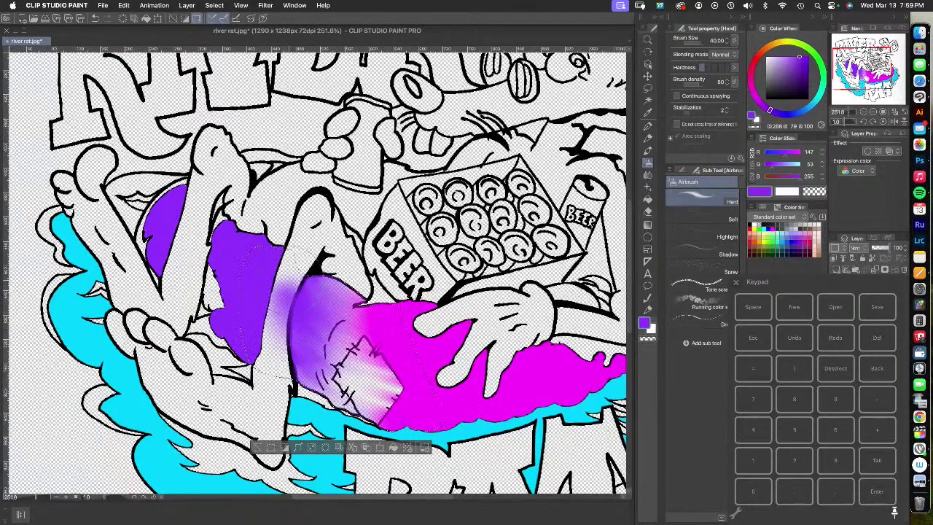
pyautogui.press('super+z')
pyautogui.press(']')
pyautogui.press('super+z')
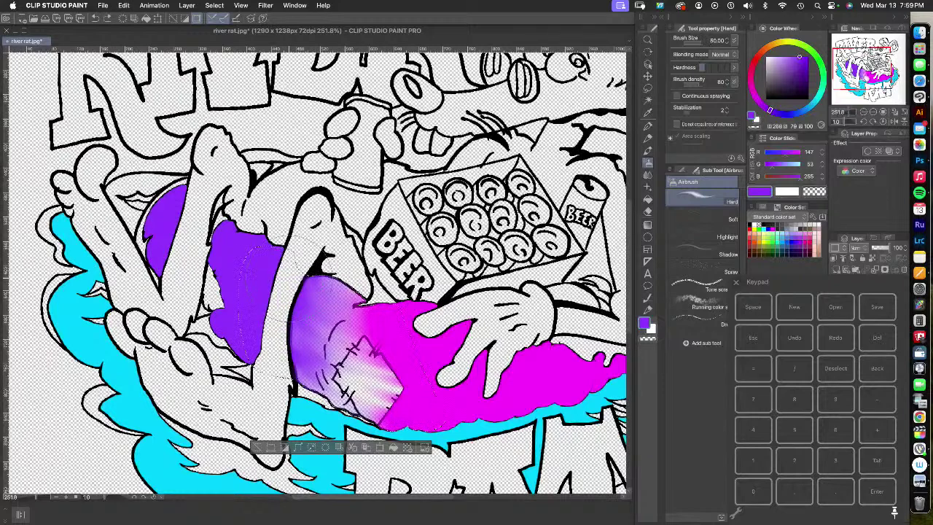
pyautogui.click(736, 282)
pyautogui.click(832, 366)
pyautogui.click(737, 282)
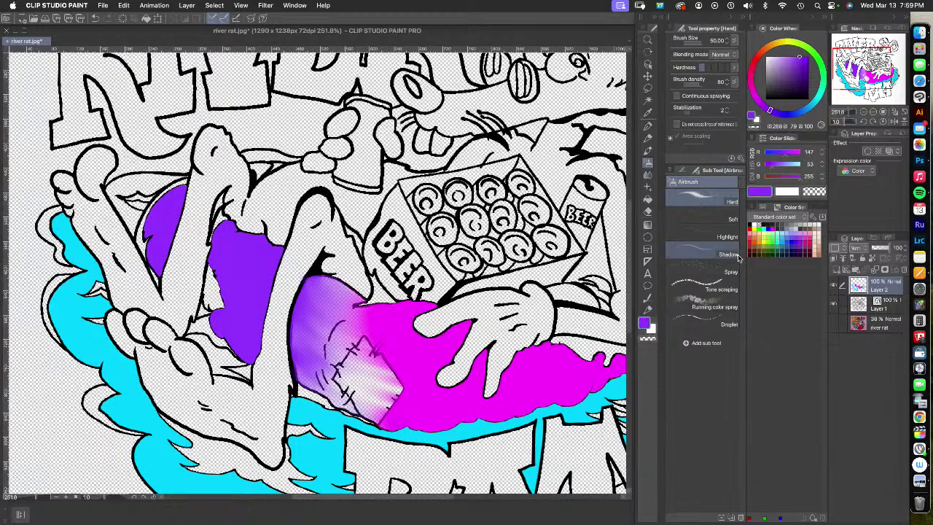
# Undo the deselection and the blend strokes on the tube section around the patch
pyautogui.press('super+z')
pyautogui.press('super+z')
pyautogui.press('super+z')
pyautogui.press('super+z')
pyautogui.press('super+z')
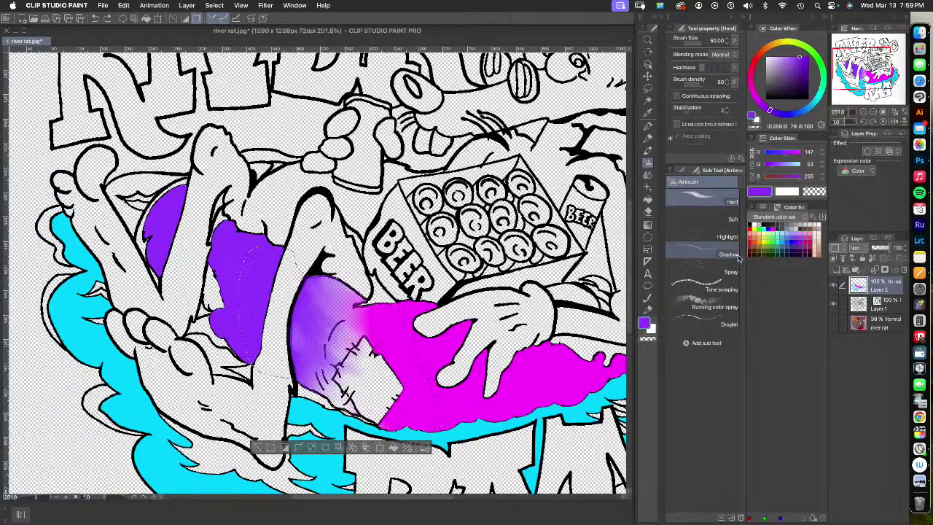
pyautogui.press('super+z')
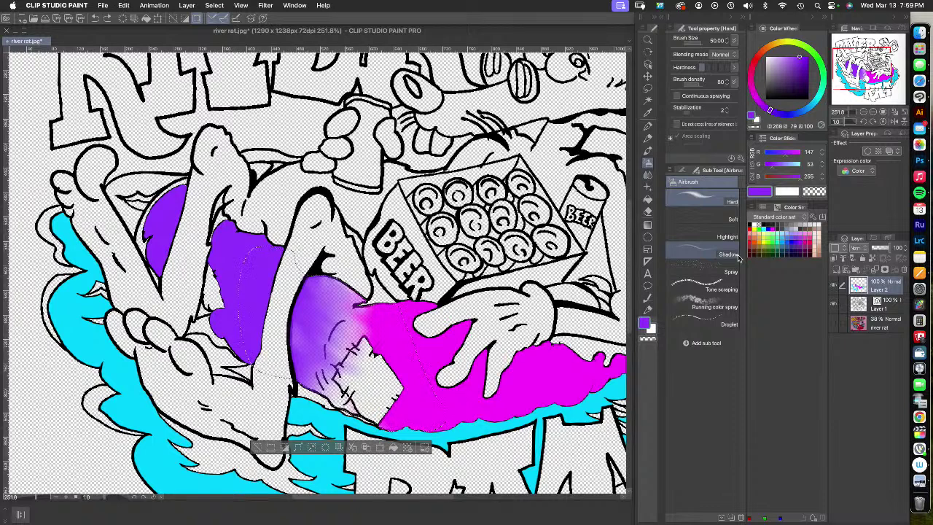
pyautogui.press('super+z')
pyautogui.press('super+z')
pyautogui.press('super+z')
pyautogui.press('super+z')
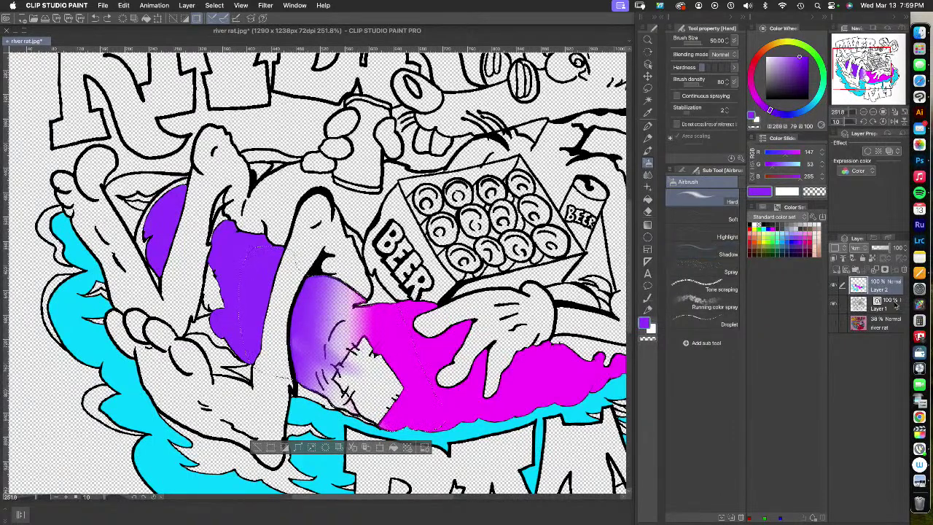
pyautogui.press('super+z')
# Replace the colour layer with a blank one above the line art, and reduce the airbrush size to 15 with the selection cleared
pyautogui.click(904, 272)
pyautogui.click(838, 271)
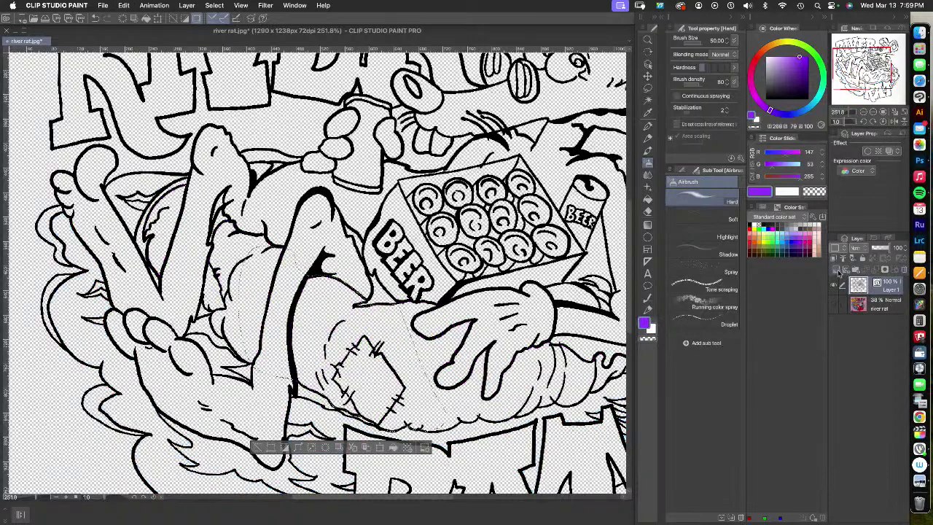
pyautogui.press('[')
pyautogui.press('[')
pyautogui.press('[')
pyautogui.press('[')
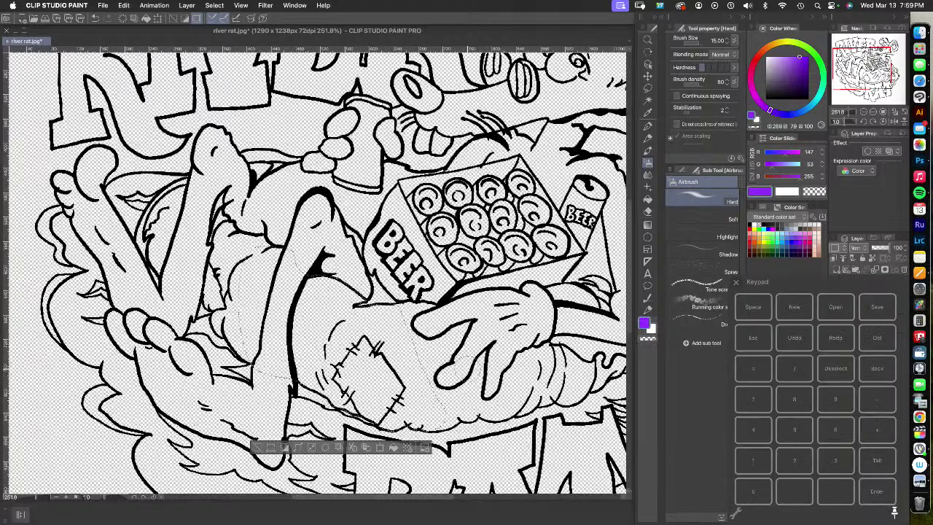
pyautogui.click(831, 377)
pyautogui.click(736, 283)
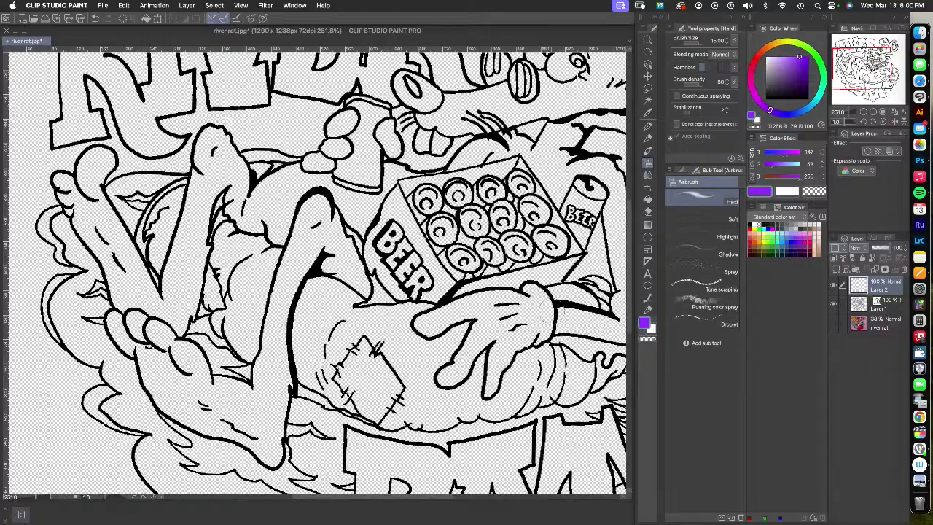
pyautogui.scroll(6, 551, 314)
pyautogui.scroll(-8, 551, 314)
pyautogui.scroll(-2, 549, 314)
pyautogui.scroll(2, 550, 314)
pyautogui.moveTo(551, 315)
pyautogui.mouseDown()
pyautogui.moveTo(511, 293)
pyautogui.moveTo(433, 282)
pyautogui.moveTo(437, 288)
pyautogui.mouseUp()
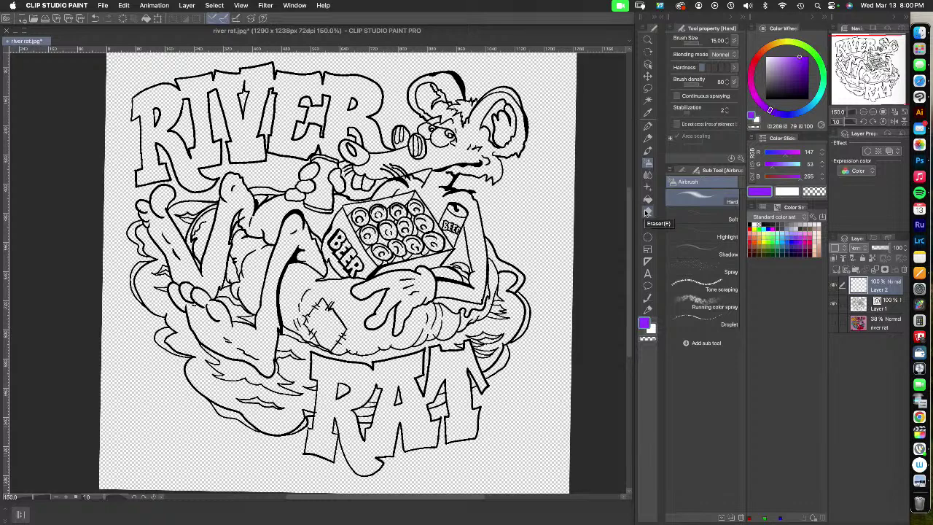
# Switch to Wirecast, remove the FaceTime HD Camera (Built-in) Video layer from the Screen Capture 1 shot, and check the camera shot
pyautogui.click(920, 449)
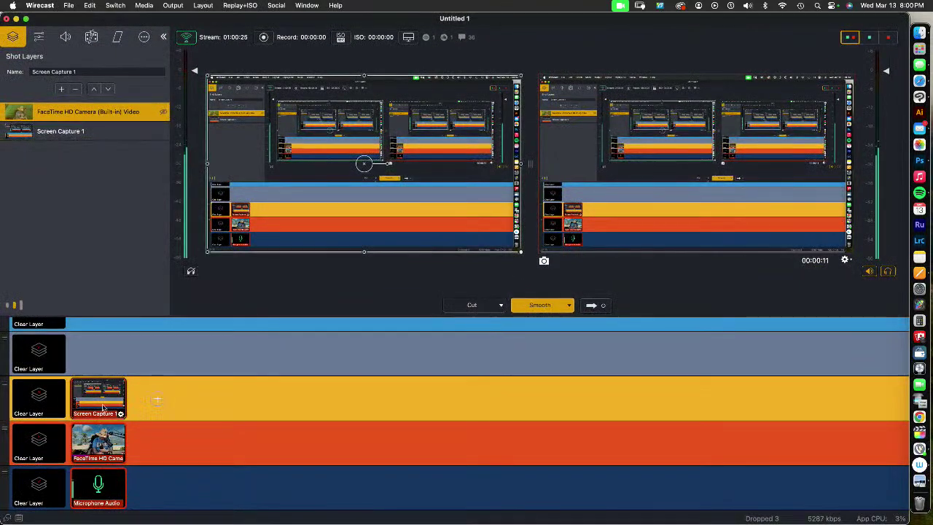
pyautogui.click(164, 113)
pyautogui.click(184, 169)
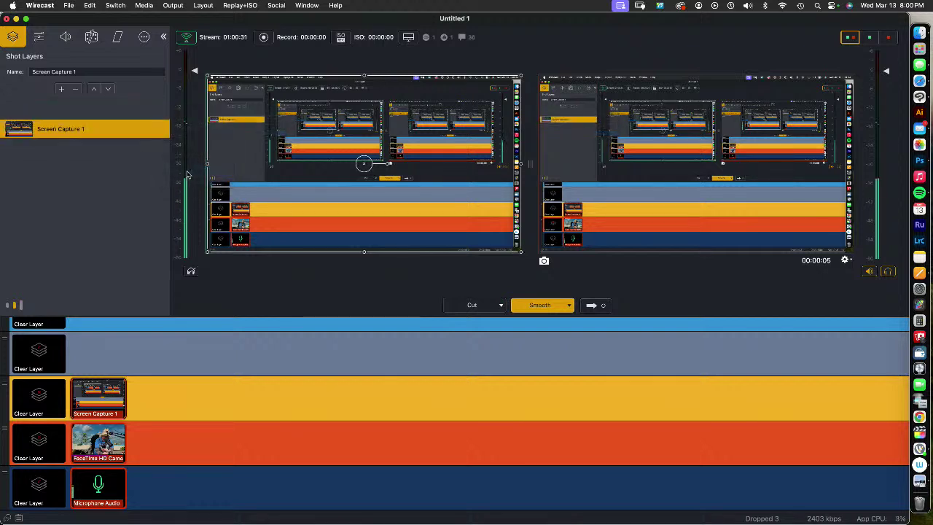
pyautogui.click(106, 446)
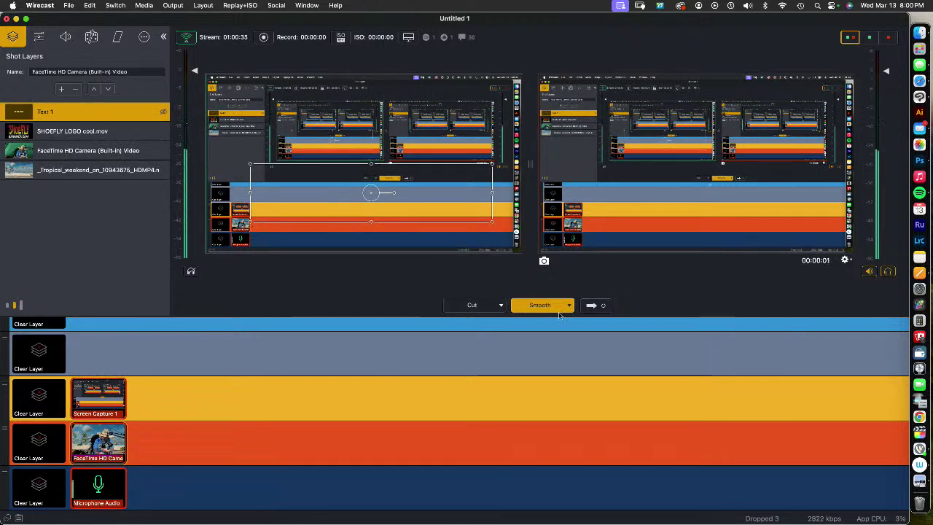
pyautogui.click(117, 401)
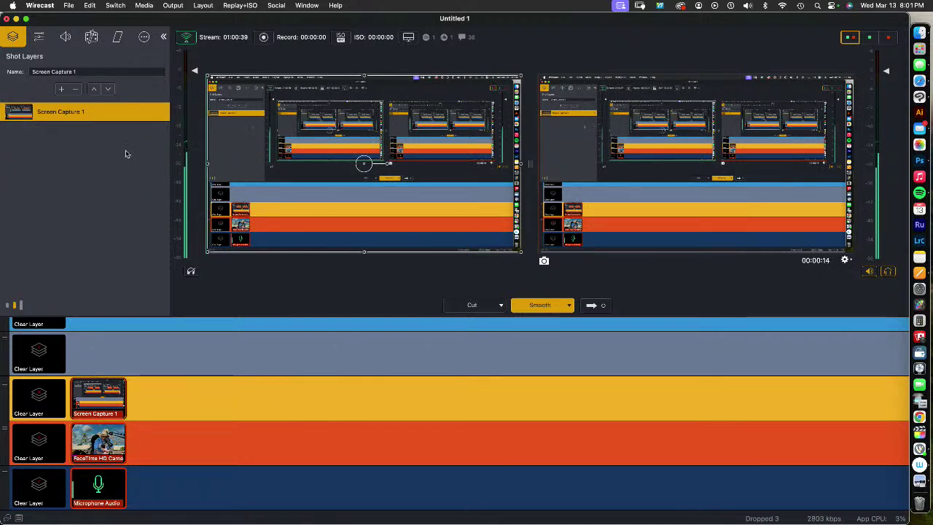
# Toggle the Text 1 layer's visibility in the camera shot, and hide the Screen Capture 1 layer in its own shot
pyautogui.click(101, 441)
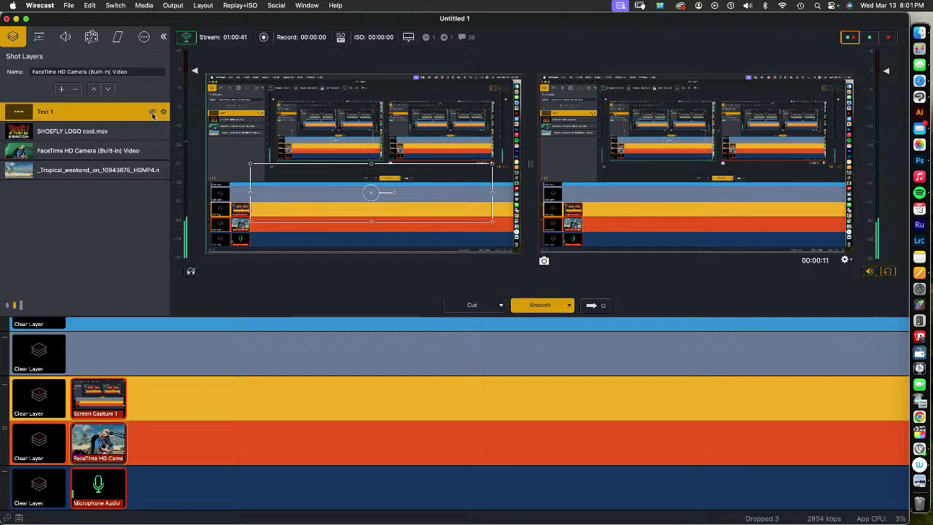
pyautogui.click(152, 111)
pyautogui.click(153, 112)
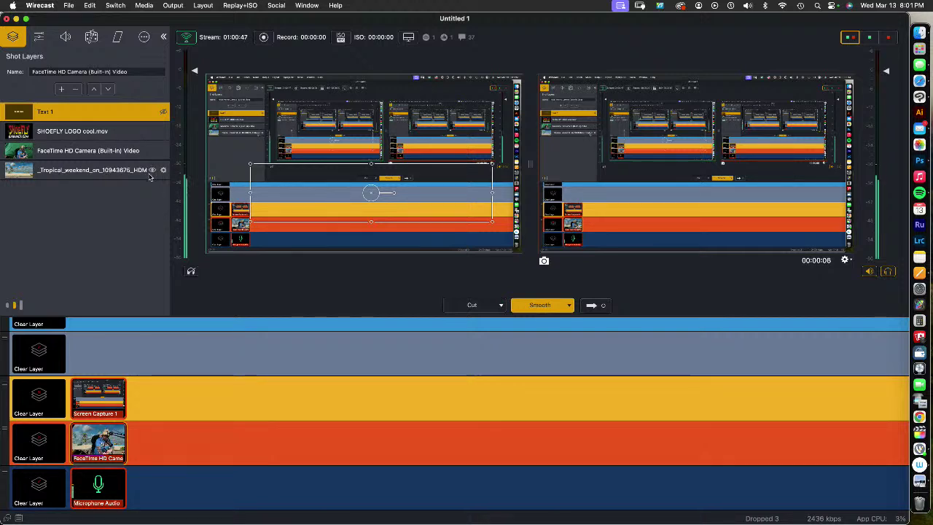
pyautogui.click(100, 401)
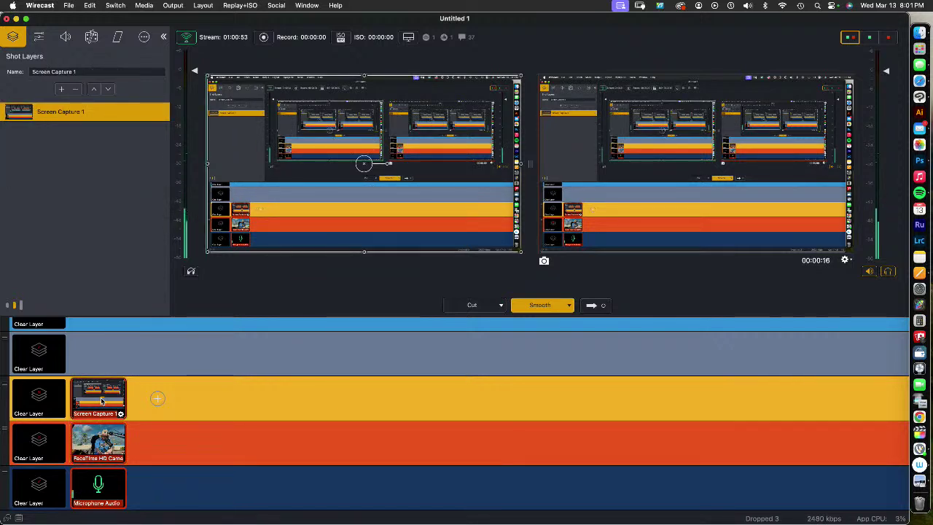
pyautogui.click(152, 110)
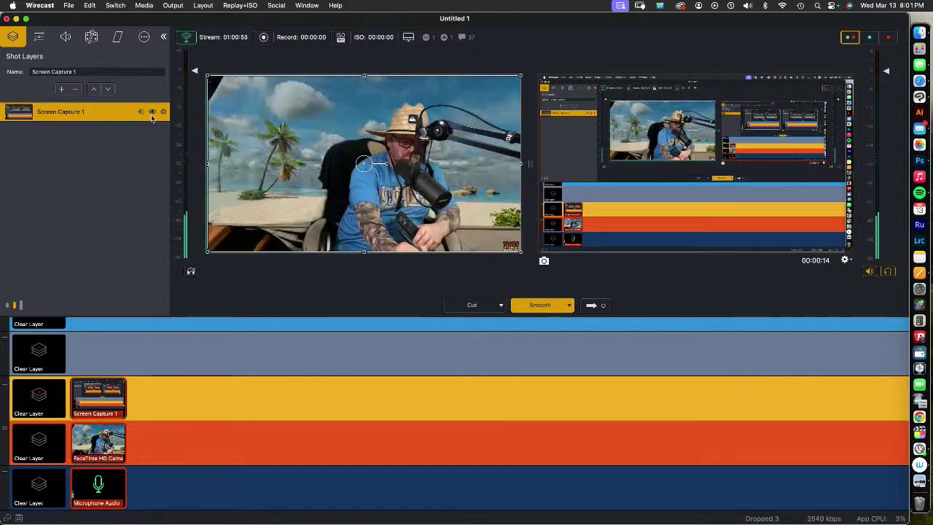
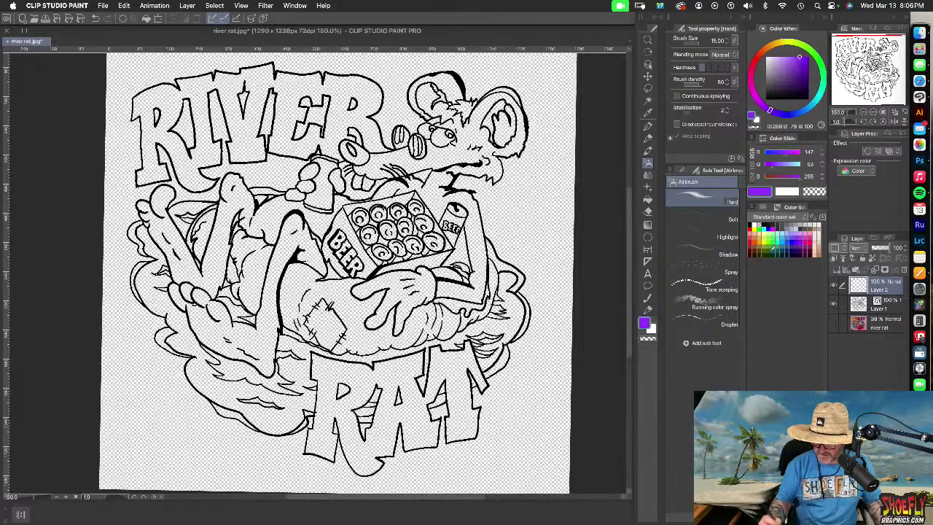
# Select the tube sections around the patch and between the rat's legs with Auto select referring to all layers, and switch to the Hard airbrush
pyautogui.click(648, 101)
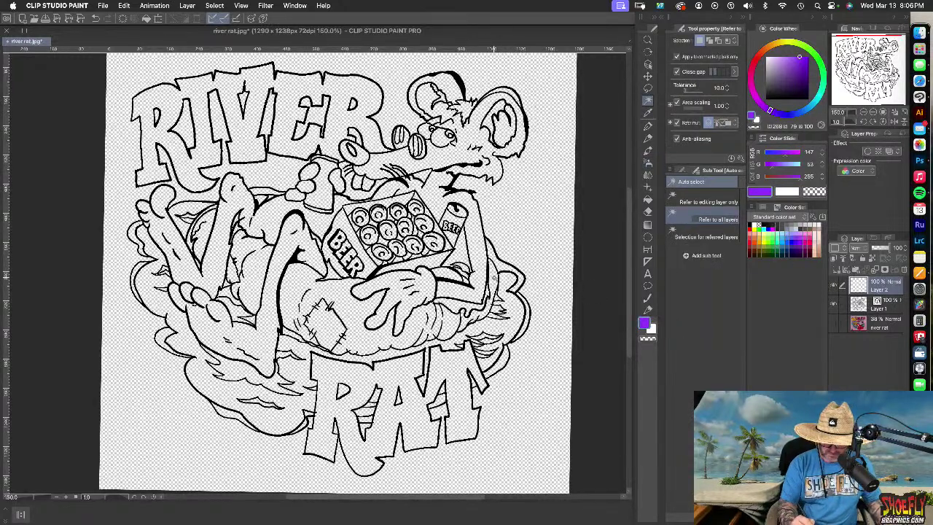
pyautogui.click(446, 353)
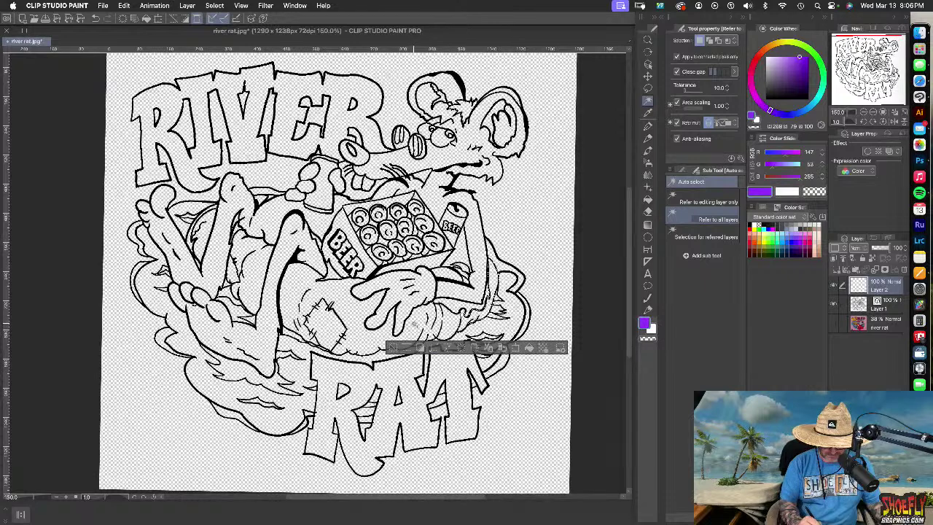
pyautogui.click(409, 337)
pyautogui.keyDown('shift'); pyautogui.click(250, 278); pyautogui.keyUp('shift')
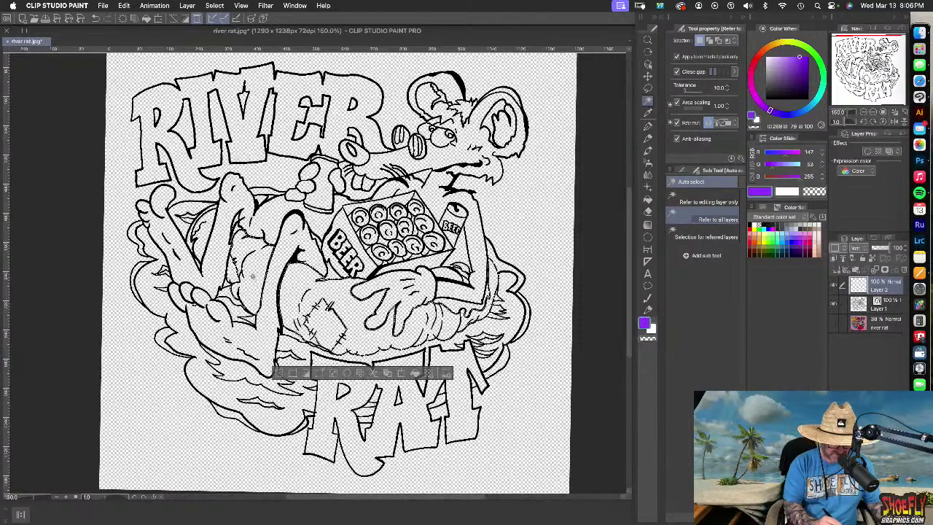
pyautogui.keyDown('shift'); pyautogui.click(204, 262); pyautogui.keyUp('shift')
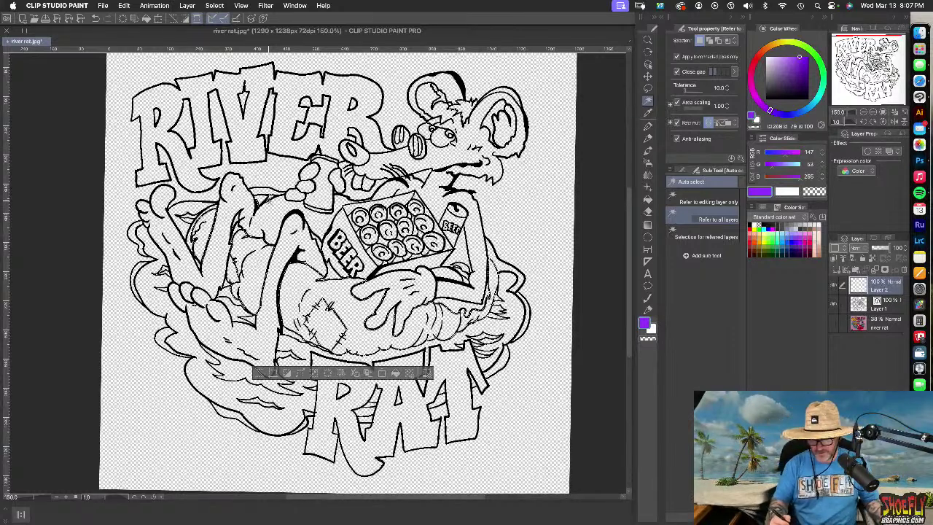
pyautogui.click(648, 162)
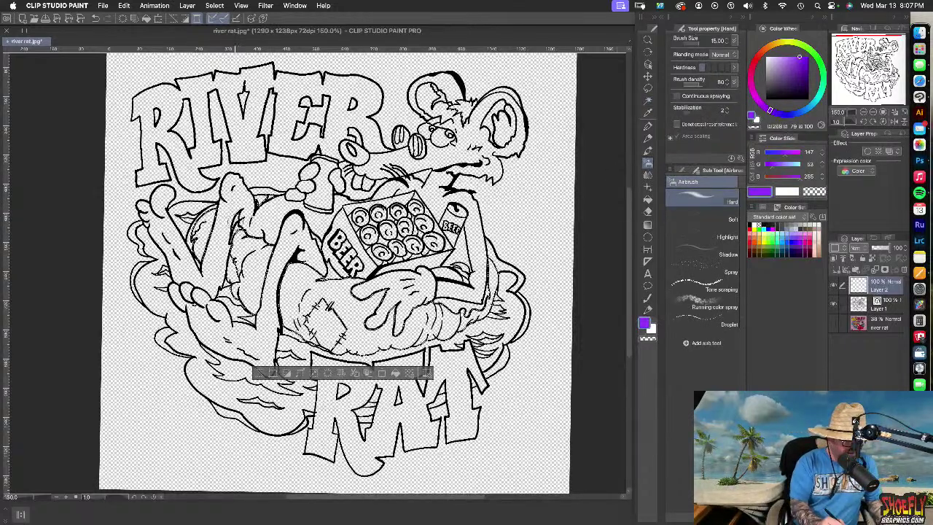
# Try to airbrush purple onto the tube beside the rat's leg on Layer 2, and undo the strokes
pyautogui.click(895, 307)
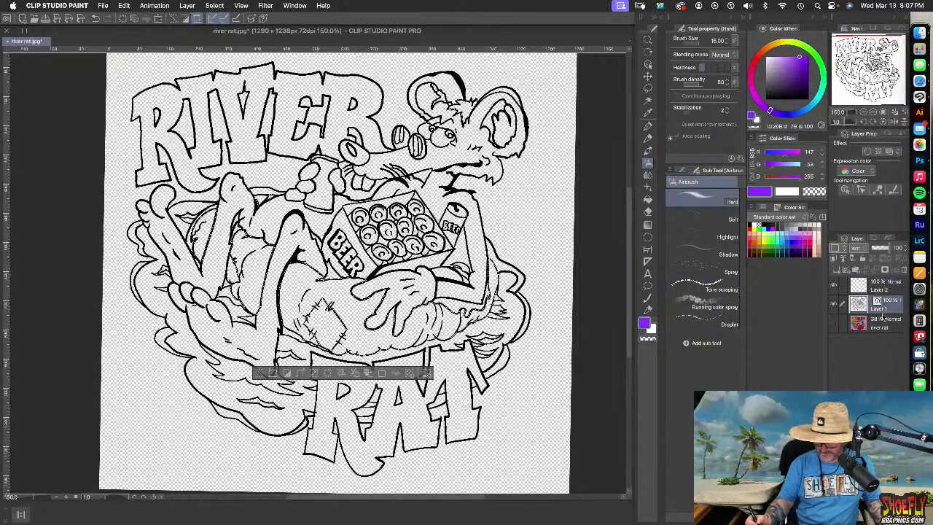
pyautogui.click(882, 295)
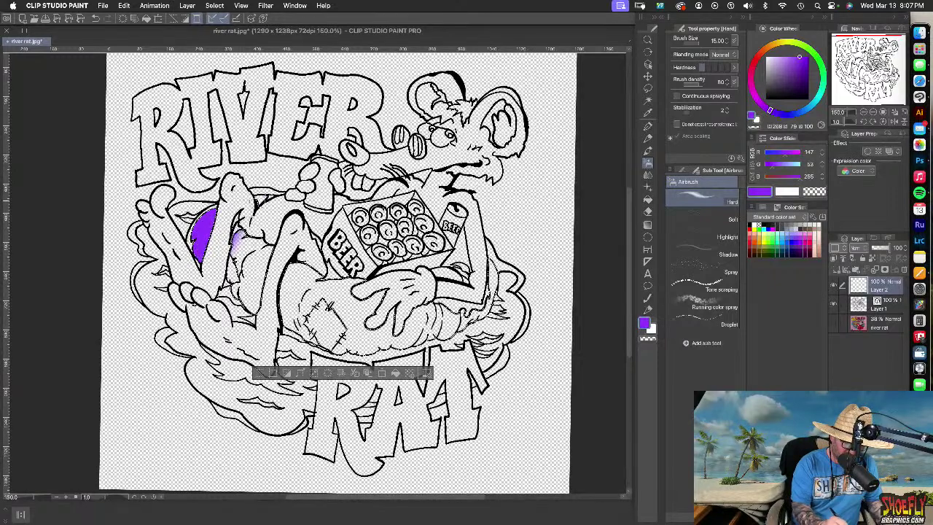
pyautogui.press('super+z')
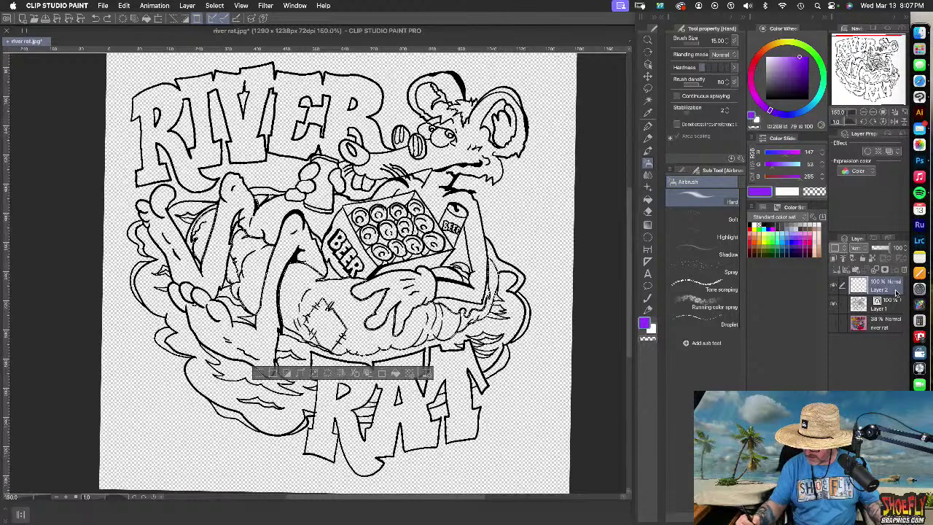
# Move Layer 2 beneath Layer 1 and cover the tube sections around the rat's legs in purple with the Hard airbrush
pyautogui.moveTo(896, 293); pyautogui.dragTo(897, 311)
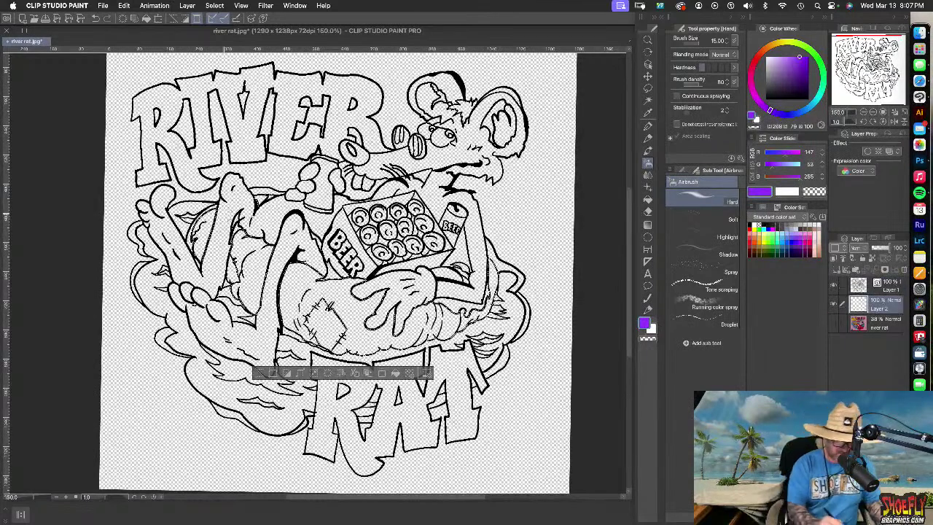
pyautogui.moveTo(208, 218); pyautogui.dragTo(200, 260)
pyautogui.moveTo(244, 233); pyautogui.dragTo(236, 251)
pyautogui.moveTo(257, 201); pyautogui.dragTo(268, 197)
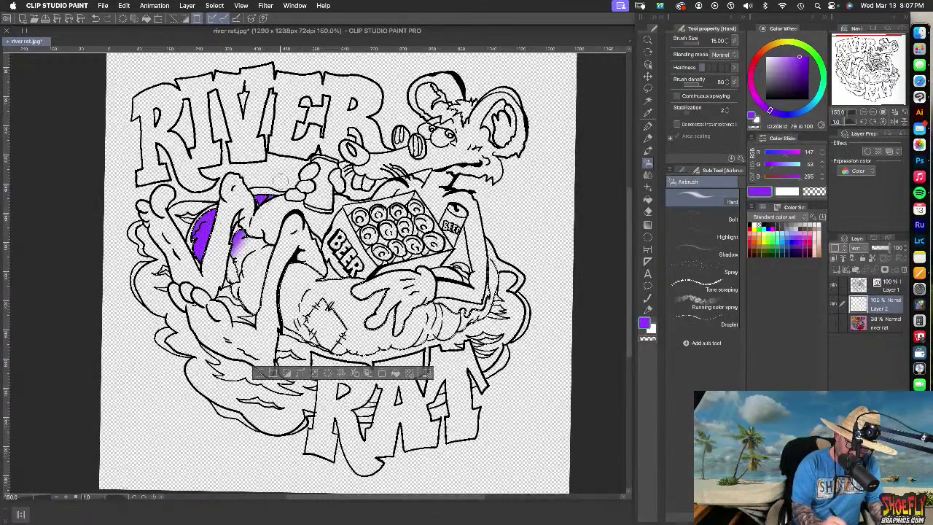
pyautogui.moveTo(264, 240); pyautogui.dragTo(245, 298)
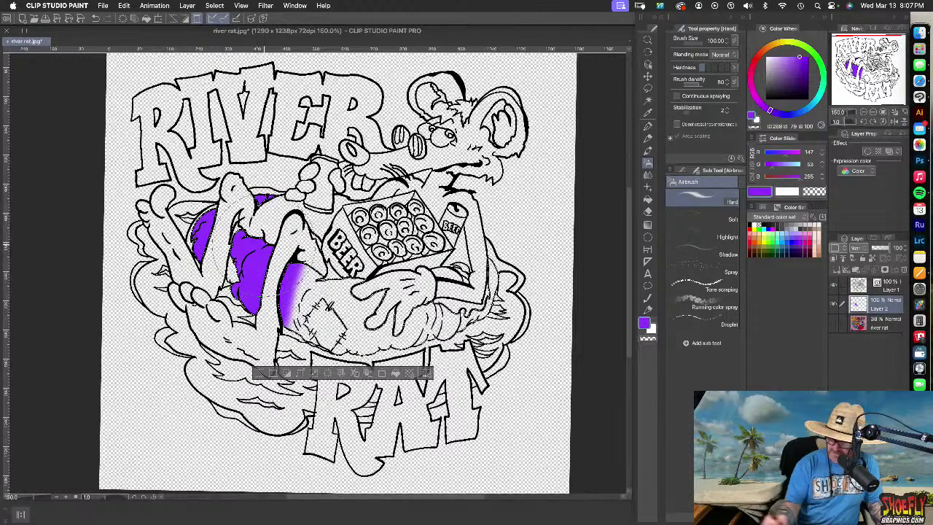
# Enlarge the Soft airbrush to size 80 and blend a purple fade across the tube around the patch
pyautogui.click(718, 218)
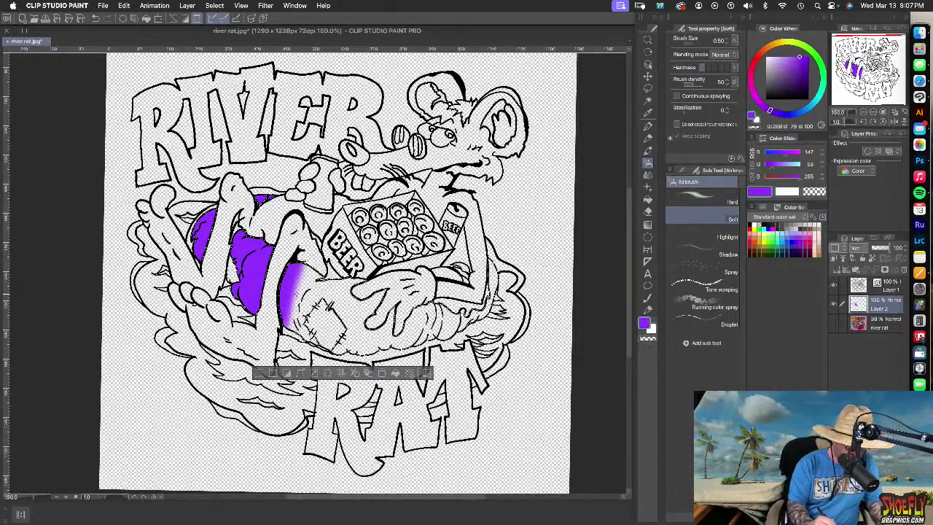
pyautogui.press(']')
pyautogui.press(']')
pyautogui.press(']')
pyautogui.press(']')
pyautogui.press(']')
pyautogui.press(']')
pyautogui.press(']')
pyautogui.press(']')
pyautogui.press(']')
pyautogui.press(']')
pyautogui.press(']')
pyautogui.press(']')
pyautogui.press(']')
pyautogui.press(']')
pyautogui.press(']')
pyautogui.press(']')
pyautogui.press(']')
pyautogui.press(']')
pyautogui.press(']')
pyautogui.press(']')
pyautogui.moveTo(295, 281); pyautogui.dragTo(329, 328)
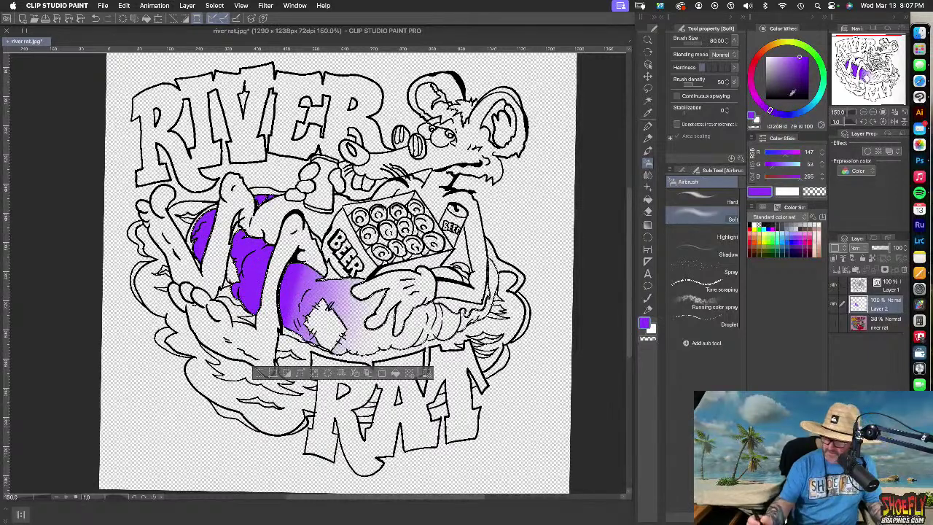
# Pick magenta (RGB 255, 0, 251) and airbrush it over the tube from beneath the rat's elbow across the patch area to the leg
pyautogui.click(756, 98)
pyautogui.moveTo(796, 74); pyautogui.dragTo(811, 55)
pyautogui.moveTo(500, 266)
pyautogui.mouseDown()
pyautogui.moveTo(474, 315)
pyautogui.moveTo(430, 331)
pyautogui.mouseUp()
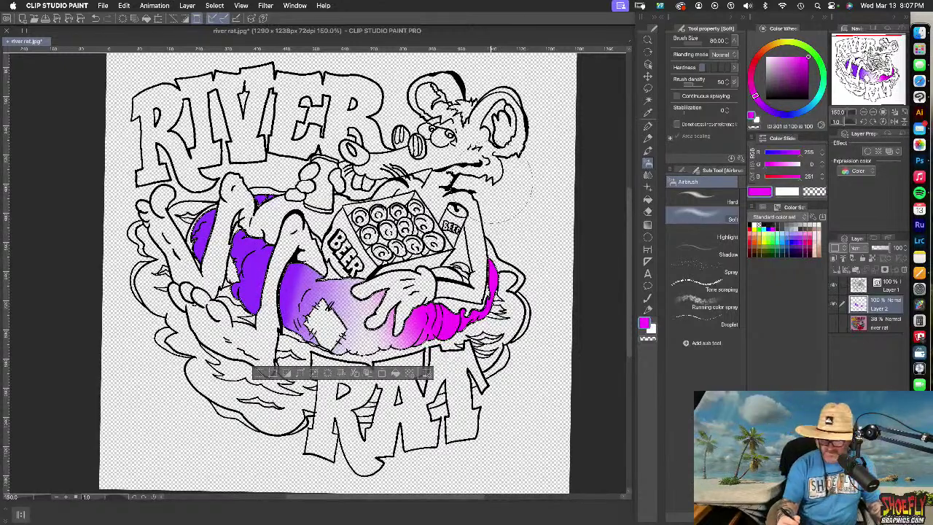
pyautogui.moveTo(369, 306)
pyautogui.mouseDown()
pyautogui.moveTo(394, 328)
pyautogui.moveTo(310, 299)
pyautogui.mouseUp()
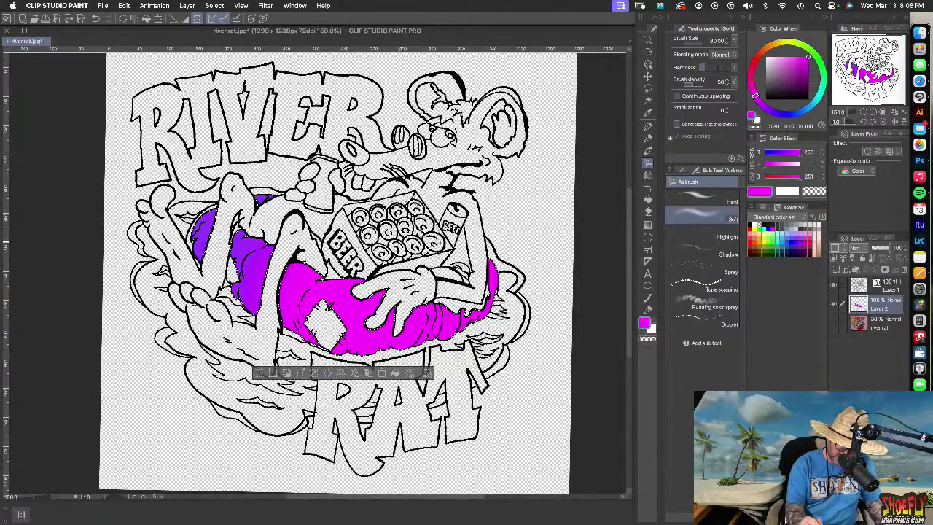
# Clear the selection around the tube sections and close the on-screen keypad
pyautogui.press('r')
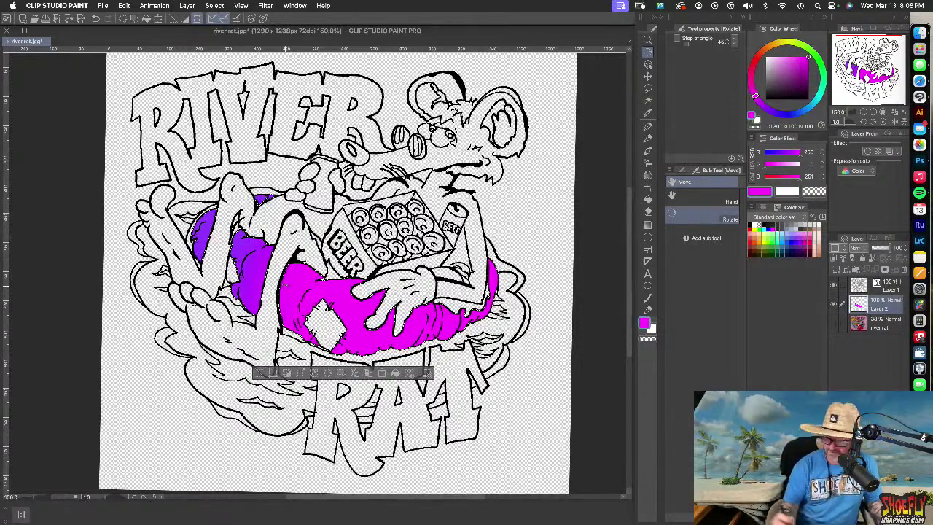
pyautogui.click(839, 369)
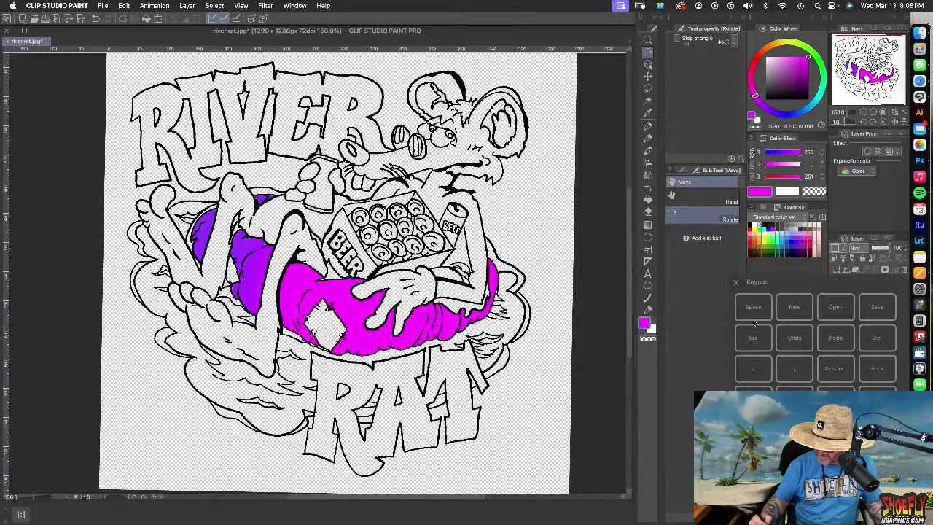
pyautogui.click(736, 282)
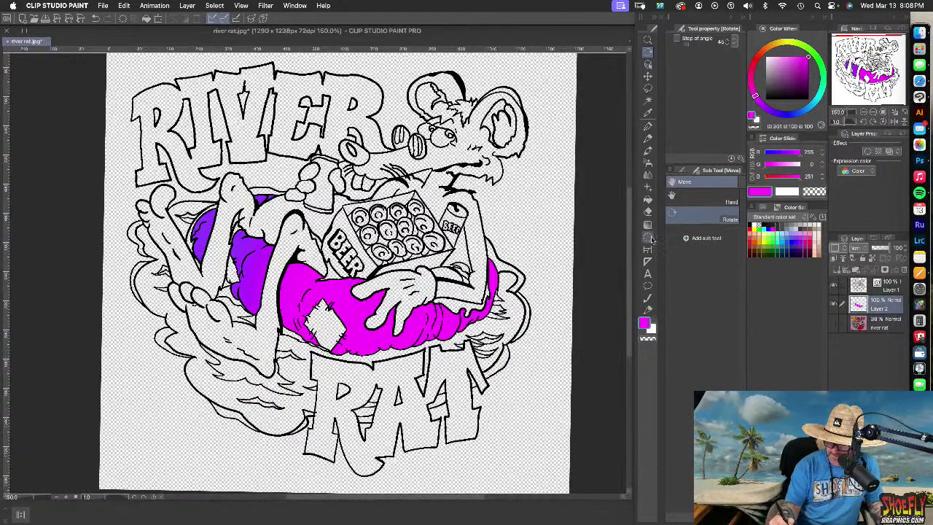
# Fill the rat's hand resting on the tube with white
pyautogui.click(648, 200)
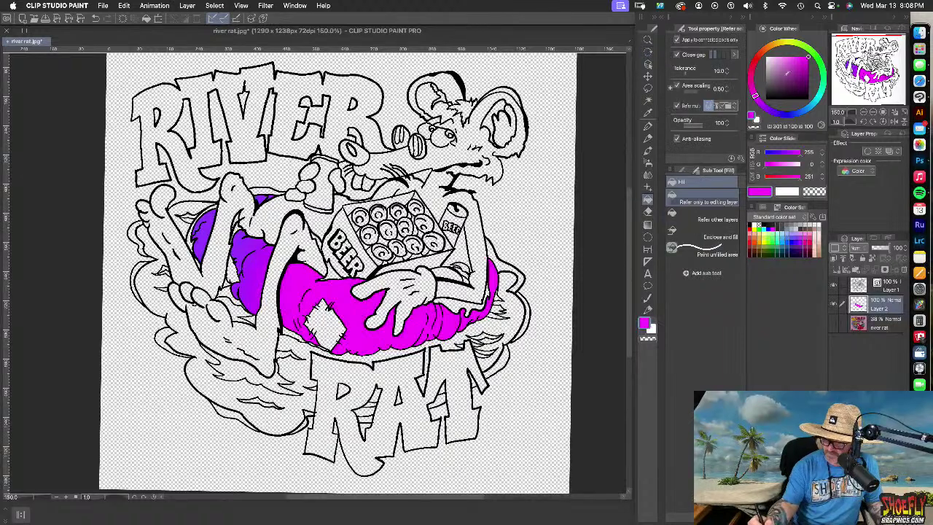
pyautogui.moveTo(789, 74); pyautogui.dragTo(764, 40)
pyautogui.click(427, 279)
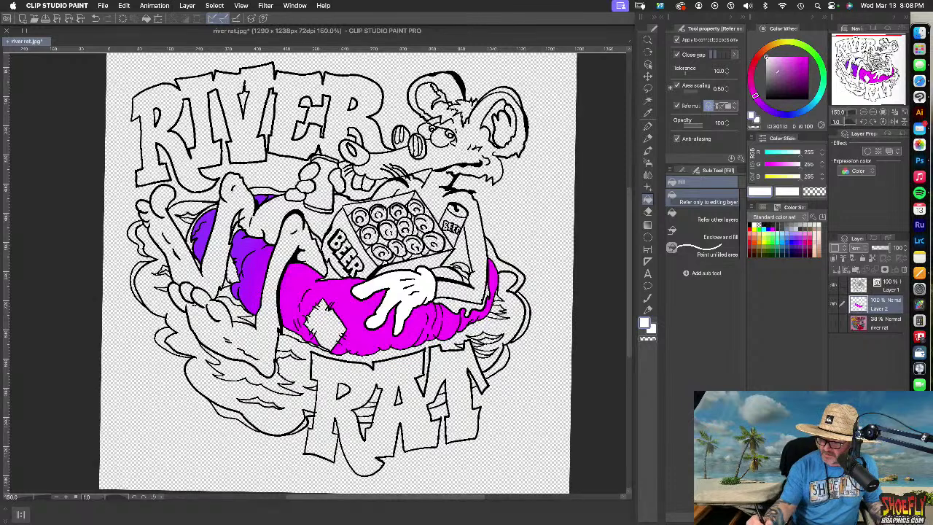
# Try to fill the rat's arm with light grey (RGB 204, 203, 204), and undo the fill
pyautogui.click(773, 75)
pyautogui.click(774, 71)
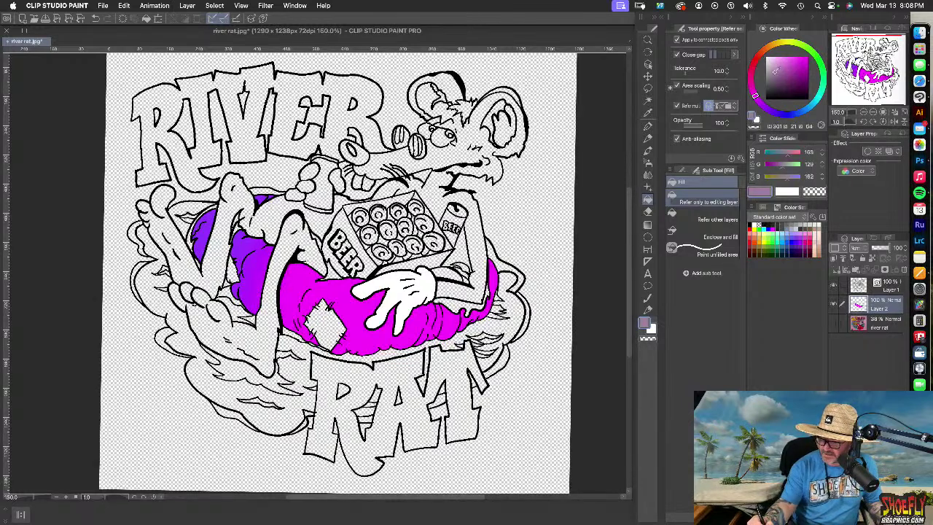
pyautogui.moveTo(774, 71)
pyautogui.mouseDown()
pyautogui.moveTo(783, 65)
pyautogui.moveTo(766, 64)
pyautogui.mouseUp()
pyautogui.click(478, 238)
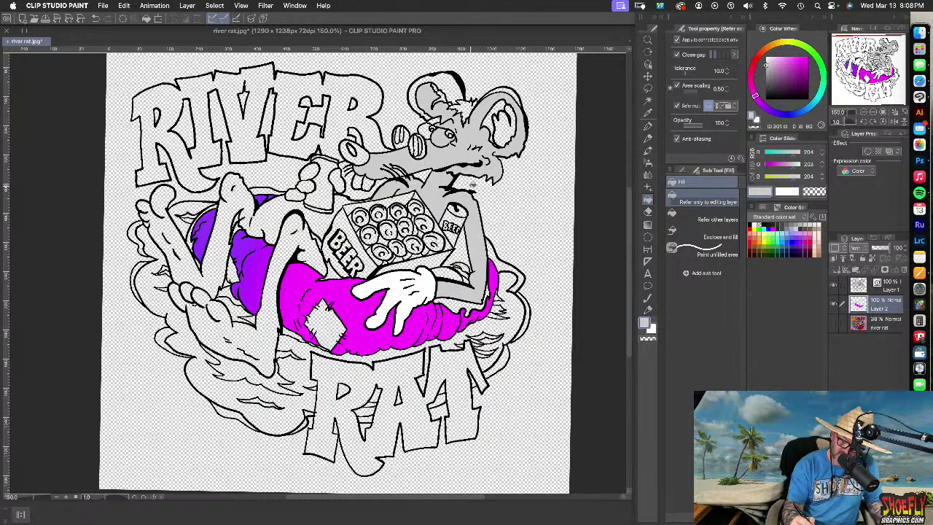
pyautogui.press('super+z')
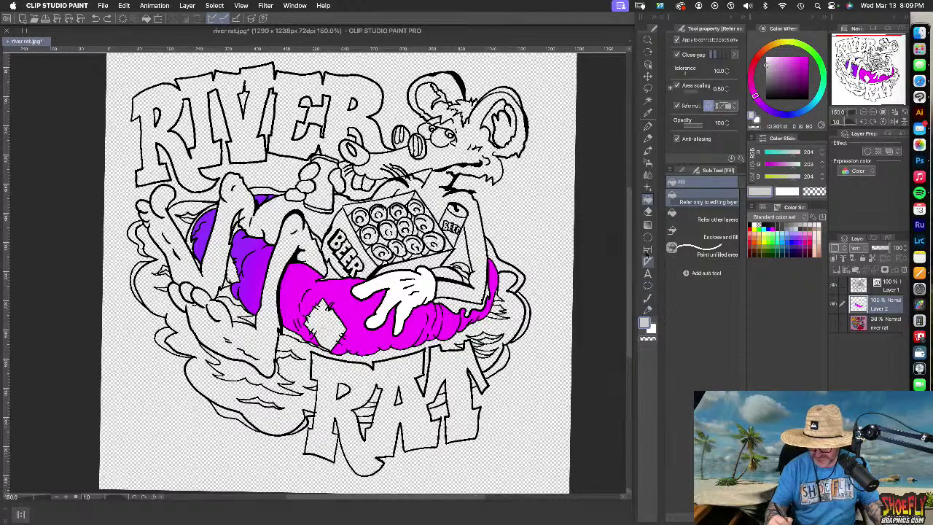
# Fill the shadow shapes inside the rat's ears and the pupil of its eye with black
pyautogui.click(648, 311)
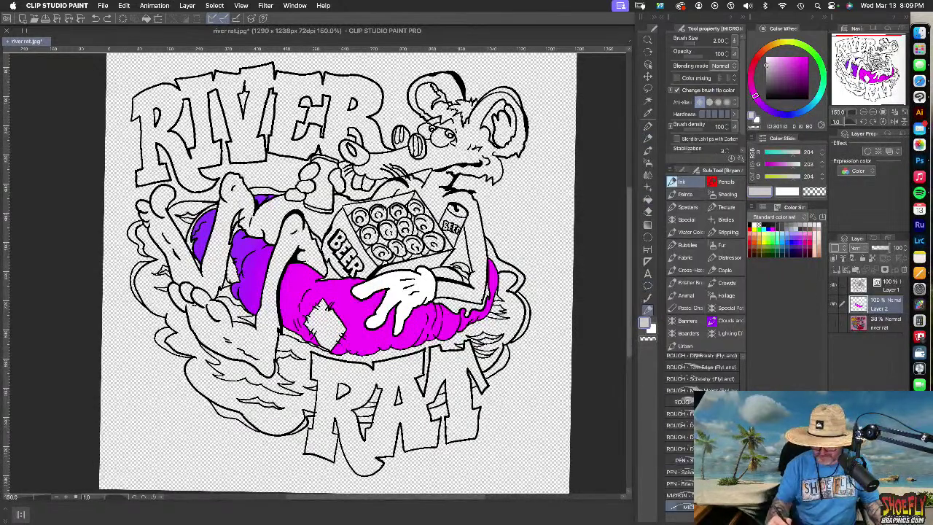
pyautogui.click(766, 98)
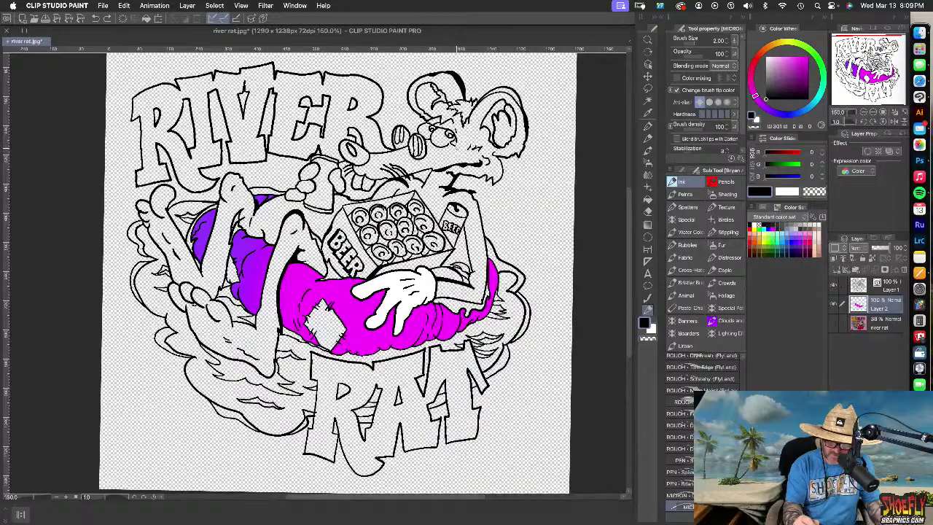
pyautogui.scroll(8, 455, 149)
pyautogui.moveTo(469, 139); pyautogui.dragTo(572, 266)
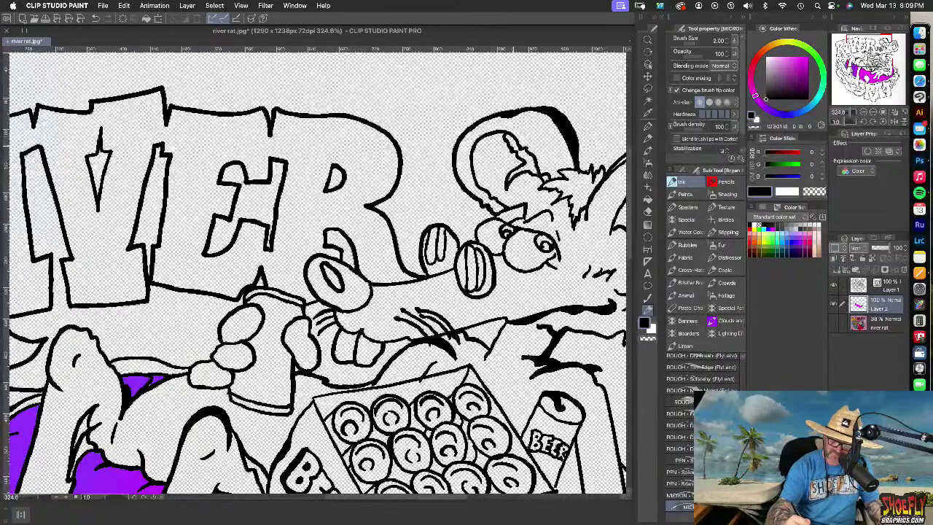
pyautogui.click(647, 199)
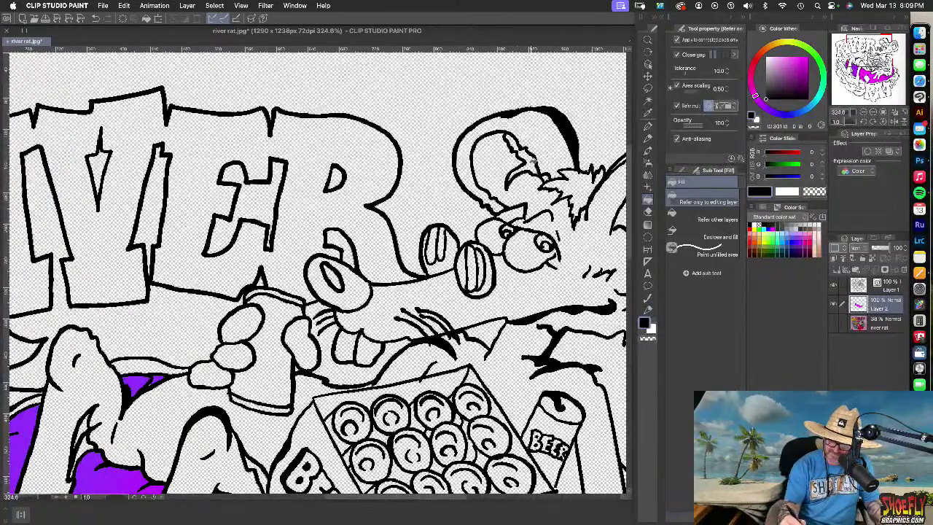
pyautogui.hscroll(5, 523, 153)
pyautogui.click(494, 209)
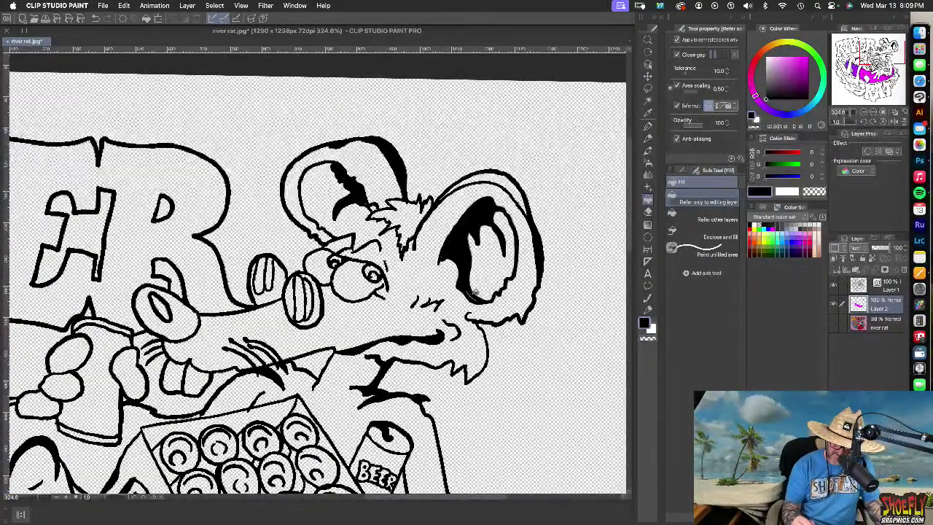
pyautogui.scroll(-5, 314, 269)
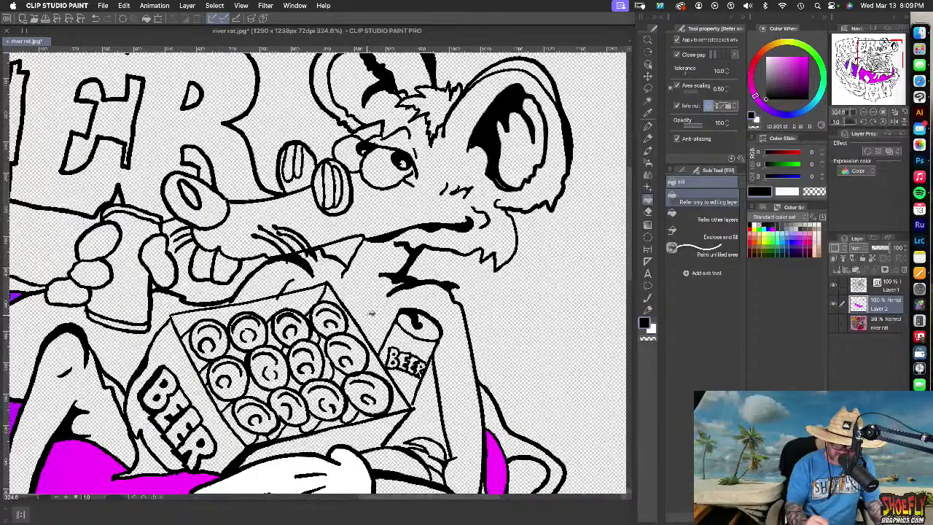
# Fill the stitched patch on the tube with white
pyautogui.moveTo(316, 379); pyautogui.dragTo(511, 242)
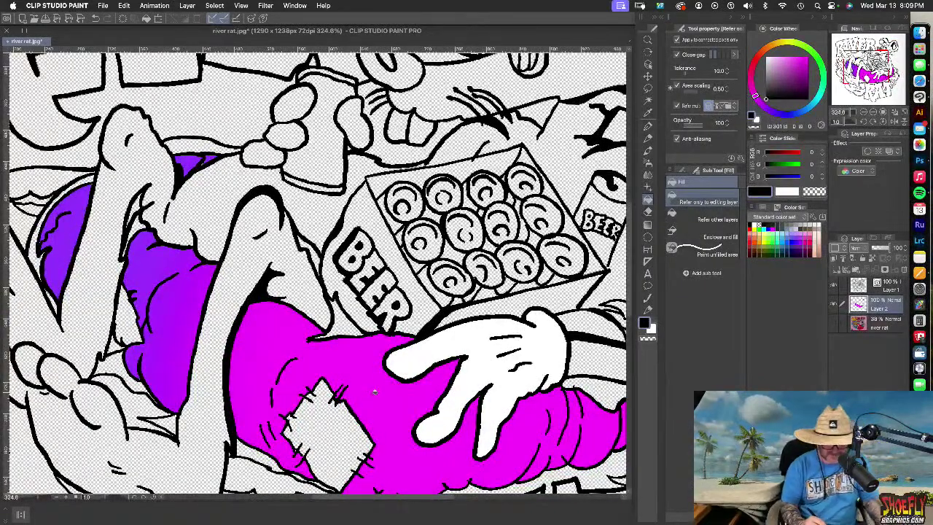
pyautogui.moveTo(390, 414); pyautogui.dragTo(528, 259)
pyautogui.press('x')
pyautogui.click(463, 265)
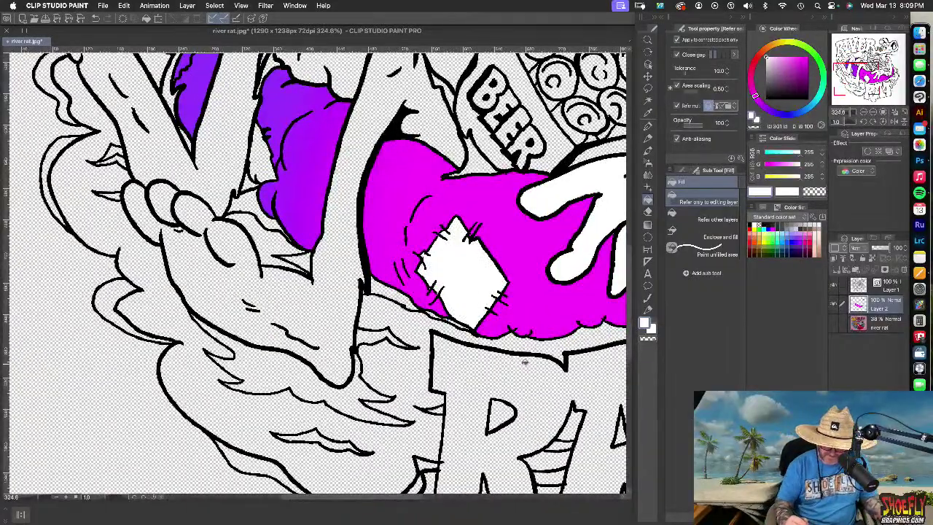
# Fill the RAT lettering and the water around the tube with white
pyautogui.moveTo(546, 306); pyautogui.dragTo(408, 407)
pyautogui.click(575, 415)
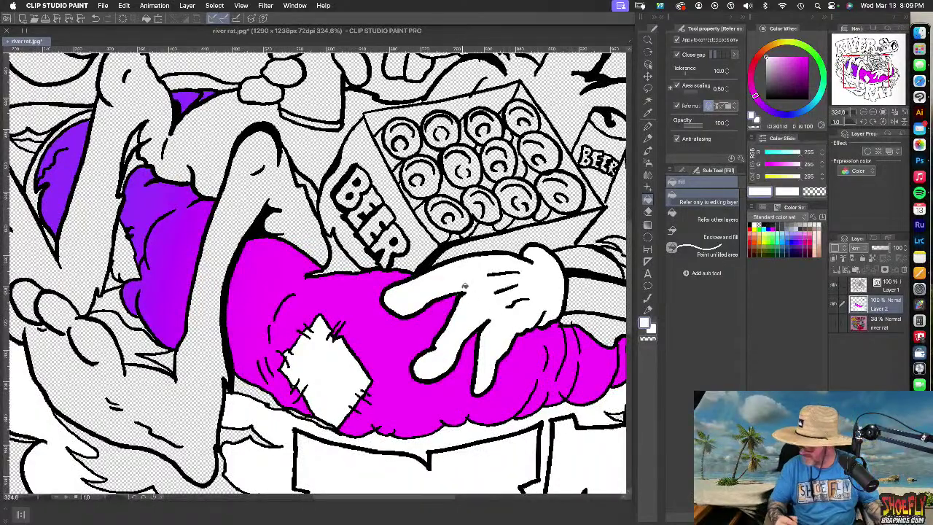
pyautogui.hscroll(5, 438, 306)
pyautogui.scroll(-2, 437, 306)
pyautogui.moveTo(381, 343); pyautogui.dragTo(380, 367)
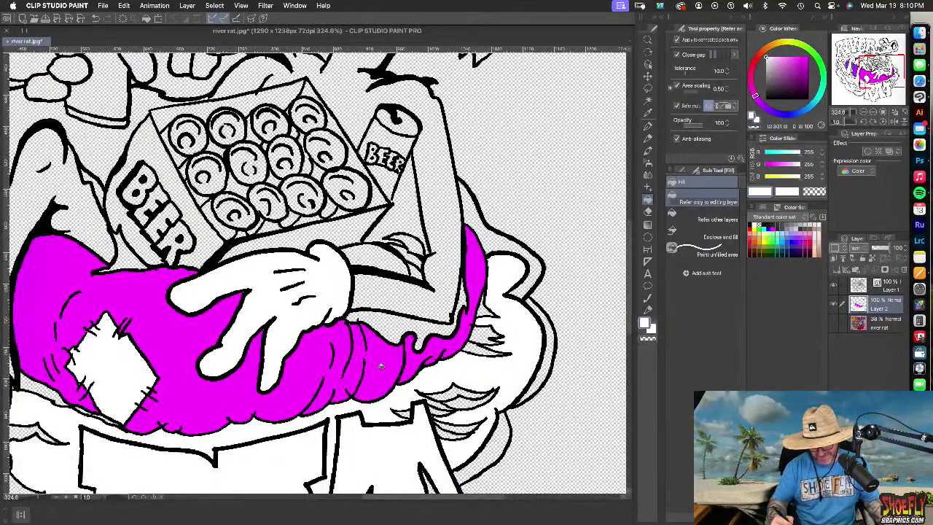
pyautogui.scroll(-6, 604, 330)
pyautogui.hscroll(-2, 605, 329)
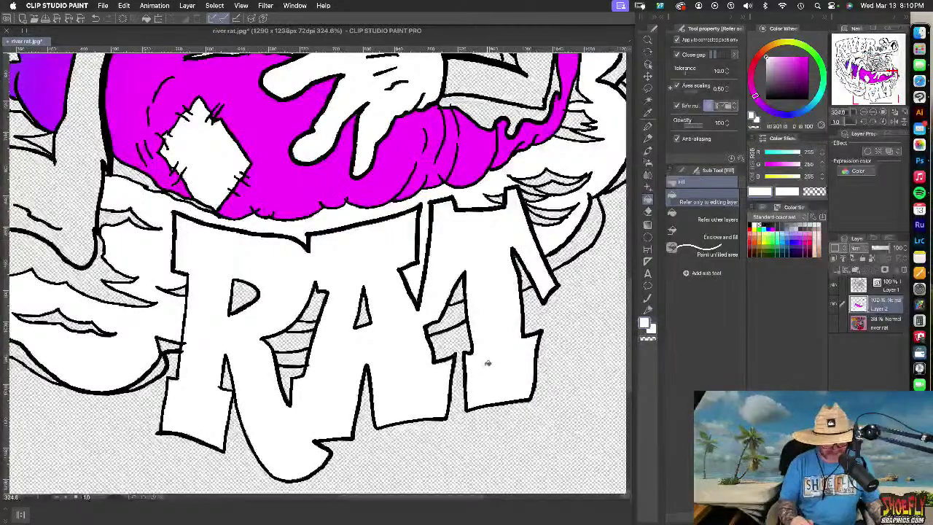
# Fill the gaps between the rat's legs and the gap between the beer case and the tube with black
pyautogui.moveTo(215, 204); pyautogui.dragTo(429, 388)
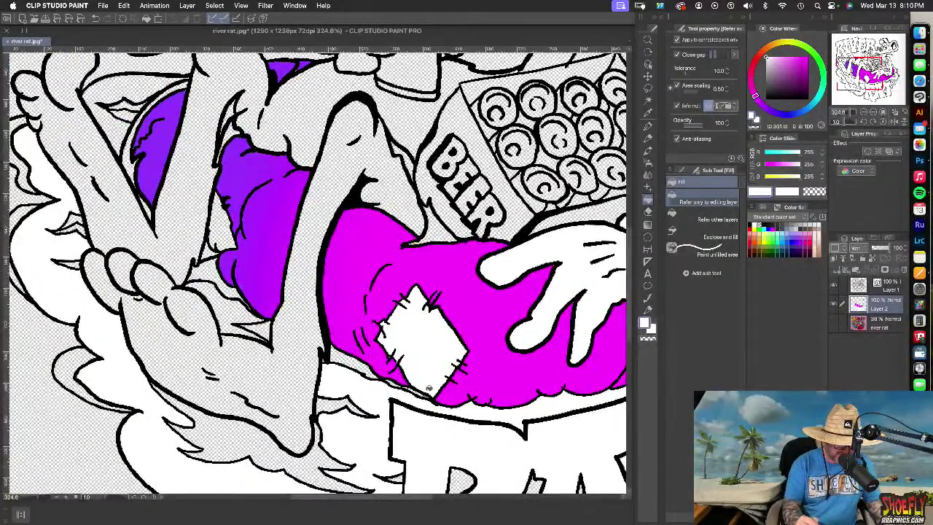
pyautogui.scroll(3, 430, 212)
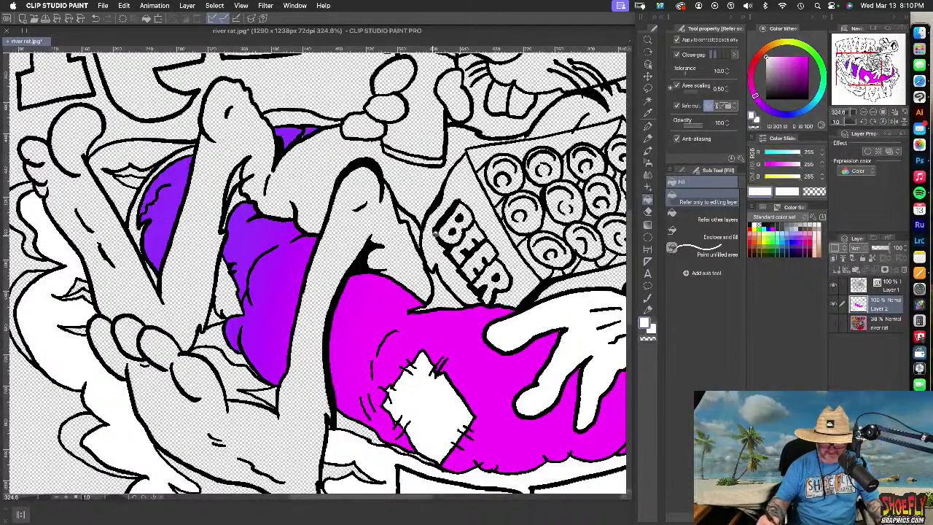
pyautogui.click(766, 98)
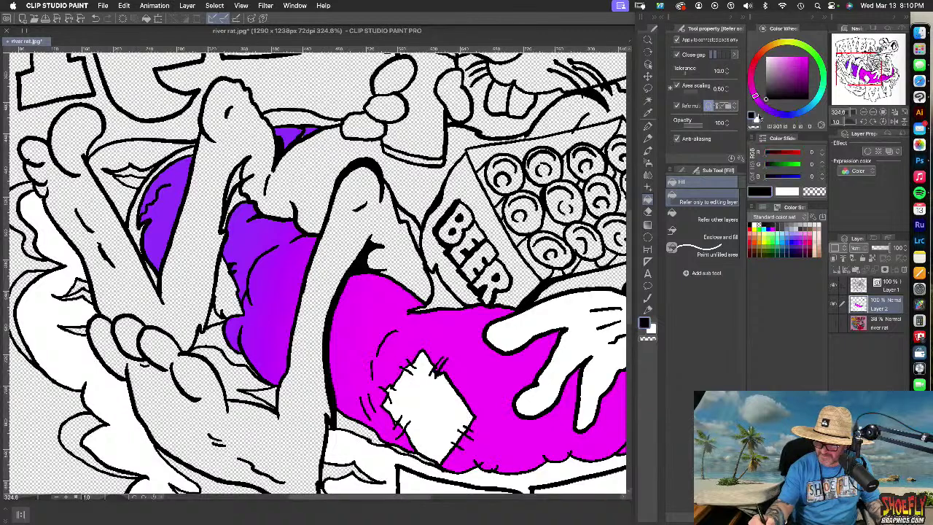
pyautogui.click(228, 285)
pyautogui.moveTo(219, 315); pyautogui.dragTo(220, 321)
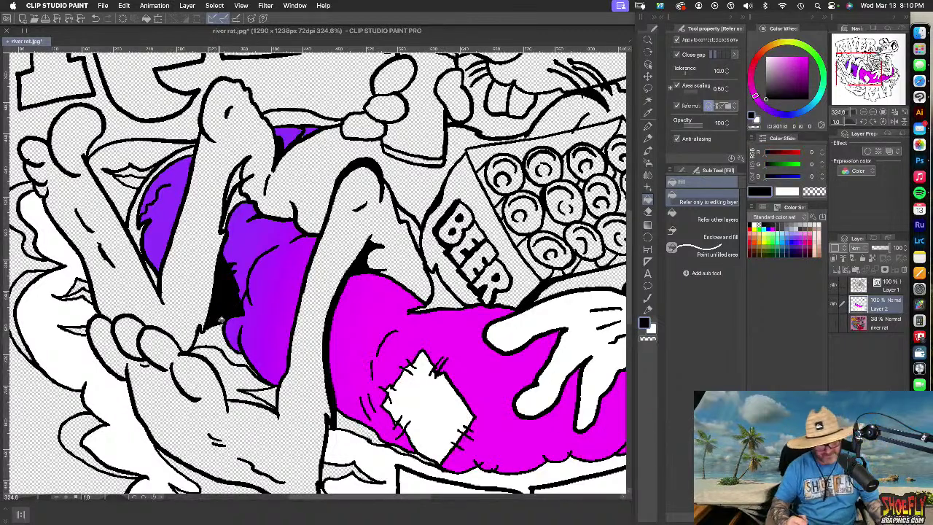
pyautogui.moveTo(241, 196); pyautogui.dragTo(241, 182)
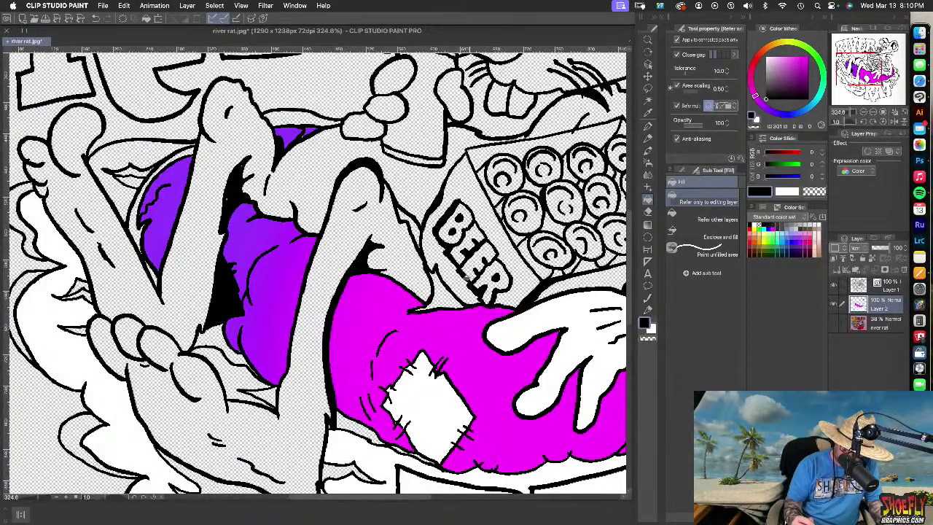
pyautogui.click(445, 298)
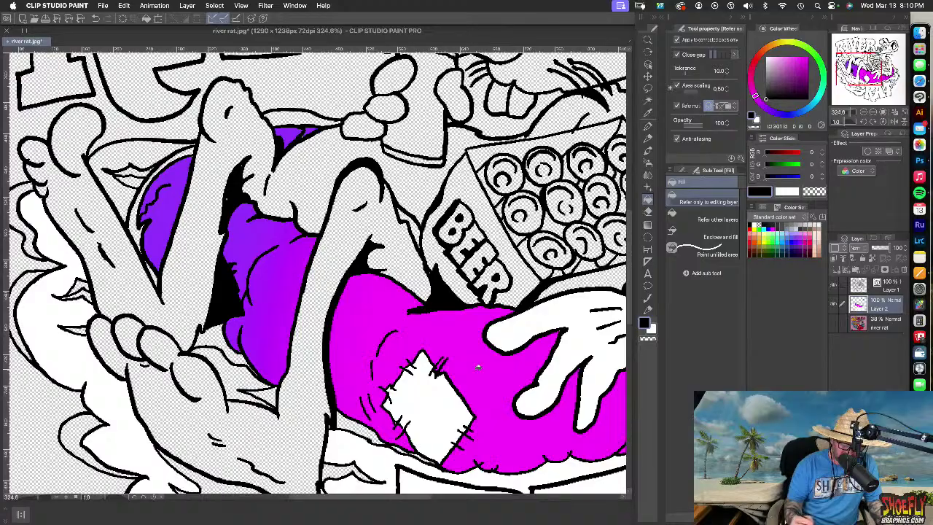
# Fill the shadow area on the tube beneath the rat's forearm and elbow with black
pyautogui.scroll(-5, 478, 368)
pyautogui.hscroll(5, 477, 369)
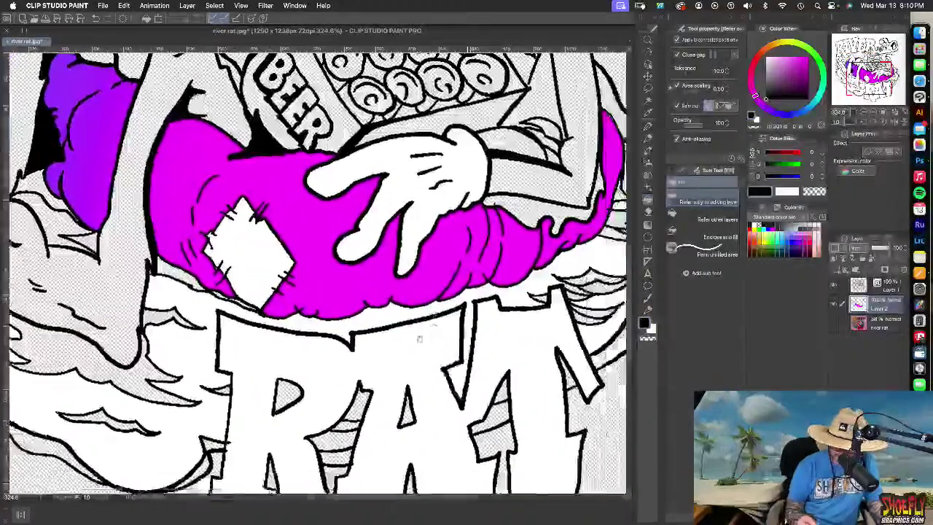
pyautogui.moveTo(420, 339); pyautogui.dragTo(288, 407)
pyautogui.moveTo(524, 268); pyautogui.dragTo(515, 311)
pyautogui.click(457, 301)
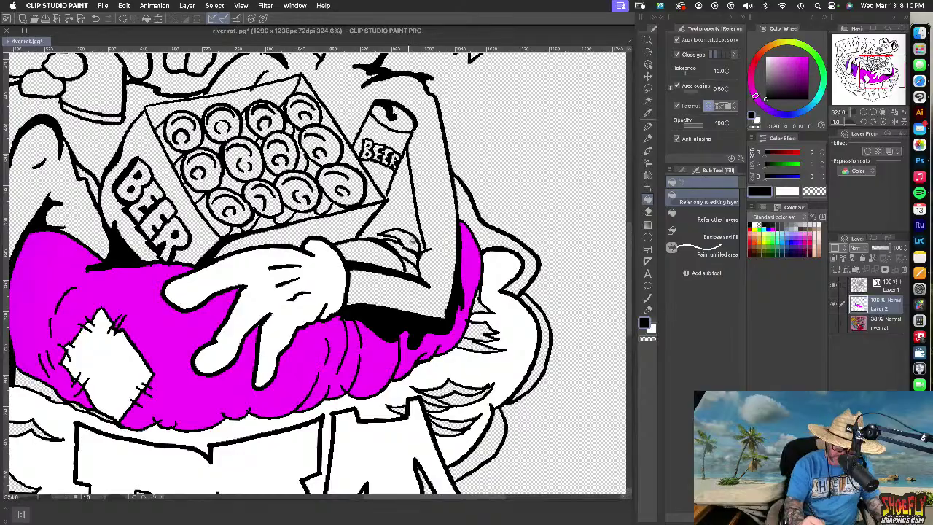
# Sample the tube's magenta and fill the triangular gap between the beer can, case and bent arm with it
pyautogui.moveTo(448, 290); pyautogui.dragTo(553, 397)
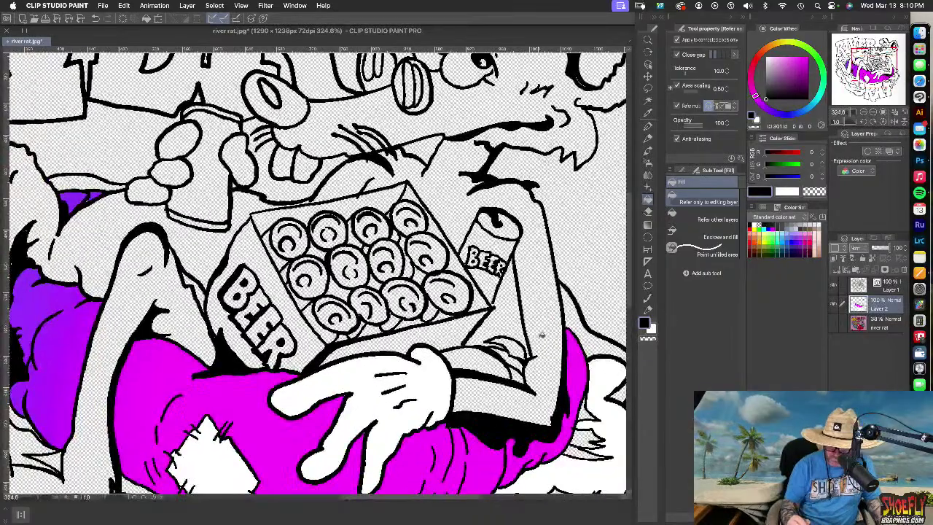
pyautogui.moveTo(548, 181); pyautogui.dragTo(528, 228)
pyautogui.scroll(-5, 564, 283)
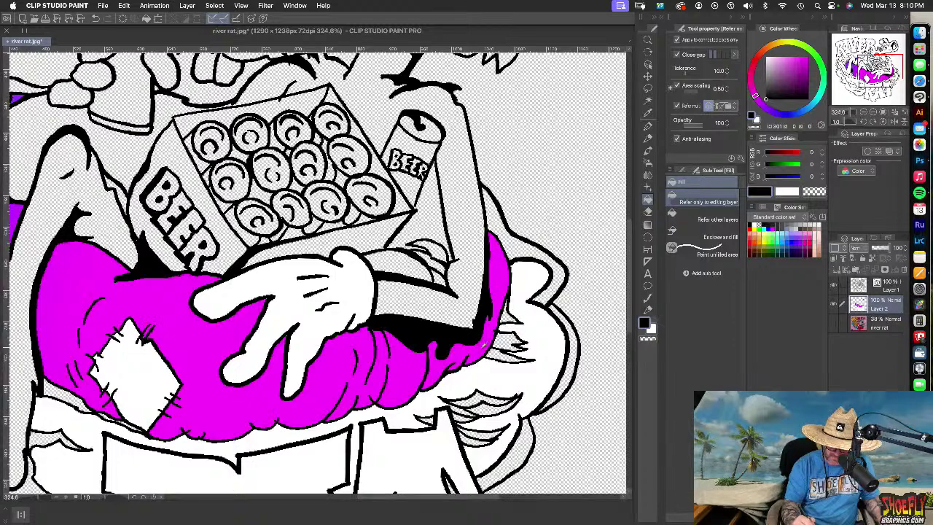
pyautogui.keyDown('alt'); pyautogui.click(478, 335); pyautogui.keyUp('alt')
pyautogui.click(441, 225)
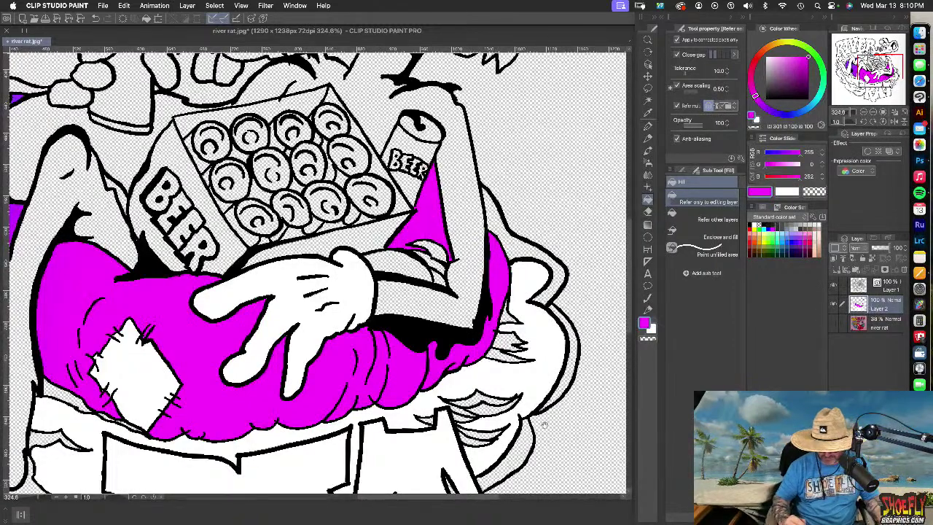
# Pick light blue (RGB 53, 160, 255) and fill the water around the tube with it
pyautogui.scroll(-5, 474, 285)
pyautogui.hscroll(-6, 498, 409)
pyautogui.scroll(2, 498, 410)
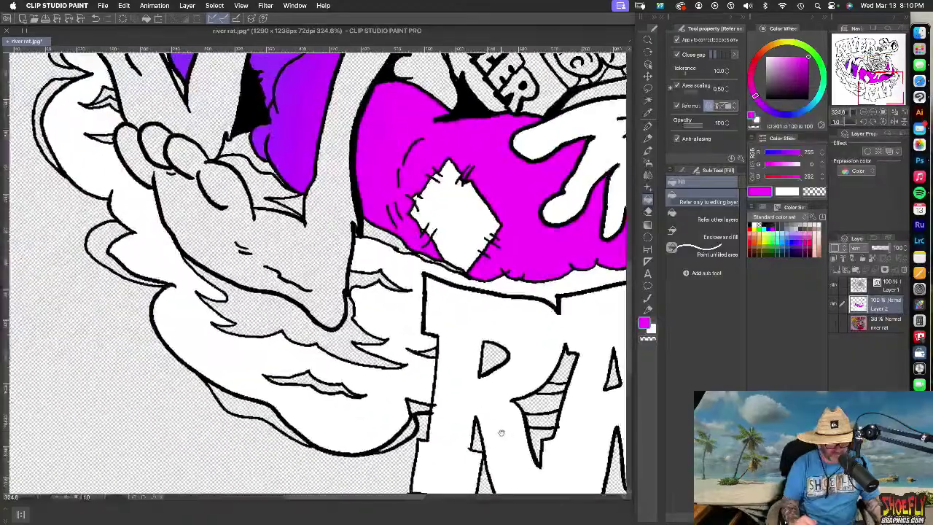
pyautogui.scroll(-10, 498, 410)
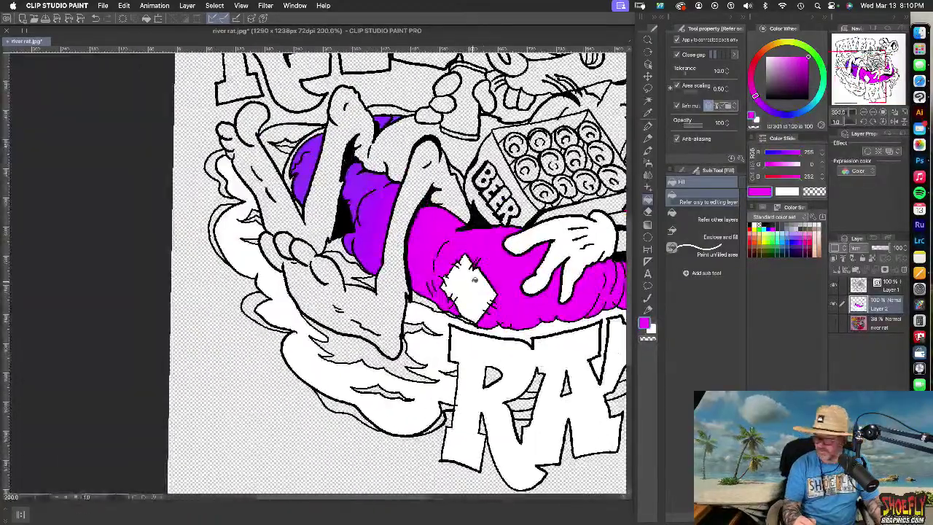
pyautogui.scroll(2, 476, 281)
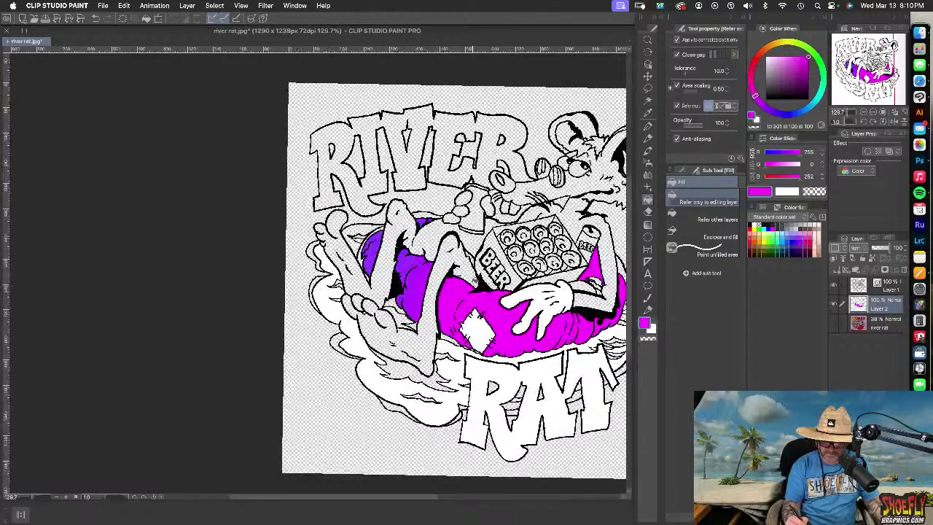
pyautogui.hscroll(3, 475, 281)
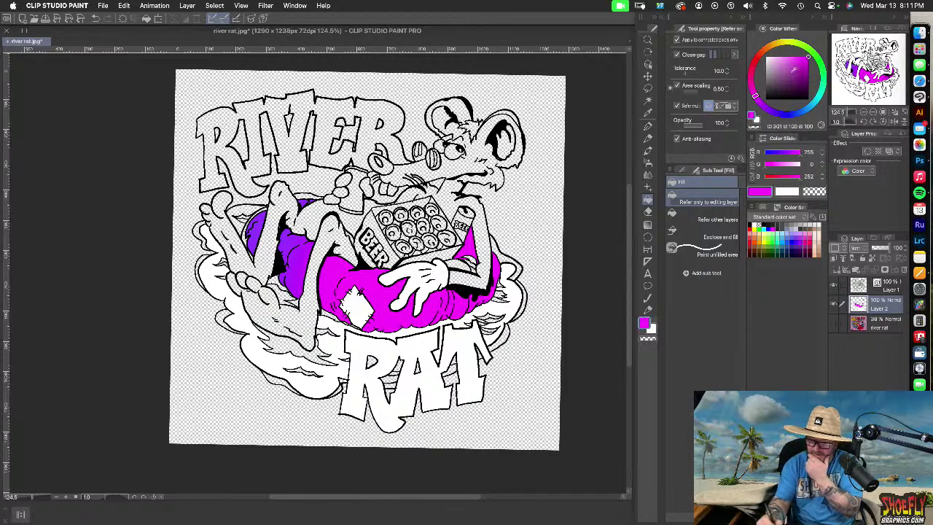
pyautogui.moveTo(815, 108)
pyautogui.mouseDown()
pyautogui.moveTo(818, 97)
pyautogui.moveTo(807, 109)
pyautogui.mouseUp()
pyautogui.moveTo(802, 70); pyautogui.dragTo(808, 40)
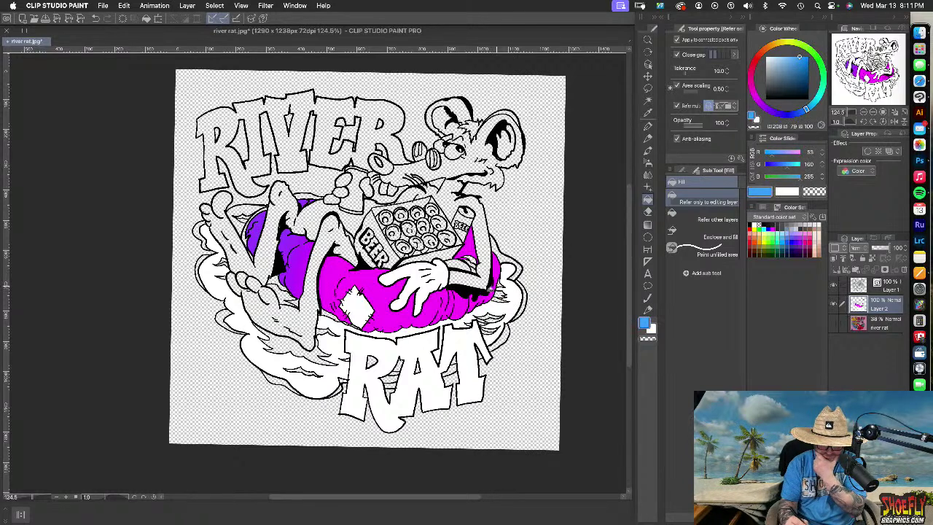
pyautogui.click(332, 351)
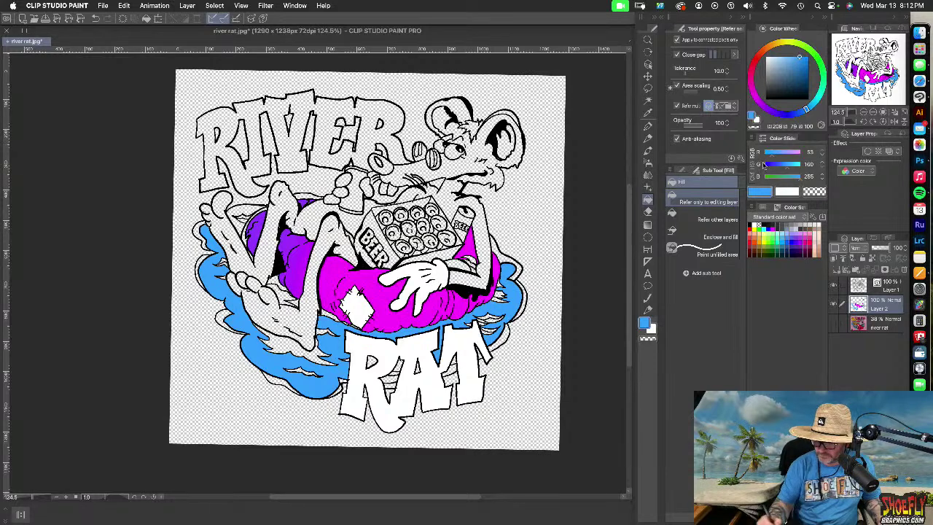
# Fill the rat's head, arm, body, legs and feet with a medium grey
pyautogui.click(774, 75)
pyautogui.moveTo(775, 74); pyautogui.dragTo(767, 75)
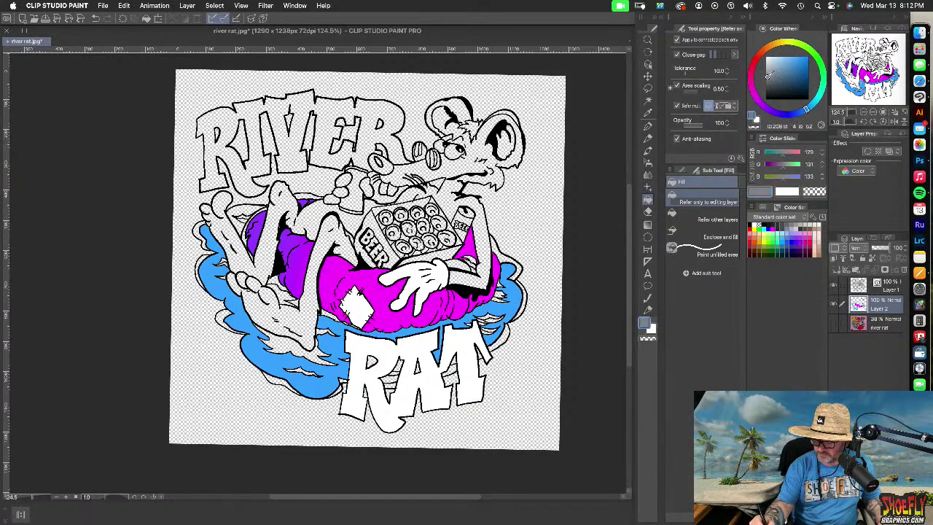
pyautogui.click(482, 146)
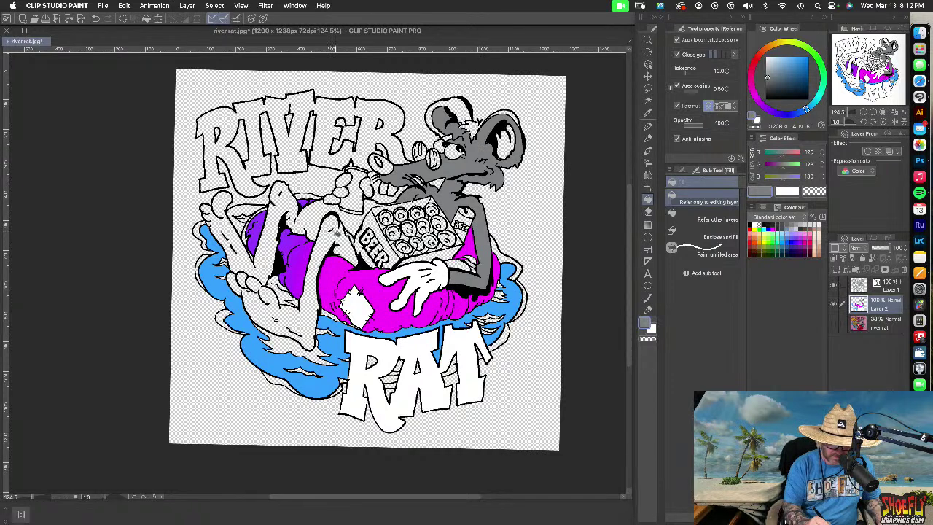
pyautogui.click(326, 242)
pyautogui.click(265, 250)
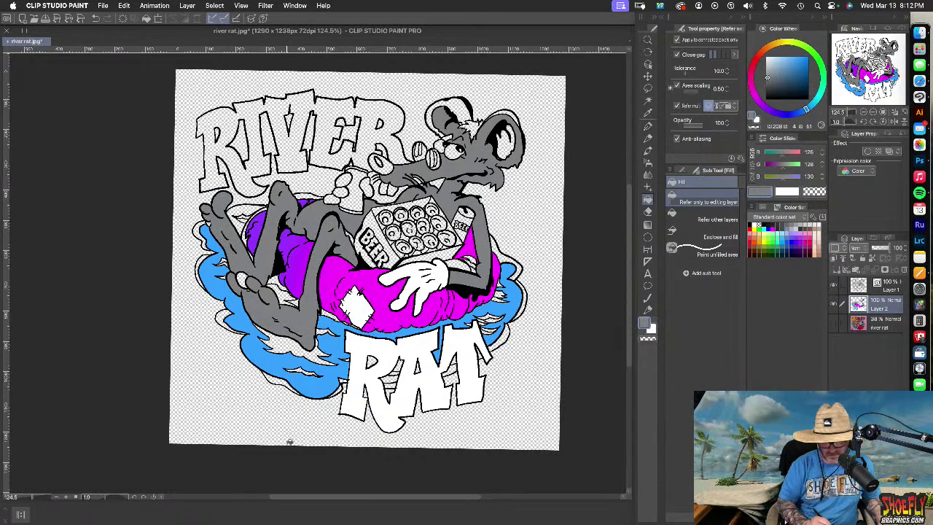
# Pick a lighter grey (RGB 167, 169, 171) and refill the rat's legs, body, head and ears with it
pyautogui.click(768, 72)
pyautogui.click(767, 70)
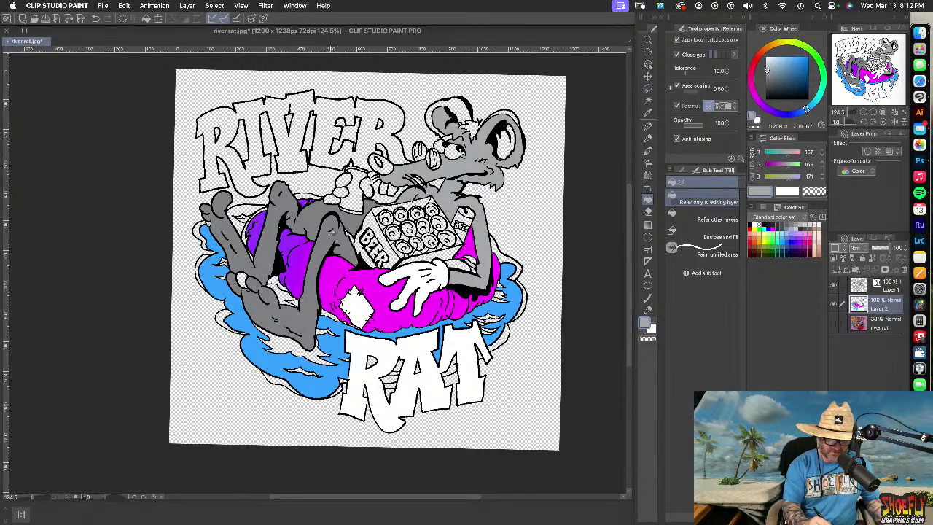
pyautogui.click(329, 240)
pyautogui.click(317, 217)
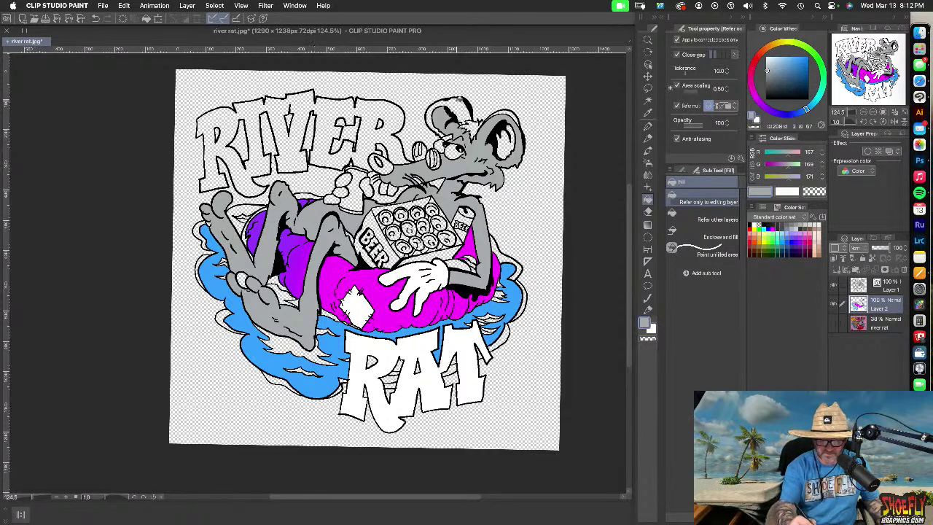
pyautogui.click(460, 102)
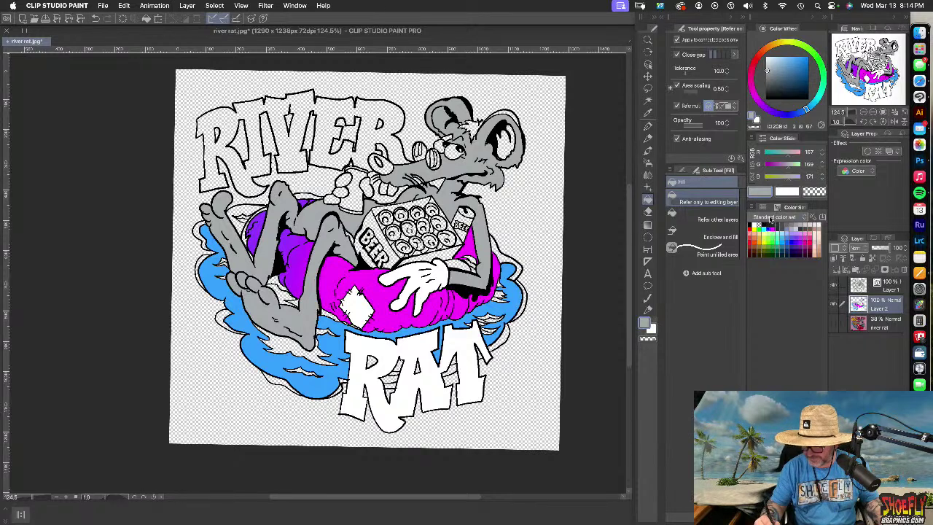
# Select the RIVER lettering and colour it with the Soft airbrush at size 80, yellow across the top fading into red at the base
pyautogui.click(795, 45)
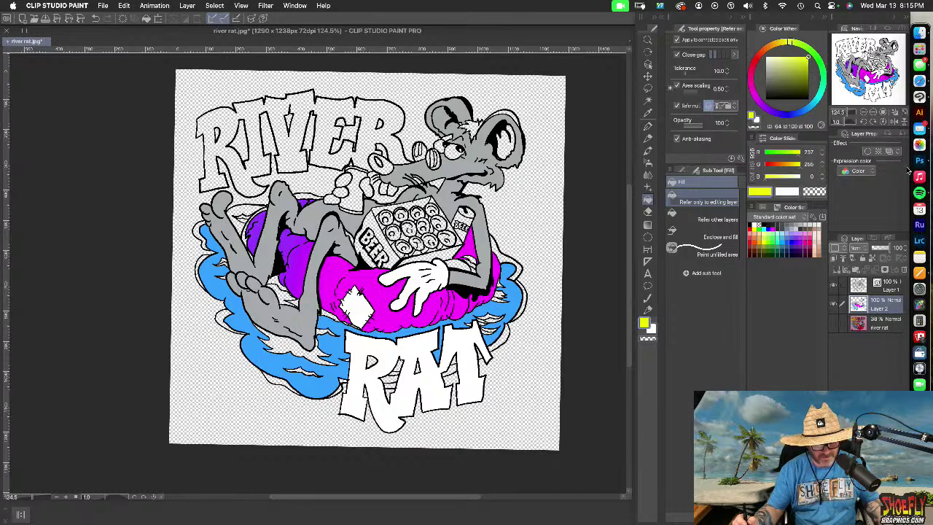
pyautogui.click(648, 99)
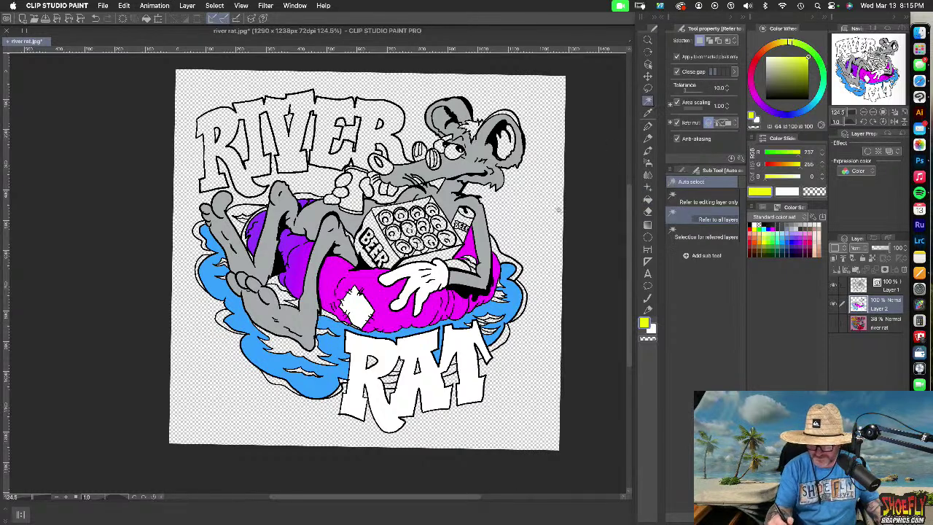
pyautogui.click(226, 119)
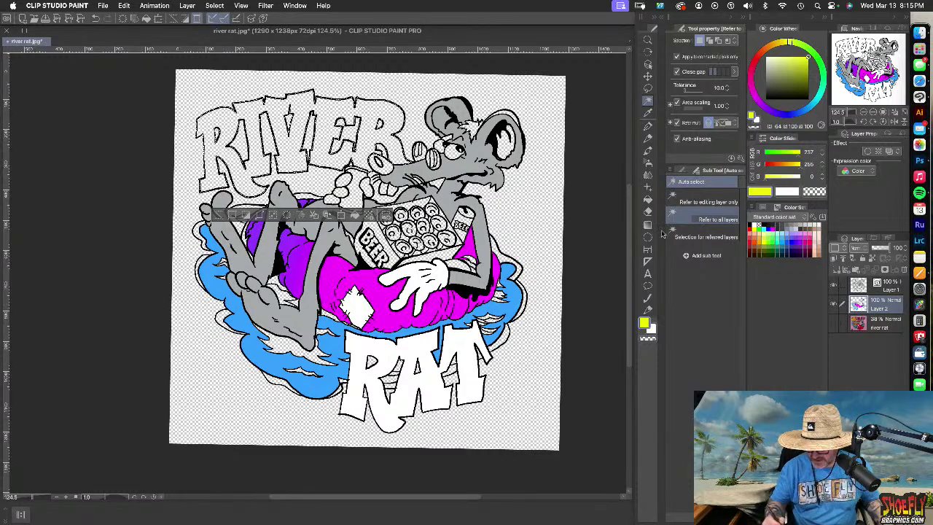
pyautogui.click(648, 161)
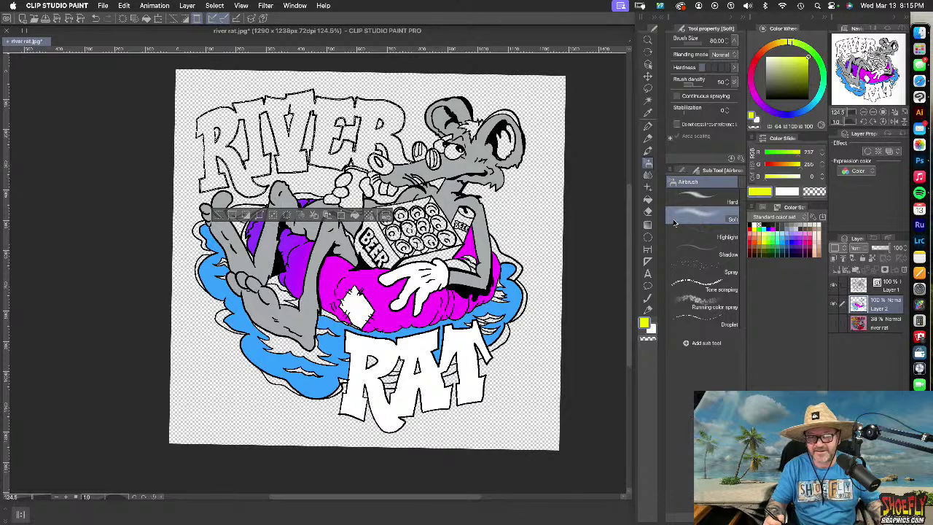
pyautogui.moveTo(397, 83); pyautogui.dragTo(191, 64)
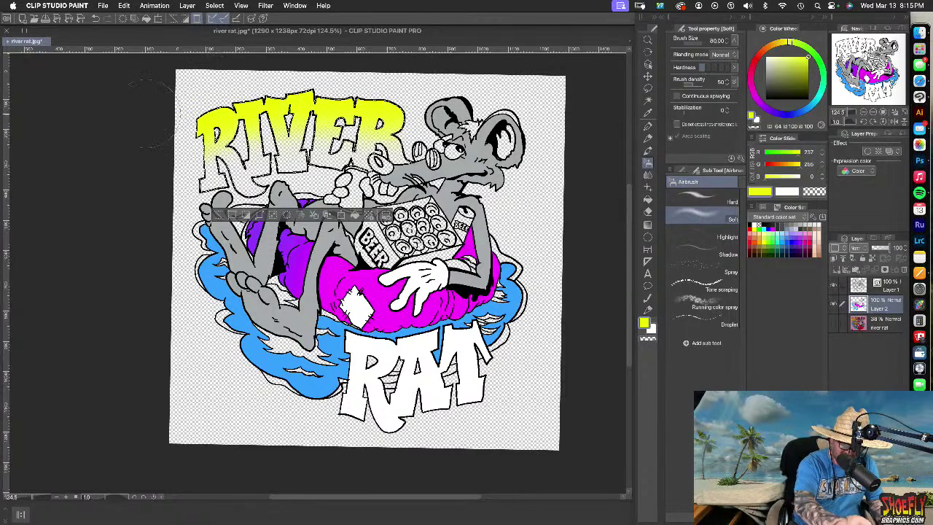
pyautogui.click(752, 63)
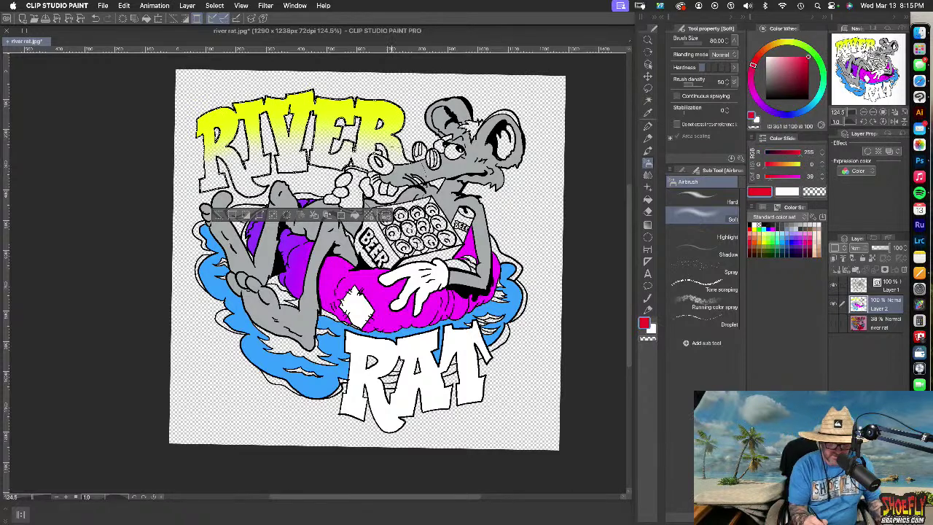
pyautogui.moveTo(401, 172)
pyautogui.mouseDown()
pyautogui.moveTo(290, 176)
pyautogui.moveTo(189, 229)
pyautogui.mouseUp()
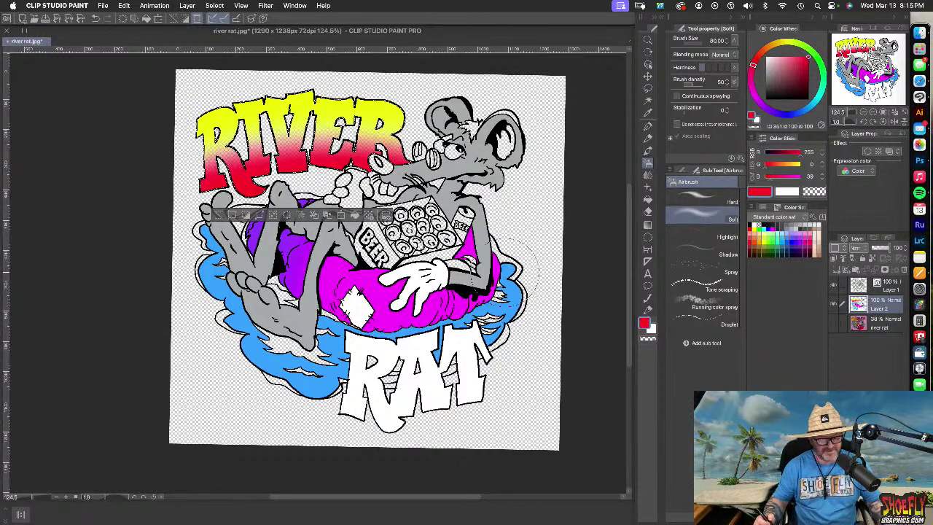
# Airbrush a white band across the middle of the RIVER lettering, between the yellow and red, with the Soft airbrush at size 30
pyautogui.moveTo(787, 72); pyautogui.dragTo(766, 40)
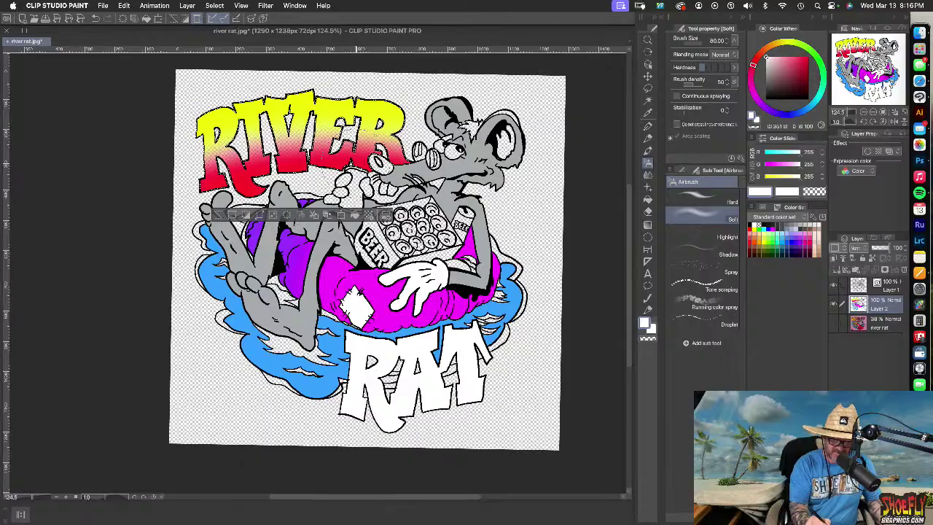
pyautogui.scroll(-4, 346, 151)
pyautogui.scroll(2, 346, 152)
pyautogui.scroll(5, 357, 161)
pyautogui.scroll(-4, 357, 161)
pyautogui.scroll(3, 365, 259)
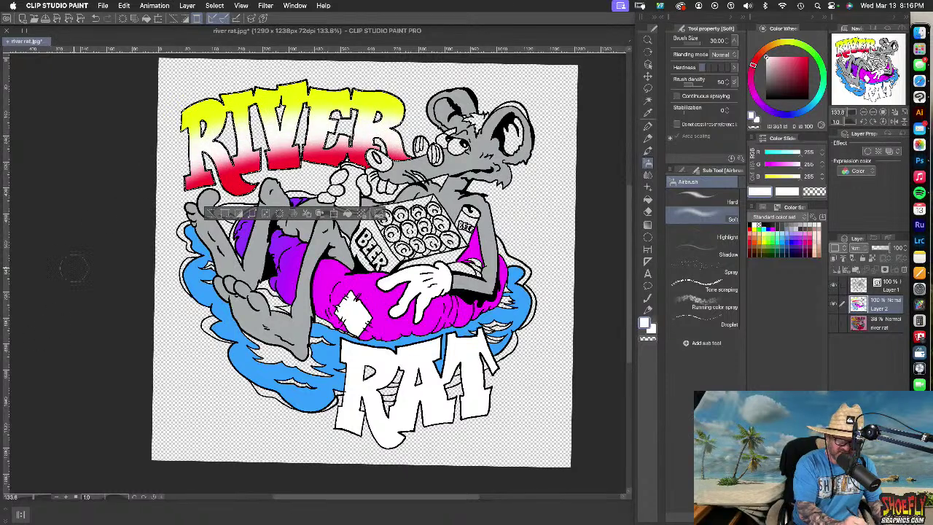
# Blend red (RGB 255, 0, 39) back over the white in the RIVER lettering at brush size 70, and pick yellow again
pyautogui.moveTo(792, 80); pyautogui.dragTo(807, 57)
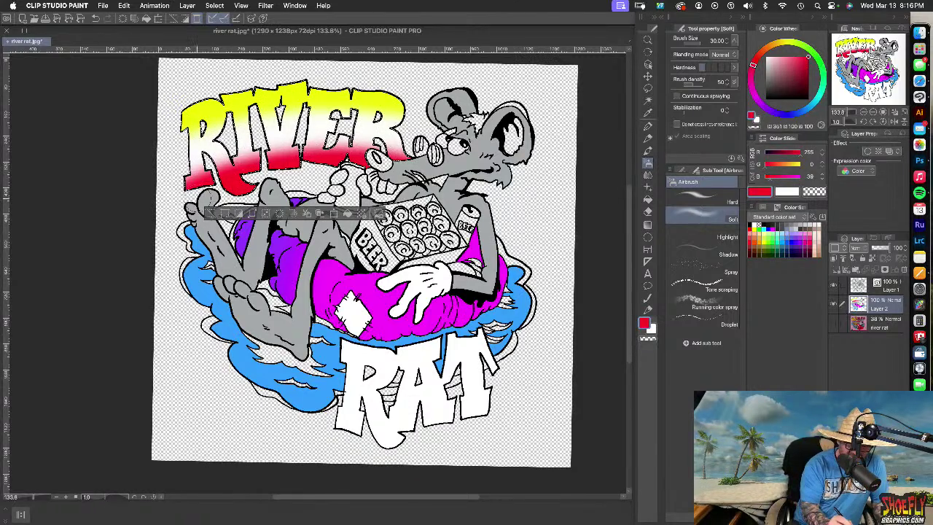
pyautogui.press(']')
pyautogui.press(']')
pyautogui.press(']')
pyautogui.press(']')
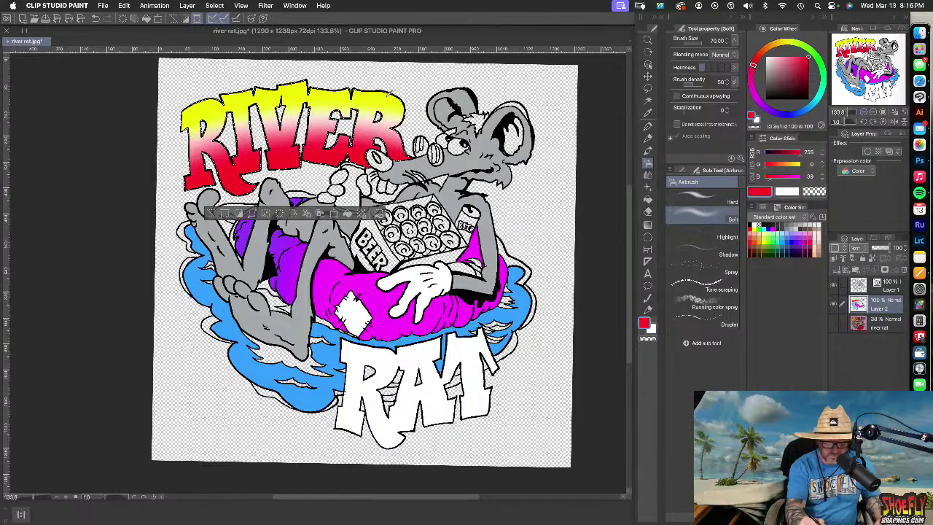
pyautogui.click(790, 42)
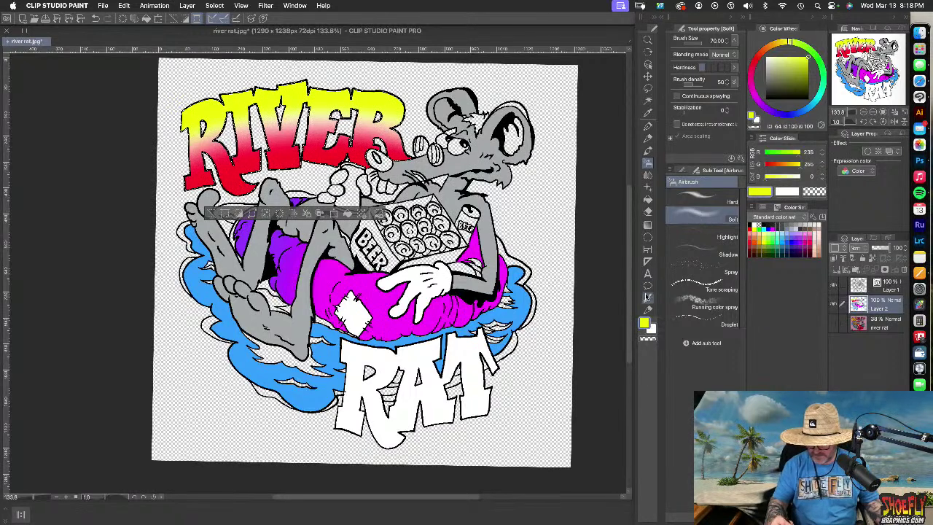
# Try white lightning streaks across the middle of the RIVER lettering with a Lighting Effect brush at size 60
pyautogui.click(648, 310)
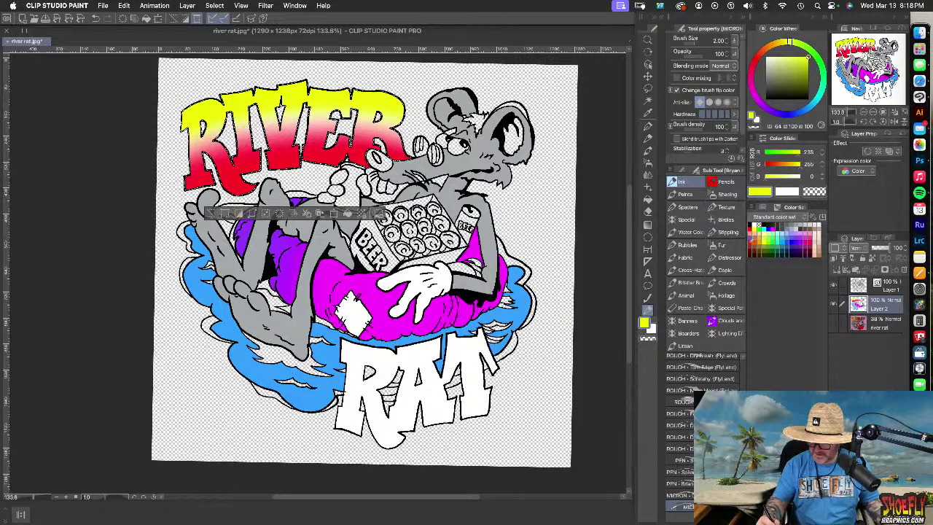
pyautogui.click(729, 333)
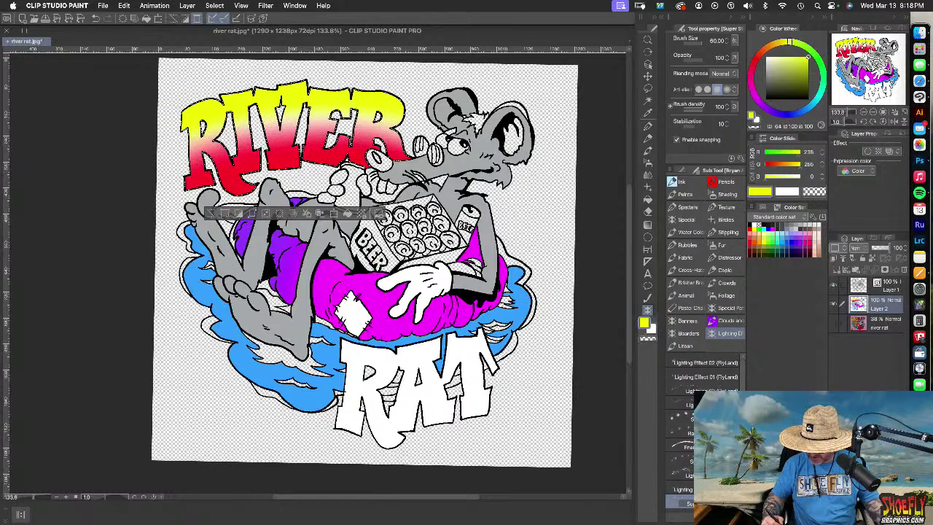
pyautogui.click(681, 467)
pyautogui.moveTo(785, 94)
pyautogui.mouseDown()
pyautogui.moveTo(784, 73)
pyautogui.moveTo(751, 37)
pyautogui.mouseUp()
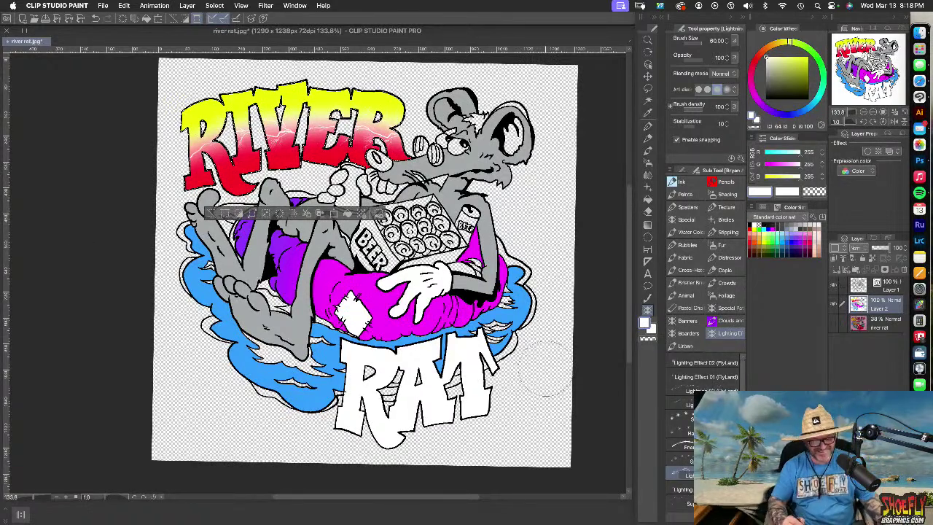
pyautogui.moveTo(427, 138)
pyautogui.mouseDown()
pyautogui.moveTo(248, 139)
pyautogui.moveTo(175, 156)
pyautogui.mouseUp()
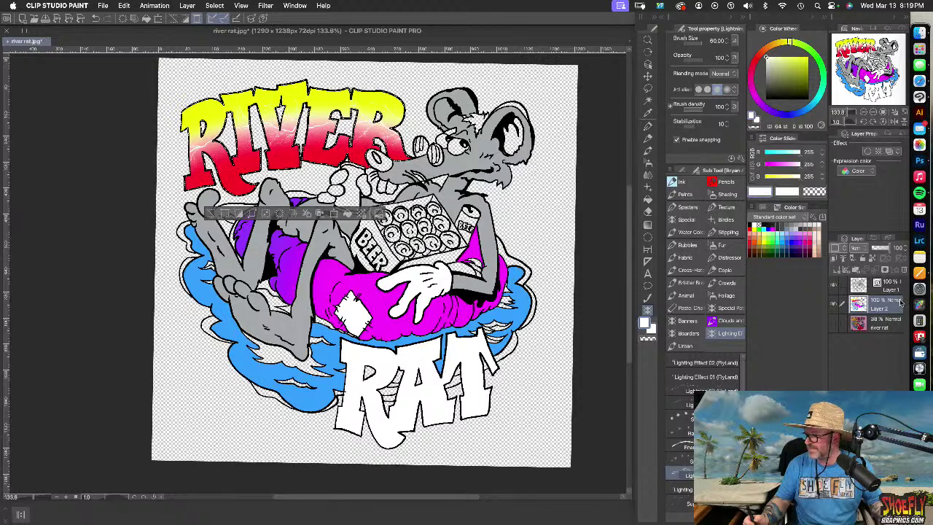
pyautogui.press(']')
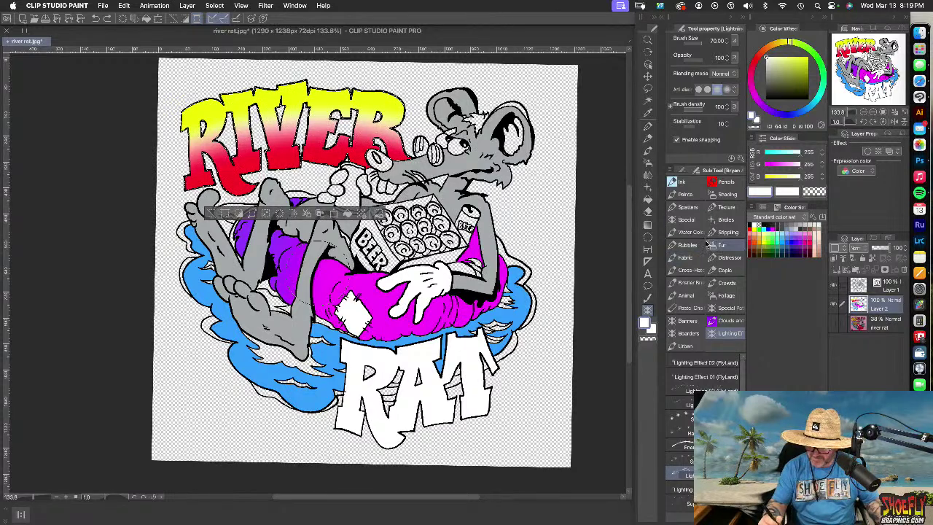
# Try black animal stripes across the RIVER lettering with an Animal brush at size 100, and undo them
pyautogui.click(697, 295)
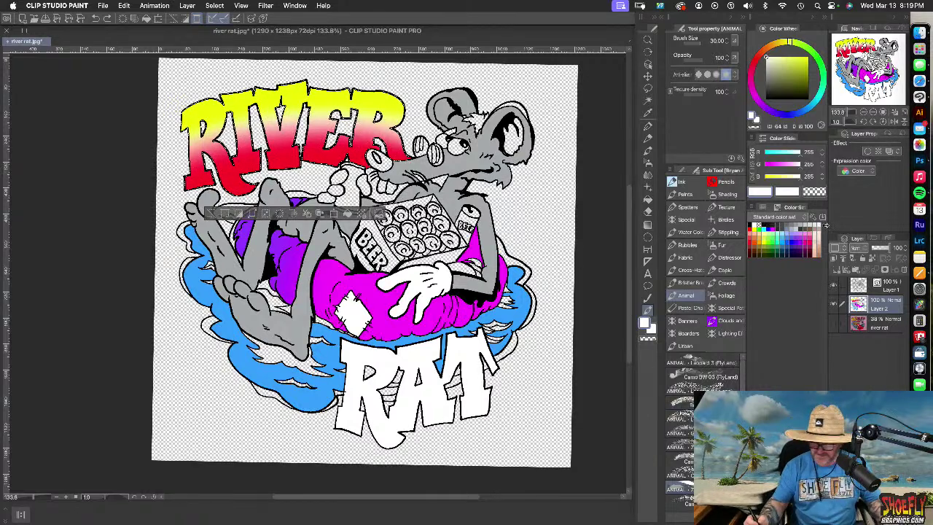
pyautogui.click(766, 97)
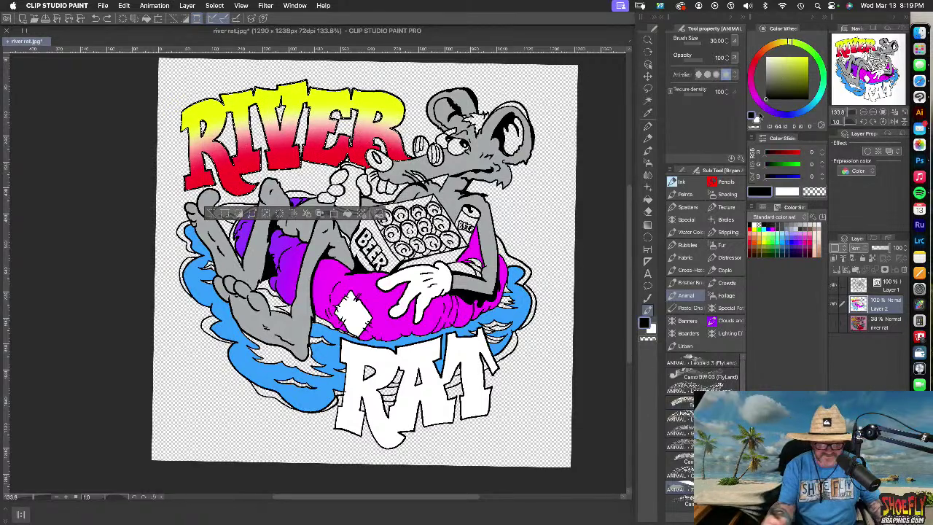
pyautogui.press(']')
pyautogui.press(']')
pyautogui.press(']')
pyautogui.press(']')
pyautogui.press(']')
pyautogui.press(']')
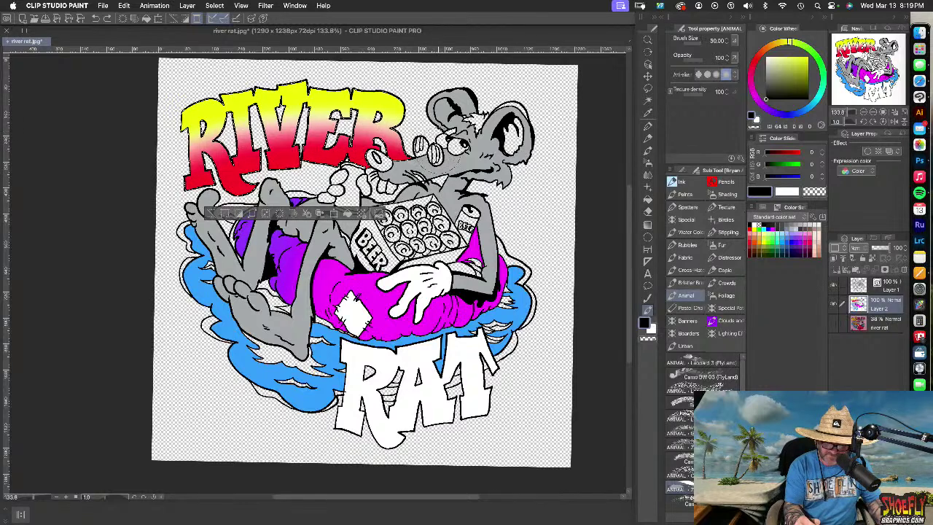
pyautogui.press('[')
pyautogui.press('[')
pyautogui.press('[')
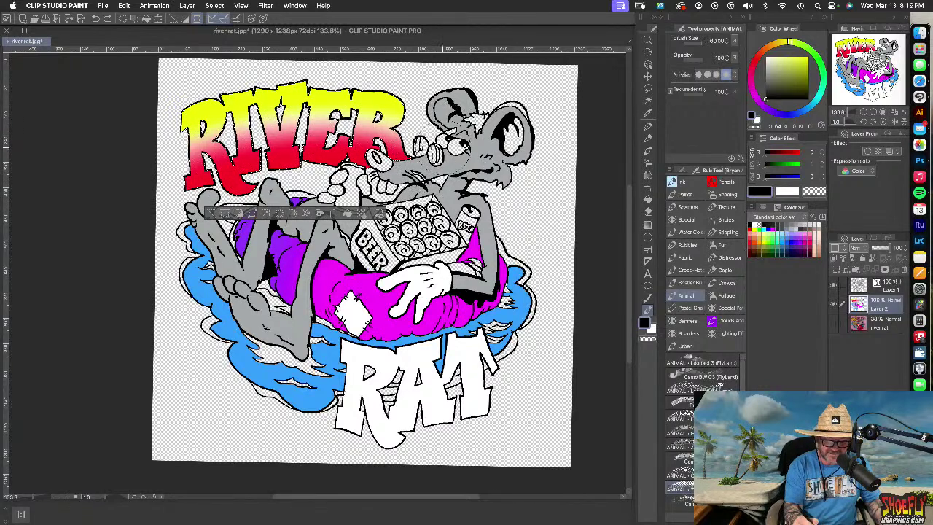
pyautogui.press(']')
pyautogui.press(']')
pyautogui.press(']')
pyautogui.click(394, 125)
pyautogui.moveTo(393, 126); pyautogui.dragTo(186, 146)
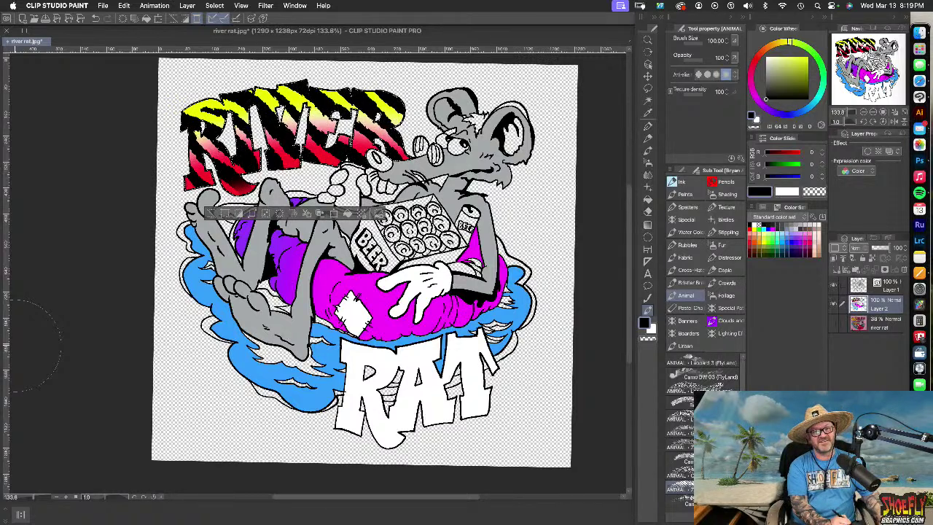
pyautogui.press('super+z')
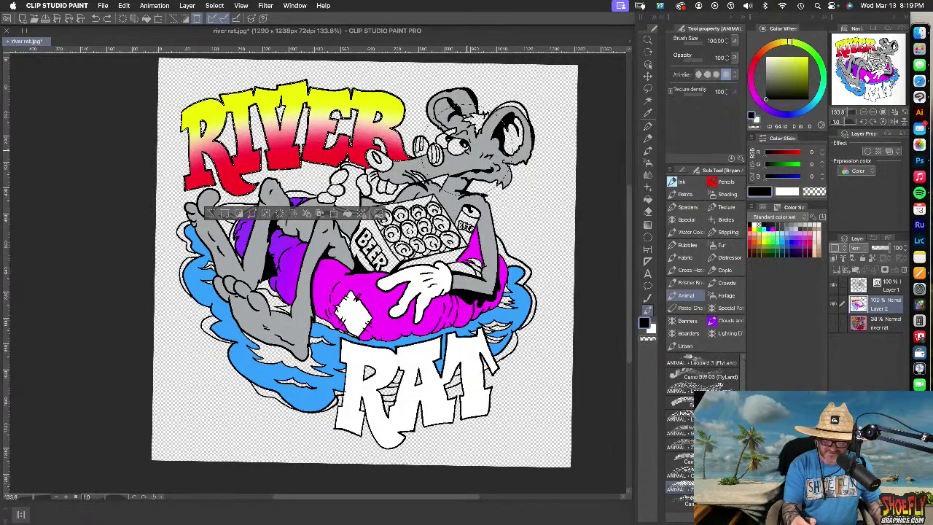
# Try the black animal stripes on the RIVER lettering at brush size 50, and undo them
pyautogui.press('[')
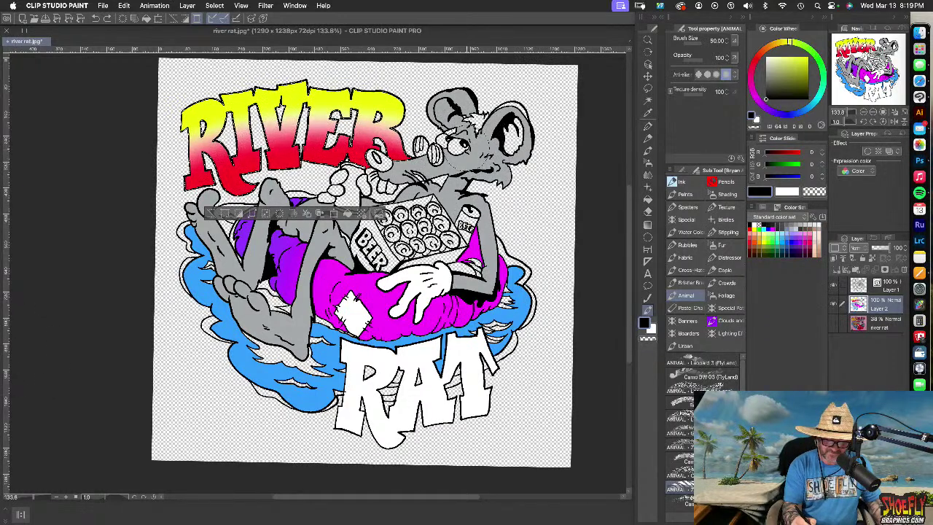
pyautogui.moveTo(400, 131); pyautogui.dragTo(368, 124)
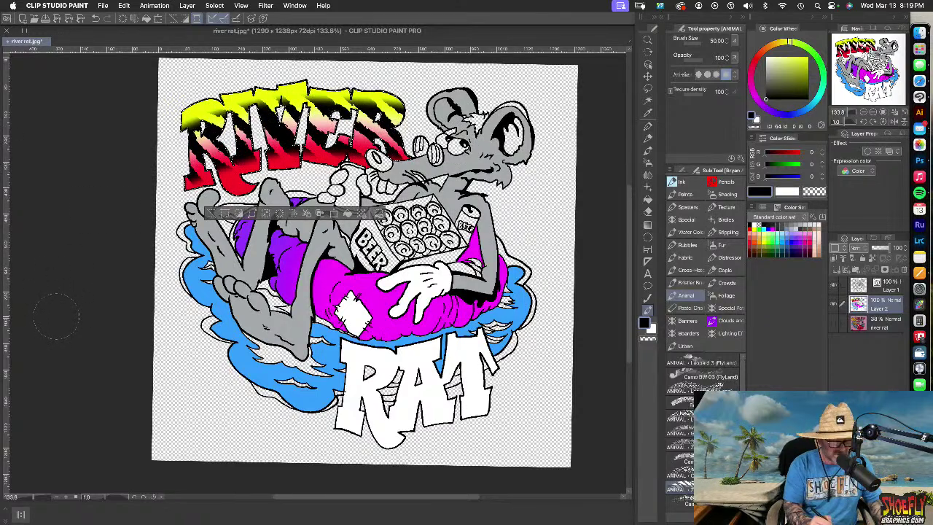
pyautogui.press('super+z')
# Try a narrow band of black animal stripes through the middle of the RIVER lettering at brush size 25, and undo it
pyautogui.press('[')
pyautogui.press('[')
pyautogui.press('[')
pyautogui.press('[')
pyautogui.press('[')
pyautogui.press('[')
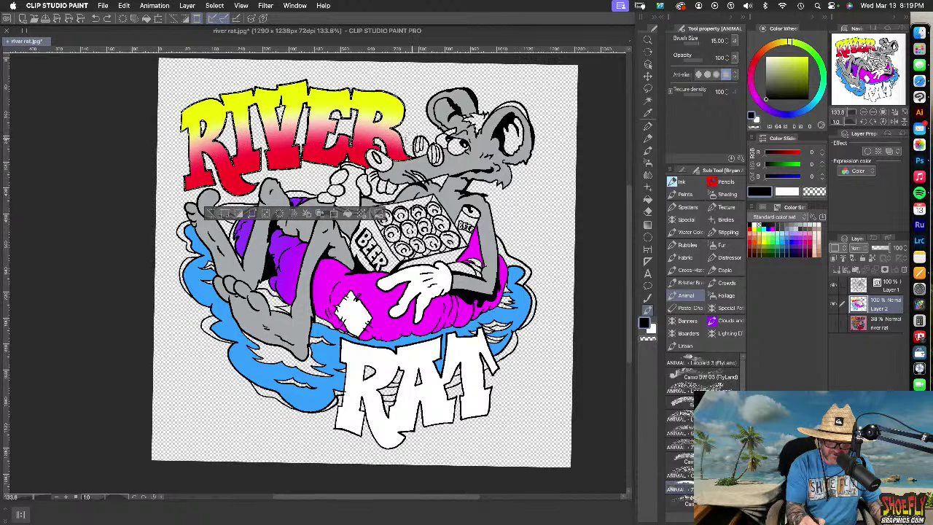
pyautogui.moveTo(400, 137); pyautogui.dragTo(386, 123)
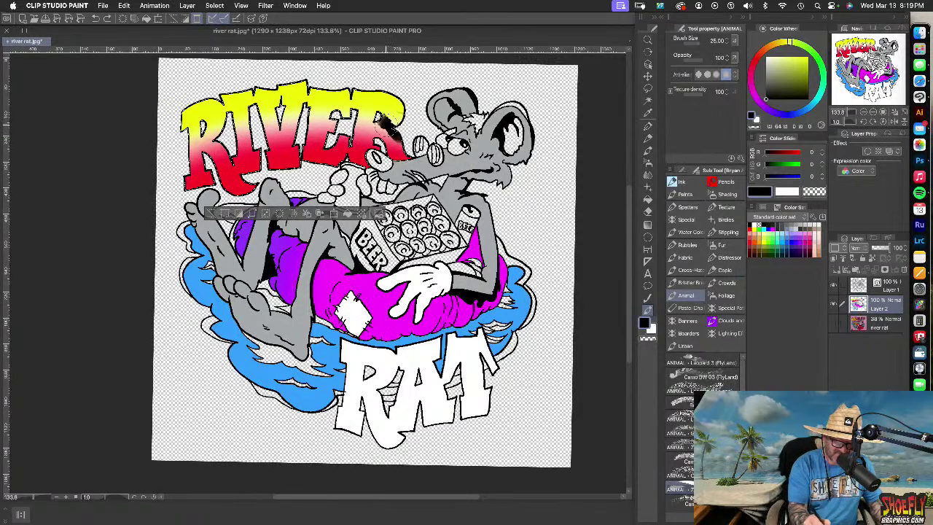
pyautogui.moveTo(239, 137); pyautogui.dragTo(191, 135)
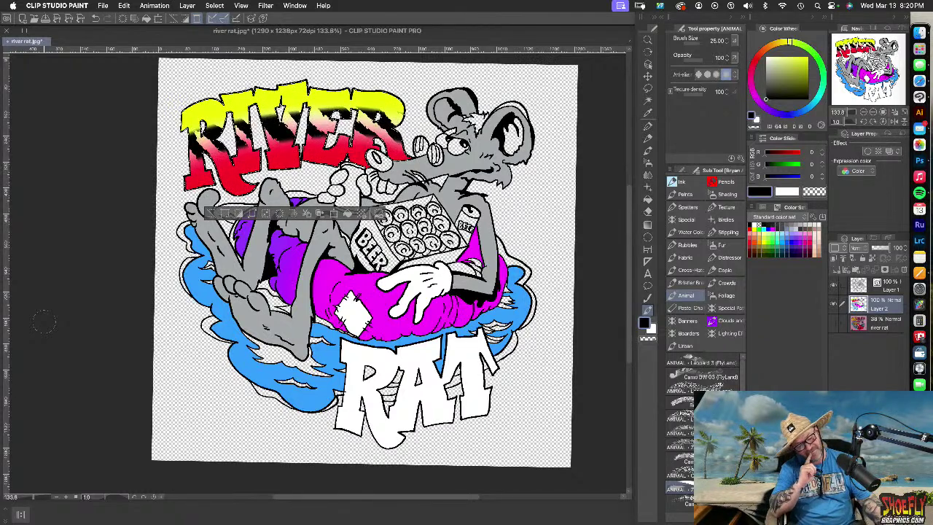
pyautogui.press('super+z')
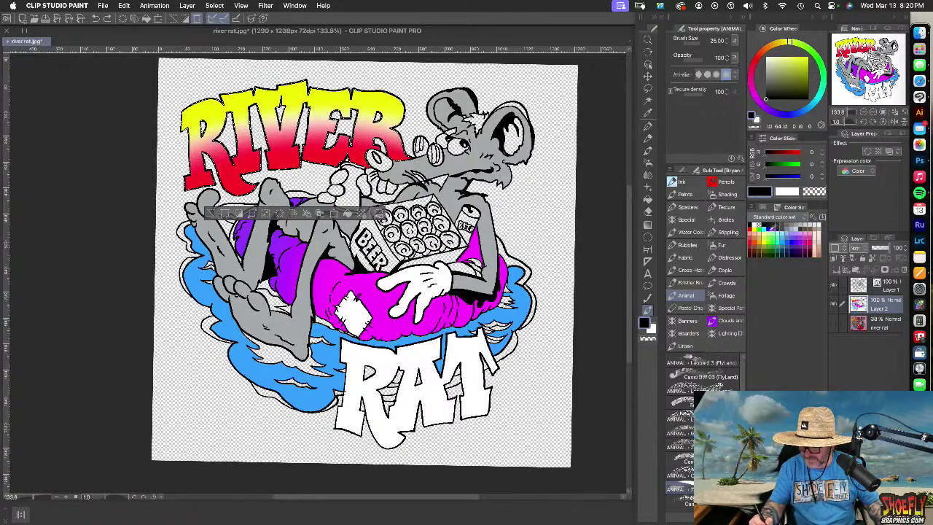
# Pick dark green (RGB 16, 122, 16) and cover the whole RIVER lettering with it using the Hard airbrush at size 100
pyautogui.click(763, 227)
pyautogui.click(803, 79)
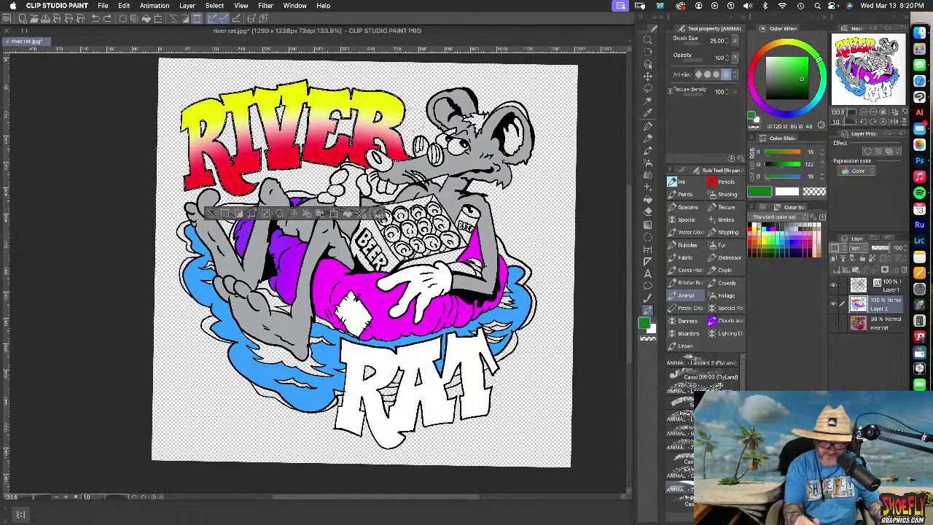
pyautogui.press(']')
pyautogui.press(']')
pyautogui.press(']')
pyautogui.press(']')
pyautogui.press(']')
pyautogui.press(']')
pyautogui.press(']')
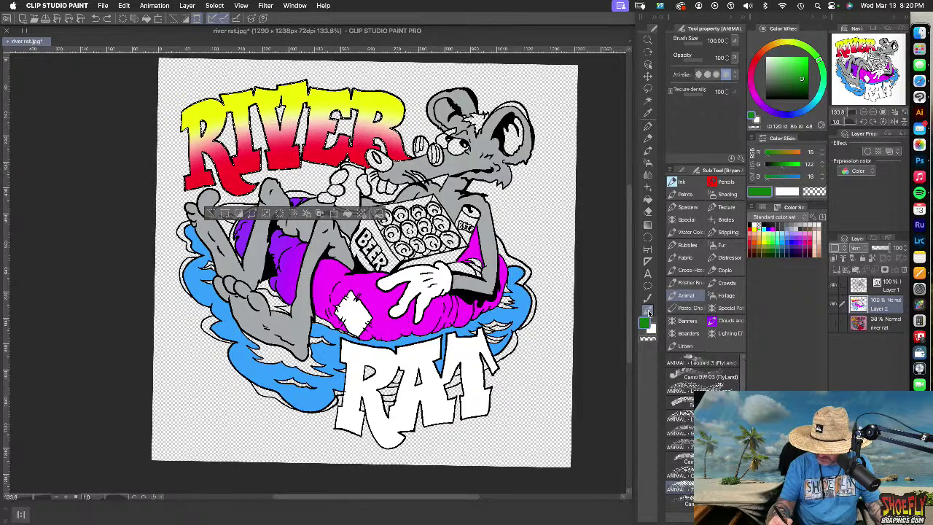
pyautogui.click(648, 163)
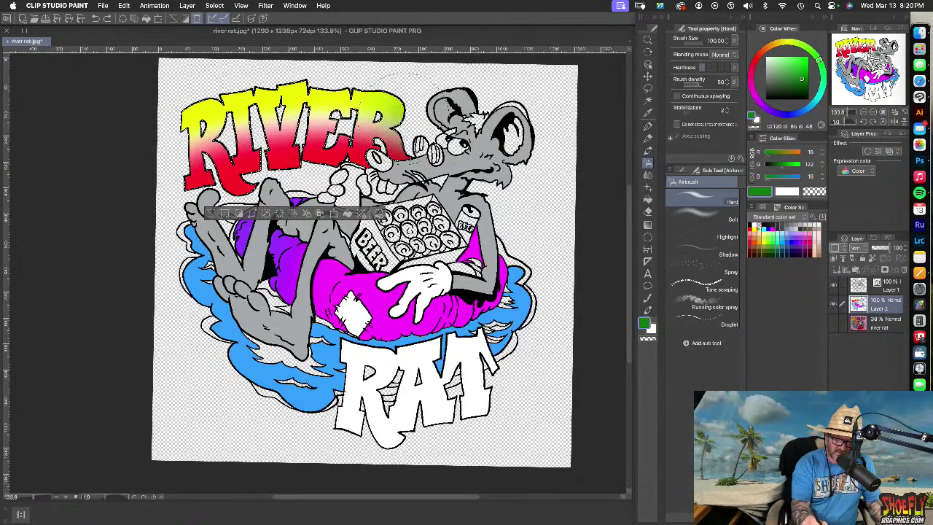
pyautogui.moveTo(397, 116); pyautogui.dragTo(278, 109)
pyautogui.moveTo(268, 151); pyautogui.dragTo(464, 155)
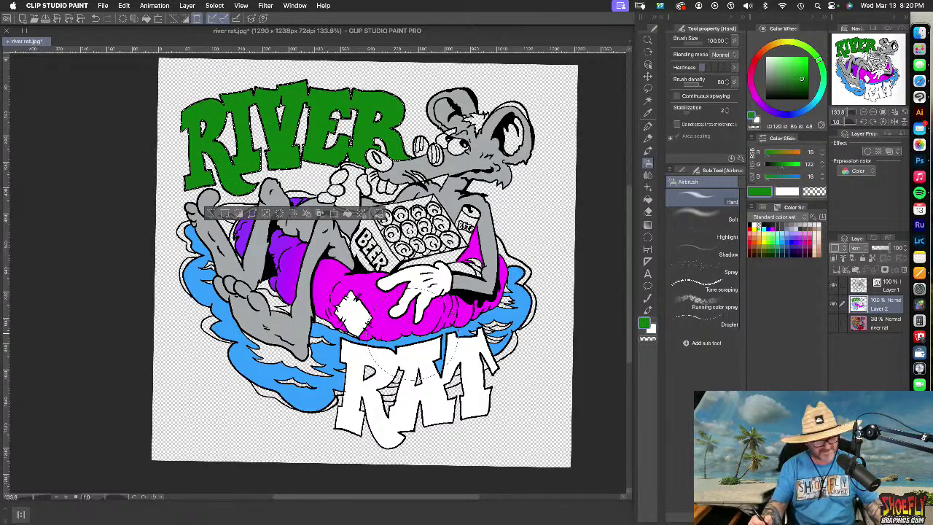
# Airbrush bright green (RGB 0, 255, 0) over the upper part of the RIVER lettering and place a horizontal guide across its middle
pyautogui.click(808, 58)
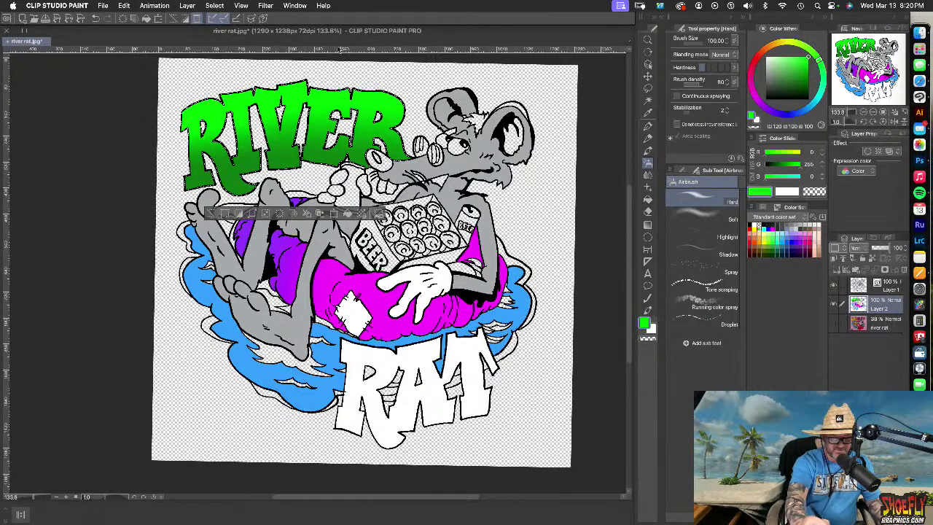
pyautogui.moveTo(204, 49); pyautogui.dragTo(87, 138)
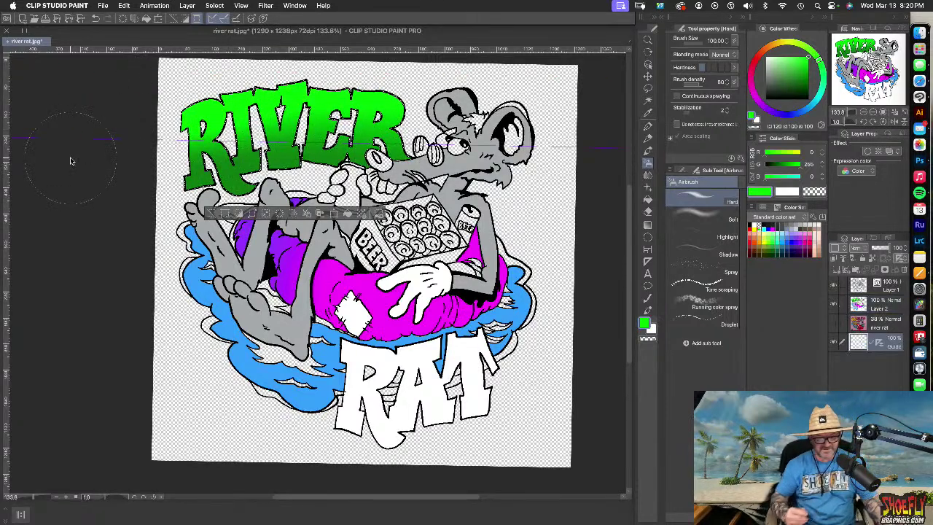
# Undo the horizontal guide across the RIVER lettering and make the colour layer, Layer 2, the active one
pyautogui.press('super+z')
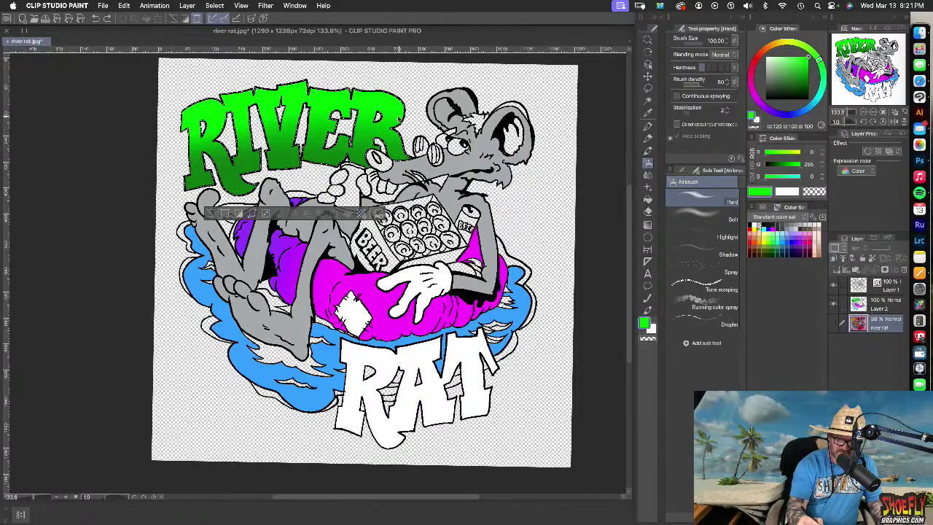
pyautogui.click(648, 171)
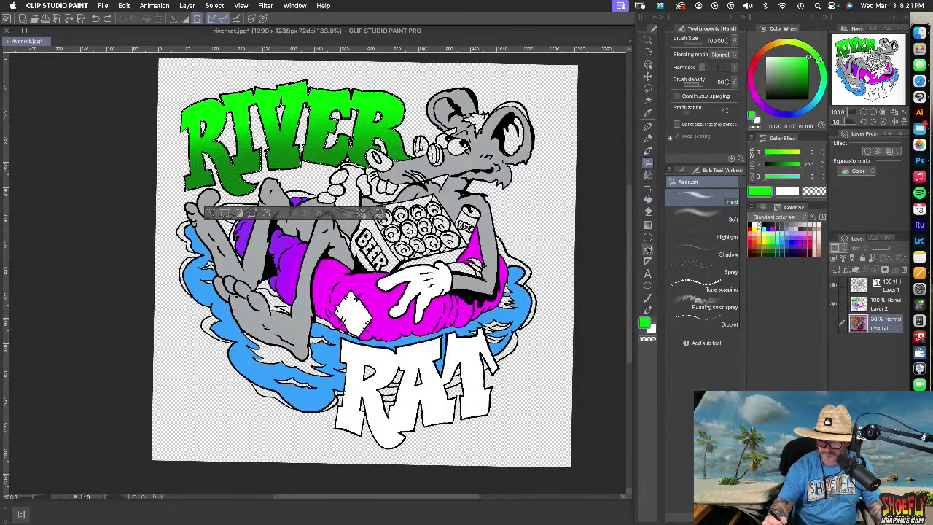
pyautogui.click(647, 310)
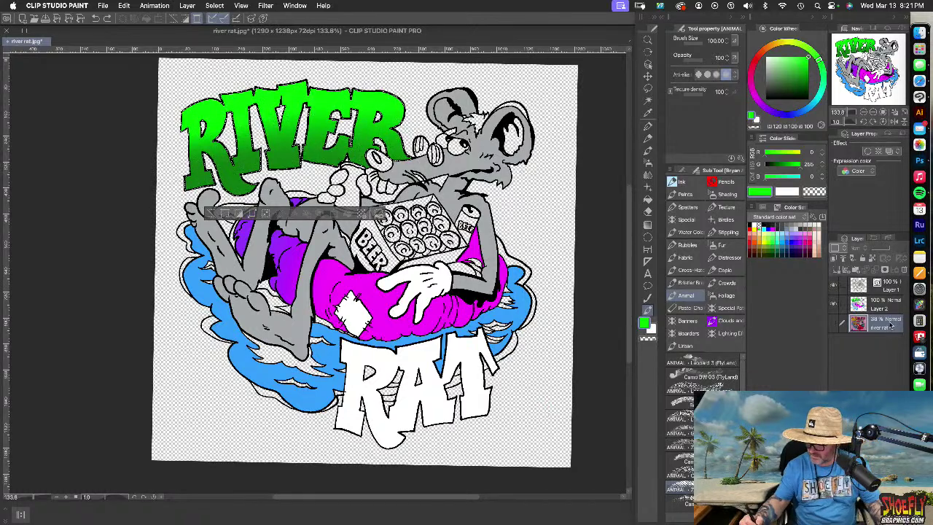
pyautogui.click(894, 300)
pyautogui.click(892, 307)
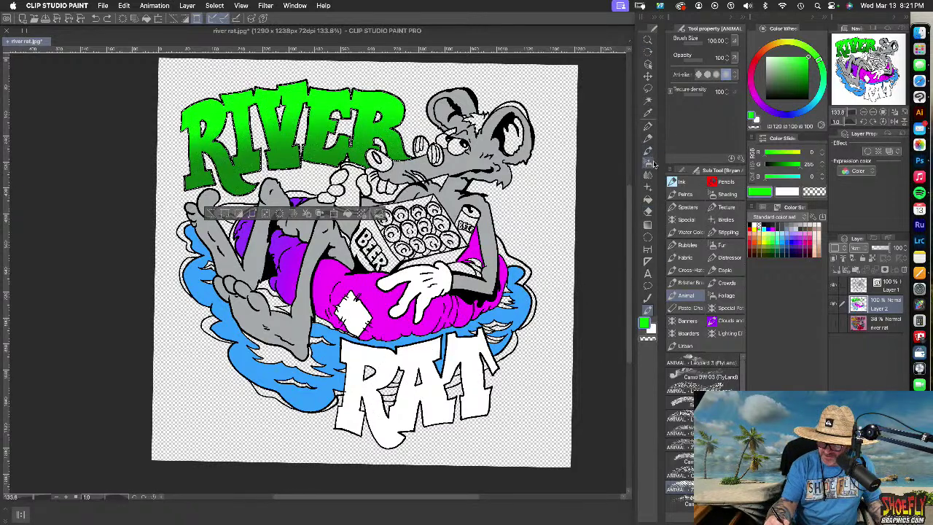
# Select the RAT lettering from Layer 1 with Auto select set to refer to all layers, and return to Layer 2 for colouring
pyautogui.click(649, 101)
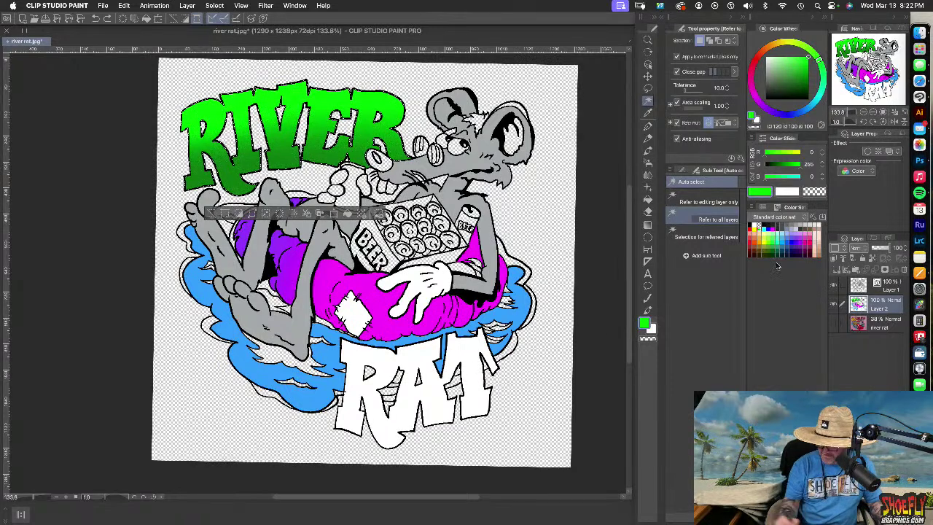
pyautogui.click(894, 288)
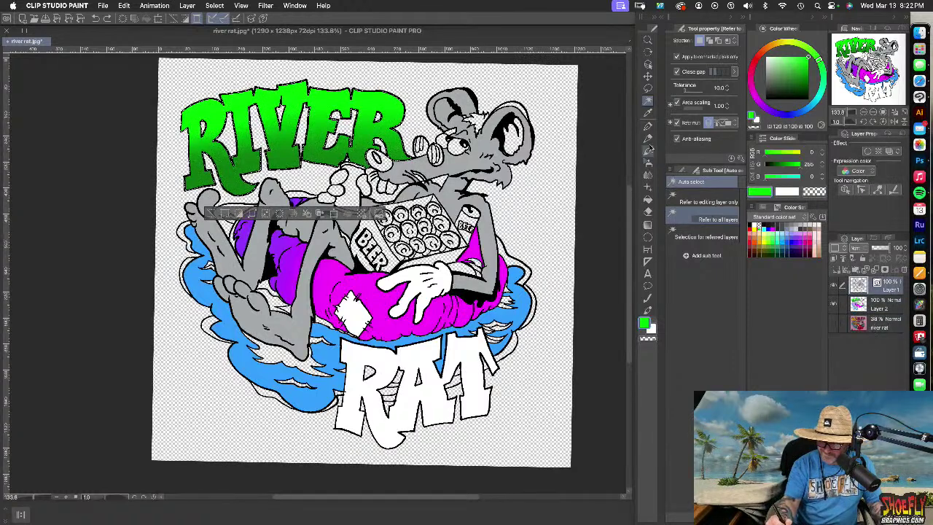
pyautogui.click(472, 357)
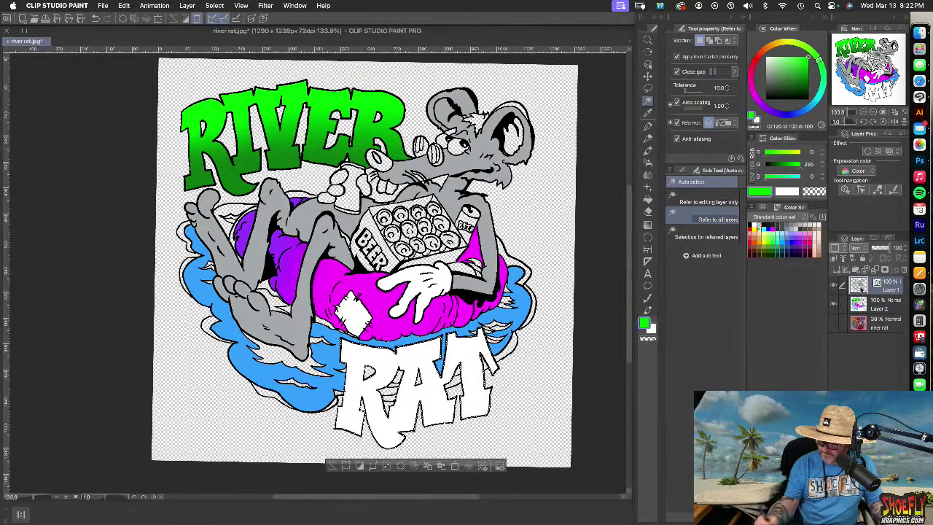
pyautogui.click(891, 308)
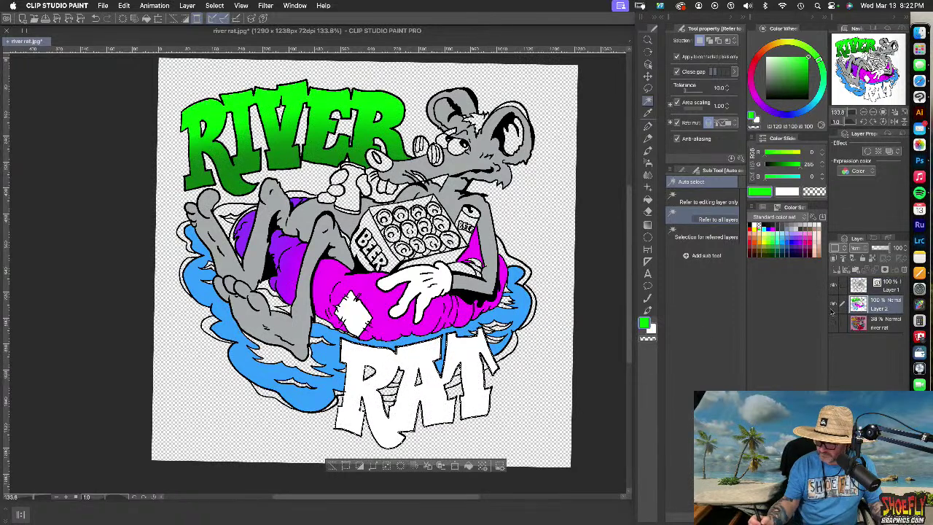
# Try bright green (RGB 0, 255, 0) on the RAT lettering with the Hard airbrush at size 100, and undo the stroke
pyautogui.click(647, 164)
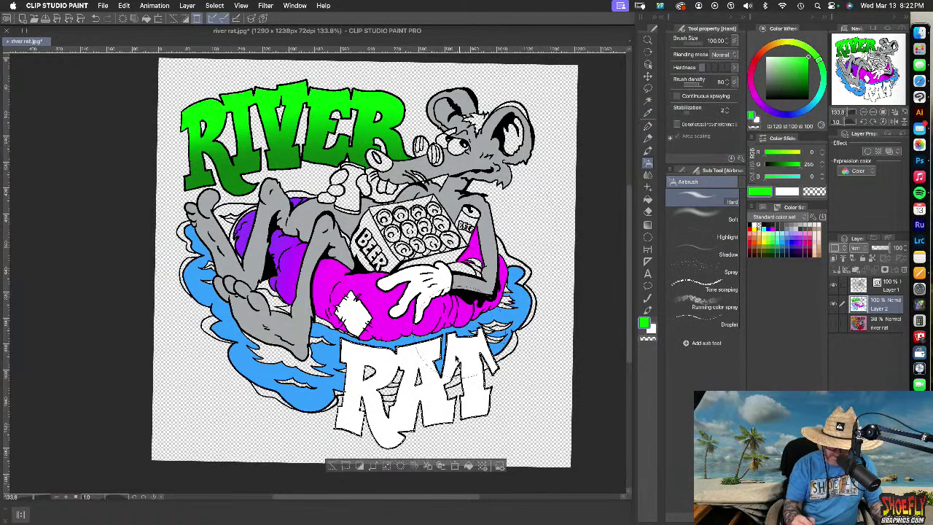
pyautogui.moveTo(473, 372)
pyautogui.mouseDown()
pyautogui.moveTo(467, 387)
pyautogui.moveTo(423, 401)
pyautogui.mouseUp()
pyautogui.press('super+z')
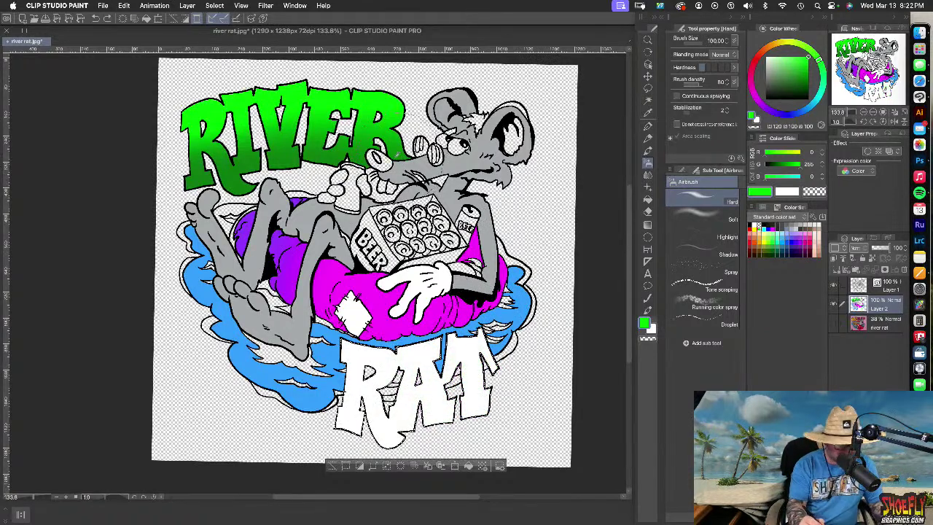
# Sample the medium green from the last R of RIVER and airbrush it across the whole RAT lettering with the Hard airbrush
pyautogui.press('g')
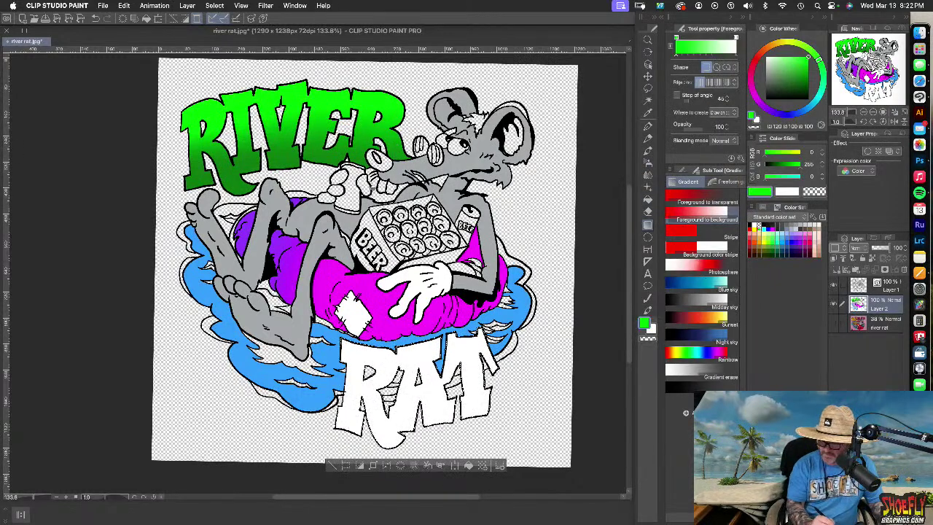
pyautogui.press('g')
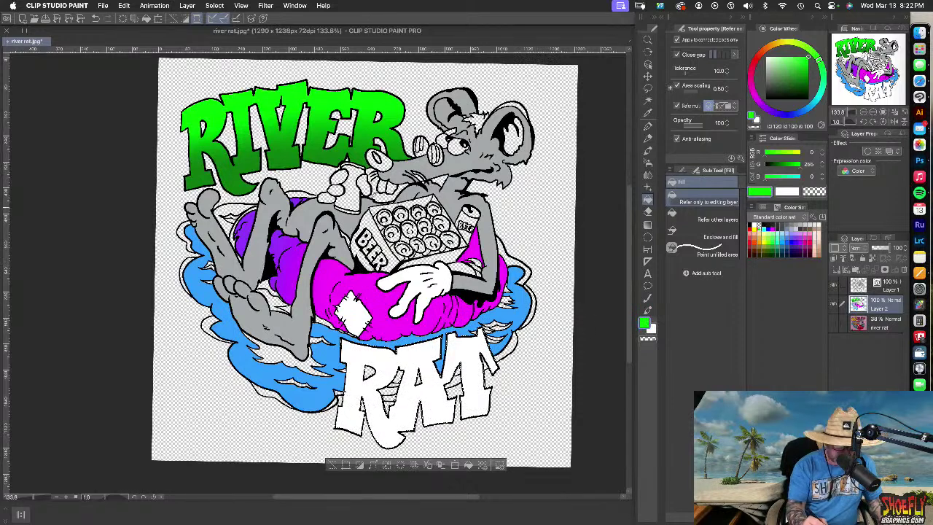
pyautogui.keyDown('alt'); pyautogui.click(389, 139); pyautogui.keyUp('alt')
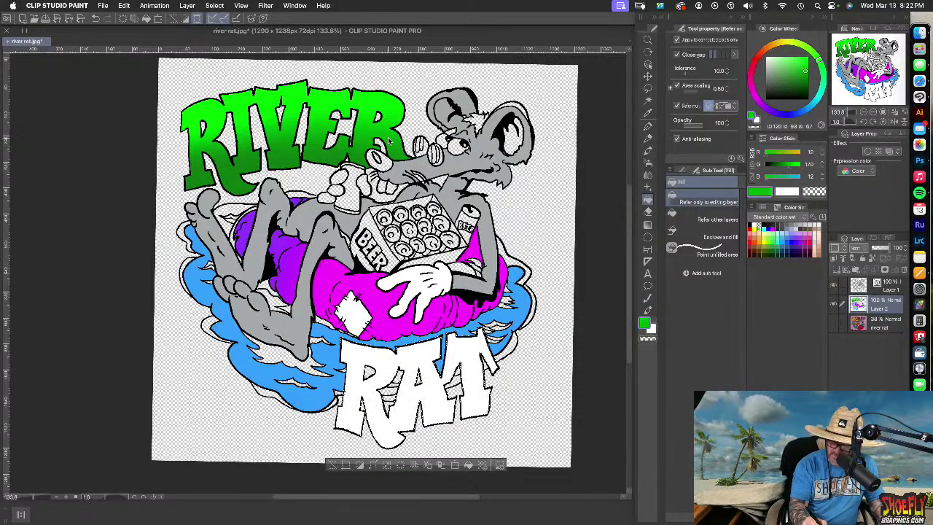
pyautogui.click(648, 163)
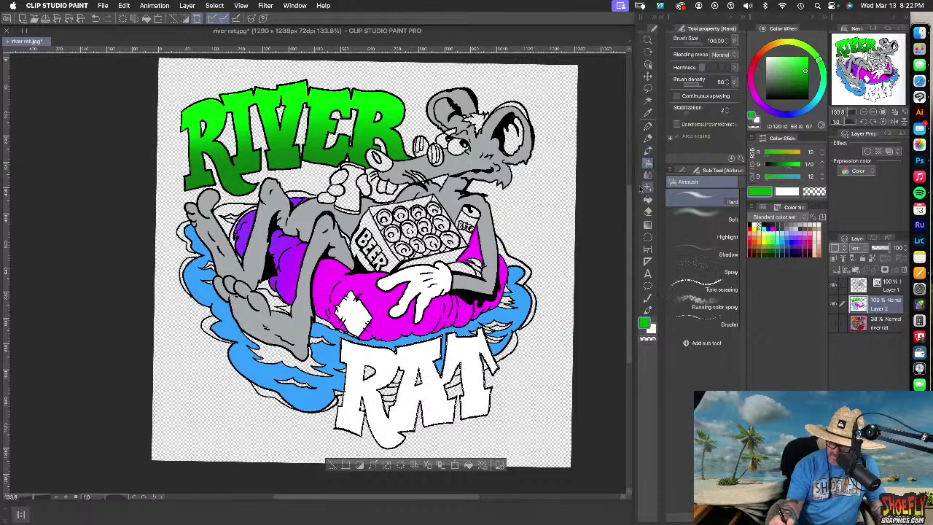
pyautogui.moveTo(487, 425)
pyautogui.mouseDown()
pyautogui.moveTo(399, 446)
pyautogui.moveTo(382, 482)
pyautogui.moveTo(496, 427)
pyautogui.mouseUp()
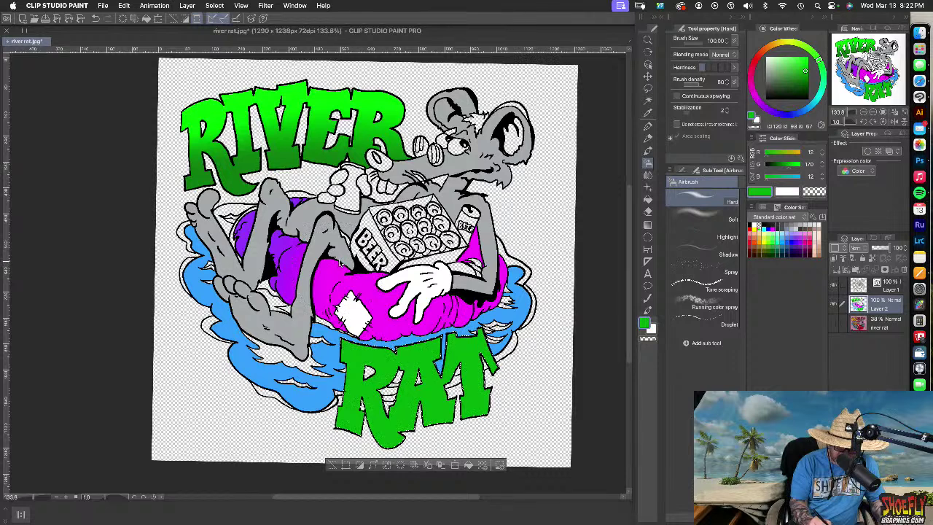
# Sample a darker green from the lower edge of the RIVER lettering and airbrush it over the RAT letters
pyautogui.press('p')
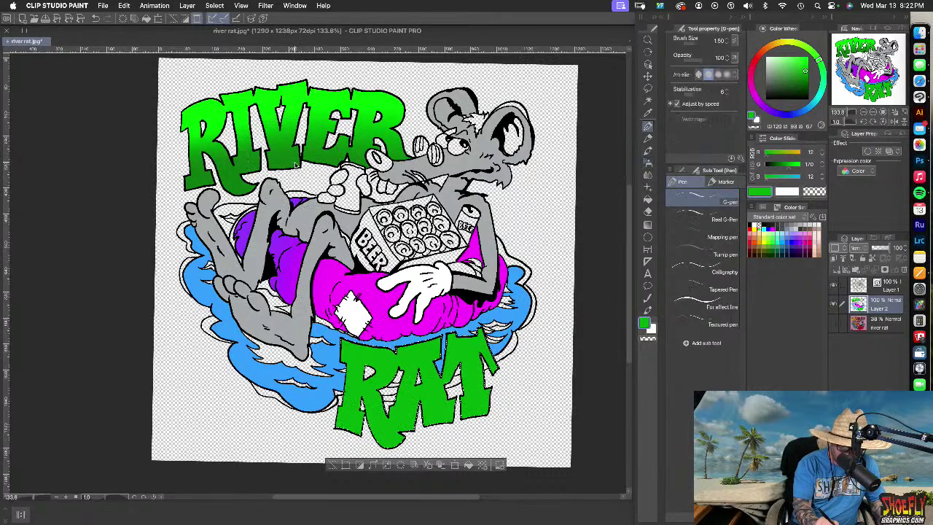
pyautogui.press('b')
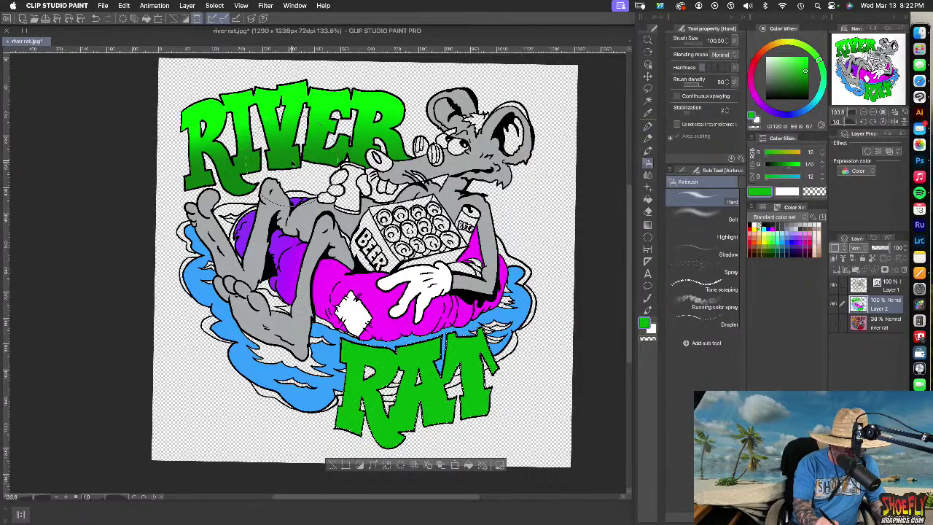
pyautogui.press('g')
pyautogui.press('b')
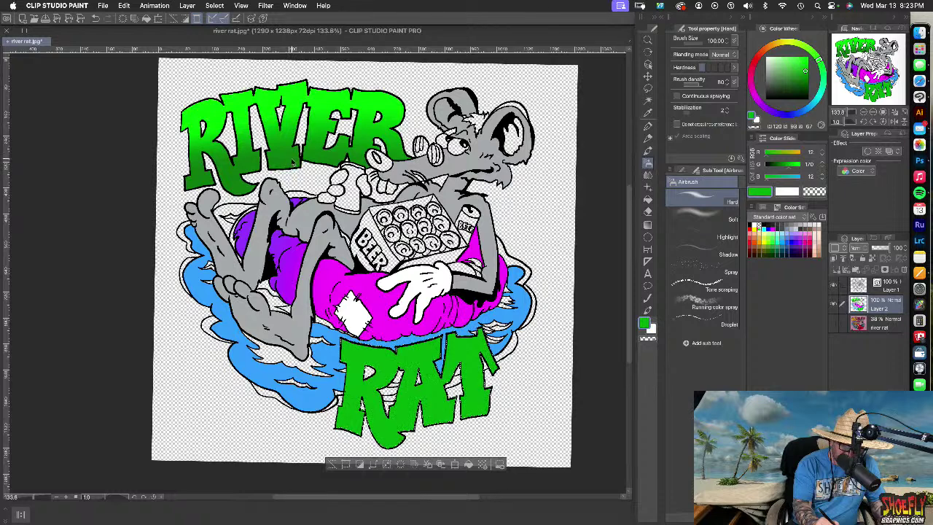
pyautogui.keyDown('alt'); pyautogui.click(295, 167); pyautogui.keyUp('alt')
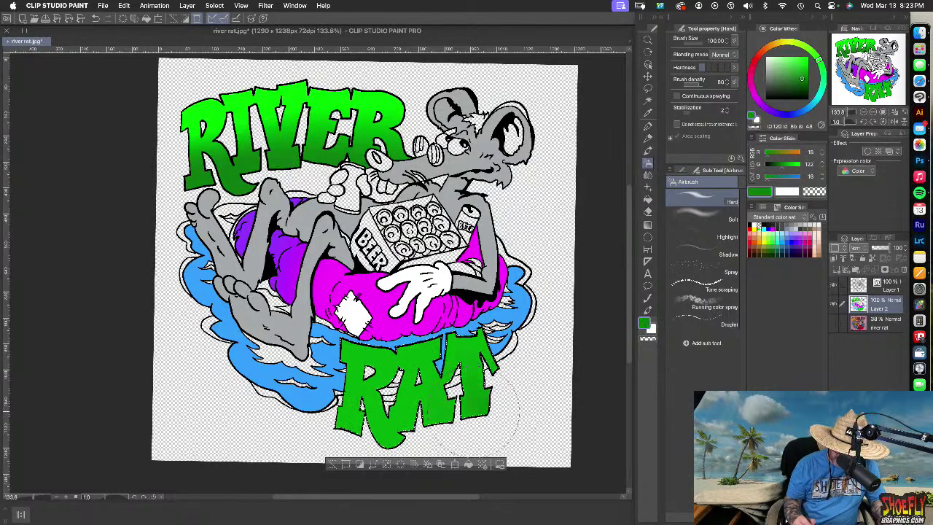
pyautogui.moveTo(373, 428); pyautogui.dragTo(501, 410)
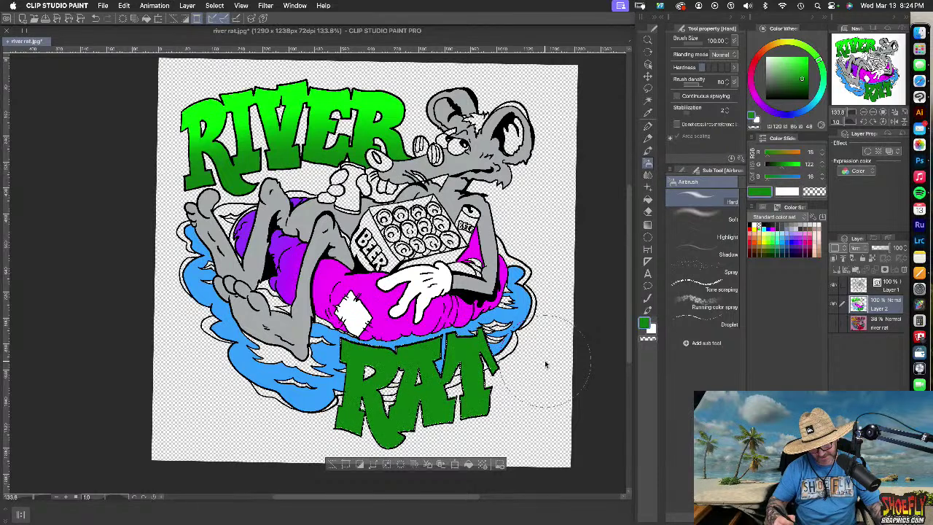
# Choose a very dark green, airbrush it along the lower part of the RAT lettering, and clear the selection
pyautogui.click(804, 87)
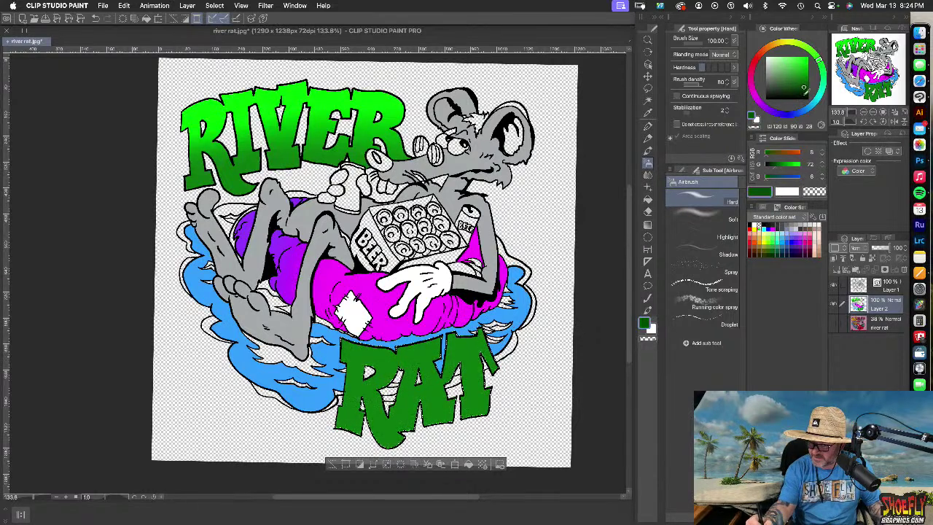
pyautogui.moveTo(520, 439)
pyautogui.mouseDown()
pyautogui.moveTo(456, 453)
pyautogui.moveTo(354, 449)
pyautogui.moveTo(436, 453)
pyautogui.moveTo(521, 422)
pyautogui.moveTo(472, 444)
pyautogui.moveTo(379, 450)
pyautogui.moveTo(342, 464)
pyautogui.moveTo(454, 450)
pyautogui.mouseUp()
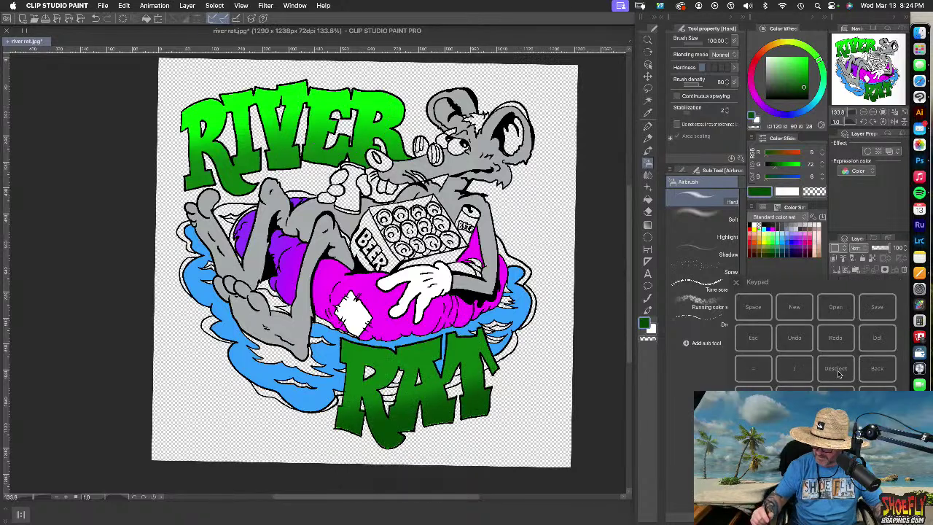
pyautogui.click(737, 283)
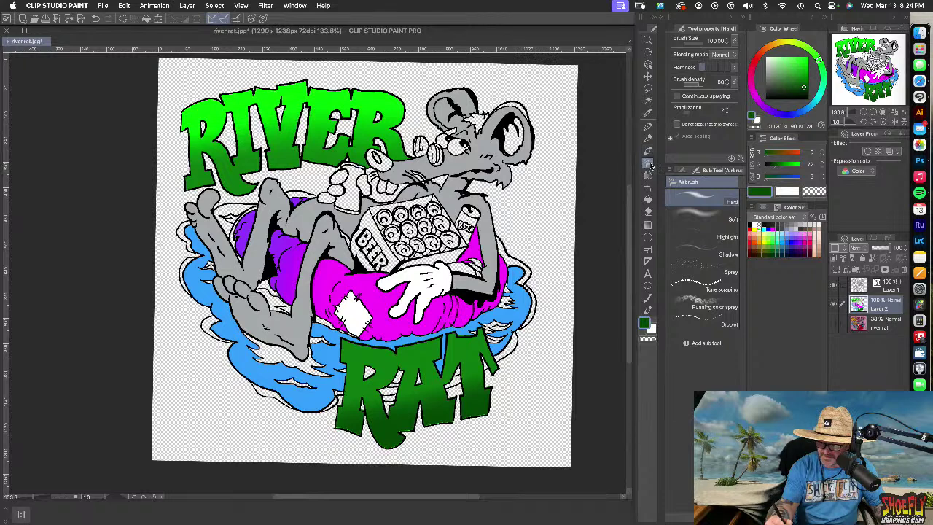
# Switch to the custom brush set with white as the drawing color, and zoom and rotate the canvas around the RIVER lettering
pyautogui.click(648, 311)
pyautogui.click(766, 59)
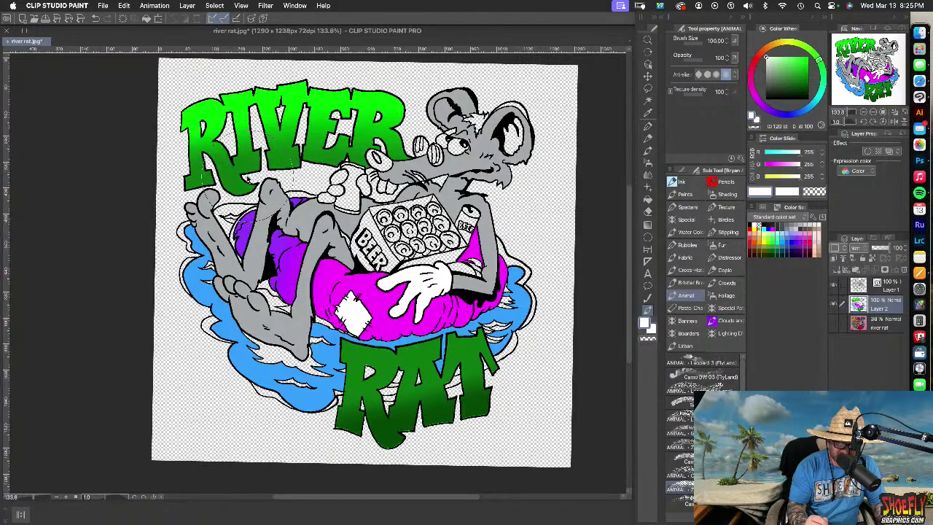
pyautogui.scroll(3, 376, 256)
pyautogui.moveTo(358, 238); pyautogui.dragTo(493, 229)
pyautogui.hotkey('shift', 'space')
pyautogui.moveTo(490, 182)
pyautogui.mouseDown()
pyautogui.moveTo(496, 215)
pyautogui.moveTo(493, 206)
pyautogui.moveTo(436, 244)
pyautogui.mouseUp()
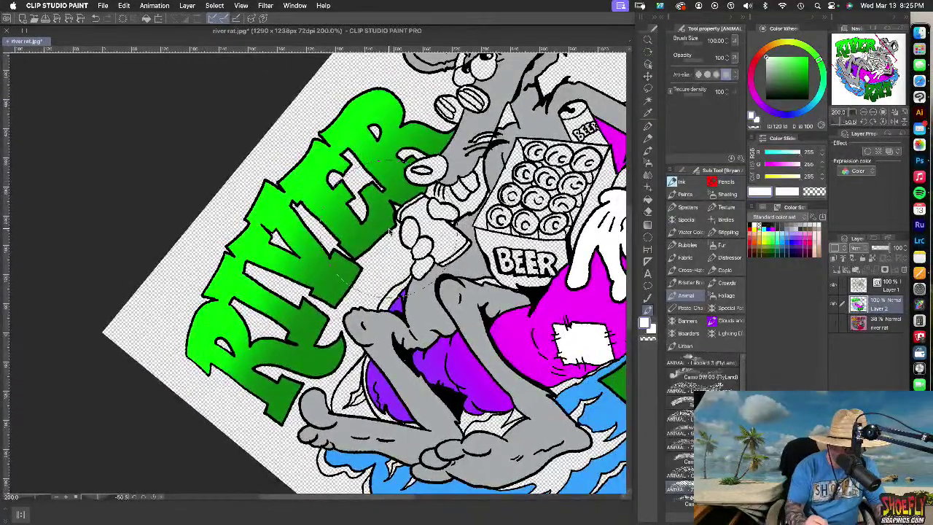
# Reduce the Animal brush size to 2 and try a white highlight on the first R of RIVER
pyautogui.press('[')
pyautogui.press('[')
pyautogui.press('[')
pyautogui.press('[')
pyautogui.press('[')
pyautogui.press('[')
pyautogui.press('[')
pyautogui.press('[')
pyautogui.press('[')
pyautogui.press('[')
pyautogui.press('[')
pyautogui.press('[')
pyautogui.press('[')
pyautogui.press('[')
pyautogui.press('[')
pyautogui.press('[')
pyautogui.press('[')
pyautogui.press('[')
pyautogui.press('[')
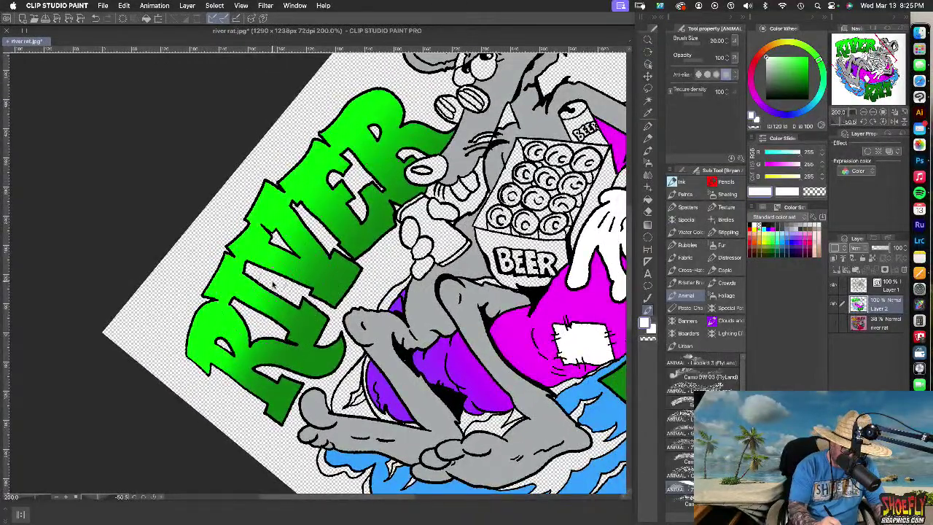
pyautogui.press('[')
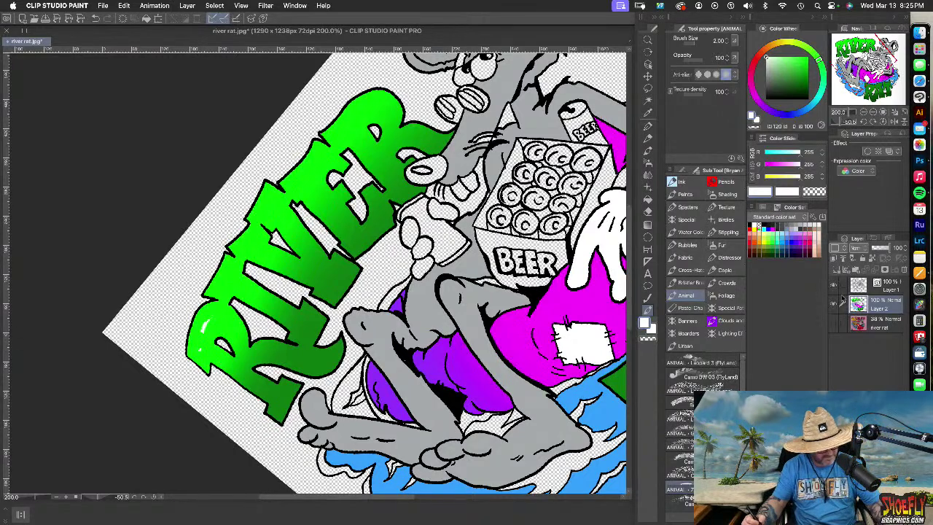
# Undo the highlight on the first R, try drawing it on Layer 1 instead, and undo that attempt
pyautogui.click(880, 290)
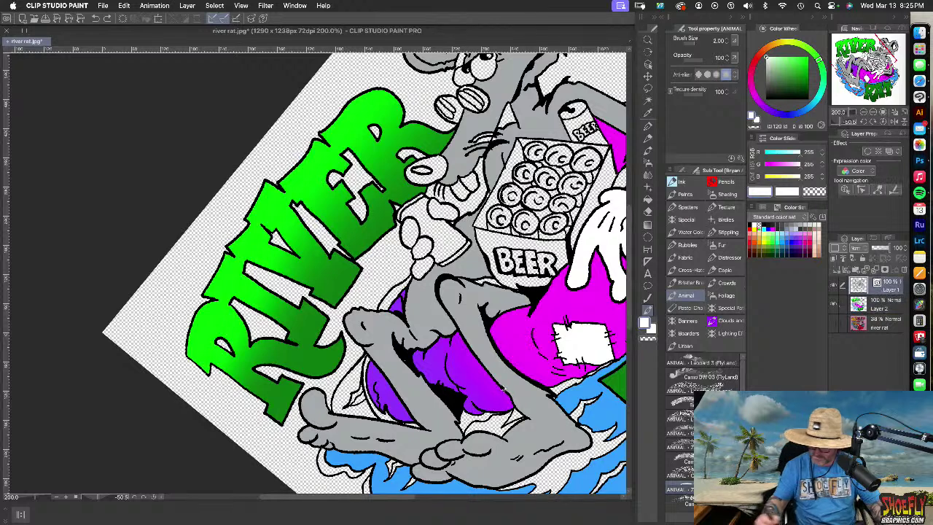
pyautogui.press('super+z')
pyautogui.click(197, 351)
pyautogui.moveTo(205, 325); pyautogui.dragTo(219, 320)
pyautogui.press('super+z')
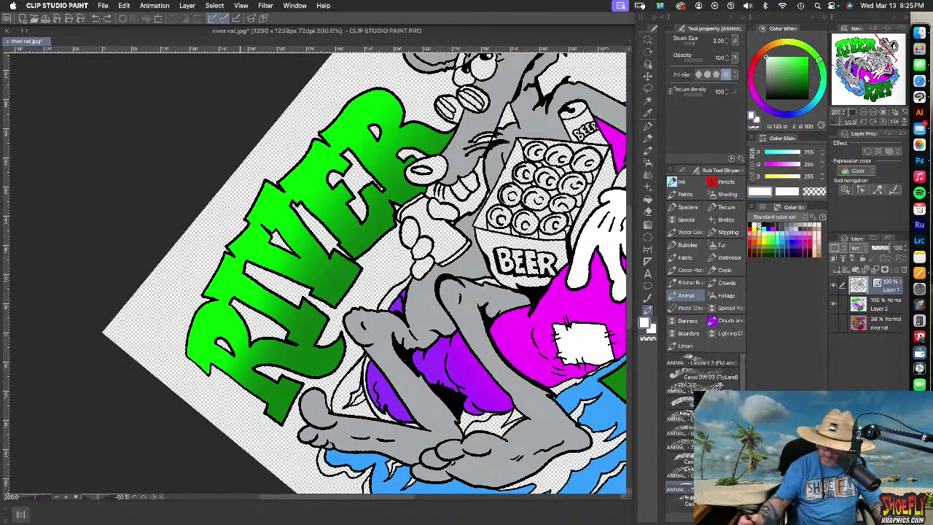
# Hide Layer 2, try test strokes in black over the RIVER outlines on Layer 1, and undo them
pyautogui.click(836, 306)
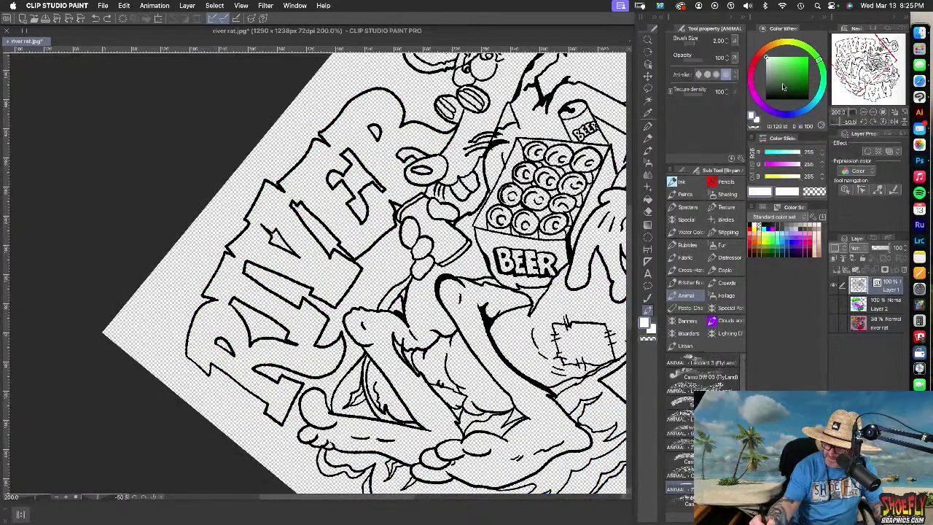
pyautogui.press('x')
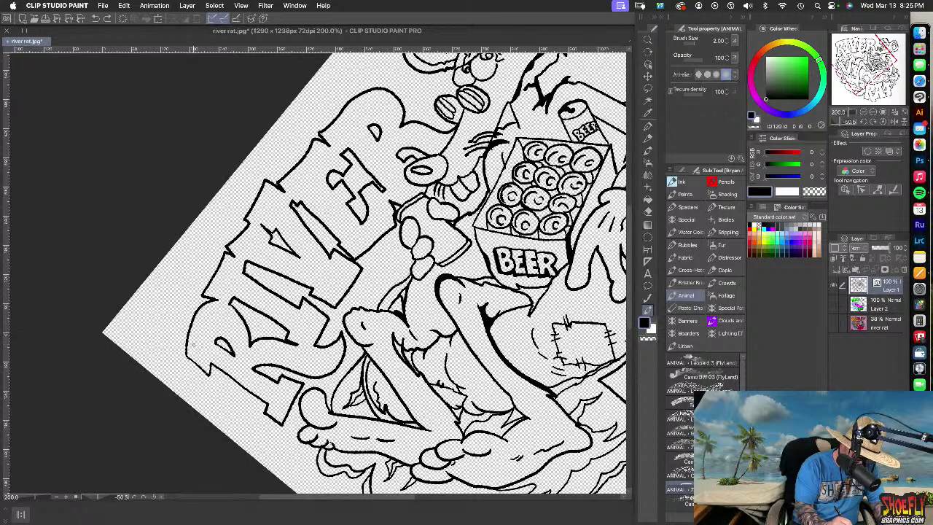
pyautogui.moveTo(217, 317); pyautogui.dragTo(204, 334)
pyautogui.press('super+z')
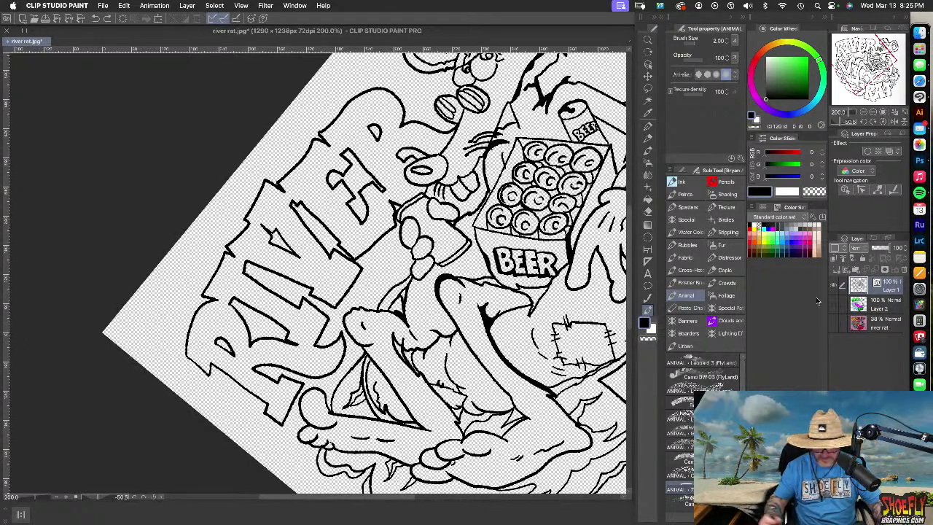
pyautogui.moveTo(155, 343)
pyautogui.mouseDown()
pyautogui.moveTo(231, 210)
pyautogui.moveTo(259, 181)
pyautogui.mouseUp()
pyautogui.moveTo(205, 295); pyautogui.dragTo(270, 187)
pyautogui.moveTo(209, 327)
pyautogui.mouseDown()
pyautogui.moveTo(262, 255)
pyautogui.moveTo(312, 309)
pyautogui.moveTo(499, 286)
pyautogui.mouseUp()
pyautogui.press('super+z')
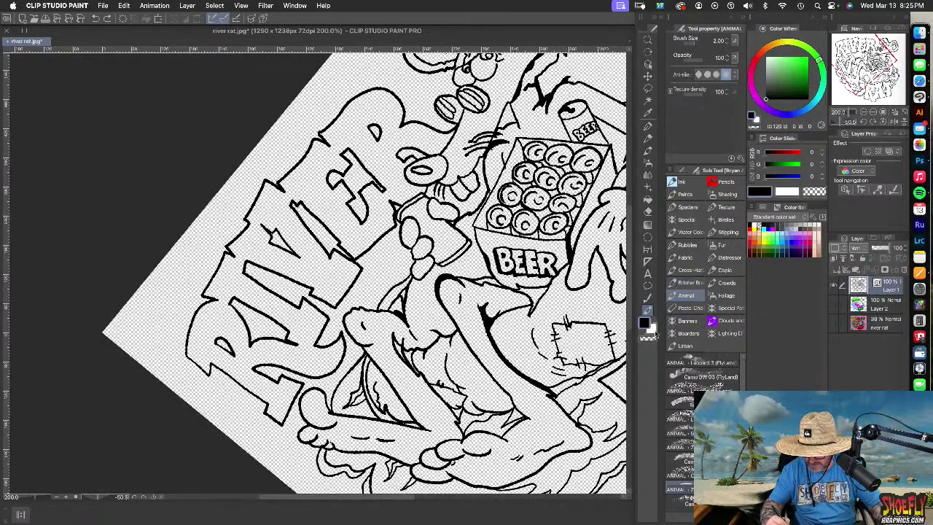
# With a size 2 Ink brush in white, paint a curved highlight on the first R of RIVER on the visible Layer 2
pyautogui.click(689, 184)
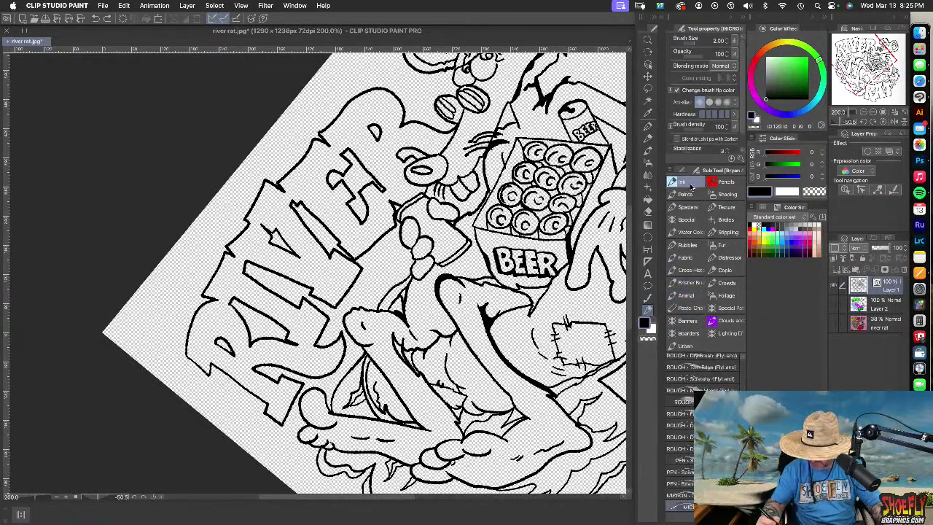
pyautogui.click(835, 305)
pyautogui.click(891, 306)
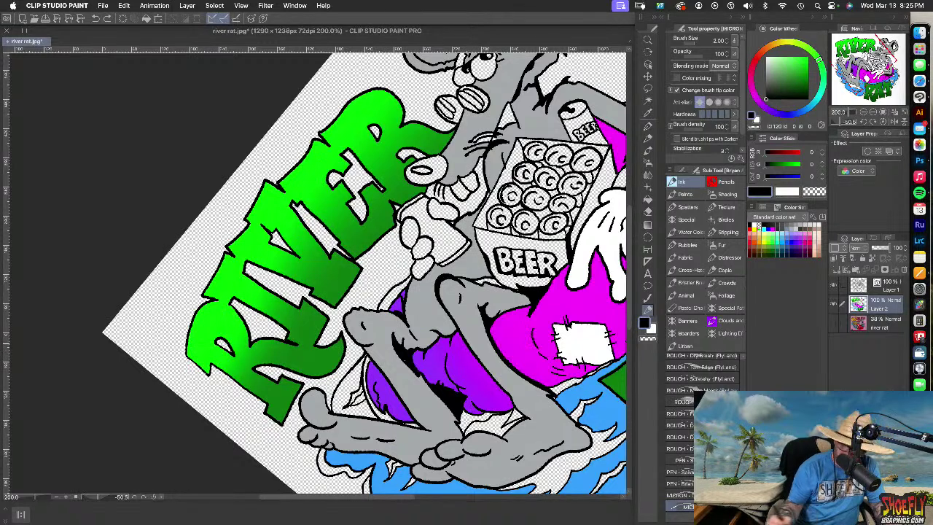
pyautogui.press('x')
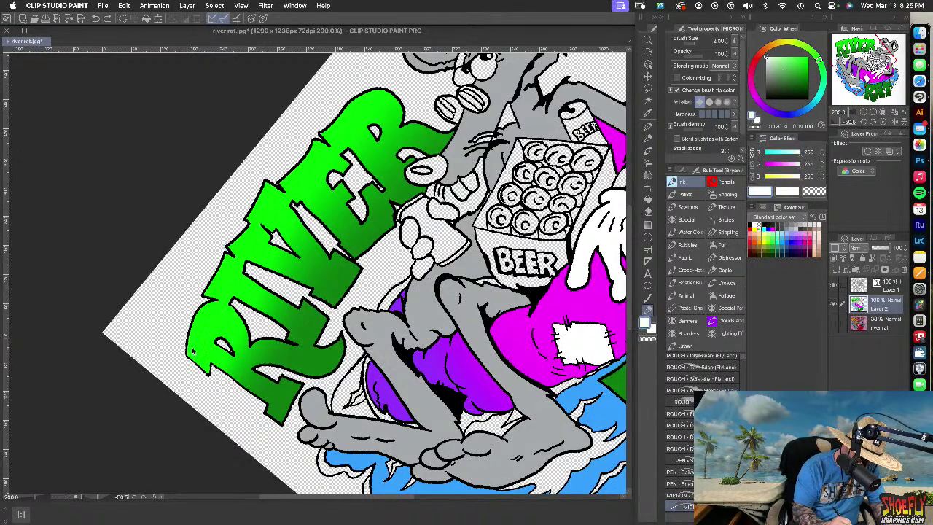
pyautogui.moveTo(196, 353)
pyautogui.mouseDown()
pyautogui.moveTo(213, 311)
pyautogui.moveTo(195, 349)
pyautogui.moveTo(199, 330)
pyautogui.mouseUp()
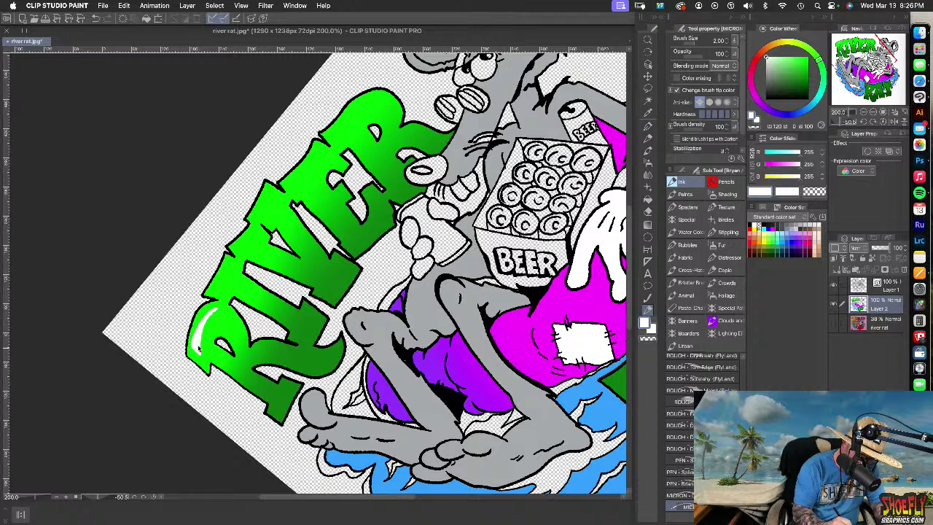
# Paint white highlights along the upper edges of the I, V, E and last R of RIVER
pyautogui.moveTo(217, 290); pyautogui.dragTo(231, 261)
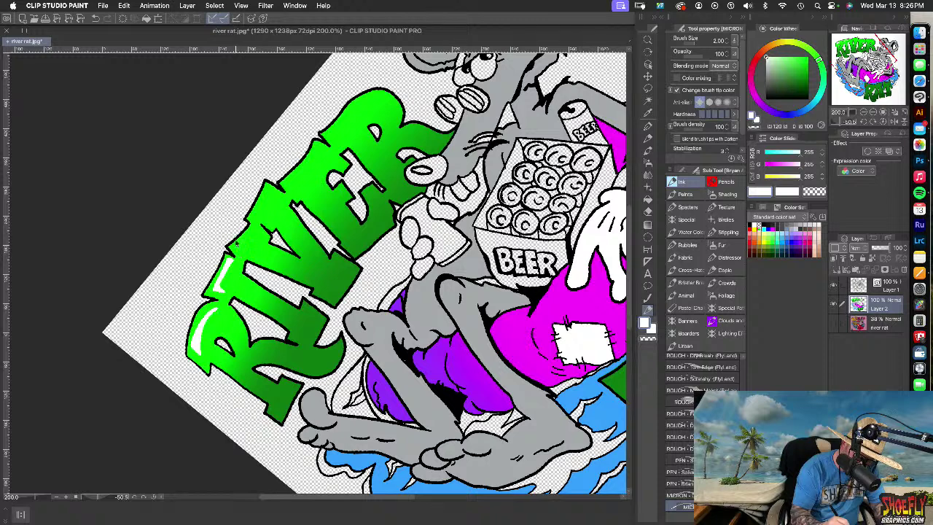
pyautogui.moveTo(229, 250); pyautogui.dragTo(252, 227)
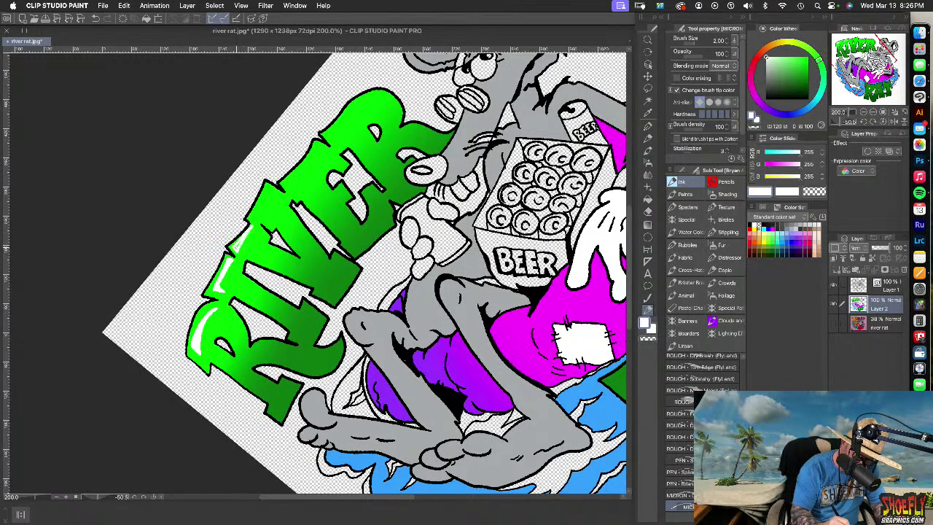
pyautogui.moveTo(254, 220)
pyautogui.mouseDown()
pyautogui.moveTo(269, 188)
pyautogui.moveTo(261, 207)
pyautogui.mouseUp()
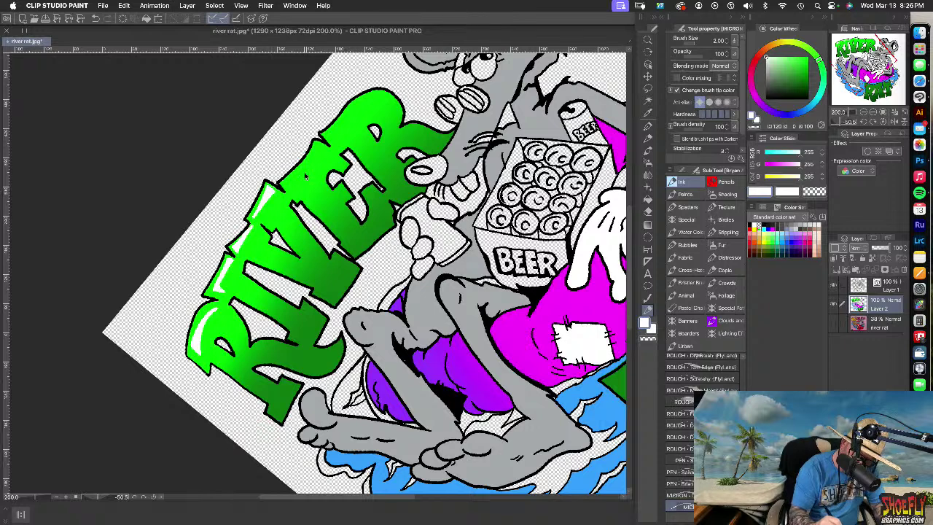
pyautogui.moveTo(292, 192)
pyautogui.mouseDown()
pyautogui.moveTo(286, 189)
pyautogui.moveTo(318, 149)
pyautogui.moveTo(295, 177)
pyautogui.mouseUp()
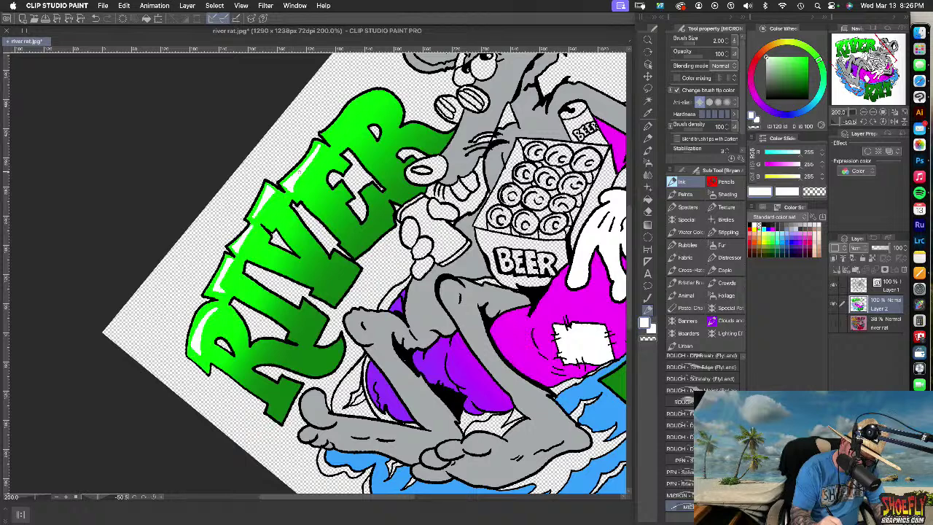
pyautogui.moveTo(336, 131)
pyautogui.mouseDown()
pyautogui.moveTo(380, 93)
pyautogui.moveTo(395, 93)
pyautogui.moveTo(369, 97)
pyautogui.moveTo(331, 135)
pyautogui.moveTo(356, 109)
pyautogui.mouseUp()
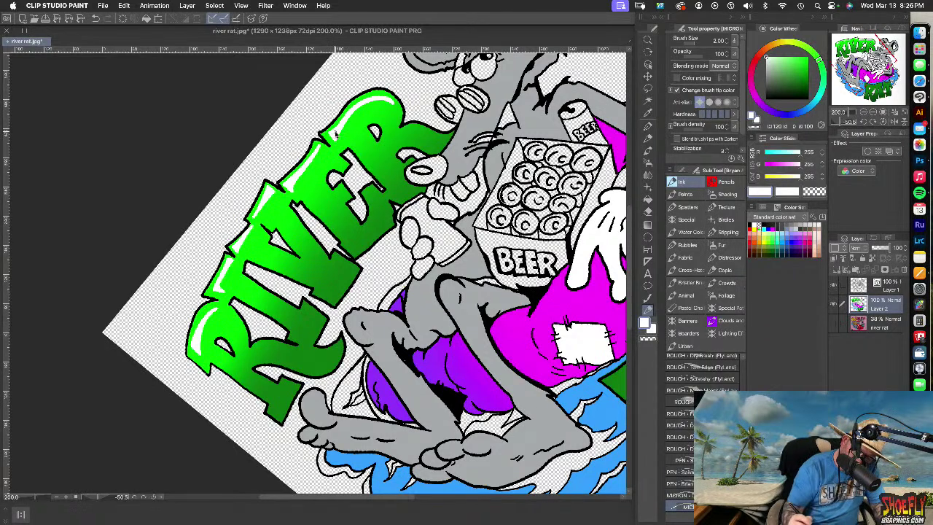
# Draw white highlight outlines along the upper edges of the R and A of RAT, and a solid white highlight on the T
pyautogui.moveTo(525, 357); pyautogui.dragTo(371, 205)
pyautogui.moveTo(566, 259); pyautogui.dragTo(334, 368)
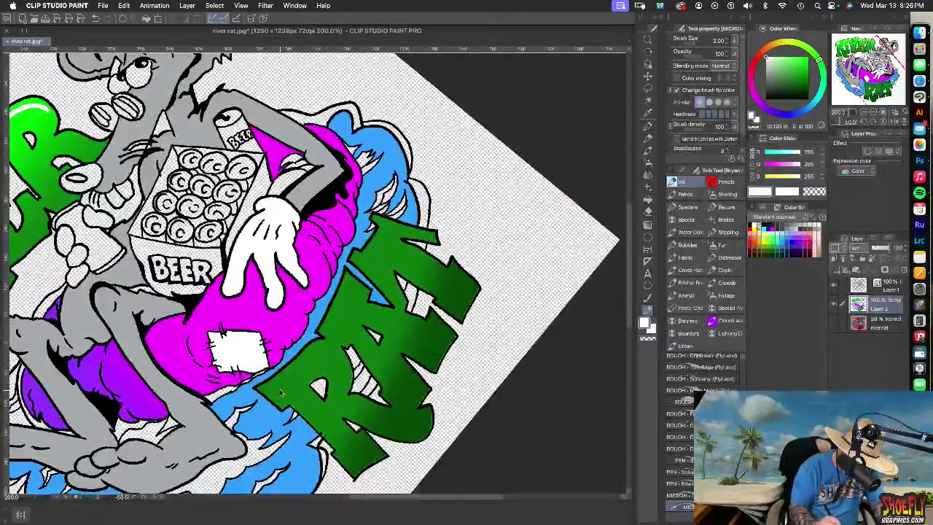
pyautogui.moveTo(271, 388)
pyautogui.mouseDown()
pyautogui.moveTo(284, 400)
pyautogui.moveTo(314, 352)
pyautogui.moveTo(272, 388)
pyautogui.mouseUp()
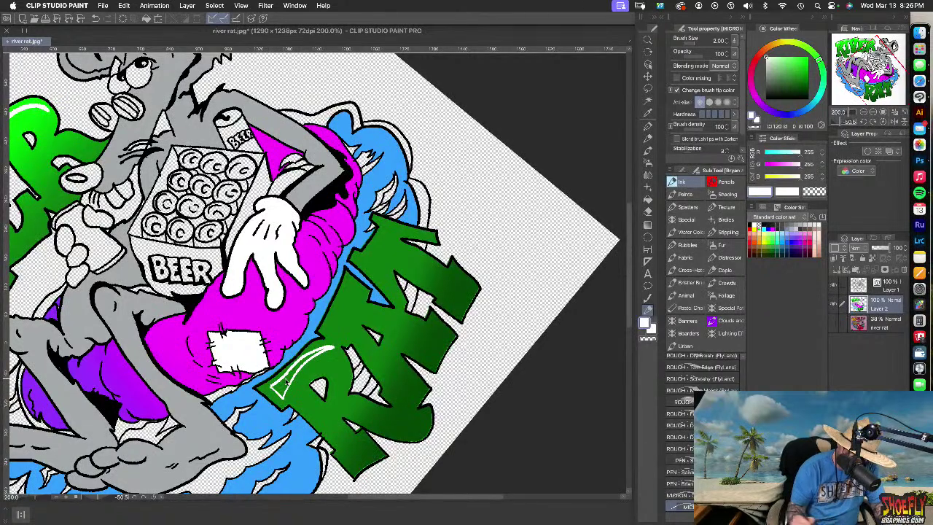
pyautogui.moveTo(329, 334); pyautogui.dragTo(349, 278)
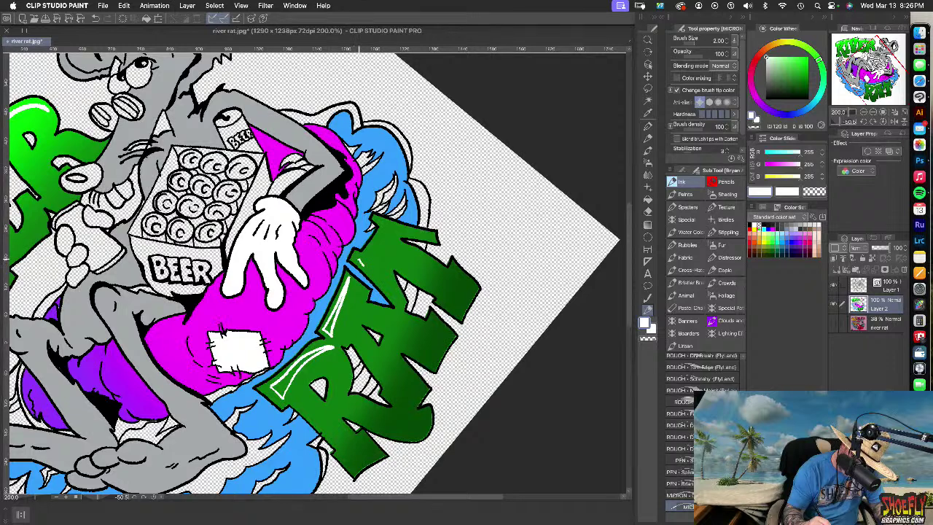
pyautogui.moveTo(365, 261)
pyautogui.mouseDown()
pyautogui.moveTo(380, 235)
pyautogui.moveTo(366, 267)
pyautogui.mouseUp()
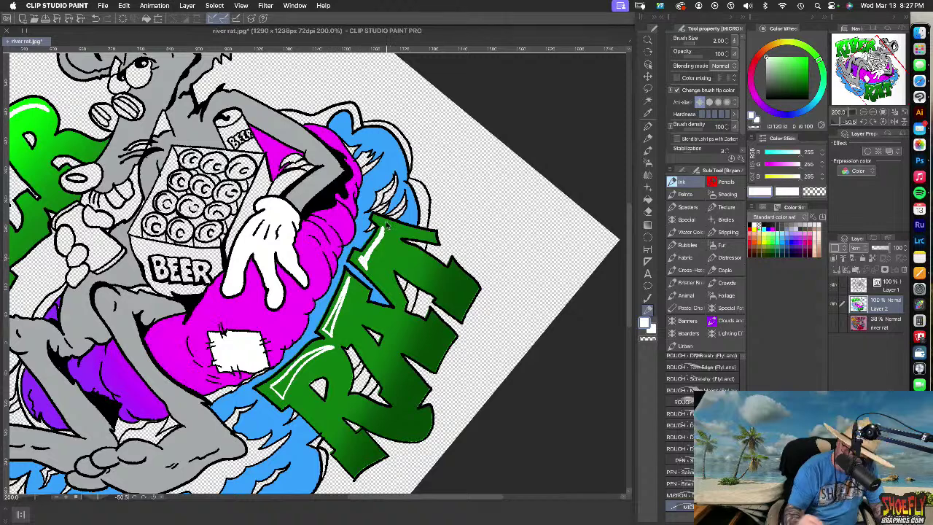
# Fill the highlight outlines on the A and R of RAT with white
pyautogui.click(648, 198)
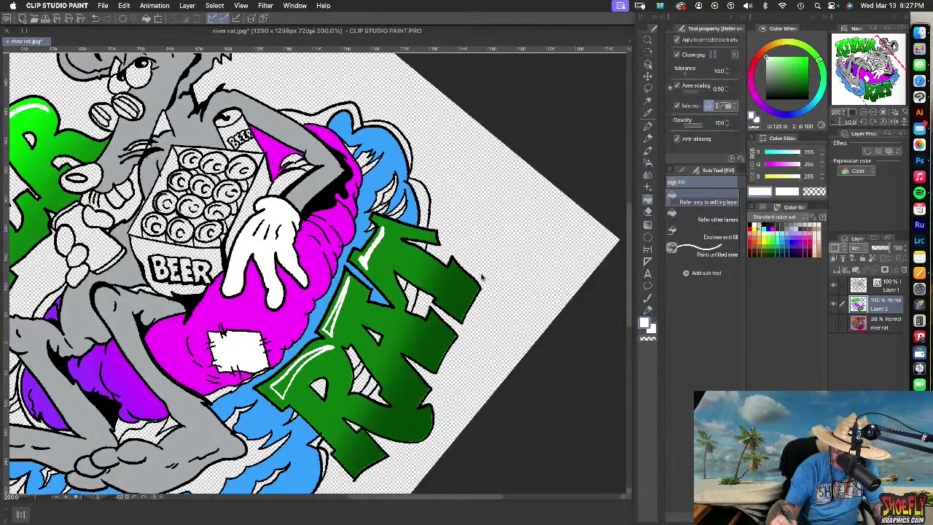
pyautogui.click(331, 327)
pyautogui.click(284, 391)
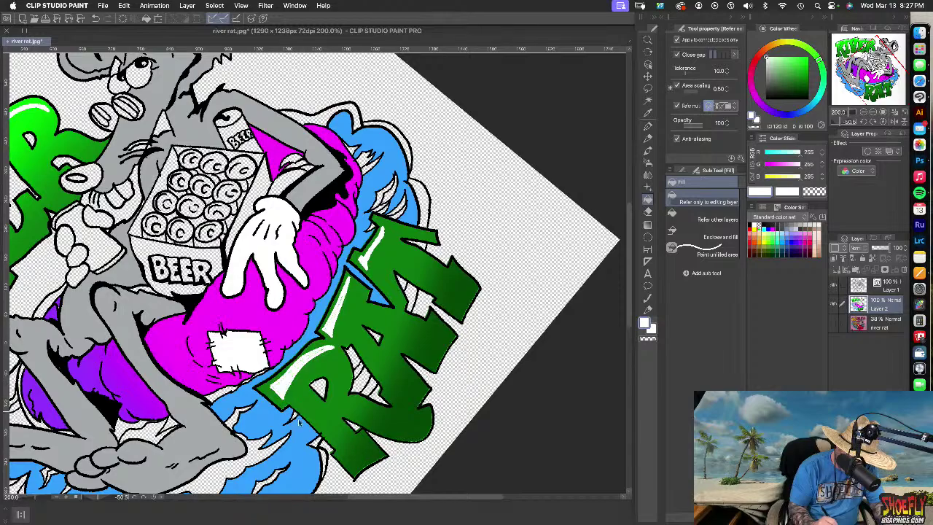
# Increase the Ink brush size to 60
pyautogui.moveTo(311, 307); pyautogui.dragTo(314, 147)
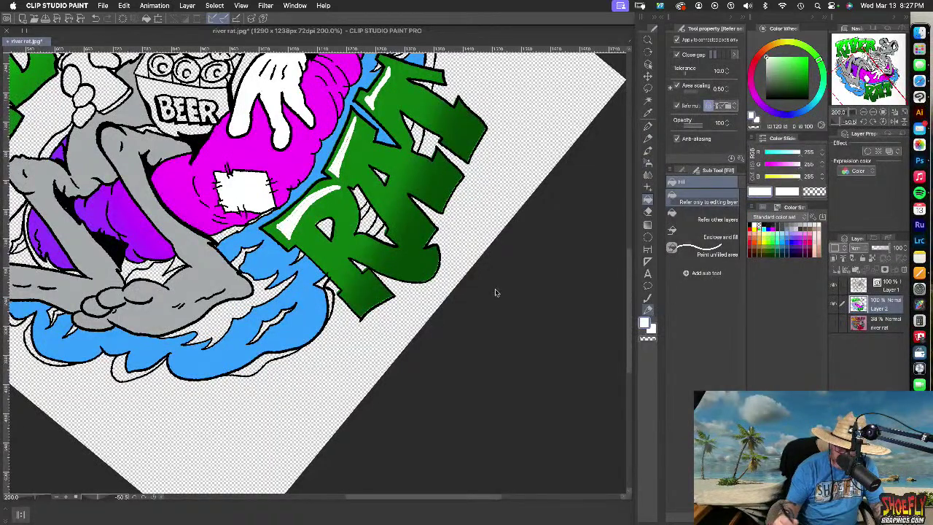
pyautogui.press('b')
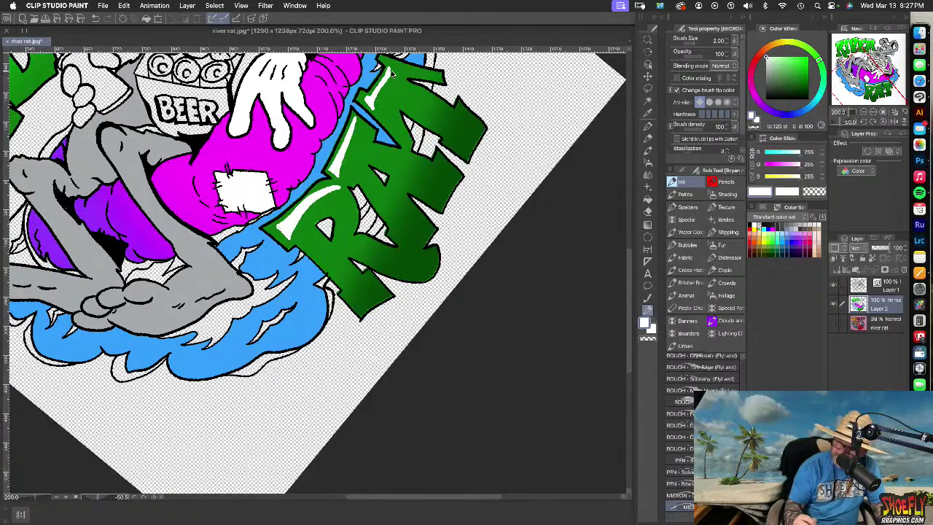
pyautogui.moveTo(331, 237)
pyautogui.mouseDown()
pyautogui.moveTo(469, 274)
pyautogui.moveTo(426, 404)
pyautogui.moveTo(402, 441)
pyautogui.mouseUp()
pyautogui.press('r')
pyautogui.press('b')
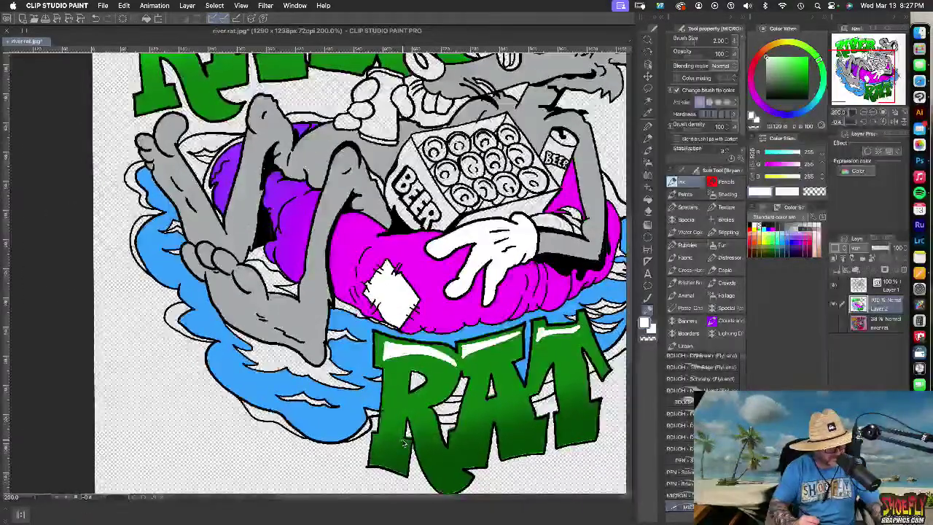
pyautogui.press('[')
pyautogui.press(']')
pyautogui.press(']')
pyautogui.press(']')
pyautogui.press(']')
pyautogui.press(']')
pyautogui.press(']')
pyautogui.press(']')
pyautogui.press(']')
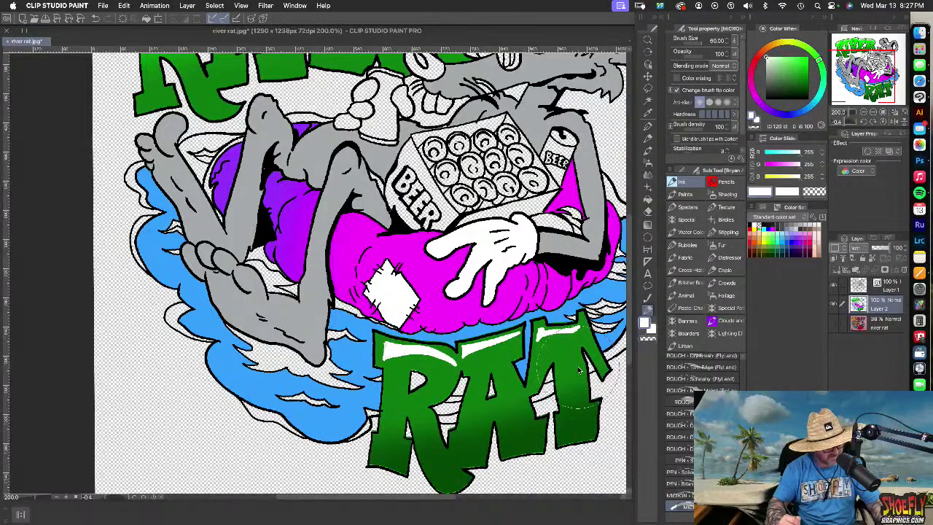
# Return to the Ink brush and set the drawing color to black
pyautogui.scroll(-5, 580, 370)
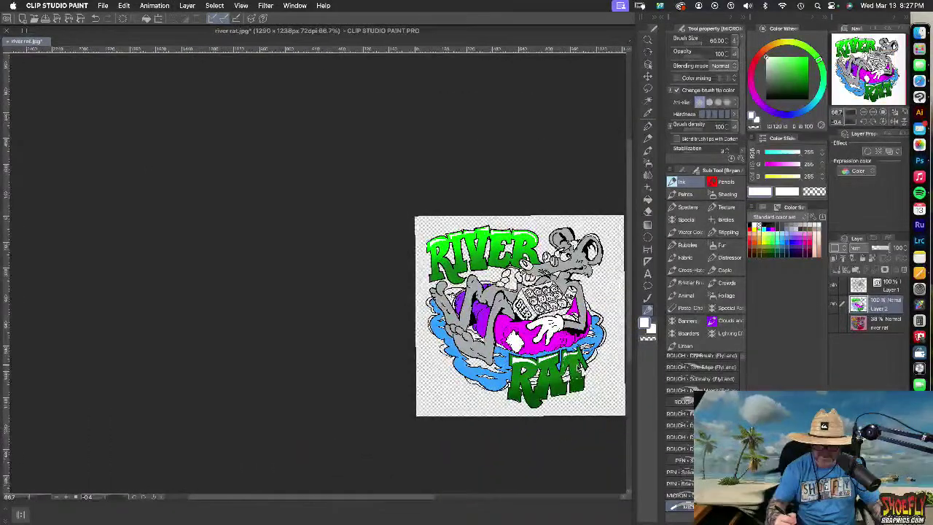
pyautogui.scroll(1, 580, 369)
pyautogui.moveTo(539, 417); pyautogui.dragTo(419, 347)
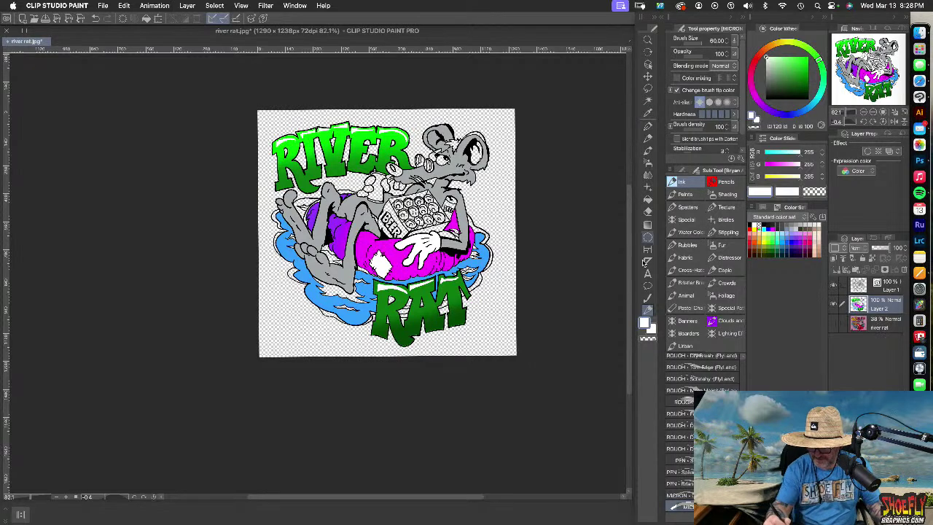
pyautogui.click(648, 126)
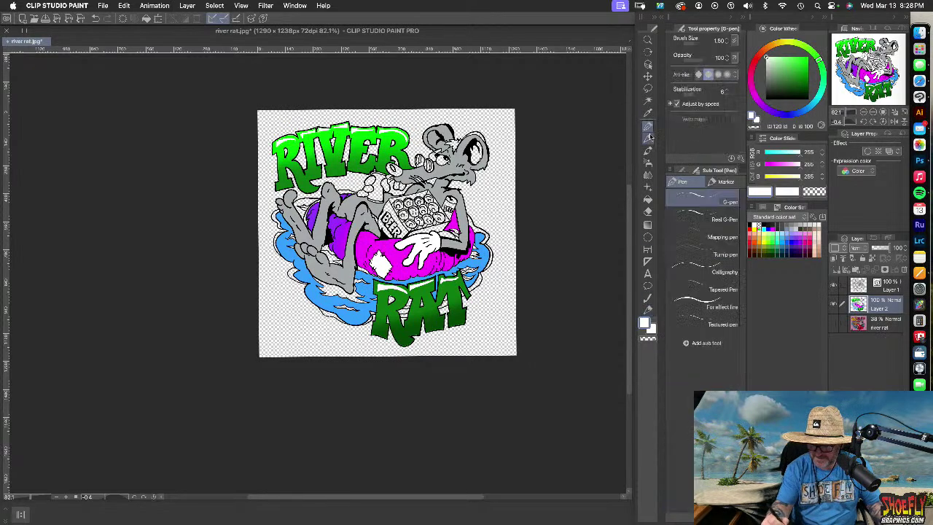
pyautogui.click(647, 310)
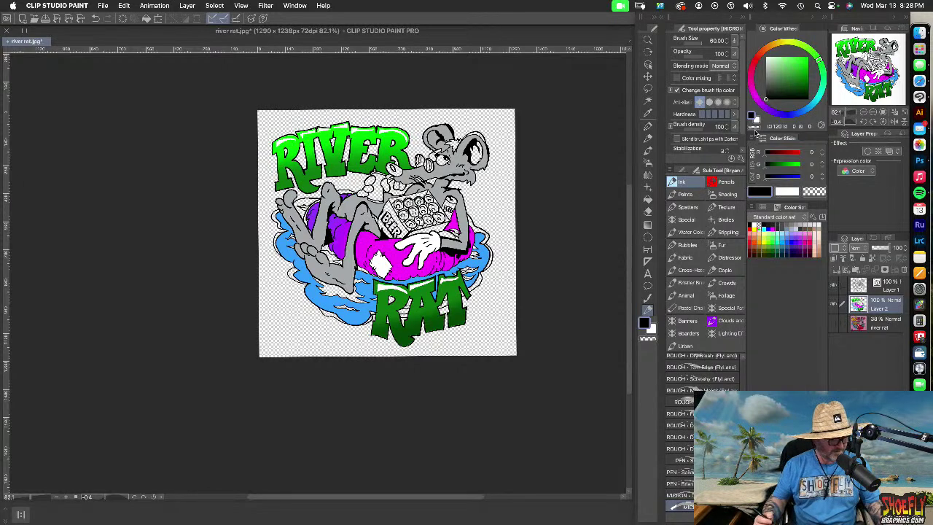
# Undo the white highlights on the RAT letters and on the RIVER letters
pyautogui.press('super+z')
pyautogui.press('super+z')
pyautogui.press('super+z')
pyautogui.press('super+z')
pyautogui.press('super+z')
pyautogui.press('super+z')
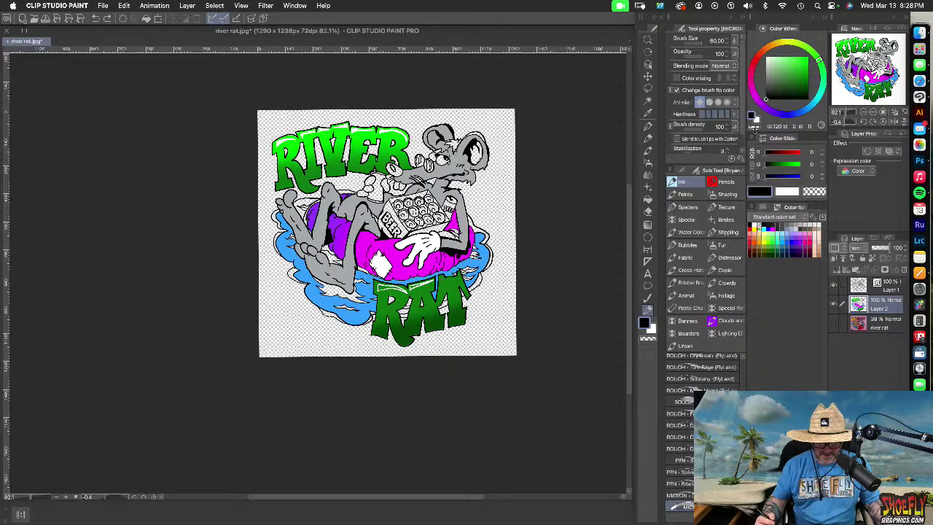
pyautogui.press('super+z')
pyautogui.press('super+z')
pyautogui.press('super+z')
pyautogui.press('super+z')
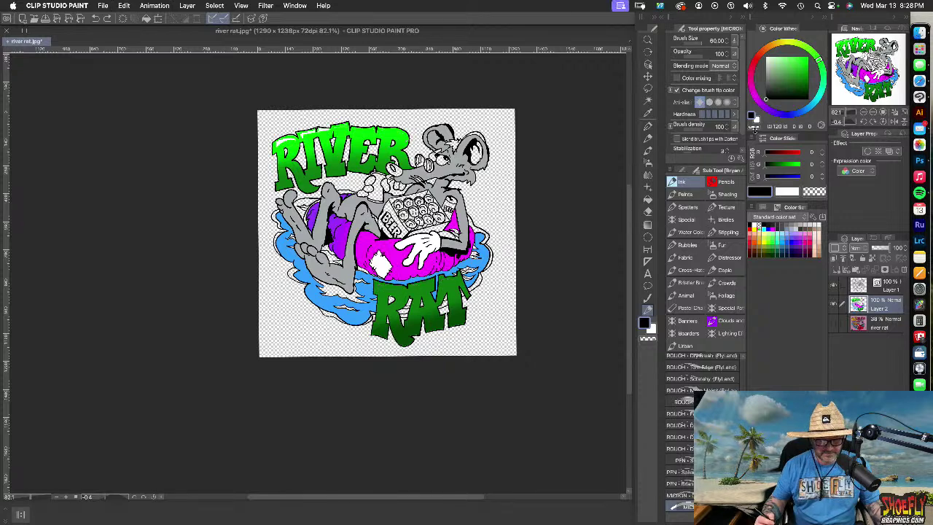
pyautogui.press('super+z')
pyautogui.press('super+z')
pyautogui.press('super+z')
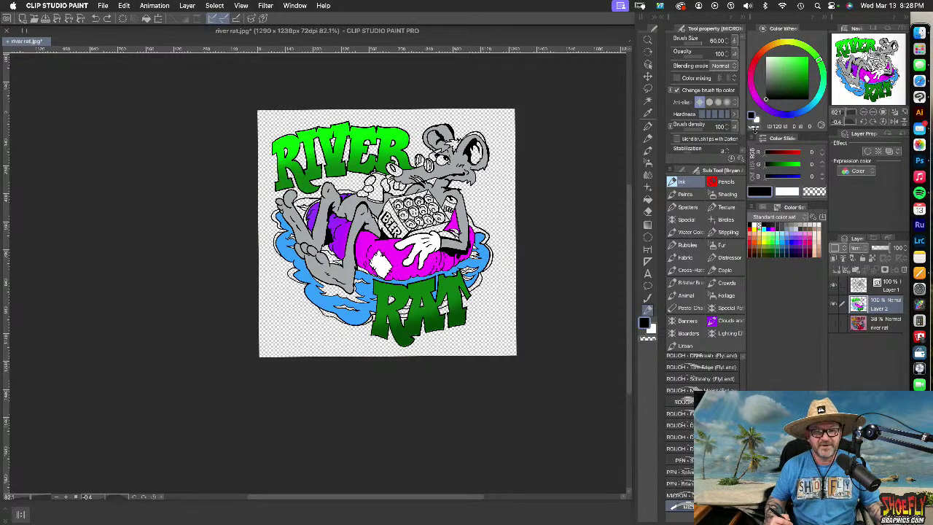
# View the artwork at 100% and undo the white highlights showing on the RIVER letters
pyautogui.press('super+alt+0')
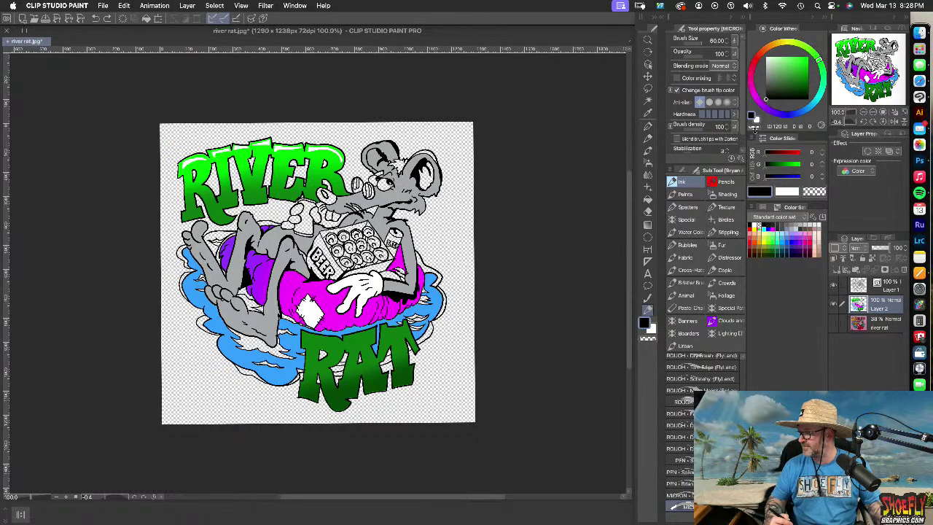
pyautogui.press('super+z')
pyautogui.press('super+z')
pyautogui.press('super+z')
pyautogui.press('super+z')
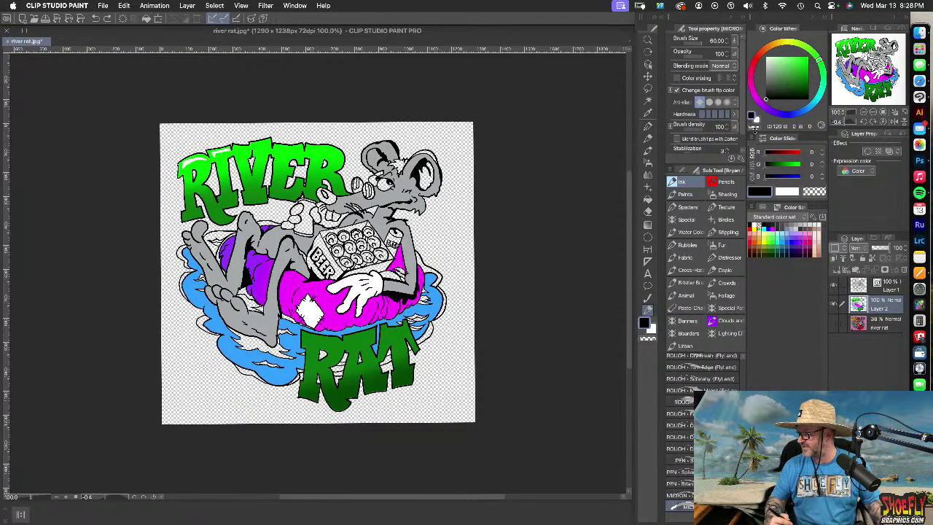
pyautogui.press('super+z')
pyautogui.press('super+z')
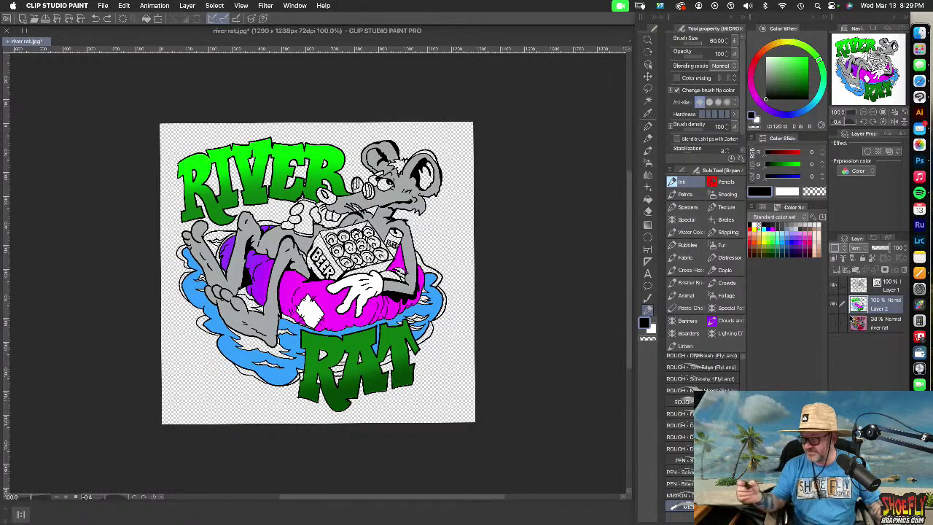
# Add a new layer above Layer 1 and name it highlights
pyautogui.click(877, 285)
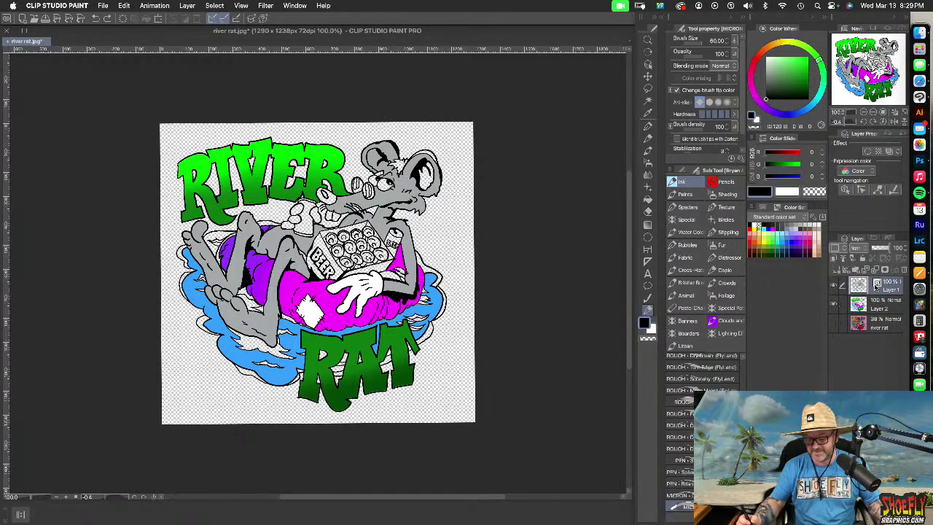
pyautogui.click(836, 269)
pyautogui.doubleClick(884, 289)
pyautogui.write('h')
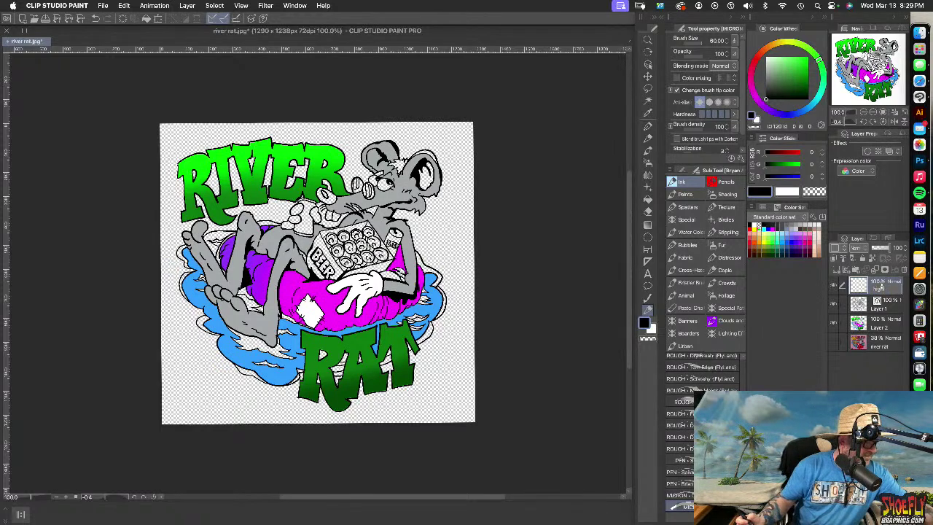
pyautogui.write('lights')
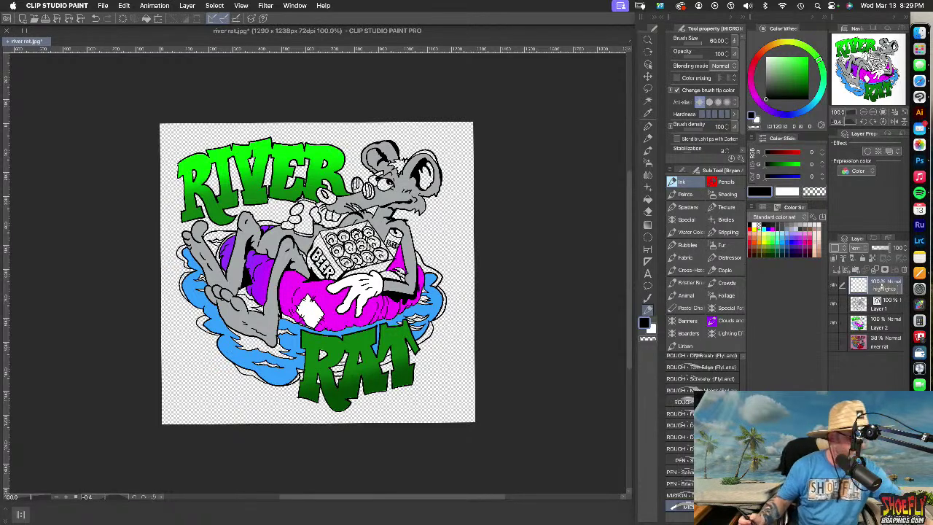
pyautogui.press('Return')
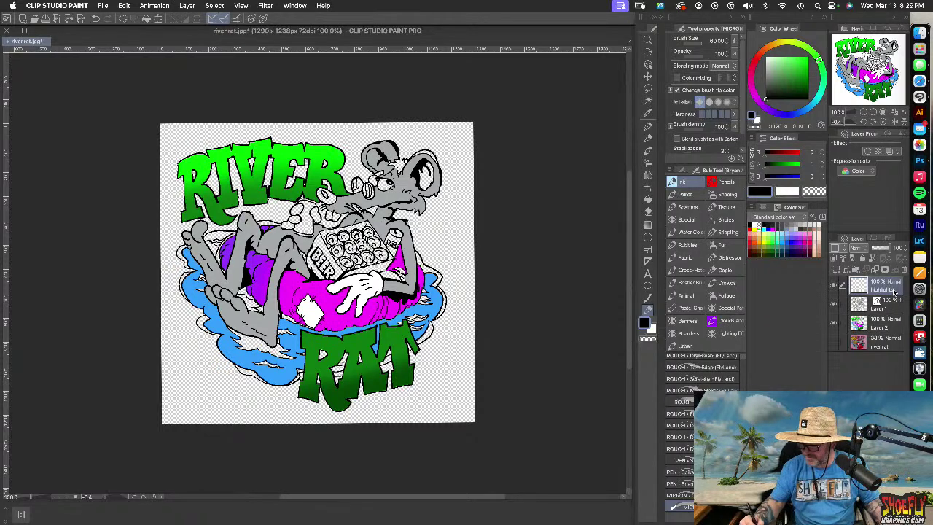
# Make Layer 1 the active layer and return to the Ink brush
pyautogui.click(891, 311)
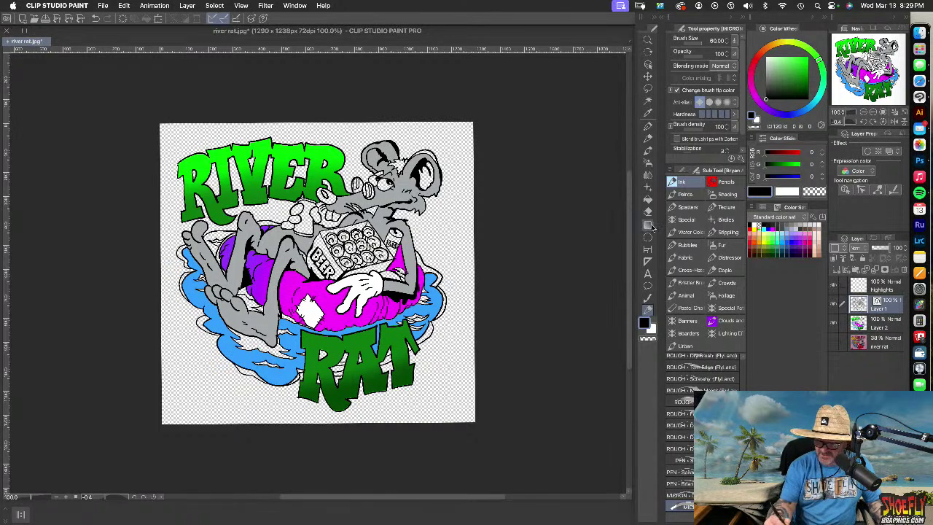
pyautogui.click(648, 186)
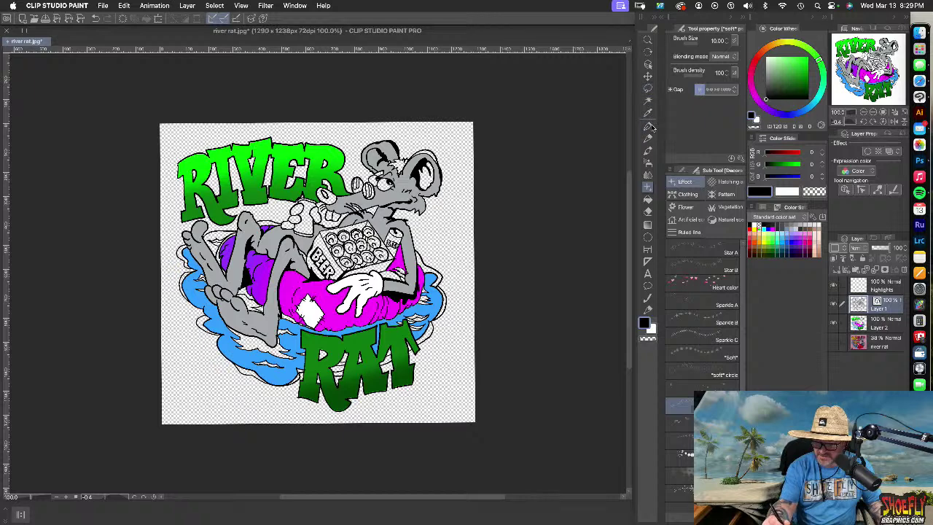
pyautogui.click(649, 309)
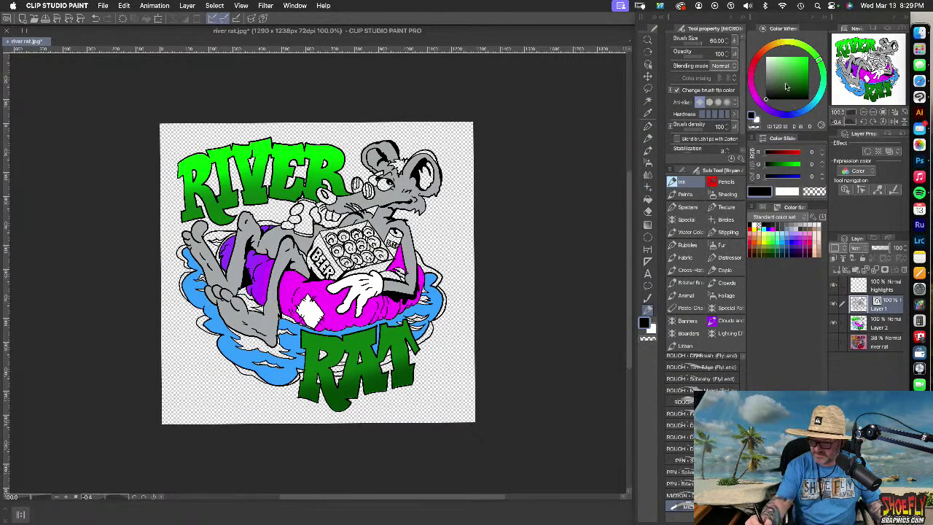
# Reduce the Ink brush size to 5 for working on the lettering outlines
pyautogui.moveTo(492, 360); pyautogui.dragTo(512, 209)
pyautogui.moveTo(367, 392); pyautogui.dragTo(488, 281)
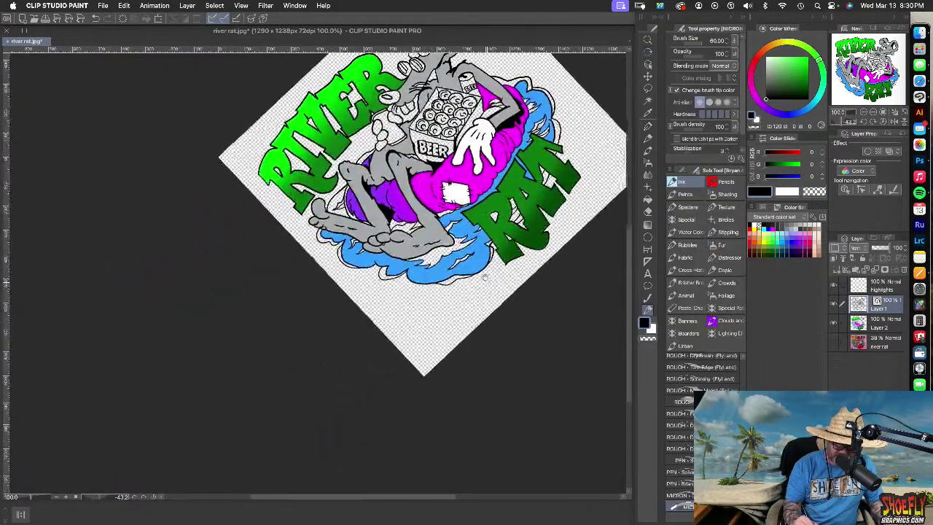
pyautogui.moveTo(449, 159); pyautogui.dragTo(446, 185)
pyautogui.moveTo(447, 230); pyautogui.dragTo(439, 276)
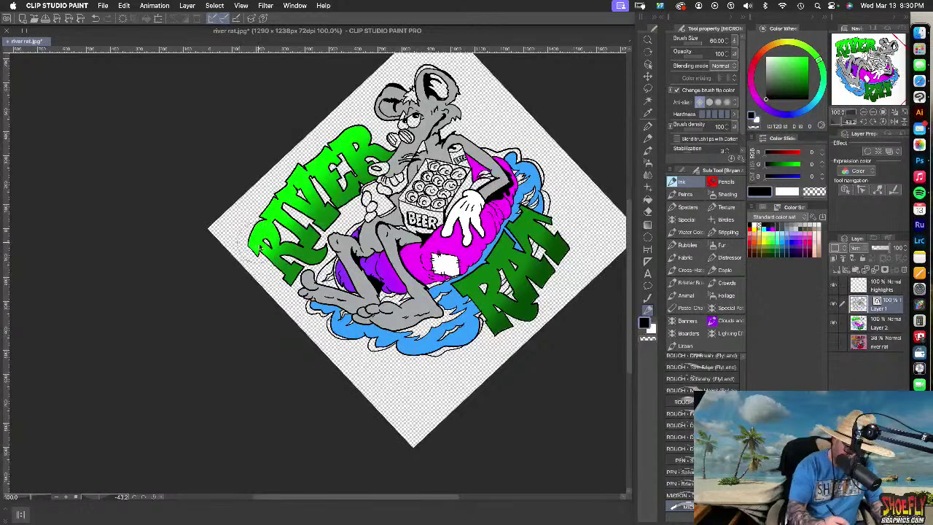
pyautogui.press('[')
pyautogui.press('[')
pyautogui.press('[')
pyautogui.press('[')
pyautogui.press('[')
pyautogui.press('[')
pyautogui.press('[')
pyautogui.press('[')
pyautogui.press('[')
pyautogui.press('[')
pyautogui.press('[')
pyautogui.press('[')
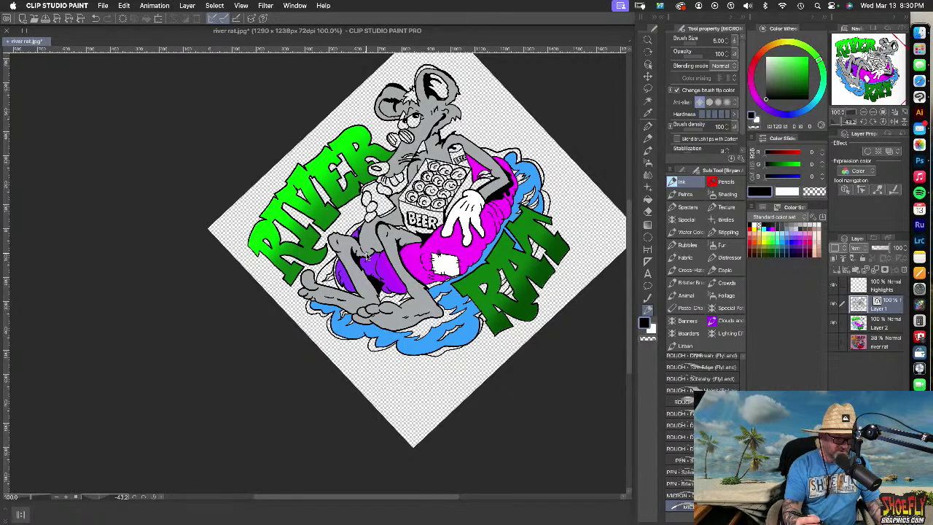
pyautogui.press(']')
pyautogui.press(']')
pyautogui.press(']')
pyautogui.press(']')
pyautogui.moveTo(381, 244); pyautogui.dragTo(380, 244)
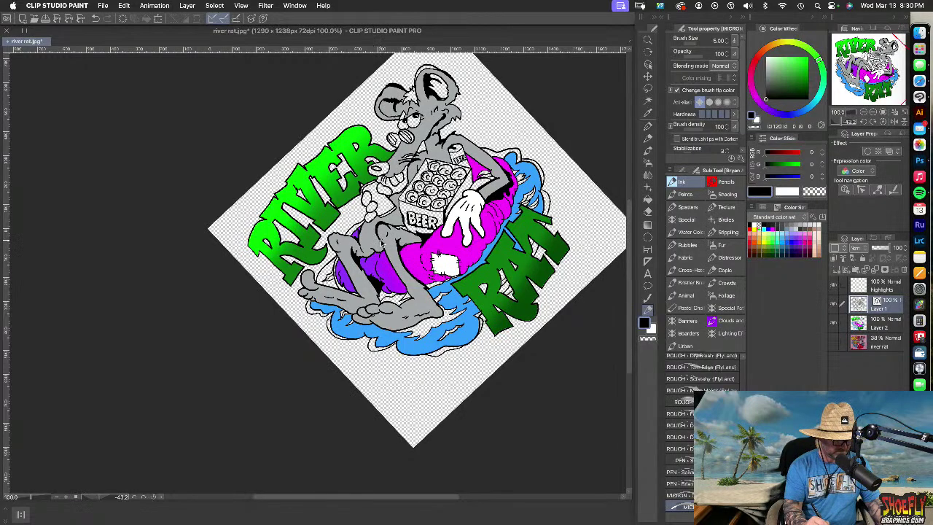
# Try thick black strokes along the lower outer edge of the first R of RIVER on Layer 1, and undo them
pyautogui.scroll(5, 381, 243)
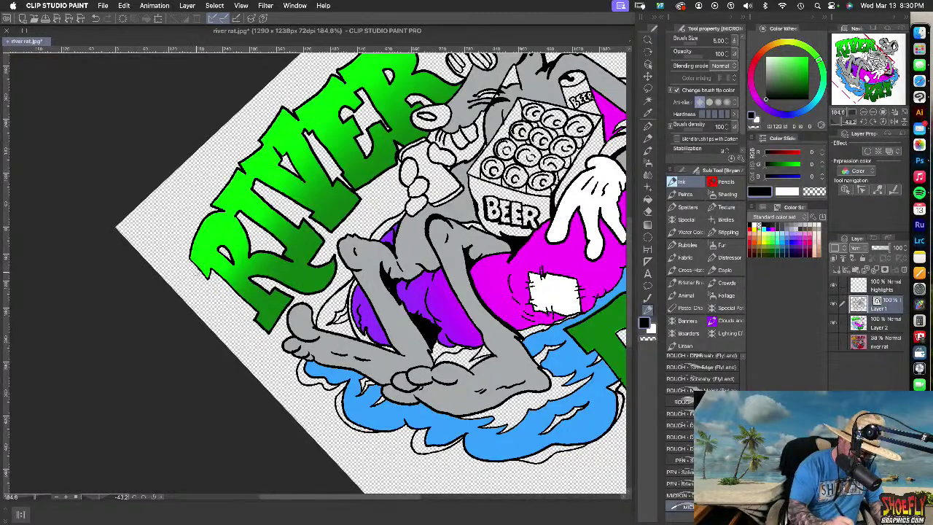
pyautogui.moveTo(195, 268)
pyautogui.mouseDown()
pyautogui.moveTo(217, 300)
pyautogui.moveTo(222, 278)
pyautogui.moveTo(195, 273)
pyautogui.moveTo(217, 298)
pyautogui.moveTo(221, 283)
pyautogui.moveTo(254, 312)
pyautogui.mouseUp()
pyautogui.press('super+z')
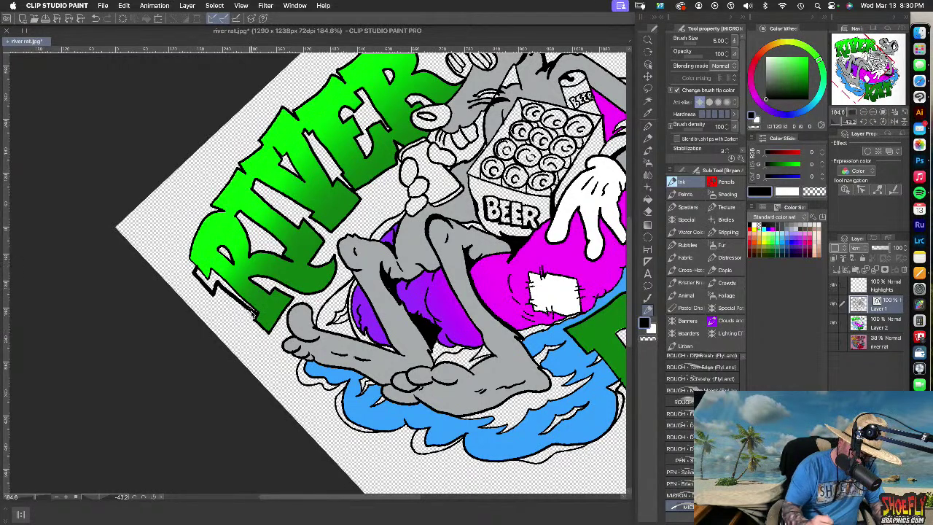
pyautogui.press('super+z')
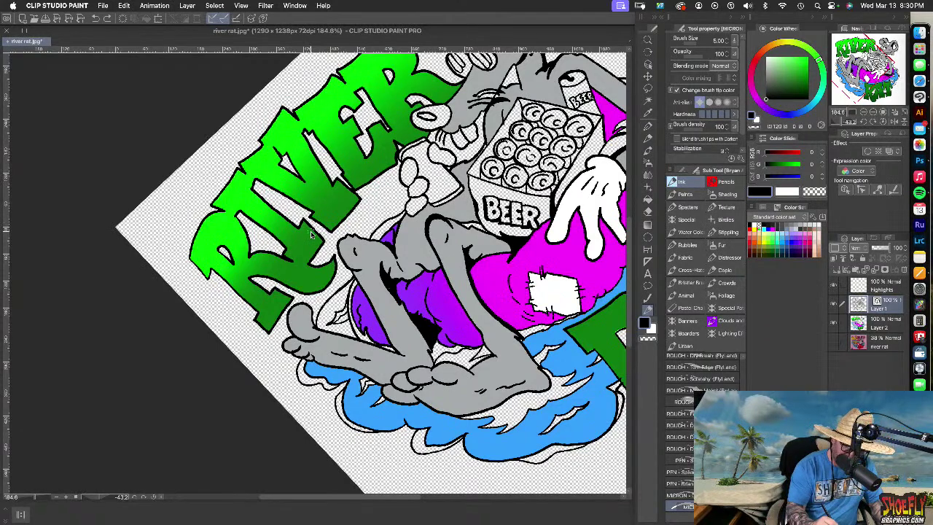
# Draw black drop-shadow outlines along the lower and inner edges of the RIVER letters on Layer 1 with the Ink brush at size 4
pyautogui.press(']')
pyautogui.press(']')
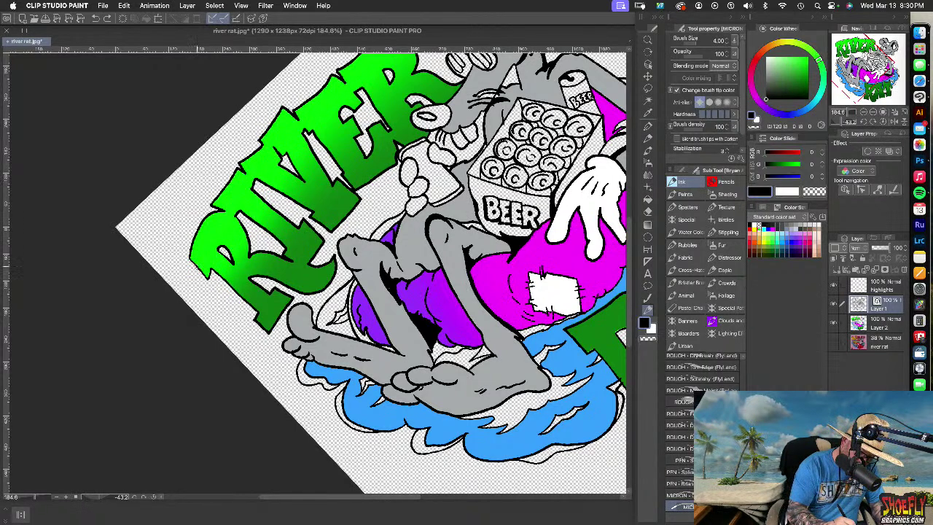
pyautogui.moveTo(197, 269)
pyautogui.mouseDown()
pyautogui.moveTo(218, 281)
pyautogui.moveTo(252, 309)
pyautogui.moveTo(205, 267)
pyautogui.moveTo(288, 311)
pyautogui.moveTo(257, 328)
pyautogui.moveTo(272, 342)
pyautogui.moveTo(293, 296)
pyautogui.mouseUp()
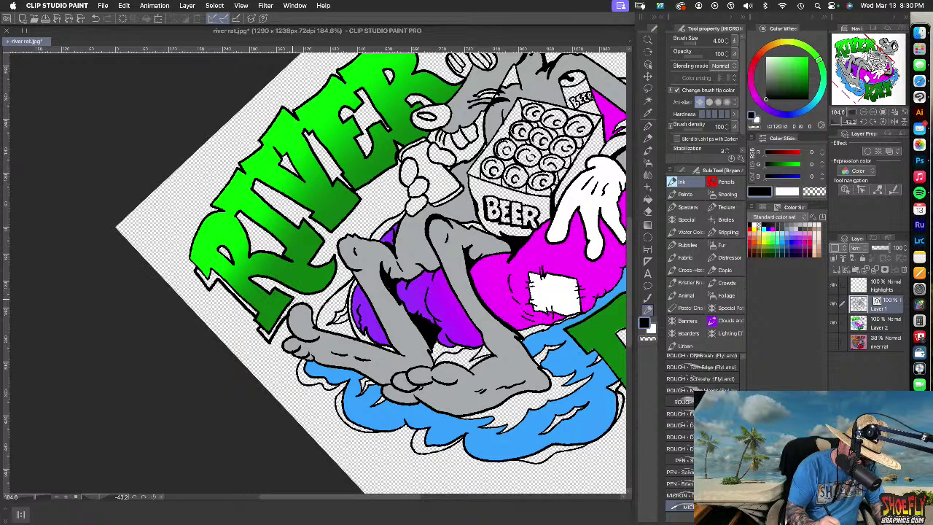
pyautogui.moveTo(261, 280)
pyautogui.mouseDown()
pyautogui.moveTo(315, 301)
pyautogui.moveTo(335, 271)
pyautogui.mouseUp()
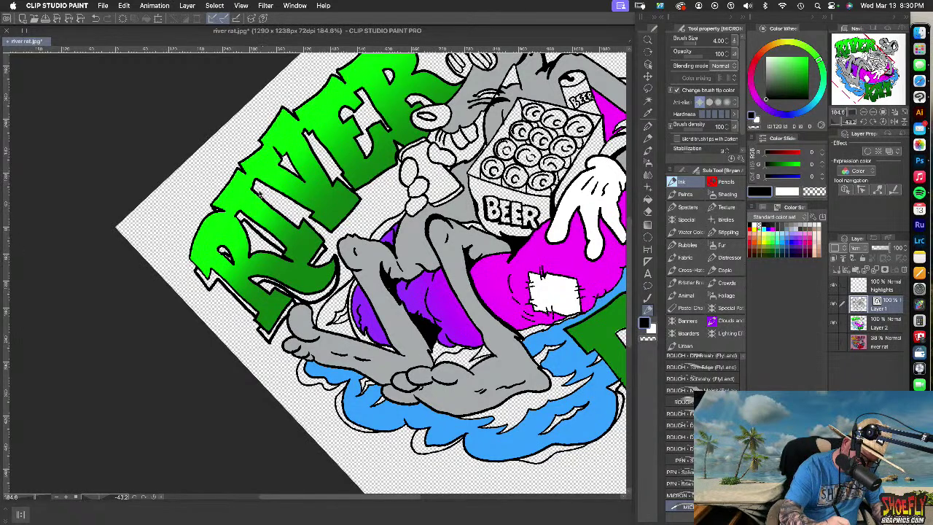
pyautogui.moveTo(252, 186)
pyautogui.mouseDown()
pyautogui.moveTo(336, 237)
pyautogui.moveTo(359, 200)
pyautogui.mouseUp()
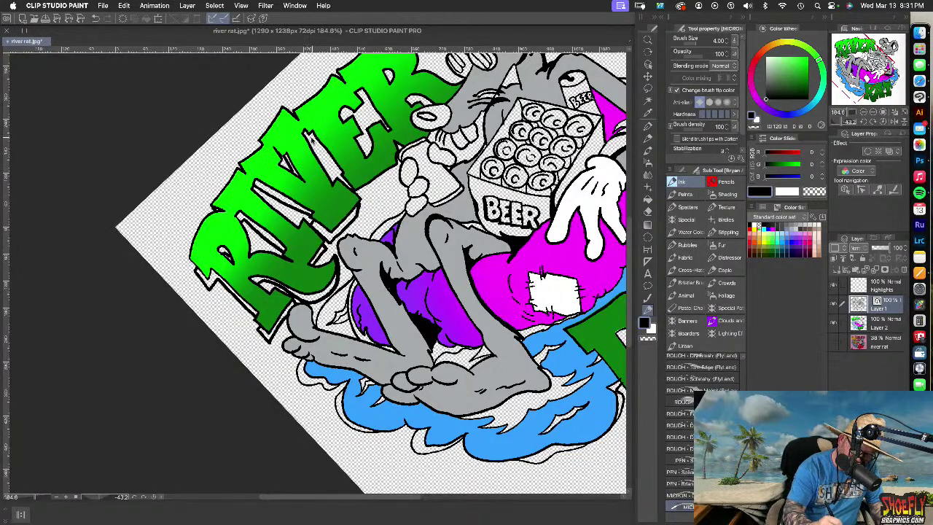
pyautogui.moveTo(309, 137); pyautogui.dragTo(342, 175)
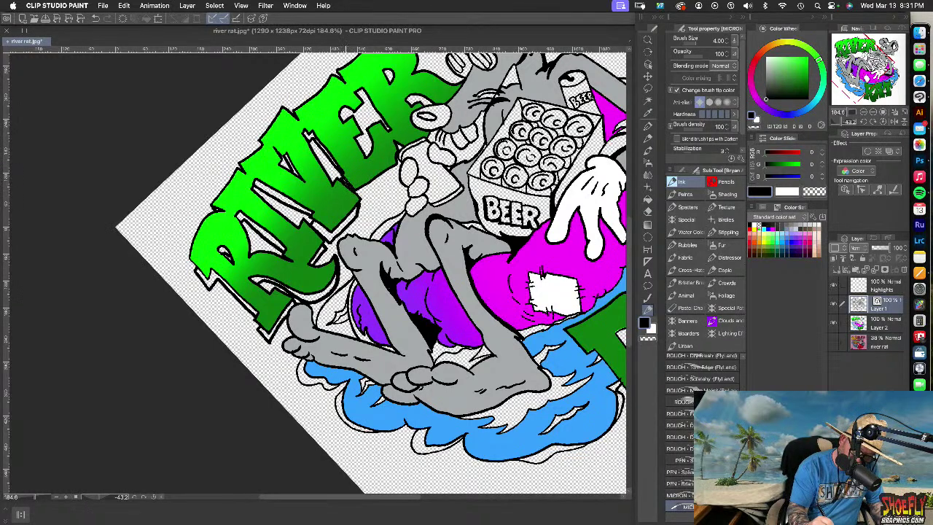
pyautogui.moveTo(359, 198); pyautogui.dragTo(396, 175)
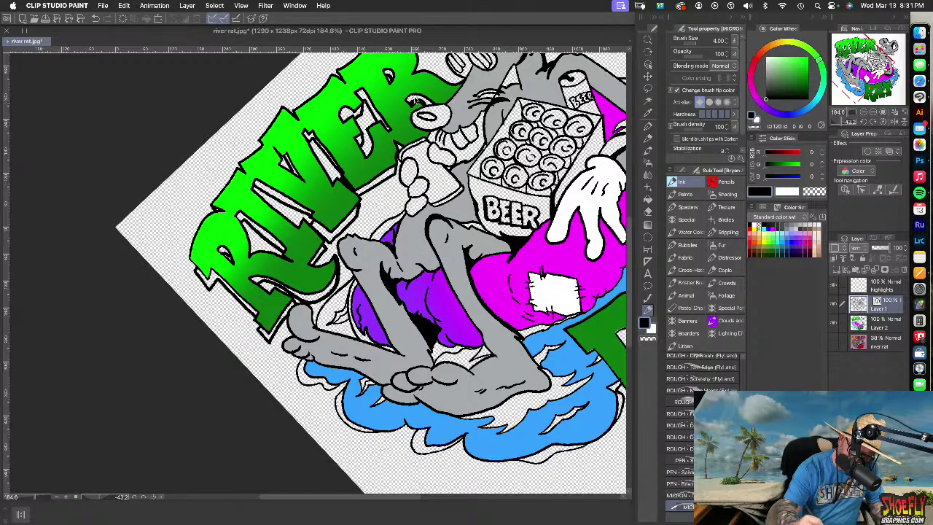
# Fill the outlined drop-shadow areas of the R, I, V and E in RIVER with black, making Layer 2 the active layer
pyautogui.moveTo(488, 208); pyautogui.dragTo(455, 266)
pyautogui.moveTo(462, 328); pyautogui.dragTo(447, 255)
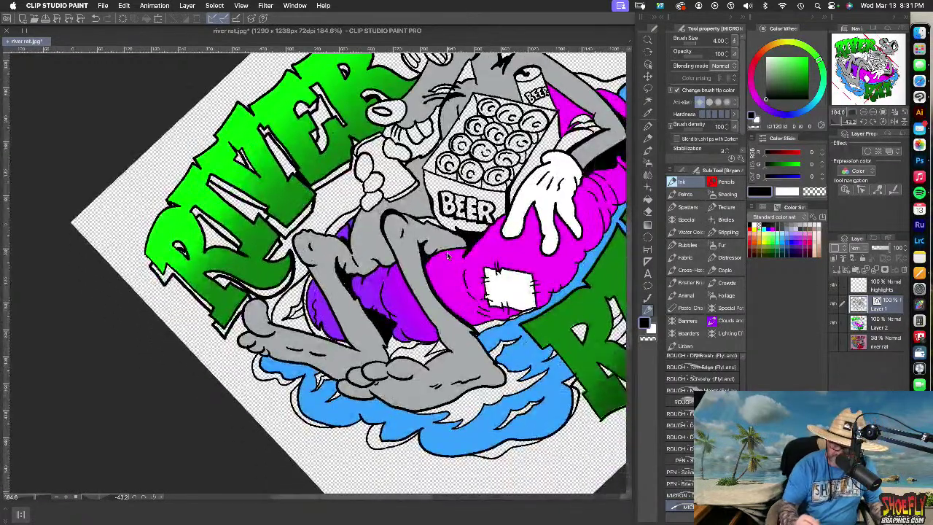
pyautogui.click(647, 199)
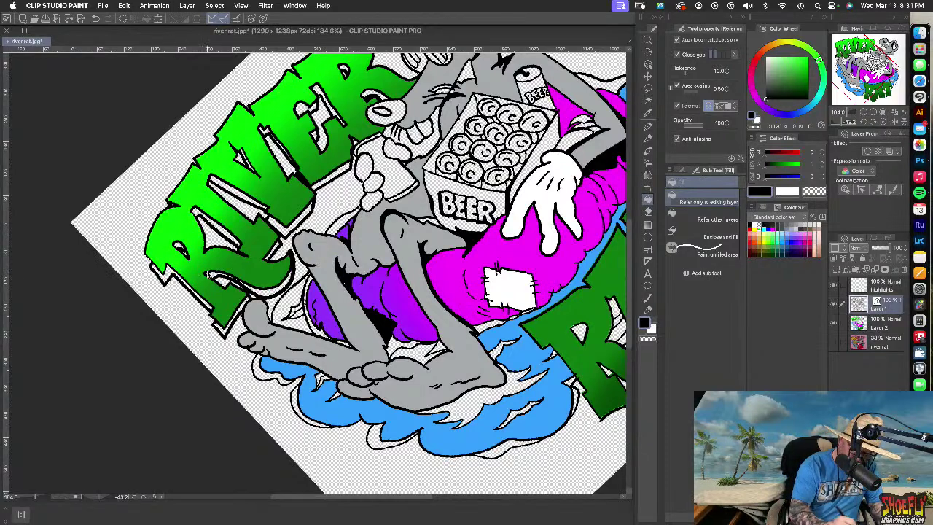
pyautogui.click(884, 323)
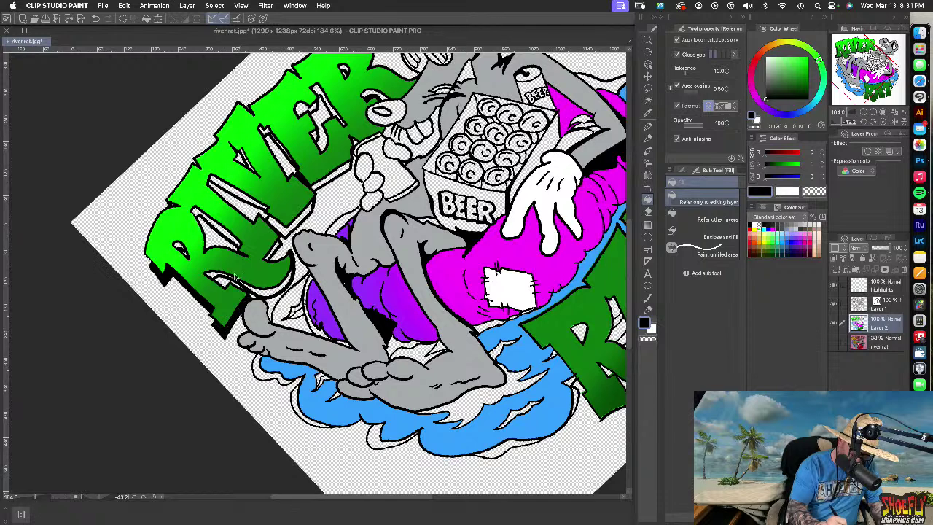
pyautogui.click(274, 284)
pyautogui.click(223, 229)
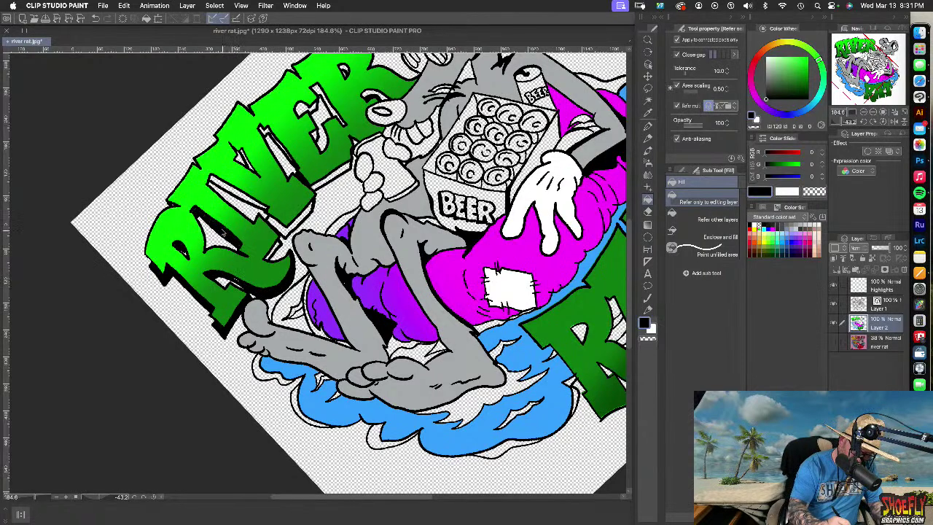
pyautogui.click(289, 229)
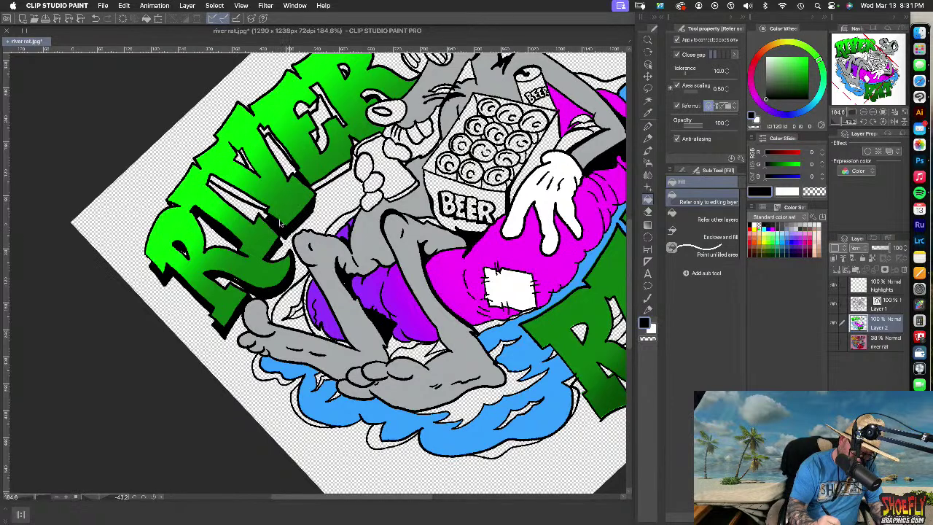
pyautogui.click(264, 175)
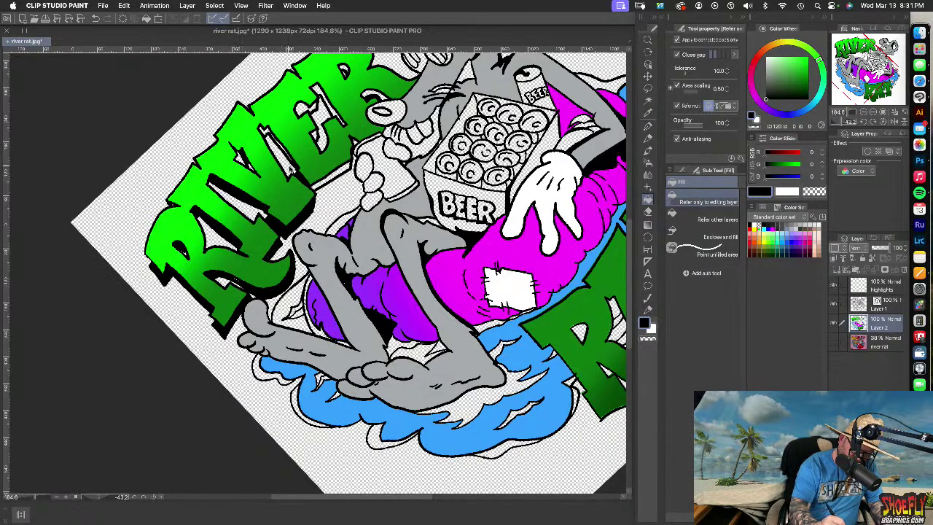
pyautogui.click(266, 134)
pyautogui.click(305, 113)
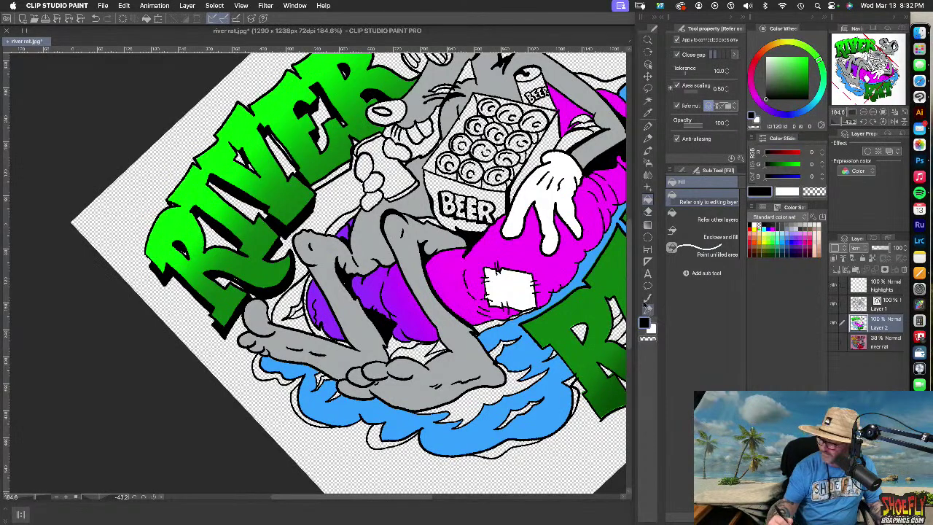
# Reduce the Ink brush size to 2.5 and fill the remaining shadow beneath the end of RIVER with black on Layer 2
pyautogui.click(648, 309)
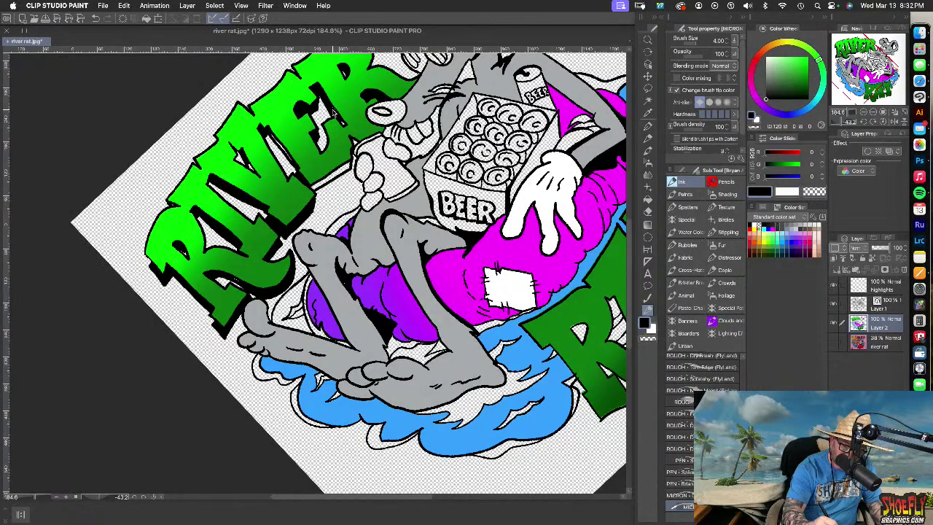
pyautogui.scroll(-2, 334, 115)
pyautogui.scroll(2, 334, 113)
pyautogui.scroll(3, 334, 113)
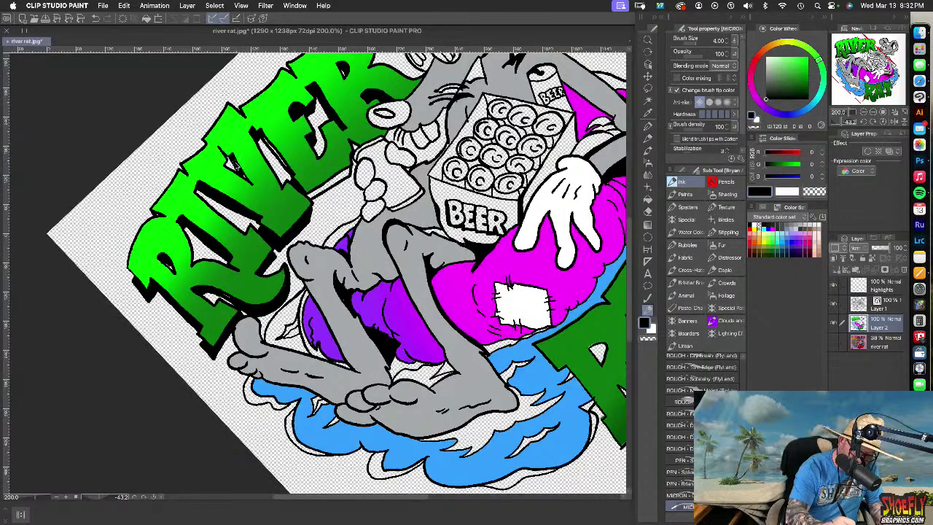
pyautogui.press('[')
pyautogui.press('[')
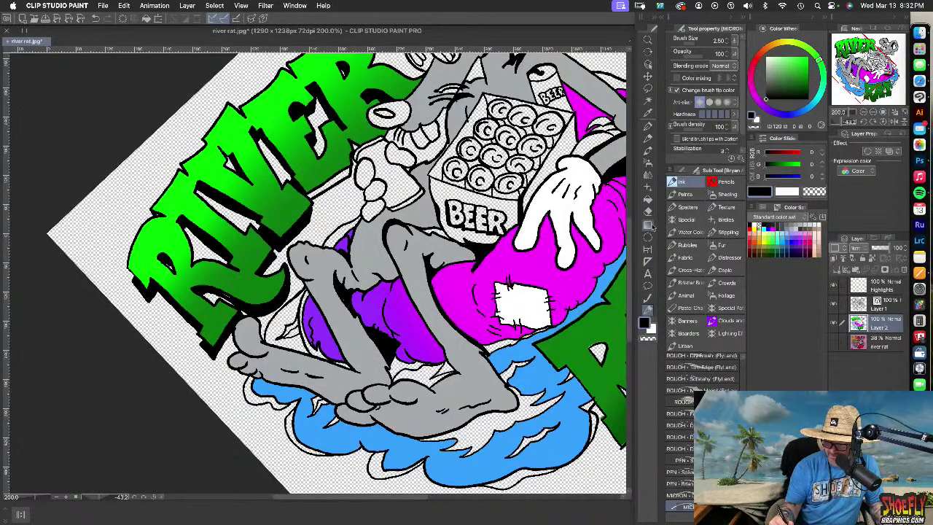
pyautogui.click(647, 199)
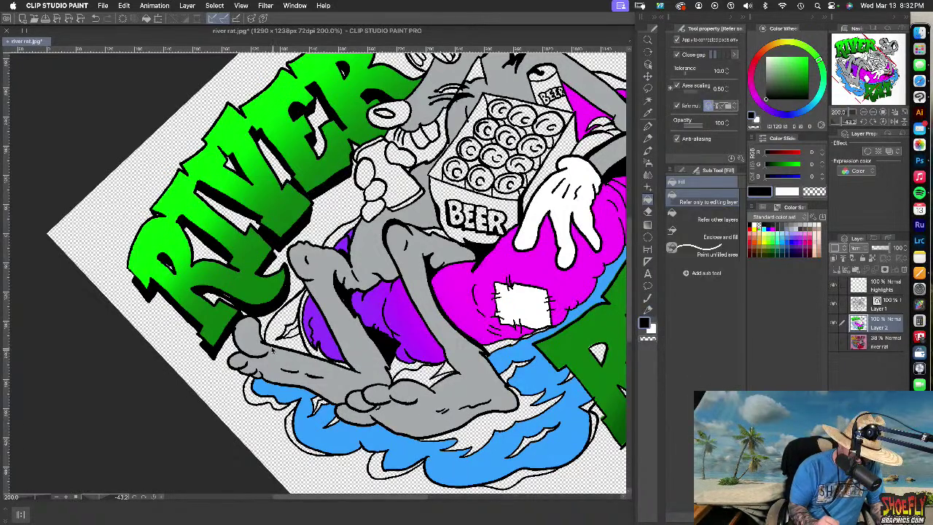
# Draw black drop-shadow outlines along the lower and inner edges of the RAT letters on Layer 2 with the Ink brush
pyautogui.click(647, 310)
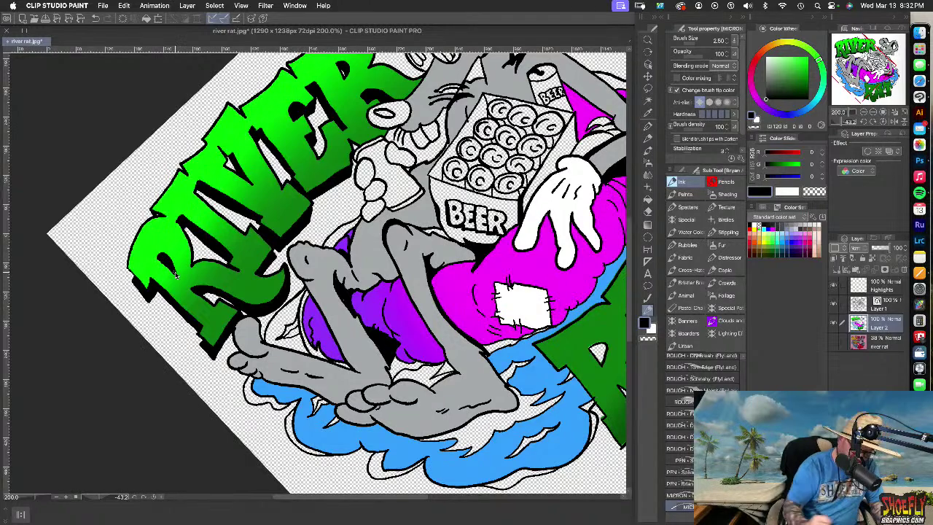
pyautogui.moveTo(579, 304); pyautogui.dragTo(519, 363)
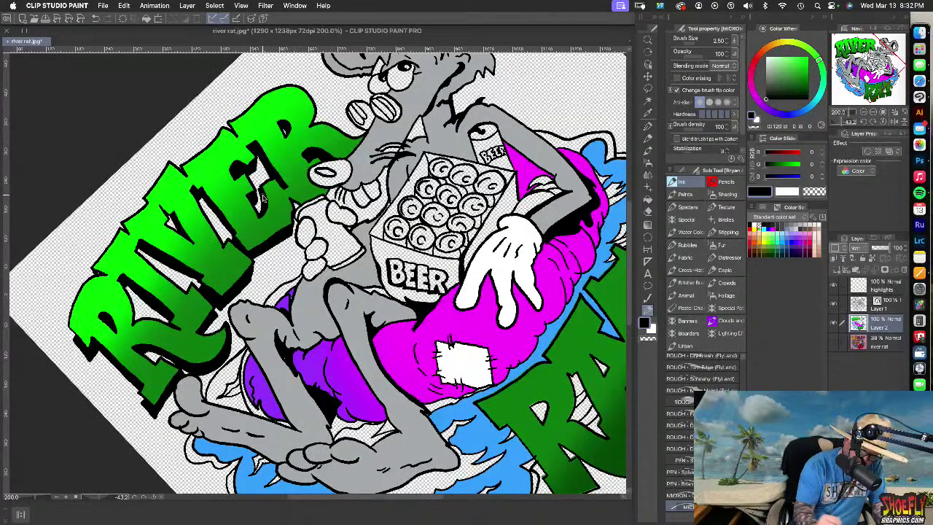
pyautogui.moveTo(515, 425)
pyautogui.mouseDown()
pyautogui.moveTo(464, 382)
pyautogui.moveTo(349, 210)
pyautogui.moveTo(313, 201)
pyautogui.moveTo(329, 222)
pyautogui.moveTo(349, 226)
pyautogui.moveTo(403, 300)
pyautogui.moveTo(428, 278)
pyautogui.mouseUp()
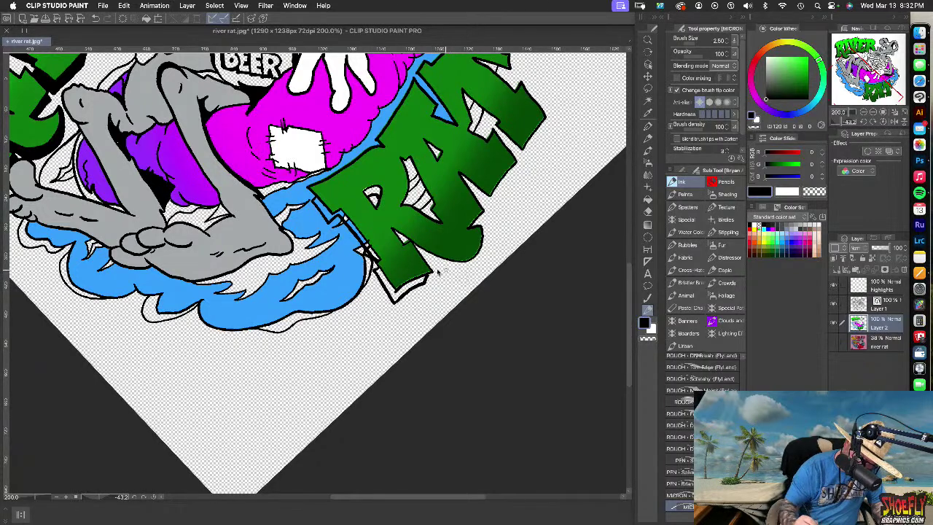
pyautogui.moveTo(426, 261)
pyautogui.mouseDown()
pyautogui.moveTo(456, 269)
pyautogui.moveTo(483, 261)
pyautogui.moveTo(484, 224)
pyautogui.mouseUp()
pyautogui.moveTo(409, 169); pyautogui.dragTo(425, 199)
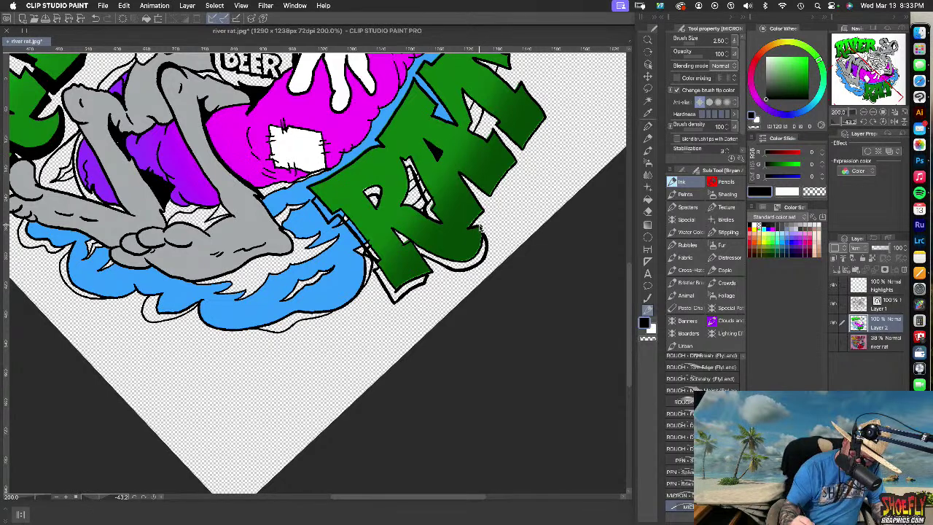
pyautogui.moveTo(487, 213); pyautogui.dragTo(513, 188)
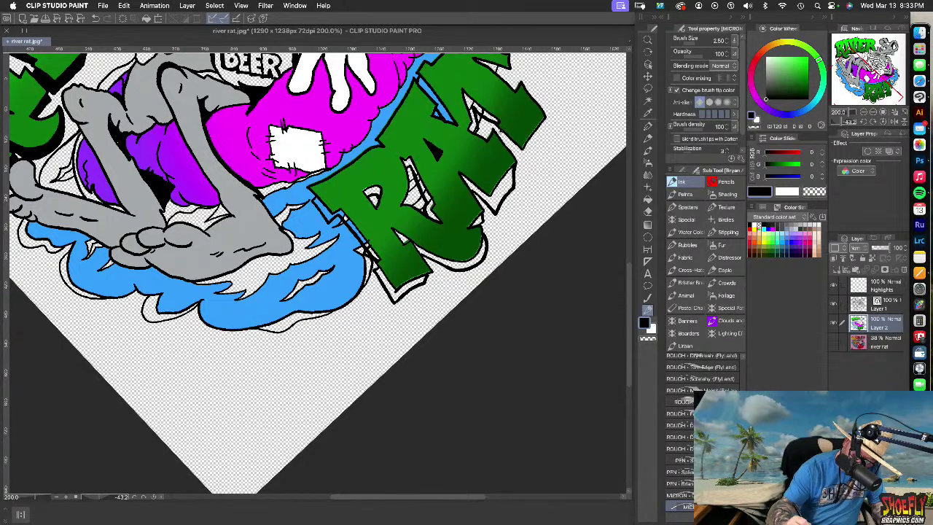
pyautogui.moveTo(545, 122)
pyautogui.mouseDown()
pyautogui.moveTo(546, 147)
pyautogui.moveTo(524, 177)
pyautogui.moveTo(514, 162)
pyautogui.mouseUp()
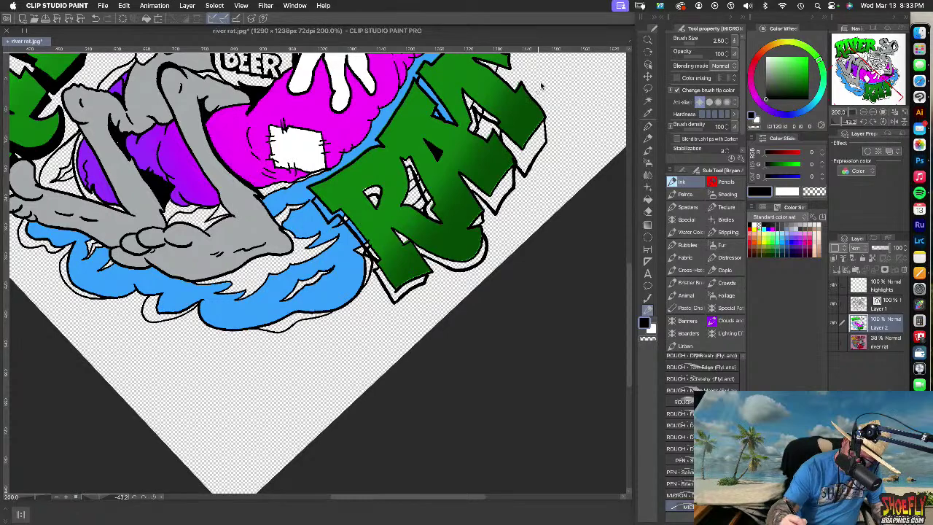
pyautogui.moveTo(548, 79); pyautogui.dragTo(515, 159)
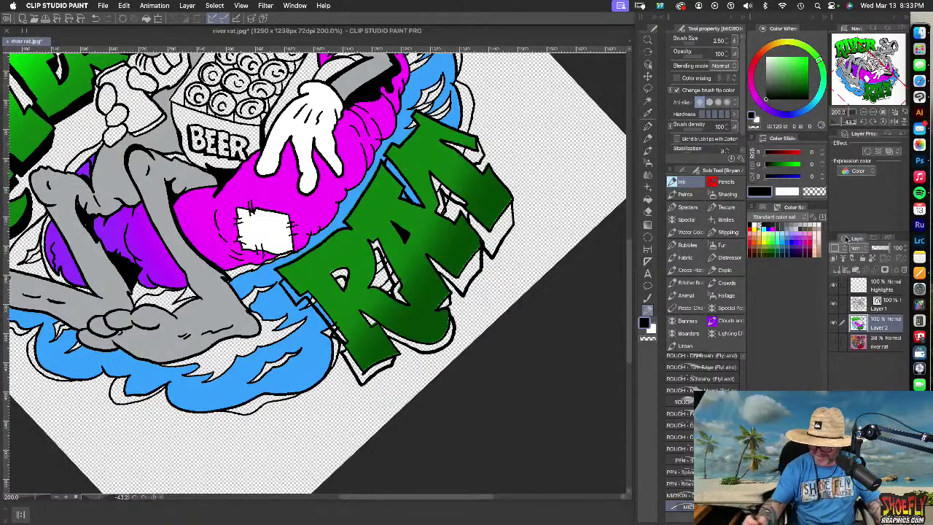
# Fill the outlined drop-shadow areas along the RAT letters with black
pyautogui.click(647, 201)
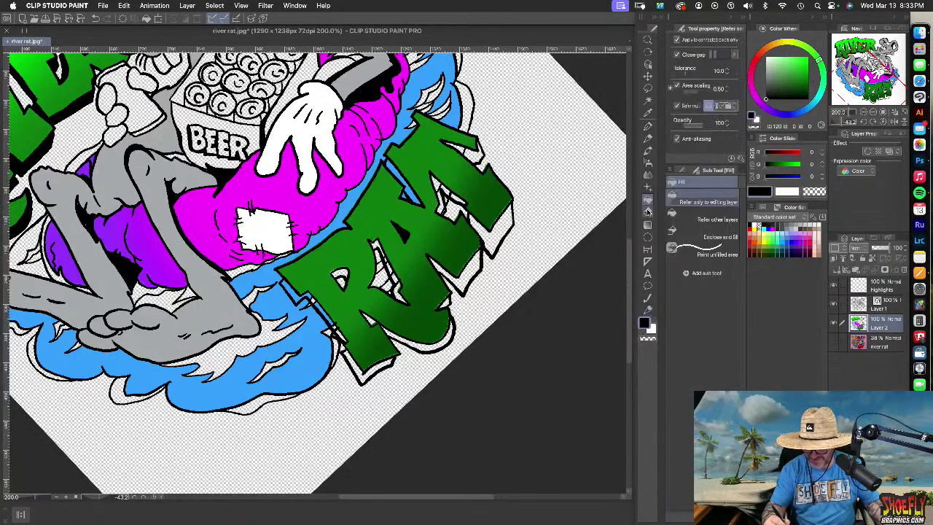
pyautogui.click(475, 277)
pyautogui.click(496, 243)
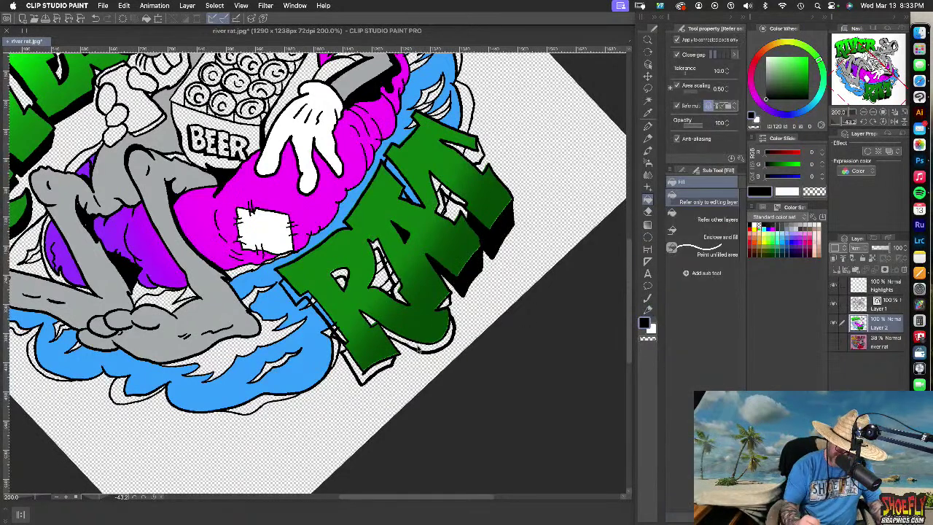
pyautogui.click(420, 349)
pyautogui.click(368, 378)
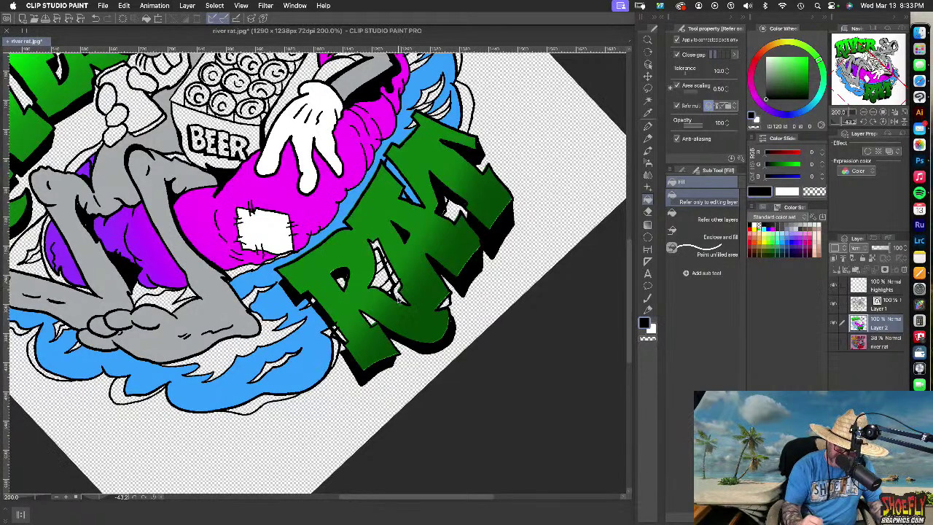
# Ink the remaining gaps in the RAT shadow black, between the R and A and beside the R's stem
pyautogui.click(648, 311)
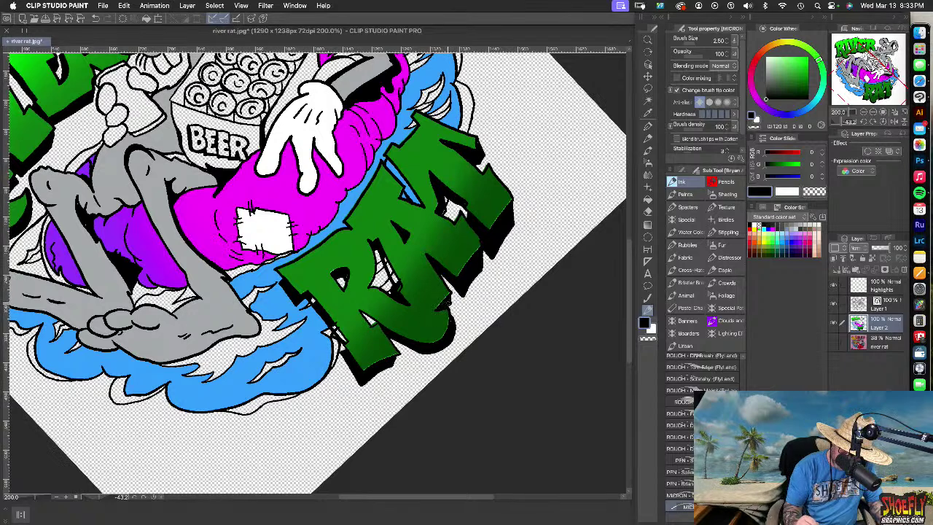
pyautogui.moveTo(398, 292)
pyautogui.mouseDown()
pyautogui.moveTo(393, 267)
pyautogui.moveTo(393, 277)
pyautogui.moveTo(385, 269)
pyautogui.mouseUp()
pyautogui.moveTo(401, 276); pyautogui.dragTo(397, 283)
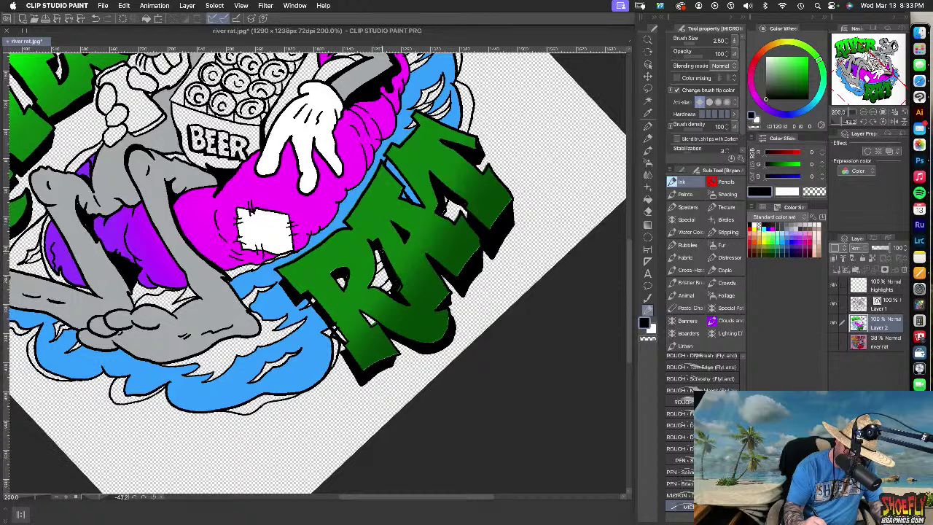
pyautogui.moveTo(378, 238); pyautogui.dragTo(395, 273)
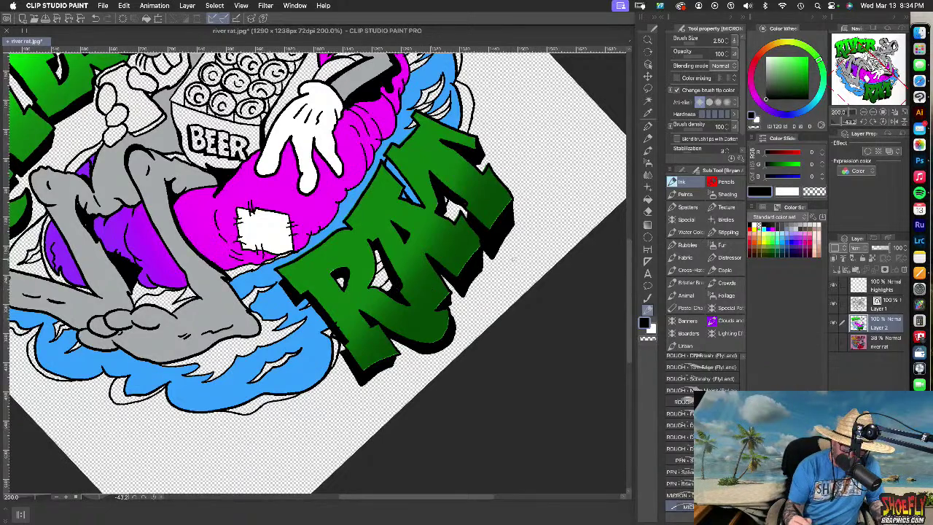
# Rotate the canvas view back to nearly upright, set the Ink brush size to 15, and bring the whole artwork into view
pyautogui.press('r')
pyautogui.moveTo(502, 343); pyautogui.dragTo(490, 369)
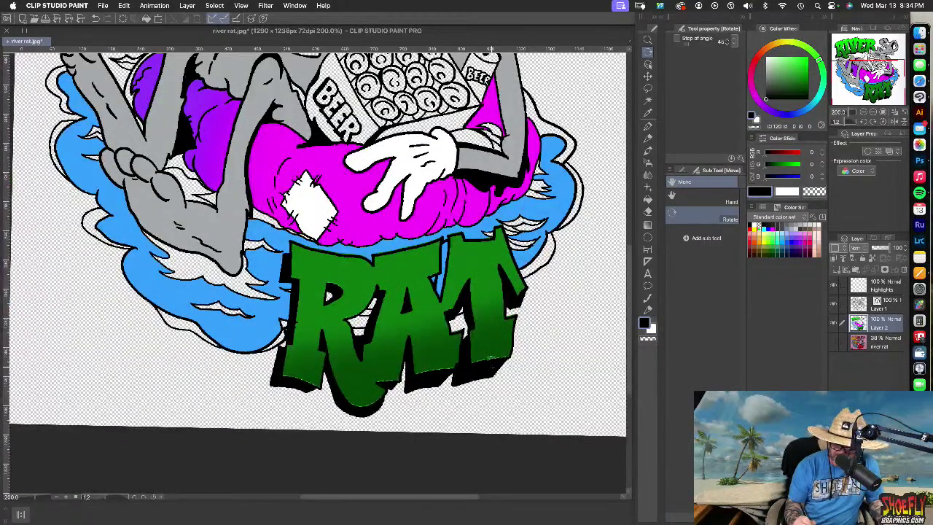
pyautogui.press('b')
pyautogui.moveTo(544, 245); pyautogui.dragTo(544, 325)
pyautogui.press('[')
pyautogui.press('[')
pyautogui.press('[')
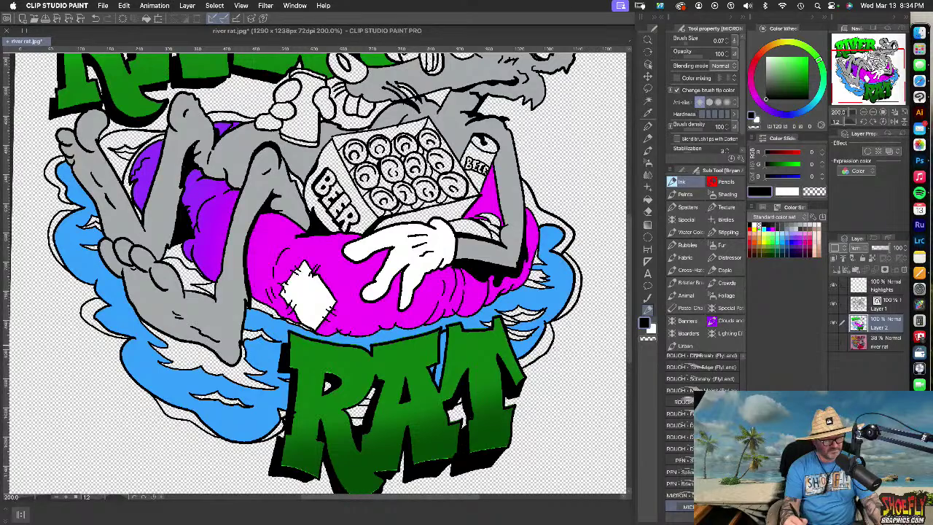
pyautogui.press(']')
pyautogui.press(']')
pyautogui.press(']')
pyautogui.press(']')
pyautogui.press(']')
pyautogui.press(']')
pyautogui.press(']')
pyautogui.press(']')
pyautogui.press(']')
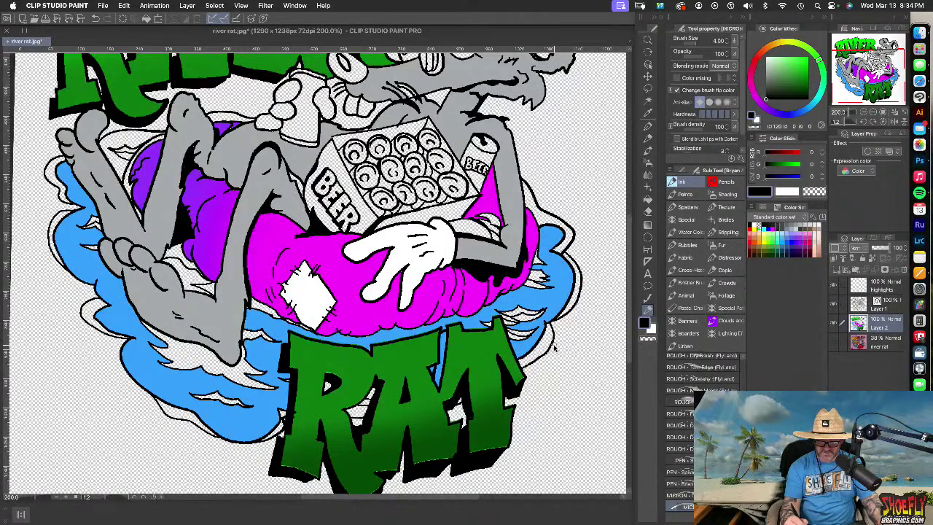
pyautogui.press(']')
pyautogui.press(']')
pyautogui.press(']')
pyautogui.press(']')
pyautogui.scroll(-2, 555, 349)
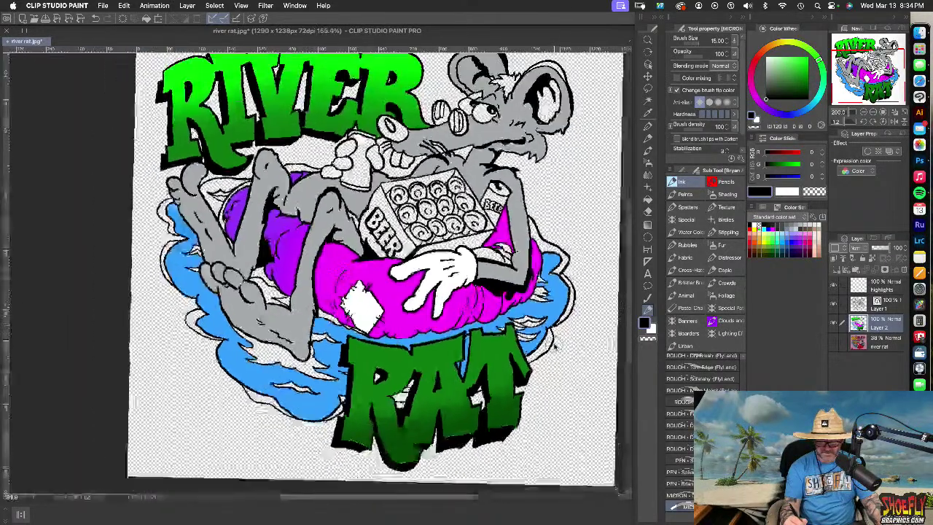
pyautogui.scroll(-2, 555, 347)
pyautogui.scroll(2, 562, 401)
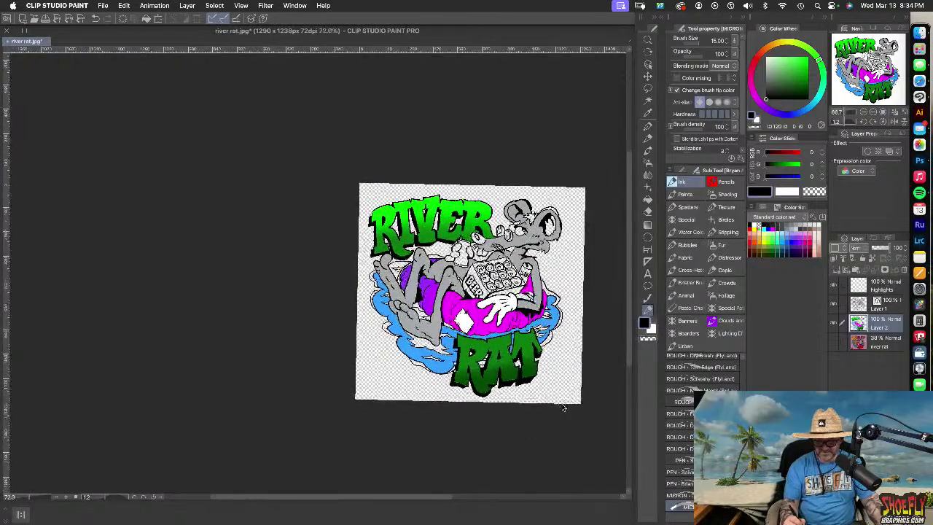
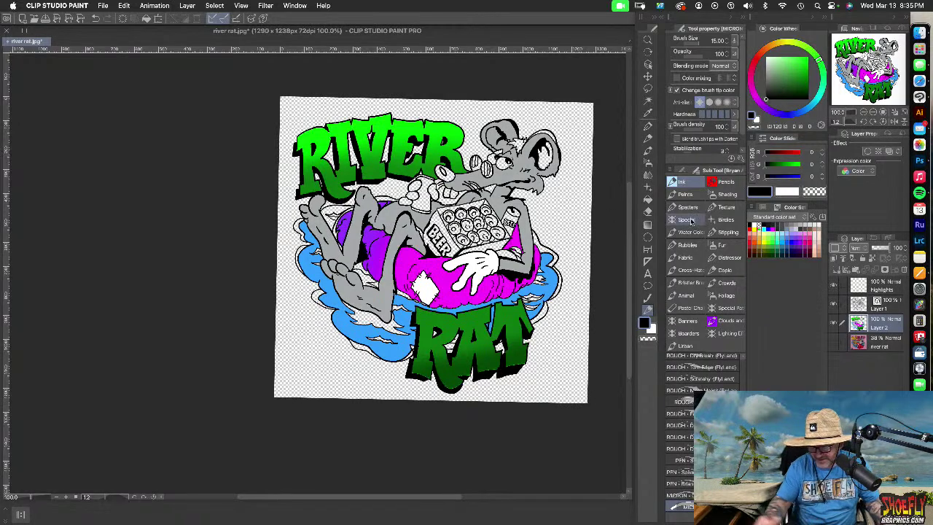
# With Layer 2 hidden, auto-select the RAT letter shapes in the line art and ready the Hard airbrush in bright green
pyautogui.moveTo(801, 73); pyautogui.dragTo(807, 57)
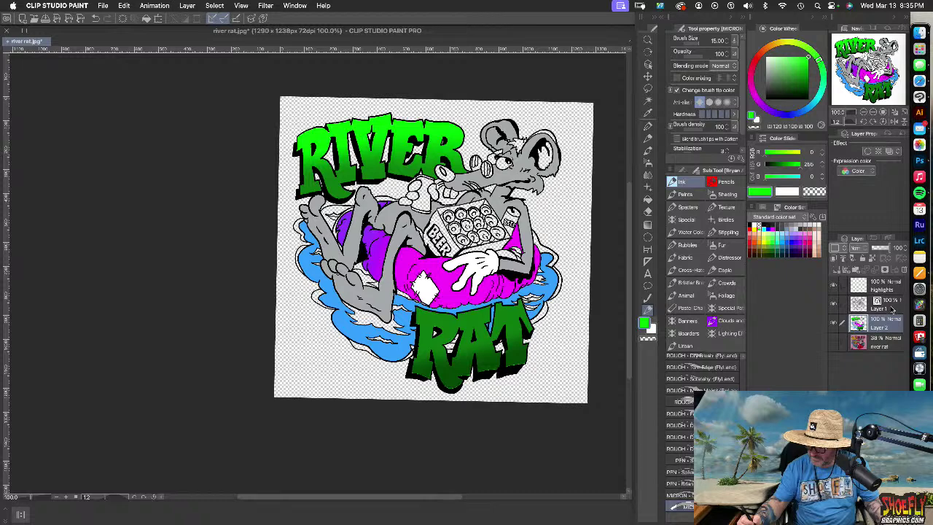
pyautogui.click(836, 325)
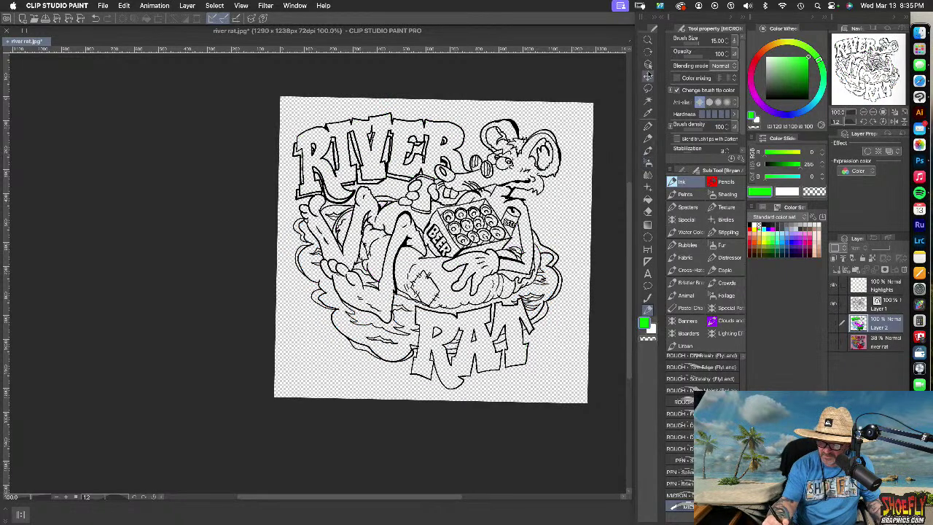
pyautogui.click(648, 101)
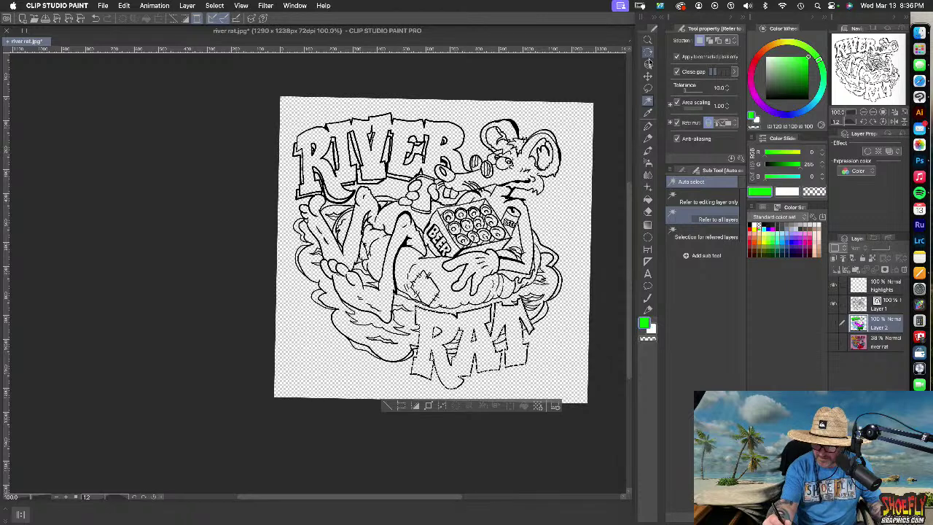
pyautogui.click(647, 162)
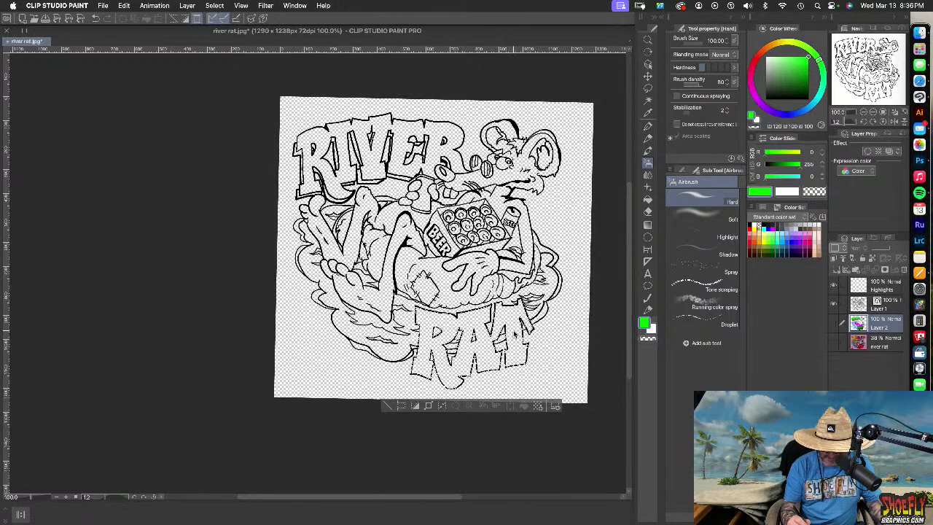
pyautogui.click(888, 306)
pyautogui.moveTo(542, 334); pyautogui.dragTo(526, 337)
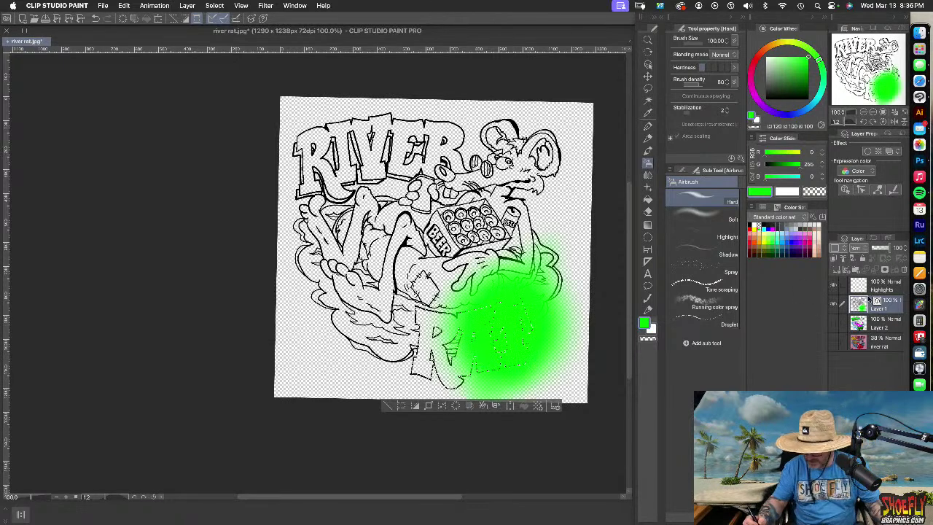
pyautogui.press('super+z')
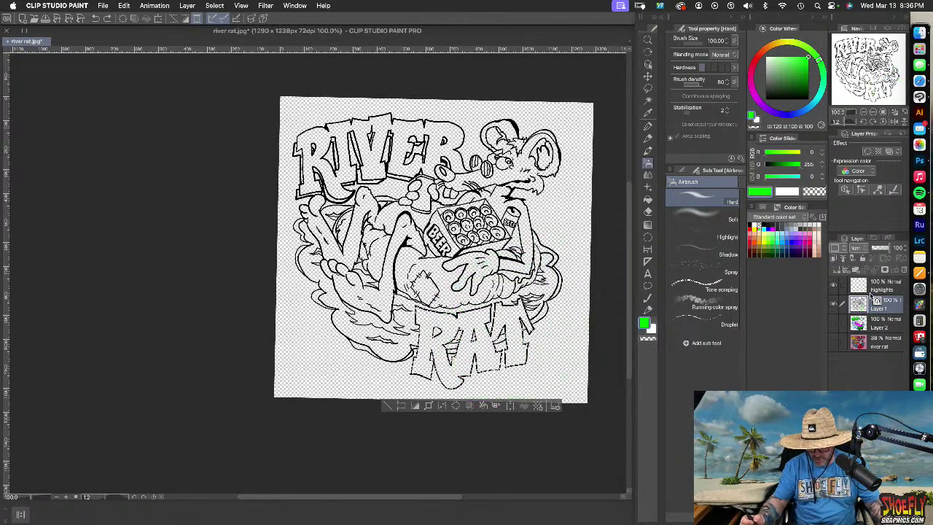
# Show Layer 2, make it the active layer, and airbrush the selected RAT letters bright green
pyautogui.click(835, 323)
pyautogui.click(834, 323)
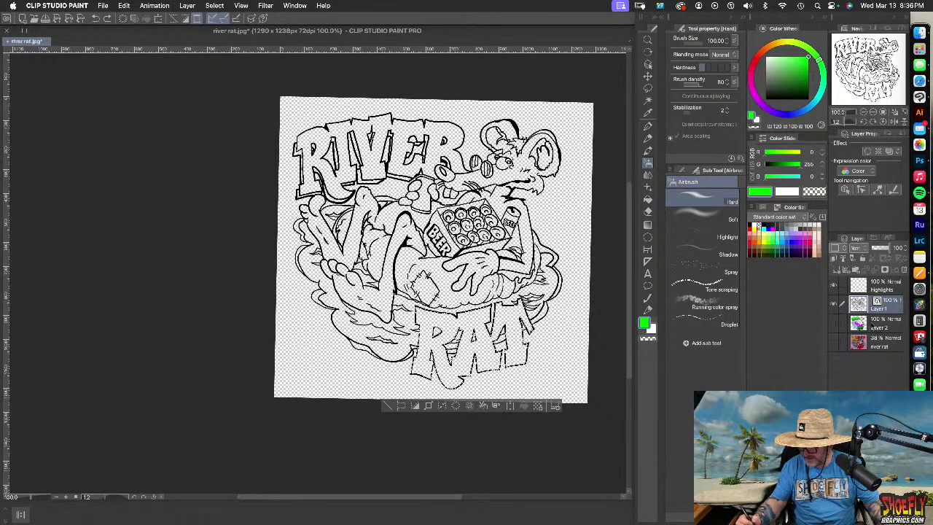
pyautogui.click(834, 323)
pyautogui.click(896, 330)
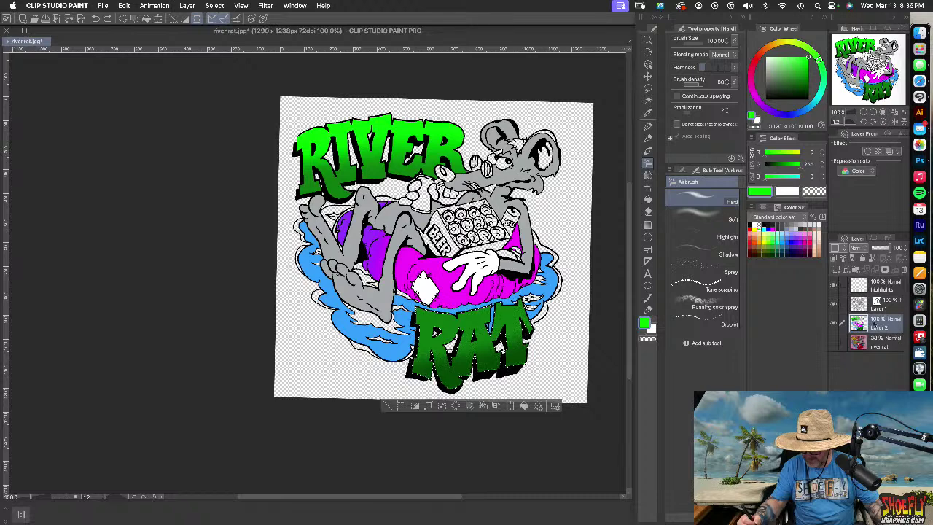
pyautogui.moveTo(526, 368); pyautogui.dragTo(418, 374)
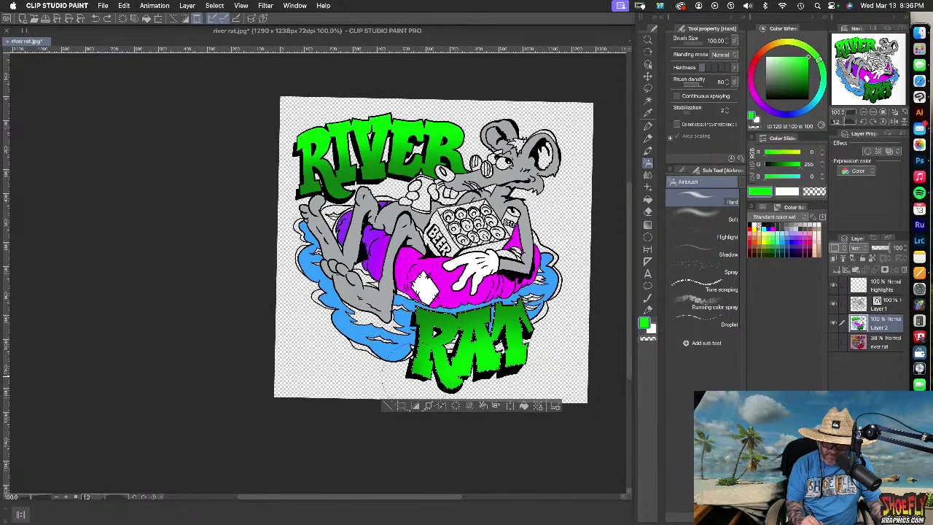
pyautogui.press('super+z')
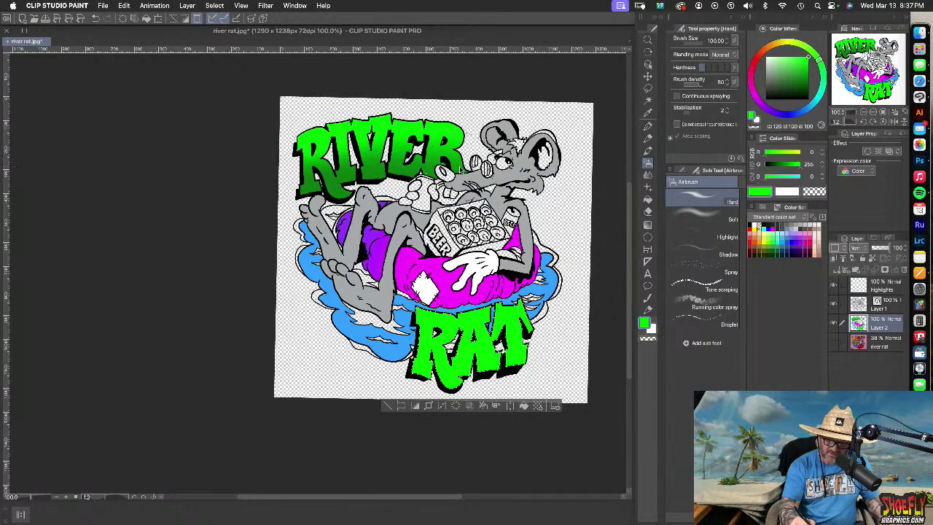
# Airbrush darker green sampled from the RIVER lettering over the upper part of the RAT letters and clear the selection
pyautogui.keyDown('alt'); pyautogui.click(461, 170); pyautogui.keyUp('alt')
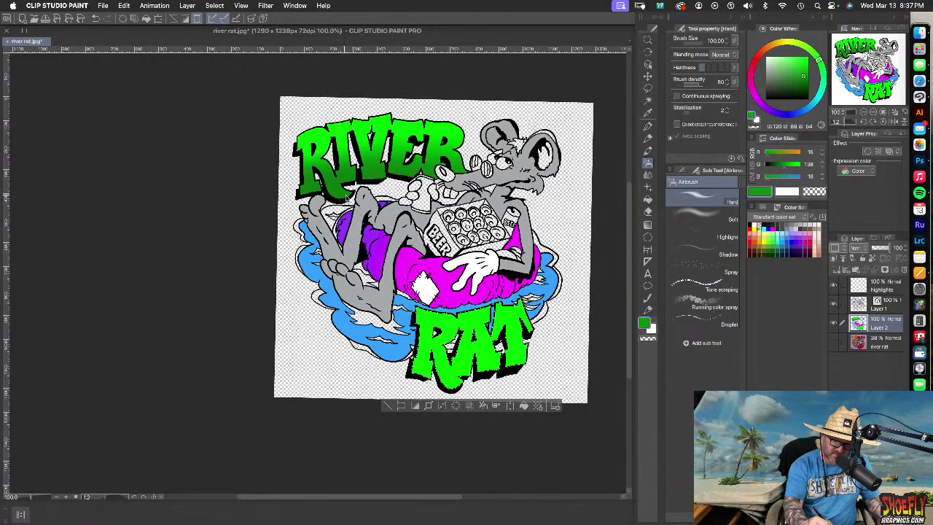
pyautogui.keyDown('alt'); pyautogui.click(350, 198); pyautogui.keyUp('alt')
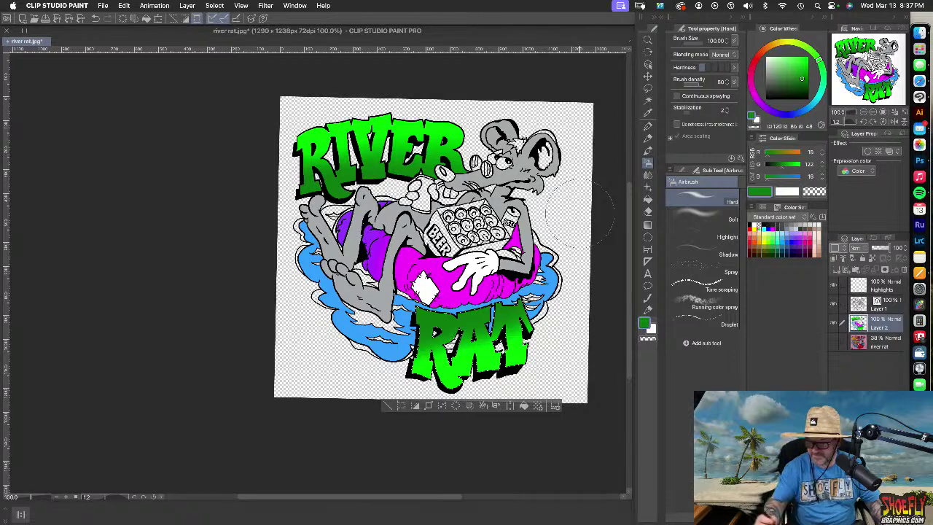
pyautogui.press('F12')
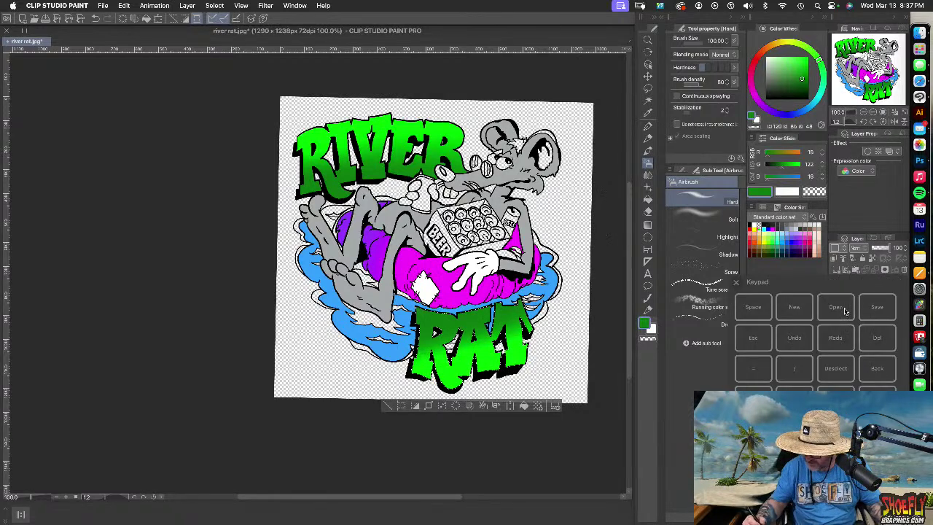
pyautogui.click(839, 370)
pyautogui.click(736, 282)
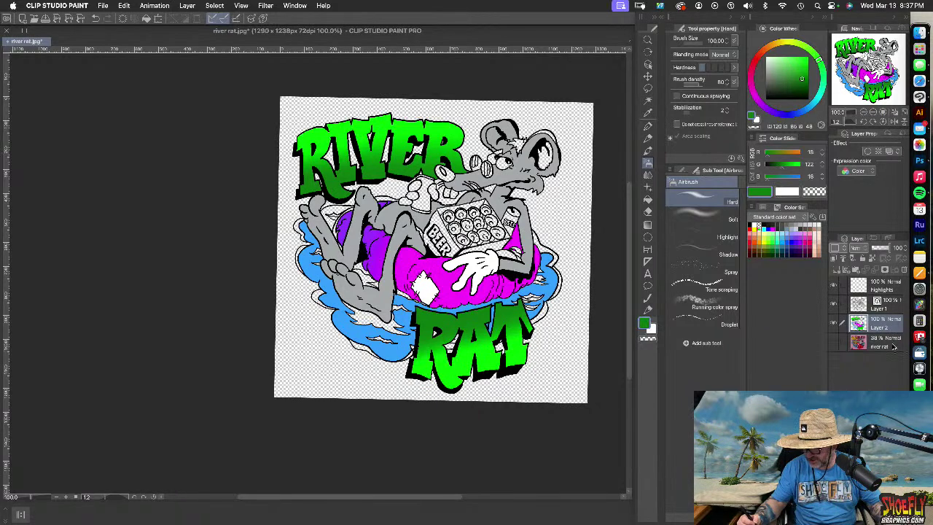
# Create a new layer and move it beneath the river rat reference layer
pyautogui.click(894, 347)
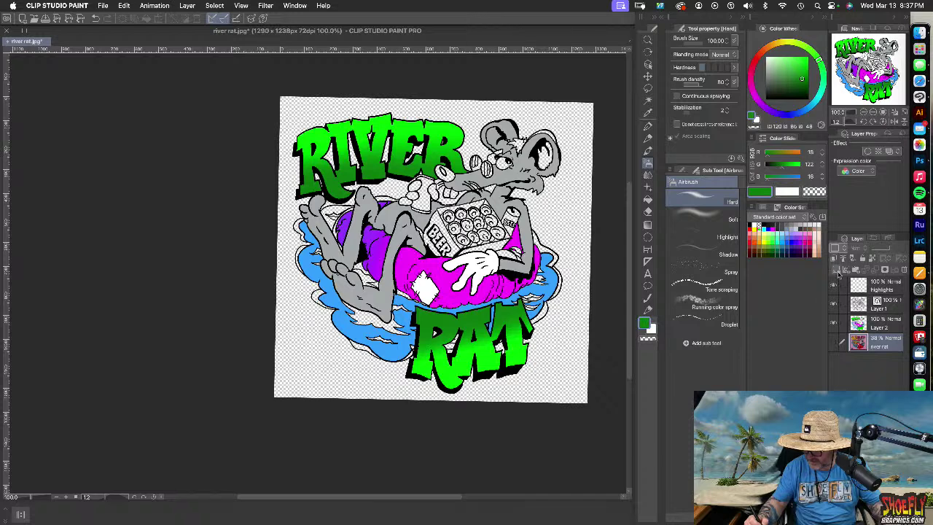
pyautogui.click(838, 272)
pyautogui.moveTo(894, 348); pyautogui.dragTo(886, 369)
# Fill the whole of Layer 3 with gray at RGB 157, with the artwork layers hidden
pyautogui.click(649, 199)
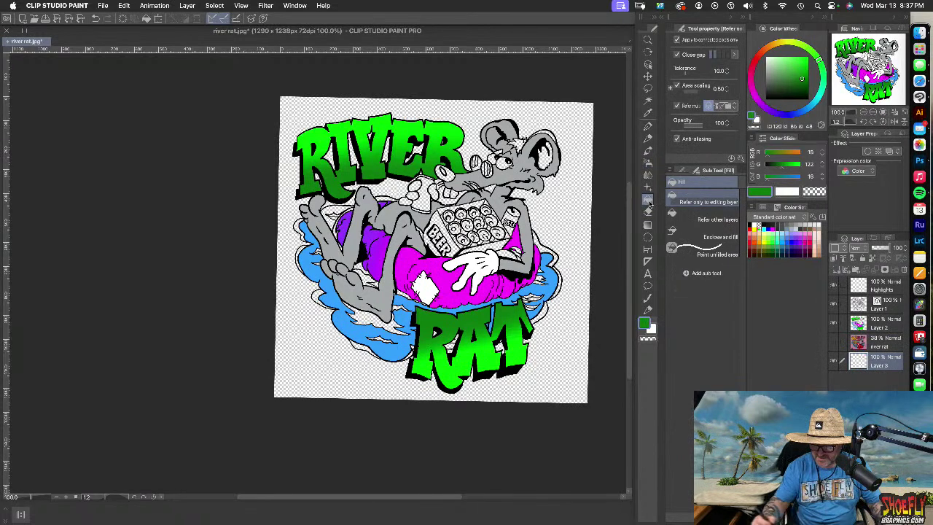
pyautogui.moveTo(777, 88); pyautogui.dragTo(767, 73)
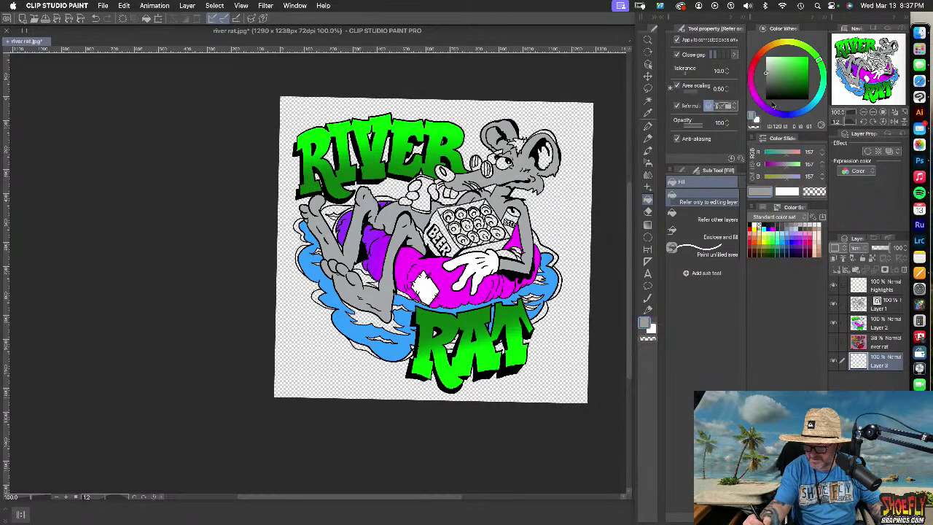
pyautogui.click(568, 377)
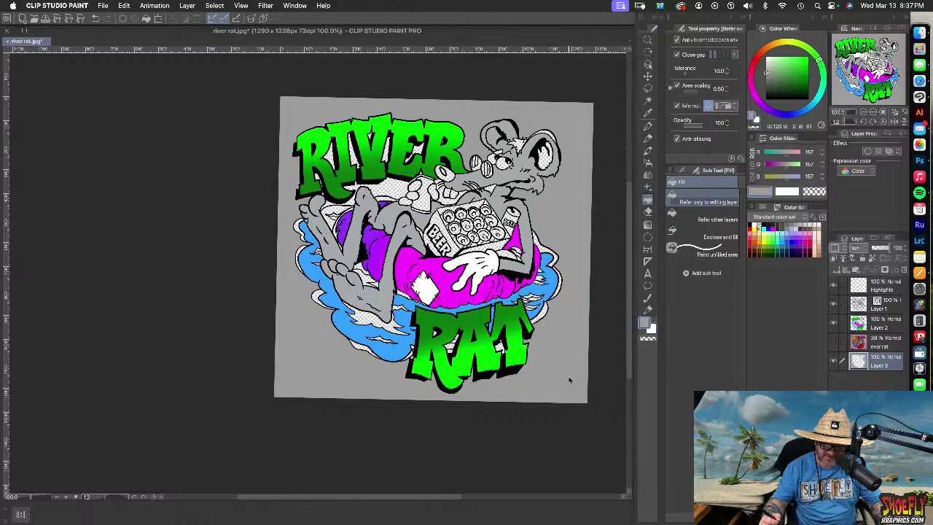
pyautogui.press('super+z')
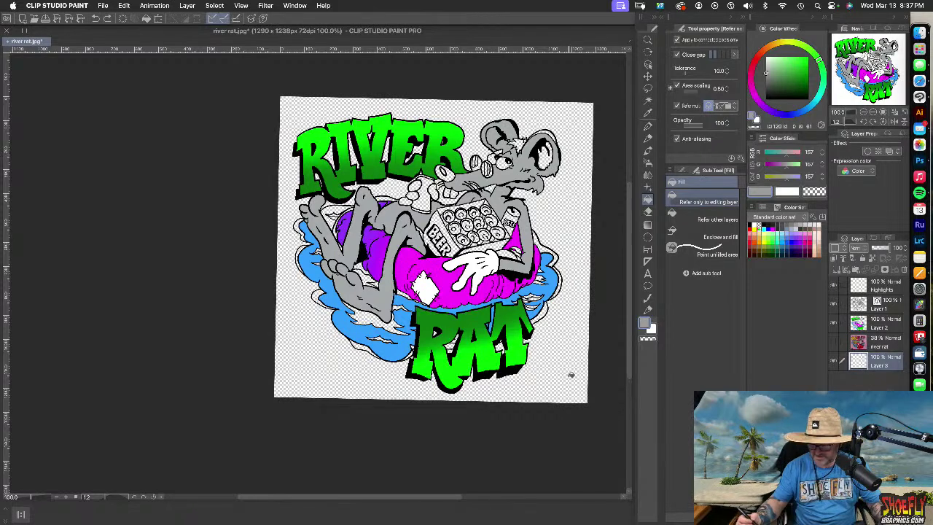
pyautogui.moveTo(836, 285); pyautogui.dragTo(836, 339)
pyautogui.click(555, 357)
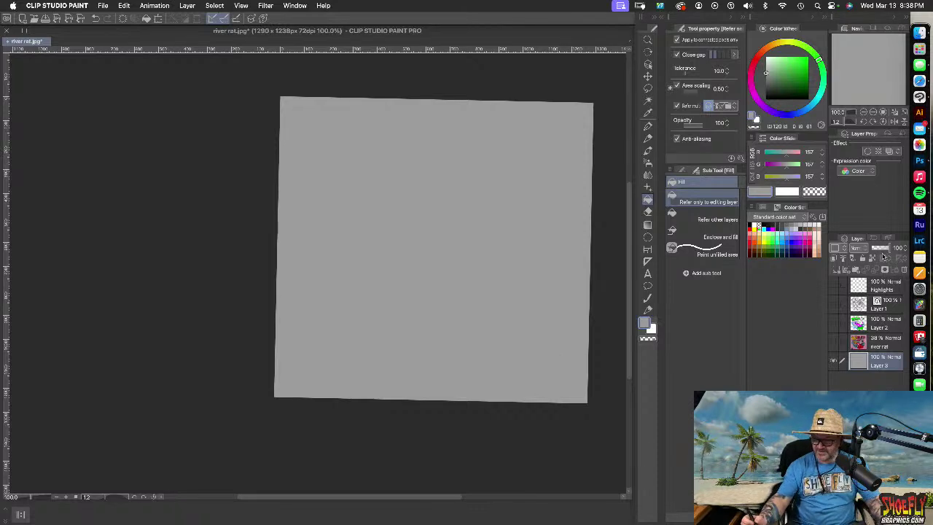
# Refill Layer 3 with darker gray at RGB 95 and show the artwork layers over it
pyautogui.moveTo(765, 76); pyautogui.dragTo(765, 85)
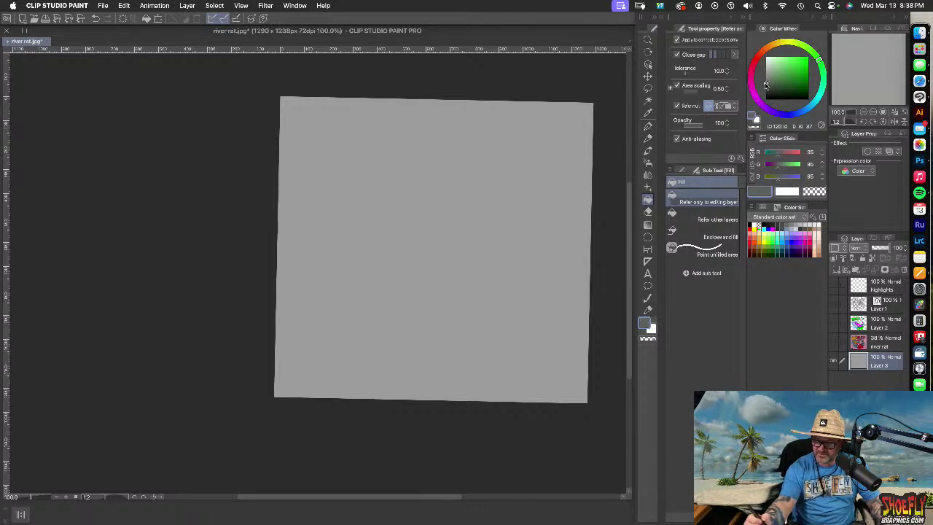
pyautogui.click(540, 305)
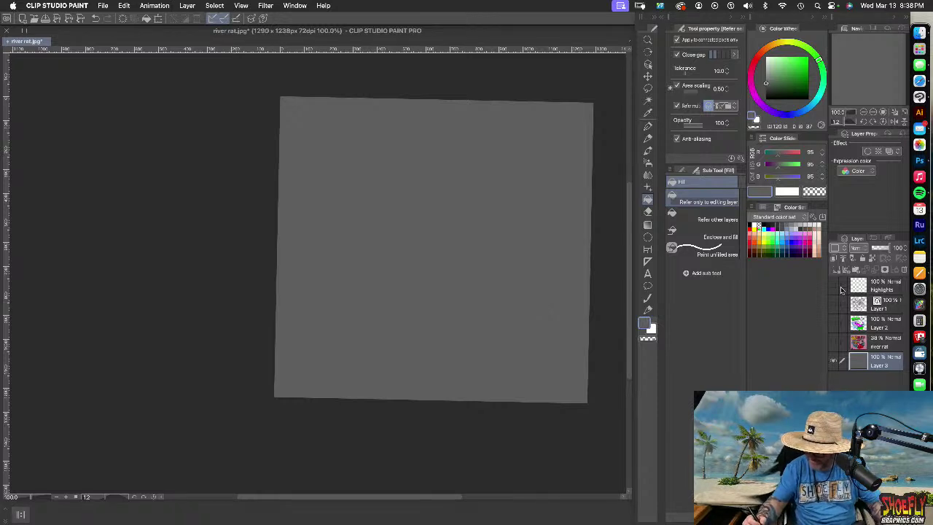
pyautogui.moveTo(834, 327); pyautogui.dragTo(834, 287)
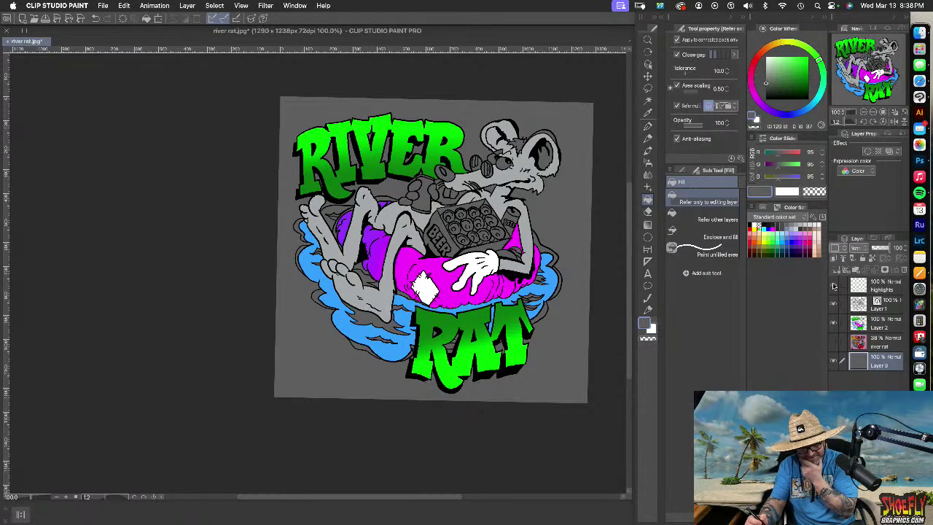
# Toggle the visibility of the gray background and the river rat reference layer to compare the artwork with and without them
pyautogui.click(835, 363)
pyautogui.click(836, 363)
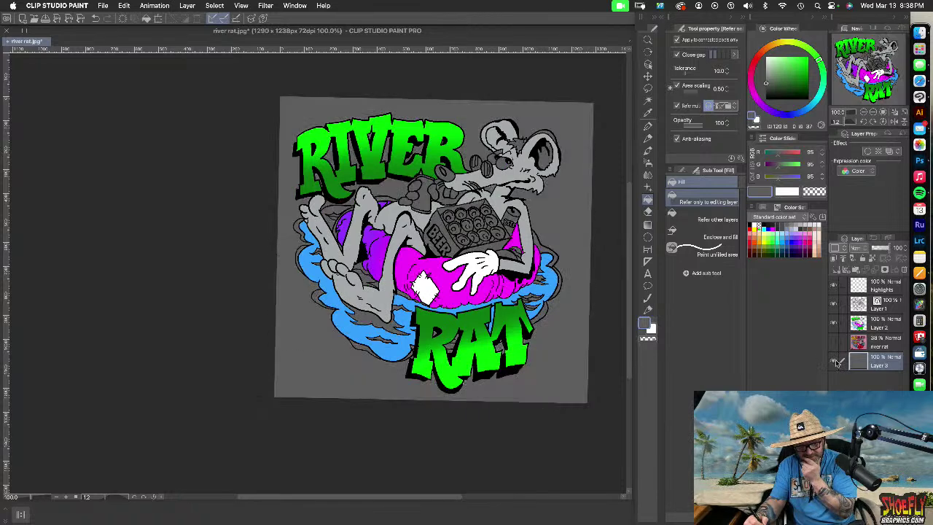
pyautogui.click(836, 363)
pyautogui.click(836, 363)
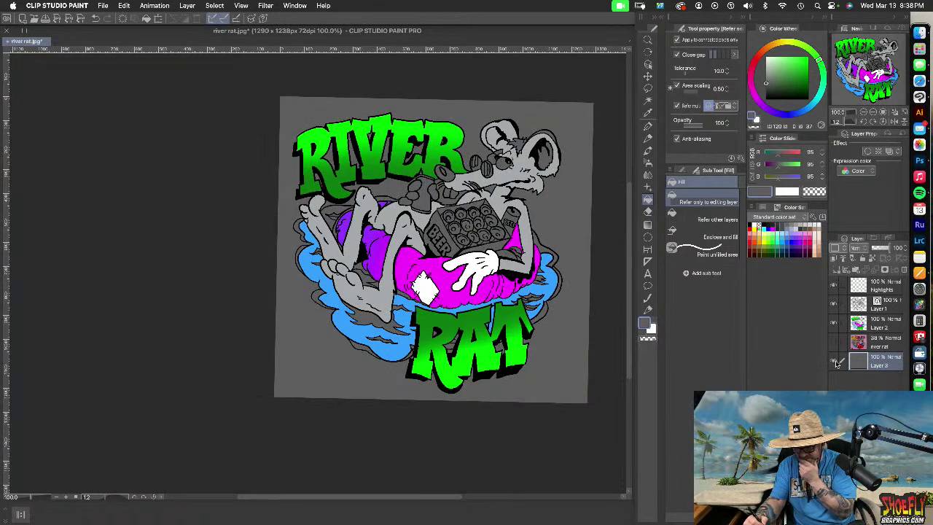
pyautogui.click(836, 363)
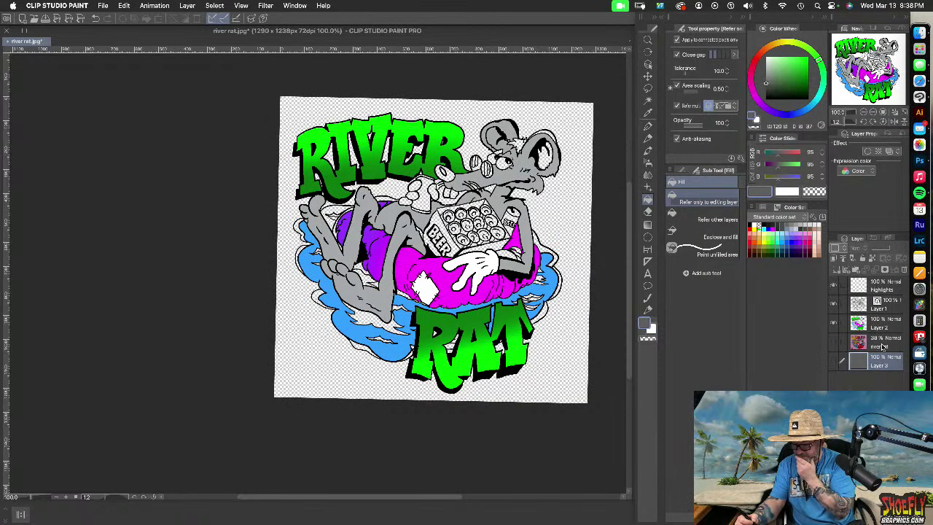
pyautogui.click(836, 342)
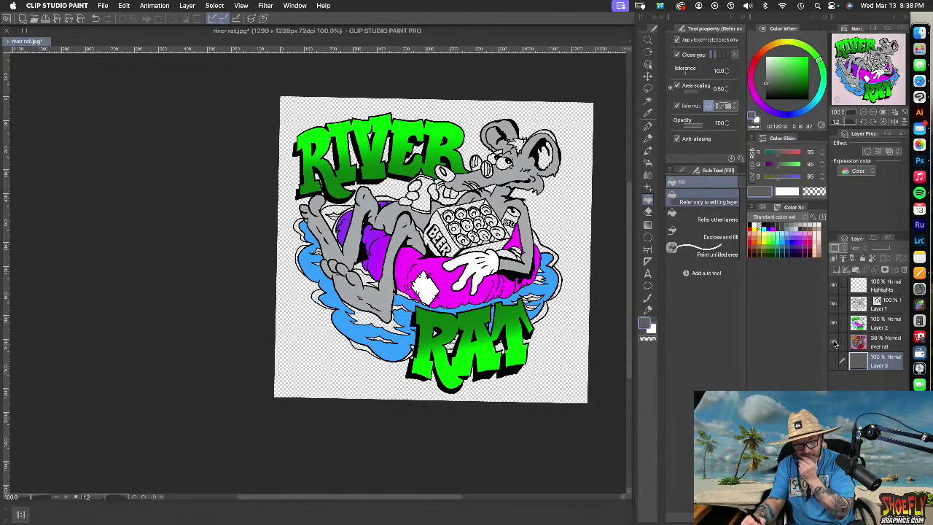
pyautogui.click(836, 343)
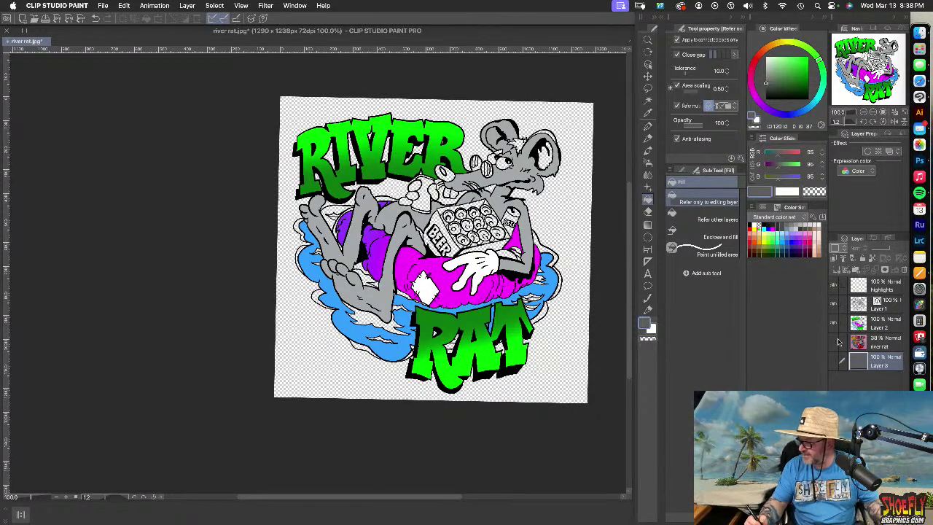
# Show Layer 3, hide the artwork layers, and refill the background with lighter gray at RGB 166
pyautogui.click(834, 361)
pyautogui.moveTo(766, 82); pyautogui.dragTo(765, 66)
pyautogui.moveTo(772, 75); pyautogui.dragTo(762, 71)
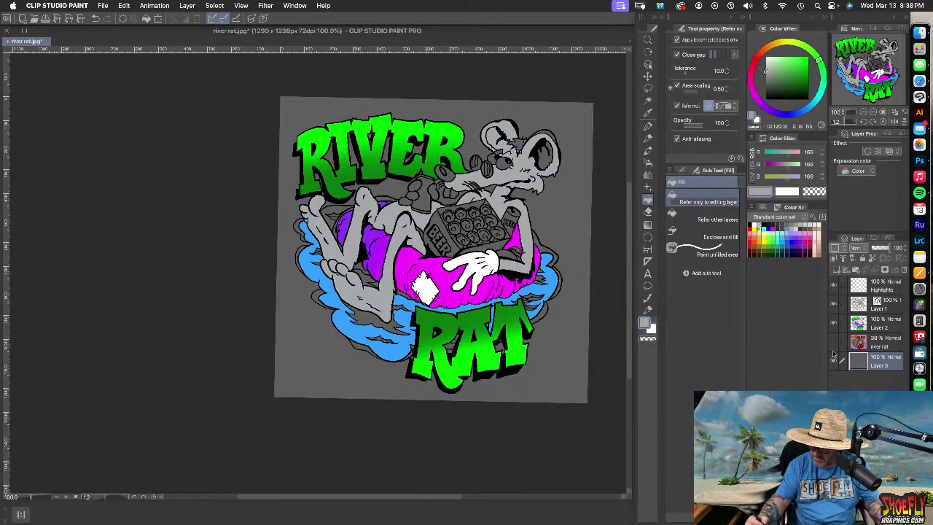
pyautogui.moveTo(834, 286); pyautogui.dragTo(835, 325)
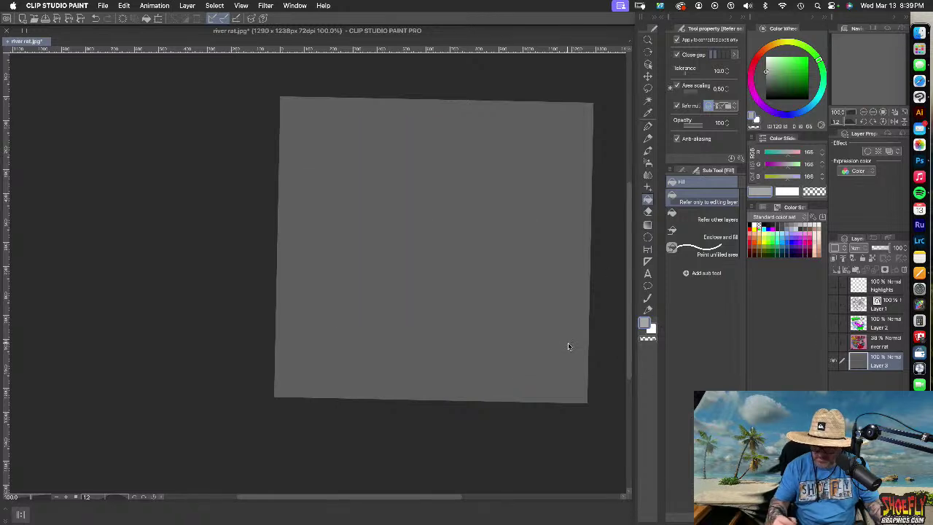
pyautogui.click(568, 345)
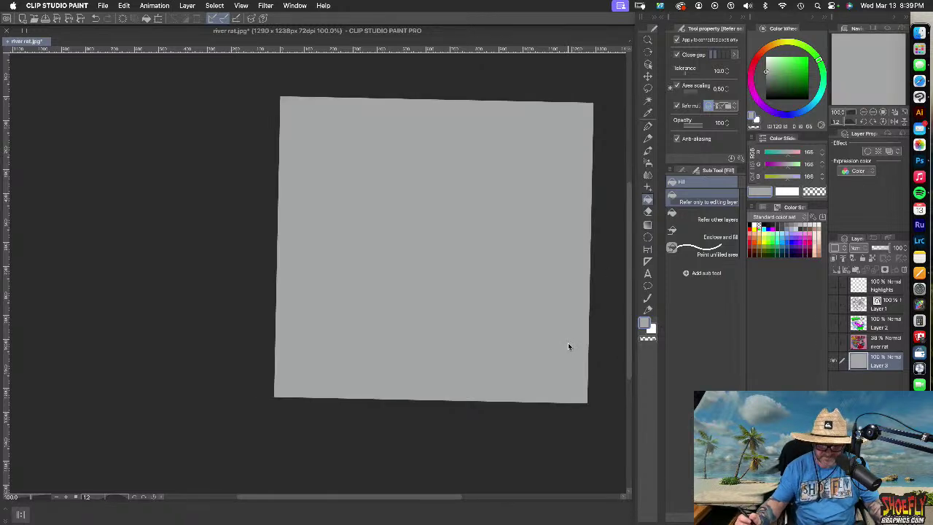
# Rotate the canvas view to -0.4 degrees and show the highlights, Layer 1 and Layer 2 layers over the gray background
pyautogui.press('r')
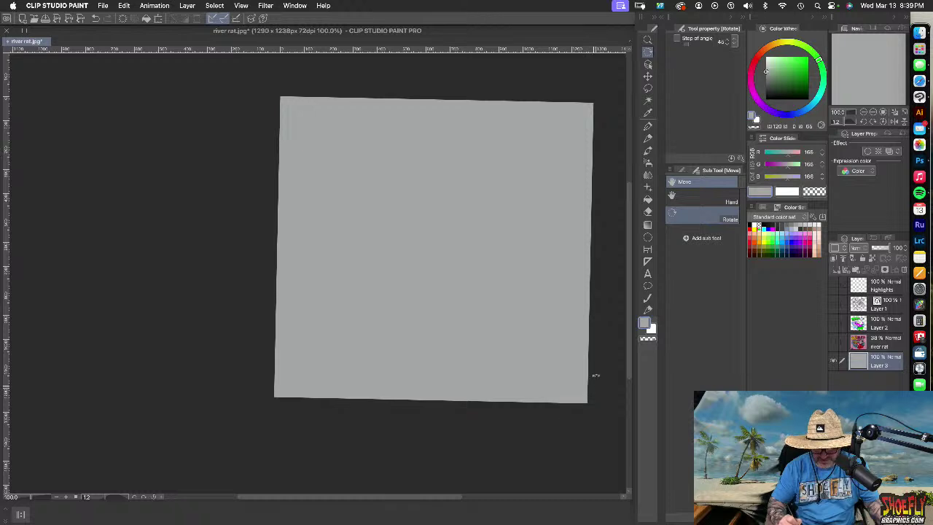
pyautogui.moveTo(600, 361); pyautogui.dragTo(600, 381)
pyautogui.press('g')
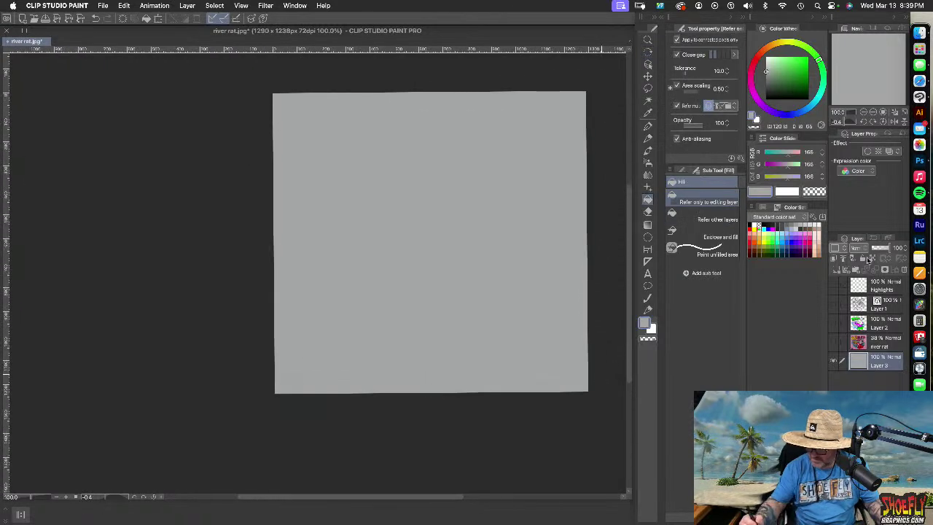
pyautogui.moveTo(836, 291); pyautogui.dragTo(836, 329)
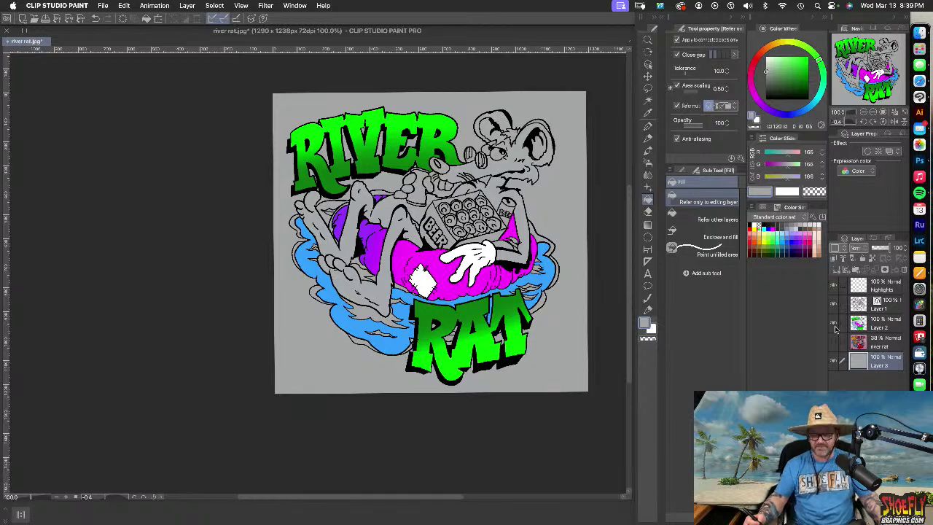
# Set the drawing color to light blue at RGB 178, 211, 242
pyautogui.click(767, 77)
pyautogui.click(806, 108)
pyautogui.moveTo(781, 82); pyautogui.dragTo(778, 58)
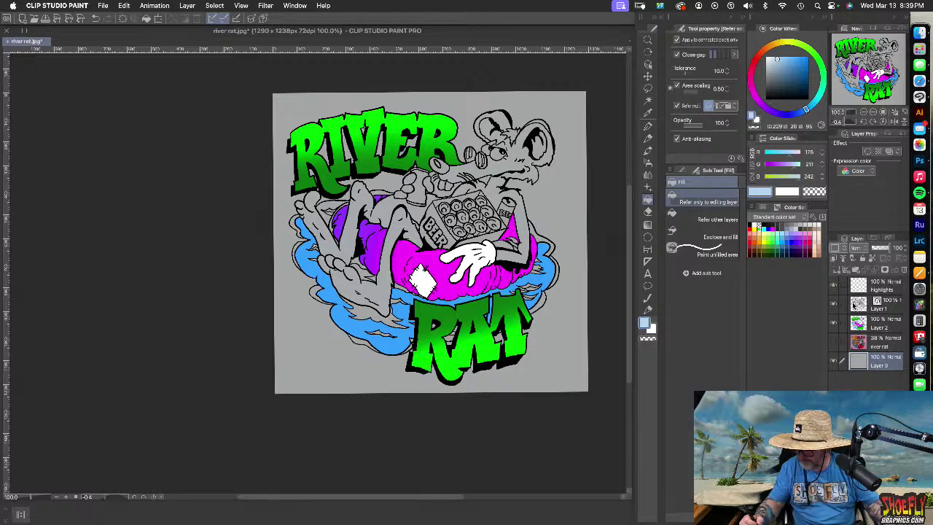
# Hide Layer 2 and auto-select the rat's head, arm and leg areas from the Layer 1 line art
pyautogui.click(834, 323)
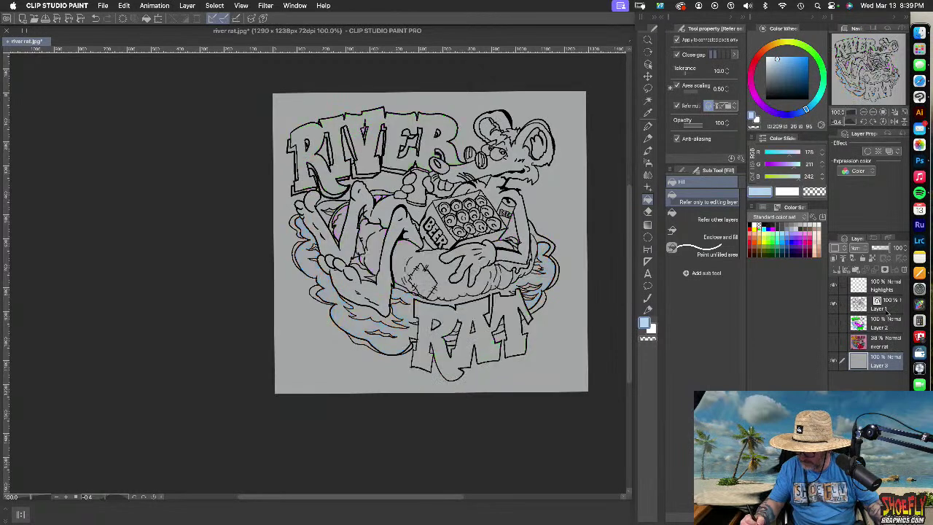
pyautogui.click(884, 310)
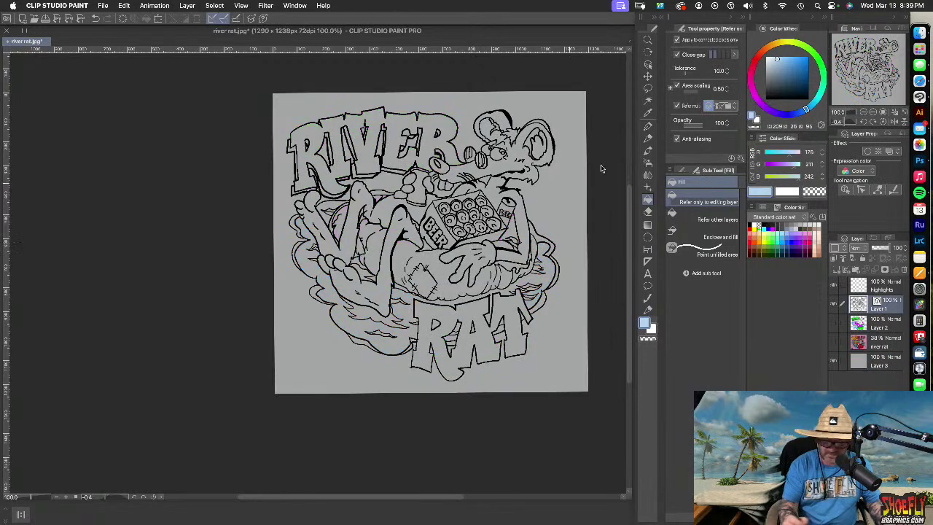
pyautogui.click(649, 102)
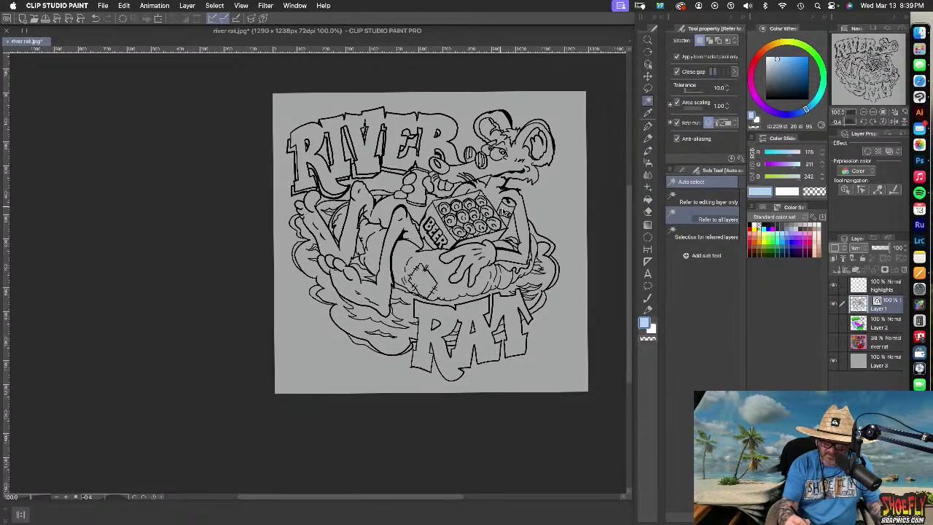
pyautogui.click(521, 226)
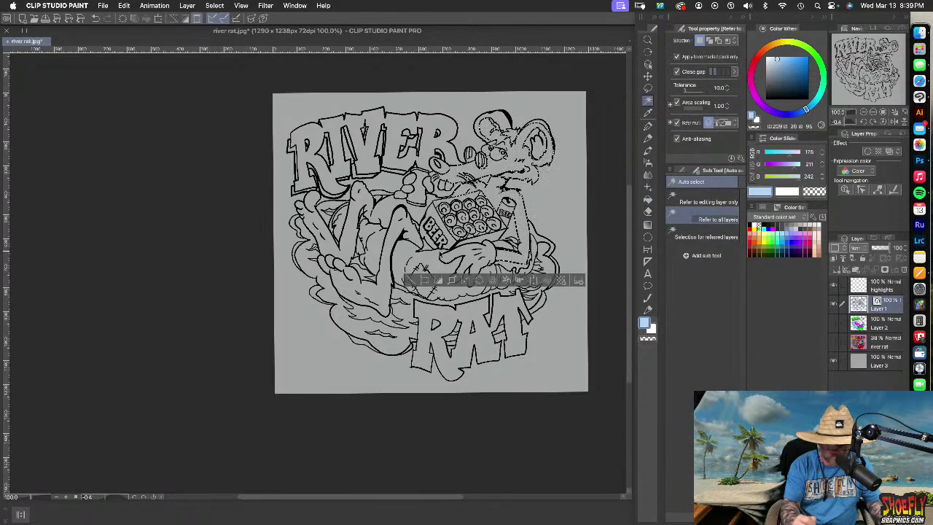
pyautogui.keyDown('shift'); pyautogui.click(386, 248); pyautogui.keyUp('shift')
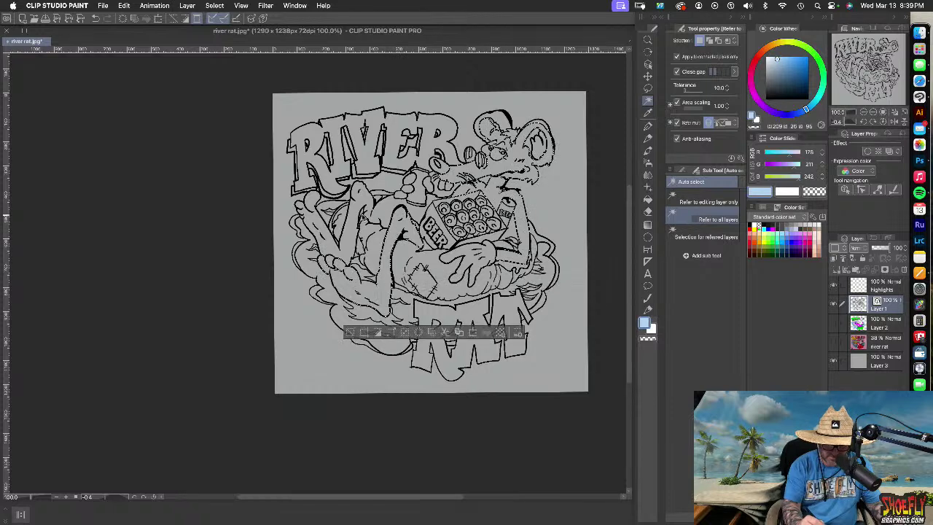
pyautogui.keyDown('shift'); pyautogui.click(365, 197); pyautogui.keyUp('shift')
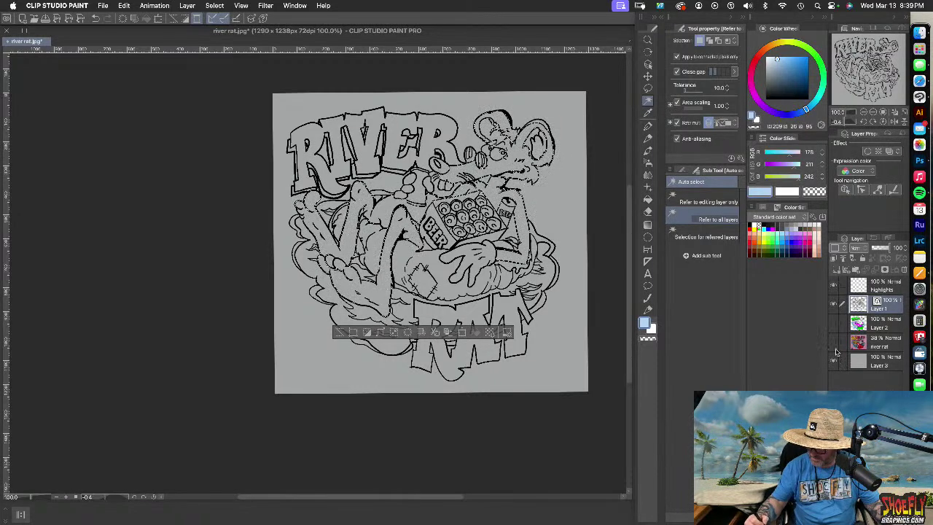
# Show Layer 2 and fill the rat's selected head and arm on it with the light blue
pyautogui.click(834, 324)
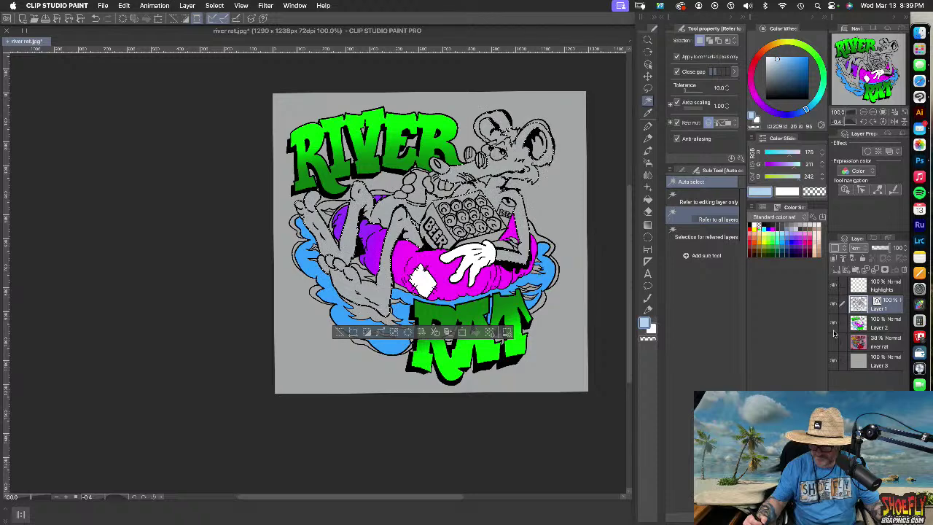
pyautogui.click(647, 198)
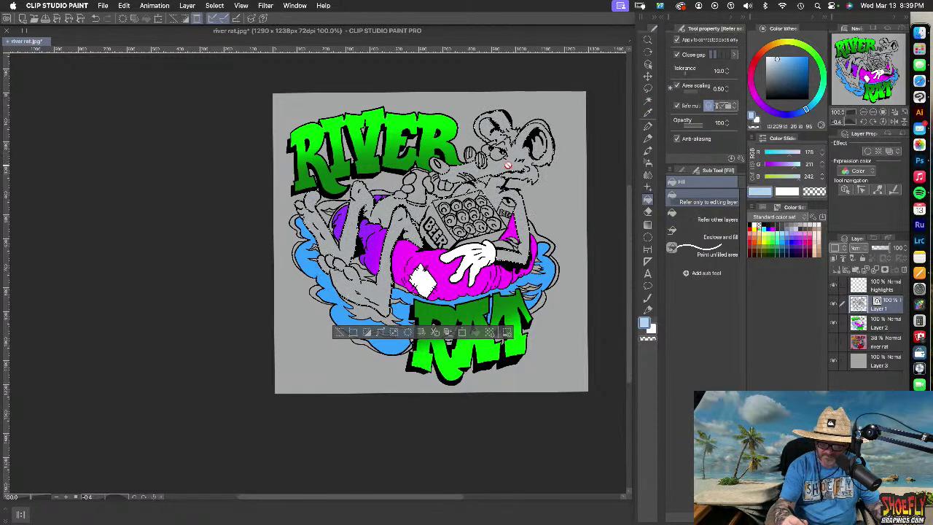
pyautogui.click(886, 324)
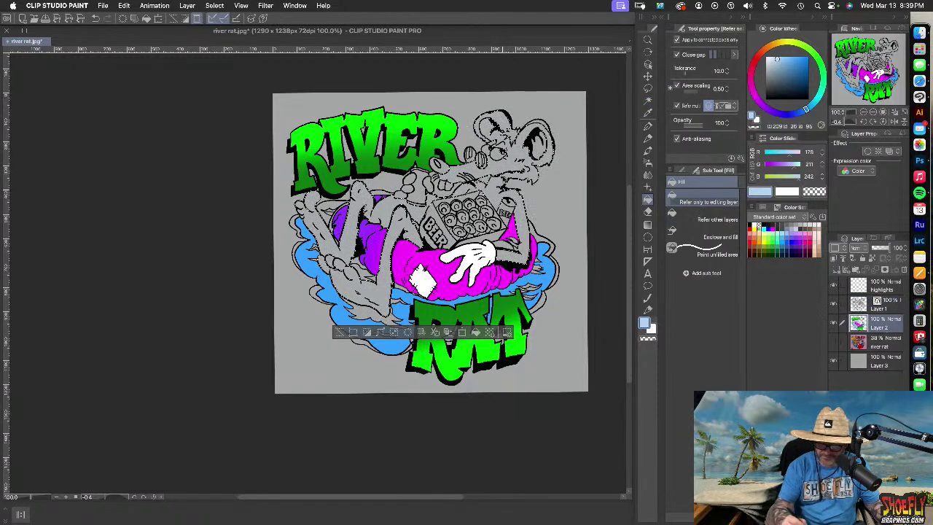
pyautogui.click(503, 175)
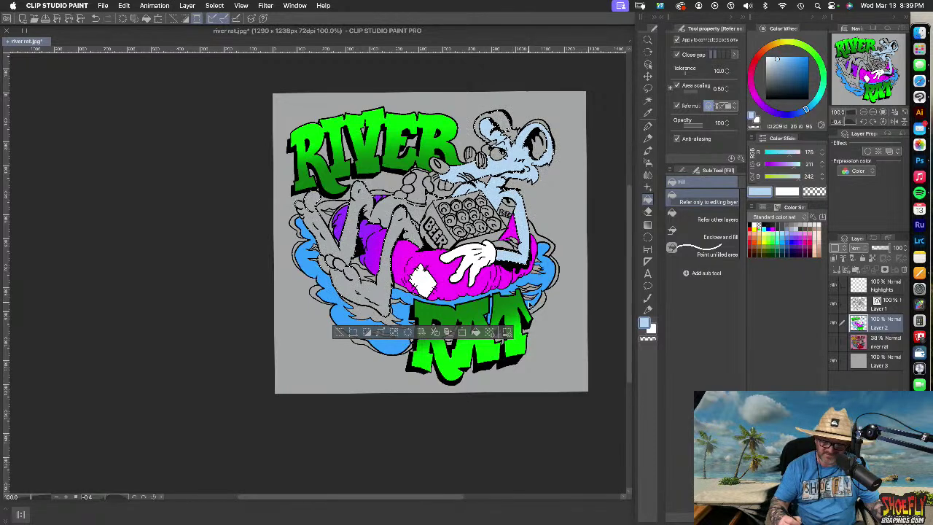
# Refill the rat's selected body areas on Layer 2 with duller blue-gray at RGB 147, 158, 168 and clear the selection
pyautogui.moveTo(775, 63); pyautogui.dragTo(773, 67)
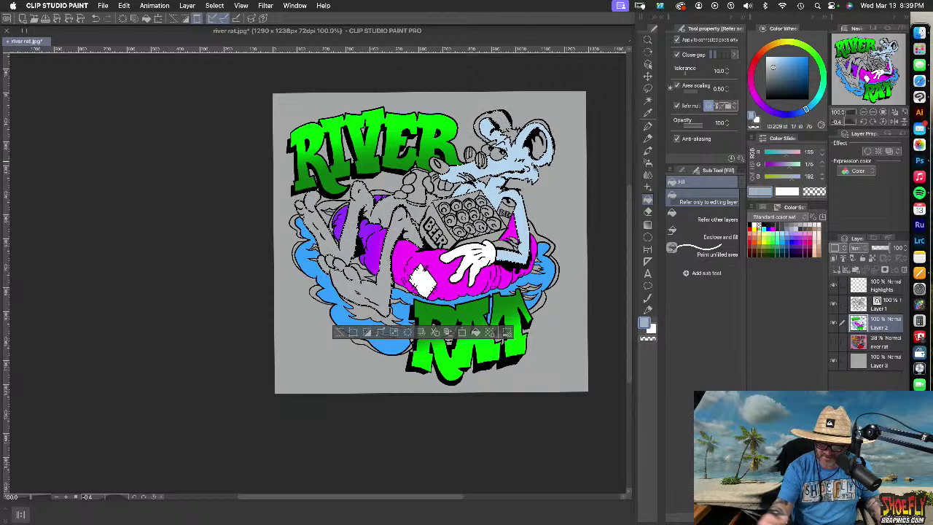
pyautogui.click(514, 160)
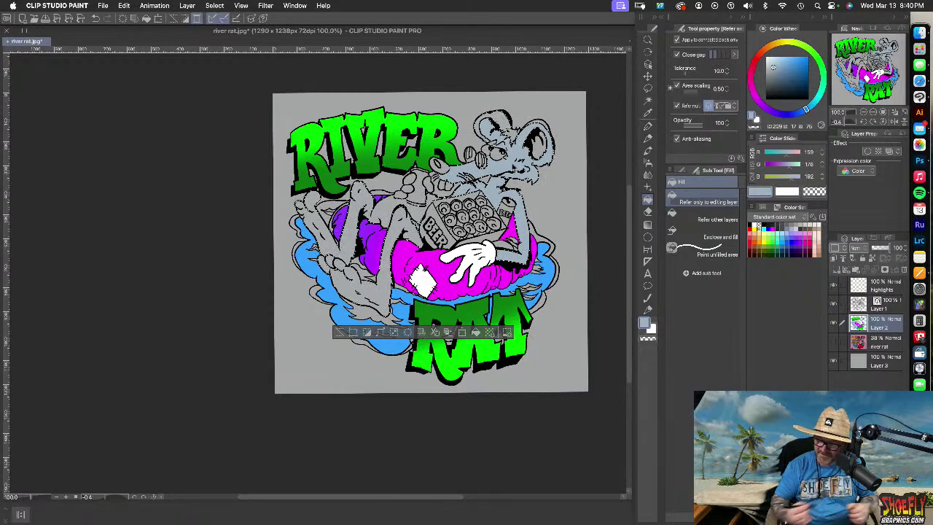
pyautogui.moveTo(779, 70); pyautogui.dragTo(771, 70)
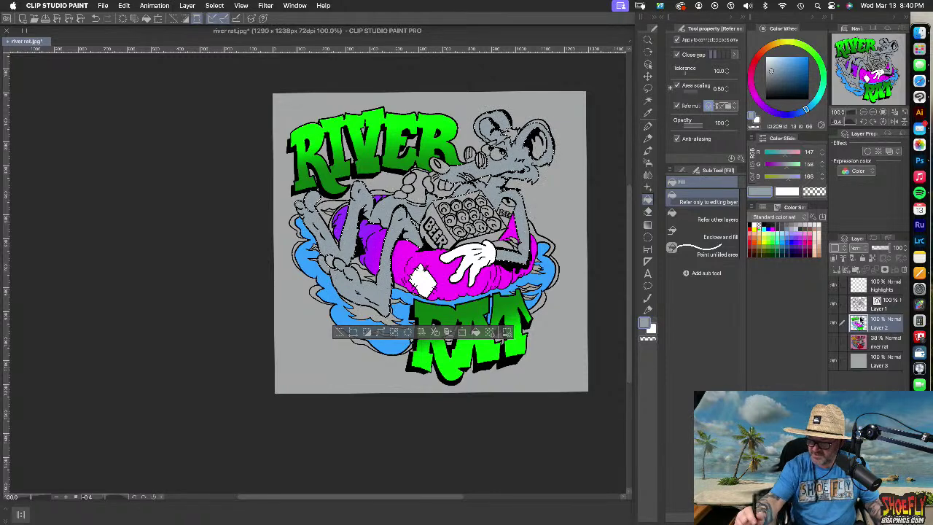
pyautogui.click(833, 367)
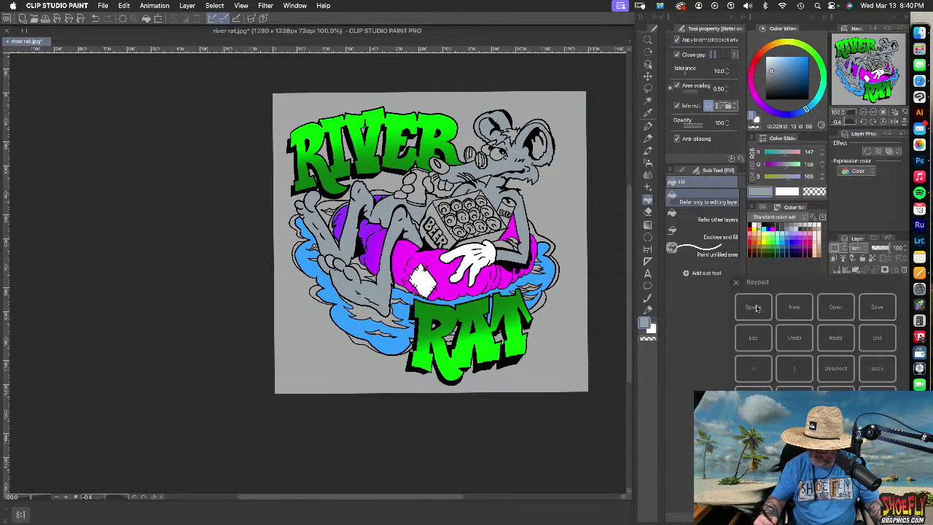
pyautogui.click(736, 283)
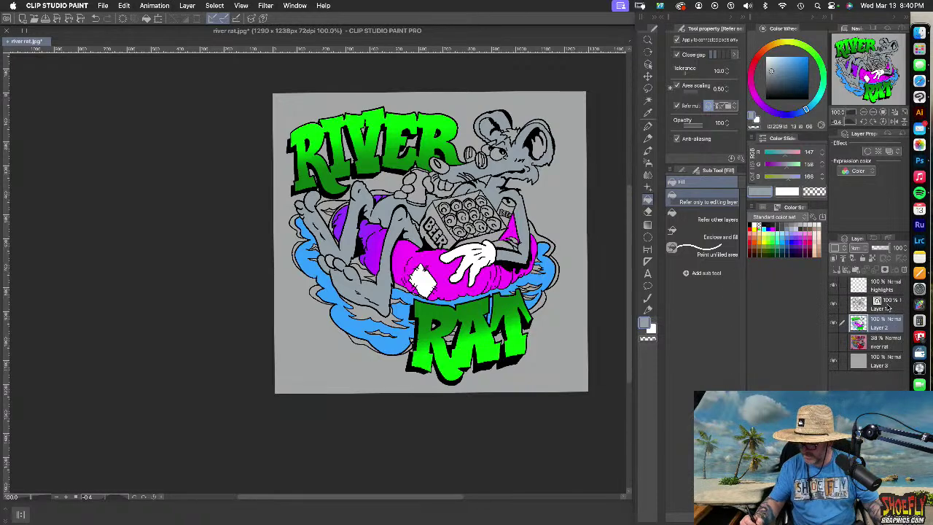
# Auto-select the RIVER and RAT letters from Layer 1 with Layer 2 hidden, and show Layer 2 again
pyautogui.click(886, 302)
pyautogui.click(834, 323)
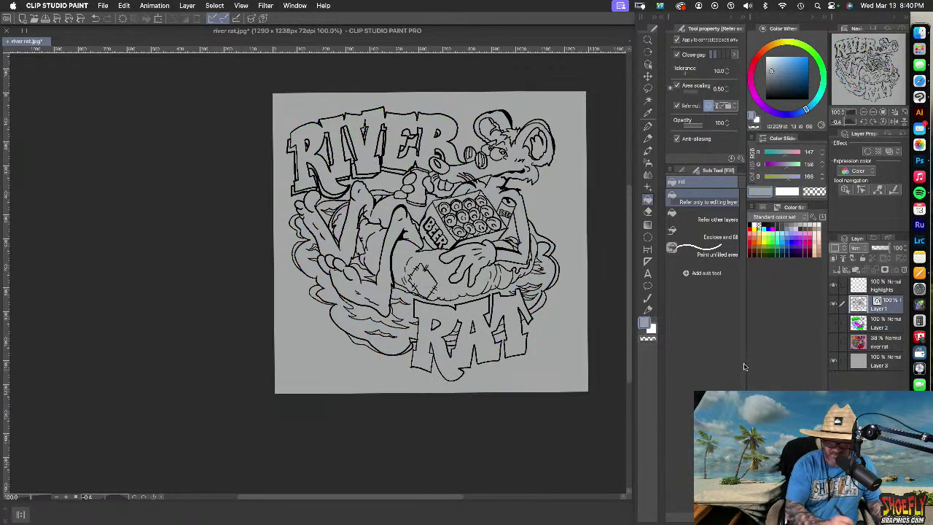
pyautogui.click(647, 100)
pyautogui.click(447, 129)
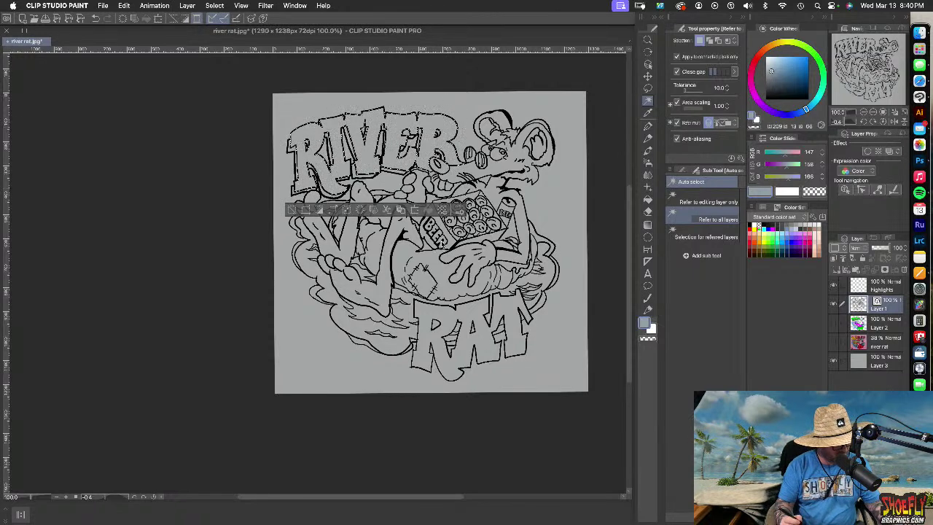
pyautogui.click(515, 336)
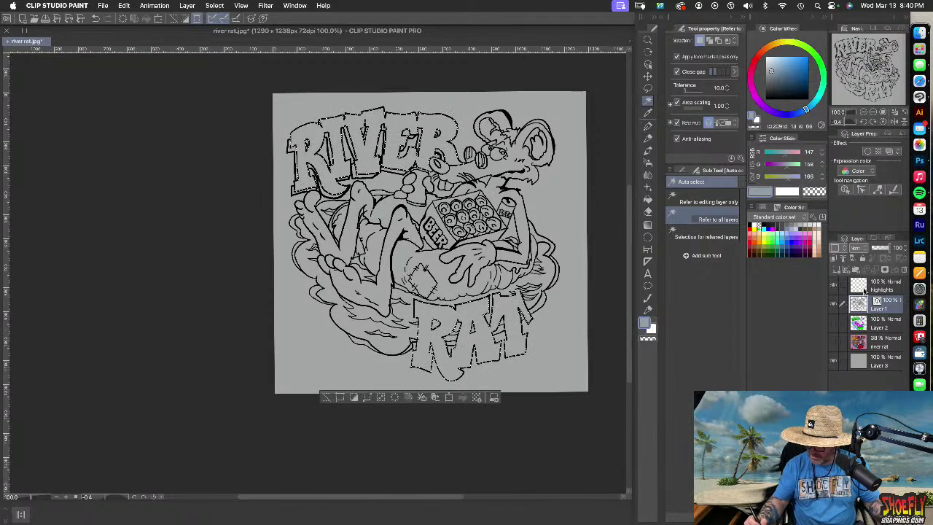
pyautogui.click(834, 325)
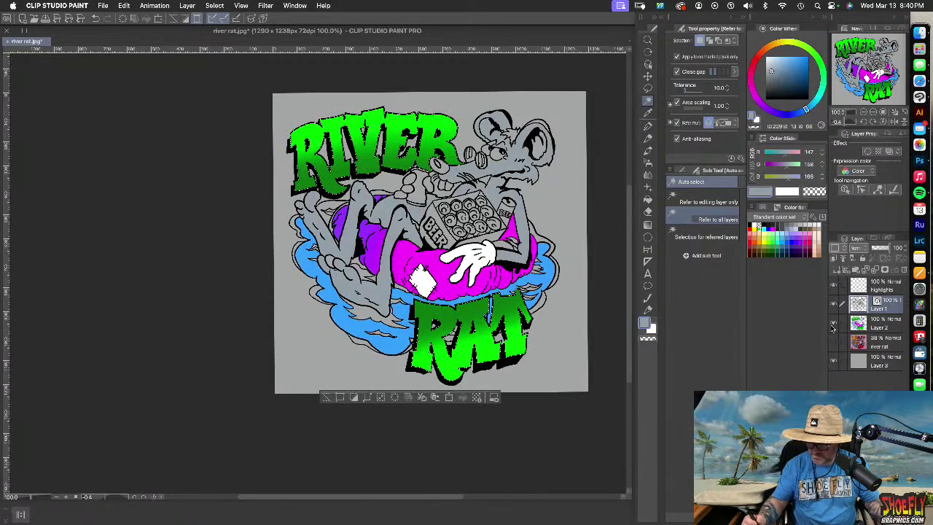
# Lasso irregular areas inside the first R of the RIVER lettering
pyautogui.click(648, 311)
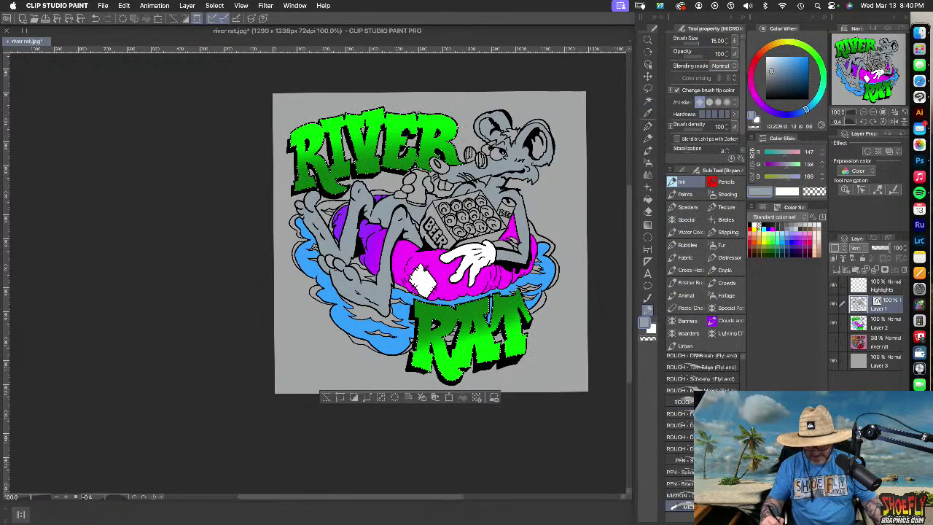
pyautogui.click(647, 88)
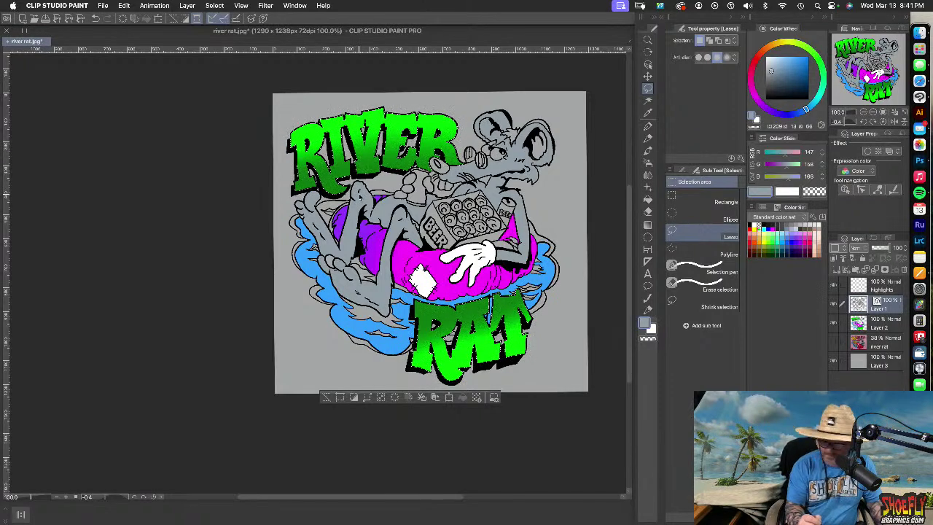
pyautogui.scroll(3, 359, 196)
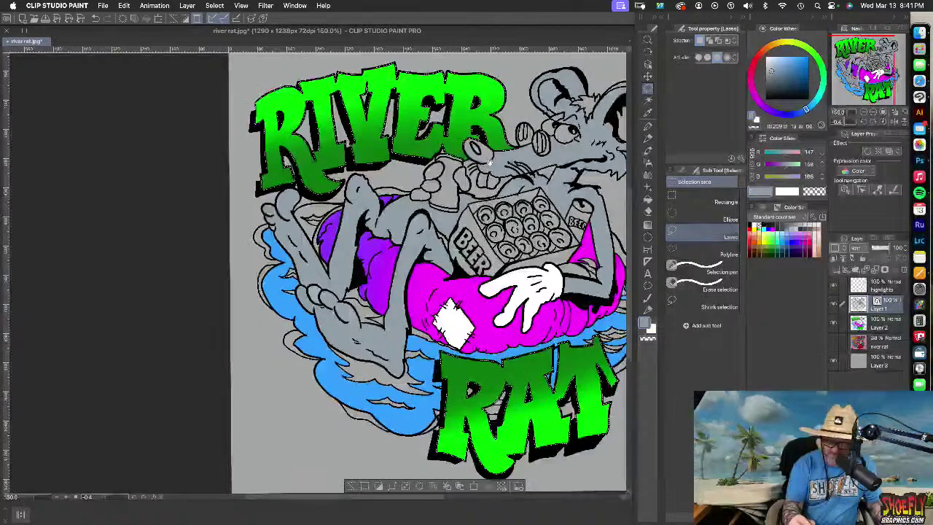
pyautogui.moveTo(490, 161); pyautogui.dragTo(442, 260)
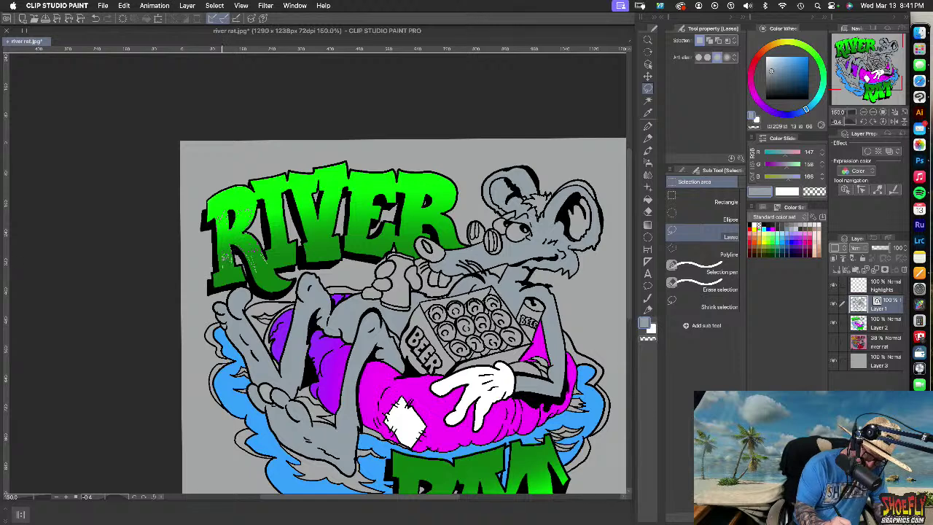
pyautogui.moveTo(219, 265); pyautogui.dragTo(215, 237)
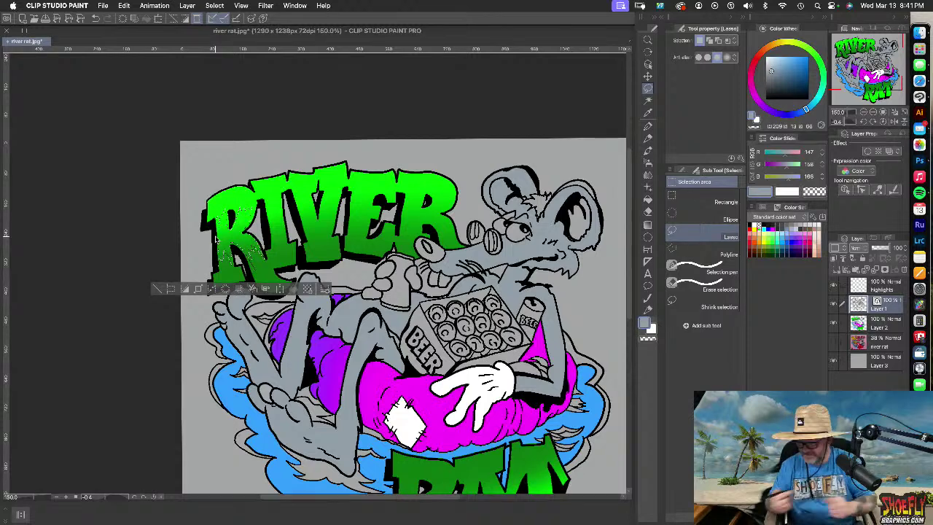
# Switch the drawing color to white and look through the Special brush group for a decorative brush
pyautogui.click(648, 299)
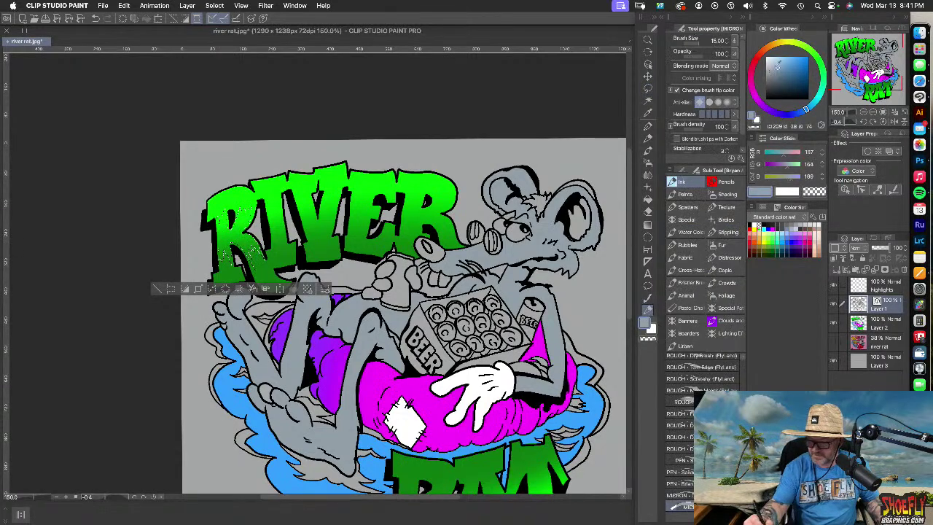
pyautogui.press('x')
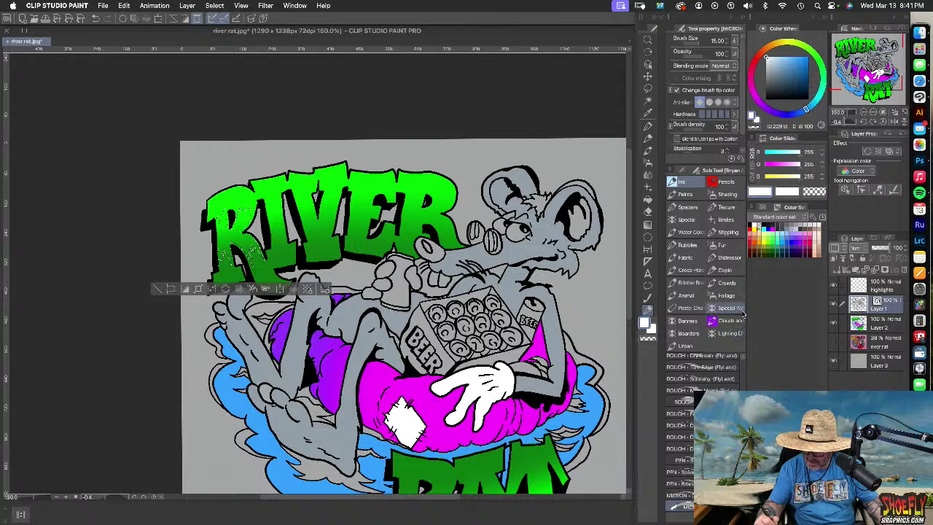
pyautogui.click(687, 219)
pyautogui.scroll(-10, 727, 385)
pyautogui.scroll(-10, 703, 408)
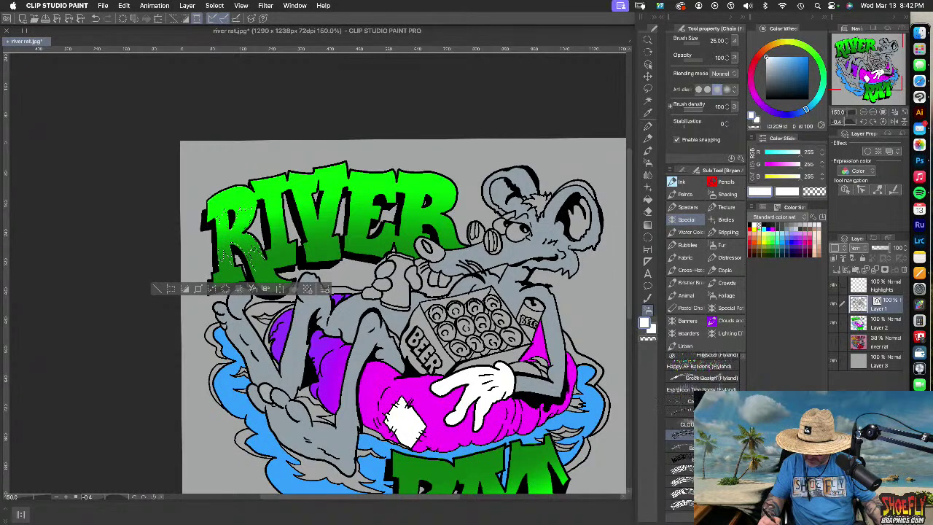
pyautogui.scroll(-5, 703, 430)
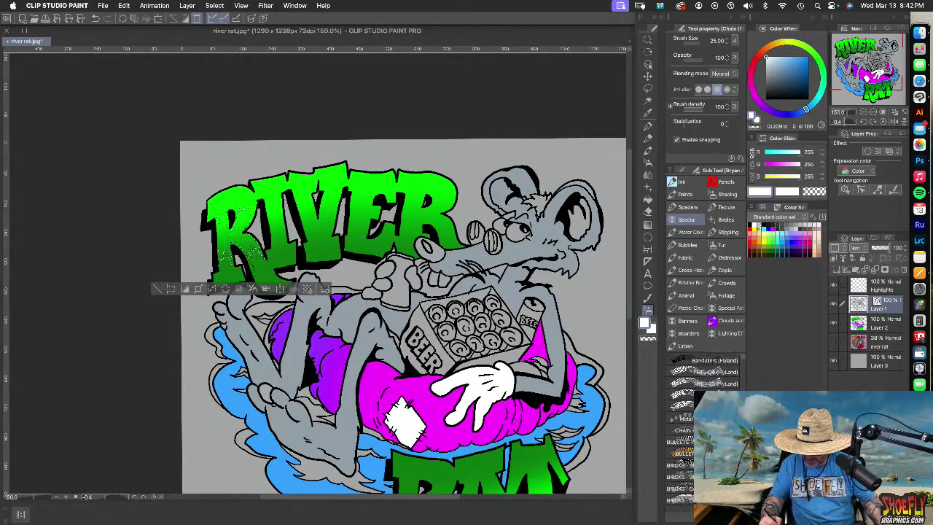
pyautogui.scroll(15, 703, 434)
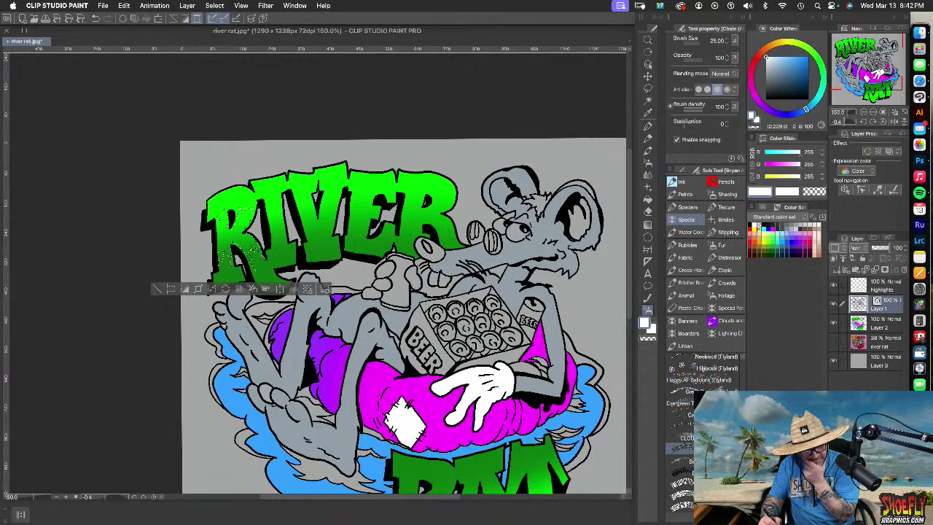
pyautogui.scroll(1, 703, 433)
pyautogui.scroll(2, 703, 408)
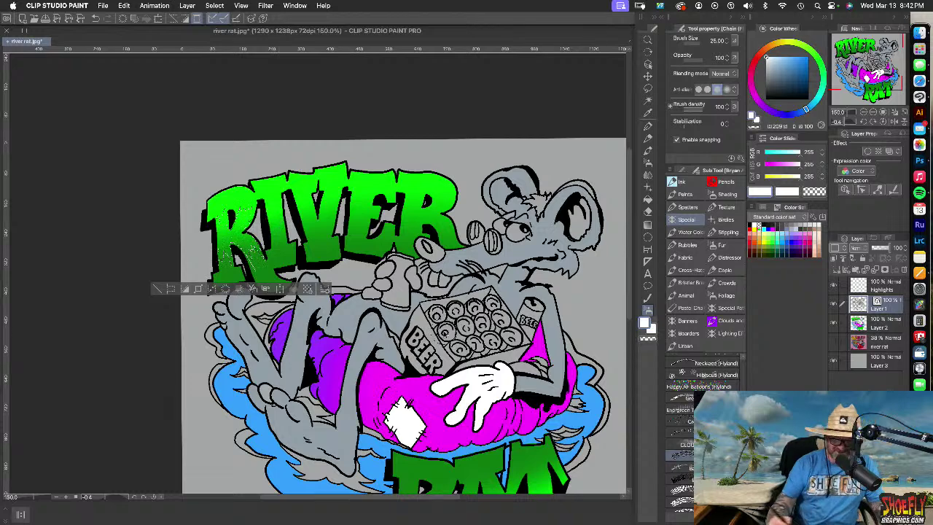
pyautogui.scroll(1, 685, 415)
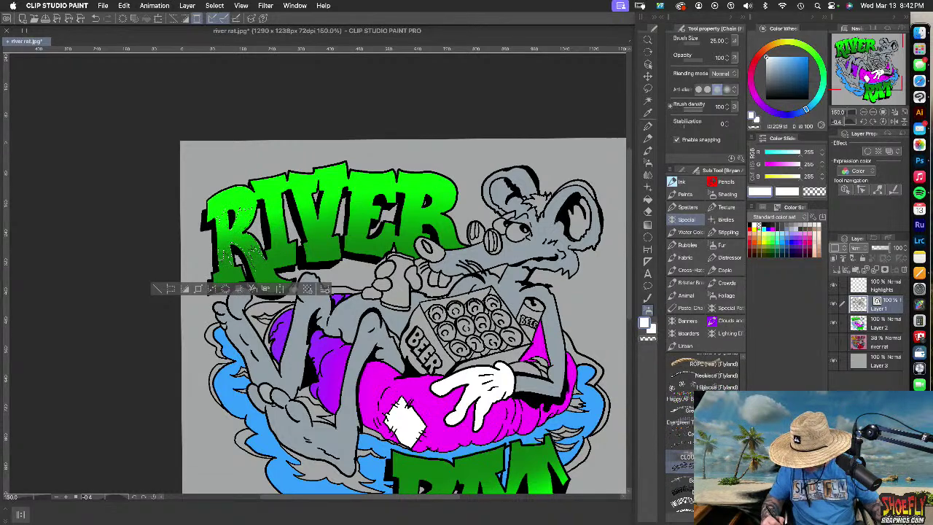
# Try the Barbed brush at size 20 across the first R of RIVER and undo the stroke
pyautogui.click(679, 480)
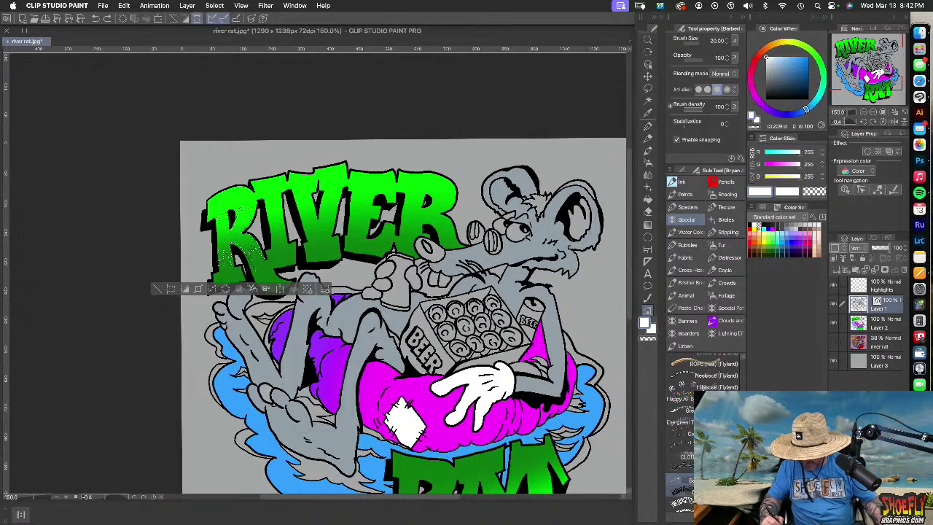
pyautogui.press('x')
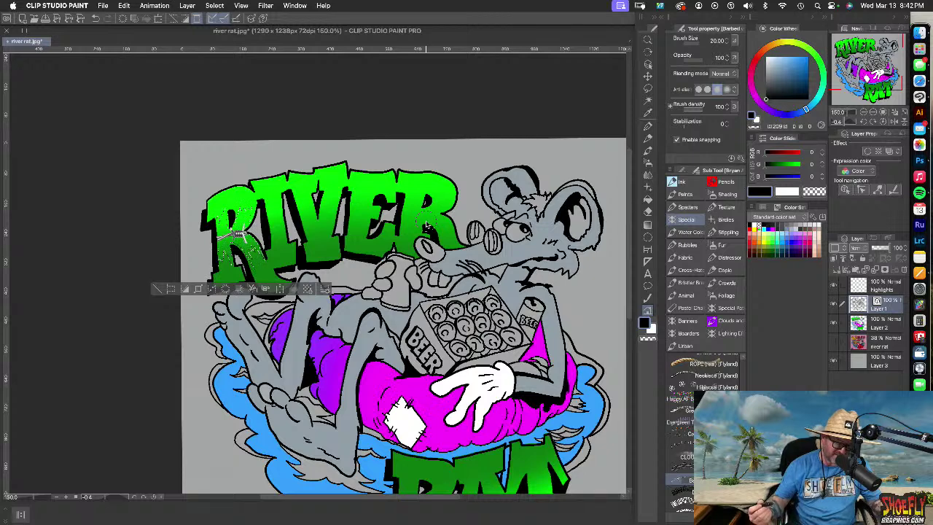
pyautogui.press('super+z')
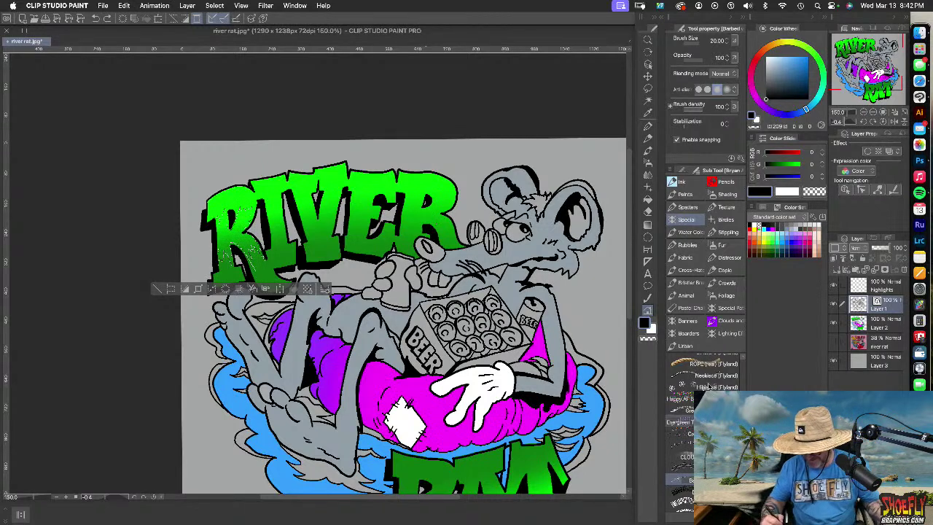
# Switch the drawing color to white, try a size 12 Splatter brush across the first R of RIVER, and undo the stroke
pyautogui.click(689, 208)
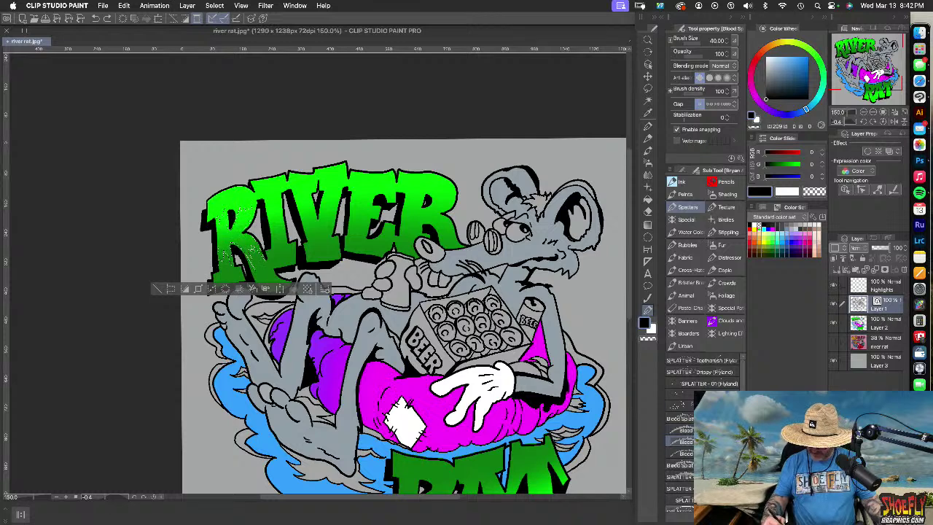
pyautogui.scroll(-1, 700, 430)
pyautogui.scroll(-3, 685, 430)
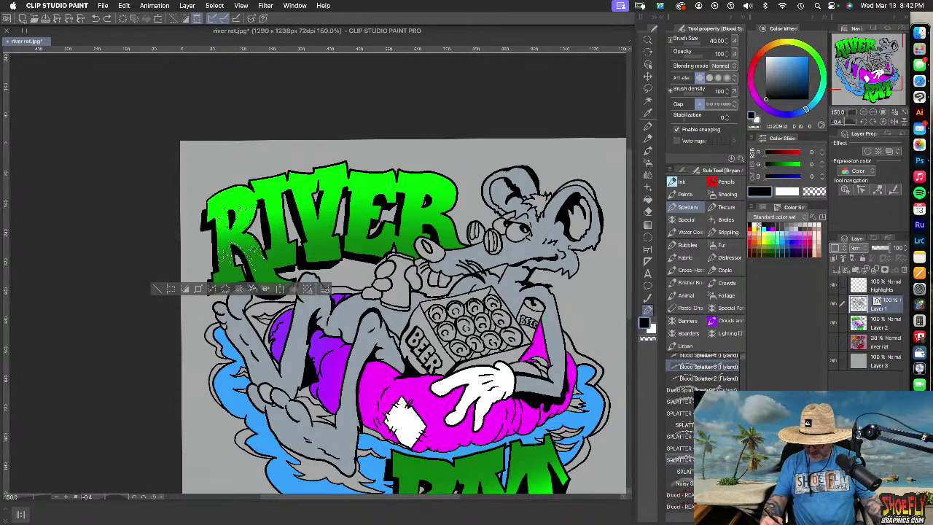
pyautogui.click(682, 436)
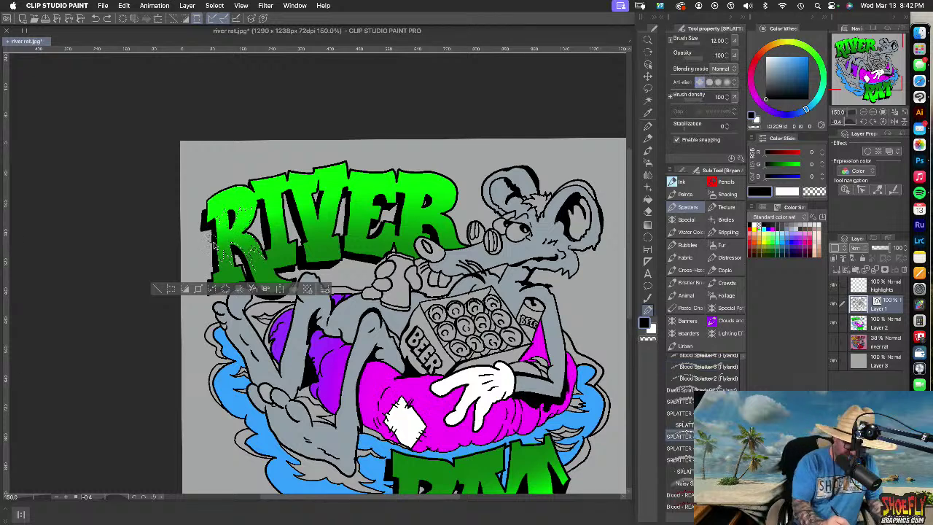
pyautogui.press('x')
pyautogui.moveTo(216, 241); pyautogui.dragTo(254, 228)
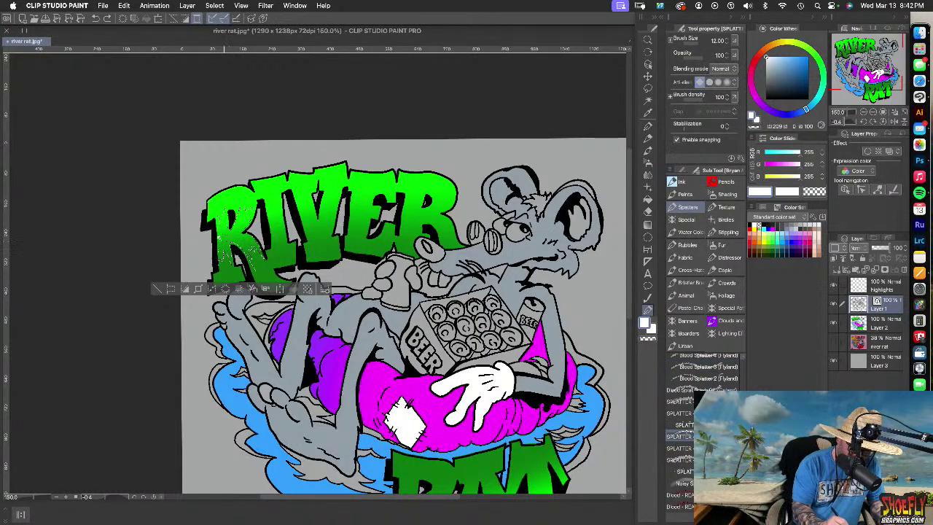
pyautogui.press('super+z')
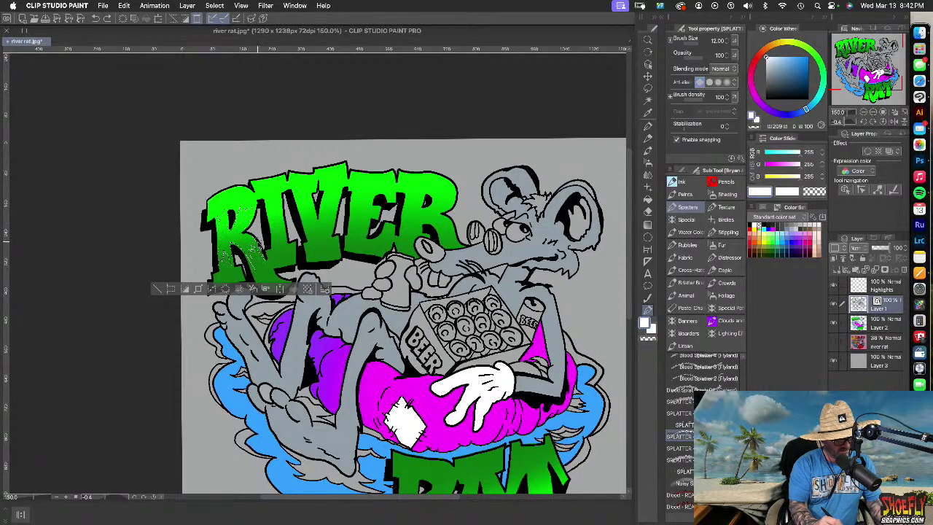
# Enlarge the Splatter brush to size 100, try it on the first R of RIVER, and undo the stroke
pyautogui.press(']')
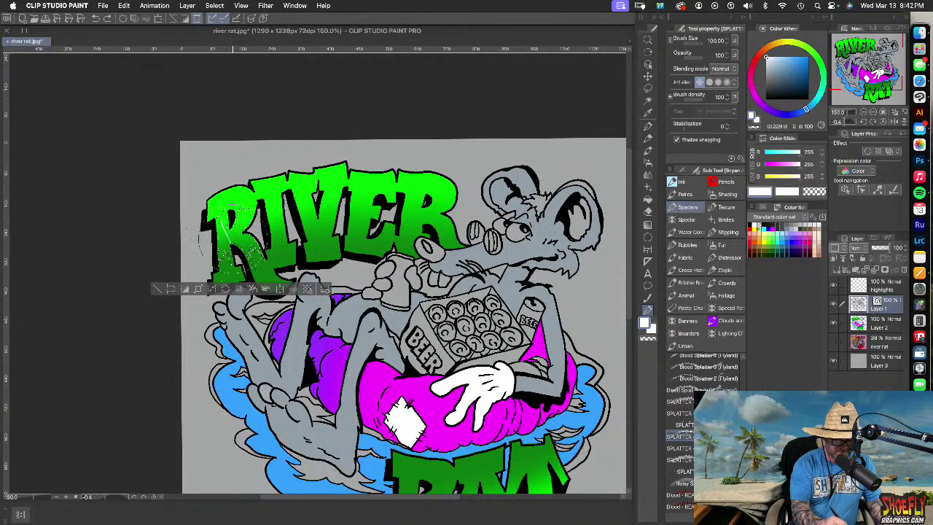
pyautogui.moveTo(217, 224); pyautogui.dragTo(252, 217)
pyautogui.press('super+z')
pyautogui.press('super+z')
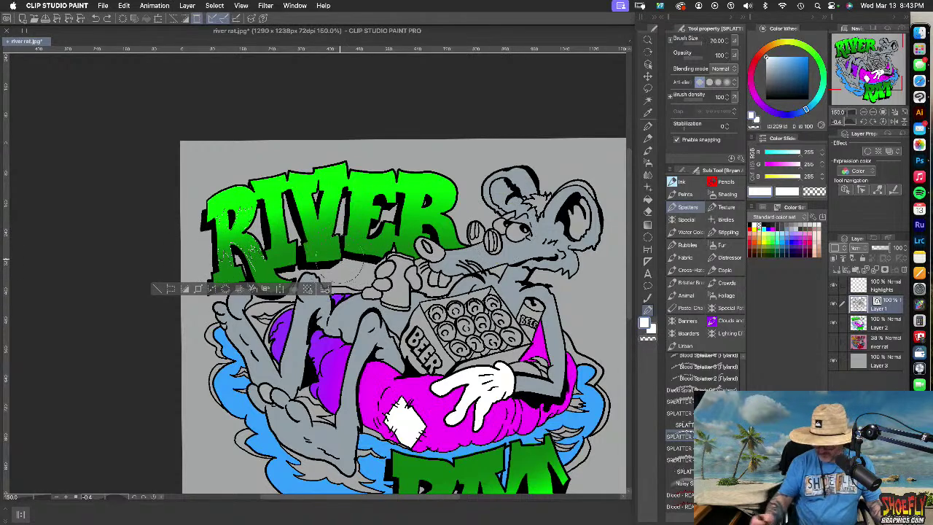
# Try a Fabric brush at size 100 on the first R of RIVER on Layer 1 and undo the mark
pyautogui.scroll(4, 700, 430)
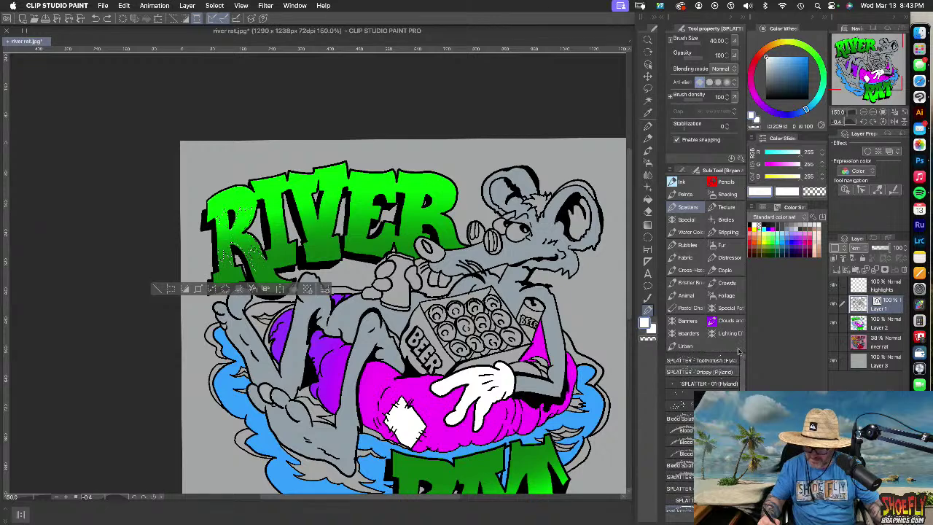
pyautogui.click(686, 257)
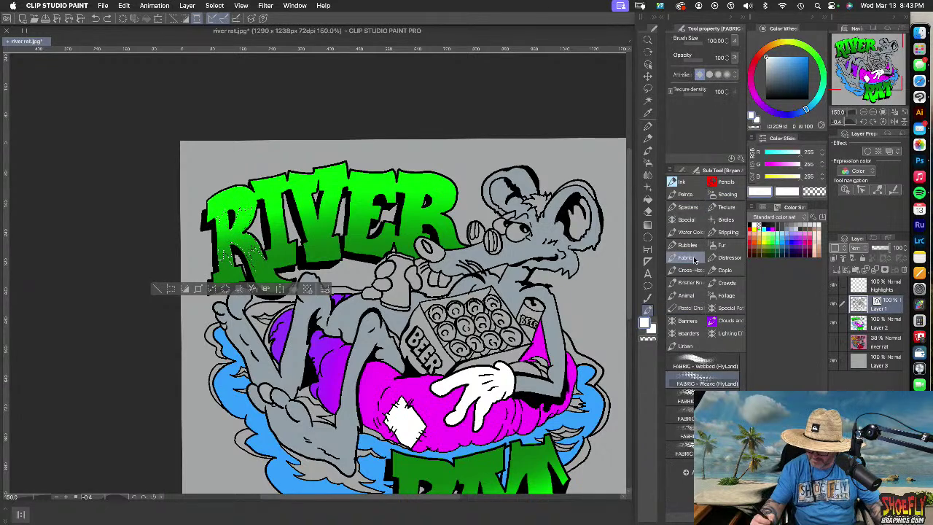
pyautogui.click(686, 449)
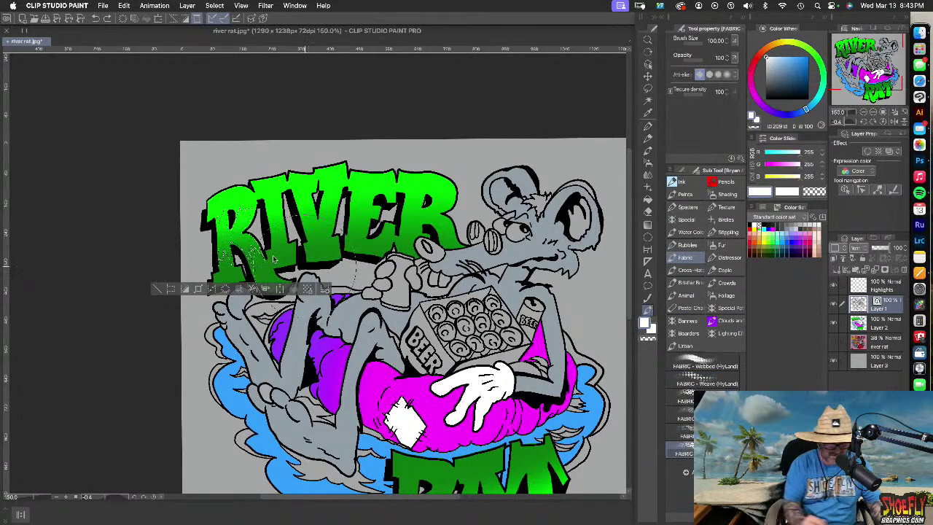
pyautogui.click(232, 235)
pyautogui.press('super+z')
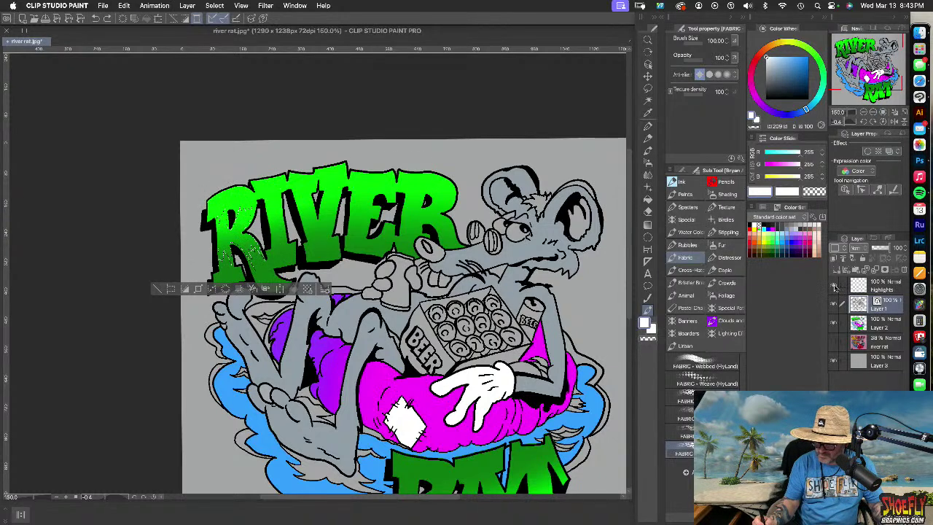
# Brush a white Fabric texture across the first R of RIVER on the highlights layer and clear the selection
pyautogui.click(899, 288)
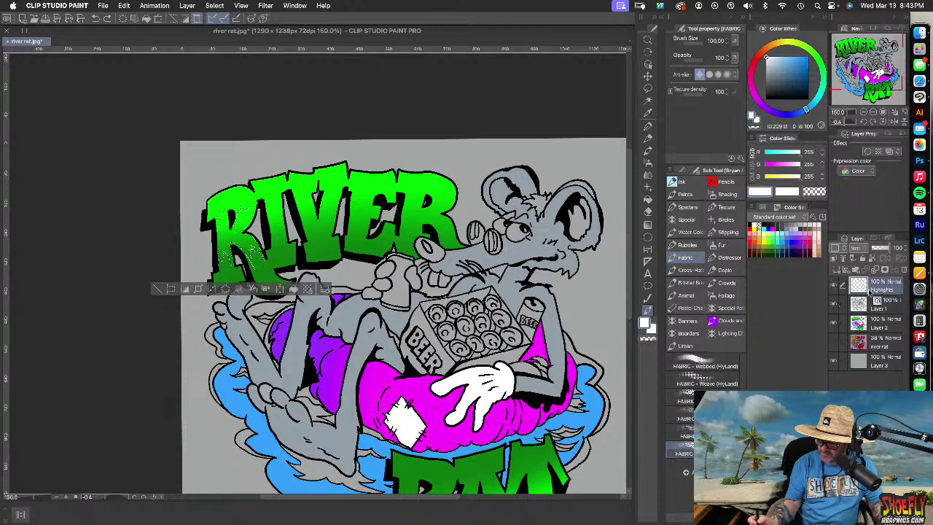
pyautogui.moveTo(203, 252); pyautogui.dragTo(262, 233)
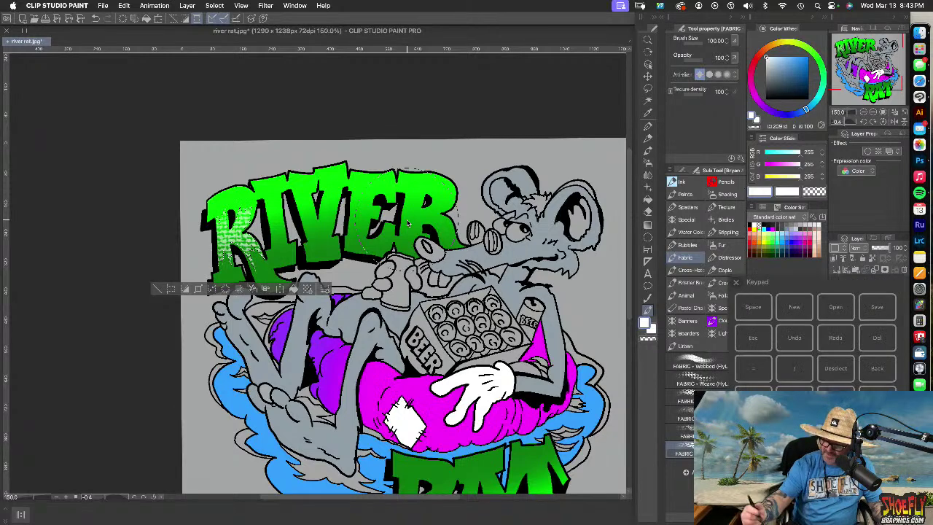
pyautogui.click(842, 371)
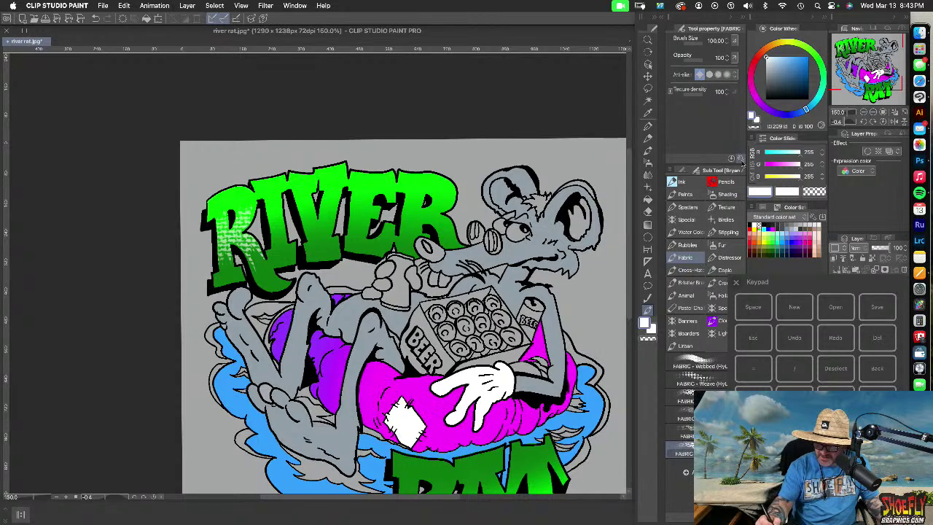
# Make the highlights layer active, undo the Fabric texture on the first R of RIVER, and clear the selection
pyautogui.click(647, 88)
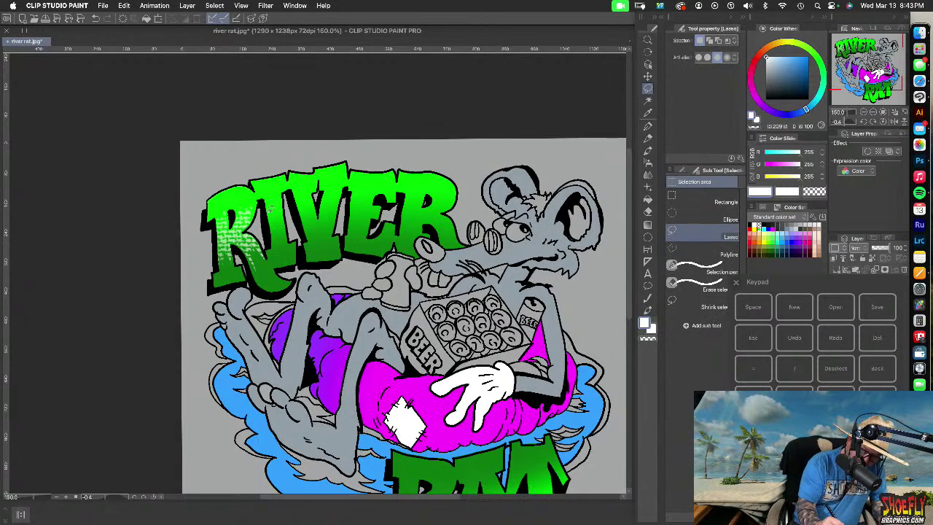
pyautogui.click(737, 282)
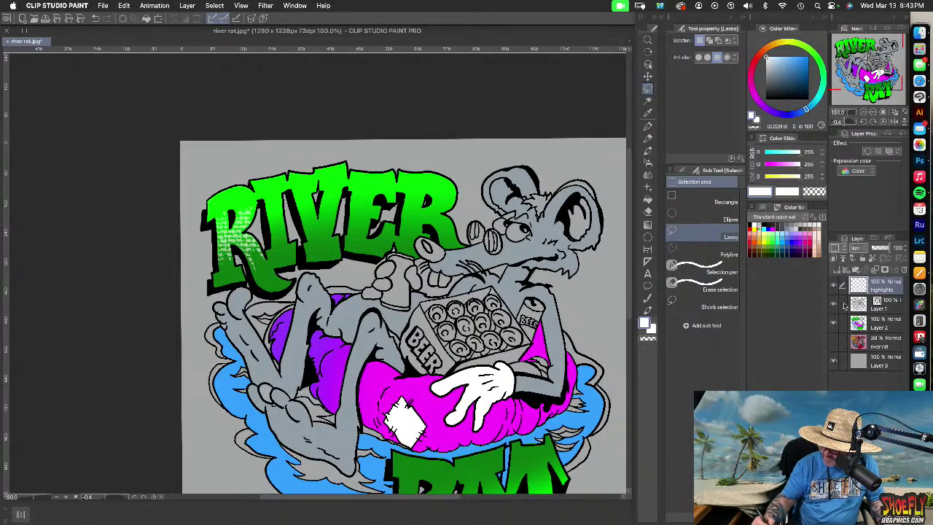
pyautogui.click(895, 307)
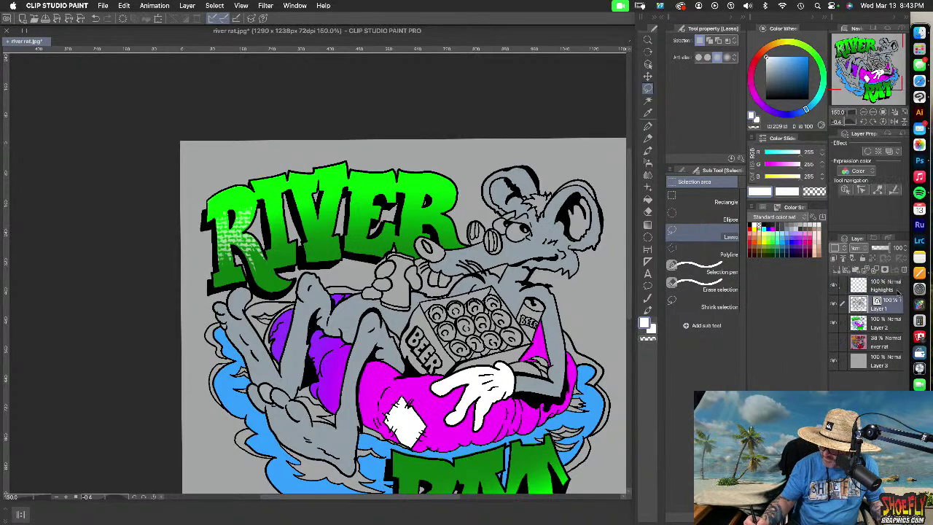
pyautogui.click(898, 292)
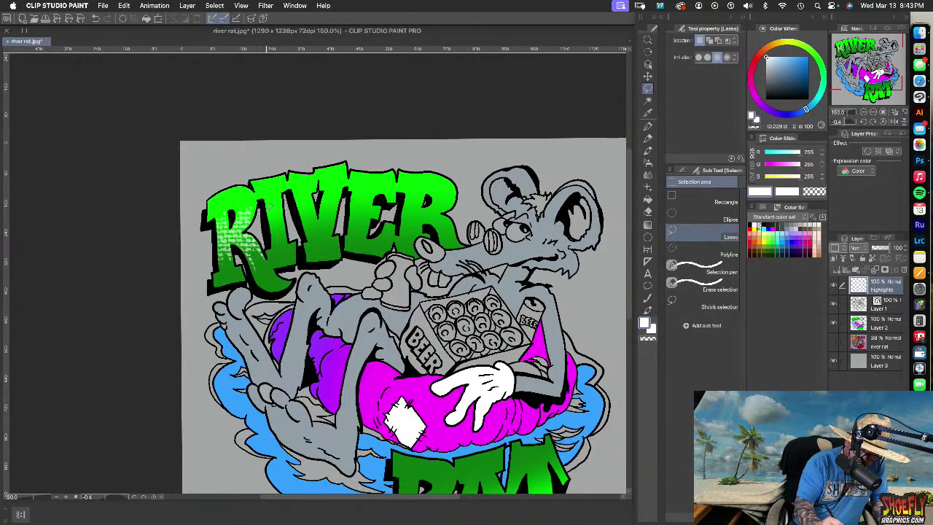
pyautogui.moveTo(268, 223); pyautogui.dragTo(271, 236)
pyautogui.press('super+z')
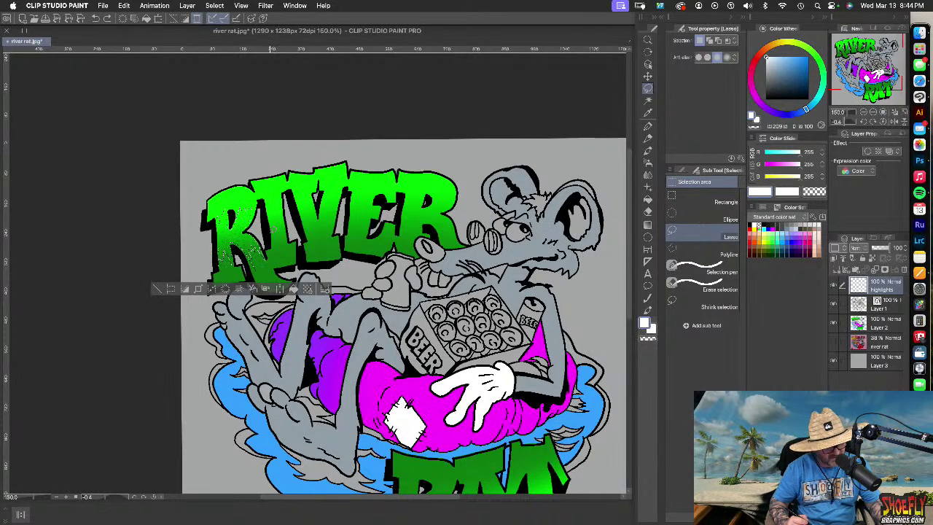
pyautogui.click(836, 364)
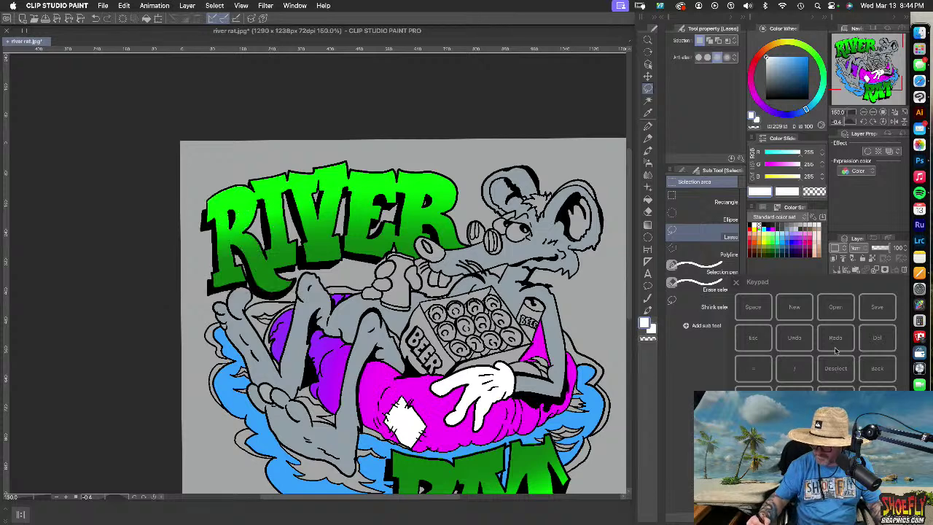
pyautogui.click(736, 283)
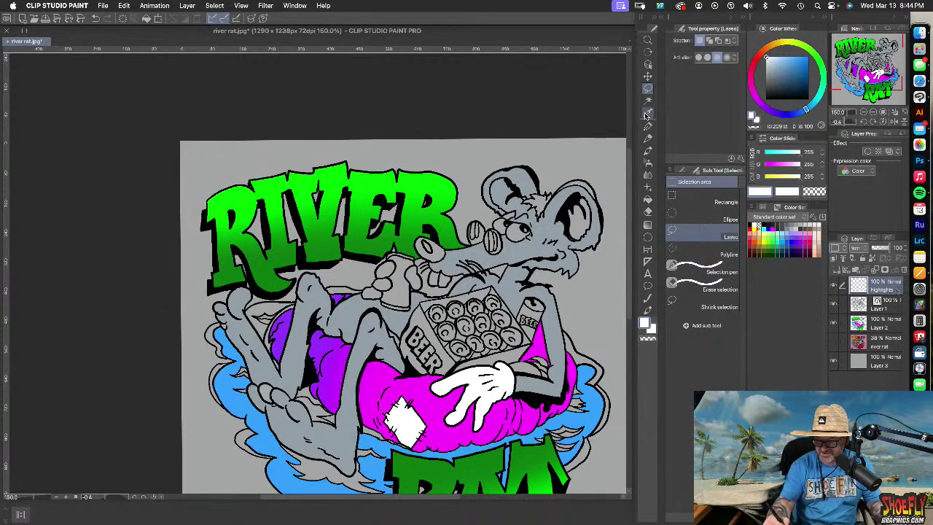
# Choose the Soft airbrush and reduce its size to 3
pyautogui.click(648, 162)
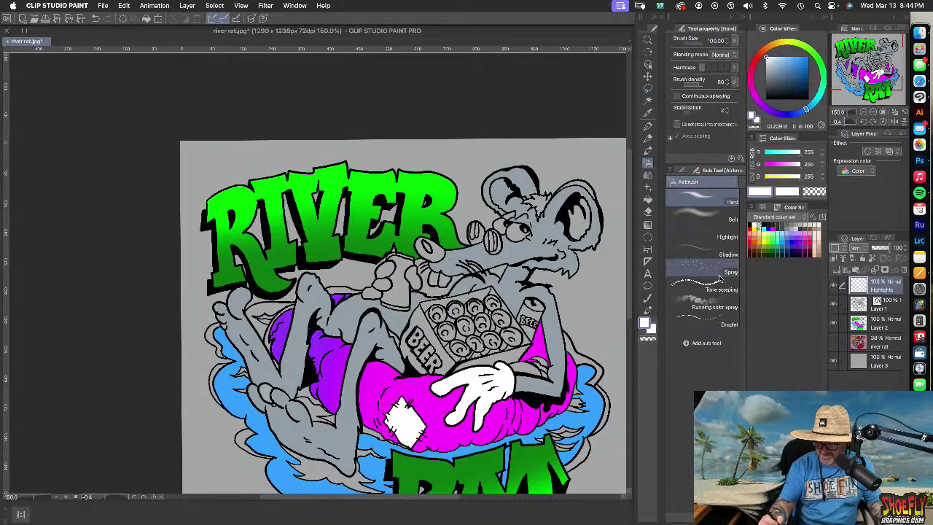
pyautogui.click(714, 217)
pyautogui.press('[')
pyautogui.press('[')
pyautogui.press('[')
pyautogui.press('[')
pyautogui.press('[')
pyautogui.press('[')
pyautogui.press('[')
pyautogui.press('[')
pyautogui.press('[')
pyautogui.press('[')
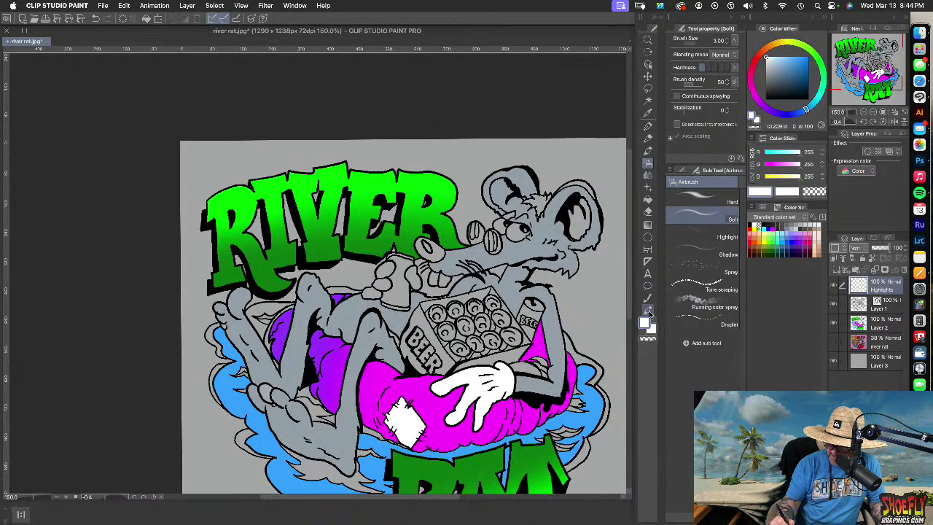
# Dab three white highlight dots along the upper curve of the first R of RIVER with the Micron ink brush at size 6
pyautogui.click(648, 311)
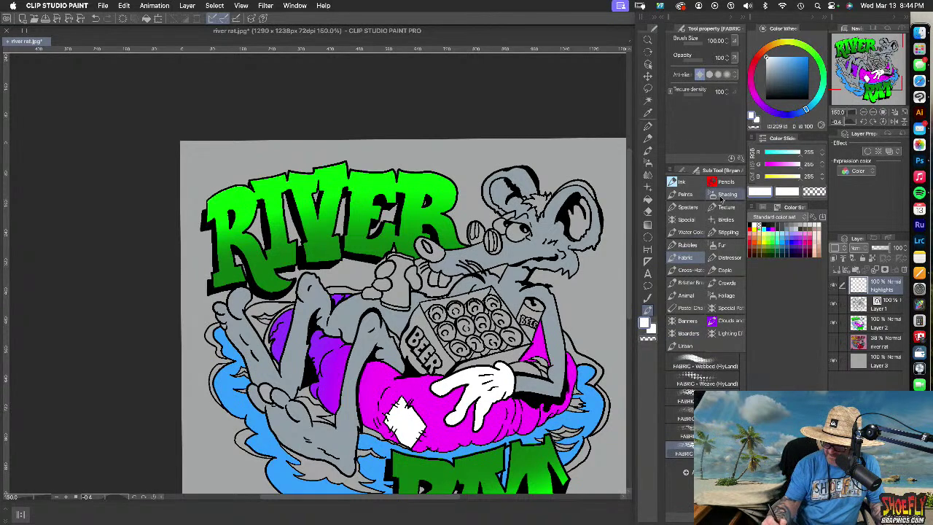
pyautogui.click(681, 182)
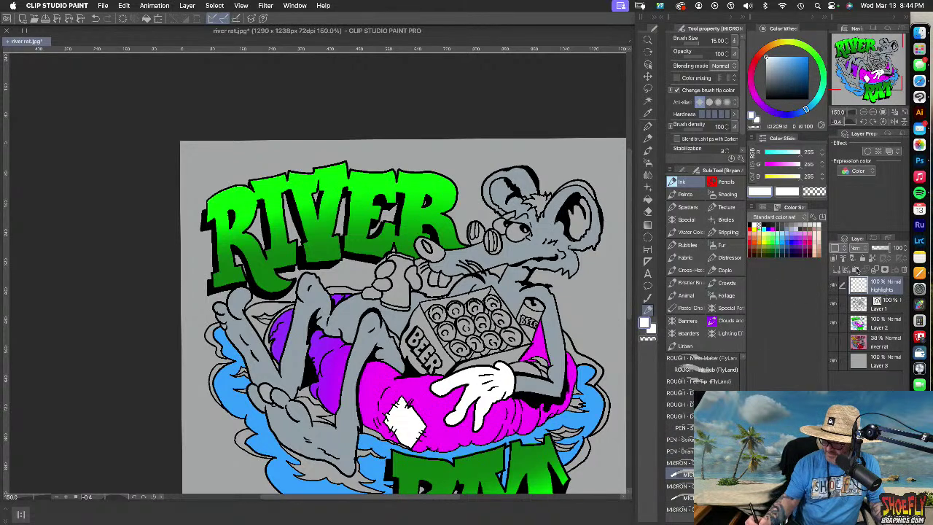
pyautogui.press('[')
pyautogui.press('[')
pyautogui.press('[')
pyautogui.press('[')
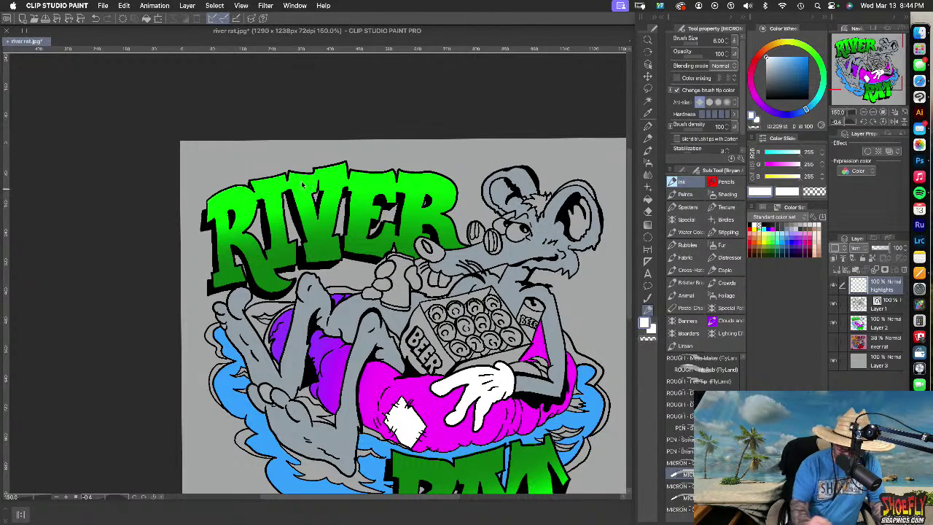
pyautogui.press('super+z')
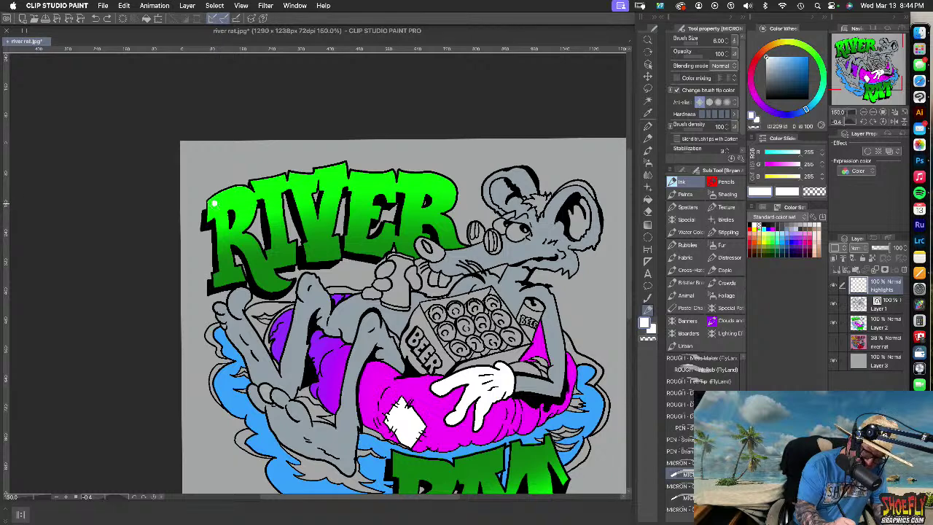
pyautogui.click(222, 199)
pyautogui.click(228, 194)
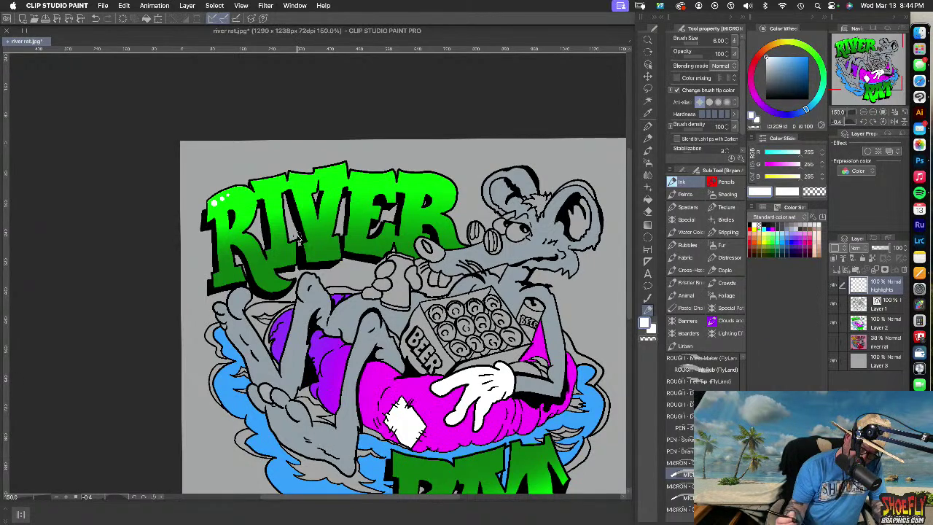
# Replace a trial stroke on the I of RIVER with a single white highlight dot near its upper edge
pyautogui.moveTo(269, 200); pyautogui.dragTo(269, 216)
pyautogui.press('super+z')
pyautogui.click(269, 200)
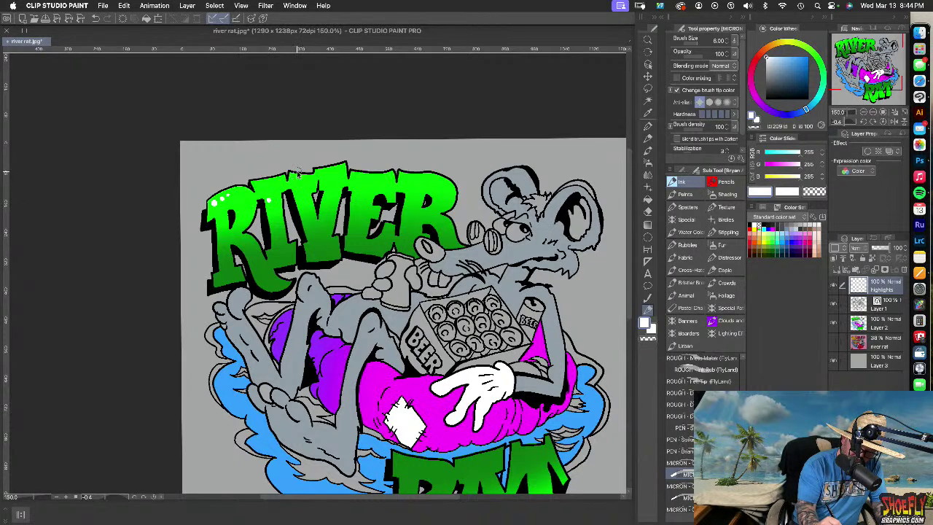
# Reduce the Micron brush to size 2 and dot white highlights along the upper edges of the E and last R of RIVER
pyautogui.press('[')
pyautogui.press('[')
pyautogui.press('[')
pyautogui.press('[')
pyautogui.press(']')
pyautogui.press(']')
pyautogui.press(']')
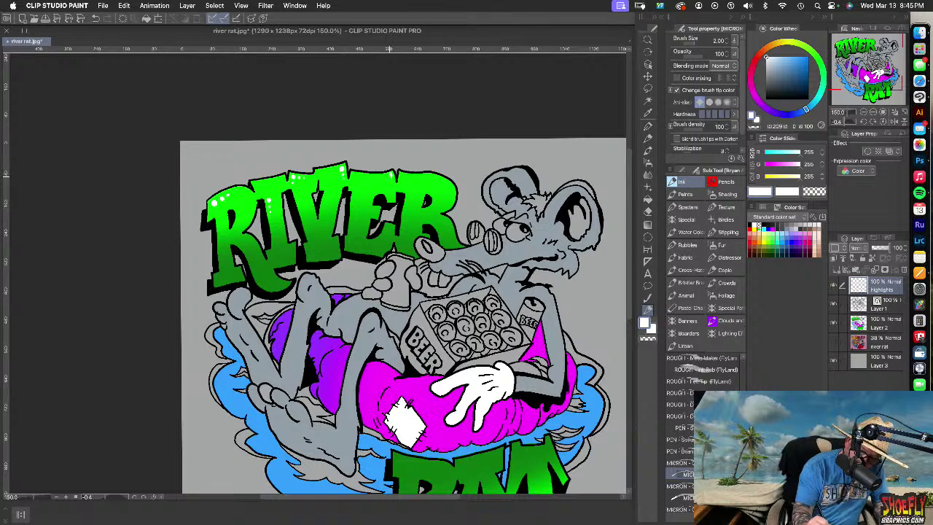
pyautogui.click(391, 175)
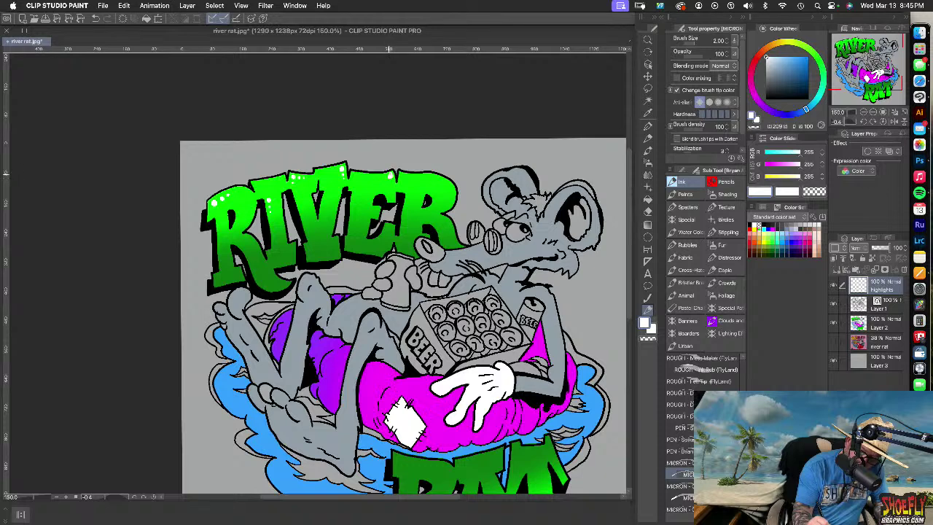
pyautogui.click(383, 177)
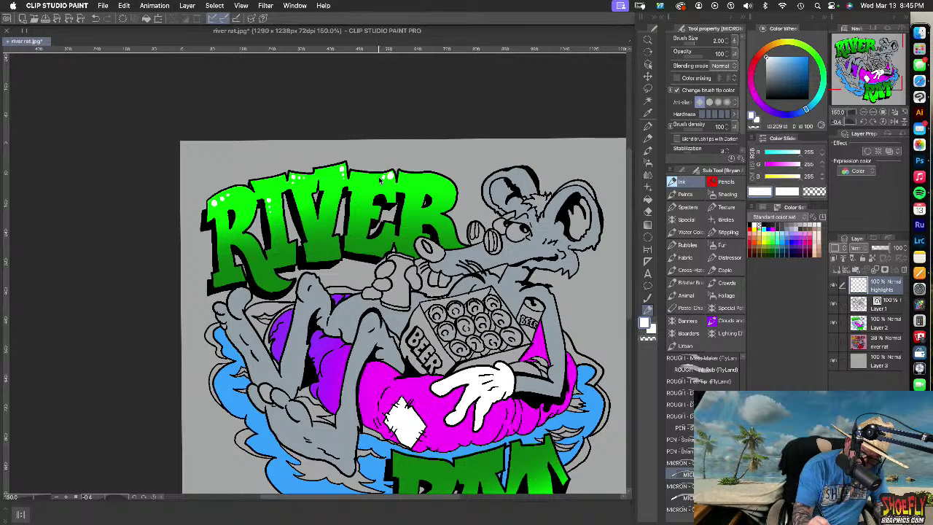
pyautogui.click(404, 177)
pyautogui.press('super+z')
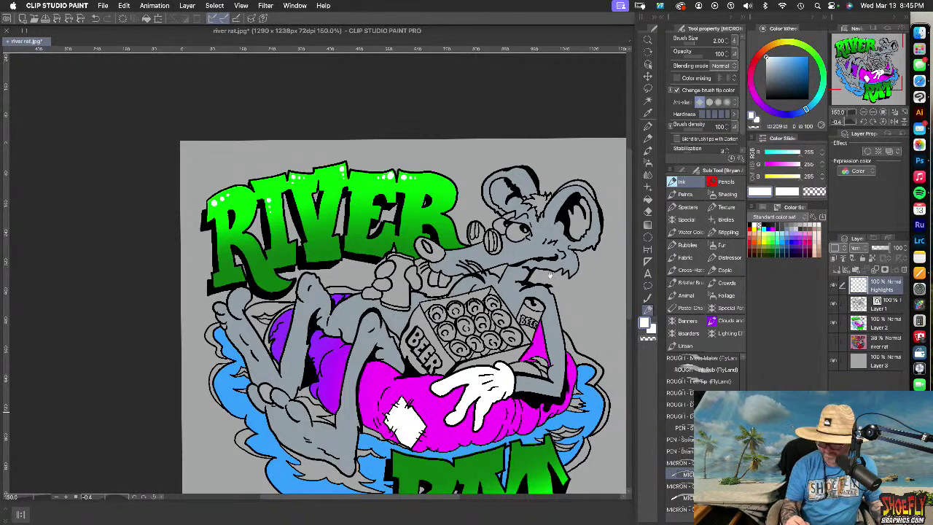
# Dot white highlights along the upper edges of the R, A and T of RAT with the Micron brush
pyautogui.scroll(-5, 551, 299)
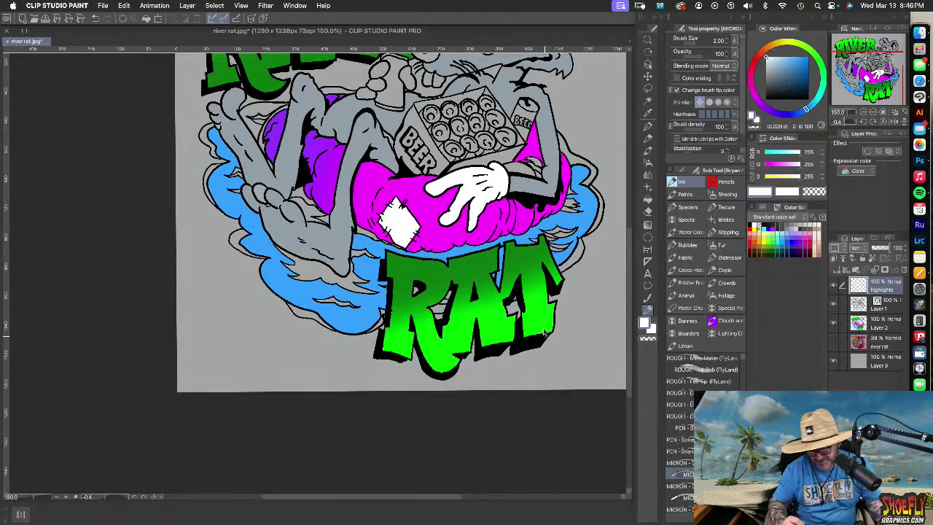
pyautogui.click(392, 260)
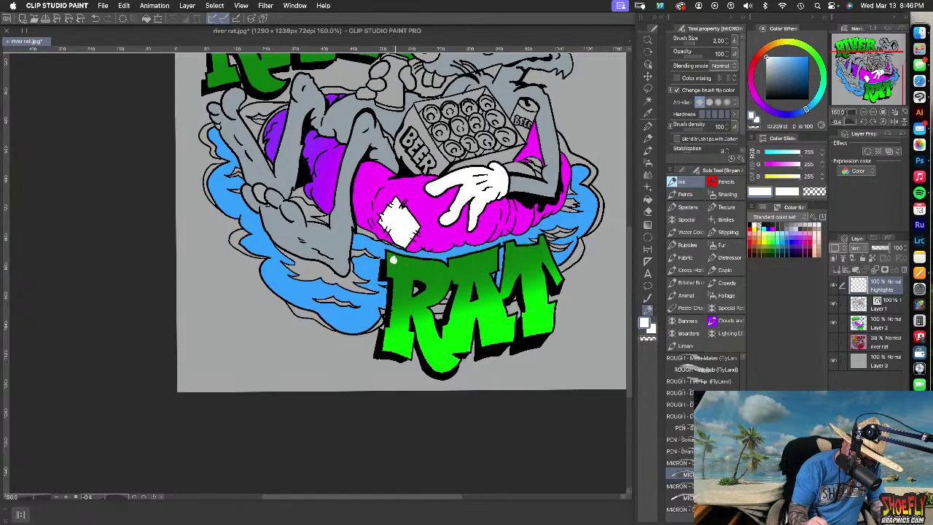
pyautogui.click(403, 261)
pyautogui.click(409, 261)
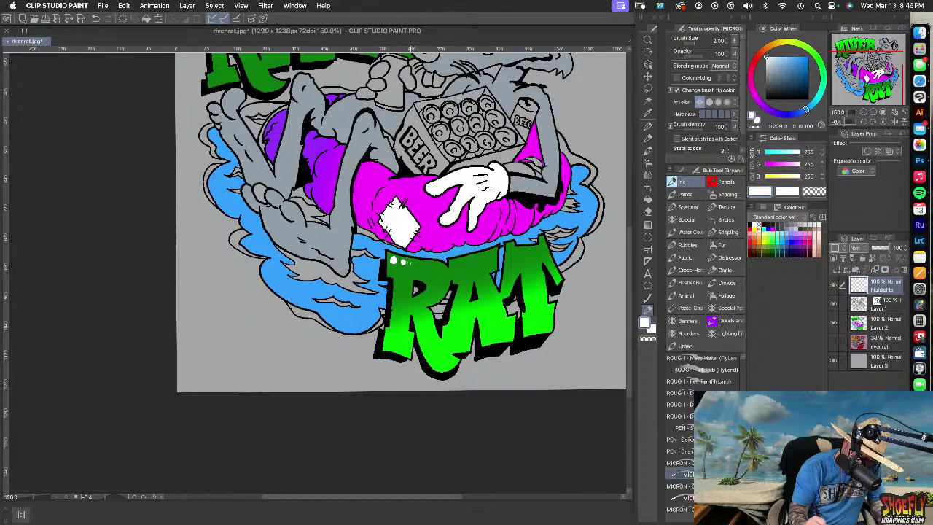
pyautogui.click(456, 262)
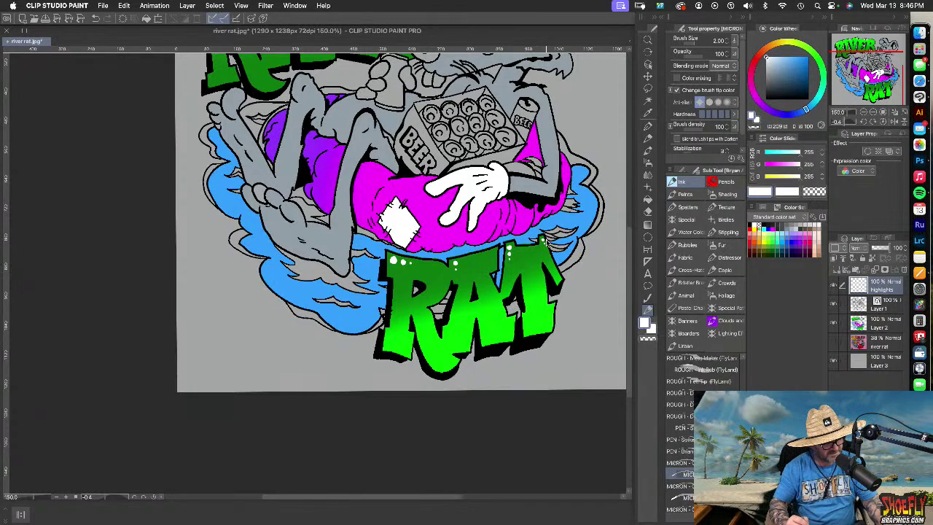
# Fill the highlight dots on the T of RAT with bright yellow (RGB 240, 255, 0), undoing a stray fill over the letter
pyautogui.scroll(-5, 545, 243)
pyautogui.scroll(5, 547, 242)
pyautogui.scroll(-1, 548, 242)
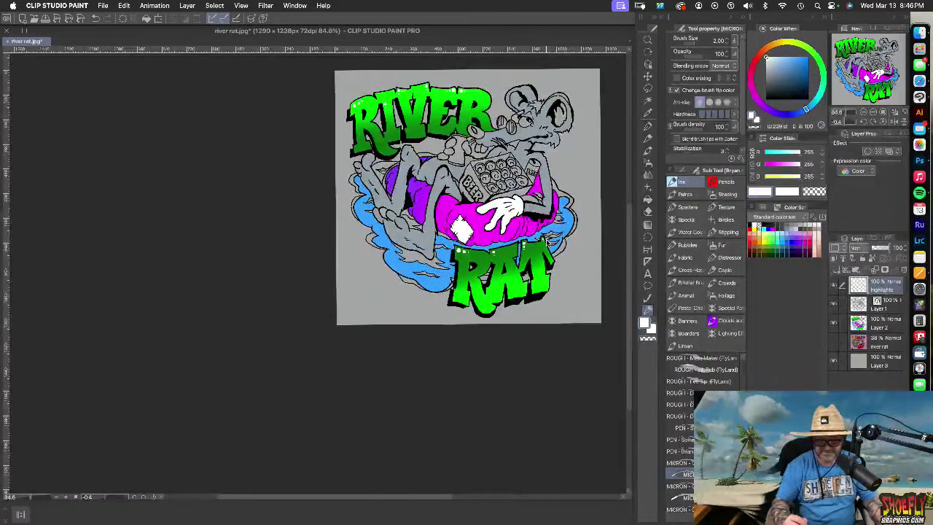
pyautogui.moveTo(547, 215); pyautogui.dragTo(439, 315)
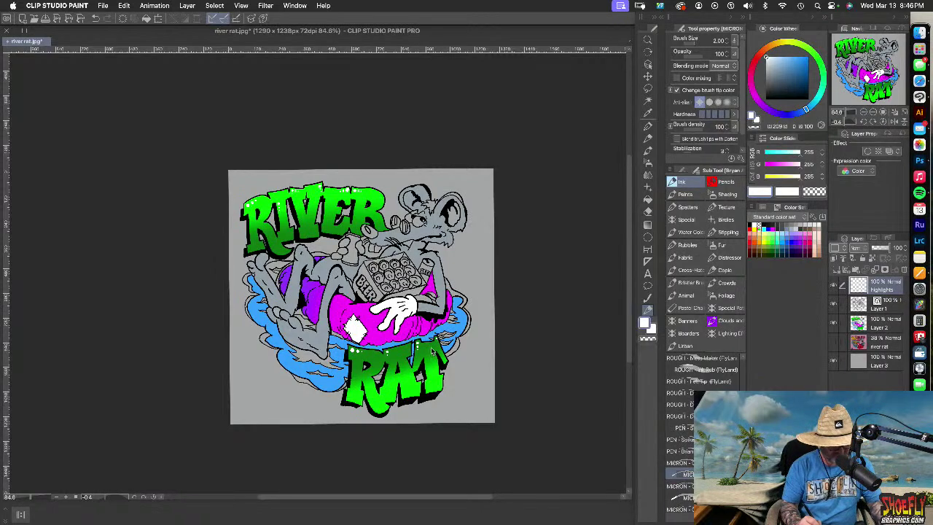
pyautogui.scroll(5, 432, 350)
pyautogui.scroll(2, 430, 348)
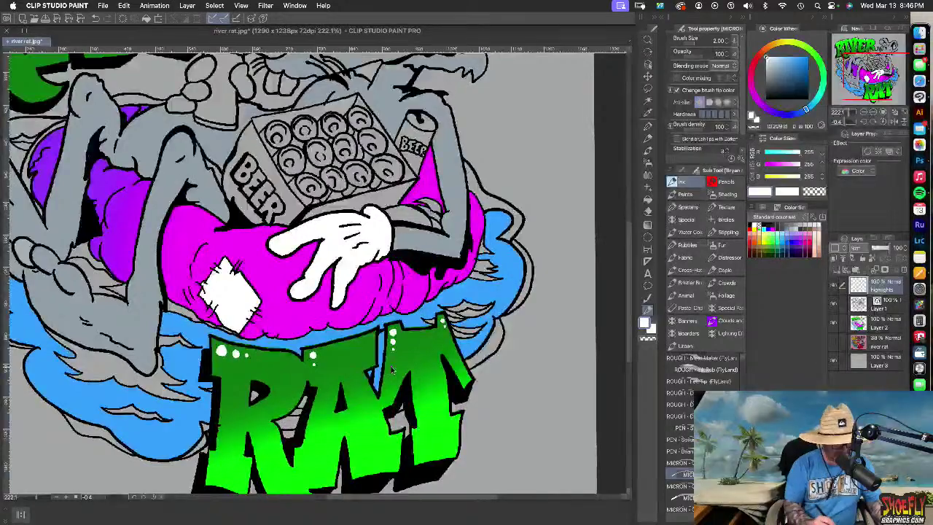
pyautogui.click(647, 199)
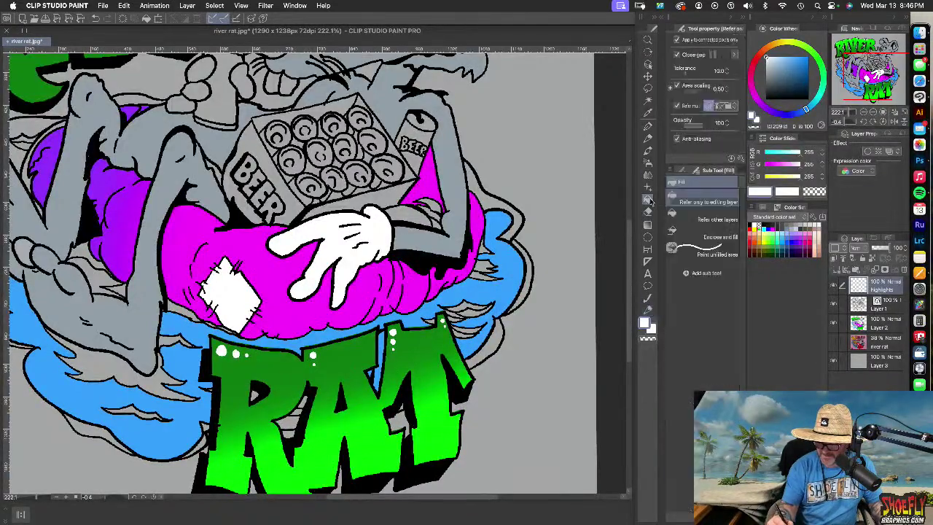
pyautogui.click(790, 45)
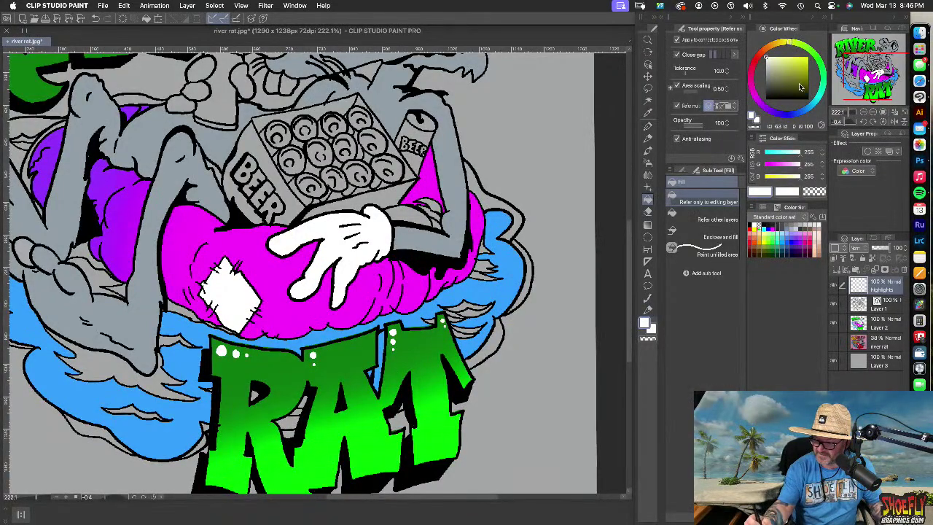
pyautogui.click(765, 229)
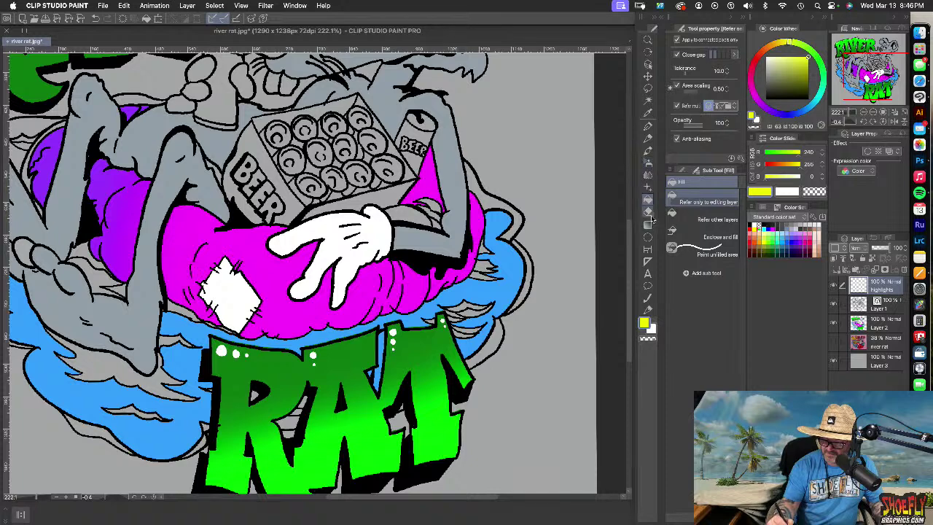
pyautogui.click(443, 321)
pyautogui.click(443, 326)
pyautogui.click(392, 337)
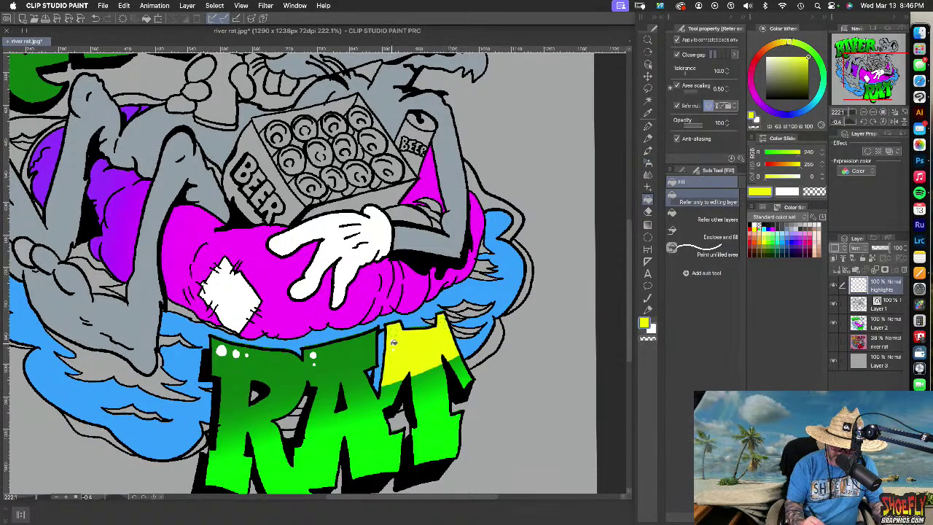
pyautogui.press('super+z')
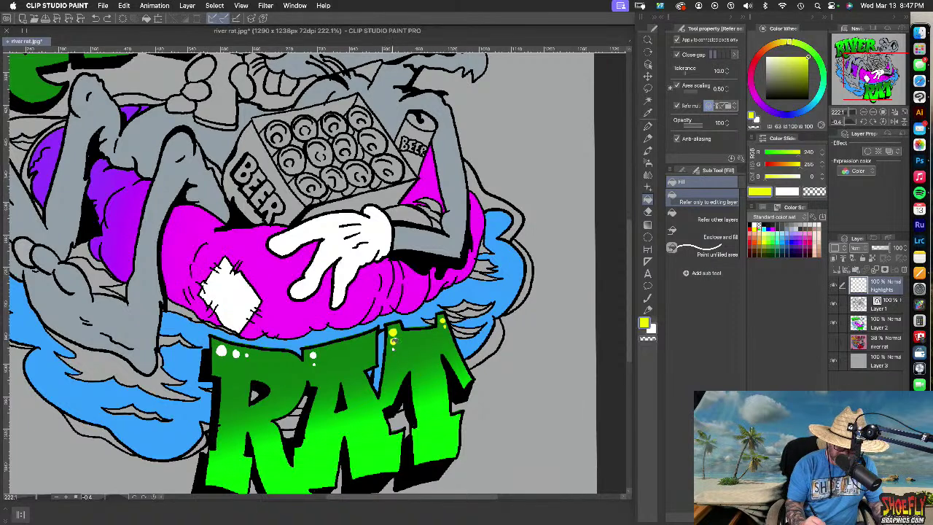
# Fill the white highlight dots on the A and R of RAT with the same yellow
pyautogui.click(313, 355)
pyautogui.click(247, 355)
pyautogui.click(236, 354)
pyautogui.click(220, 354)
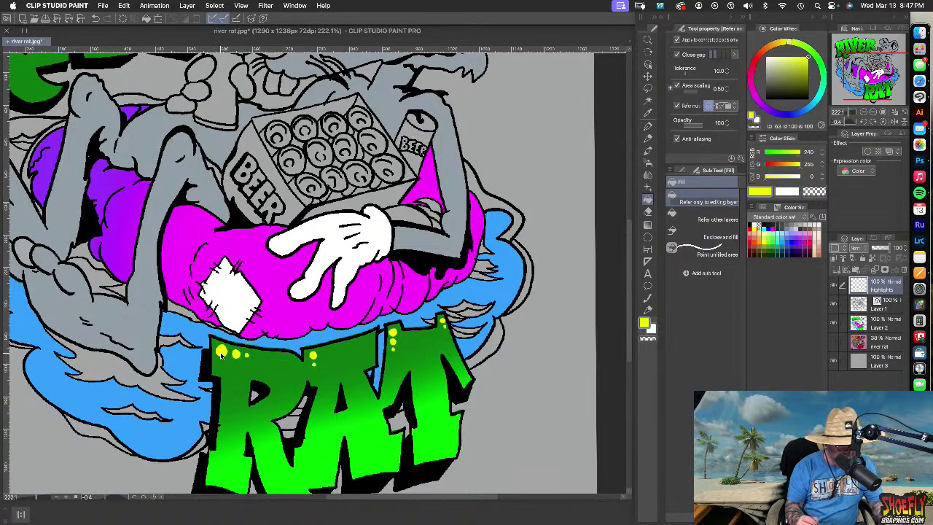
# Fill the white highlight dots along the RIVER lettering with yellow, undoing a stray fill across the letters
pyautogui.scroll(-5, 428, 368)
pyautogui.scroll(1, 427, 378)
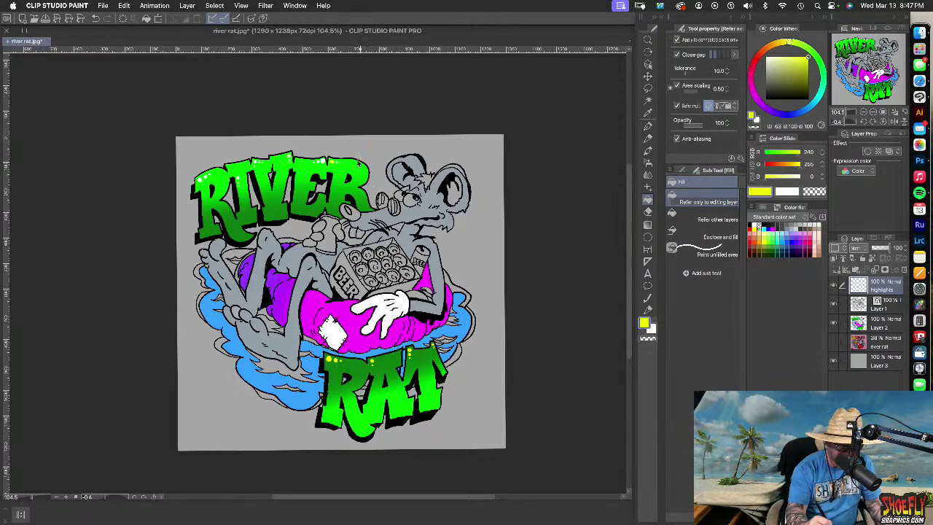
pyautogui.scroll(3, 342, 164)
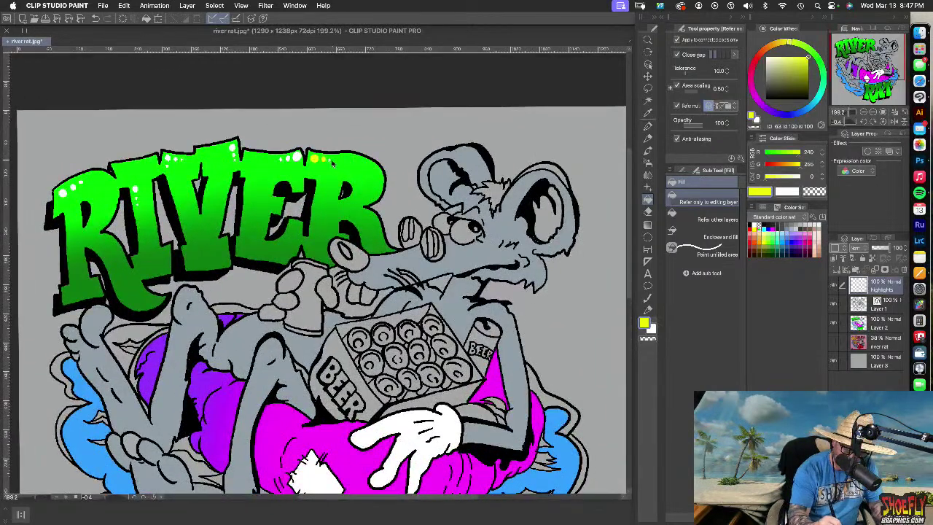
pyautogui.click(297, 157)
pyautogui.click(289, 158)
pyautogui.click(281, 159)
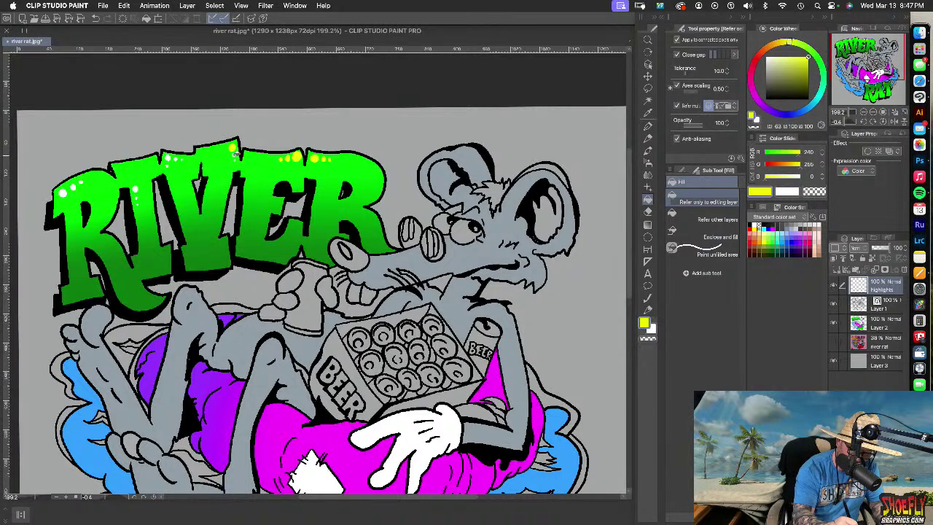
pyautogui.click(182, 163)
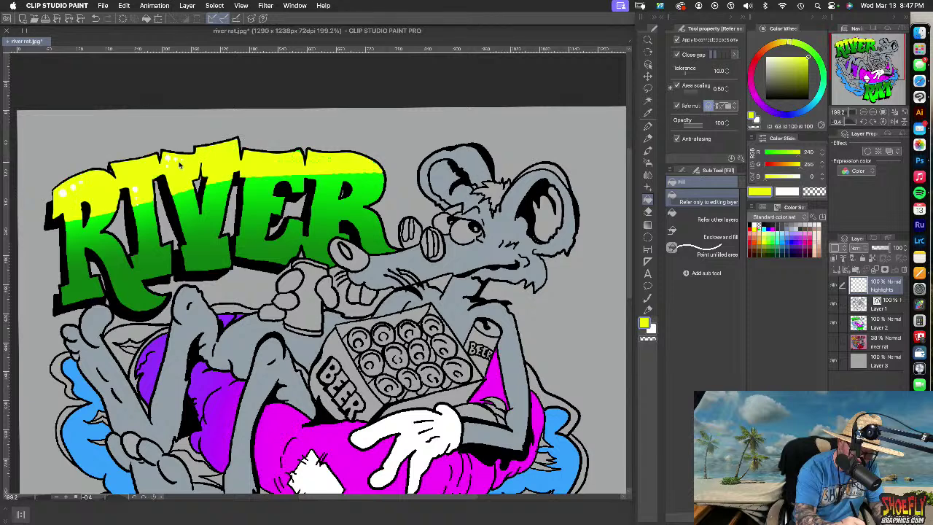
pyautogui.press('super+z')
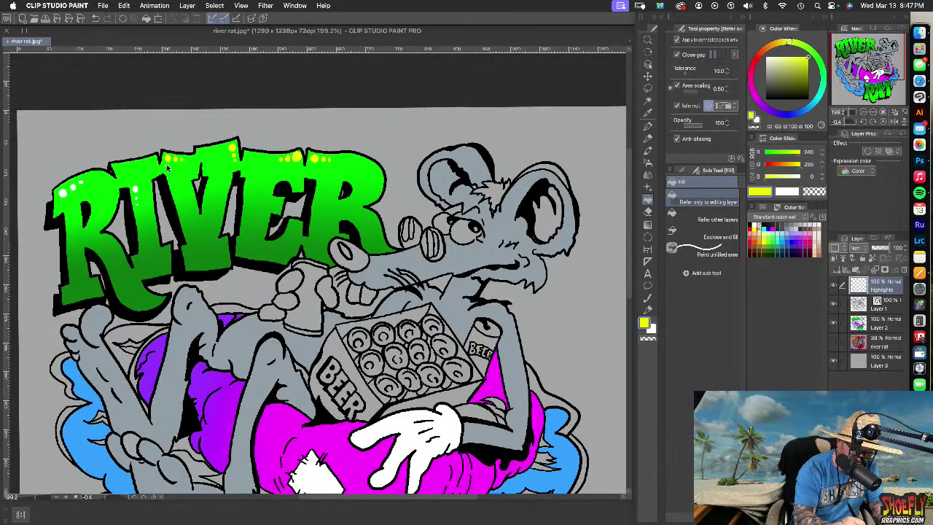
pyautogui.click(63, 191)
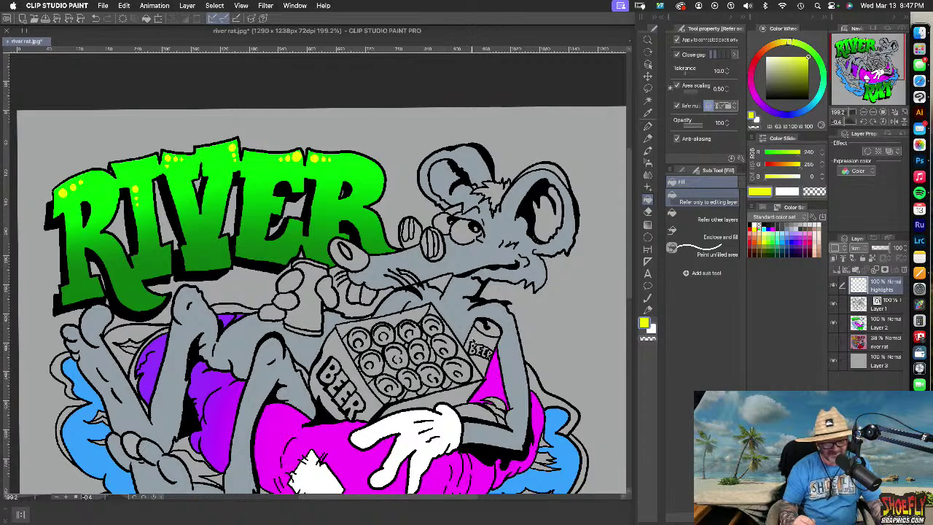
pyautogui.scroll(-5, 472, 342)
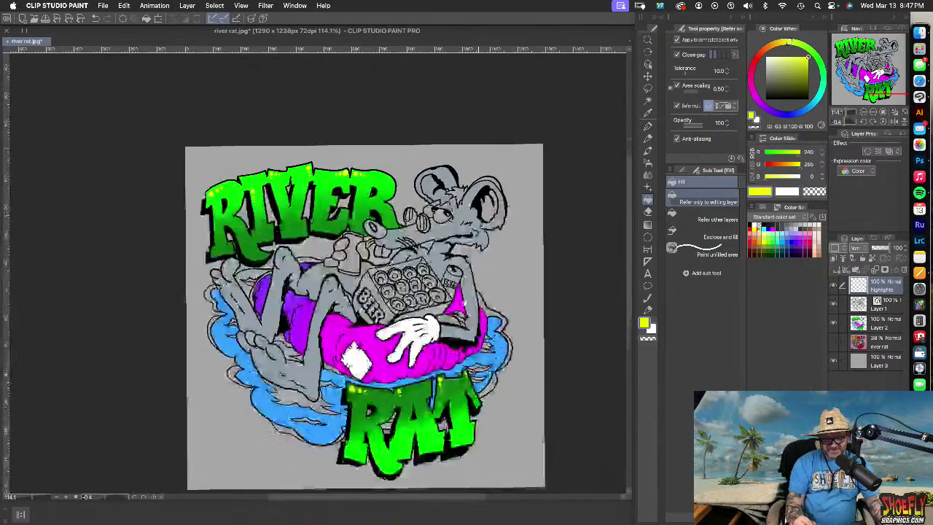
pyautogui.scroll(-2, 467, 311)
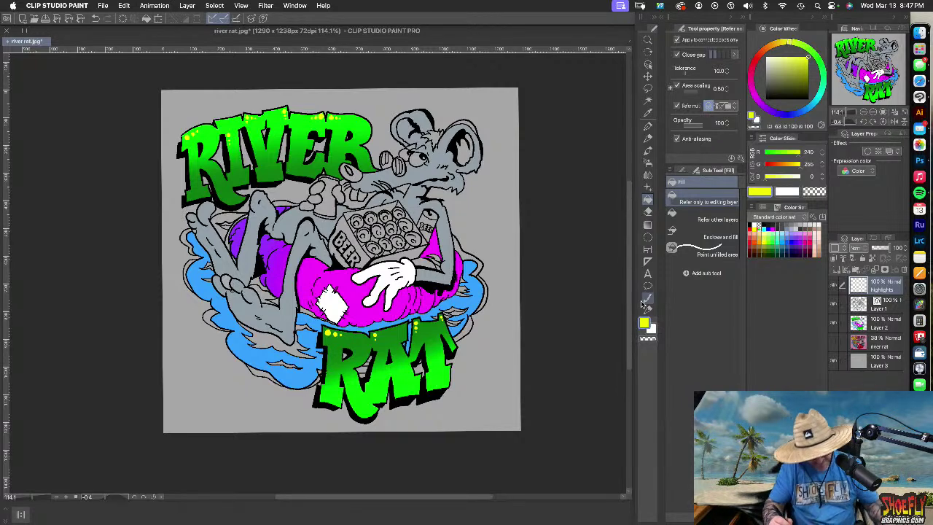
pyautogui.press('x')
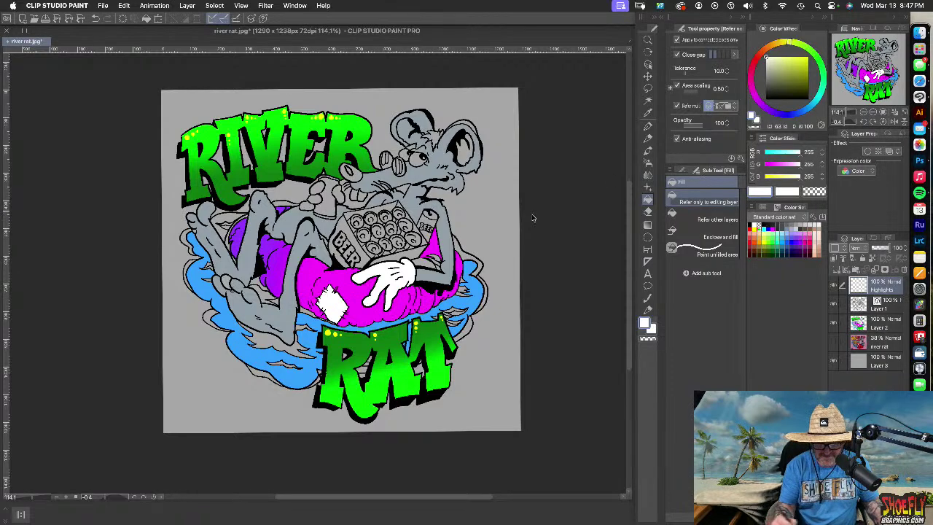
pyautogui.press('d')
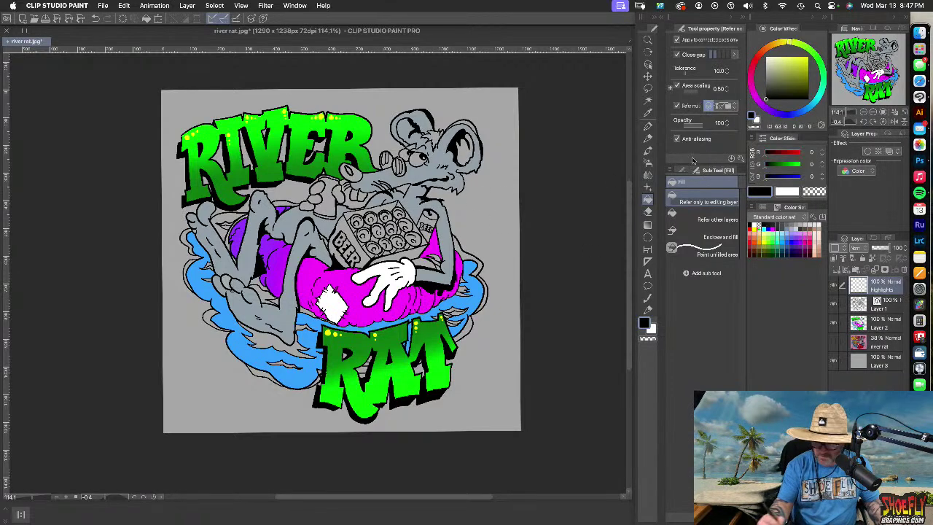
pyautogui.click(886, 304)
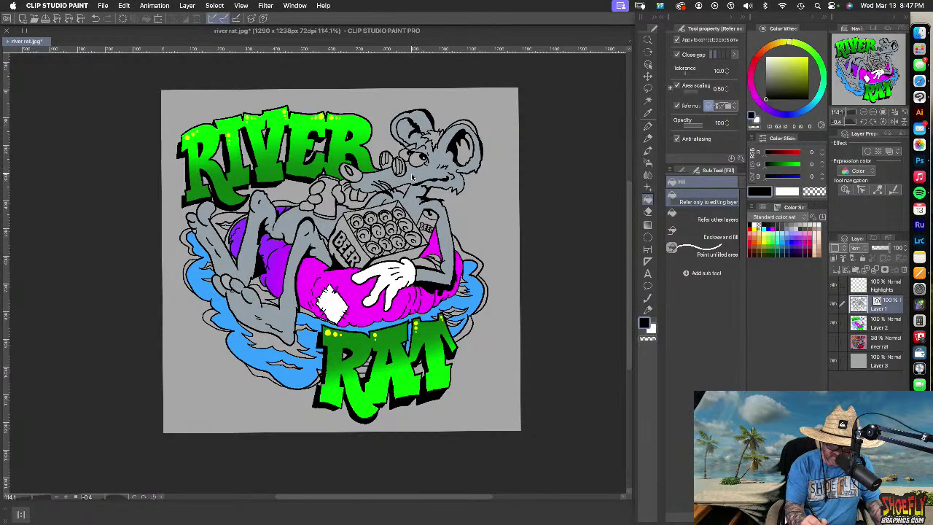
pyautogui.scroll(5, 438, 182)
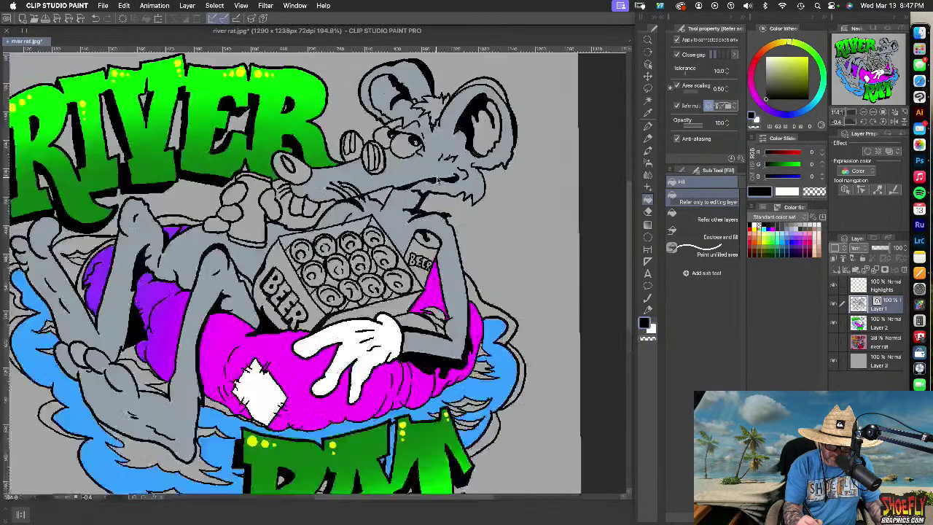
pyautogui.scroll(3, 445, 175)
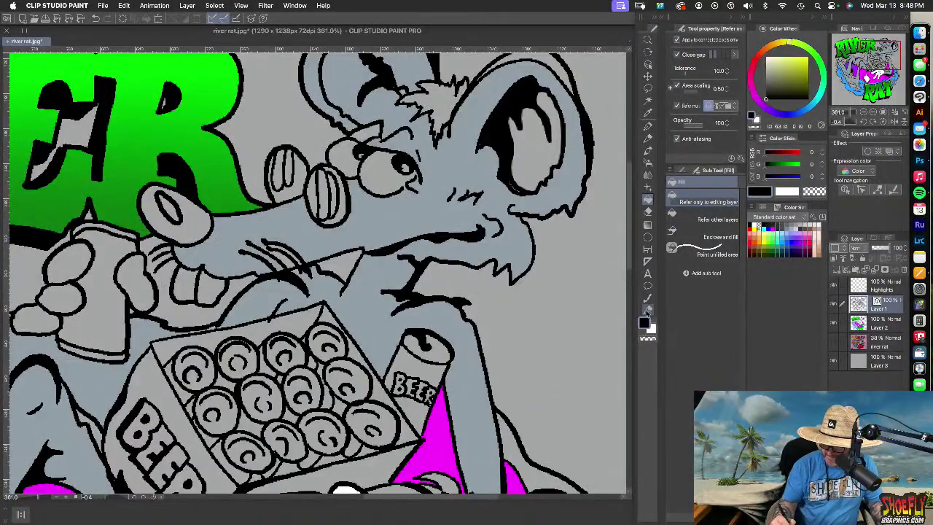
pyautogui.click(647, 310)
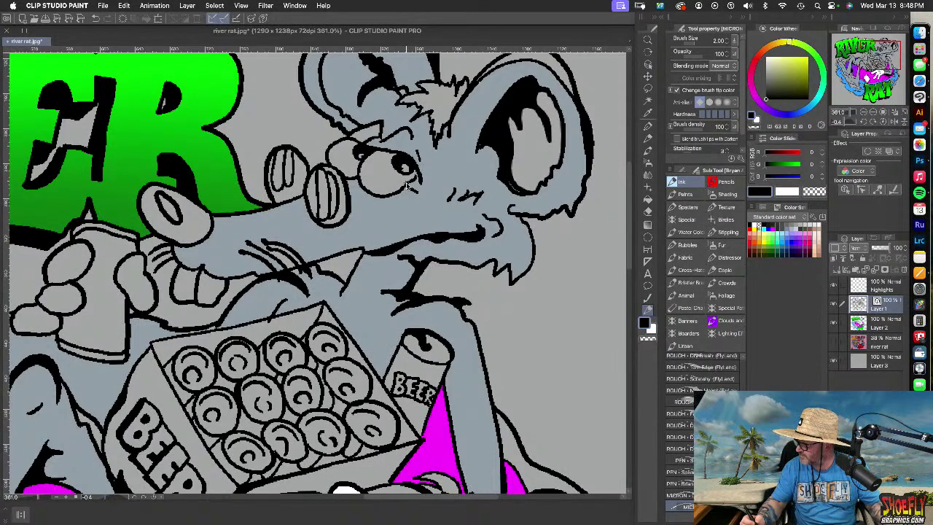
# Examine the RIVER lettering, its highlight dots and the rat's line art up close
pyautogui.scroll(5, 406, 186)
pyautogui.hscroll(-5, 407, 186)
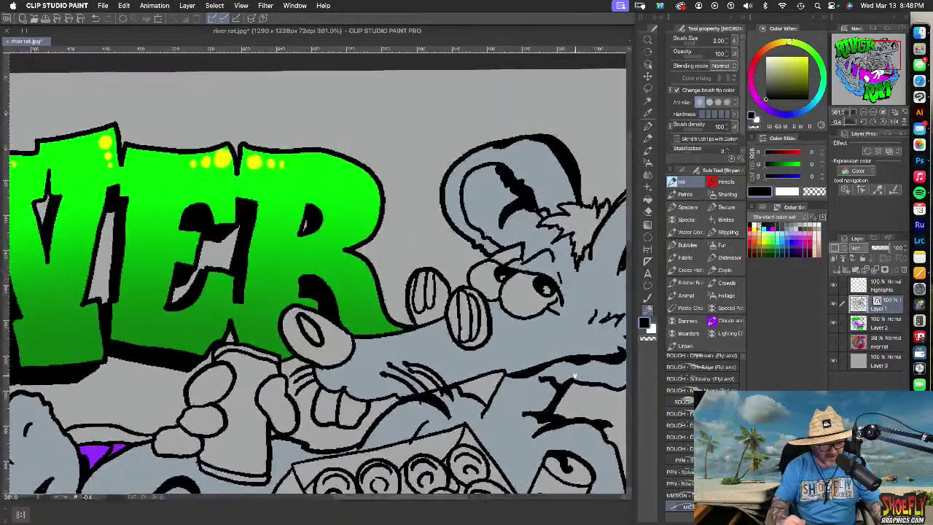
pyautogui.hscroll(-5, 337, 322)
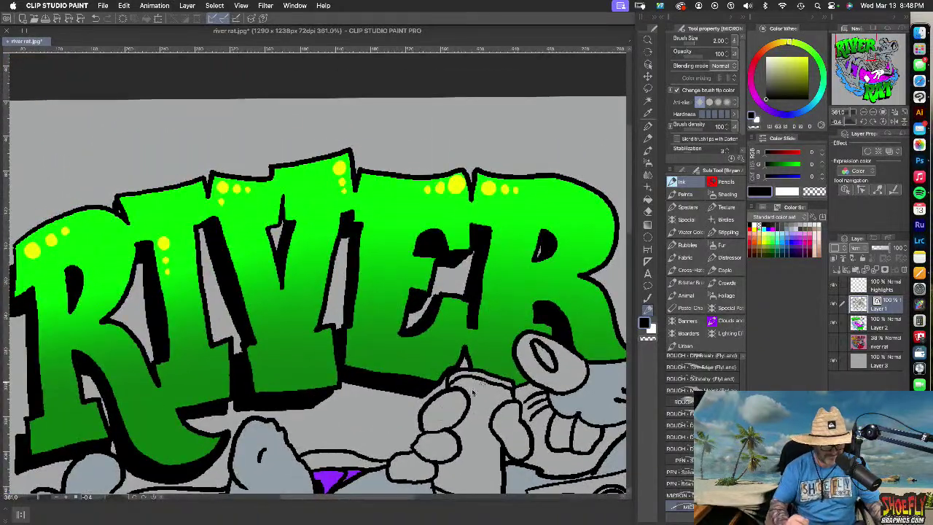
pyautogui.hscroll(-2, 522, 341)
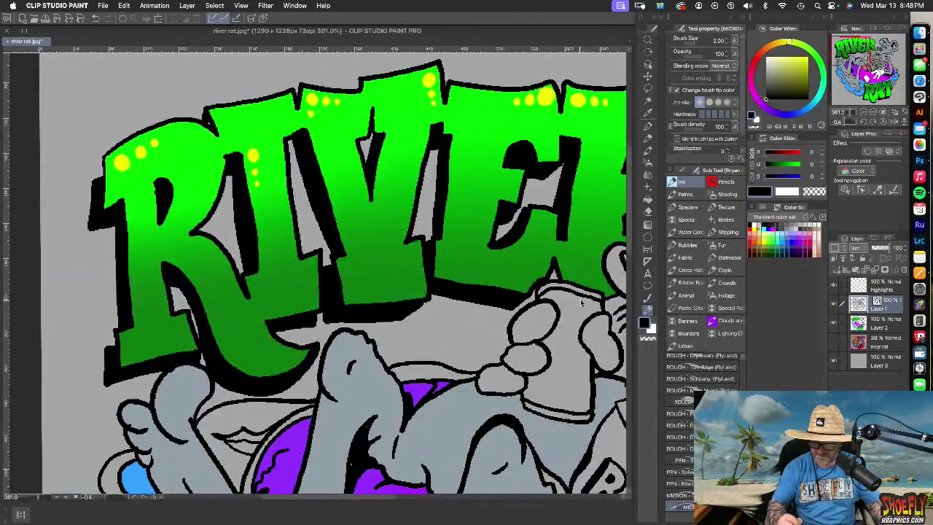
pyautogui.hscroll(4, 522, 341)
pyautogui.scroll(-1, 522, 341)
pyautogui.hscroll(2, 420, 274)
pyautogui.scroll(-1, 420, 274)
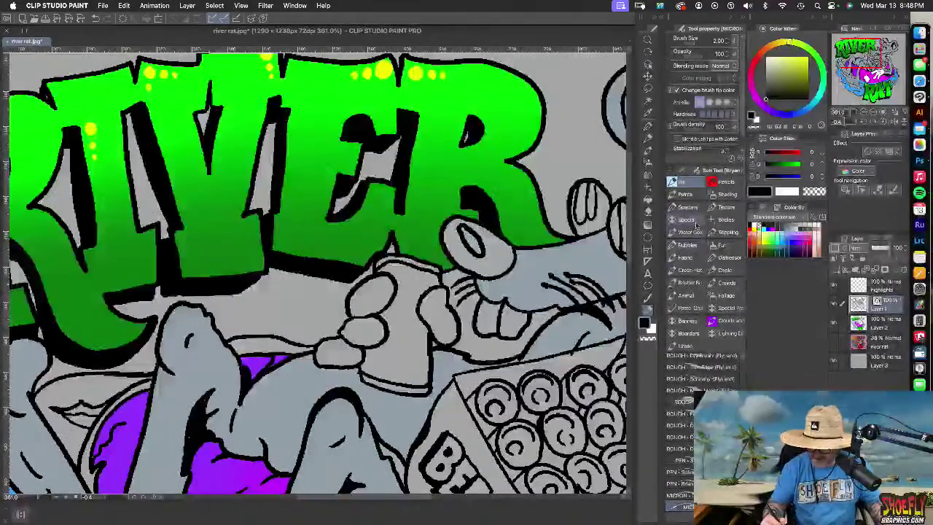
pyautogui.scroll(3, 510, 248)
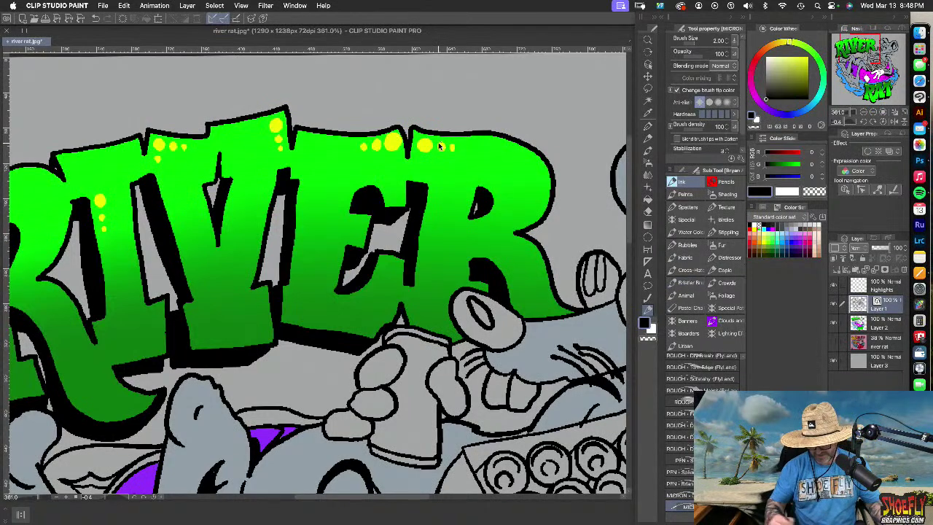
pyautogui.scroll(-7, 439, 145)
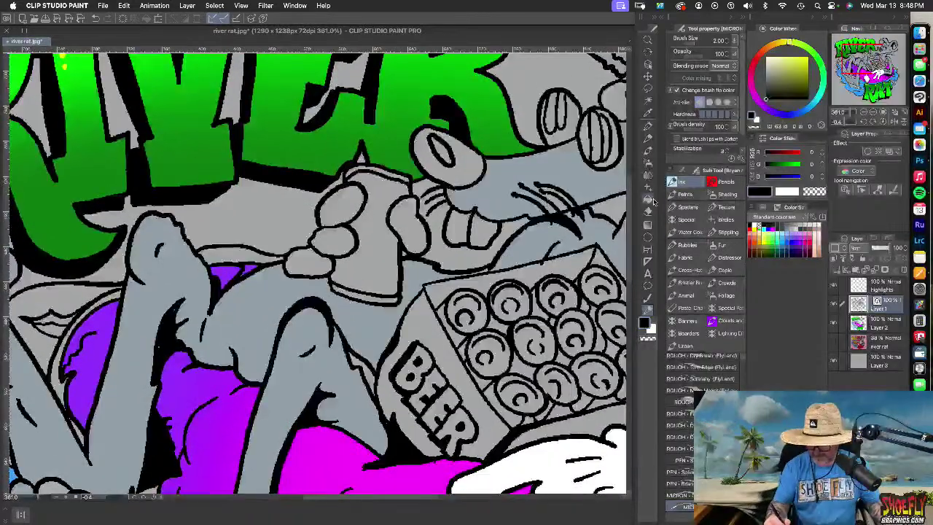
# Fill the rat's fingers around the drink can with white on Layer 2
pyautogui.click(648, 198)
pyautogui.press('x')
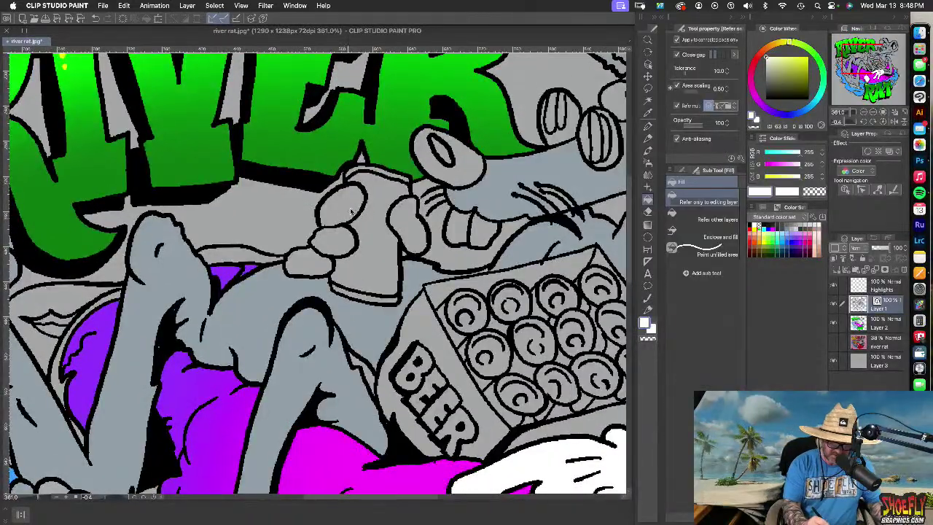
pyautogui.click(875, 328)
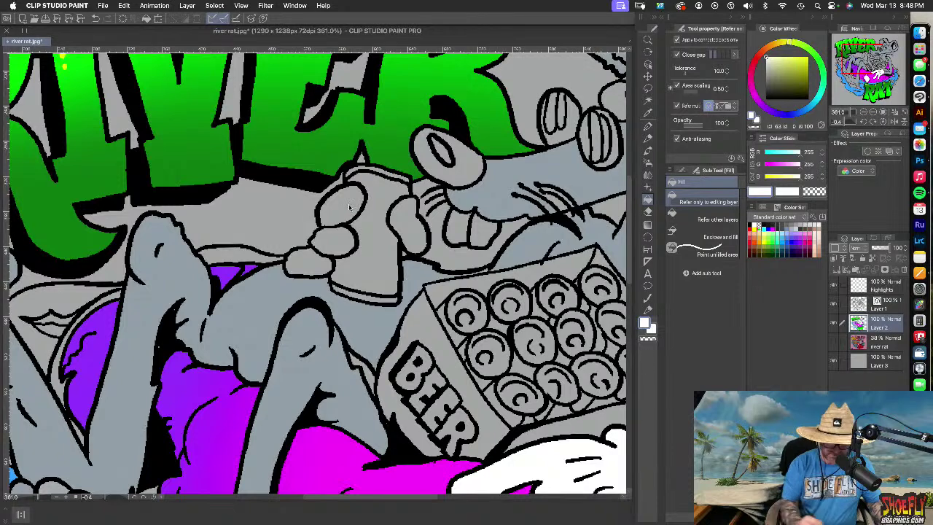
pyautogui.click(351, 210)
pyautogui.click(343, 239)
pyautogui.click(308, 268)
pyautogui.click(421, 235)
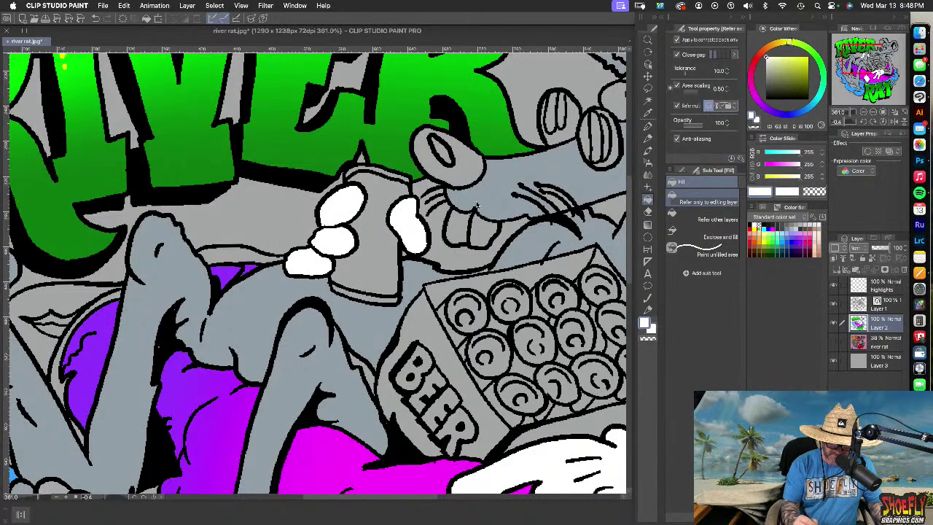
# Fill the whites of the rat's eyes with white using the Fill tool
pyautogui.moveTo(552, 335); pyautogui.dragTo(427, 398)
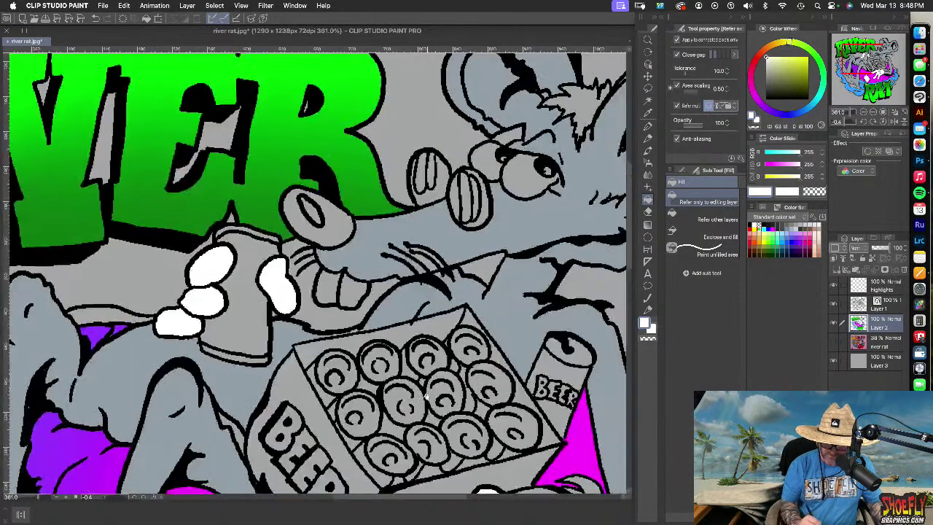
pyautogui.click(539, 182)
pyautogui.click(493, 188)
pyautogui.moveTo(552, 262); pyautogui.dragTo(409, 251)
pyautogui.click(475, 89)
# Fill the BEER lettering on the beer box and on the small can with white
pyautogui.moveTo(346, 423); pyautogui.dragTo(394, 245)
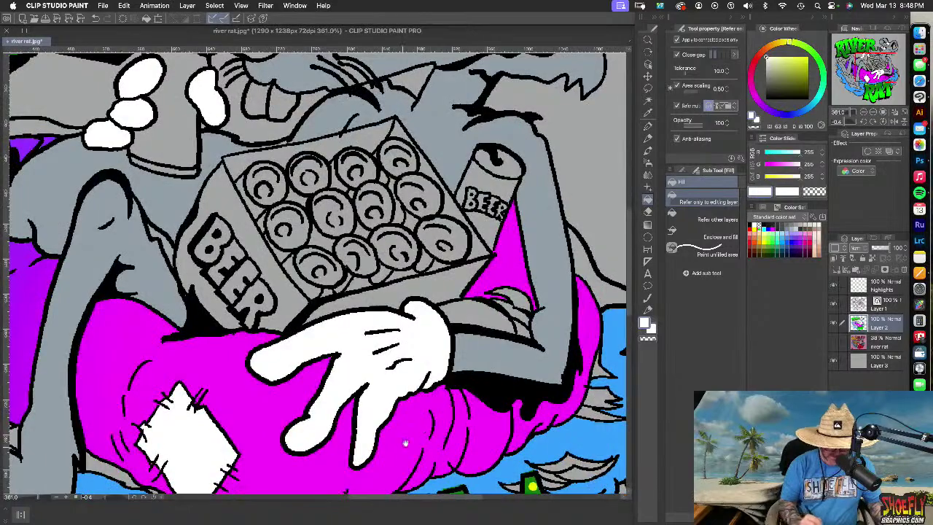
pyautogui.moveTo(294, 420); pyautogui.dragTo(388, 315)
pyautogui.moveTo(340, 424); pyautogui.dragTo(256, 492)
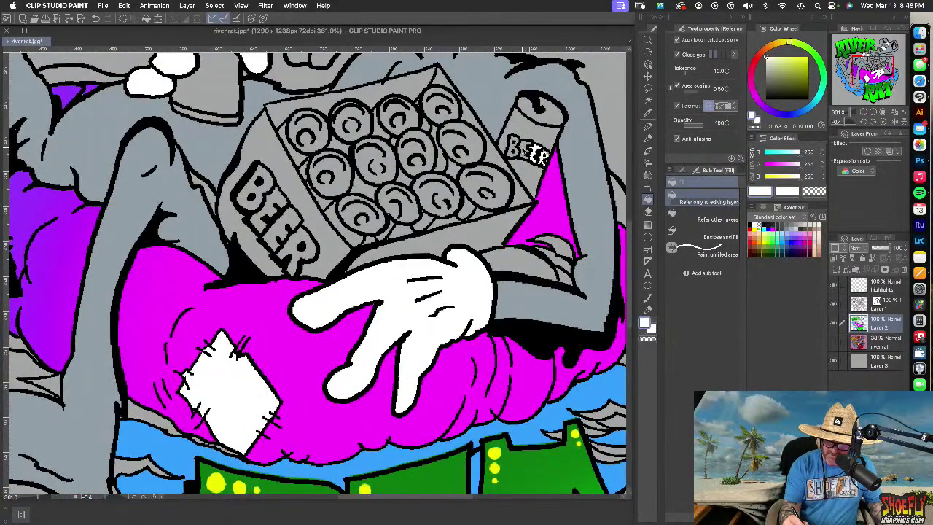
pyautogui.click(258, 191)
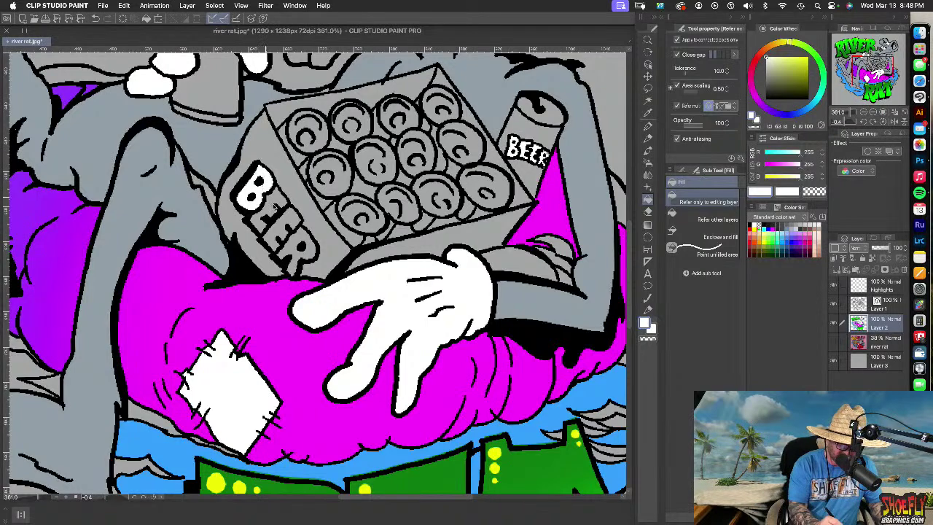
pyautogui.click(264, 220)
pyautogui.click(288, 217)
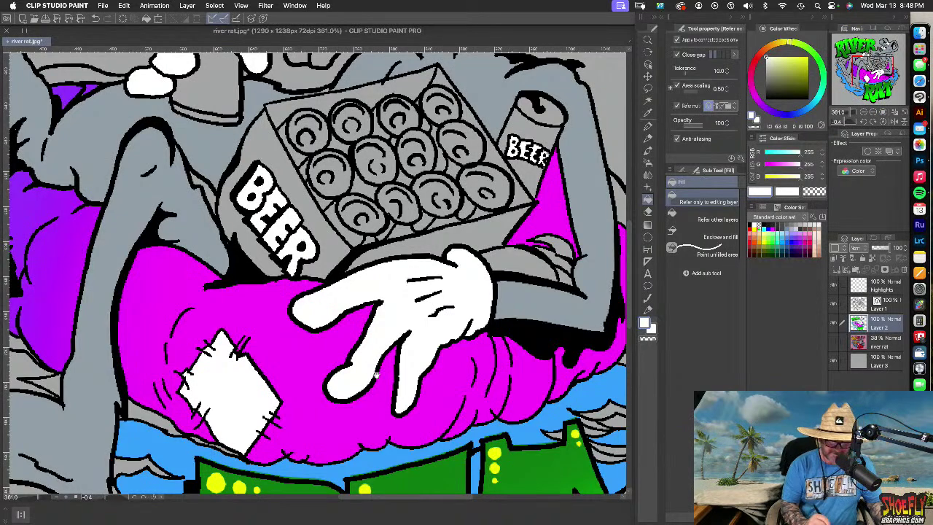
pyautogui.hscroll(-5, 369, 377)
pyautogui.scroll(5, 431, 248)
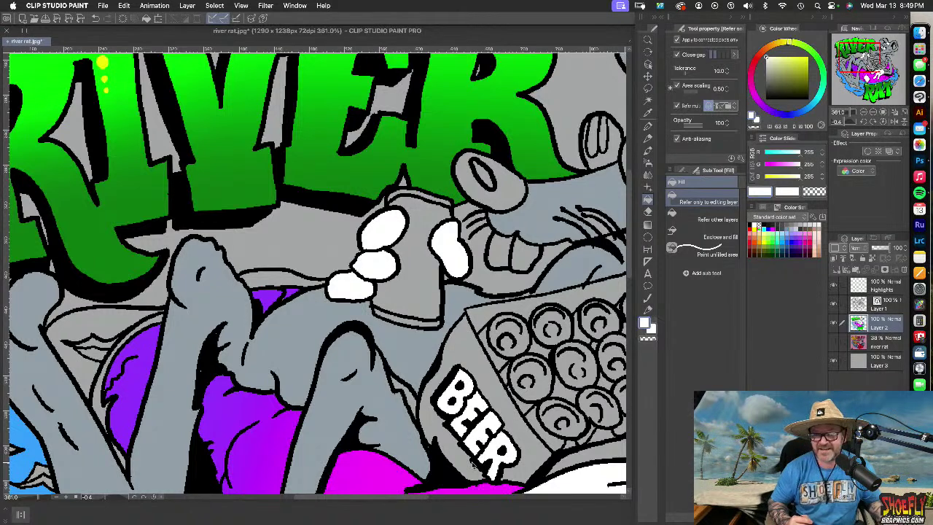
pyautogui.scroll(-5, 333, 387)
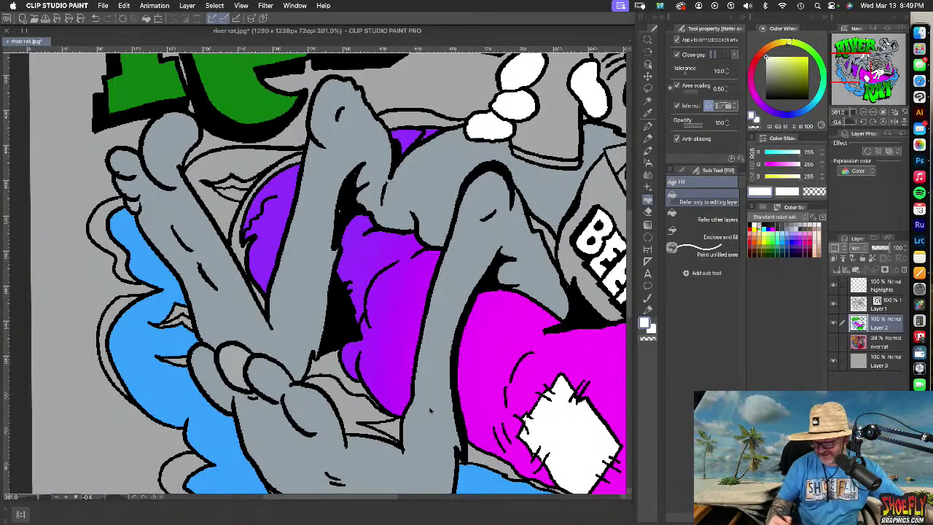
pyautogui.click(648, 310)
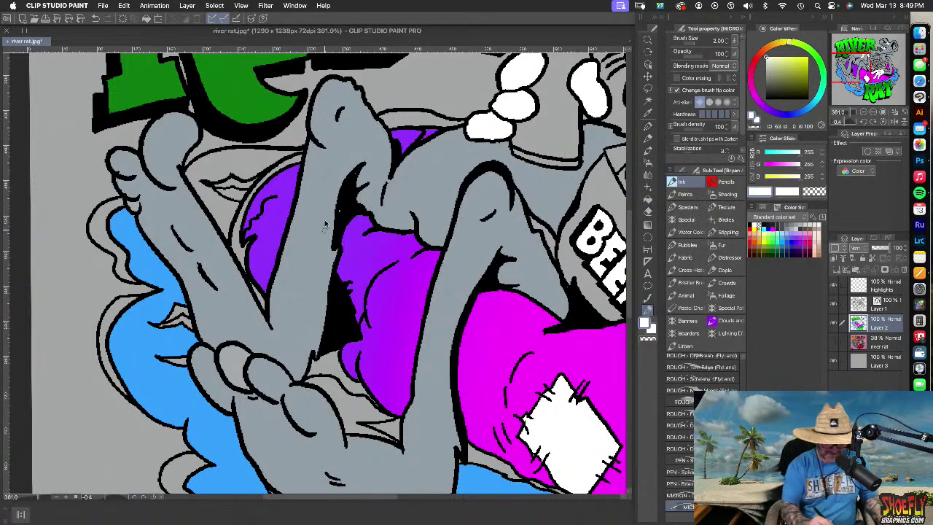
pyautogui.press('x')
pyautogui.click(886, 308)
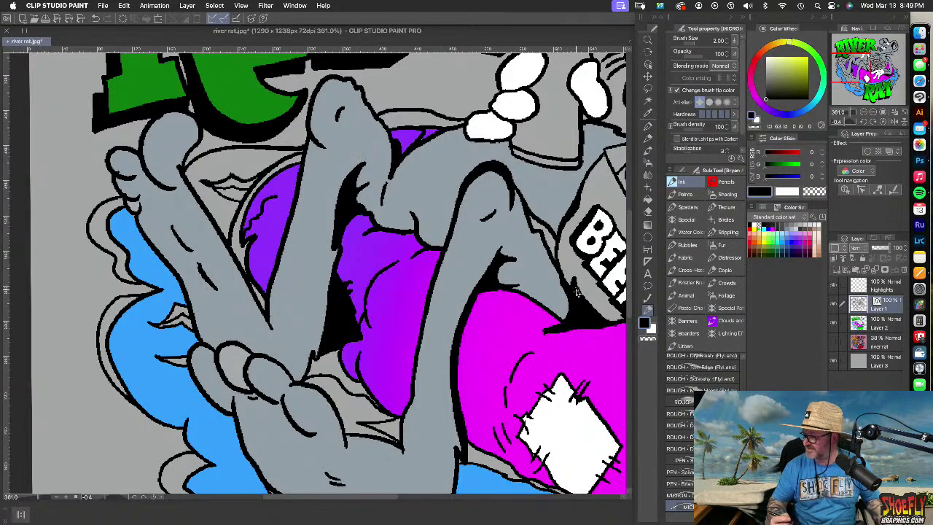
pyautogui.scroll(-5, 576, 291)
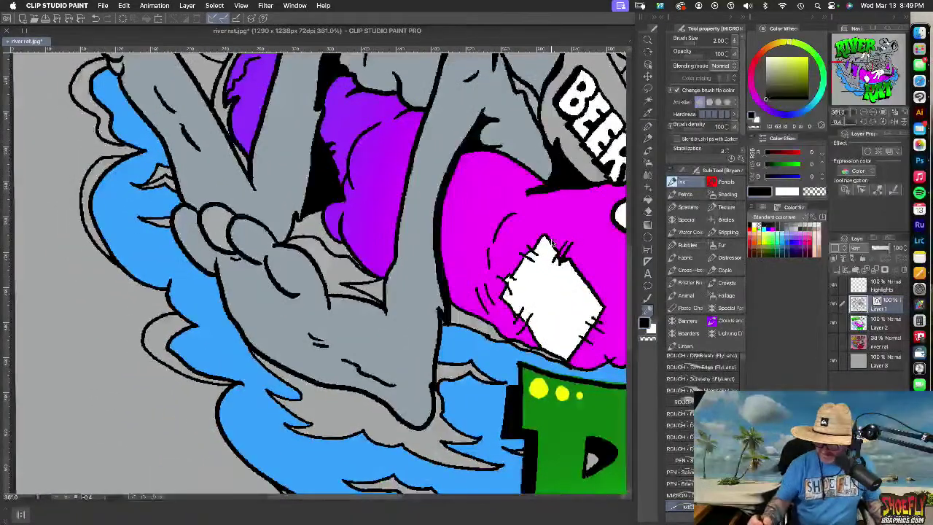
# Sample the rat's blue-gray body color and fill the uncolored toe of the lower foot with it on Layer 2
pyautogui.click(648, 199)
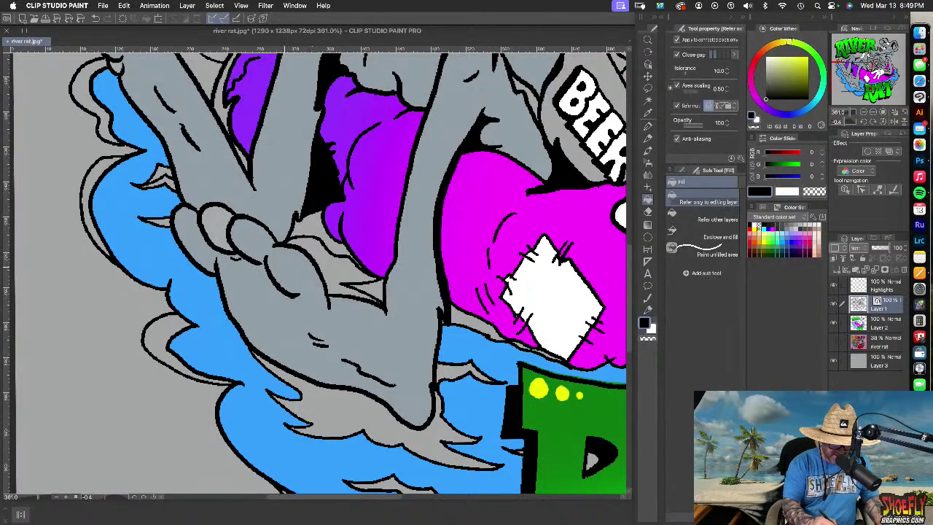
pyautogui.keyDown('alt'); pyautogui.click(295, 273); pyautogui.keyUp('alt')
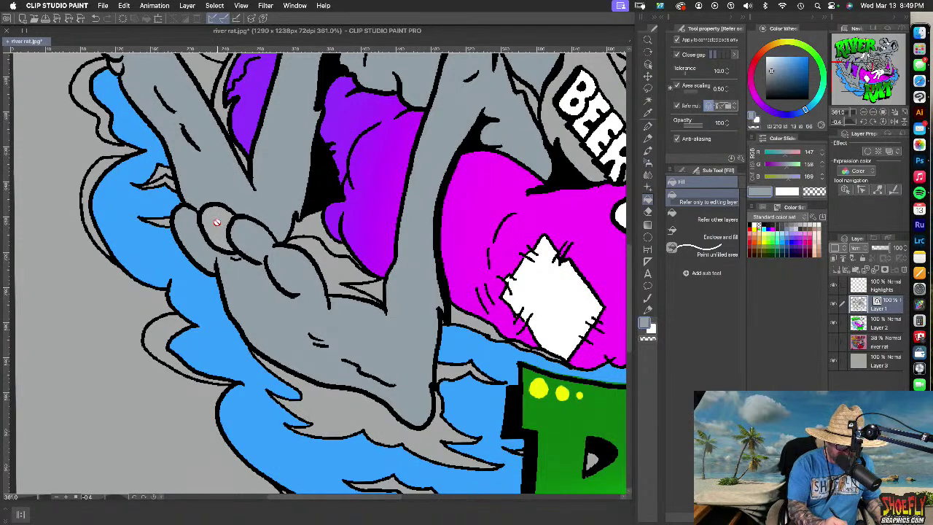
pyautogui.click(885, 326)
pyautogui.click(219, 226)
# Fill the foam beneath the rat's lower foot and the nearby wave crests with white
pyautogui.scroll(5, 516, 262)
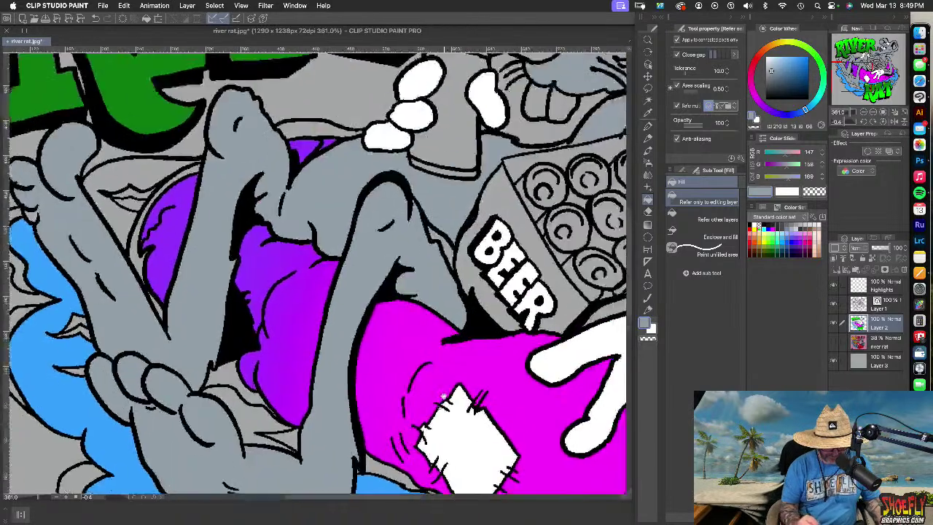
pyautogui.moveTo(425, 483); pyautogui.dragTo(519, 403)
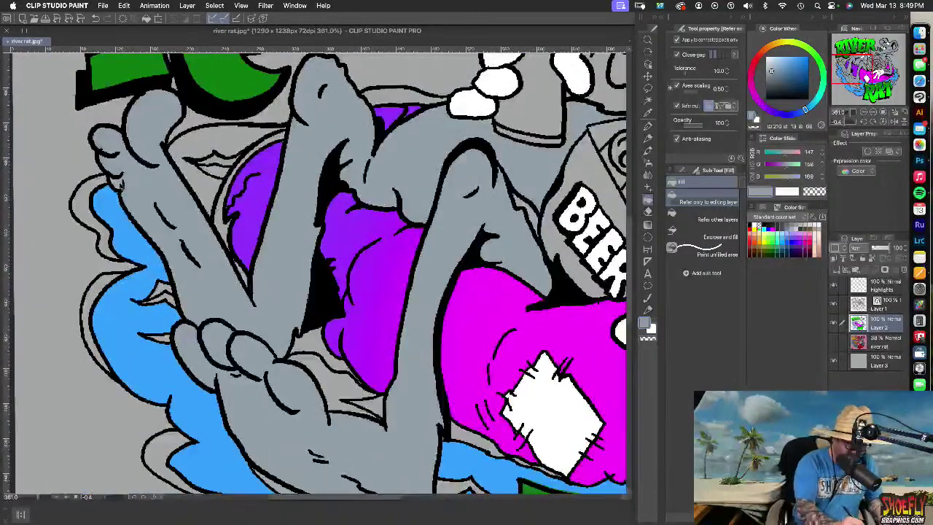
pyautogui.press('x')
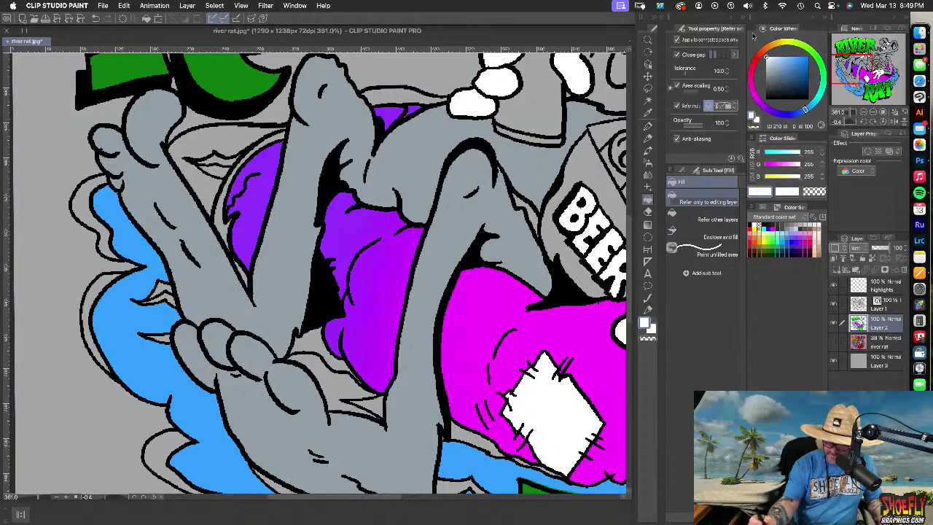
pyautogui.moveTo(530, 426); pyautogui.dragTo(465, 223)
pyautogui.click(320, 337)
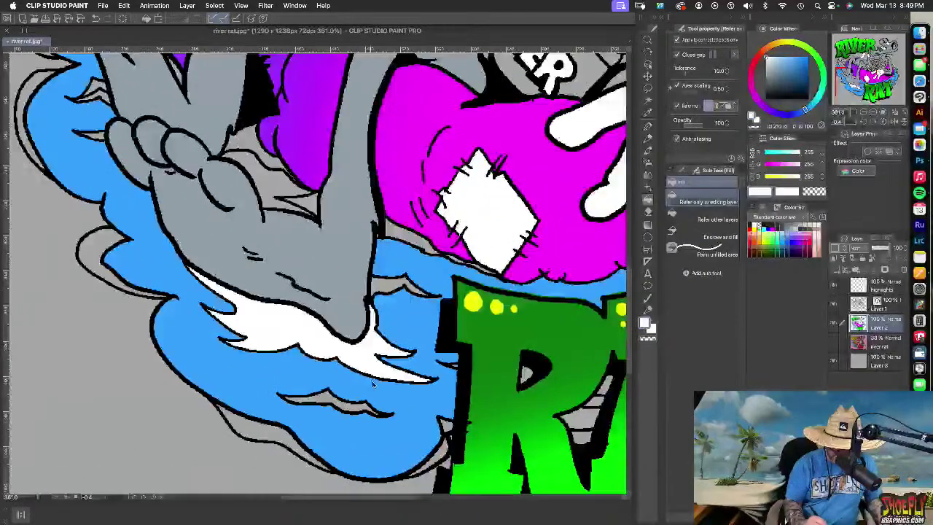
pyautogui.click(351, 403)
pyautogui.click(388, 284)
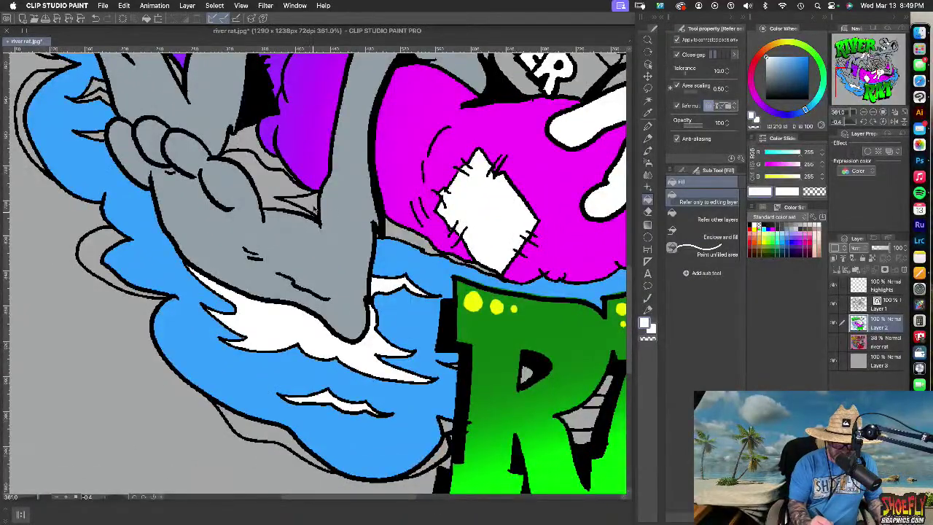
# Fill the strip between the inner tube and RAT lettering, the foam behind the lower foot and the wave crests beside the legs with white
pyautogui.moveTo(466, 347); pyautogui.dragTo(425, 472)
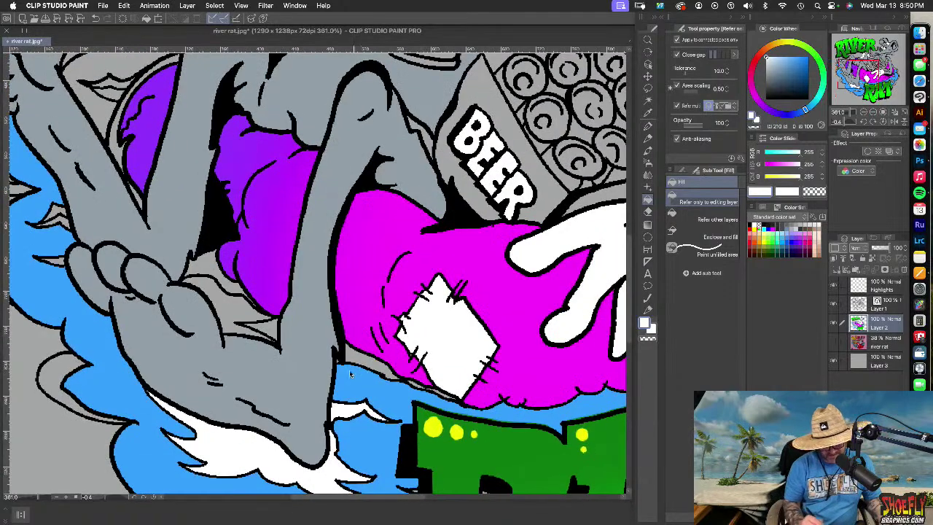
pyautogui.click(358, 380)
pyautogui.click(235, 317)
pyautogui.moveTo(428, 292); pyautogui.dragTo(574, 289)
pyautogui.click(213, 219)
pyautogui.click(204, 258)
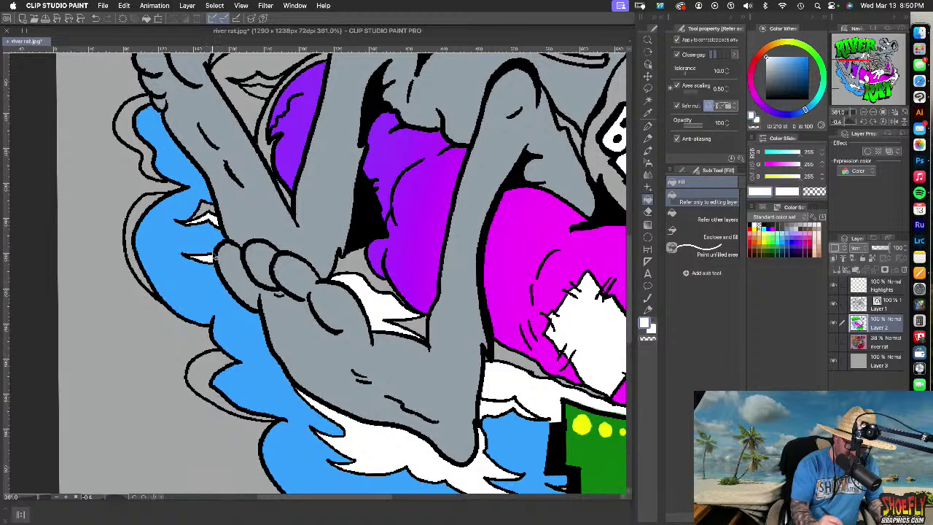
pyautogui.scroll(6, 299, 241)
pyautogui.click(208, 277)
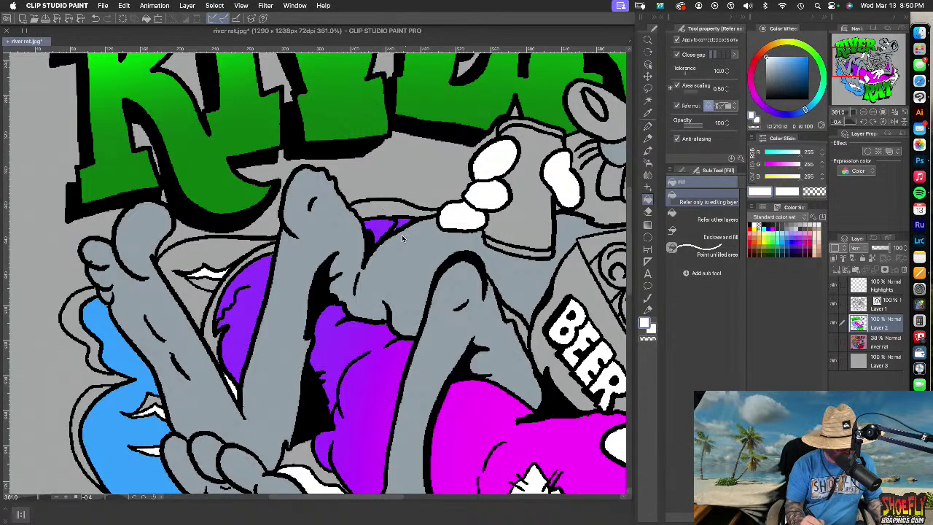
# Fill the water behind the rat's legs with the sampled blue (RGB 53, 160, 255) and the strip along the purple tube's edge with white
pyautogui.keyDown('alt'); pyautogui.click(124, 357); pyautogui.keyUp('alt')
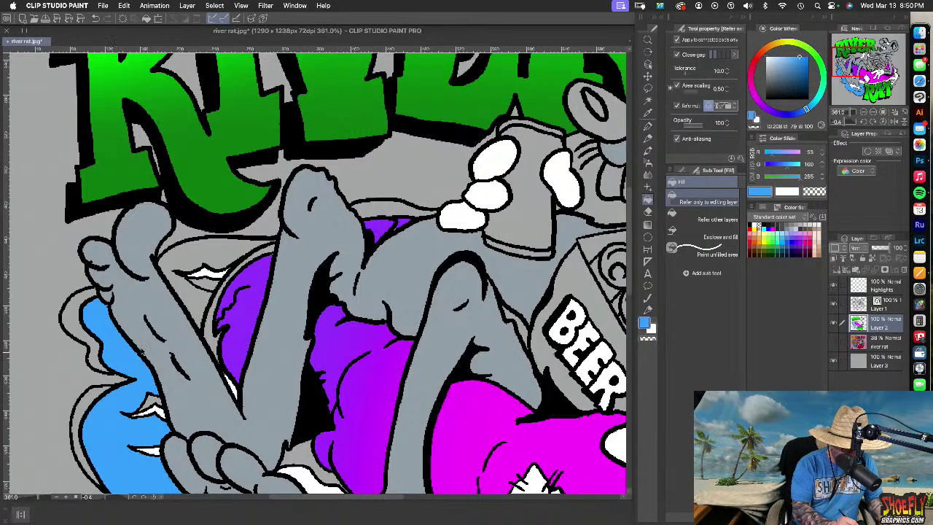
pyautogui.click(231, 253)
pyautogui.click(393, 212)
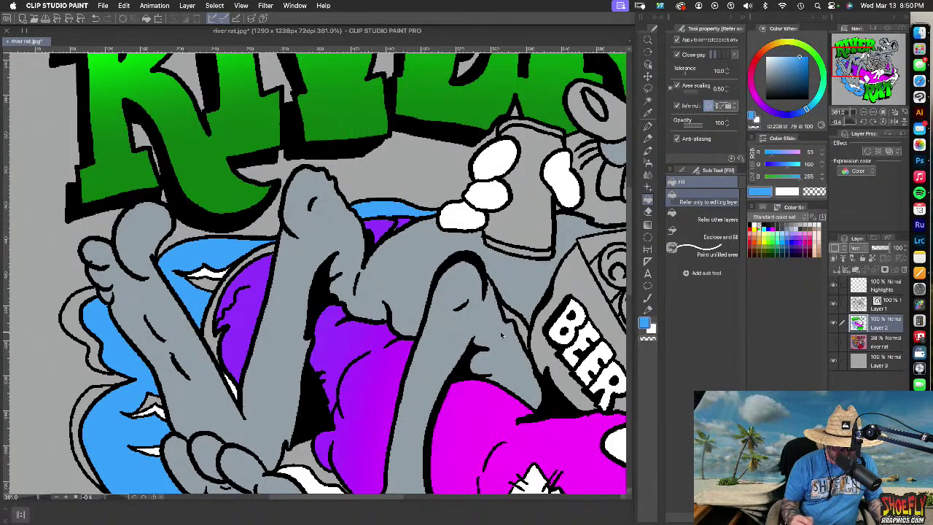
pyautogui.keyDown('alt'); pyautogui.click(236, 394); pyautogui.keyUp('alt')
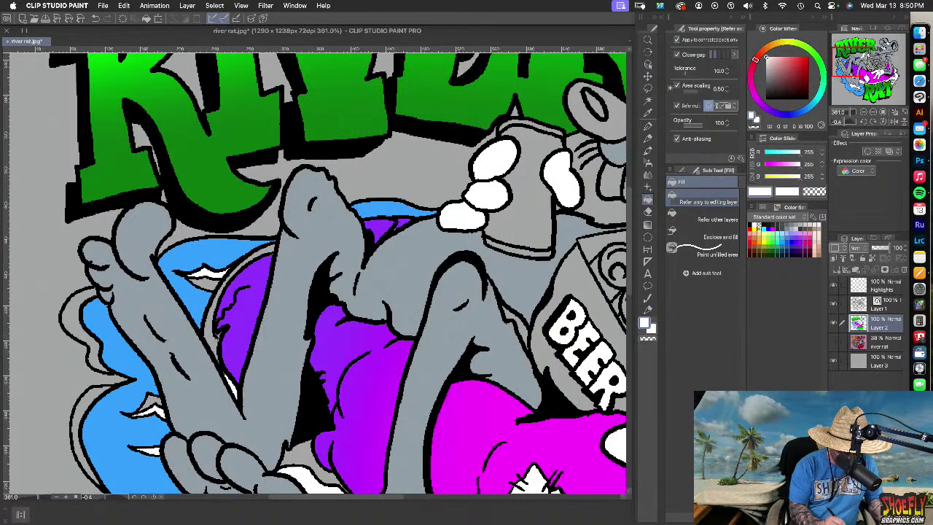
pyautogui.click(218, 353)
# Sample black and fill the shadow gaps beneath the pink tube, behind the heel and beside the purple tube section
pyautogui.scroll(-5, 486, 416)
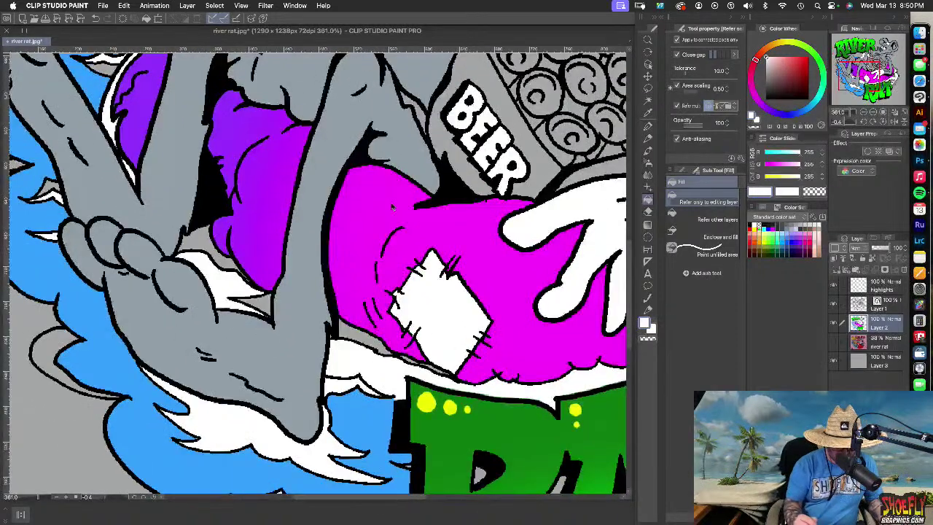
pyautogui.keyDown('alt'); pyautogui.click(256, 469); pyautogui.keyUp('alt')
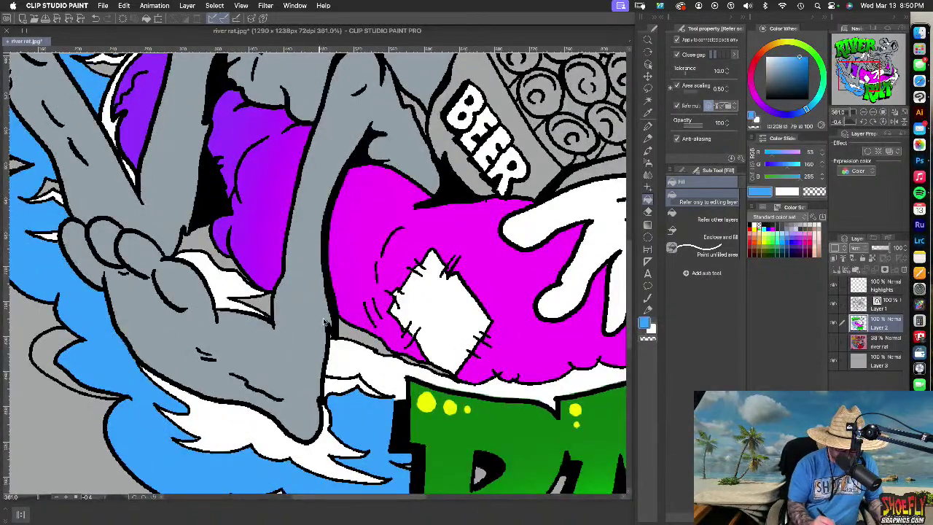
pyautogui.keyDown('alt'); pyautogui.click(332, 299); pyautogui.keyUp('alt')
pyautogui.click(361, 334)
pyautogui.click(267, 310)
pyautogui.click(221, 261)
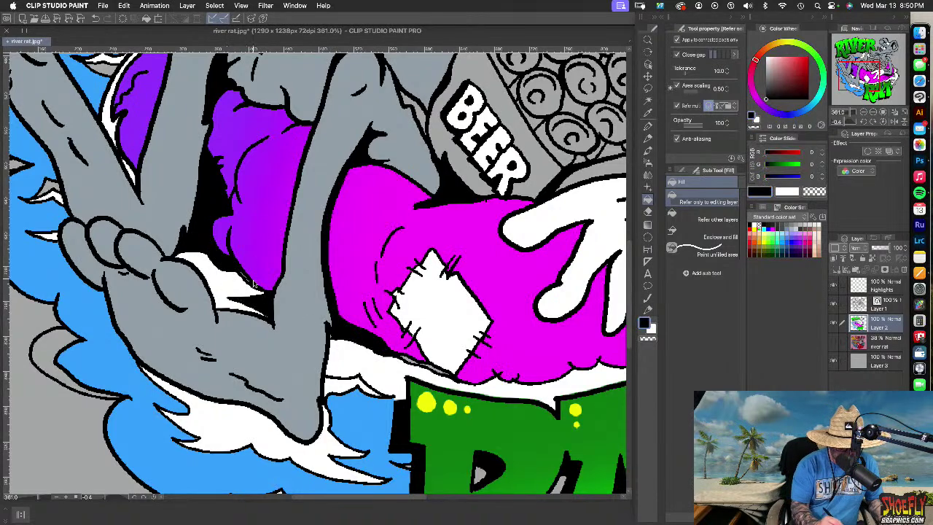
# Fill the narrow gap between the rat's bent knee and the beer box with black
pyautogui.moveTo(259, 208); pyautogui.dragTo(252, 275)
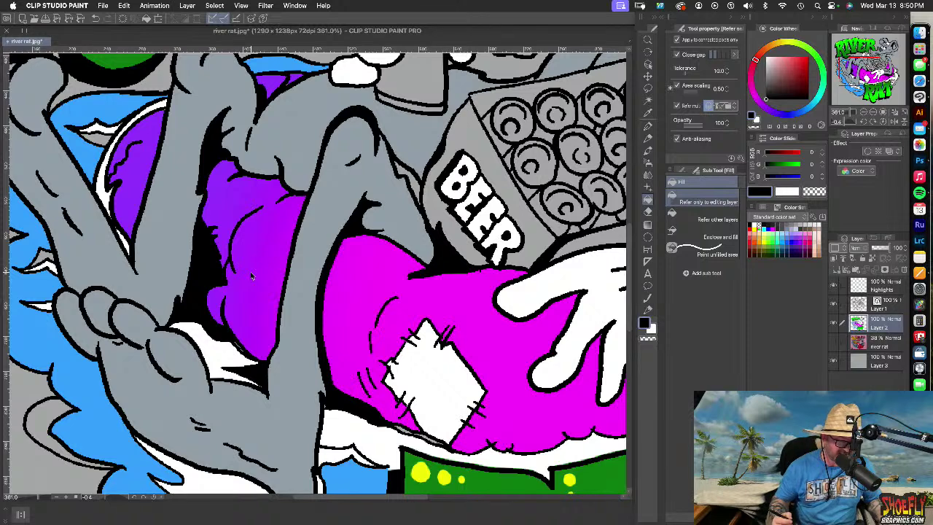
pyautogui.click(648, 311)
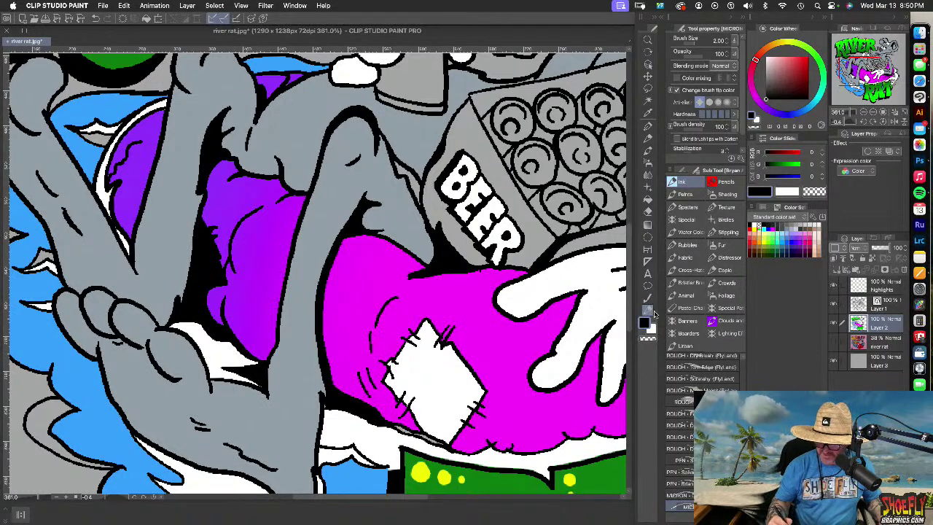
pyautogui.click(648, 198)
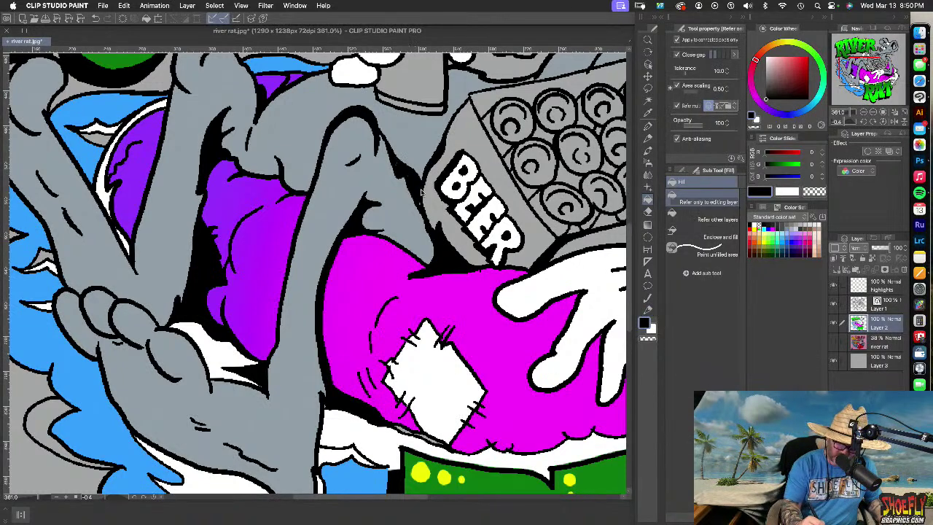
pyautogui.click(648, 309)
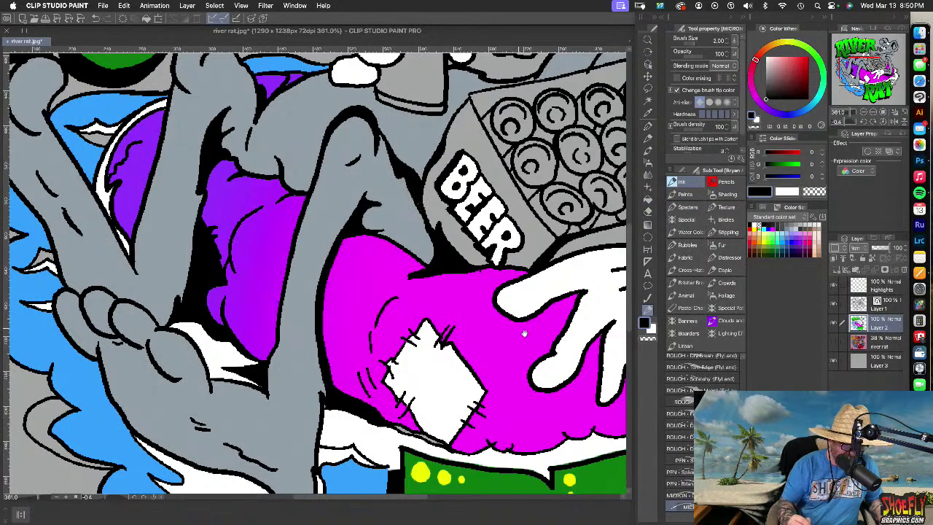
pyautogui.scroll(2, 528, 361)
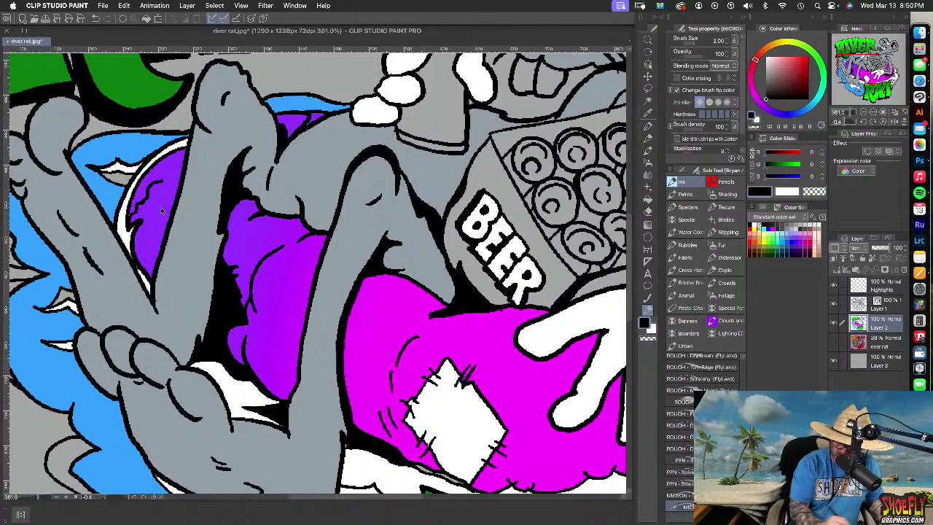
pyautogui.click(648, 198)
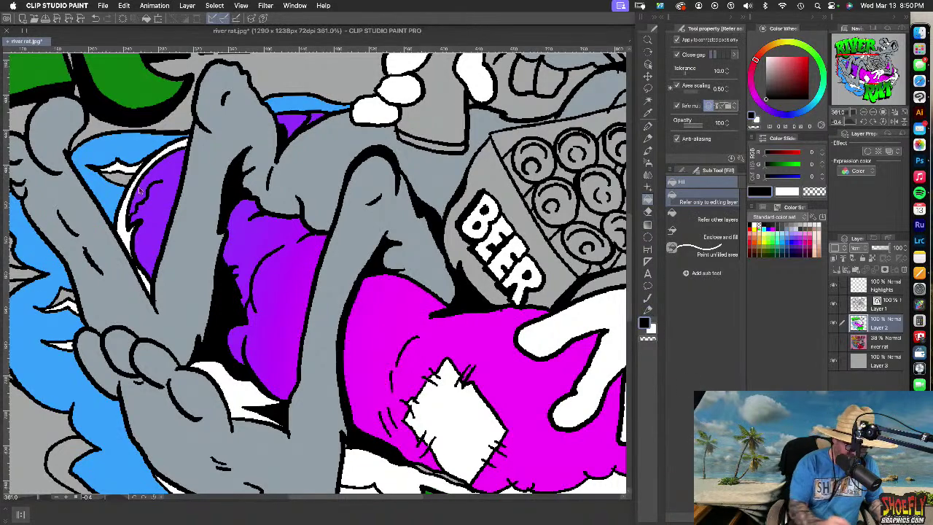
# Fill the shadow bands along the outer edge of the blue water, from beside the upper foot down to below the lower foot, with black
pyautogui.hscroll(-5, 218, 301)
pyautogui.click(258, 277)
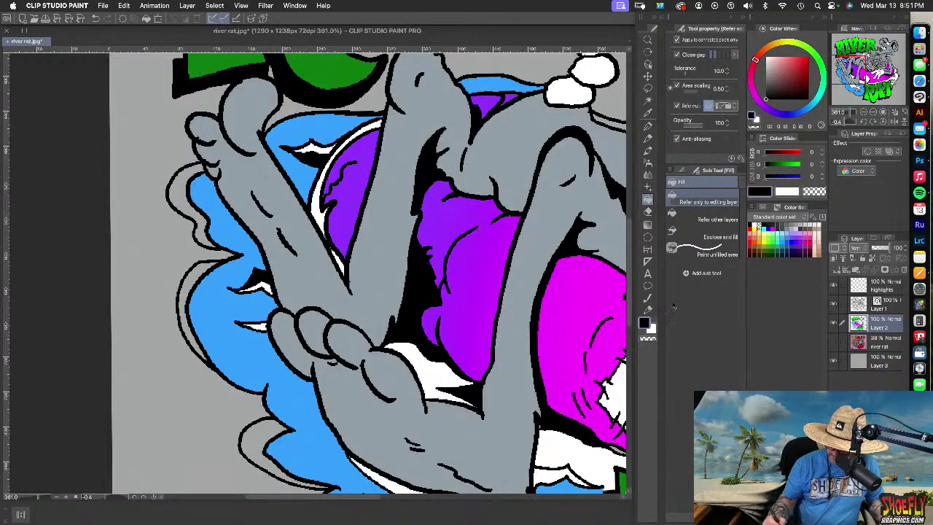
pyautogui.keyDown('alt'); pyautogui.click(441, 377); pyautogui.keyUp('alt')
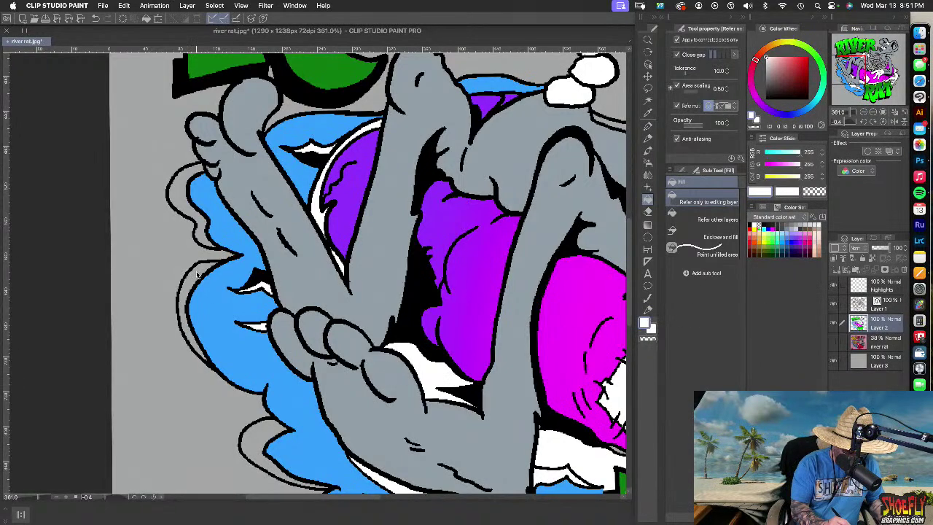
pyautogui.press('x')
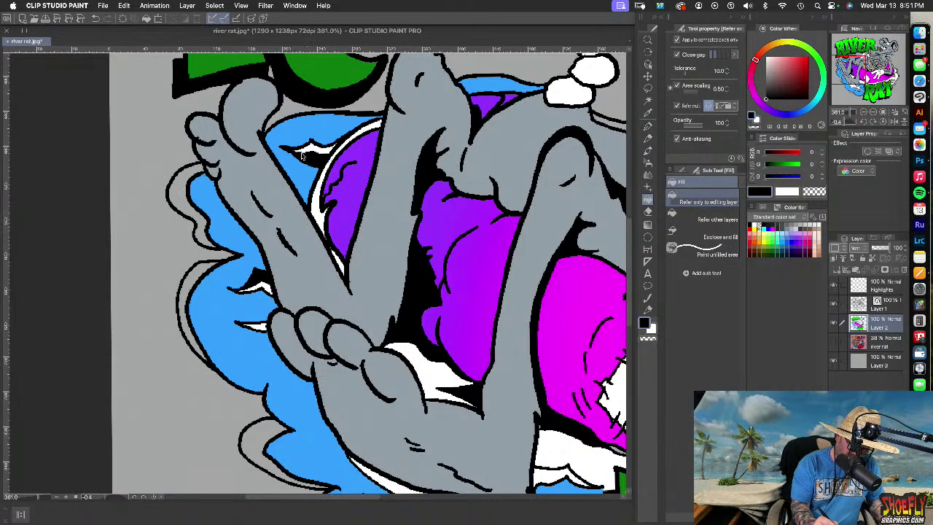
pyautogui.click(185, 204)
pyautogui.click(186, 289)
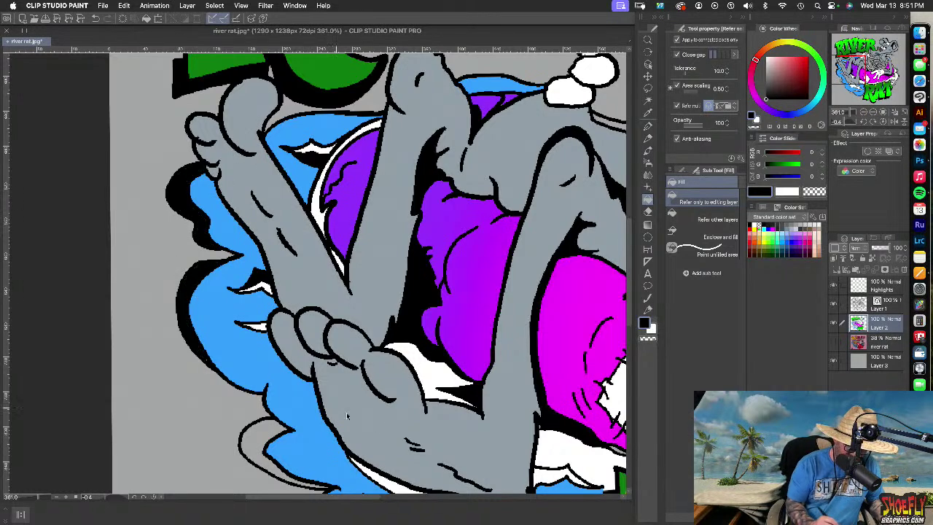
pyautogui.click(269, 436)
pyautogui.moveTo(427, 412); pyautogui.dragTo(307, 177)
pyautogui.click(325, 380)
pyautogui.scroll(-2, 468, 437)
pyautogui.hscroll(5, 467, 438)
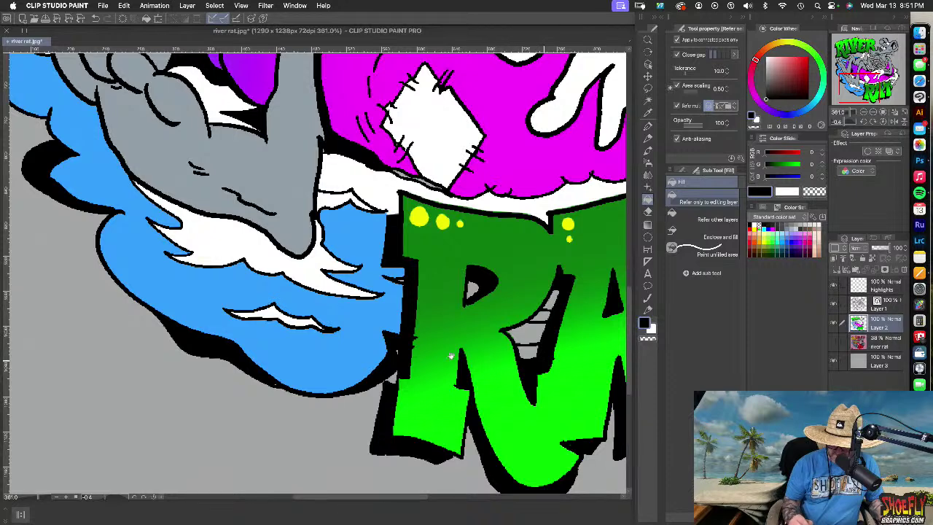
# Fill the water showing through the R and between R and A with sampled blue, and the foam gaps there and beside the T with white
pyautogui.moveTo(474, 356); pyautogui.dragTo(328, 351)
pyautogui.keyDown('alt'); pyautogui.click(245, 349); pyautogui.keyUp('alt')
pyautogui.click(385, 328)
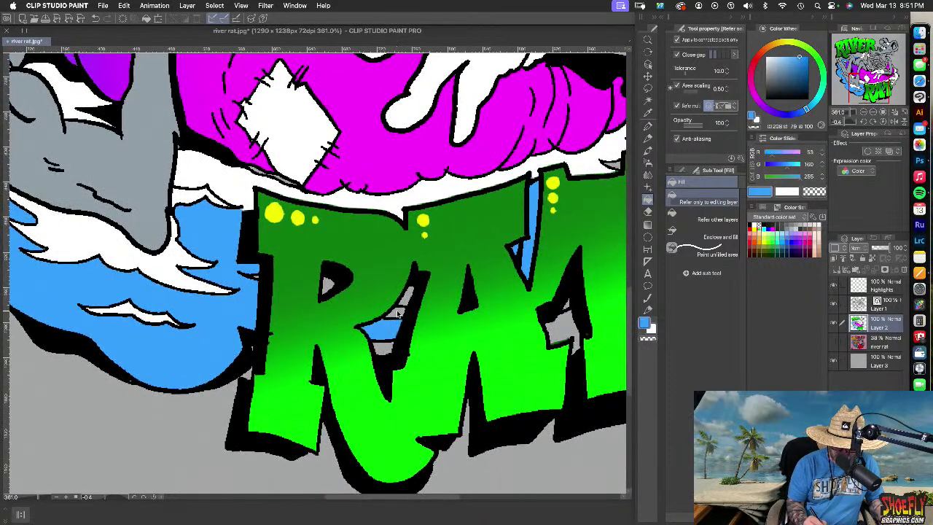
pyautogui.keyDown('alt'); pyautogui.click(211, 288); pyautogui.keyUp('alt')
pyautogui.click(394, 310)
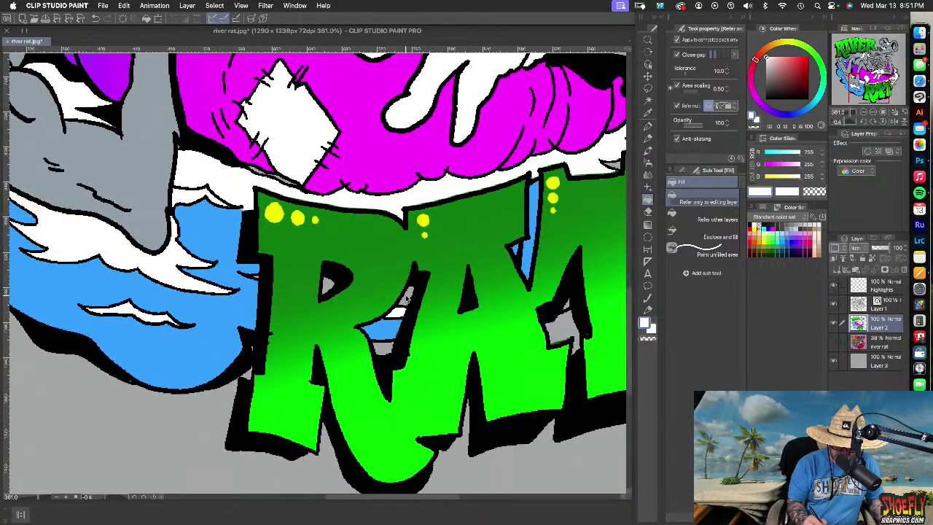
pyautogui.keyDown('alt'); pyautogui.click(219, 337); pyautogui.keyUp('alt')
pyautogui.click(405, 294)
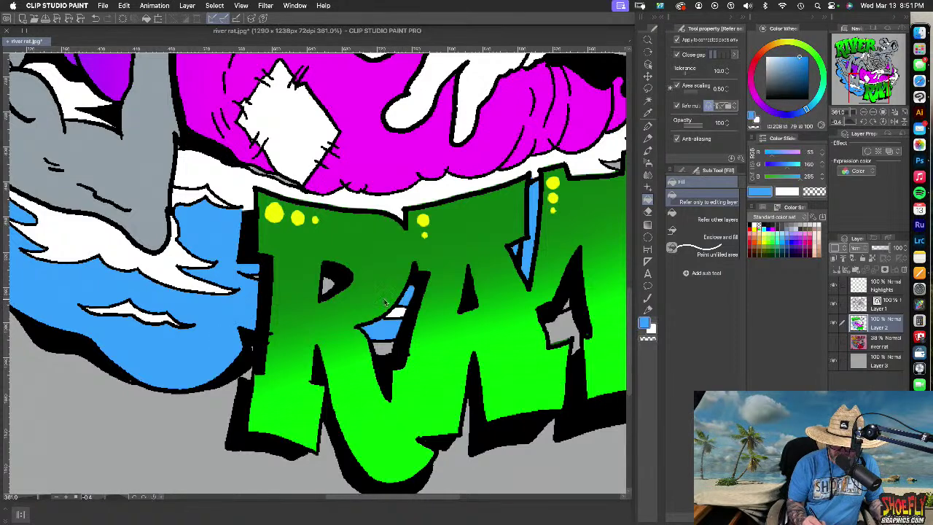
pyautogui.keyDown('alt'); pyautogui.click(327, 285); pyautogui.keyUp('alt')
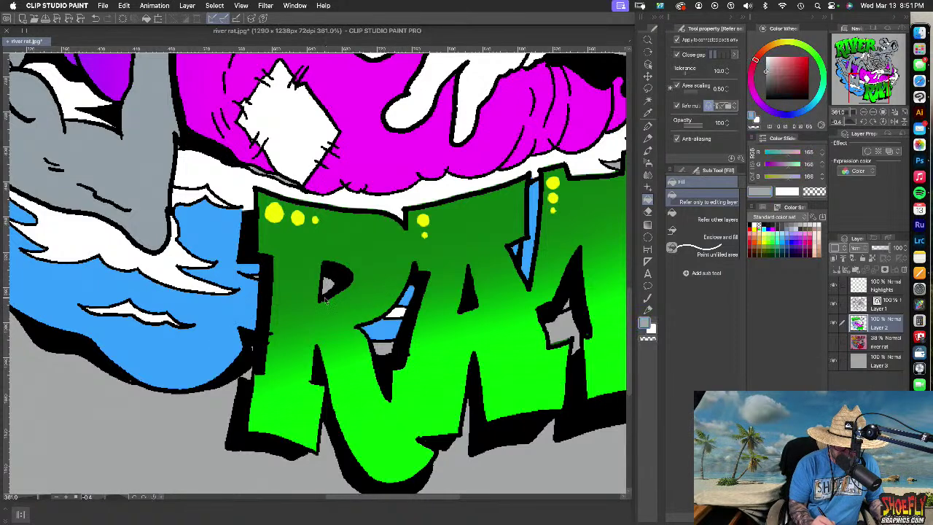
pyautogui.keyDown('alt'); pyautogui.click(229, 330); pyautogui.keyUp('alt')
pyautogui.moveTo(433, 369); pyautogui.dragTo(306, 357)
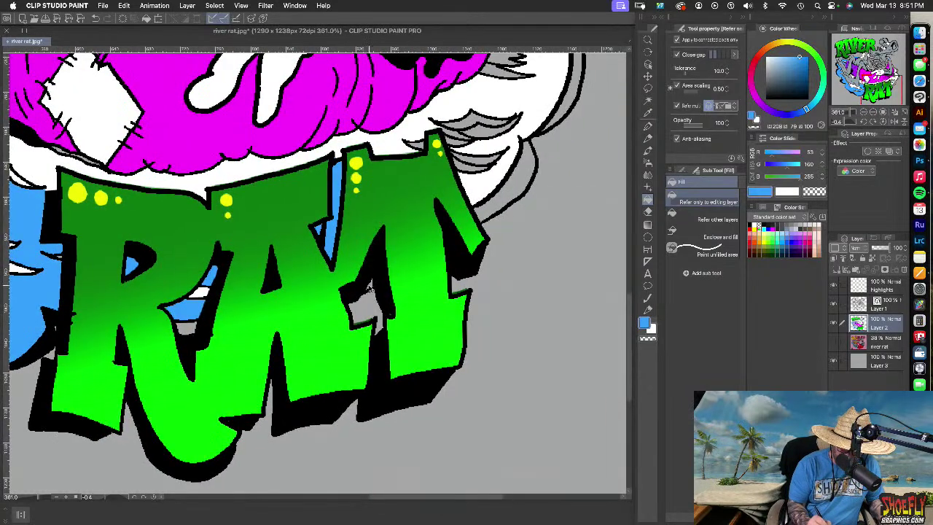
pyautogui.keyDown('alt'); pyautogui.click(369, 288); pyautogui.keyUp('alt')
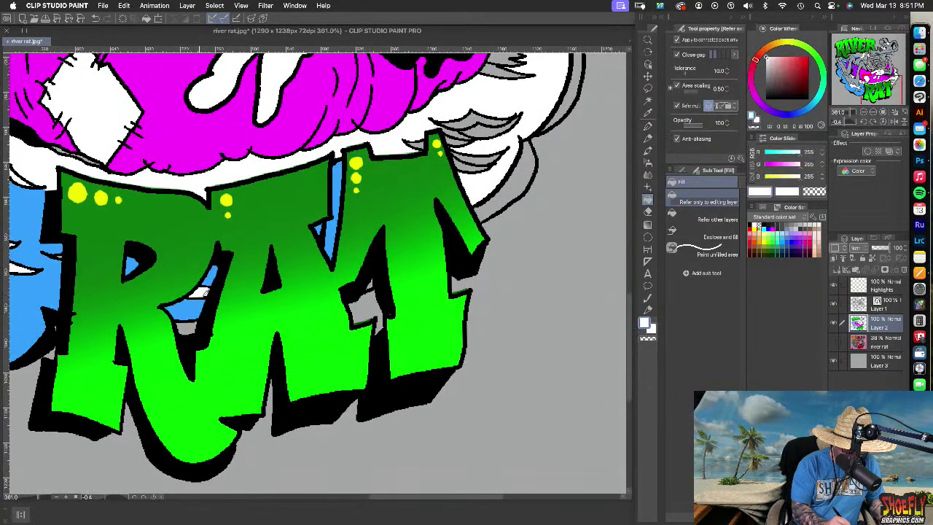
# Sample black and fill the outer shadow bands around the white foam, from the T of RAT up to the rat's raised arm
pyautogui.keyDown('alt'); pyautogui.click(514, 191); pyautogui.keyUp('alt')
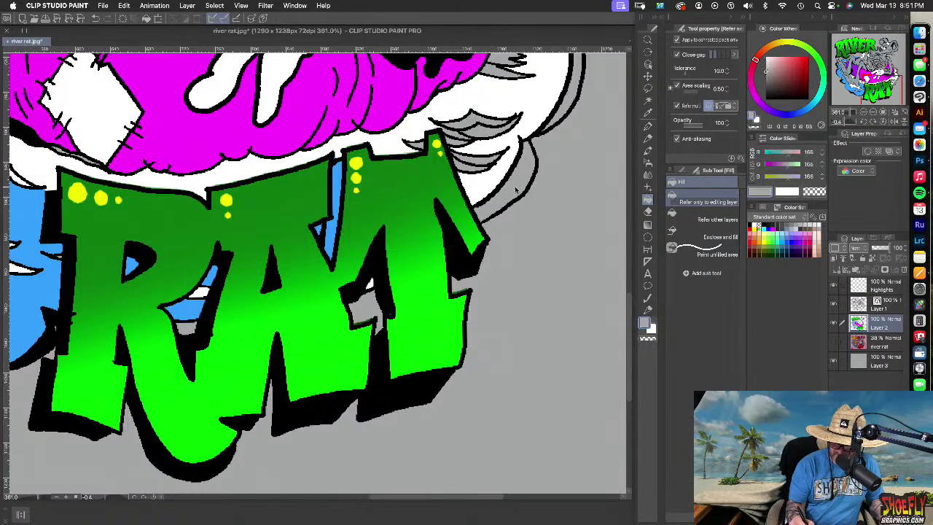
pyautogui.keyDown('alt'); pyautogui.click(482, 212); pyautogui.keyUp('alt')
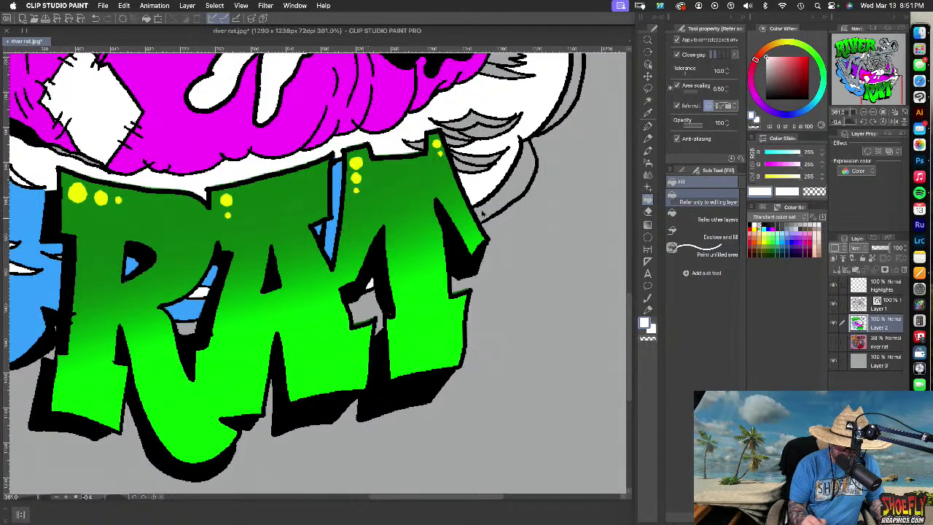
pyautogui.keyDown('alt'); pyautogui.click(520, 176); pyautogui.keyUp('alt')
pyautogui.moveTo(559, 171); pyautogui.dragTo(491, 380)
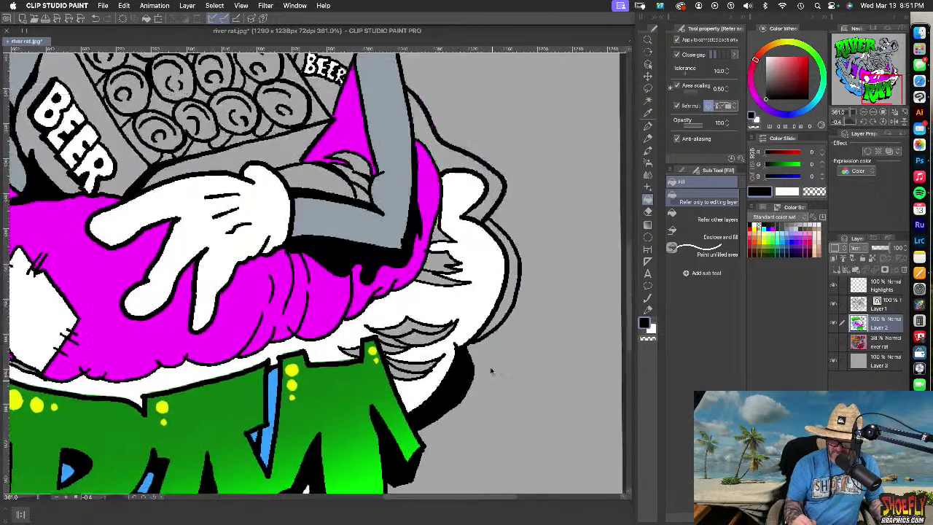
pyautogui.click(510, 286)
pyautogui.click(491, 198)
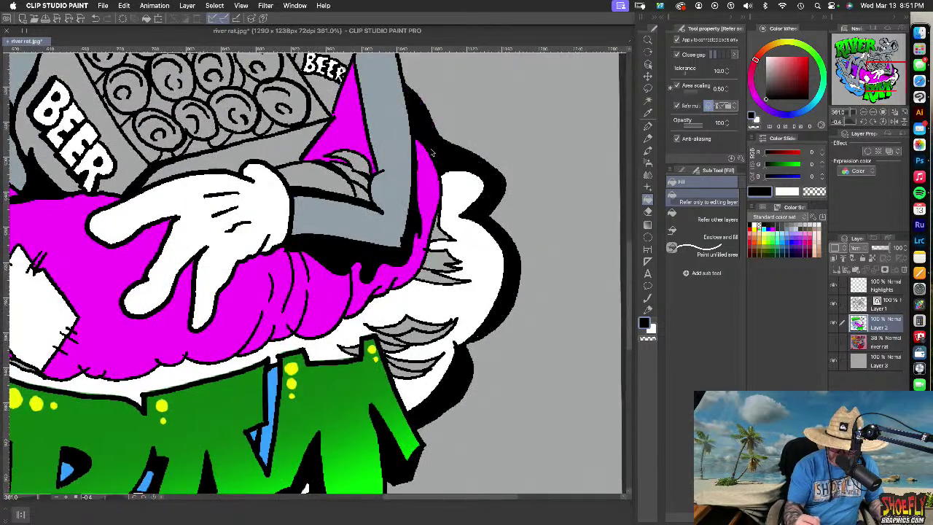
# Fill the gray crevices in the foam beside the pink tube and above the T with black, and the sliver between them with white
pyautogui.click(398, 375)
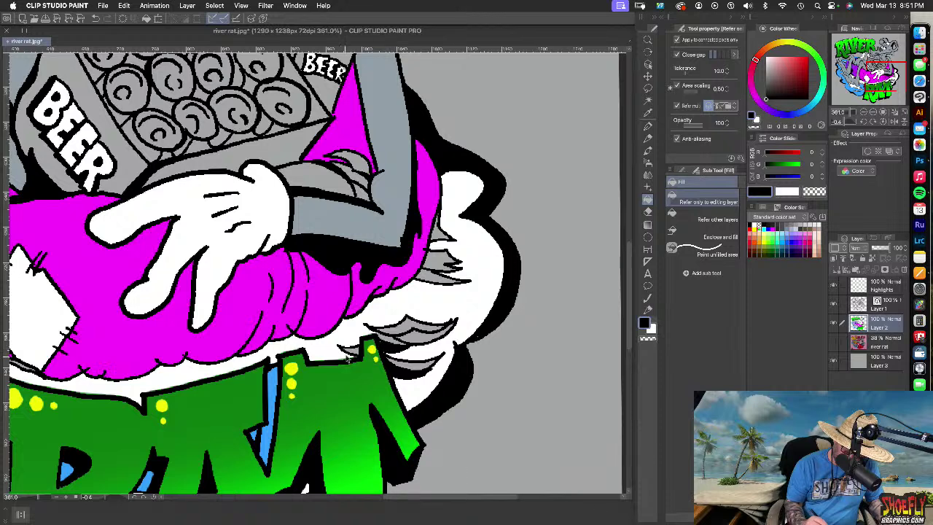
pyautogui.click(417, 334)
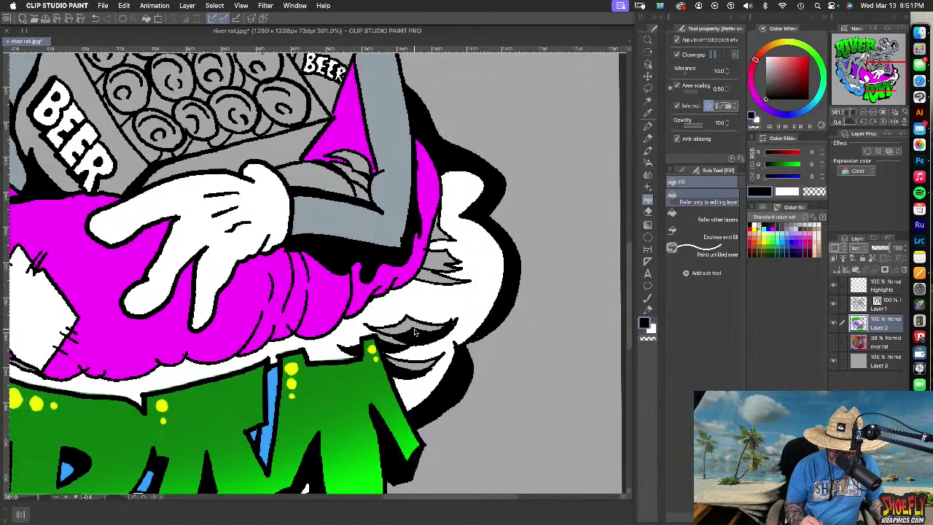
pyautogui.click(407, 326)
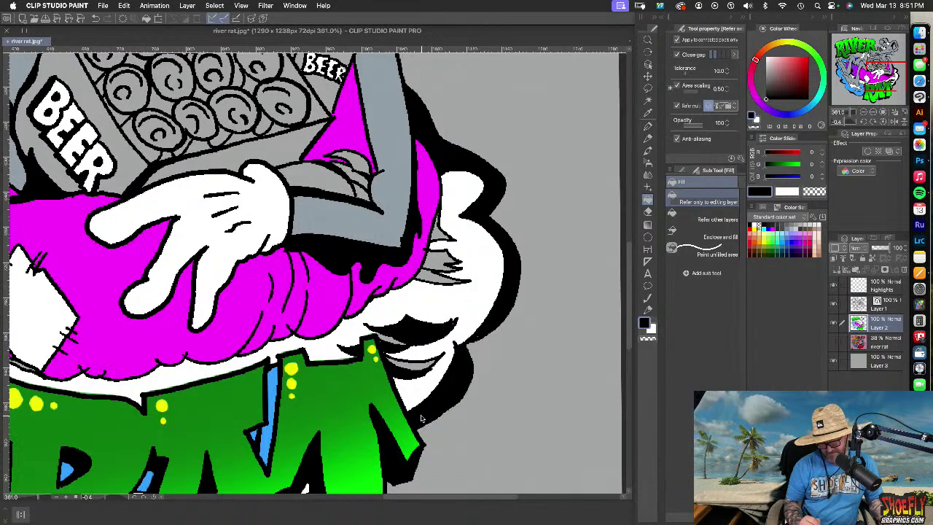
pyautogui.press('x')
pyautogui.click(390, 340)
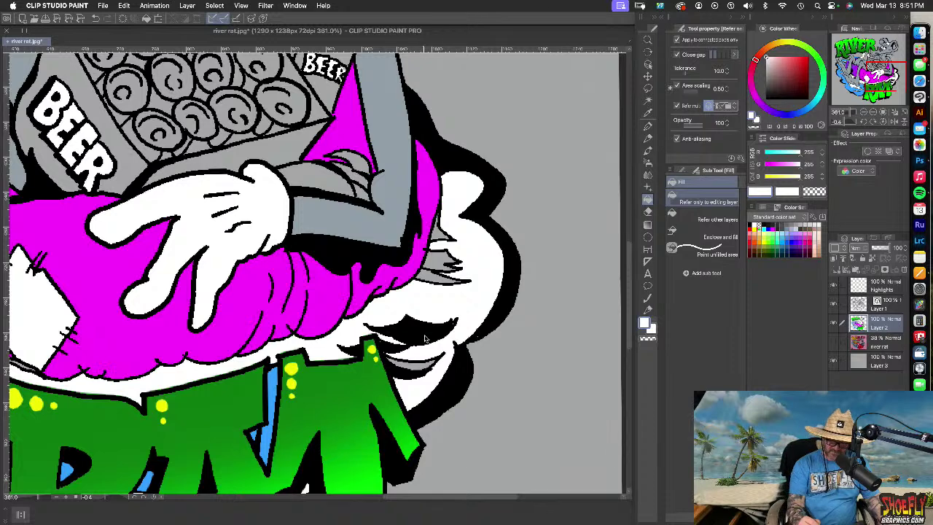
pyautogui.press('x')
pyautogui.click(421, 365)
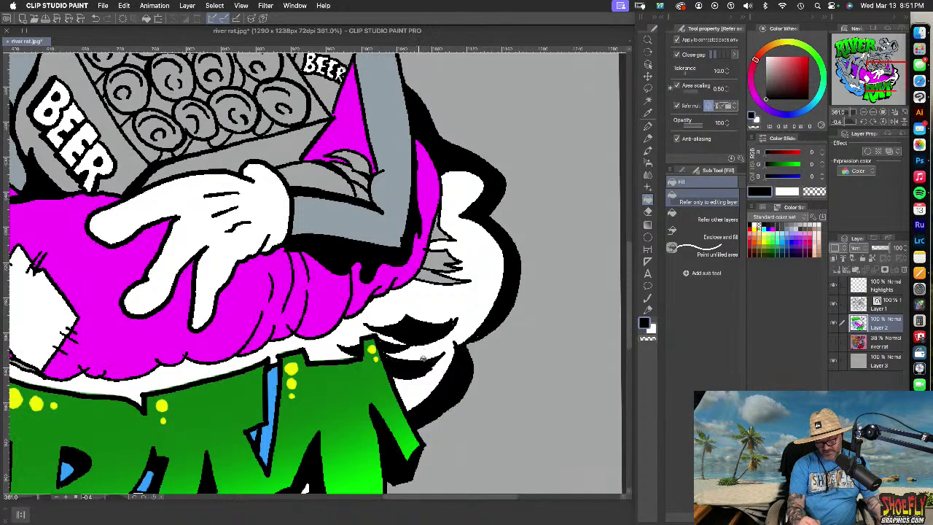
pyautogui.click(436, 280)
pyautogui.click(442, 256)
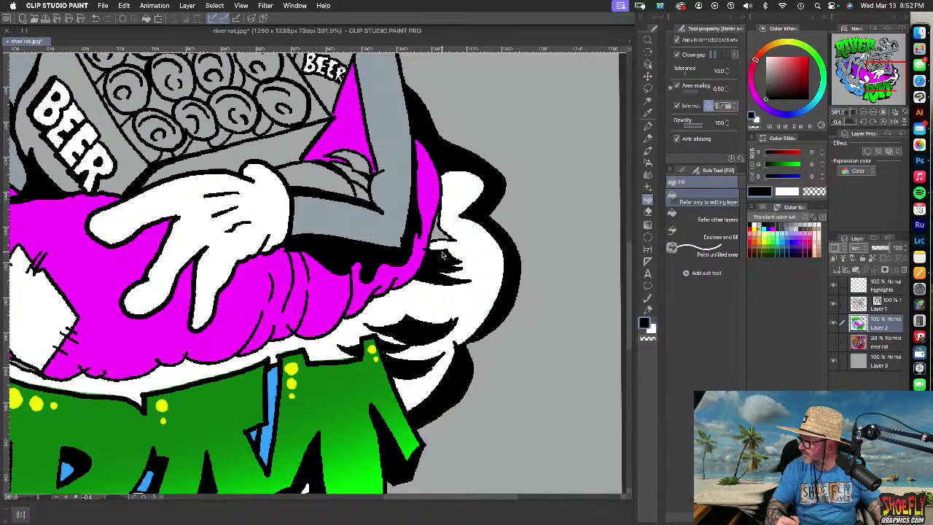
pyautogui.click(440, 229)
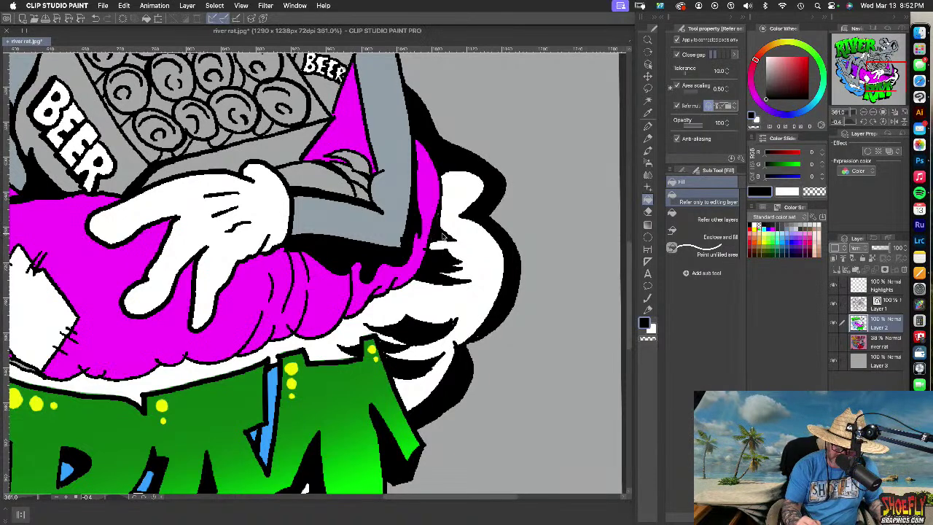
# Fill the tube folds inside the rat's bent elbow with black and the uncolored tube section above the forearm with the sampled pink
pyautogui.moveTo(377, 183)
pyautogui.mouseDown()
pyautogui.moveTo(573, 333)
pyautogui.moveTo(539, 307)
pyautogui.mouseUp()
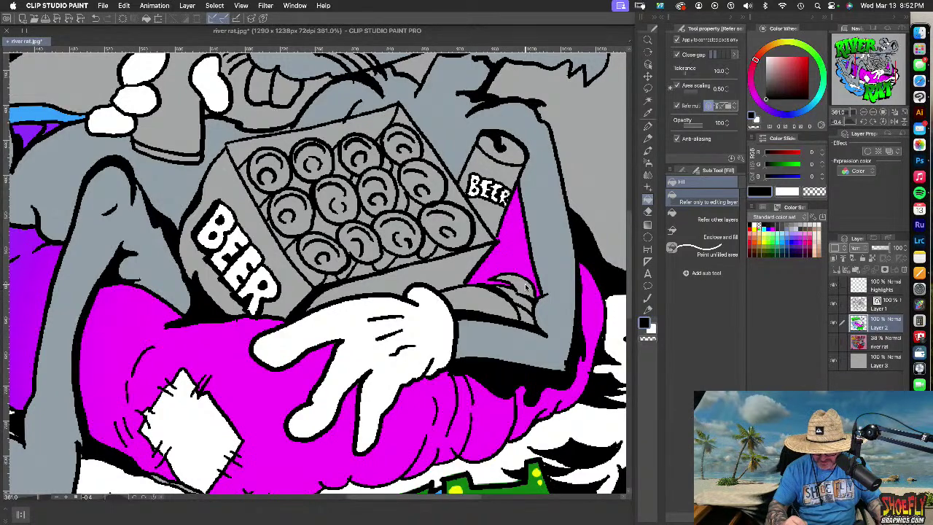
pyautogui.click(519, 305)
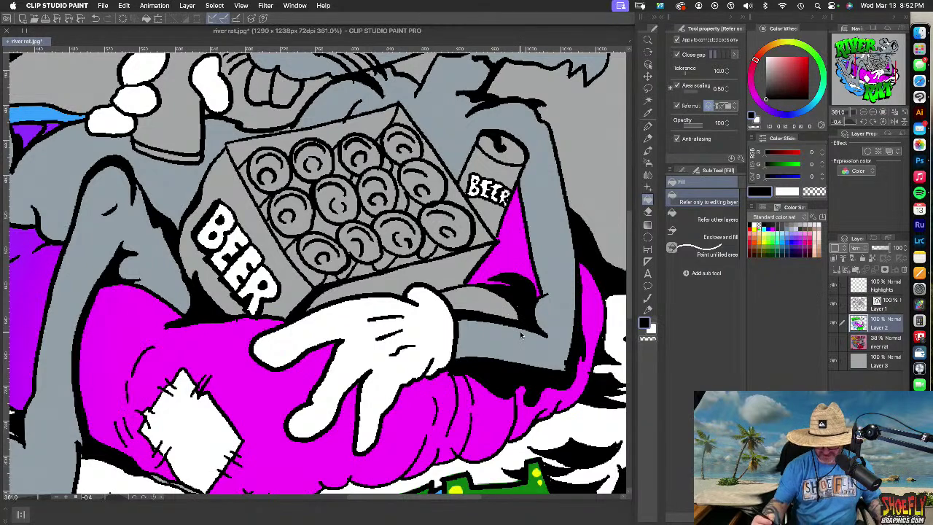
pyautogui.keyDown('alt'); pyautogui.click(491, 425); pyautogui.keyUp('alt')
pyautogui.click(481, 307)
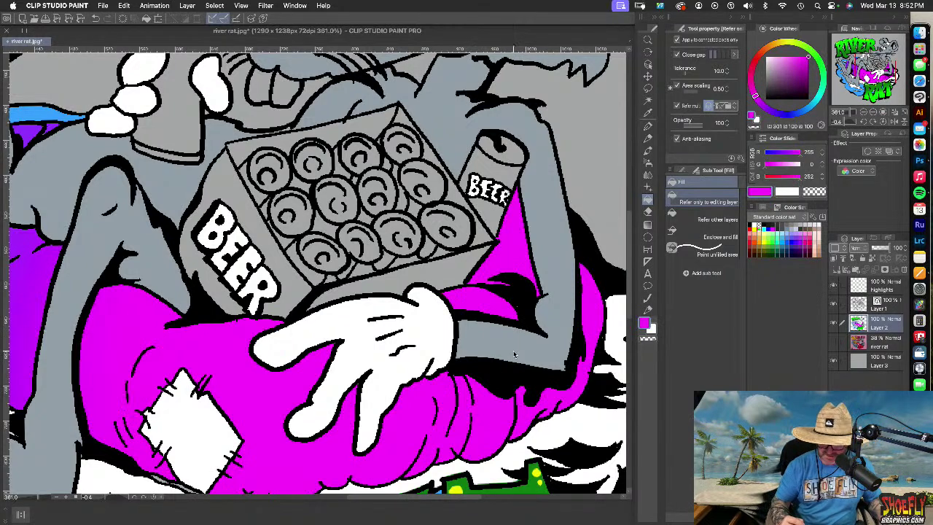
pyautogui.click(649, 311)
pyautogui.keyDown('alt'); pyautogui.click(516, 378); pyautogui.keyUp('alt')
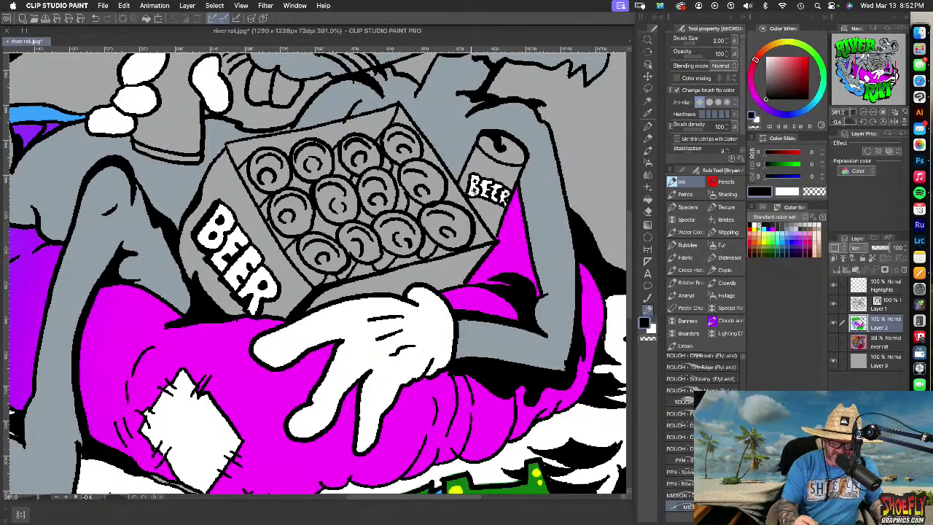
# Fill the rat's nose with black and its oval highlight with white
pyautogui.scroll(5, 482, 274)
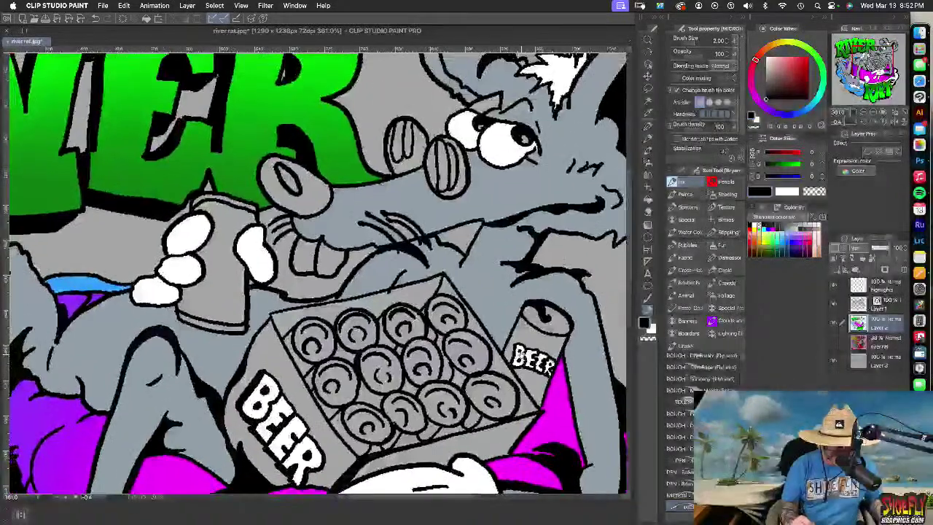
pyautogui.click(648, 199)
pyautogui.click(309, 197)
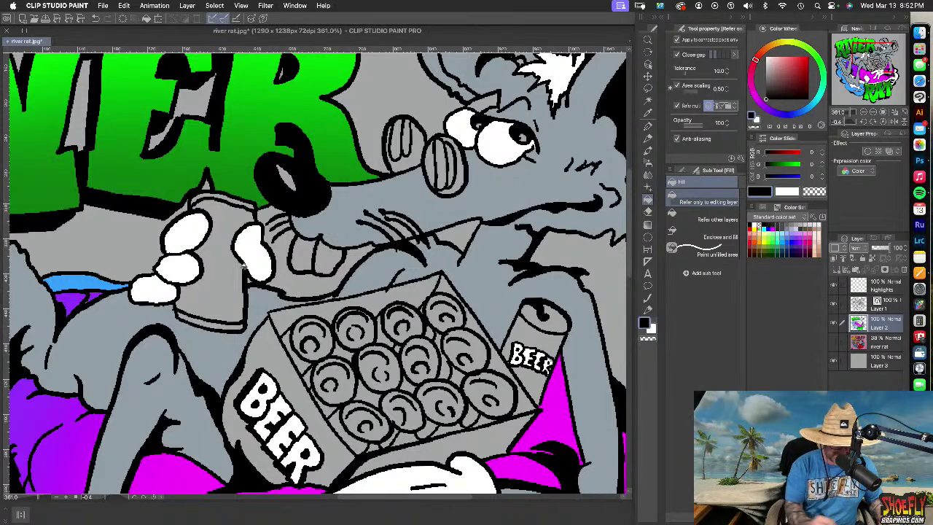
pyautogui.press('x')
pyautogui.click(288, 180)
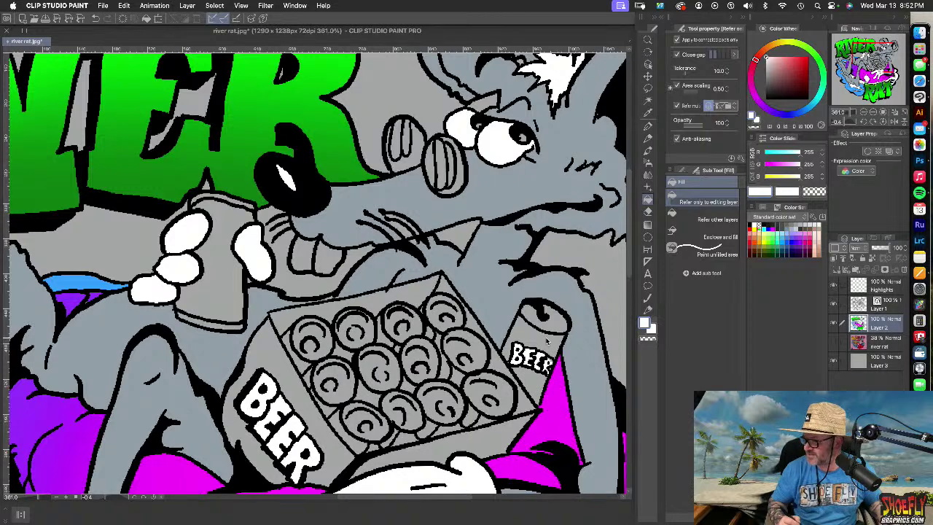
# Sample the bright green from the RIVER lettering and fill one stripe in each oval lens on the rat's snout
pyautogui.moveTo(559, 261); pyautogui.dragTo(502, 341)
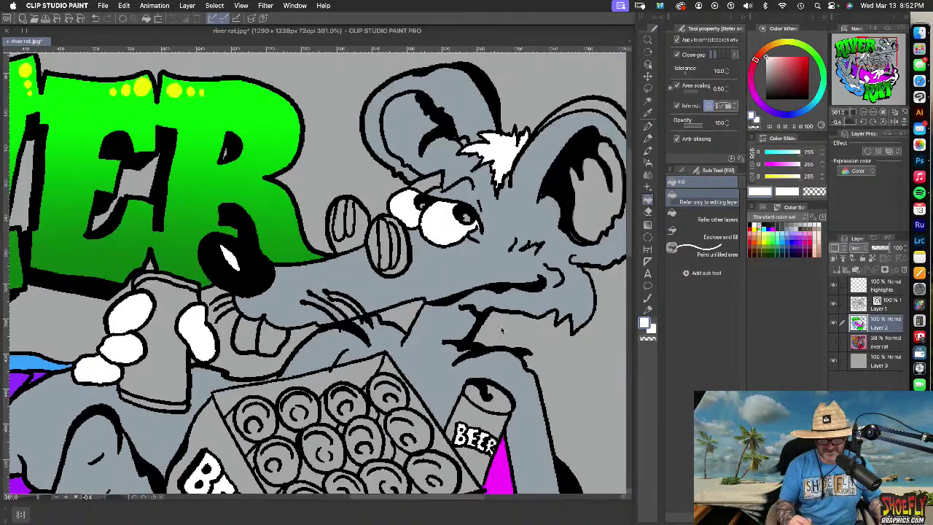
pyautogui.keyDown('alt'); pyautogui.click(265, 99); pyautogui.keyUp('alt')
pyautogui.click(385, 234)
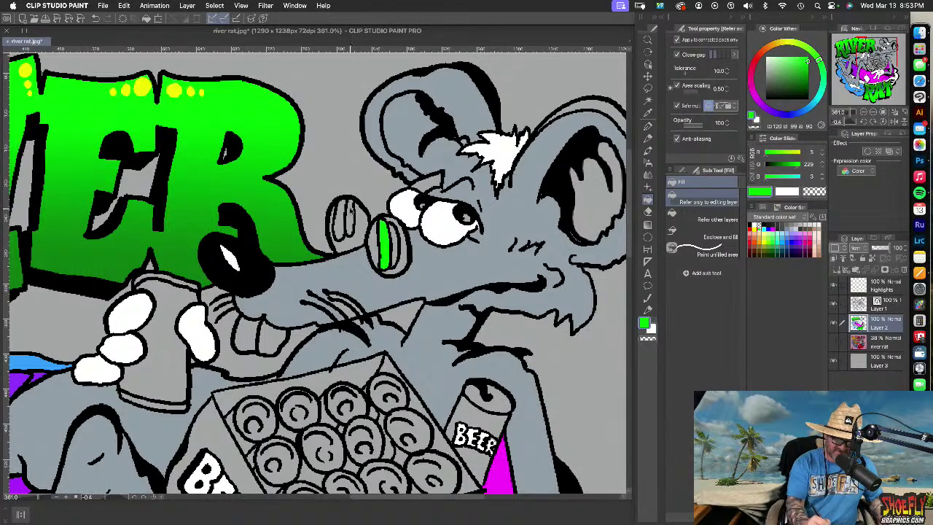
pyautogui.click(351, 211)
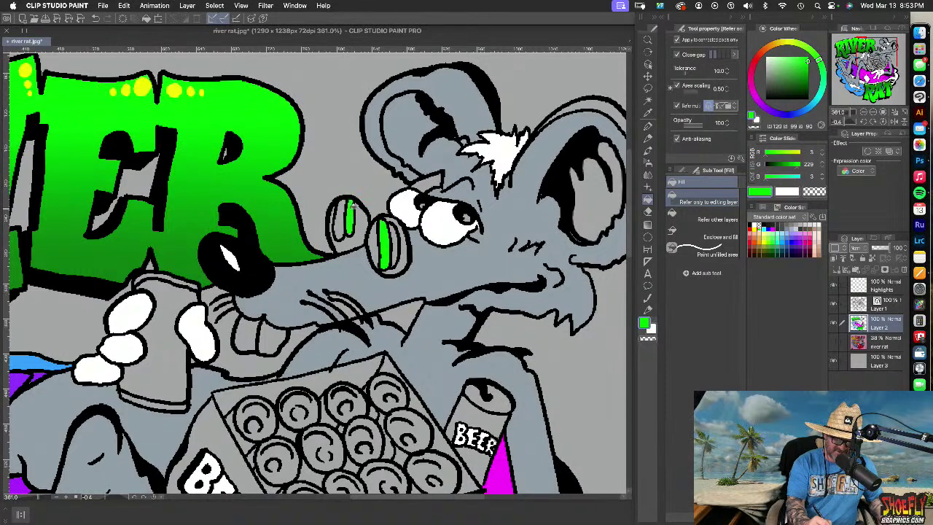
# Fill the neighboring stripe of each oval lens with dark green sampled from the lettering, keeping the other stripe of the near lens bright green
pyautogui.keyDown('alt'); pyautogui.click(288, 255); pyautogui.keyUp('alt')
pyautogui.click(340, 222)
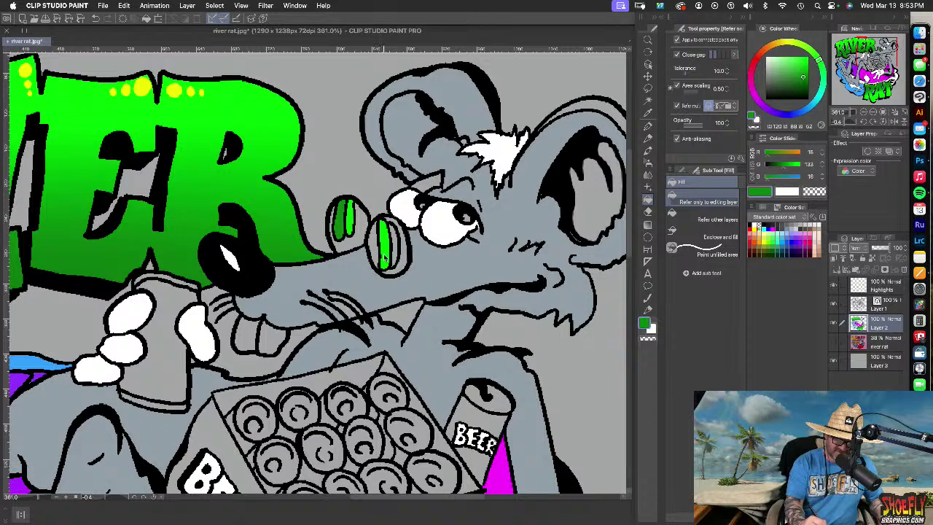
pyautogui.click(386, 255)
pyautogui.click(395, 246)
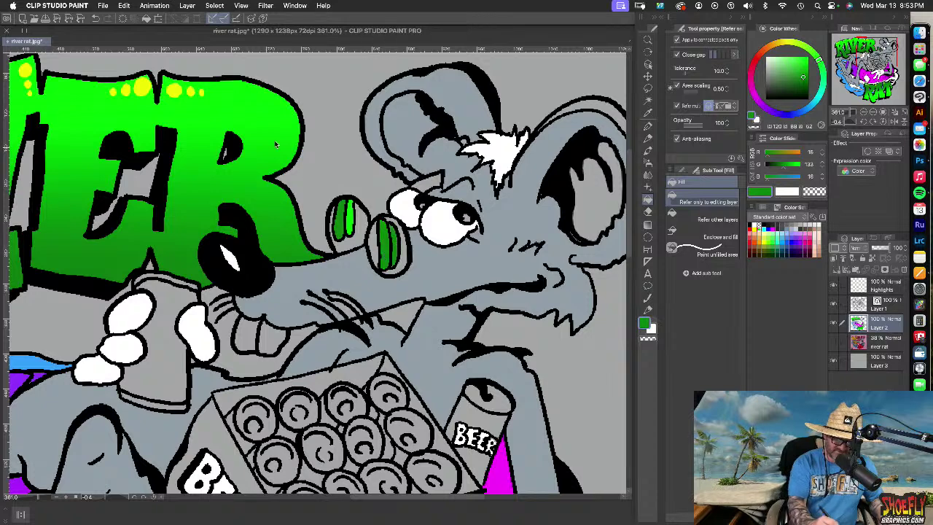
pyautogui.keyDown('alt'); pyautogui.click(349, 211); pyautogui.keyUp('alt')
pyautogui.click(387, 235)
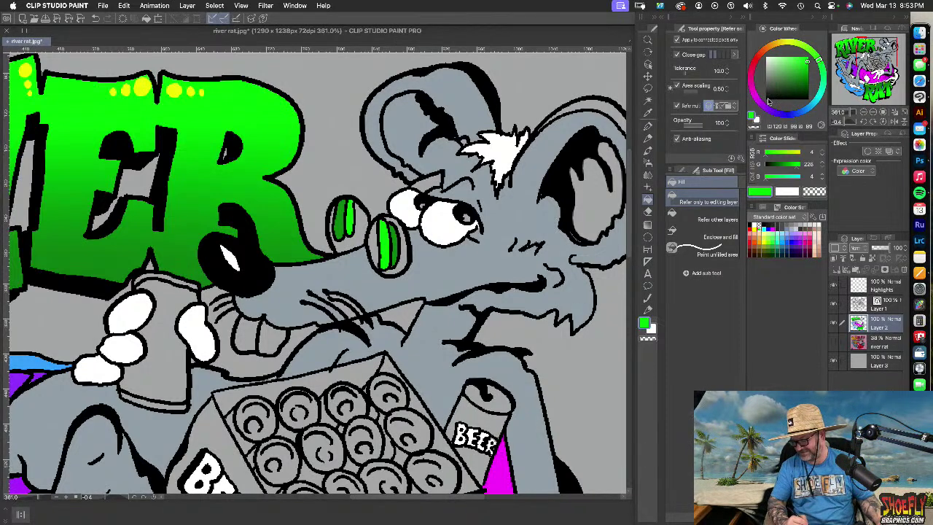
# Try bright red on the rims of both oval lenses and inside the rat's near ear
pyautogui.click(756, 65)
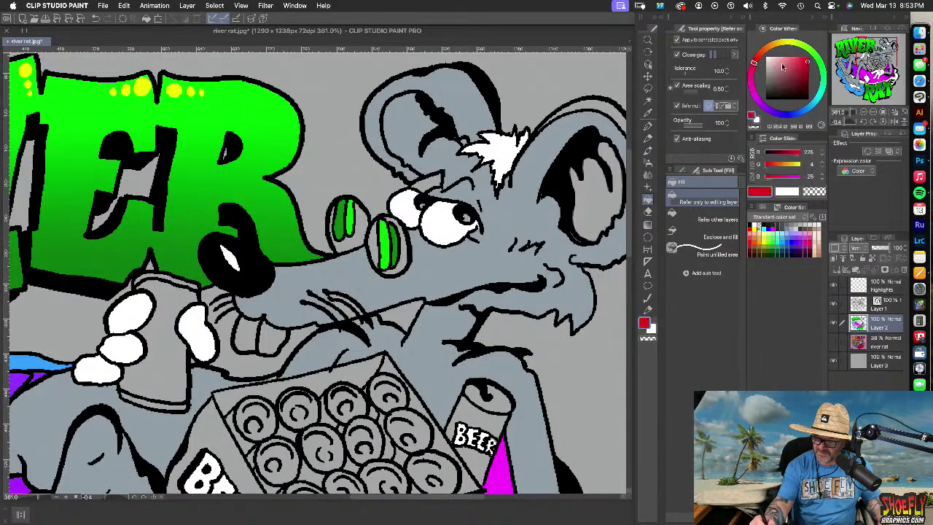
pyautogui.click(807, 56)
pyautogui.click(398, 248)
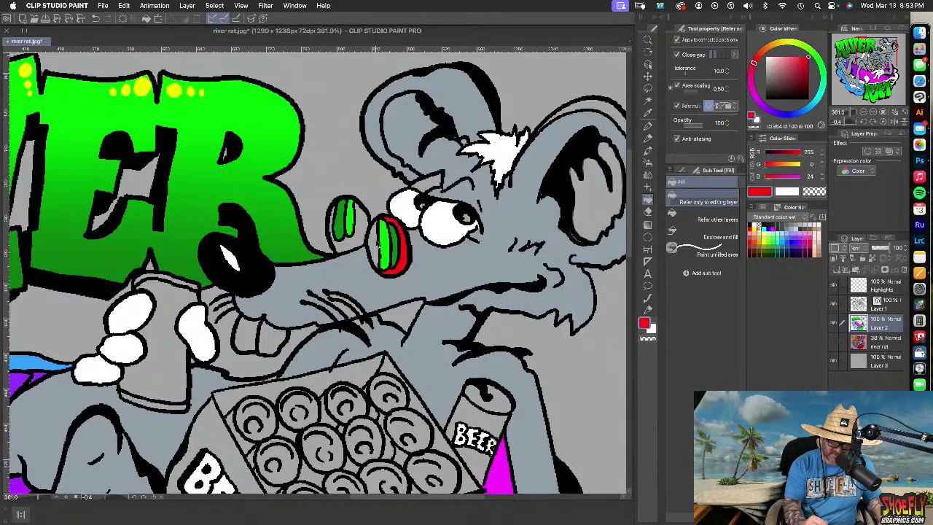
pyautogui.click(374, 244)
pyautogui.click(357, 243)
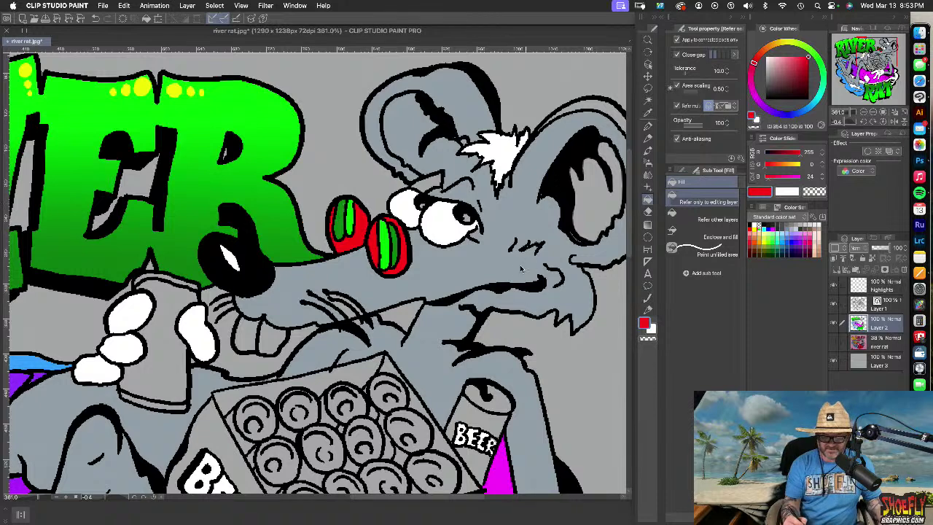
pyautogui.click(606, 210)
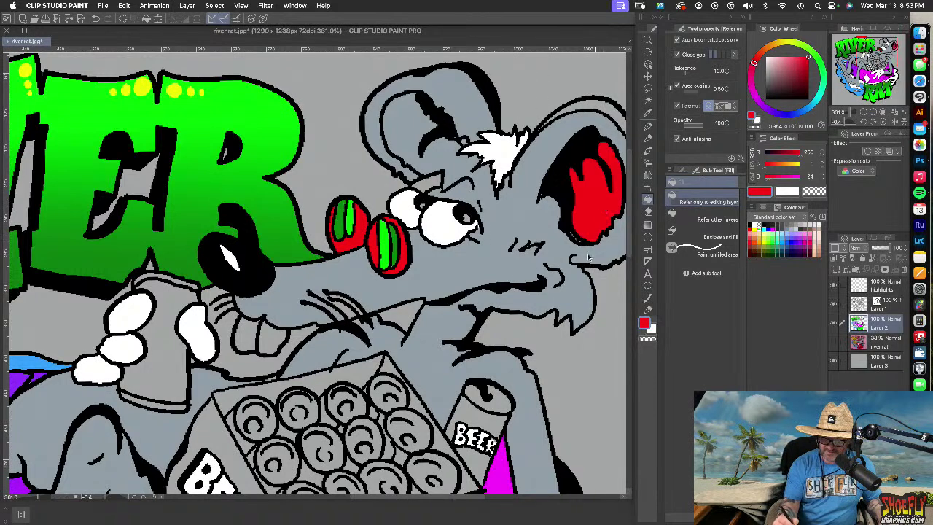
# Undo the red fills in the near ear and the lens rims after checking the whole drawing
pyautogui.moveTo(573, 326); pyautogui.dragTo(500, 296)
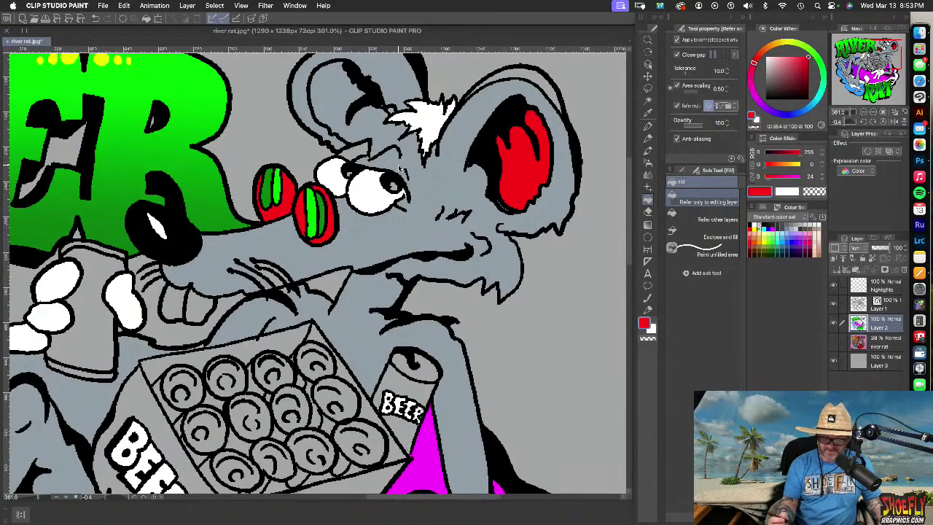
pyautogui.scroll(-5, 498, 419)
pyautogui.hscroll(-3, 498, 420)
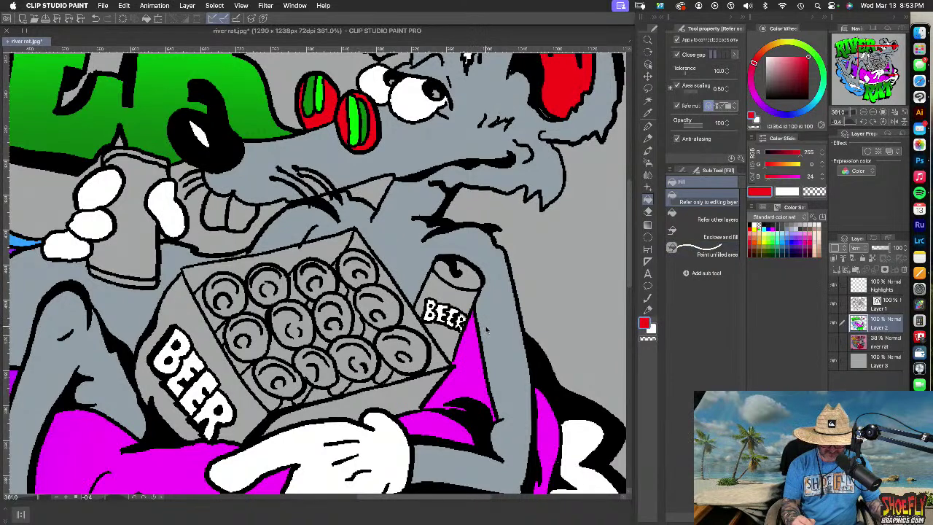
pyautogui.scroll(-3, 488, 325)
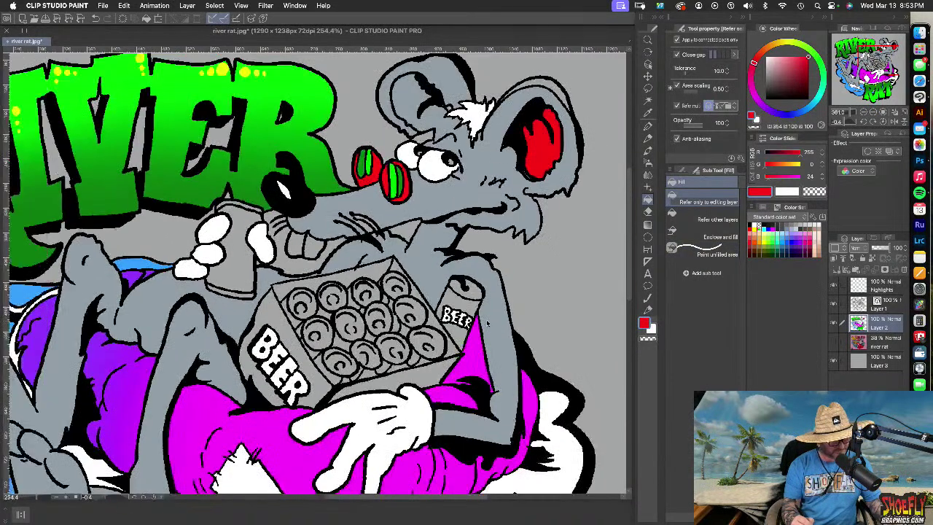
pyautogui.scroll(5, 487, 325)
pyautogui.scroll(-7, 487, 325)
pyautogui.scroll(-4, 488, 324)
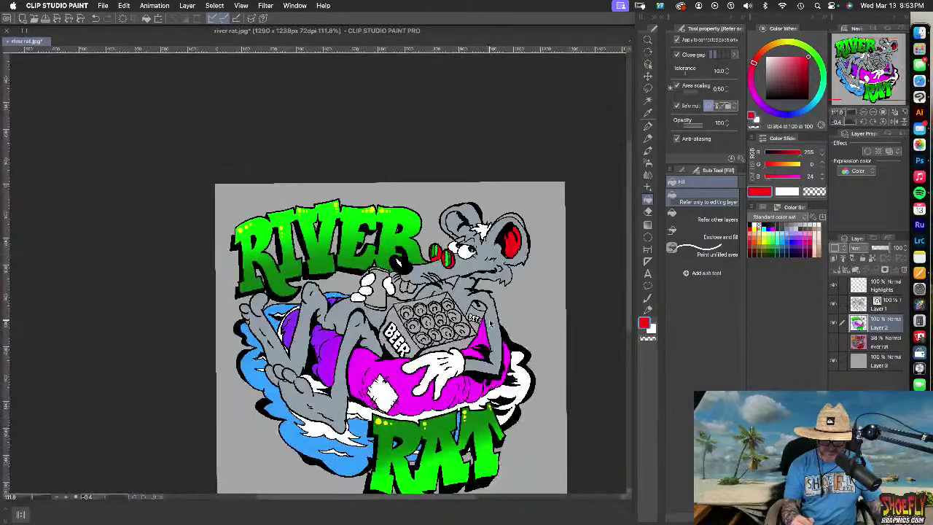
pyautogui.moveTo(515, 307); pyautogui.dragTo(513, 304)
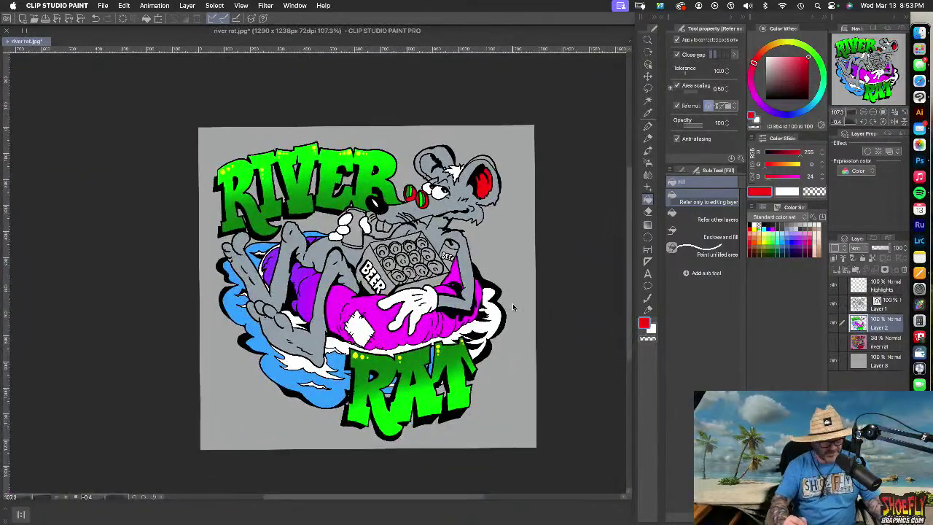
pyautogui.press('super+z')
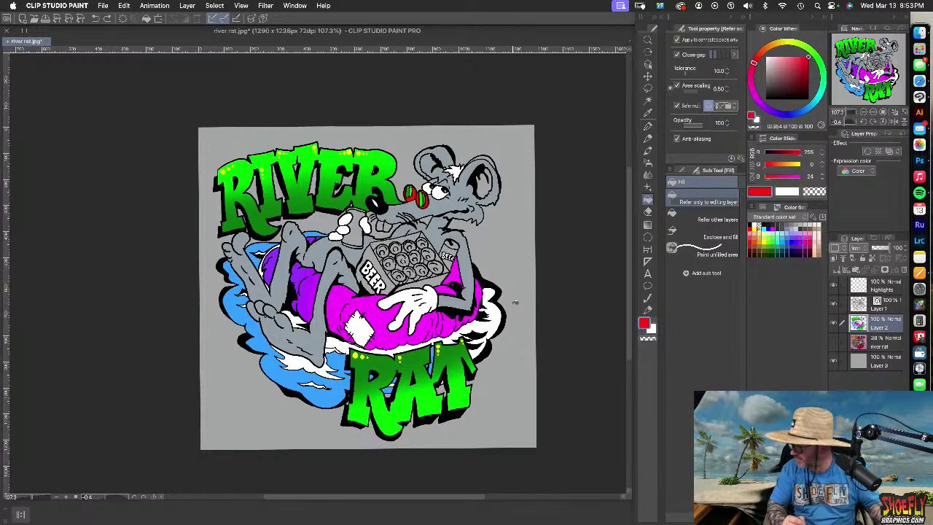
pyautogui.press('super+z')
pyautogui.press('super+z')
pyautogui.press('super+z')
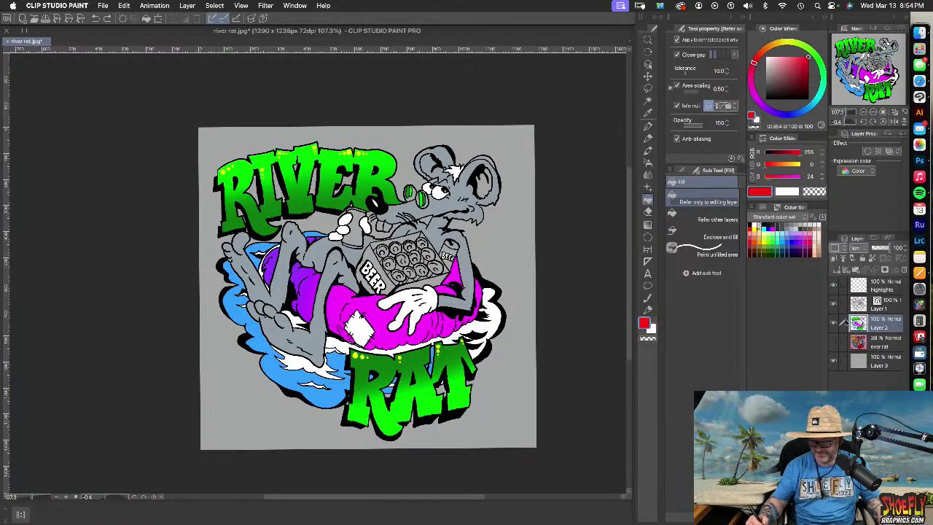
# Add a new layer above the Highlights layer
pyautogui.click(897, 288)
pyautogui.click(843, 270)
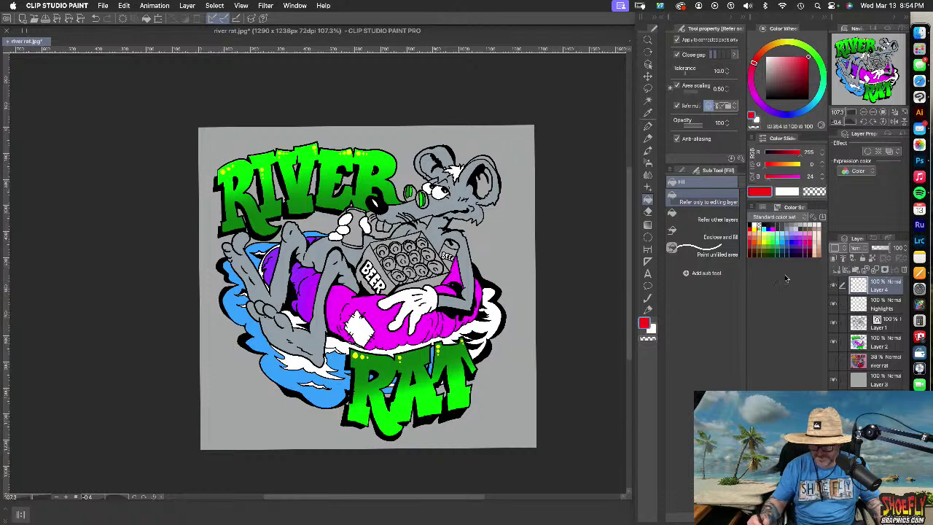
pyautogui.click(648, 310)
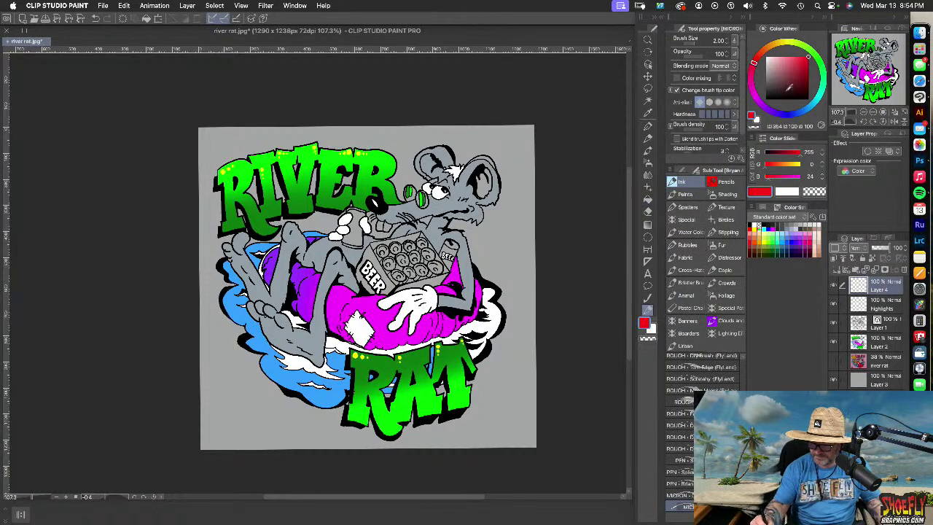
pyautogui.moveTo(787, 95); pyautogui.dragTo(757, 113)
pyautogui.moveTo(357, 234)
pyautogui.mouseDown()
pyautogui.moveTo(354, 219)
pyautogui.moveTo(361, 238)
pyautogui.moveTo(370, 230)
pyautogui.mouseUp()
pyautogui.press('super+z')
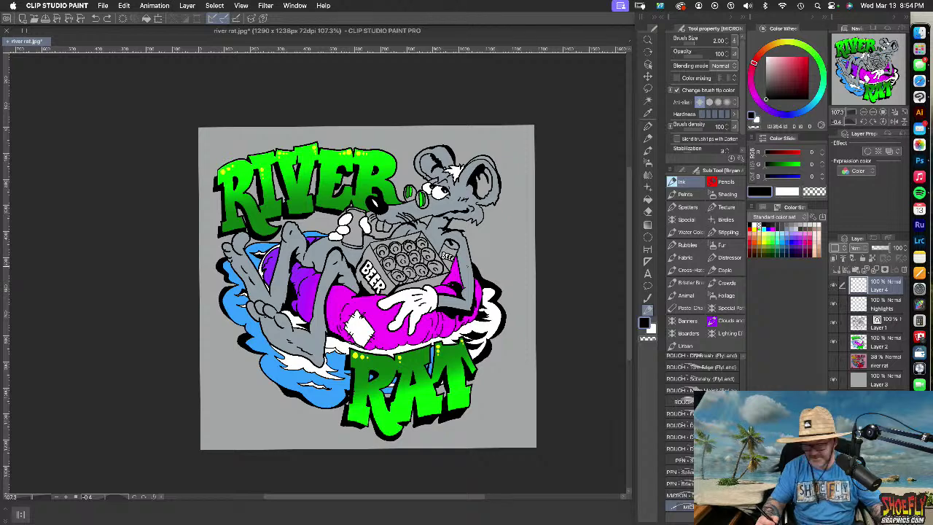
pyautogui.moveTo(460, 157)
pyautogui.mouseDown()
pyautogui.moveTo(470, 140)
pyautogui.moveTo(493, 134)
pyautogui.moveTo(496, 153)
pyautogui.moveTo(533, 136)
pyautogui.mouseUp()
pyautogui.press('super+z')
pyautogui.press('super+z')
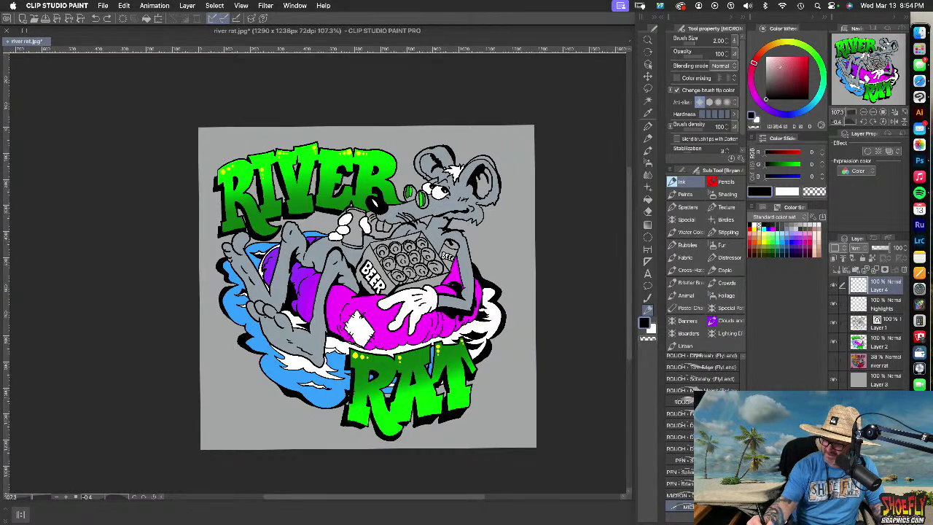
# Return to Layer 2 and fill the rat's front teeth with white
pyautogui.click(766, 68)
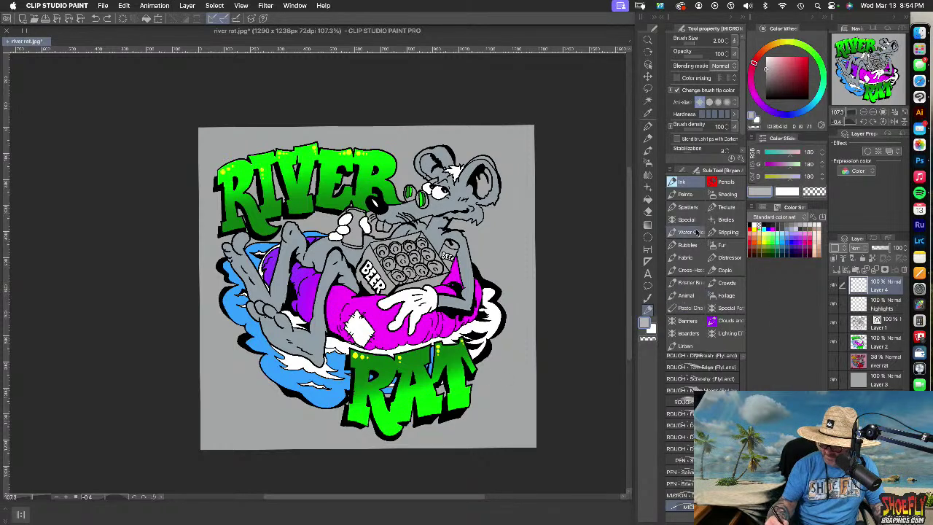
pyautogui.click(899, 328)
pyautogui.click(889, 347)
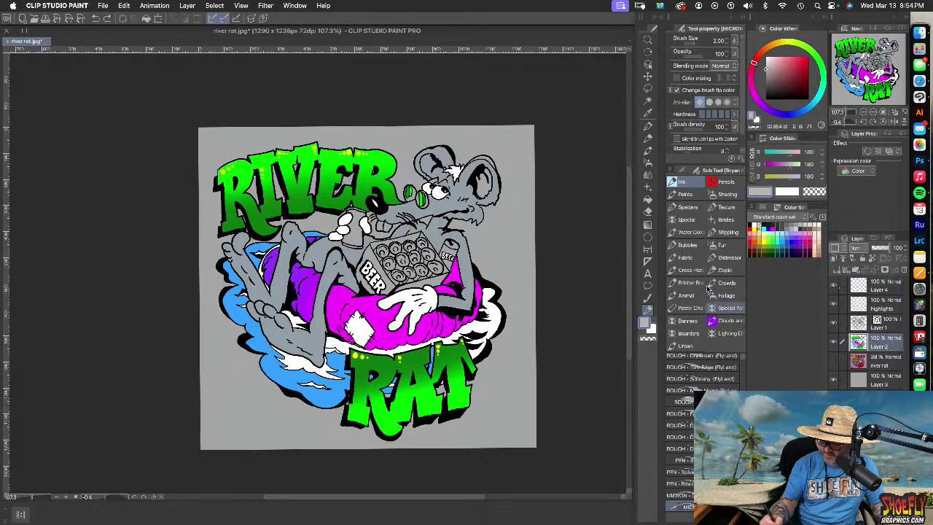
pyautogui.click(648, 200)
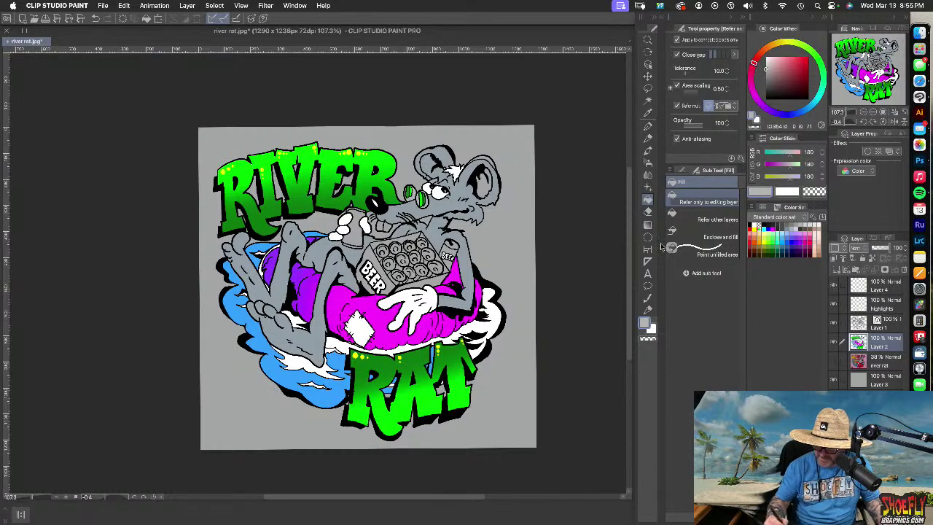
pyautogui.moveTo(768, 98); pyautogui.dragTo(743, 42)
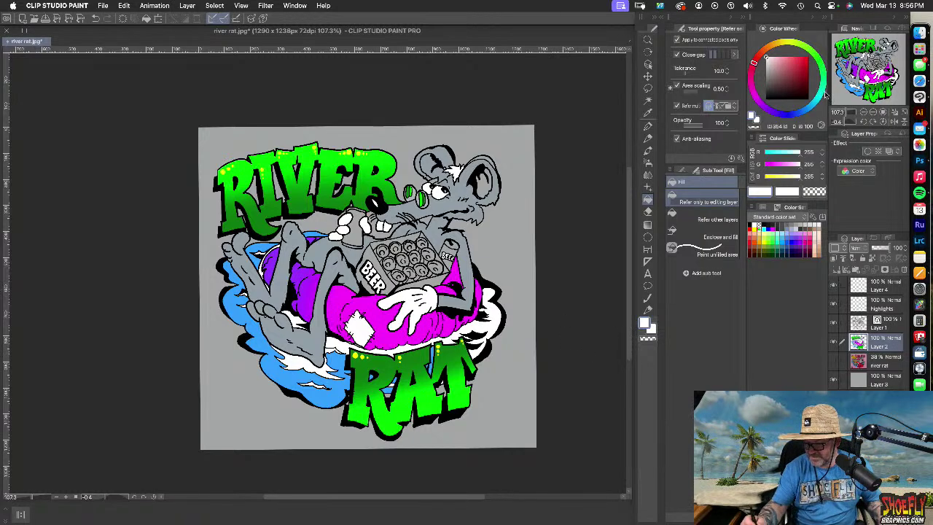
# Choose a vivid magenta-purple and fill the inside of the rat's near ear with it
pyautogui.moveTo(771, 103); pyautogui.dragTo(754, 95)
pyautogui.click(792, 61)
pyautogui.moveTo(793, 60); pyautogui.dragTo(808, 56)
pyautogui.click(756, 98)
pyautogui.moveTo(756, 99); pyautogui.dragTo(757, 97)
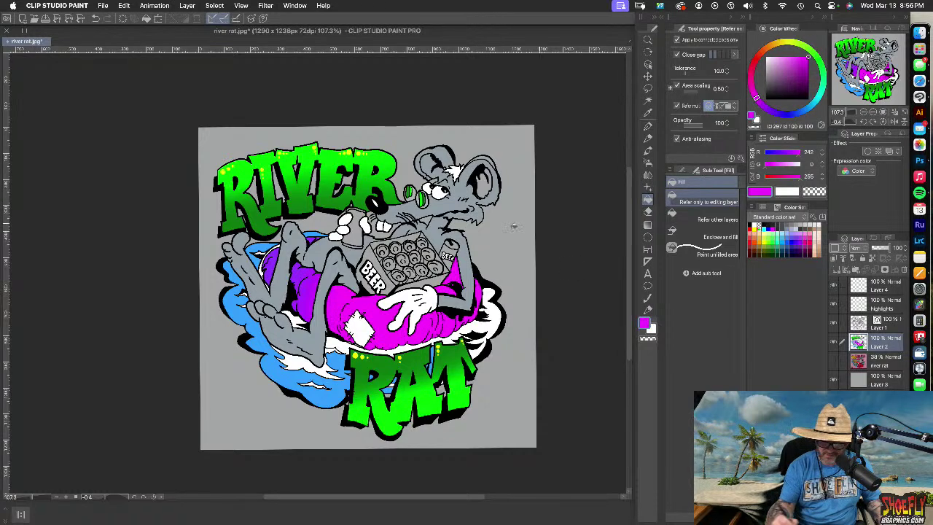
pyautogui.click(484, 184)
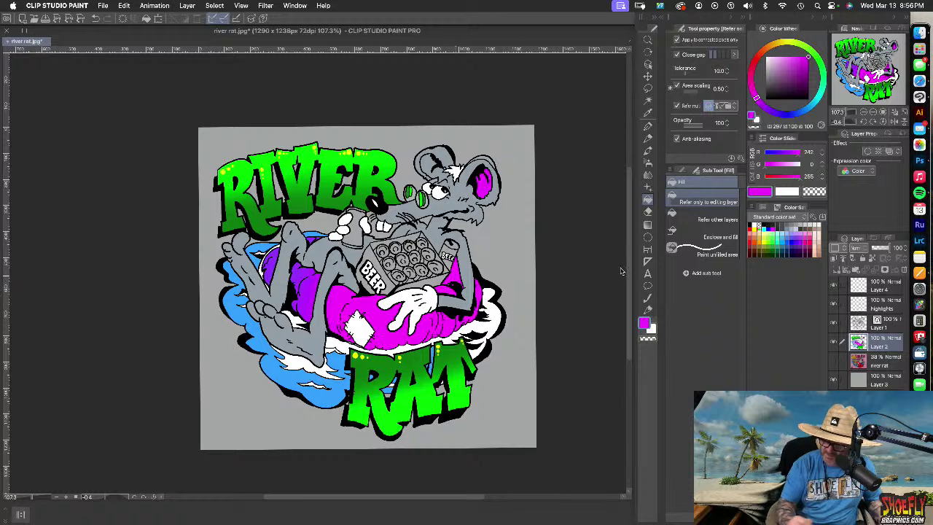
# Sample the near ear's magenta-purple and fill the inside of the far ear with it on Layer 2
pyautogui.click(648, 310)
pyautogui.click(895, 328)
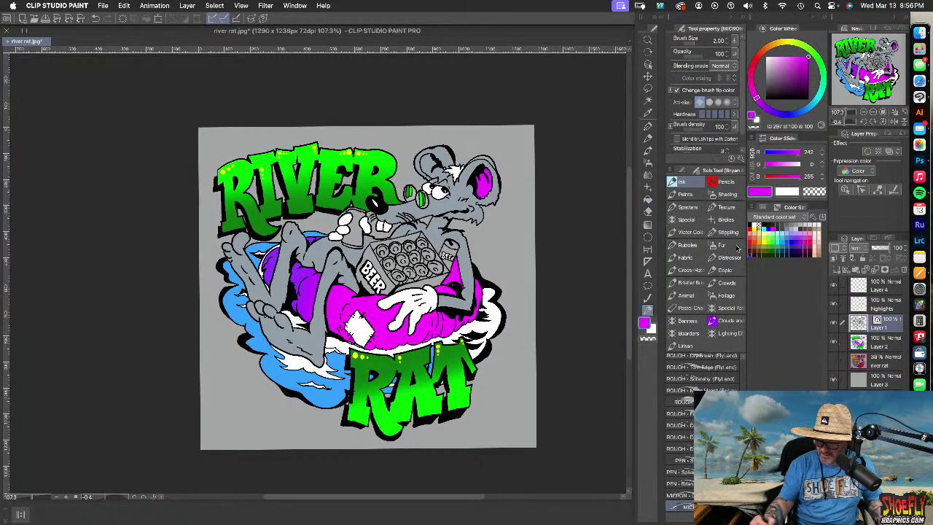
pyautogui.click(784, 86)
pyautogui.moveTo(784, 85); pyautogui.dragTo(766, 98)
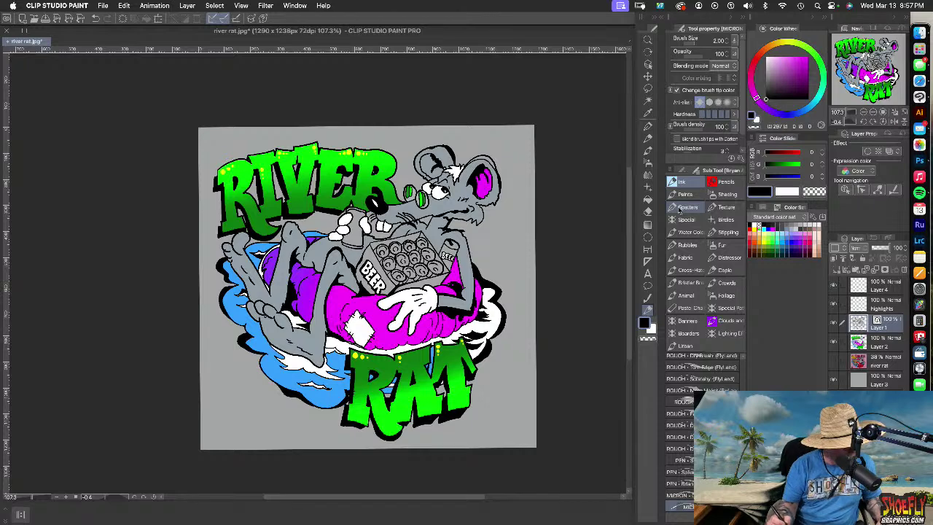
pyautogui.keyDown('alt'); pyautogui.click(489, 189); pyautogui.keyUp('alt')
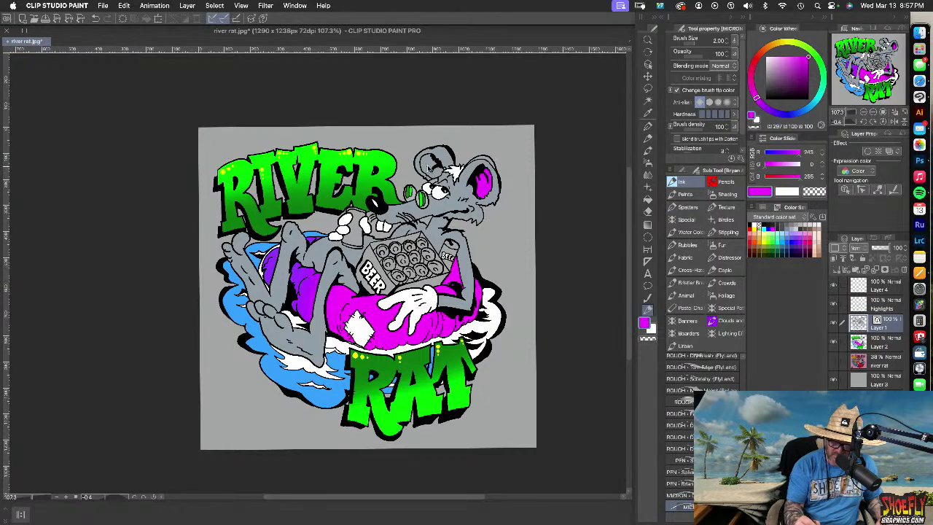
pyautogui.click(648, 199)
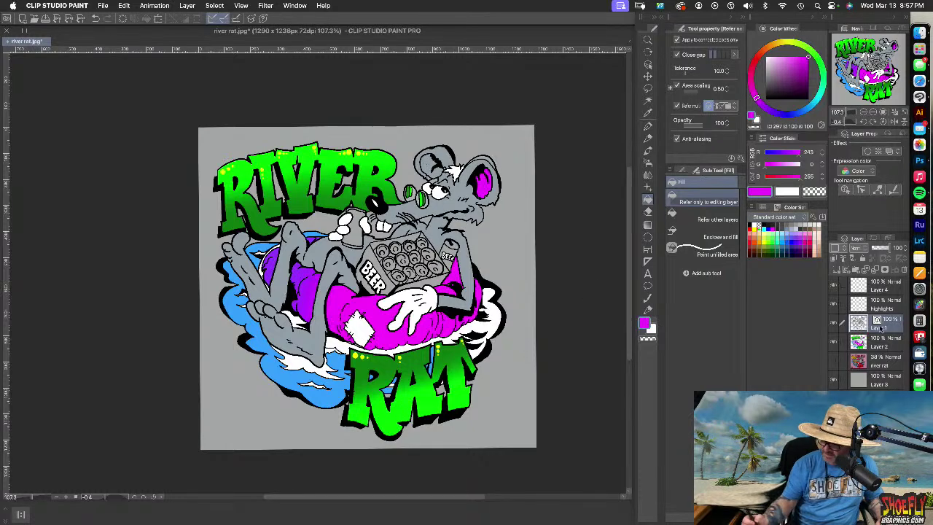
pyautogui.click(882, 341)
pyautogui.click(434, 167)
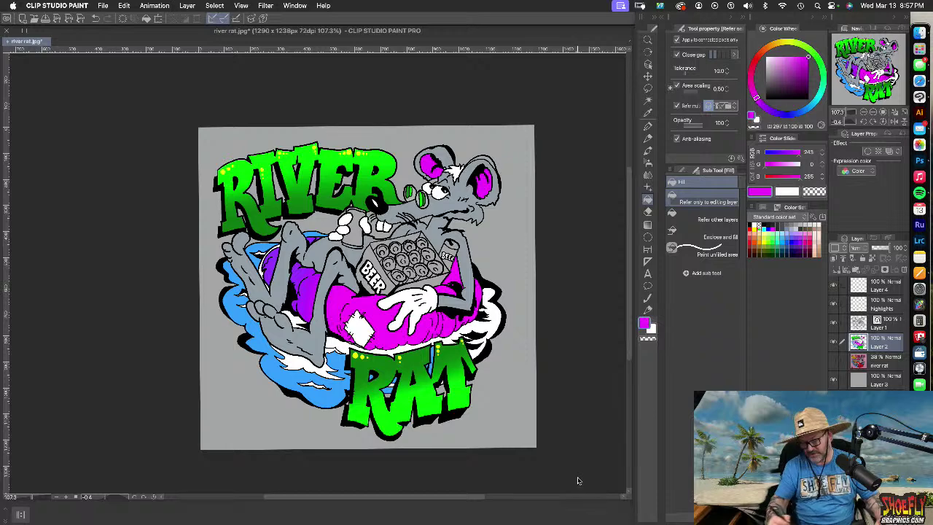
# Darken the purple and refill the insides of both ears with the deeper shade
pyautogui.click(808, 70)
pyautogui.click(430, 169)
pyautogui.press('super+z')
pyautogui.press('super+z')
pyautogui.press('super+z')
pyautogui.click(430, 164)
pyautogui.click(484, 187)
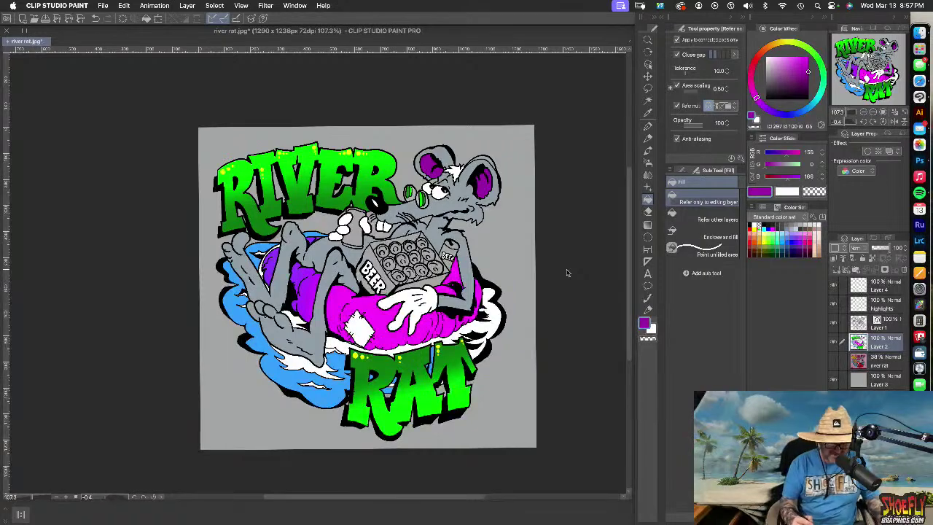
# Rotate the canvas view counterclockwise to about -39 degrees so the rat sits more upright
pyautogui.press('r')
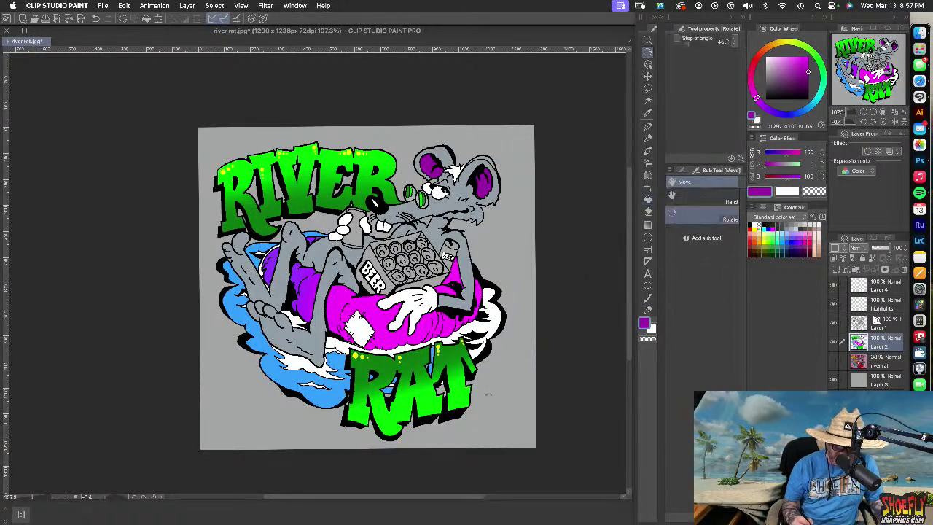
pyautogui.moveTo(514, 264); pyautogui.dragTo(465, 144)
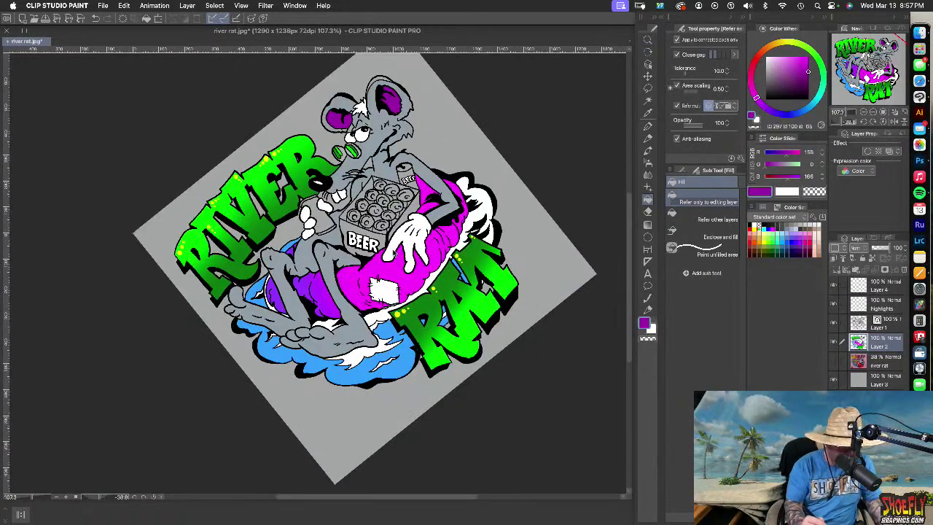
pyautogui.click(648, 310)
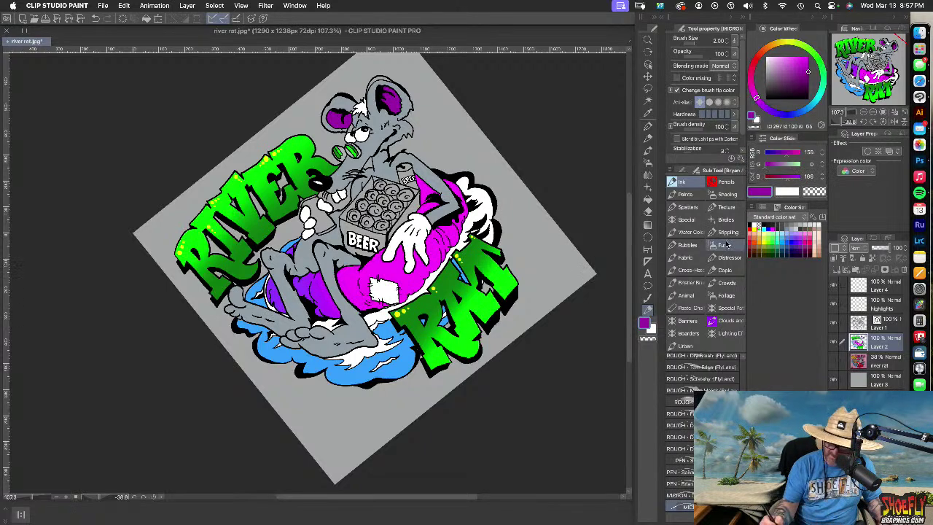
pyautogui.click(648, 199)
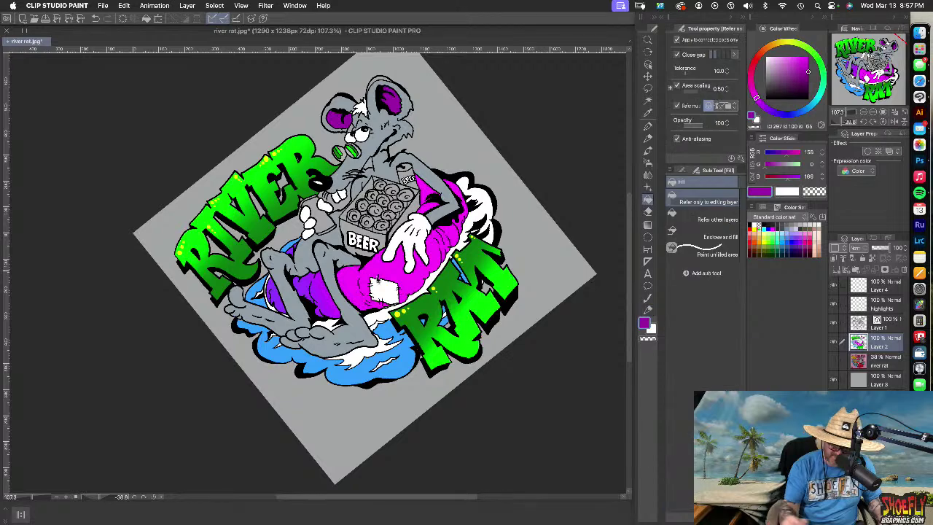
pyautogui.hotkey('ctrl', 't')
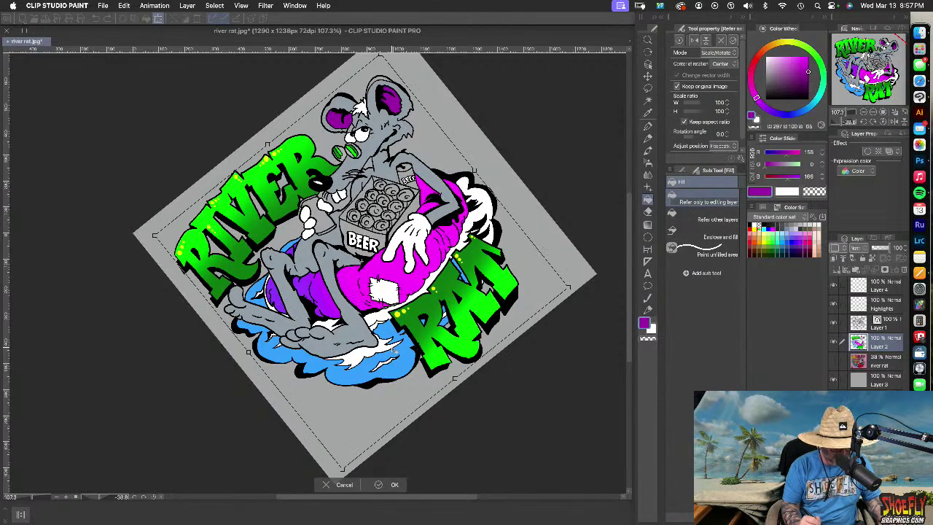
pyautogui.press('Escape')
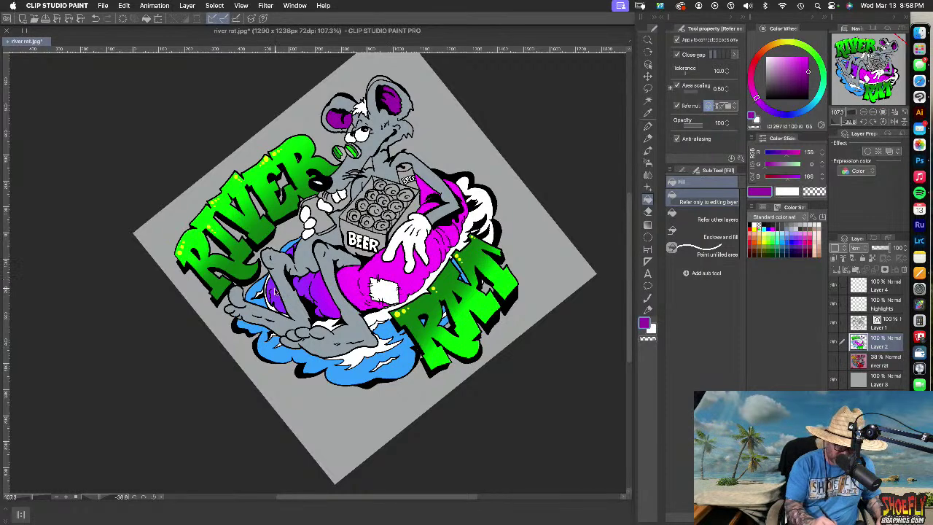
# Sample the violet from the shaded end of the inner tube and fill the can in the rat's raised hand
pyautogui.keyDown('alt'); pyautogui.click(279, 293); pyautogui.keyUp('alt')
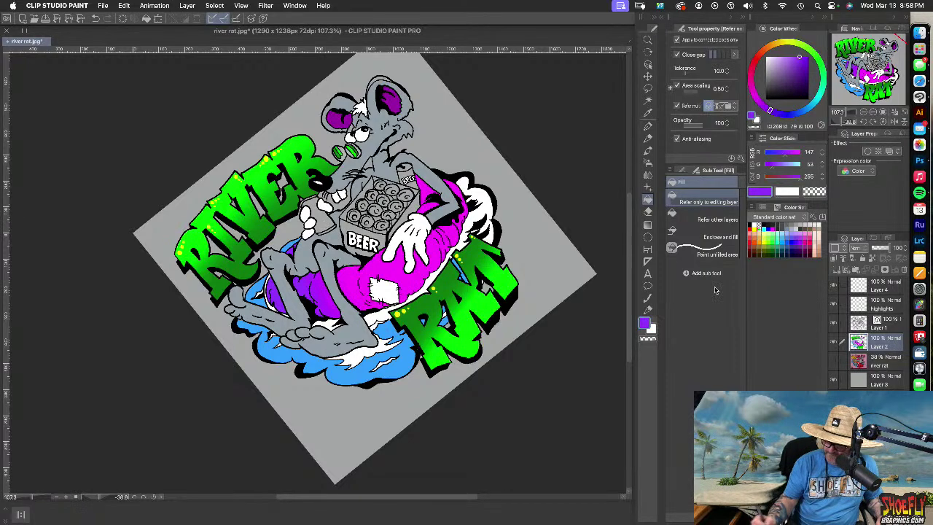
pyautogui.click(311, 214)
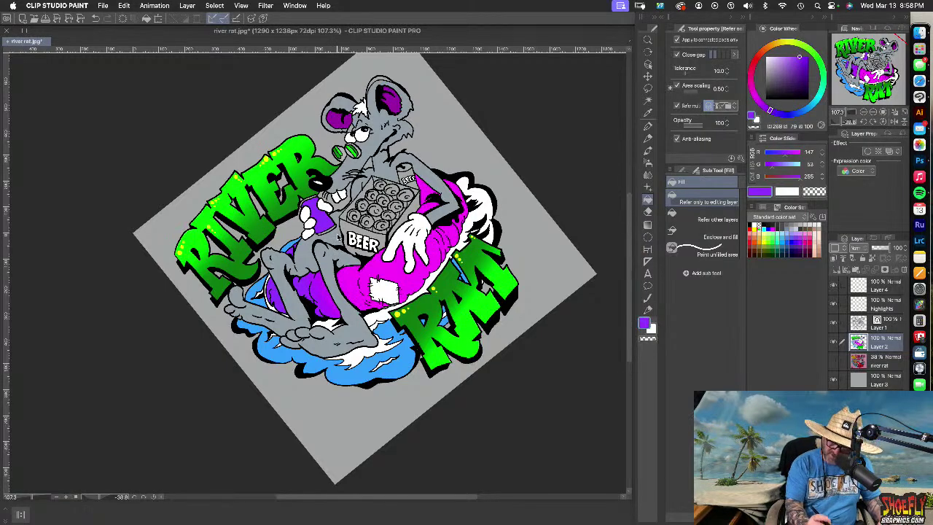
# Fill the top and bottom rims of the purple can with white
pyautogui.scroll(10, 345, 229)
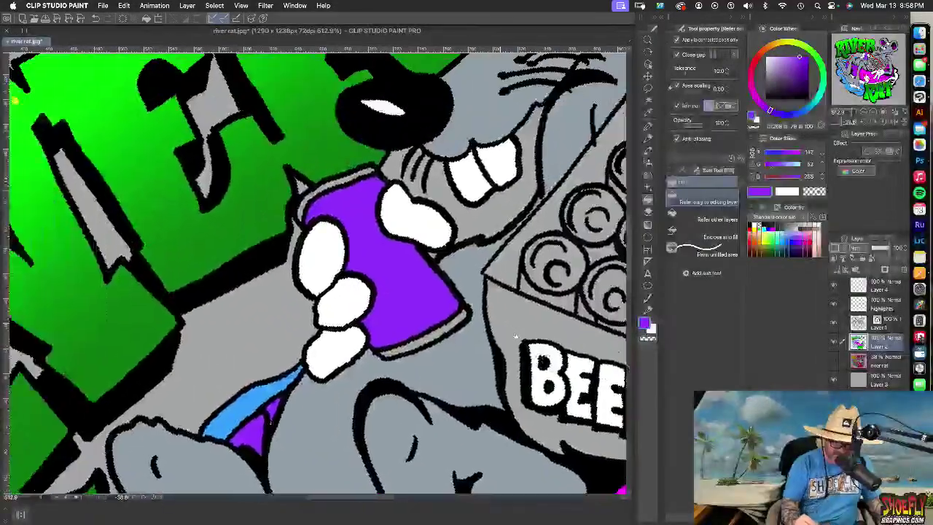
pyautogui.moveTo(516, 336); pyautogui.dragTo(546, 393)
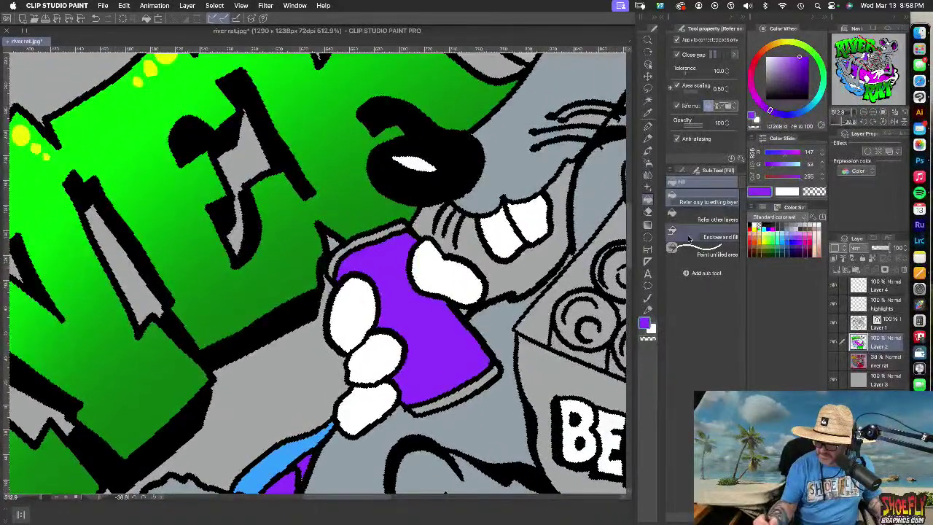
pyautogui.press('x')
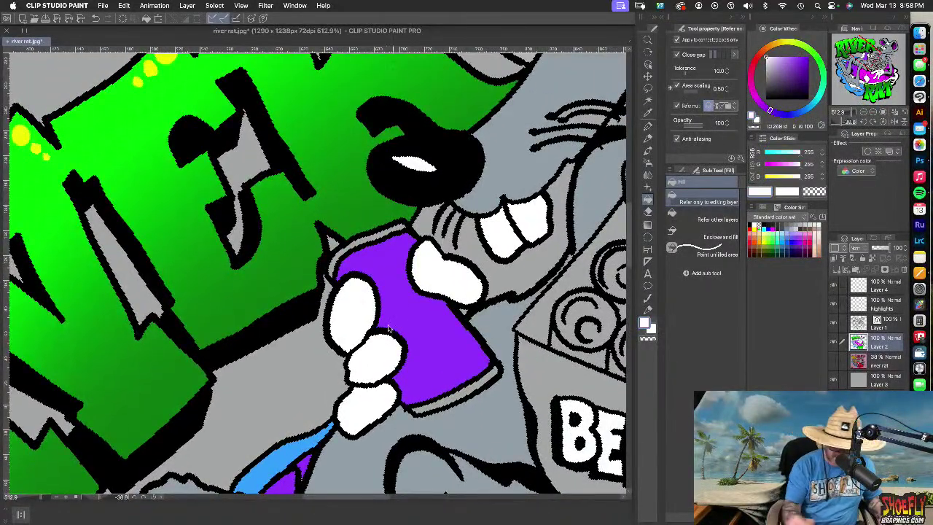
pyautogui.click(467, 393)
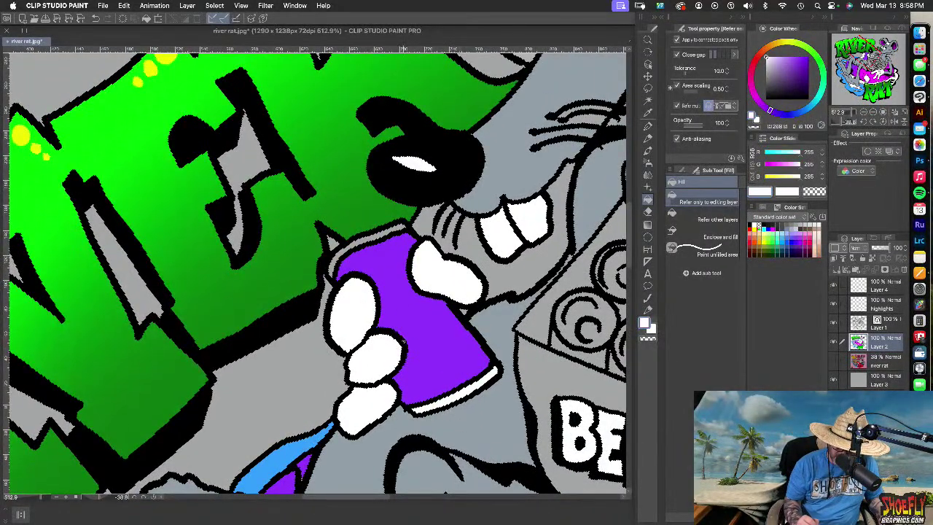
pyautogui.click(368, 237)
# Auto-select both white can rims, shade their ends with a soft gray airbrush (RGB 157), and deselect
pyautogui.press('w')
pyautogui.click(471, 396)
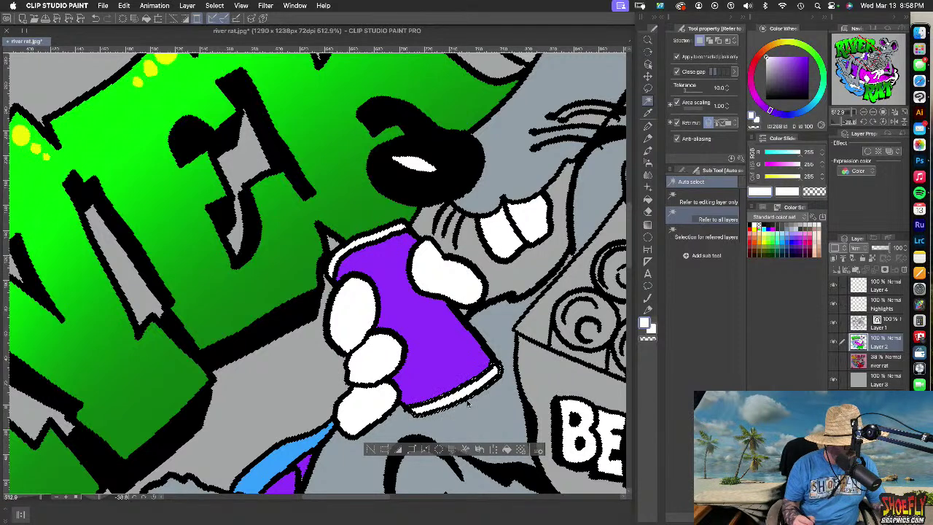
pyautogui.keyDown('shift'); pyautogui.click(370, 241); pyautogui.keyUp('shift')
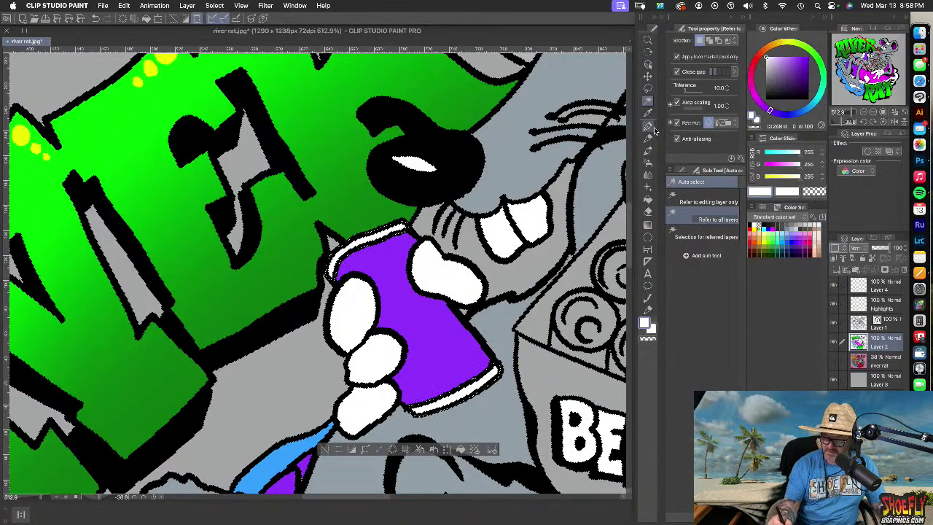
pyautogui.click(655, 164)
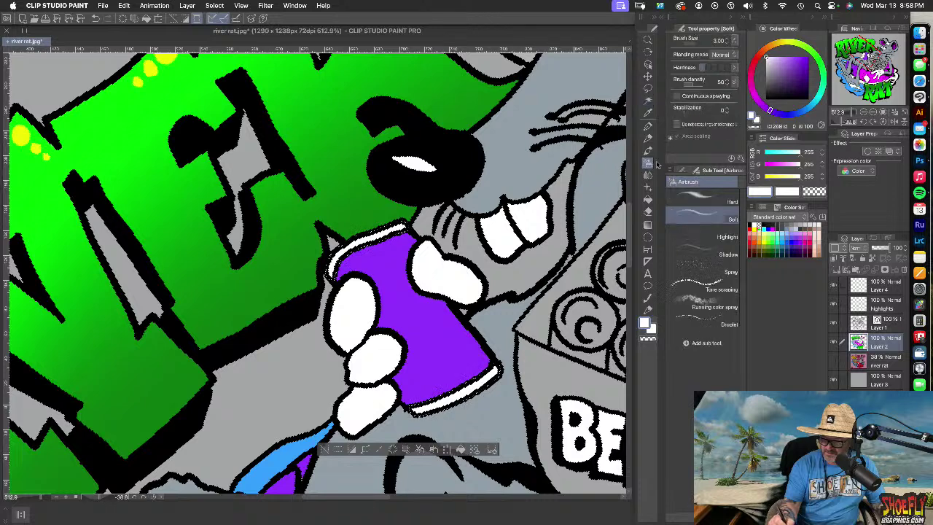
pyautogui.click(766, 73)
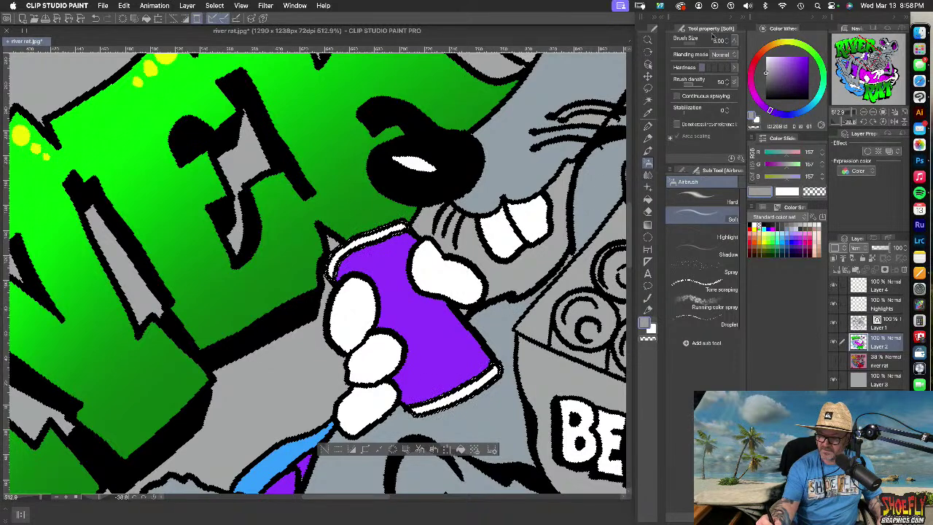
pyautogui.moveTo(695, 43); pyautogui.dragTo(698, 43)
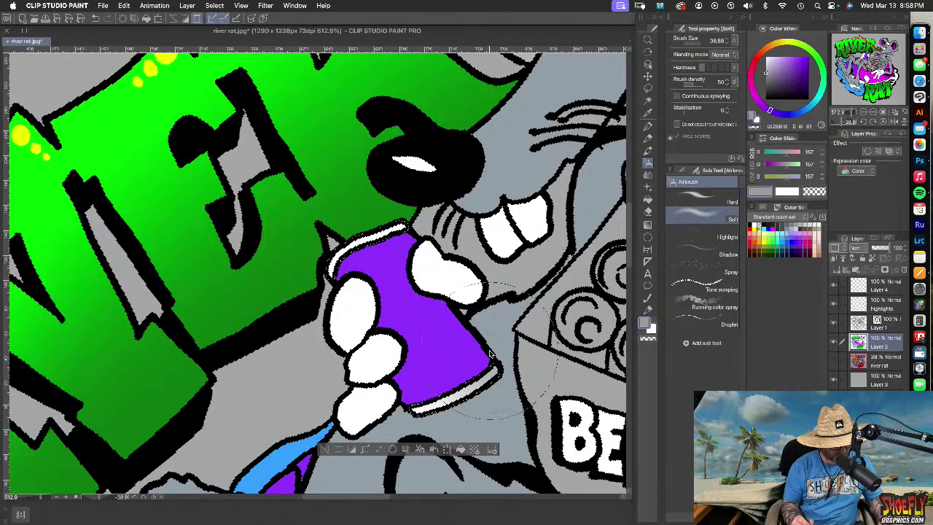
pyautogui.press('[')
pyautogui.press('[')
pyautogui.press('[')
pyautogui.press('[')
pyautogui.press('[')
pyautogui.press('[')
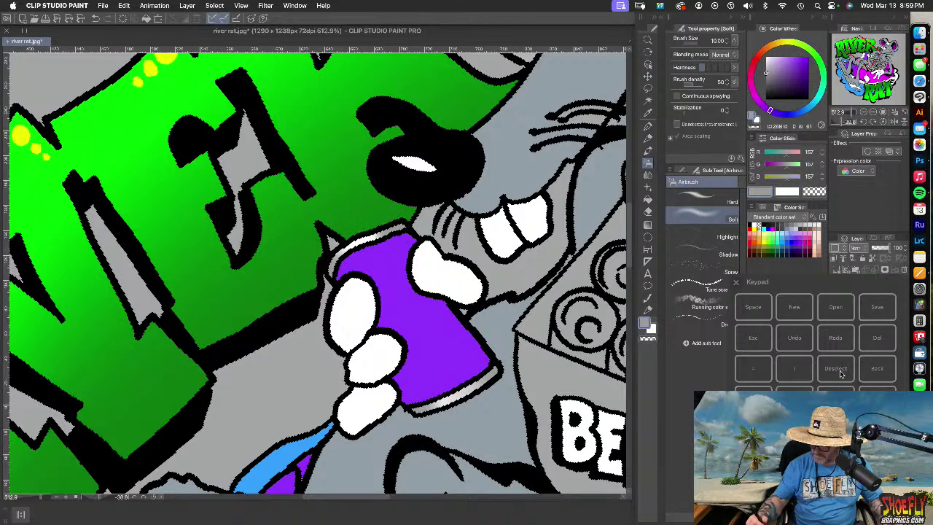
pyautogui.click(736, 282)
# Lasso a lengthwise strip on the purple can, airbrush a soft white highlight inside it, and deselect
pyautogui.click(650, 88)
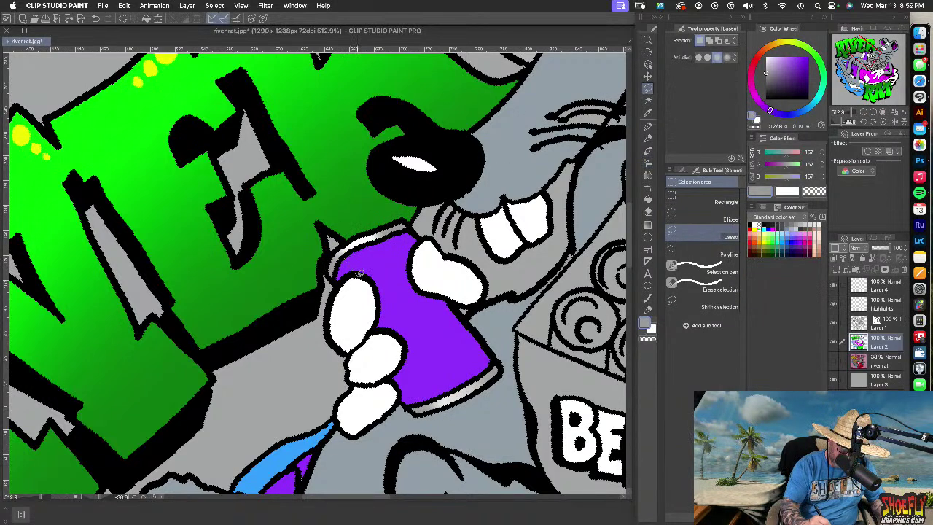
pyautogui.moveTo(367, 277); pyautogui.dragTo(366, 276)
pyautogui.press('super+z')
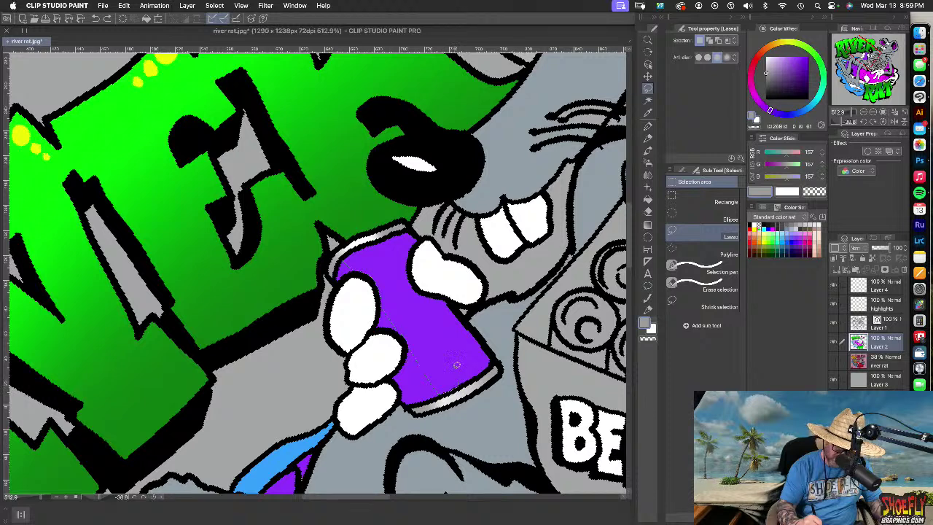
pyautogui.moveTo(369, 242); pyautogui.dragTo(345, 246)
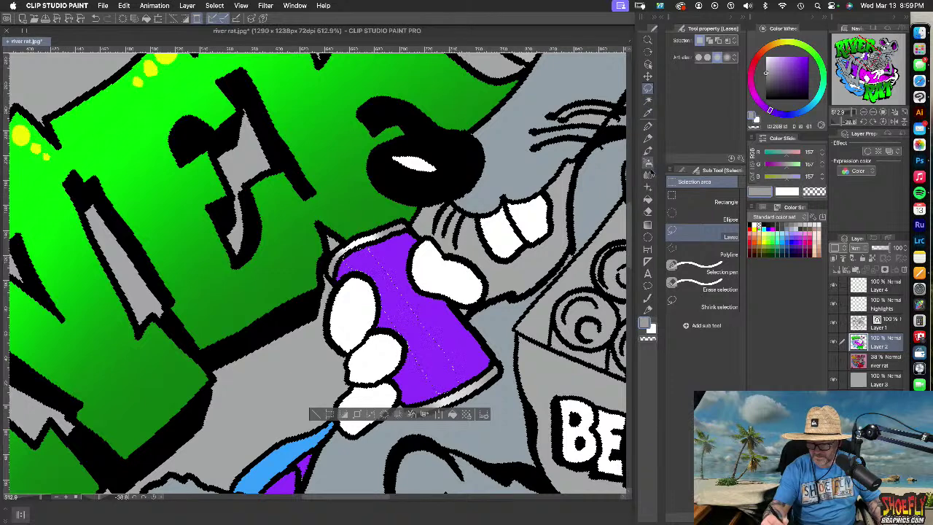
pyautogui.click(649, 161)
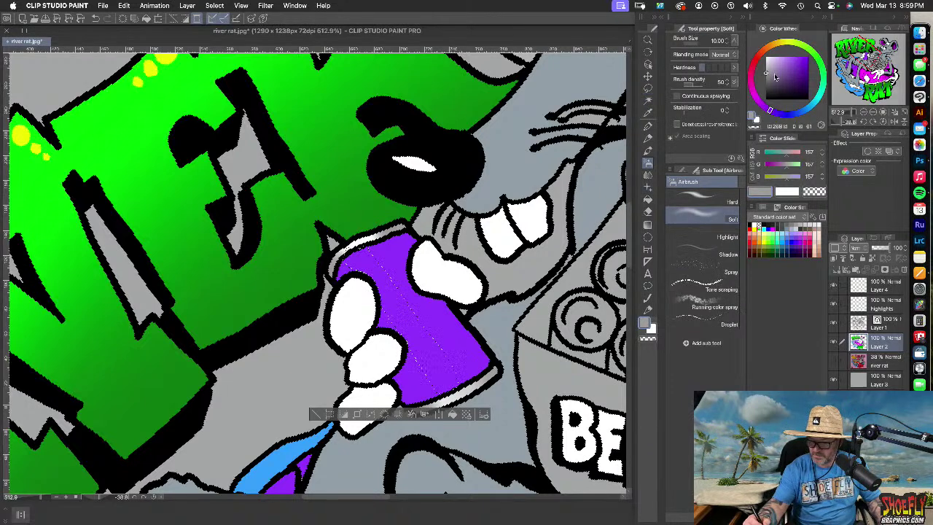
pyautogui.moveTo(775, 77); pyautogui.dragTo(732, 16)
pyautogui.moveTo(365, 252); pyautogui.dragTo(454, 387)
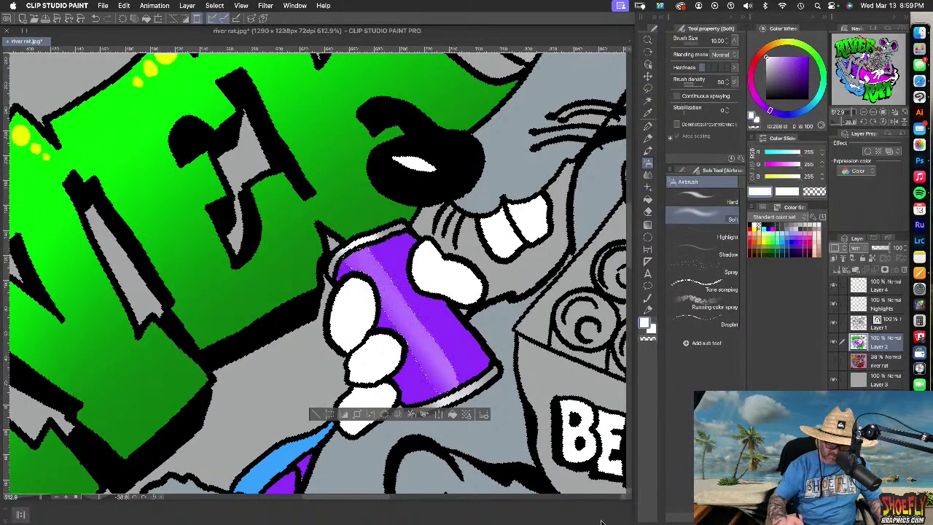
pyautogui.press('super+z')
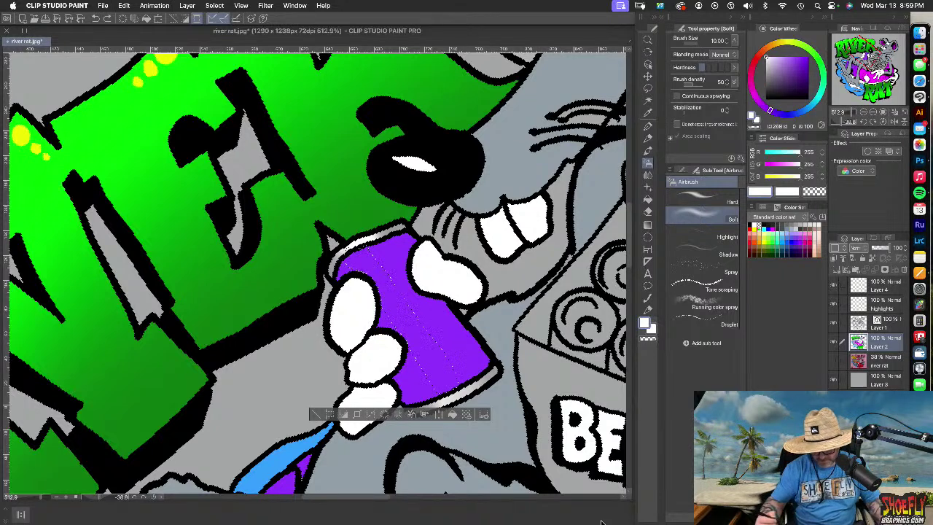
pyautogui.press('super+y')
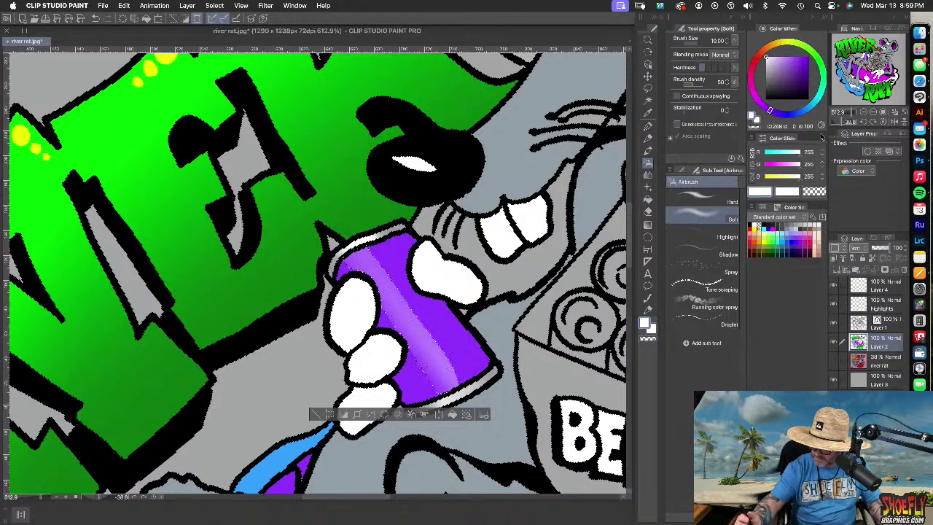
pyautogui.press('F12')
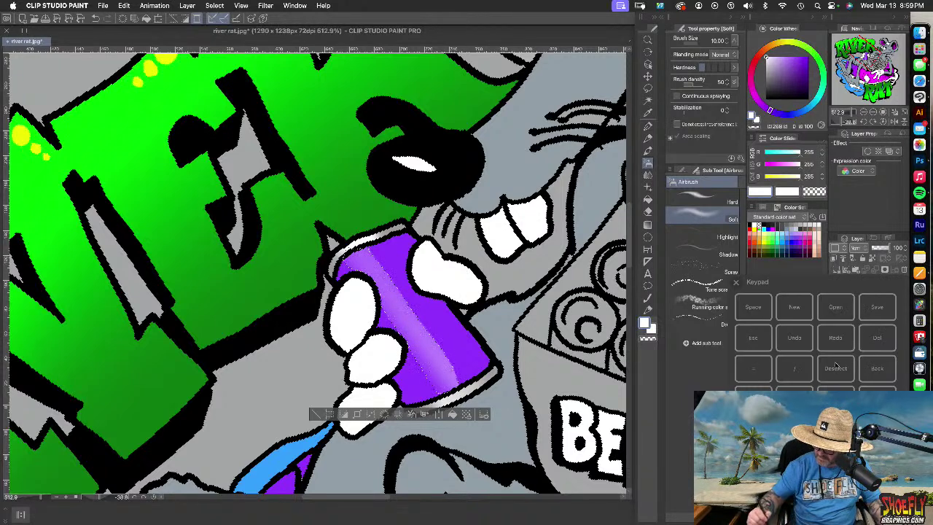
pyautogui.click(735, 281)
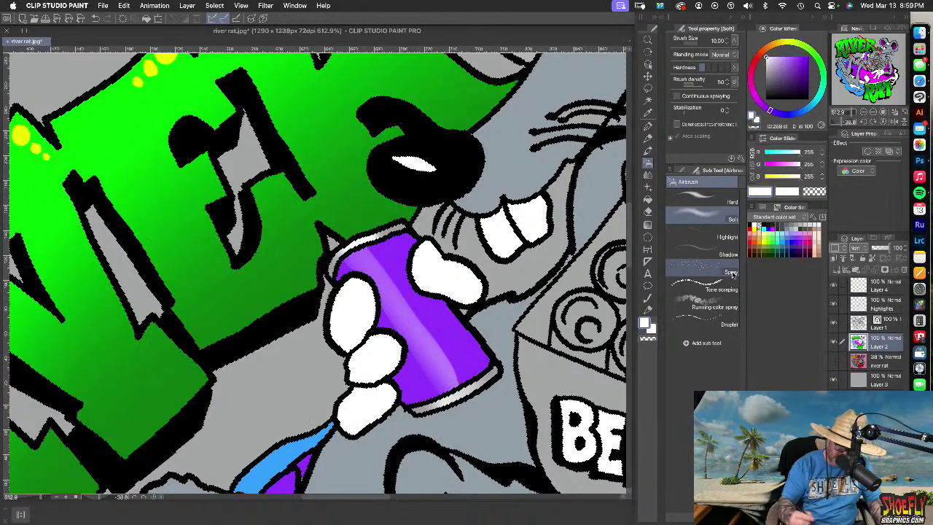
# Hand-letter 2024 in gray (RGB 122) across the lower part of the purple can with an ink brush
pyautogui.press('[')
pyautogui.press('[')
pyautogui.press('[')
pyautogui.press('[')
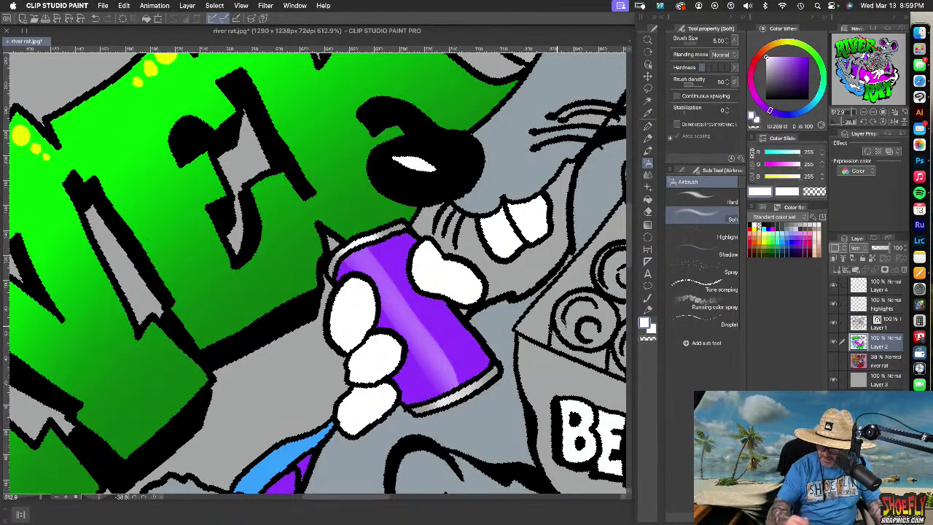
pyautogui.click(648, 309)
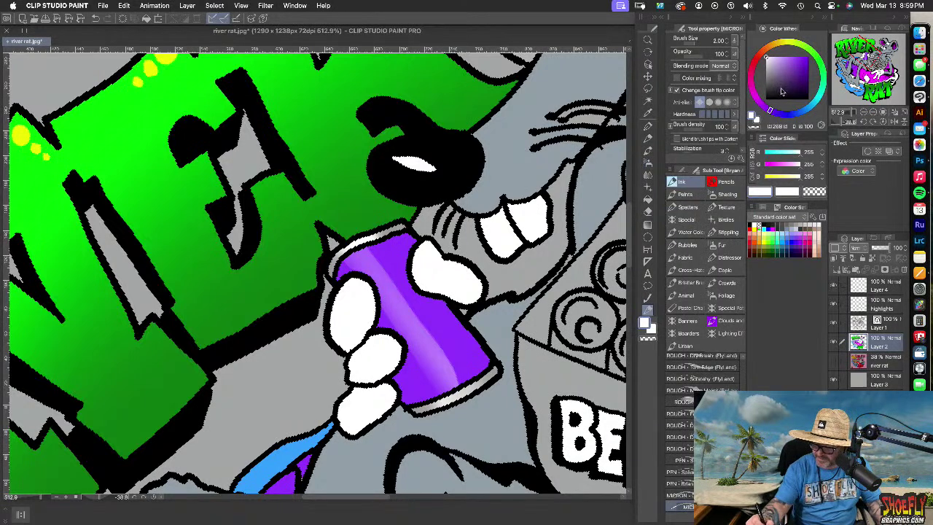
pyautogui.moveTo(781, 92); pyautogui.dragTo(756, 116)
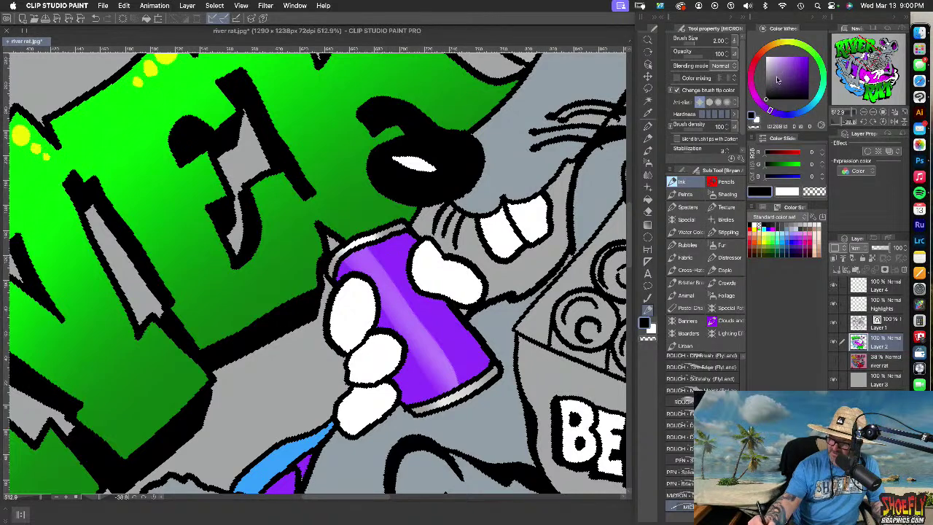
pyautogui.moveTo(774, 77); pyautogui.dragTo(754, 78)
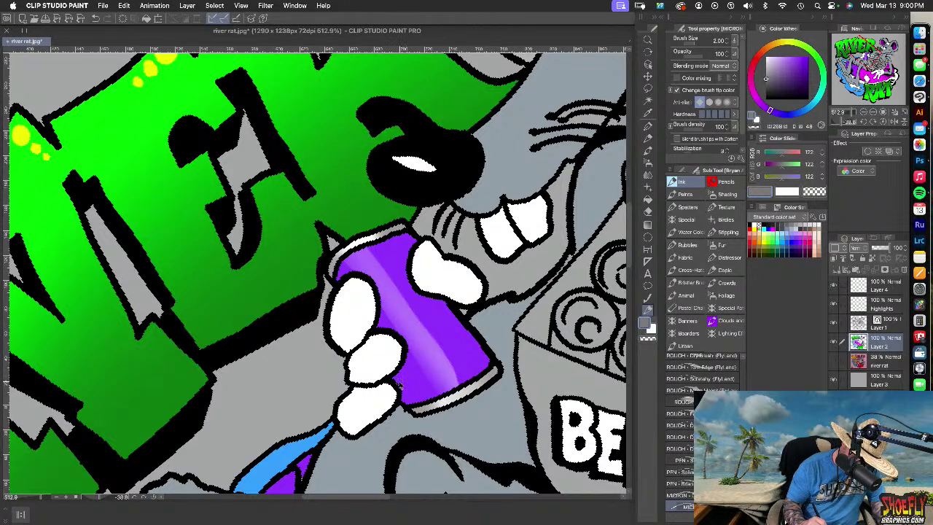
pyautogui.moveTo(400, 379)
pyautogui.mouseDown()
pyautogui.moveTo(418, 366)
pyautogui.moveTo(420, 385)
pyautogui.moveTo(406, 396)
pyautogui.moveTo(434, 390)
pyautogui.moveTo(432, 356)
pyautogui.moveTo(463, 365)
pyautogui.moveTo(461, 377)
pyautogui.mouseUp()
pyautogui.moveTo(458, 334); pyautogui.dragTo(486, 358)
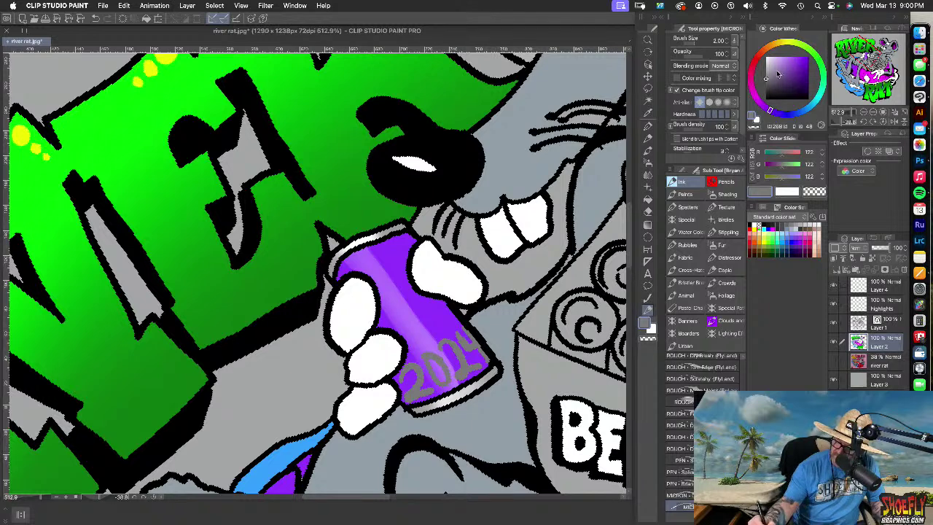
# Outline the gray 2024 numerals in off-white (RGB 250) at brush size 0.70 and add black line accents
pyautogui.moveTo(778, 72); pyautogui.dragTo(763, 70)
pyautogui.click(773, 62)
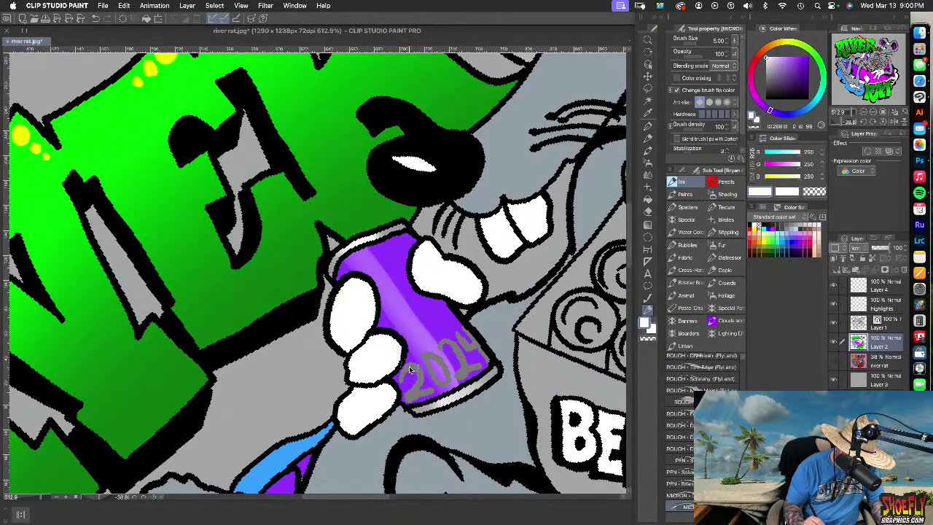
pyautogui.press('[')
pyautogui.press('[')
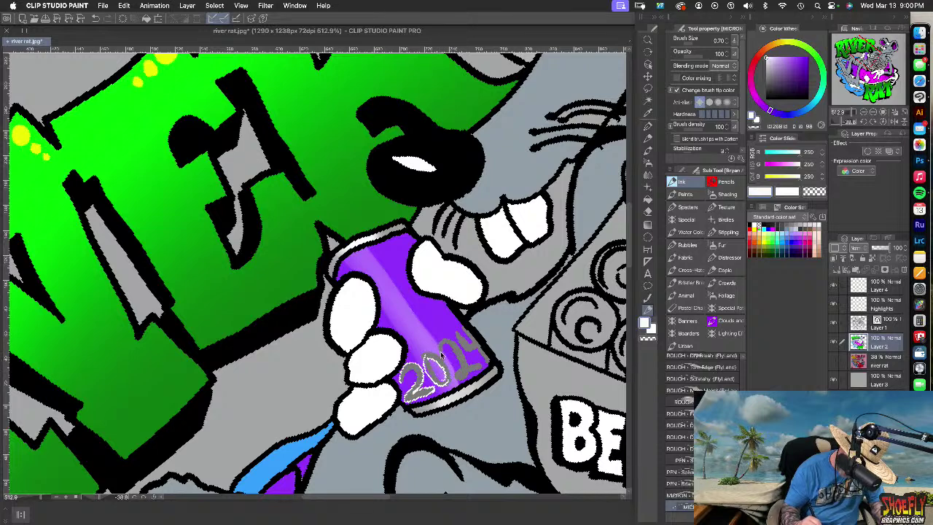
pyautogui.moveTo(445, 340)
pyautogui.mouseDown()
pyautogui.moveTo(463, 369)
pyautogui.moveTo(476, 366)
pyautogui.mouseUp()
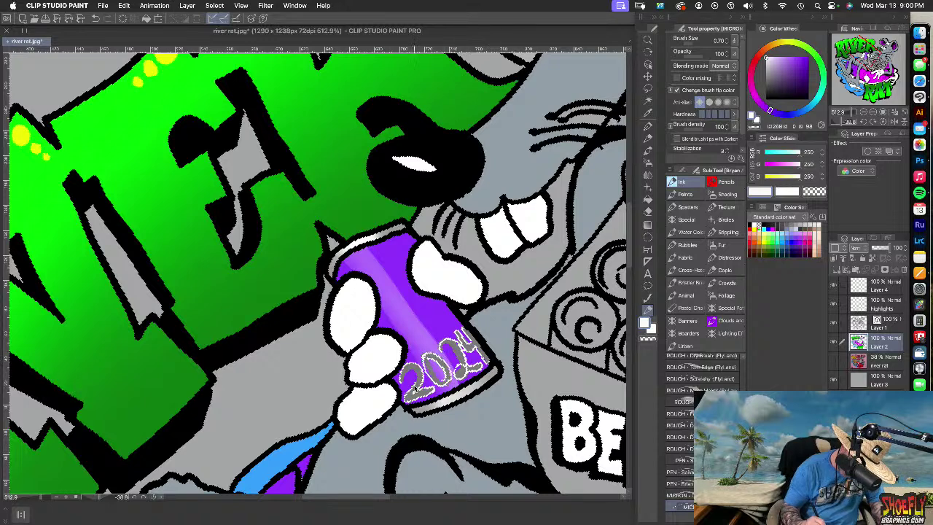
pyautogui.moveTo(404, 370); pyautogui.dragTo(412, 389)
pyautogui.moveTo(430, 358); pyautogui.dragTo(442, 379)
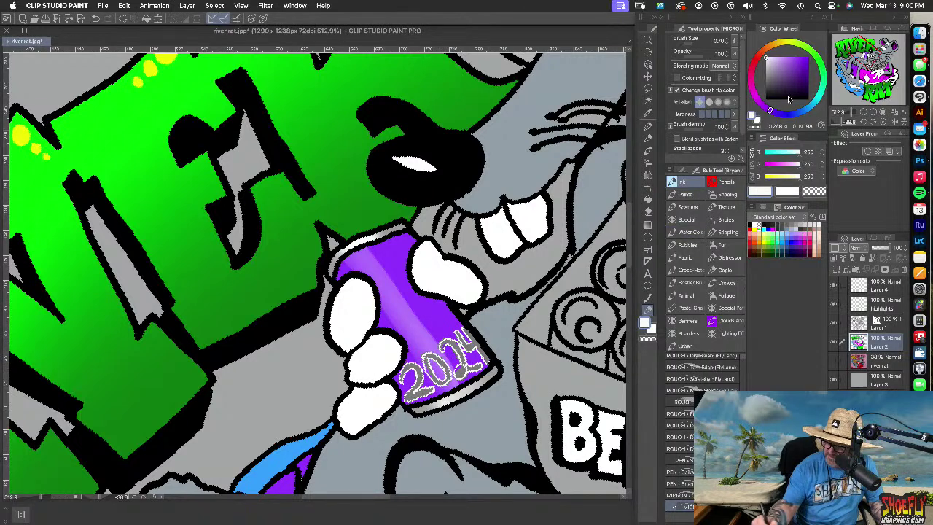
pyautogui.moveTo(788, 97); pyautogui.dragTo(767, 99)
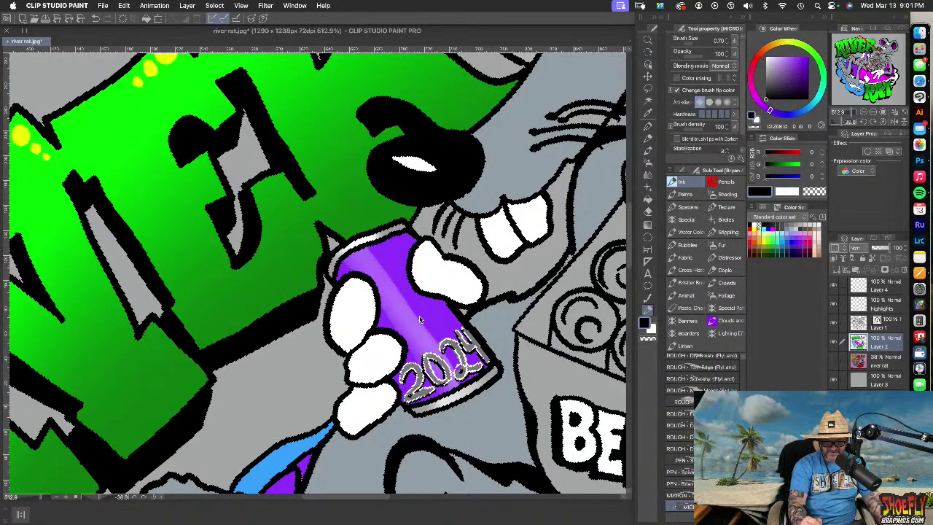
# Undo all the 2024 lettering strokes on the purple can
pyautogui.scroll(-6, 397, 308)
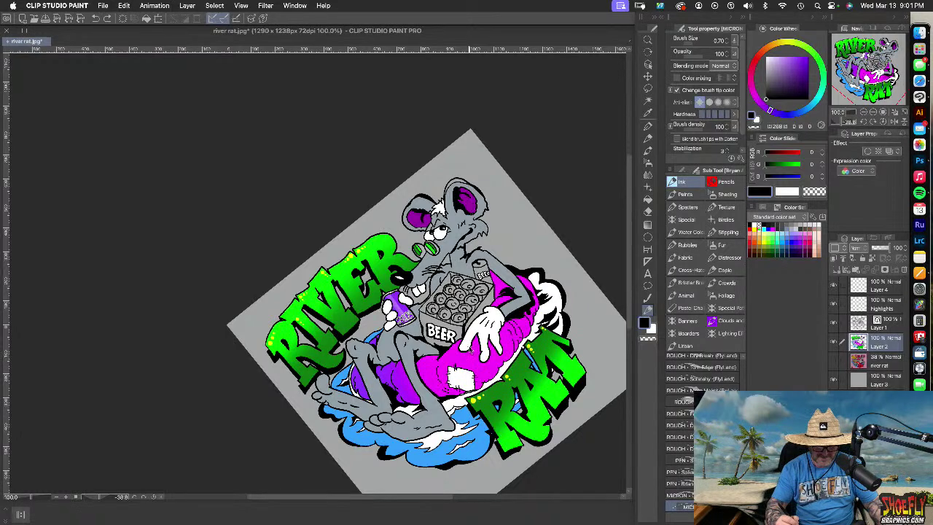
pyautogui.press('super+z')
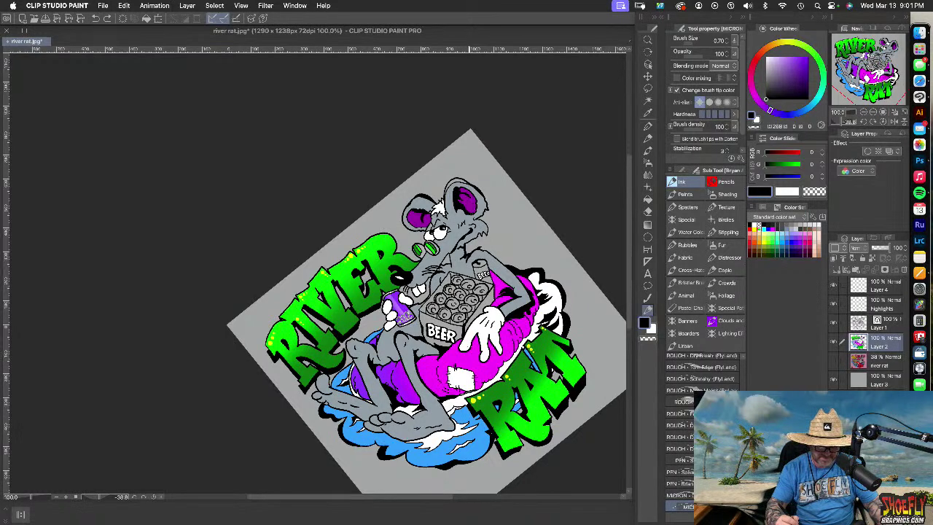
pyautogui.press('super+z')
pyautogui.press('super+z')
pyautogui.press('super+z')
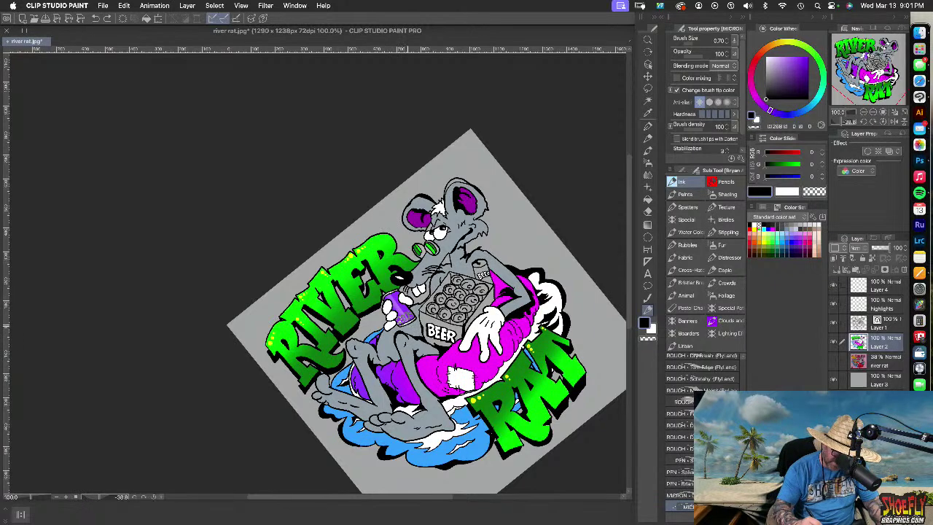
pyautogui.press('super+z')
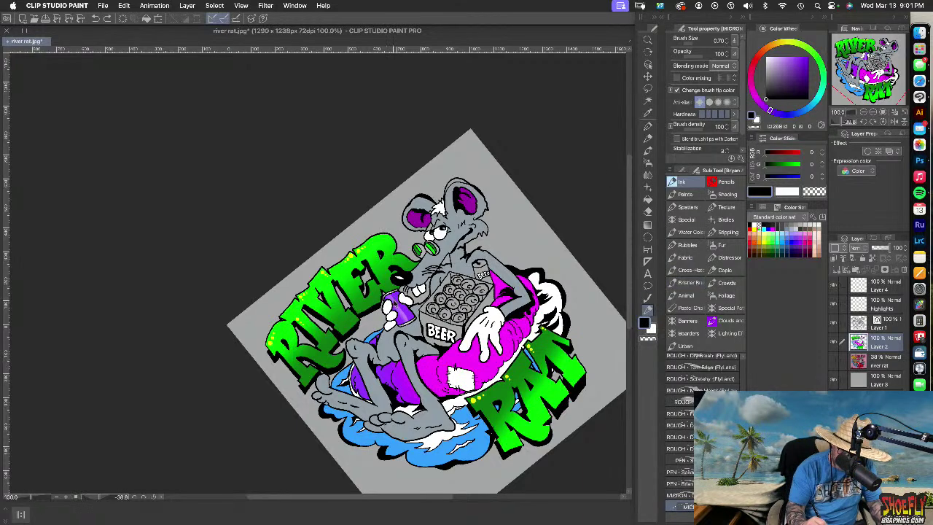
# On Layer 4, hand-letter 2024 in black along the purple can with the ink brush at size 2.00
pyautogui.scroll(6, 395, 307)
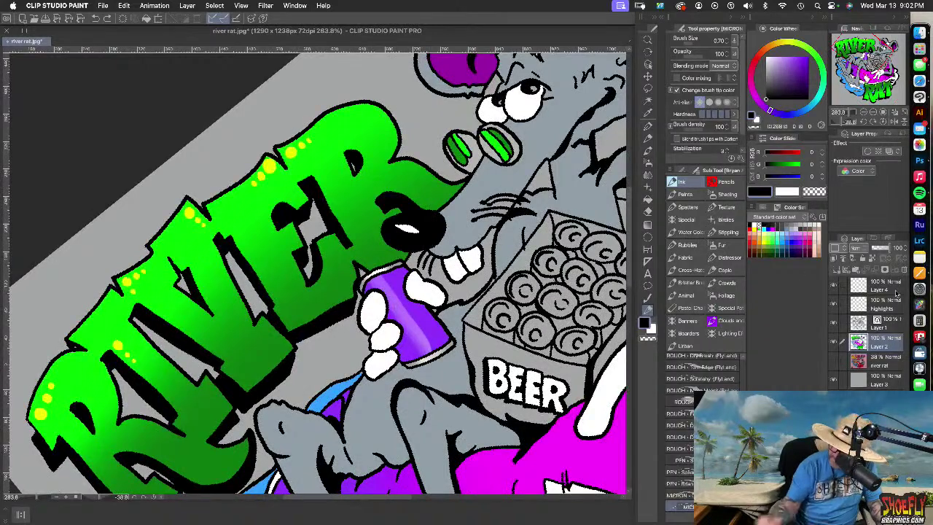
pyautogui.click(882, 288)
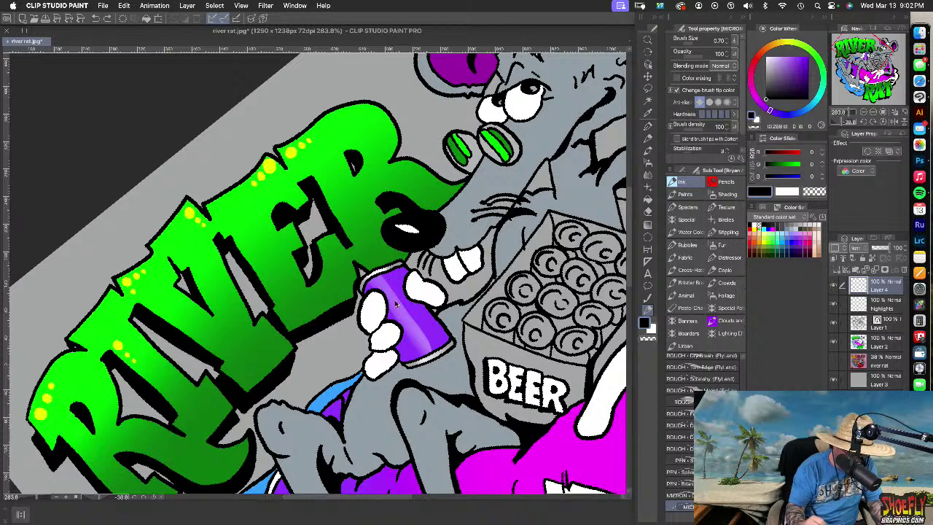
pyautogui.press('[')
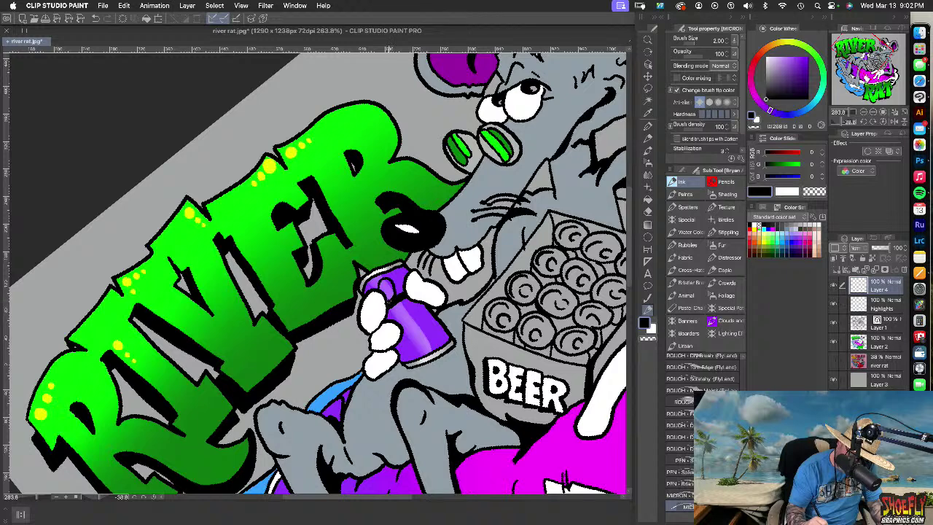
pyautogui.moveTo(374, 289)
pyautogui.mouseDown()
pyautogui.moveTo(389, 277)
pyautogui.moveTo(387, 301)
pyautogui.moveTo(396, 319)
pyautogui.moveTo(410, 318)
pyautogui.moveTo(401, 305)
pyautogui.mouseUp()
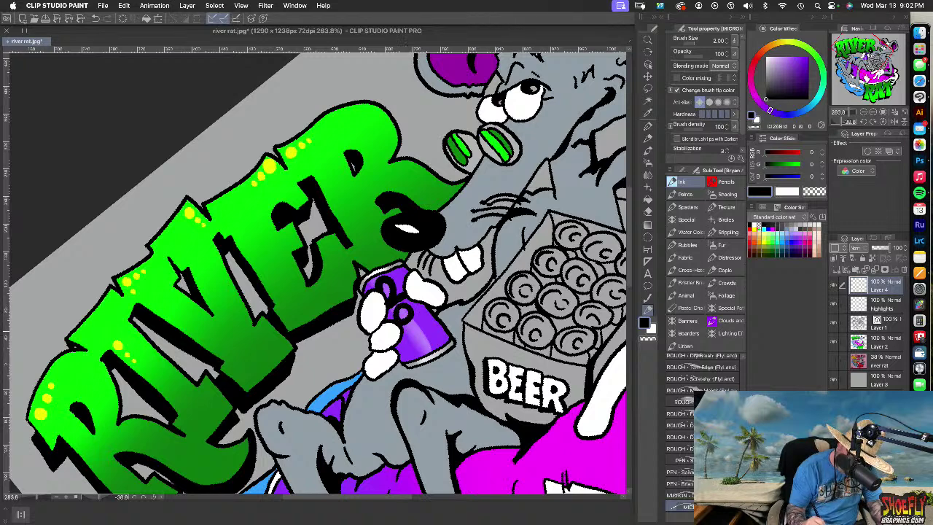
pyautogui.moveTo(413, 334)
pyautogui.mouseDown()
pyautogui.moveTo(415, 344)
pyautogui.moveTo(430, 331)
pyautogui.mouseUp()
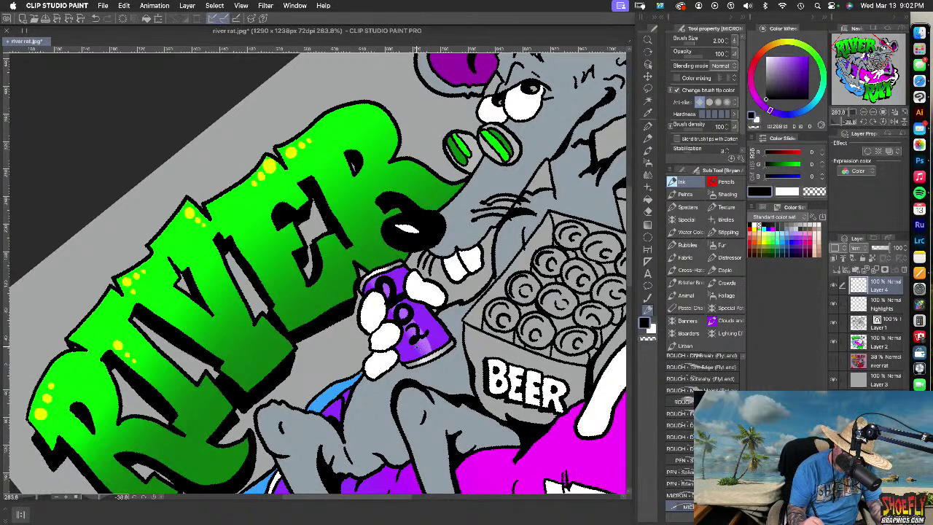
pyautogui.moveTo(418, 350)
pyautogui.mouseDown()
pyautogui.moveTo(432, 350)
pyautogui.moveTo(414, 348)
pyautogui.mouseUp()
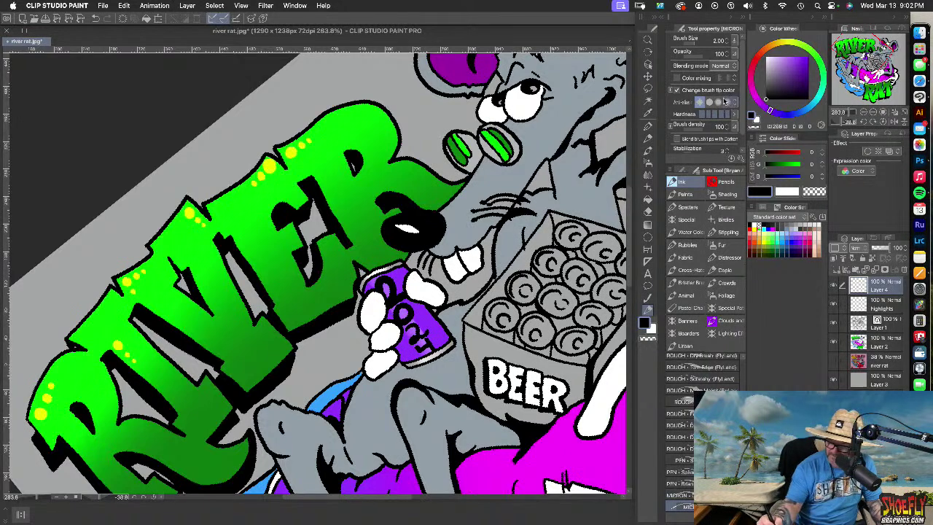
# Erase the first 2 and 0 of the black lettering on the can and redraw them with the ink brush
pyautogui.click(648, 211)
pyautogui.moveTo(394, 288)
pyautogui.mouseDown()
pyautogui.moveTo(398, 306)
pyautogui.moveTo(405, 298)
pyautogui.moveTo(396, 319)
pyautogui.moveTo(410, 321)
pyautogui.mouseUp()
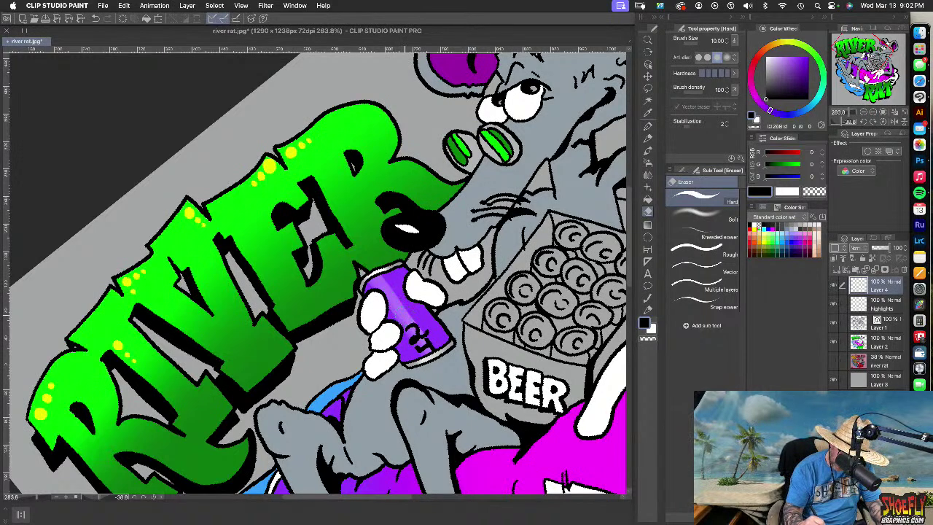
pyautogui.click(648, 310)
pyautogui.moveTo(405, 322)
pyautogui.mouseDown()
pyautogui.moveTo(404, 302)
pyautogui.moveTo(394, 307)
pyautogui.moveTo(399, 324)
pyautogui.moveTo(412, 306)
pyautogui.mouseUp()
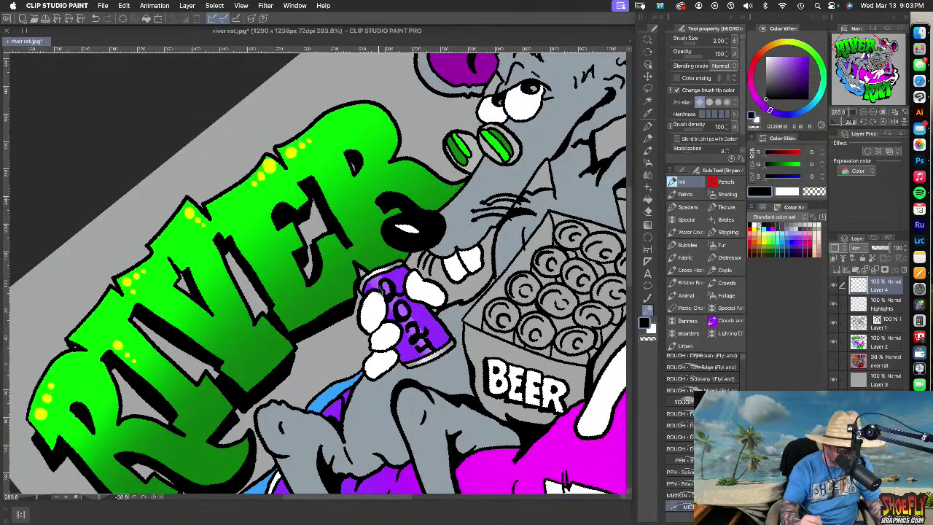
# Undo all the black 2024 lettering strokes on the purple can
pyautogui.press('super+alt+0')
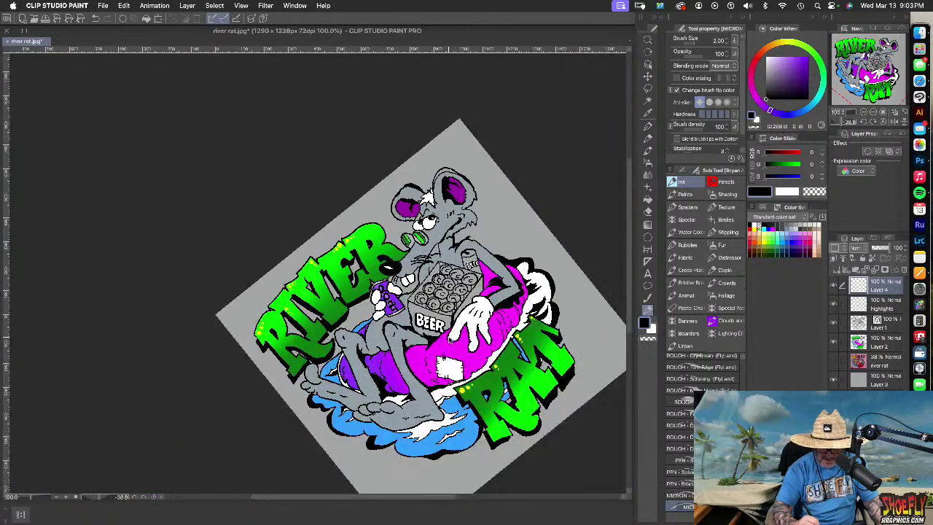
pyautogui.hotkey('shift', 'space')
pyautogui.moveTo(459, 332)
pyautogui.mouseDown()
pyautogui.moveTo(502, 374)
pyautogui.moveTo(445, 440)
pyautogui.moveTo(464, 349)
pyautogui.mouseUp()
pyautogui.press('space')
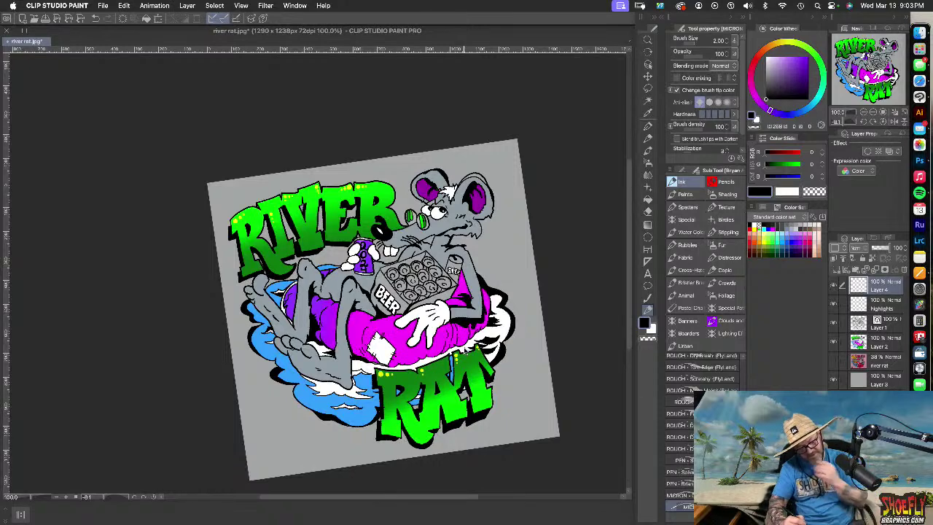
pyautogui.press('super+z')
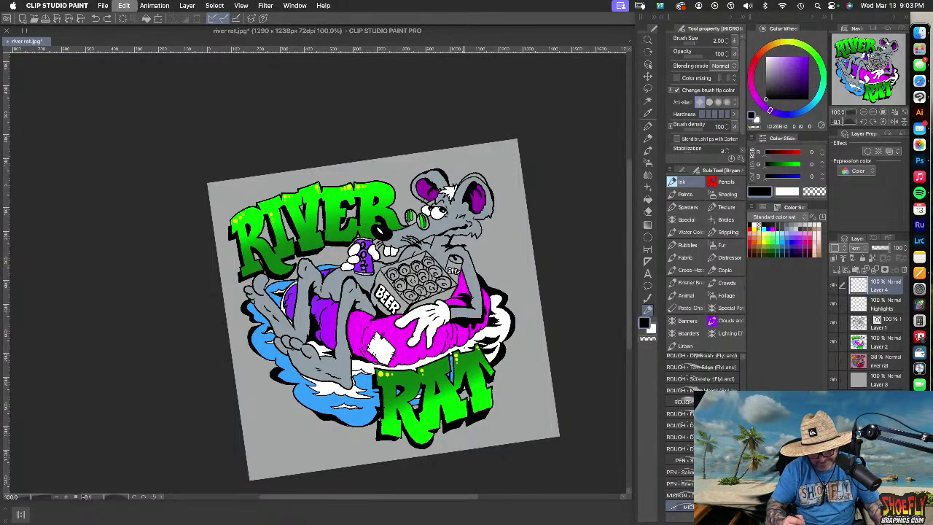
pyautogui.press('super+z')
pyautogui.press('super+z')
pyautogui.press('super+z')
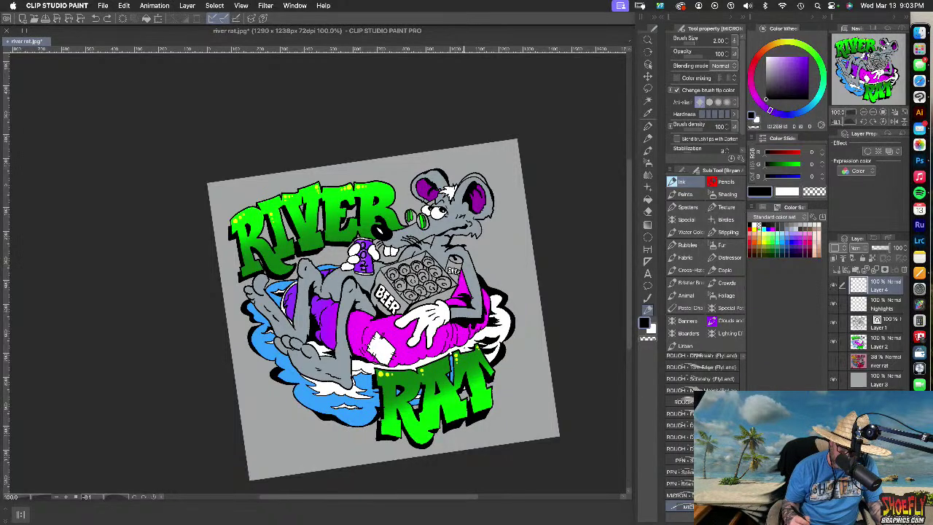
pyautogui.press('super+z')
pyautogui.press('super+z')
pyautogui.press('super+z')
pyautogui.press('super+z')
pyautogui.press('super+z')
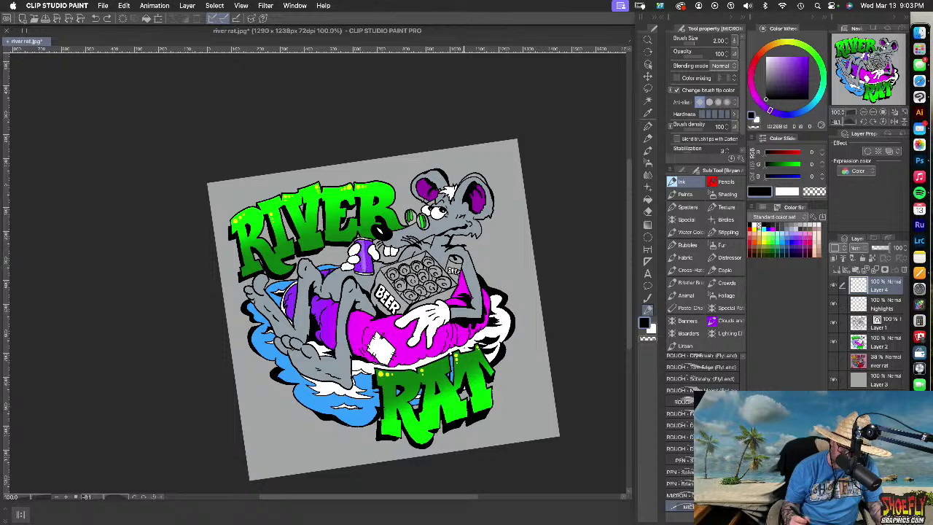
# Hand-letter 20 in black down the purple can on Layer 4 with the ink brush at size 2.00
pyautogui.hotkey('shift', 'space')
pyautogui.moveTo(514, 411); pyautogui.dragTo(535, 345)
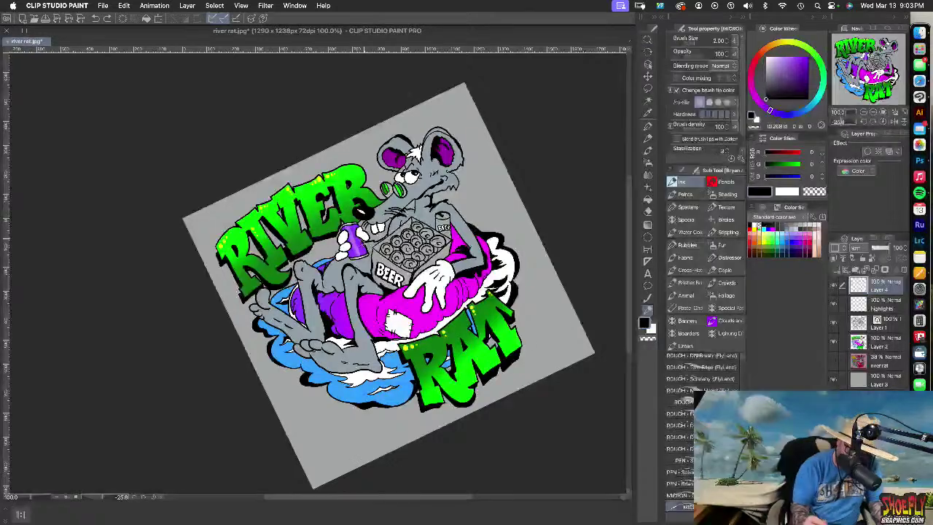
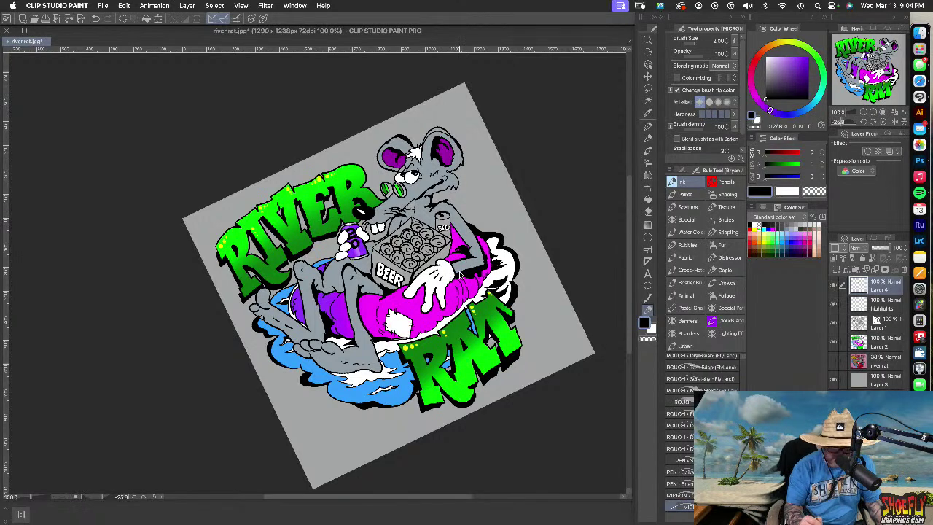
pyautogui.scroll(3, 461, 274)
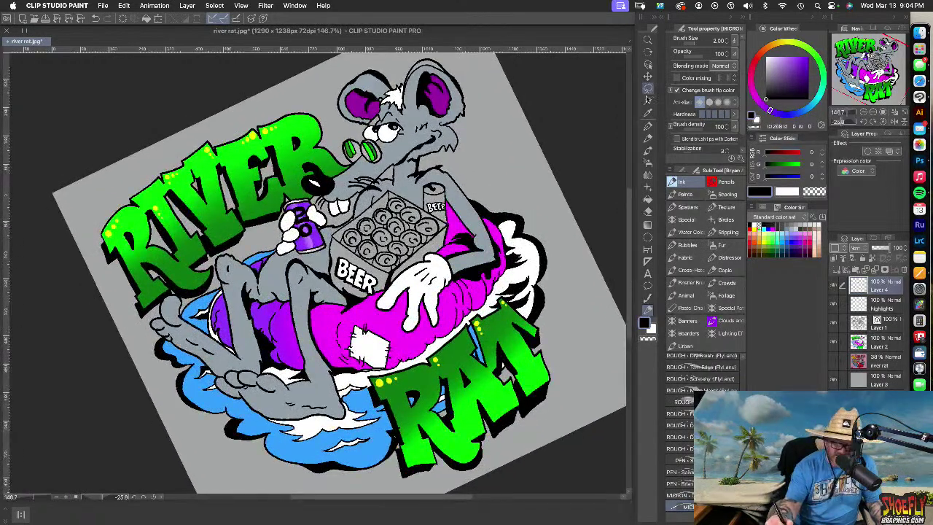
# Copy and paste the lassoed 2, move the copy below the 0, deselect, and letter a black 4 to complete 2024
pyautogui.click(647, 88)
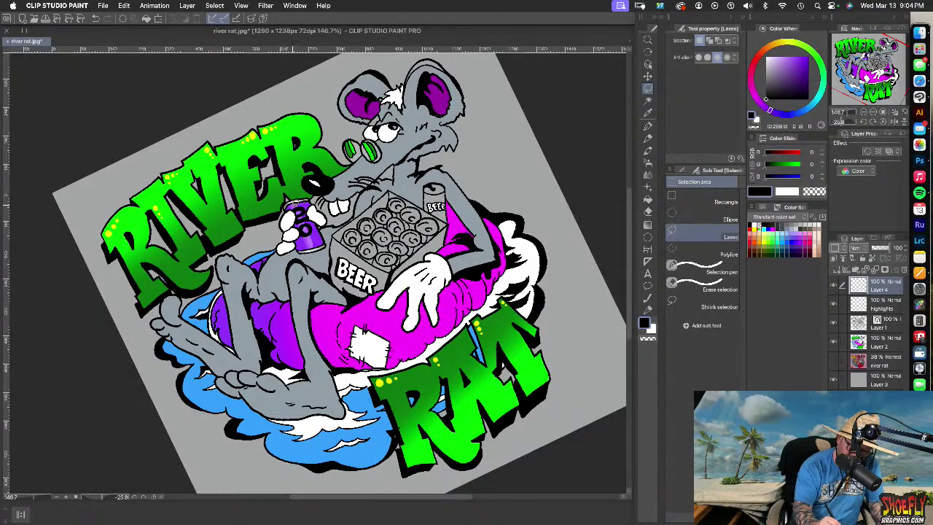
pyautogui.moveTo(313, 222); pyautogui.dragTo(296, 206)
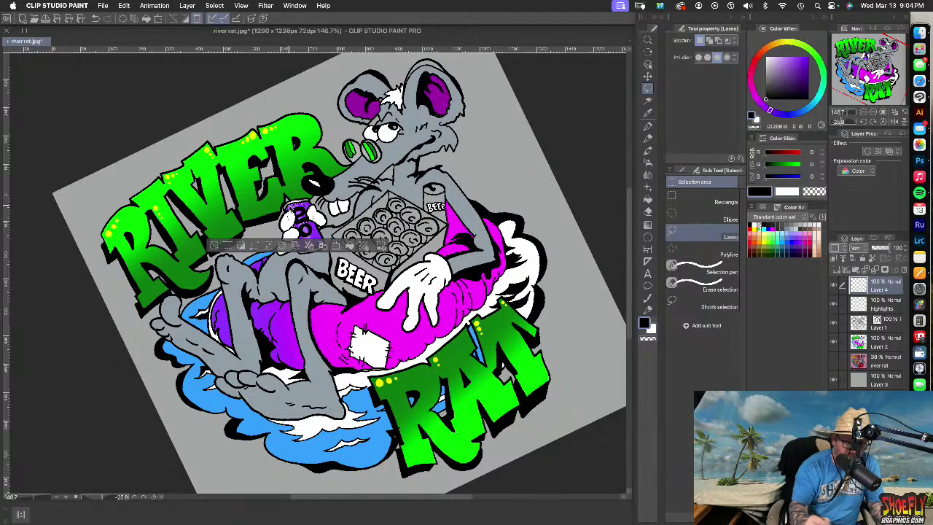
pyautogui.click(125, 6)
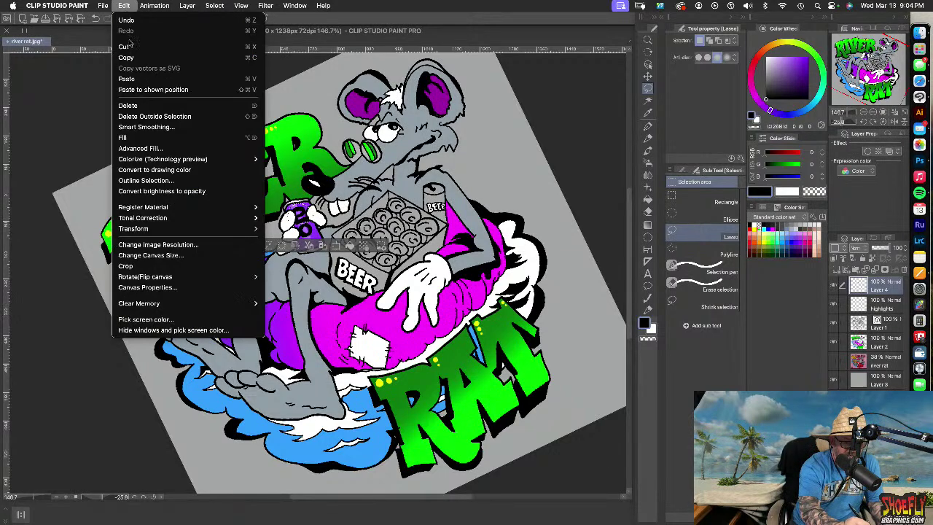
pyautogui.click(128, 79)
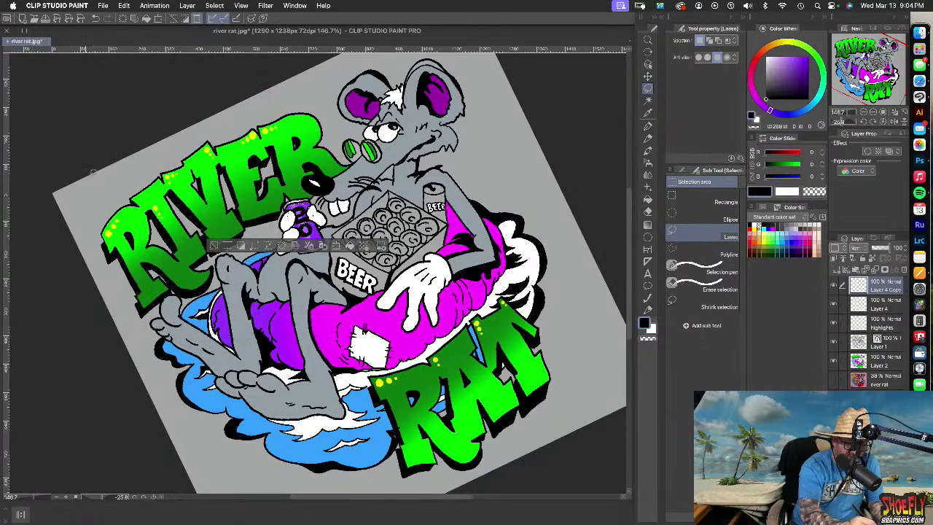
pyautogui.click(647, 75)
pyautogui.moveTo(310, 222); pyautogui.dragTo(318, 253)
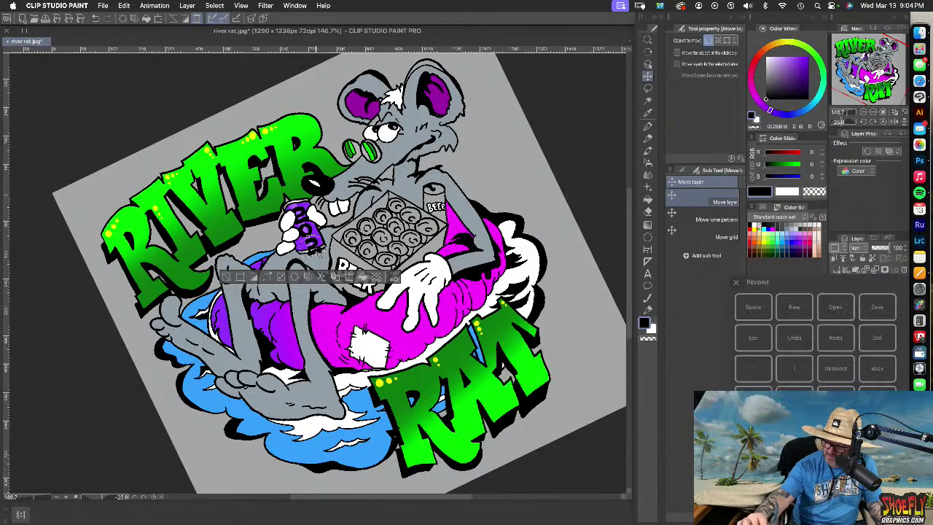
pyautogui.click(836, 368)
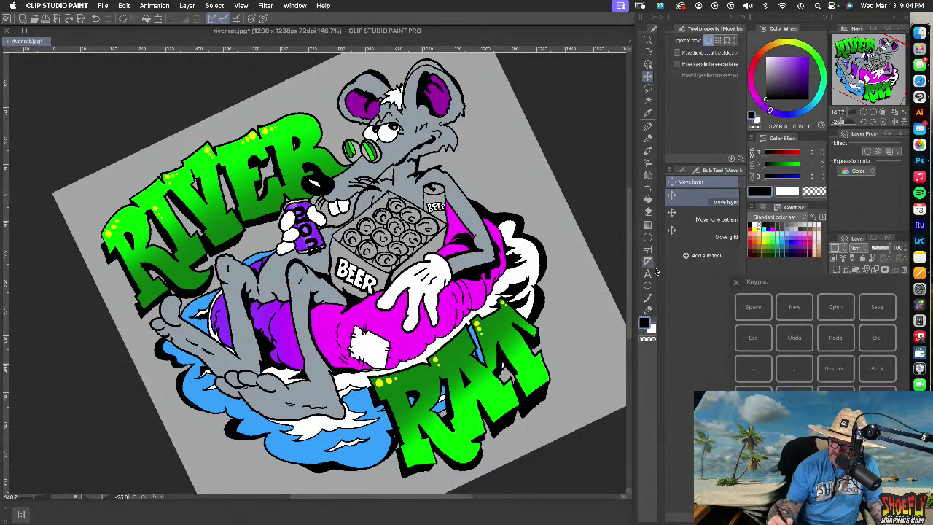
pyautogui.click(647, 309)
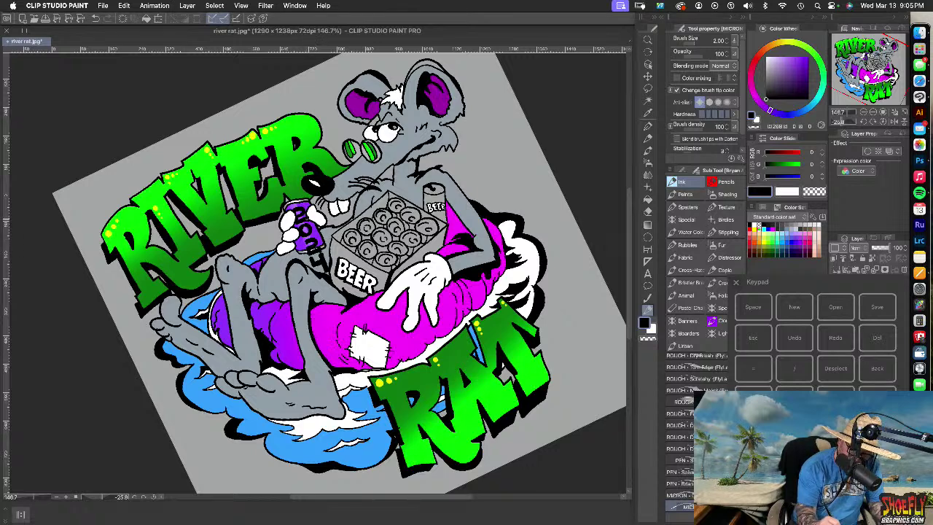
# Try to lasso the can's lettering, scale it down to 54 percent, and move it over
pyautogui.click(647, 88)
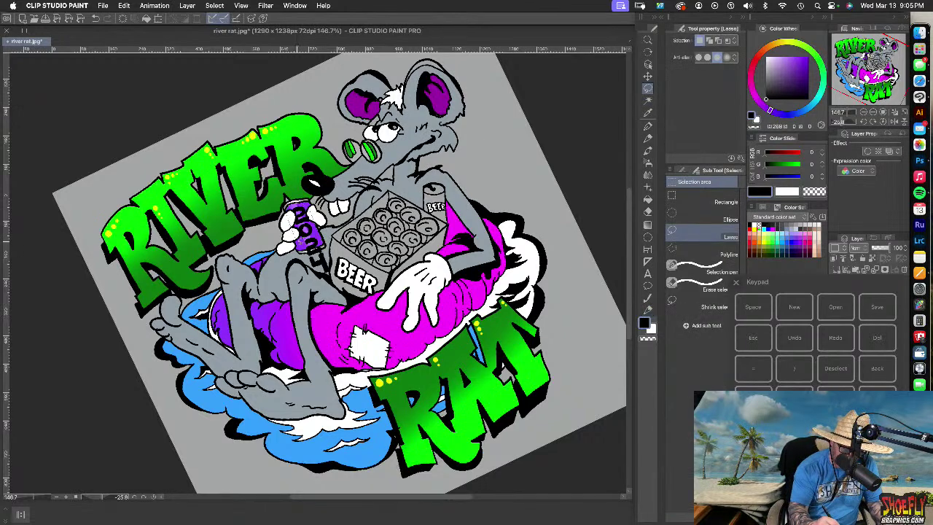
pyautogui.moveTo(304, 183); pyautogui.dragTo(304, 184)
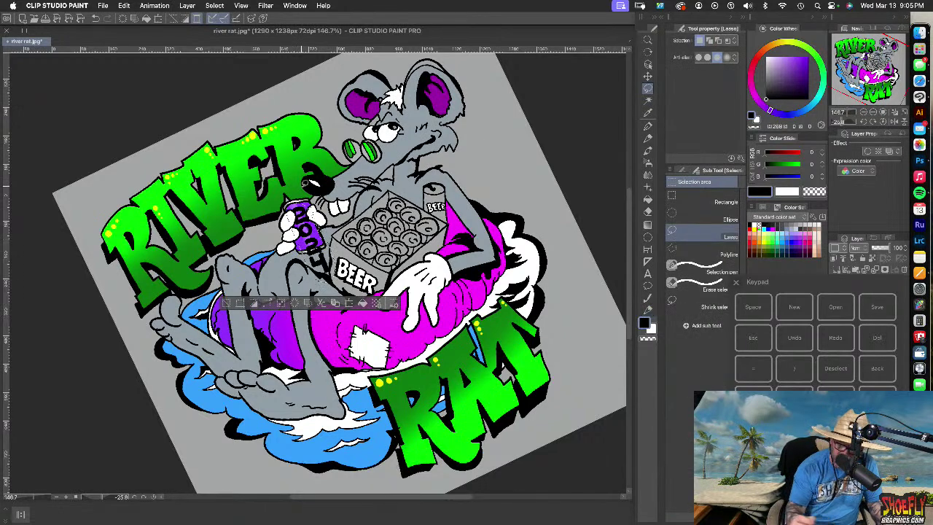
pyautogui.click(648, 76)
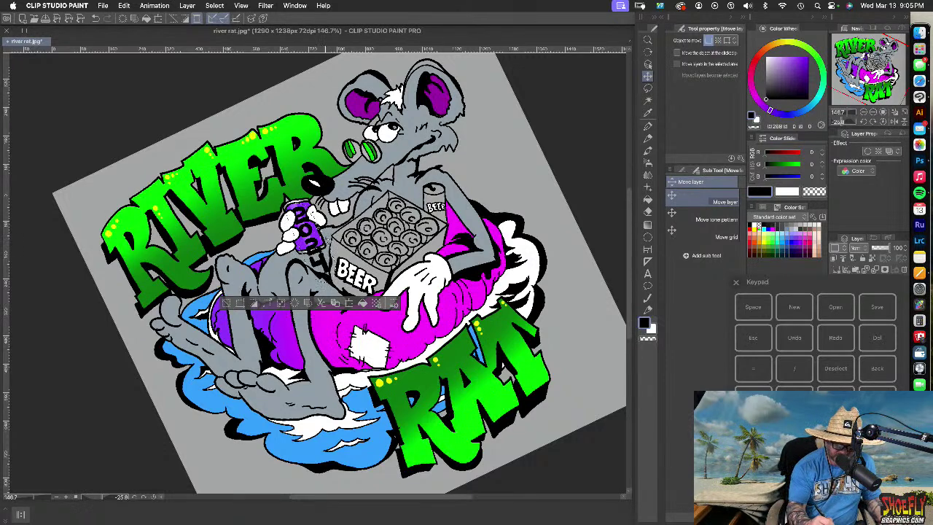
pyautogui.press('super+shift+4')
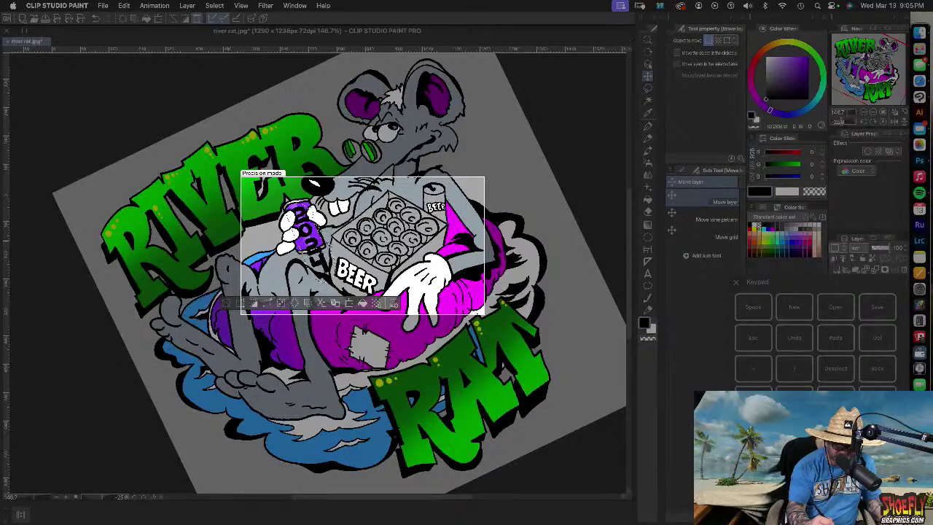
pyautogui.press('Escape')
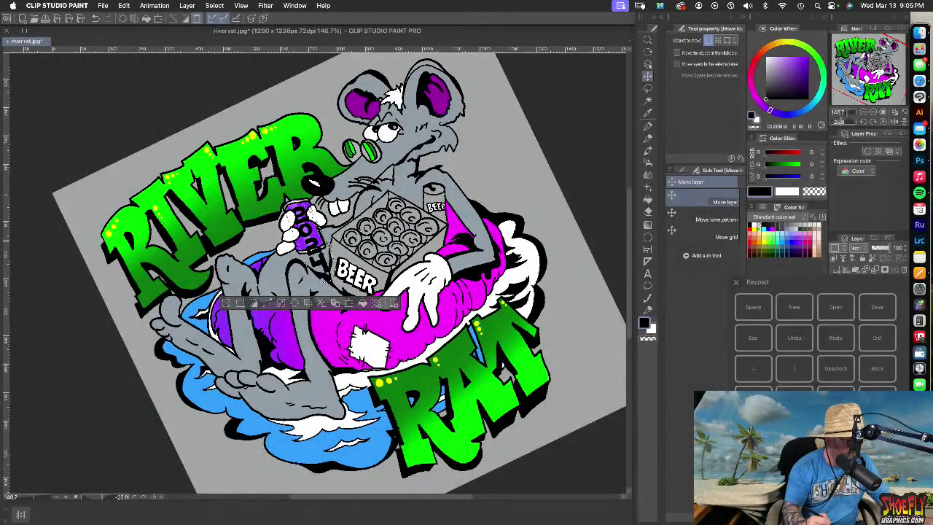
pyautogui.press('super+t')
pyautogui.moveTo(323, 283); pyautogui.dragTo(316, 255)
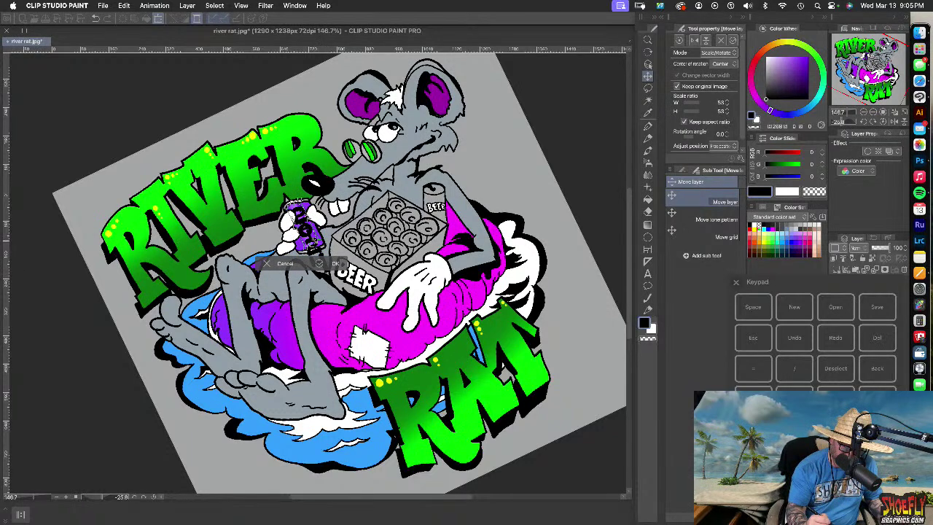
pyautogui.moveTo(288, 191); pyautogui.dragTo(295, 201)
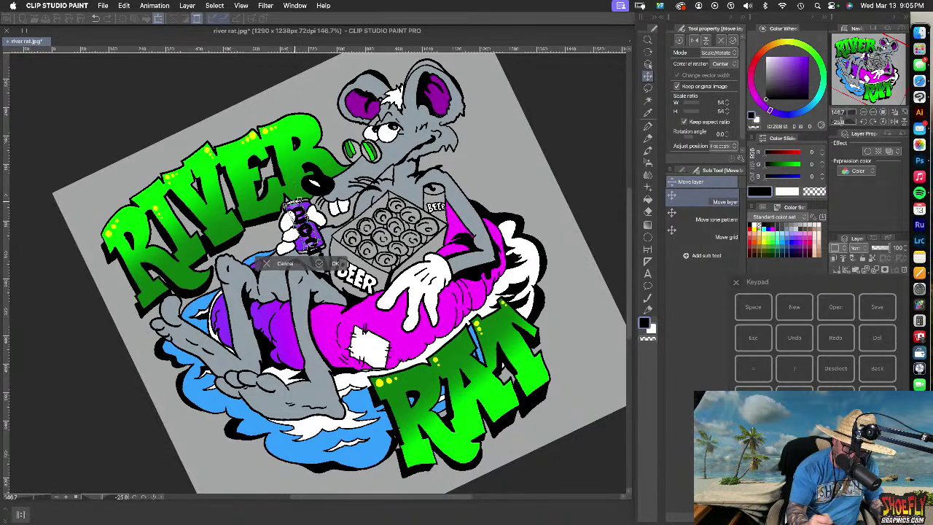
pyautogui.press('Return')
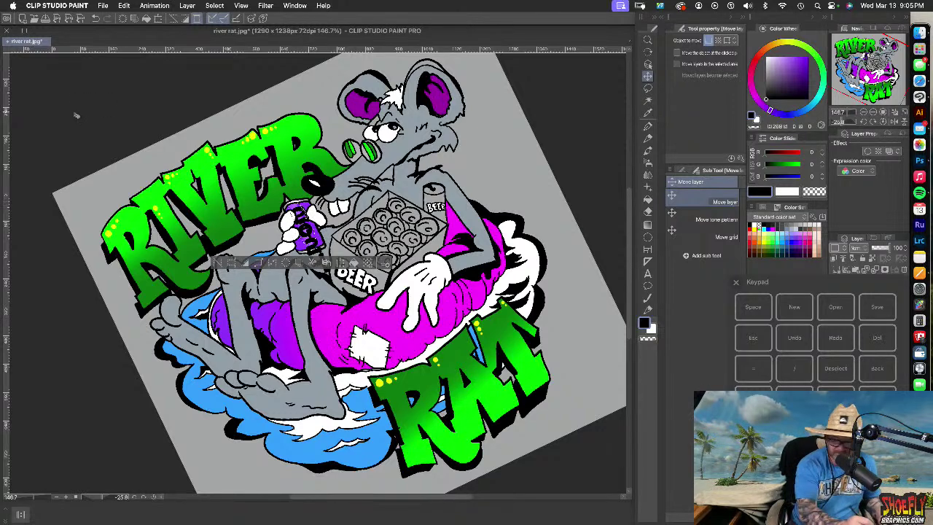
pyautogui.moveTo(306, 233); pyautogui.dragTo(342, 231)
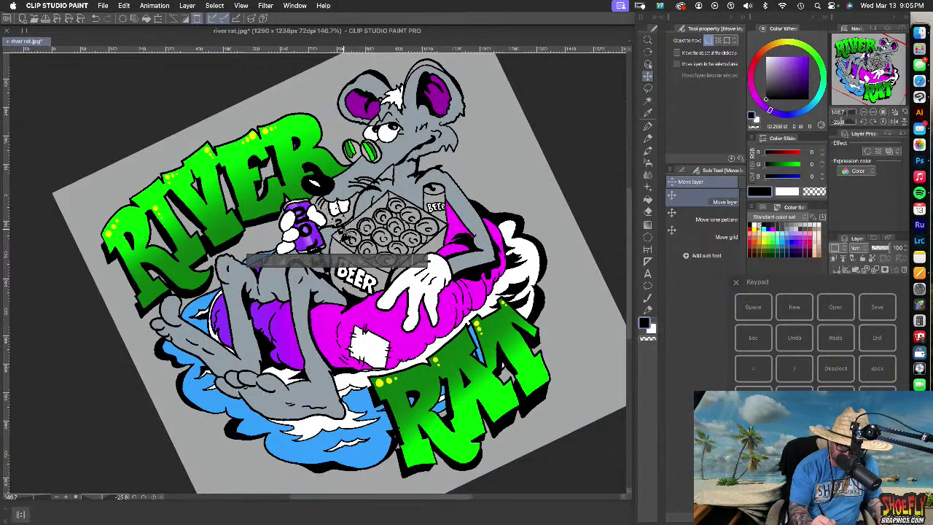
# Undo the scaling and moving of the can's lettering
pyautogui.press('super+z')
pyautogui.press('super+z')
pyautogui.press('super+z')
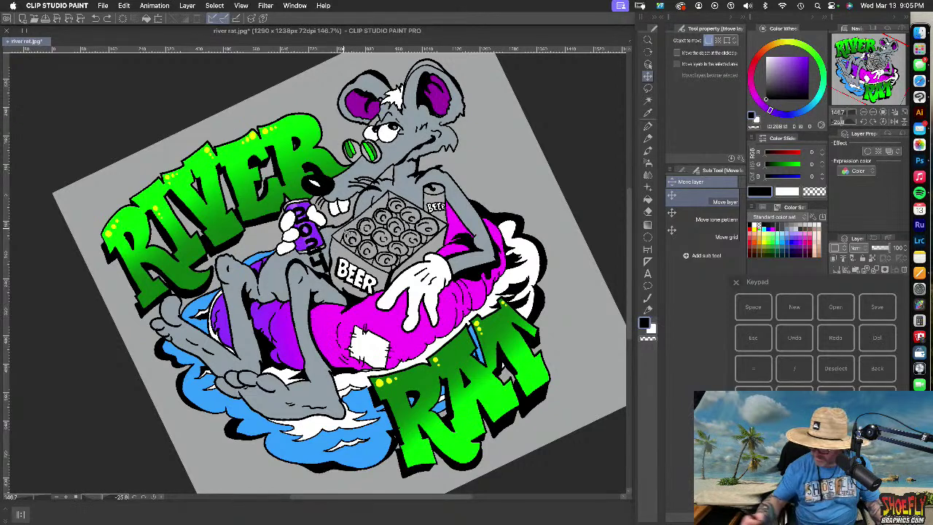
# Toggle Layer 4's visibility to check which lettering it holds, and select Layer 4 Copy
pyautogui.click(736, 282)
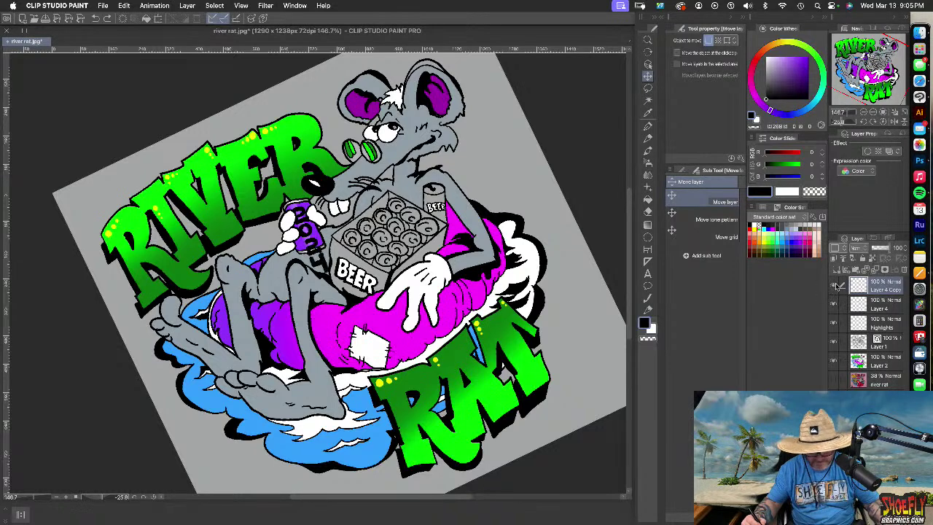
pyautogui.click(833, 306)
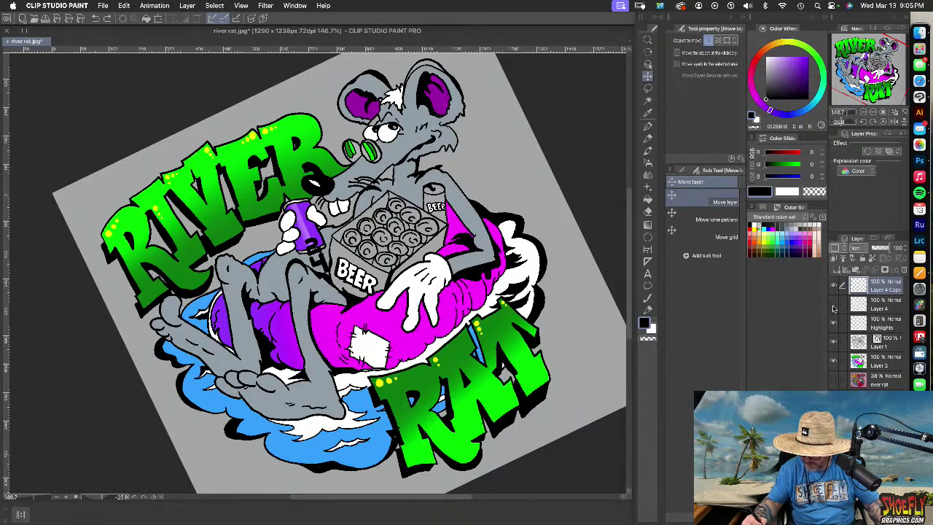
pyautogui.click(833, 306)
pyautogui.click(887, 308)
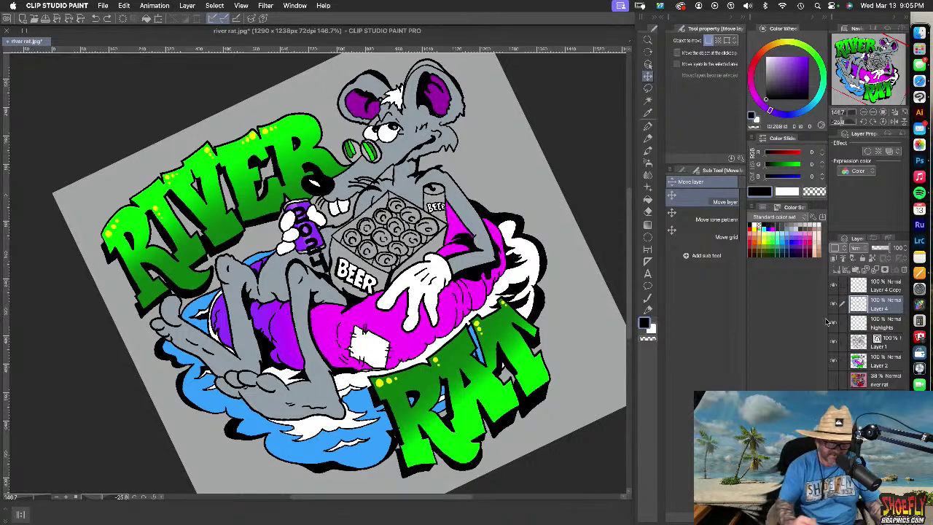
pyautogui.click(882, 293)
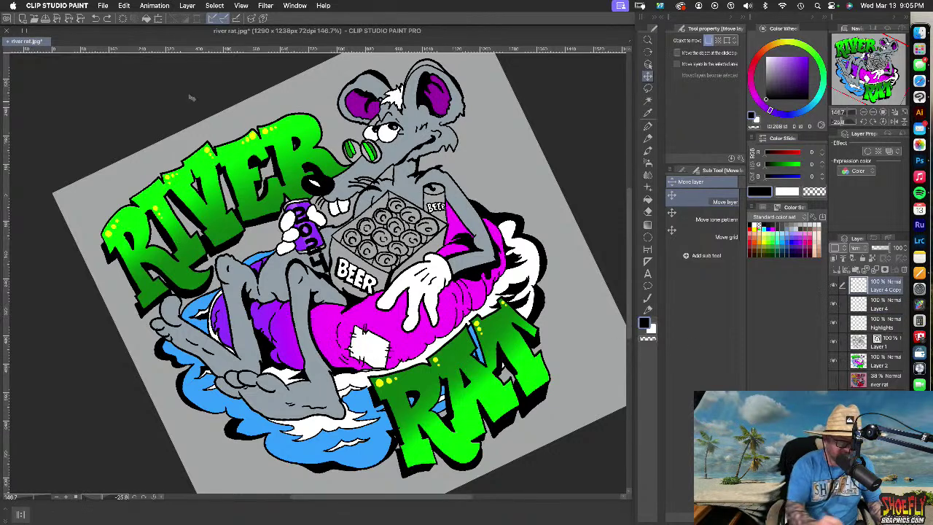
# Lasso and copy the can's lettering on Layer 4 Copy, and paste it directly above Layer 4
pyautogui.click(647, 88)
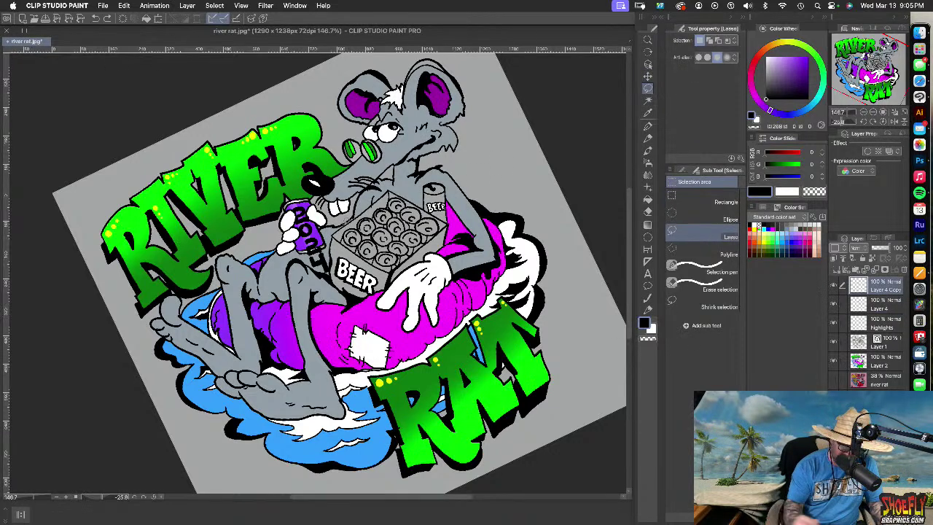
pyautogui.moveTo(315, 232)
pyautogui.mouseDown()
pyautogui.moveTo(295, 251)
pyautogui.moveTo(336, 270)
pyautogui.moveTo(318, 231)
pyautogui.mouseUp()
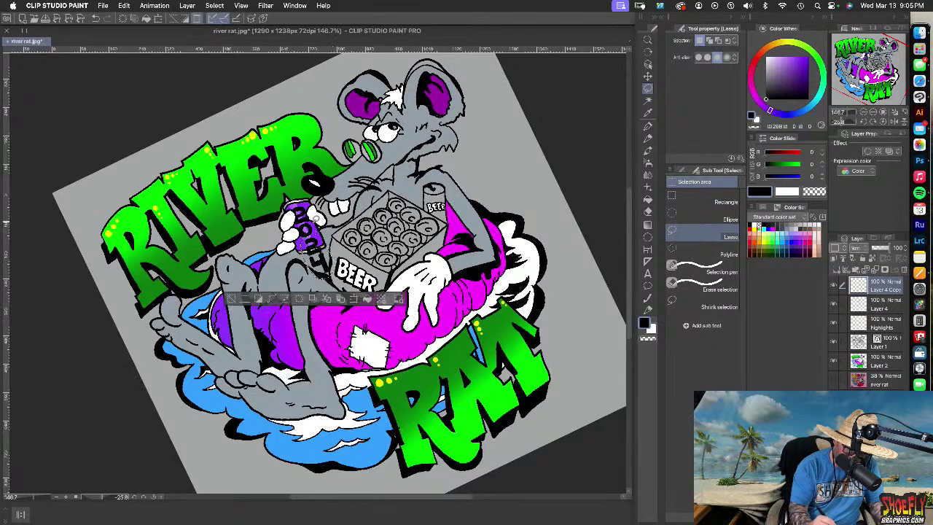
pyautogui.click(124, 5)
pyautogui.click(135, 58)
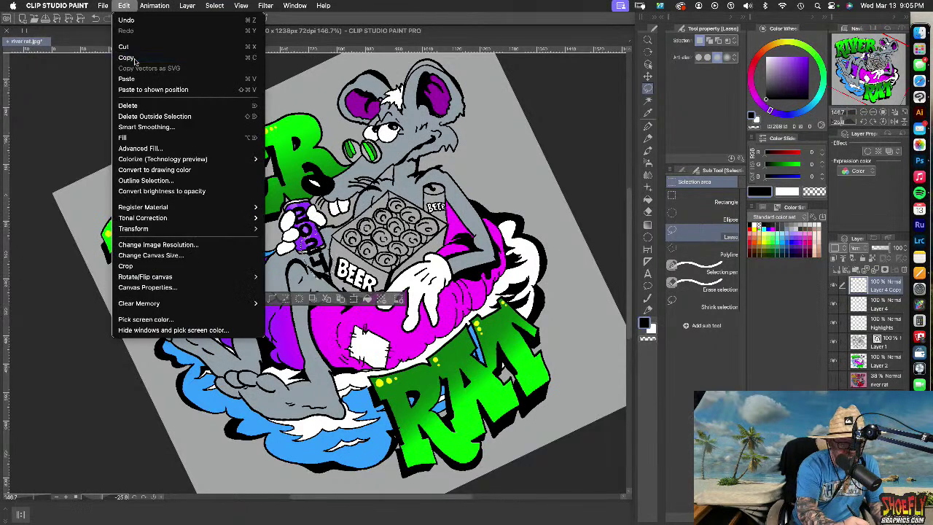
pyautogui.click(890, 305)
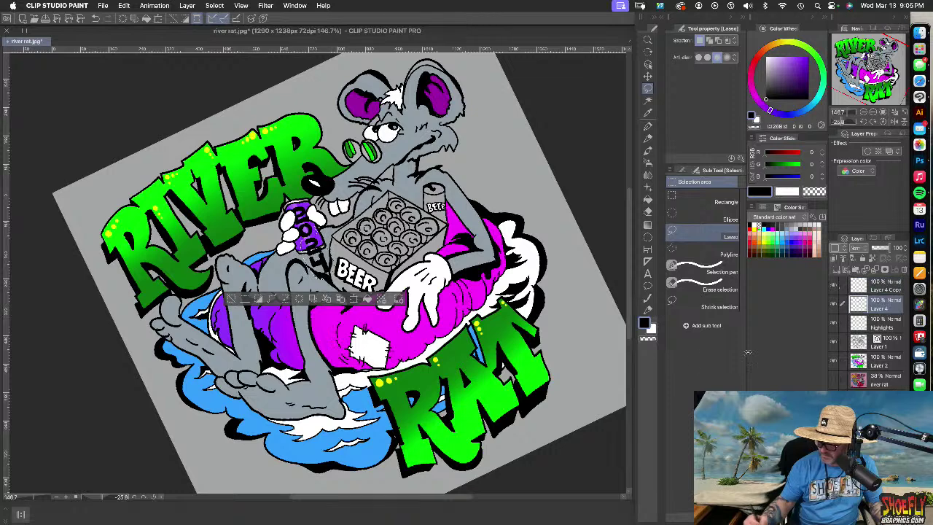
pyautogui.click(833, 304)
pyautogui.click(833, 304)
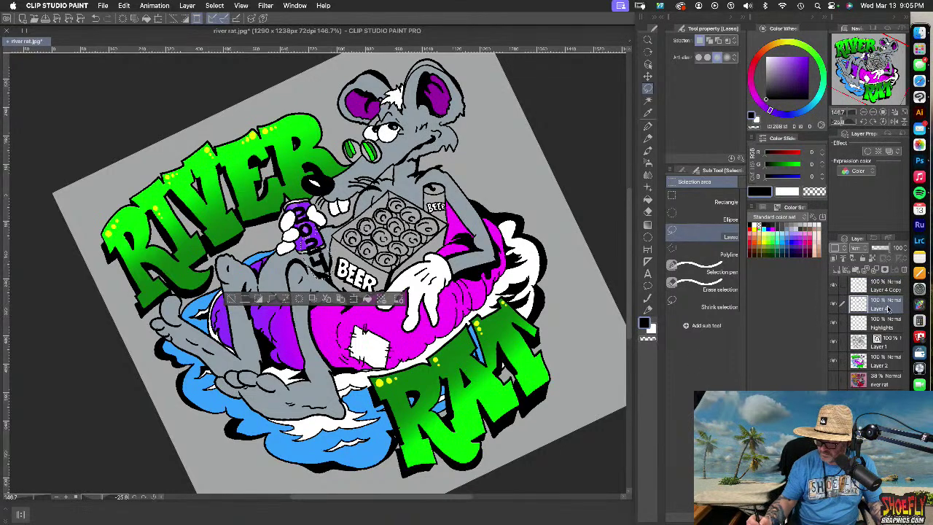
pyautogui.click(124, 5)
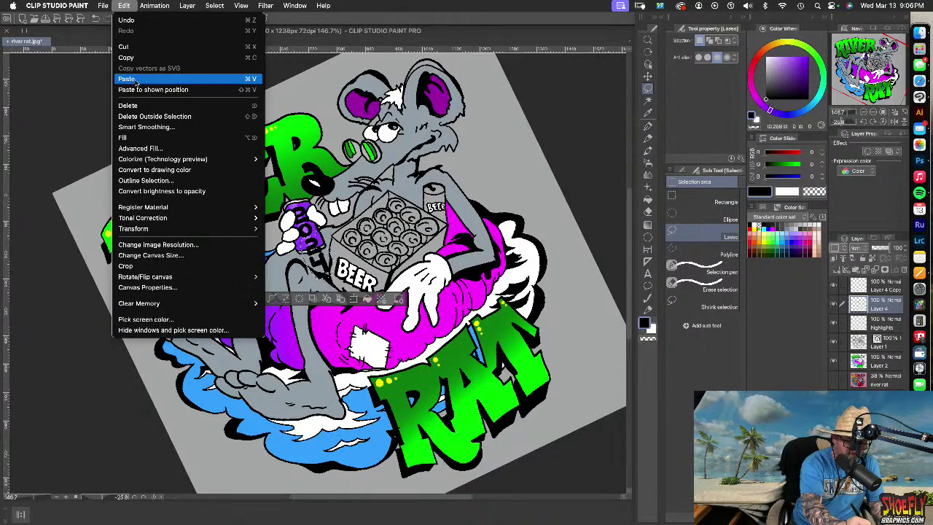
pyautogui.click(136, 80)
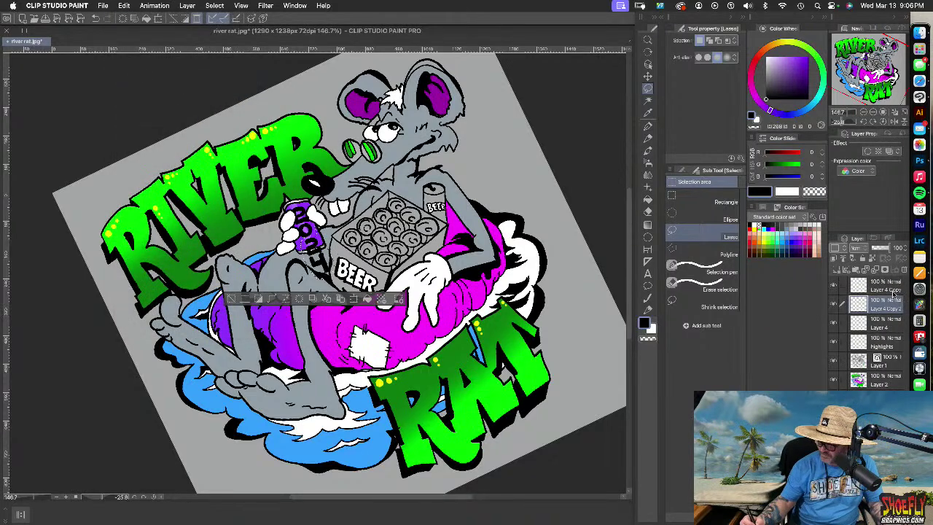
# Hide Layer 4 Copy, make Layer 4 Copy 2 the active layer, and clear the selection
pyautogui.click(885, 290)
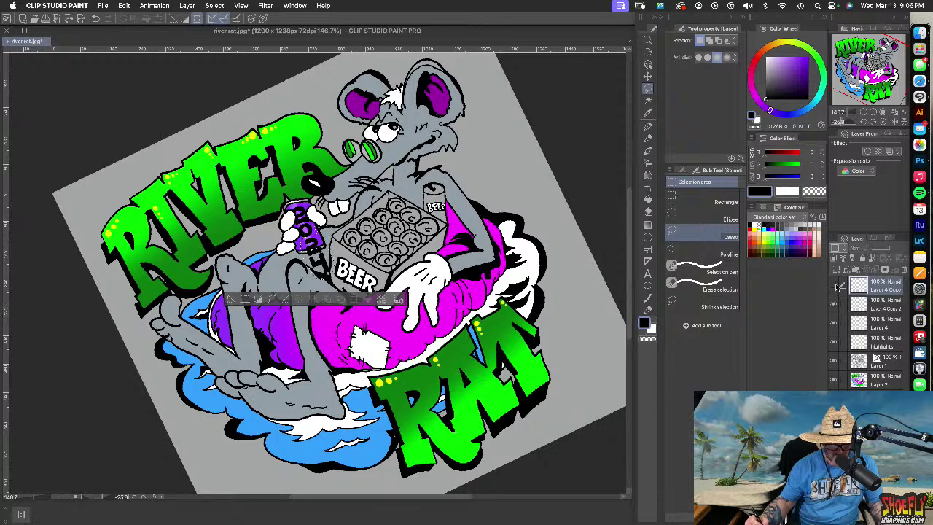
pyautogui.click(835, 287)
pyautogui.click(835, 287)
pyautogui.click(887, 307)
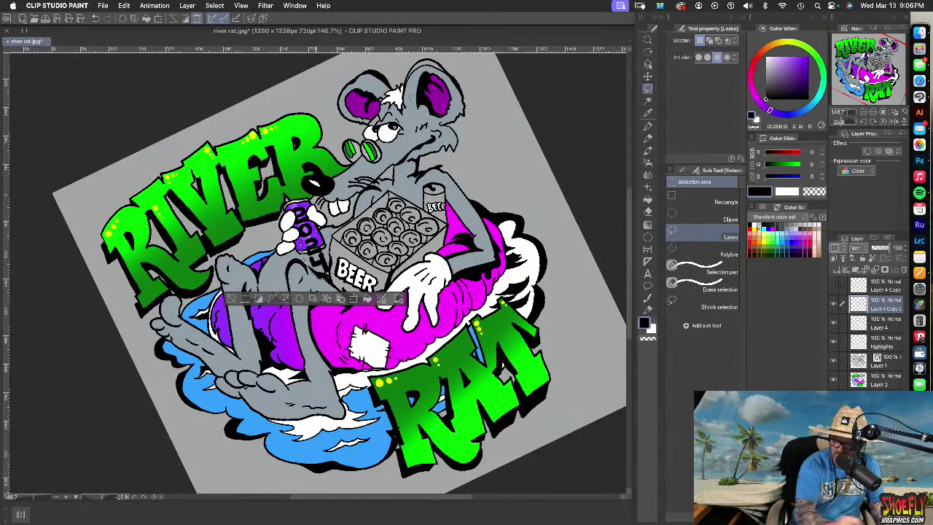
pyautogui.click(649, 77)
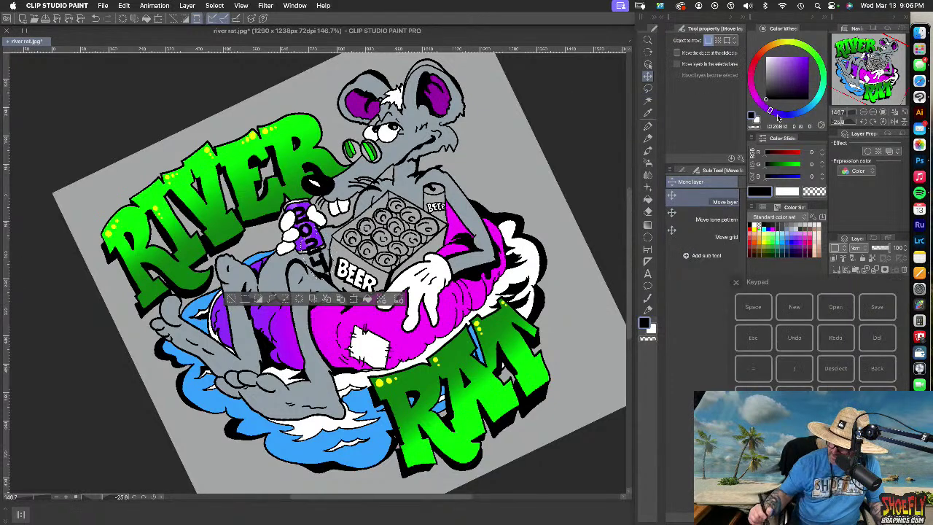
pyautogui.press('super+d')
pyautogui.click(737, 282)
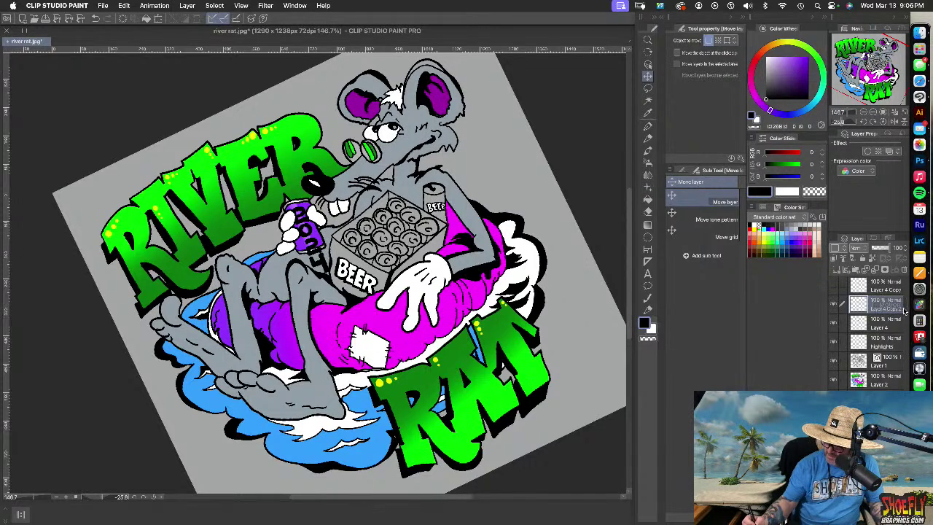
# Lasso the lettering on Layer 4 Copy 2, scale it down to 68 percent, and fit it inside the can
pyautogui.click(647, 88)
pyautogui.moveTo(321, 277)
pyautogui.mouseDown()
pyautogui.moveTo(320, 226)
pyautogui.moveTo(301, 197)
pyautogui.moveTo(309, 262)
pyautogui.mouseUp()
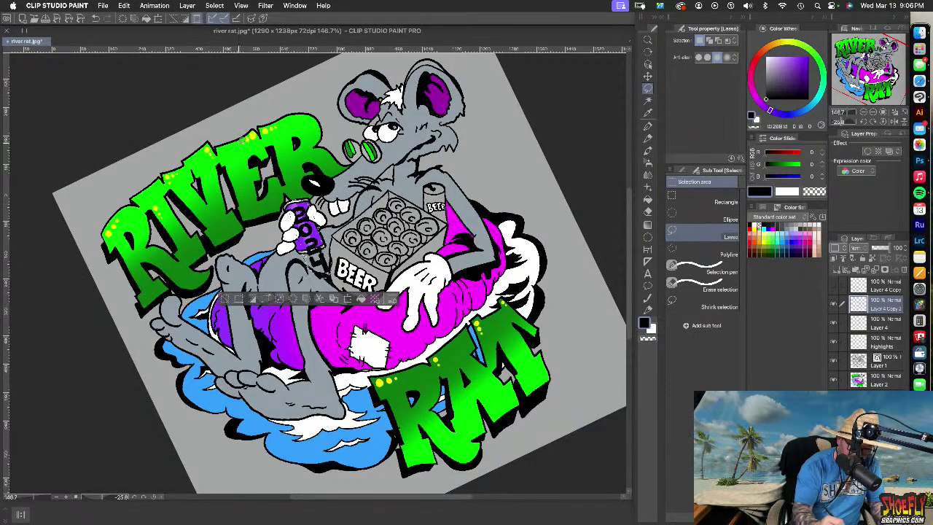
pyautogui.press('super+t')
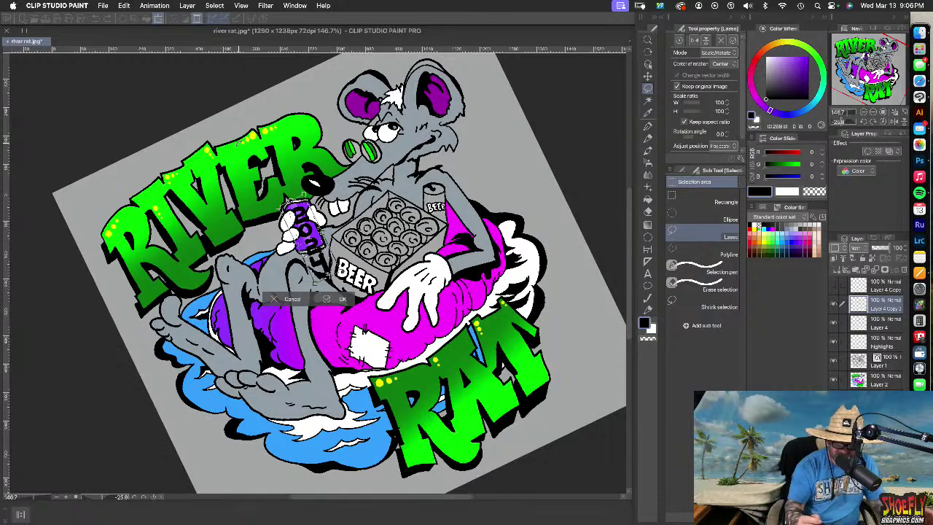
pyautogui.moveTo(321, 278); pyautogui.dragTo(315, 245)
pyautogui.moveTo(290, 201); pyautogui.dragTo(293, 205)
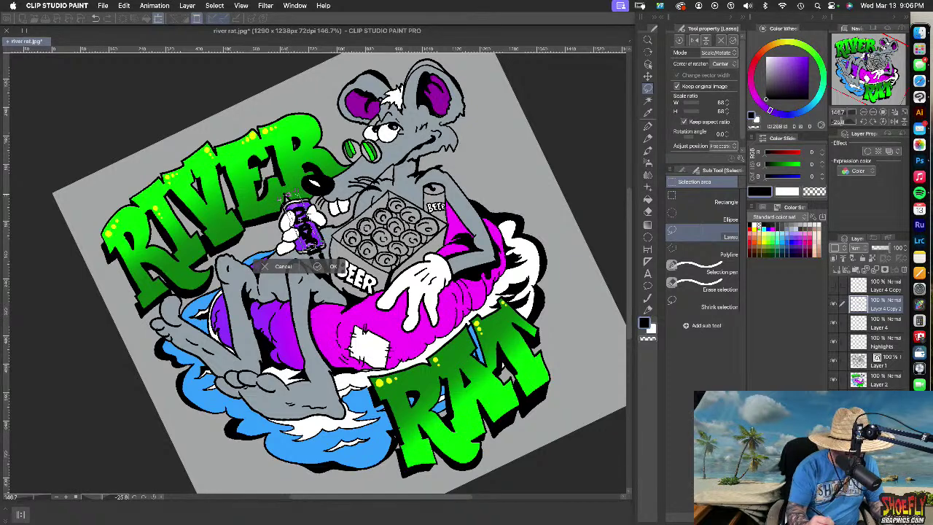
pyautogui.press('Return')
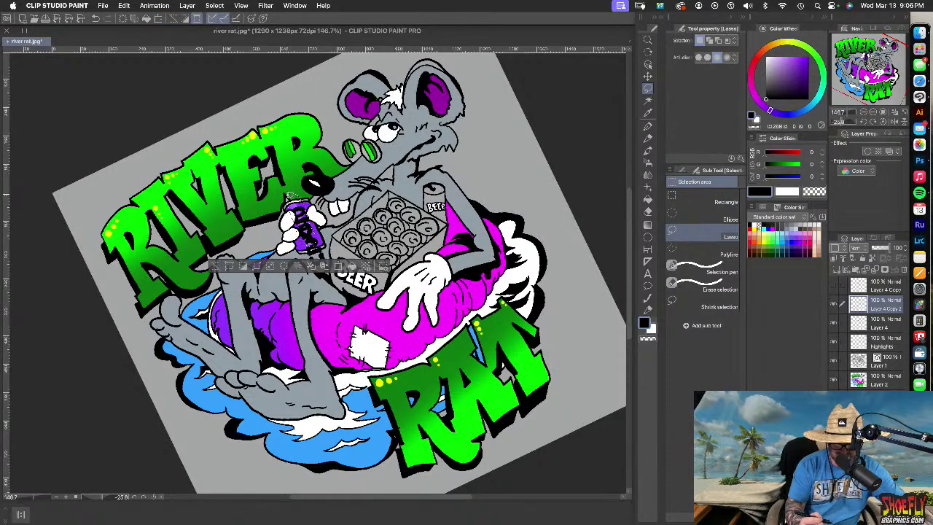
# Check the visibility of Layer 4 Copy 2, and delete both the Layer 4 Copy 2 and Layer 4 Copy layers
pyautogui.click(834, 304)
pyautogui.click(834, 304)
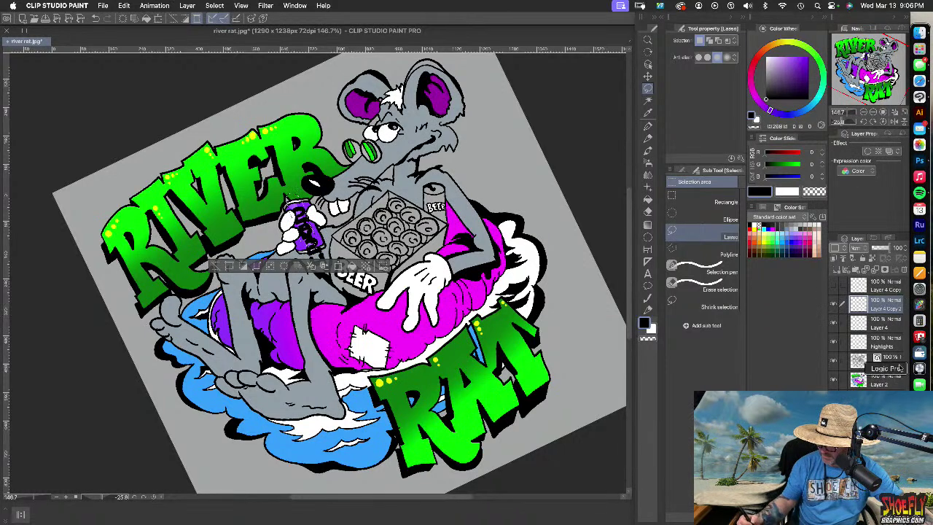
pyautogui.click(904, 270)
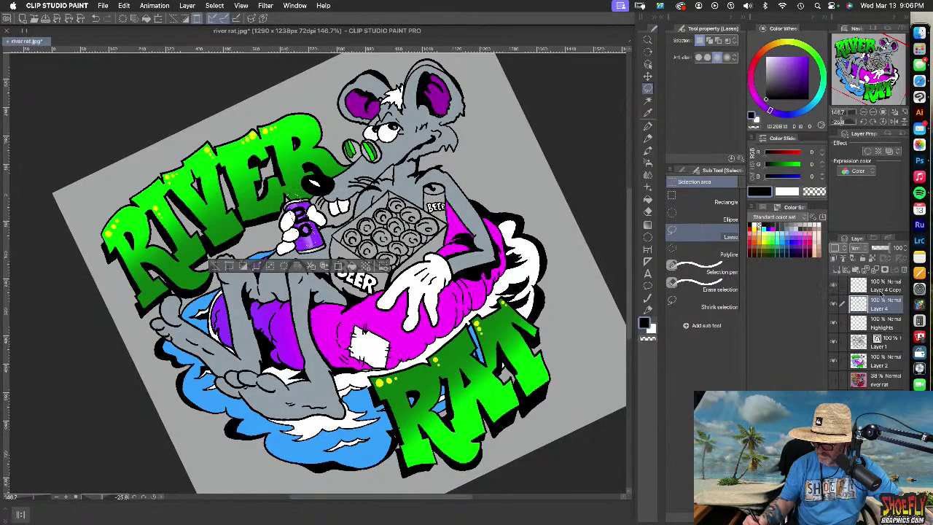
pyautogui.click(882, 288)
pyautogui.click(901, 268)
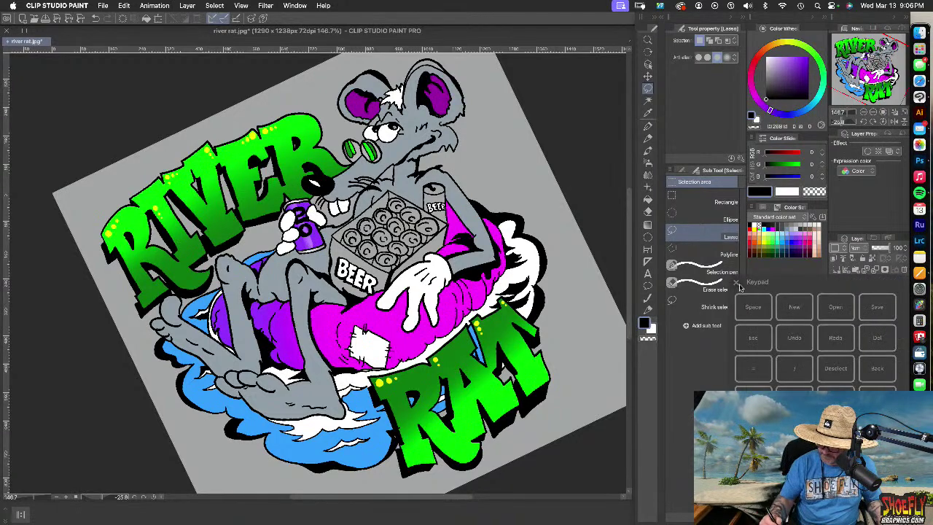
pyautogui.click(737, 283)
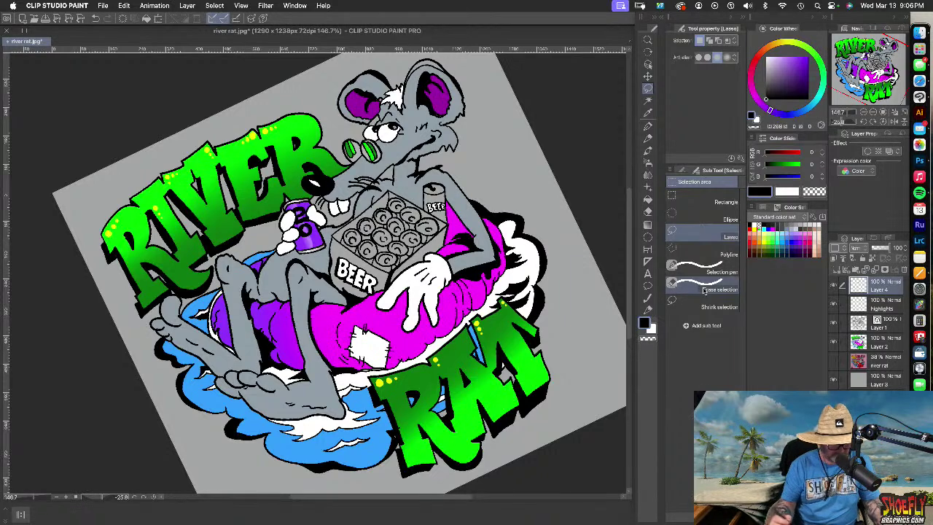
# Undo the layer deletions, the pasted copies and the black lettering until the purple can is blank, and switch to the hard eraser
pyautogui.press('super+z')
pyautogui.press('super+z')
pyautogui.press('super+z')
pyautogui.press('super+z')
pyautogui.press('super+z')
pyautogui.press('super+z')
pyautogui.press('super+z')
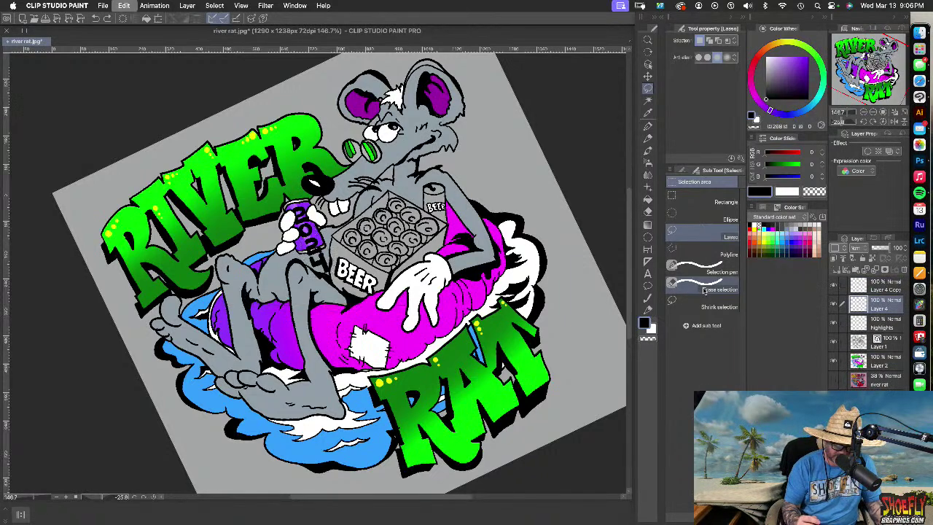
pyautogui.press('super+z')
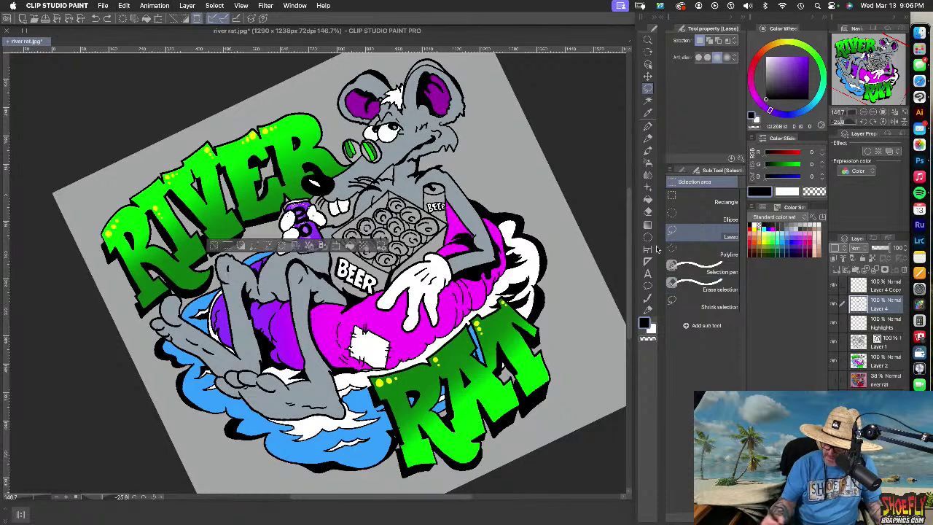
pyautogui.press('super+z')
pyautogui.press('super+z')
pyautogui.press('e')
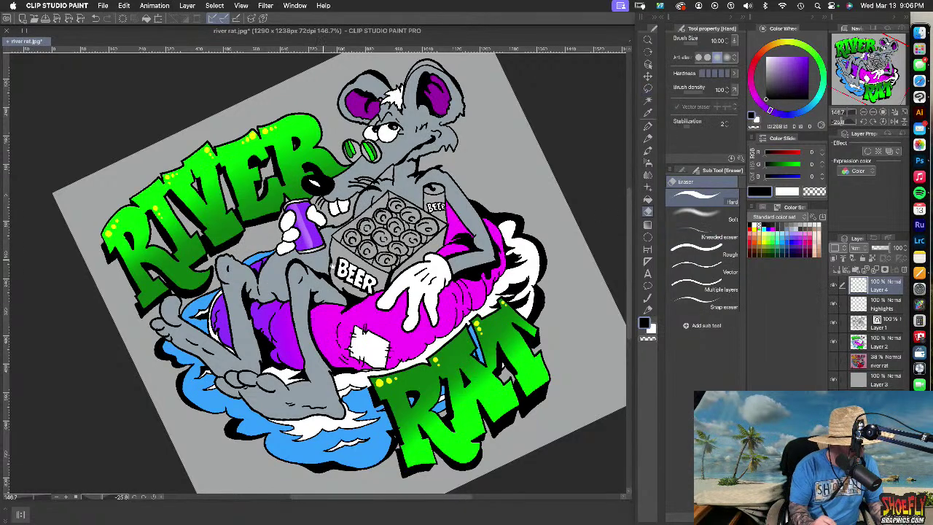
# Hand-letter a smaller black 2024 down the purple can on Layer 4 with the ink brush at size 2.00
pyautogui.moveTo(322, 255); pyautogui.dragTo(442, 321)
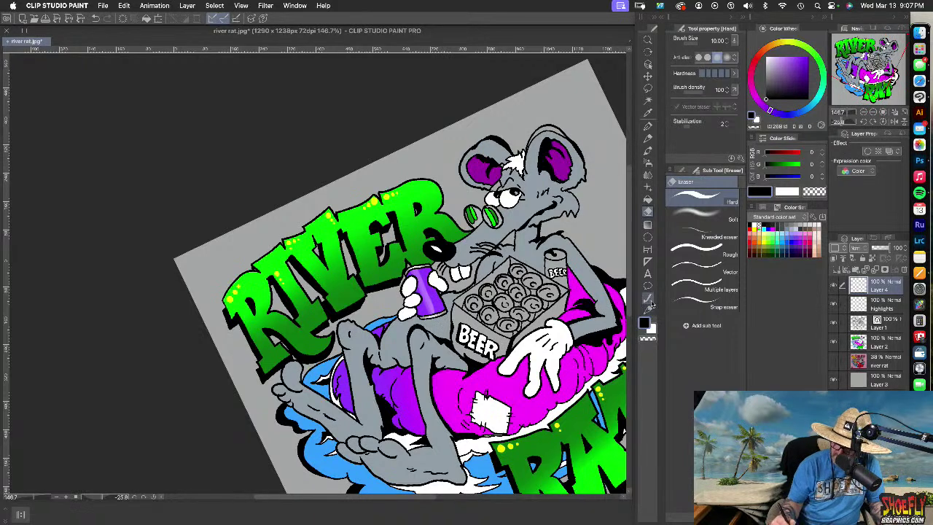
pyautogui.click(647, 310)
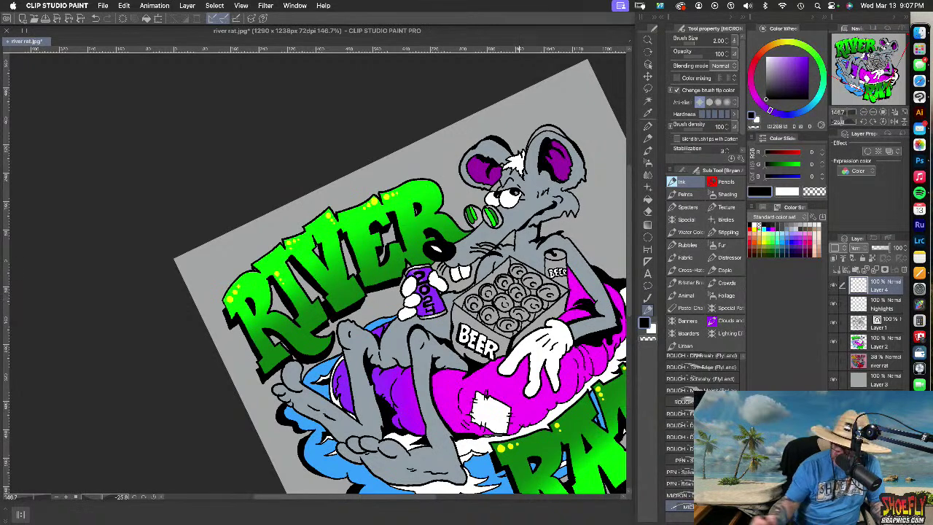
pyautogui.click(648, 211)
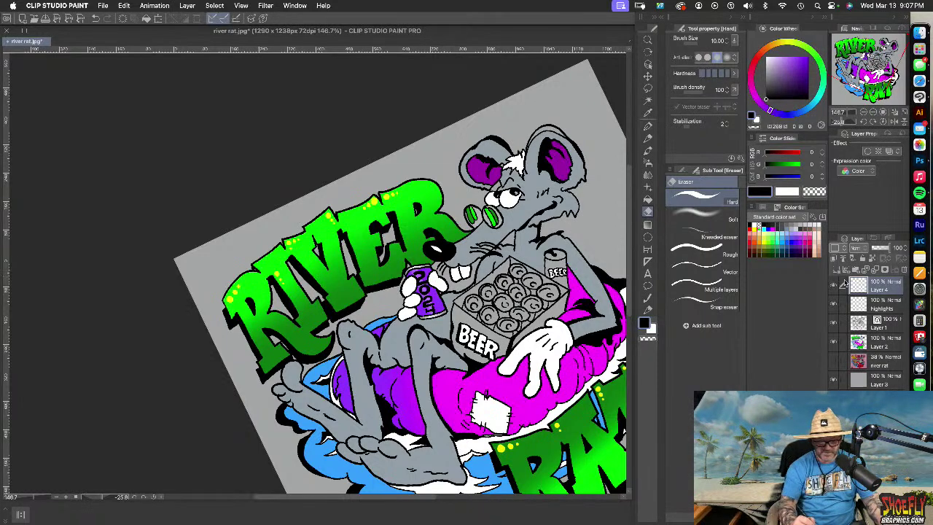
# Compare the can with Layer 4 hidden and shown, and erase the black 2024 lettering with the hard eraser at size 10.00
pyautogui.scroll(-3, 476, 347)
pyautogui.scroll(3, 476, 347)
pyautogui.scroll(-1, 476, 347)
pyautogui.hotkey('shift', 'space')
pyautogui.moveTo(523, 379)
pyautogui.mouseDown()
pyautogui.moveTo(493, 425)
pyautogui.moveTo(459, 442)
pyautogui.moveTo(466, 420)
pyautogui.moveTo(453, 295)
pyautogui.mouseUp()
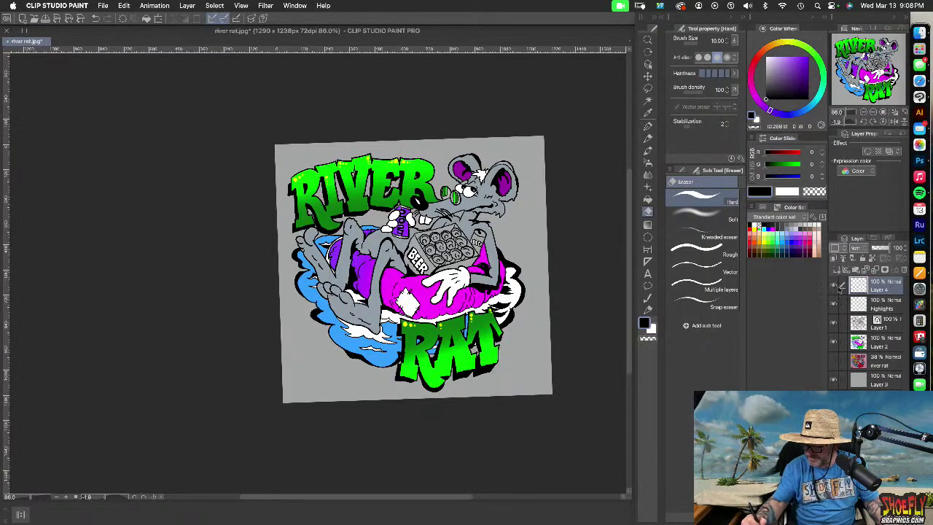
pyautogui.click(836, 288)
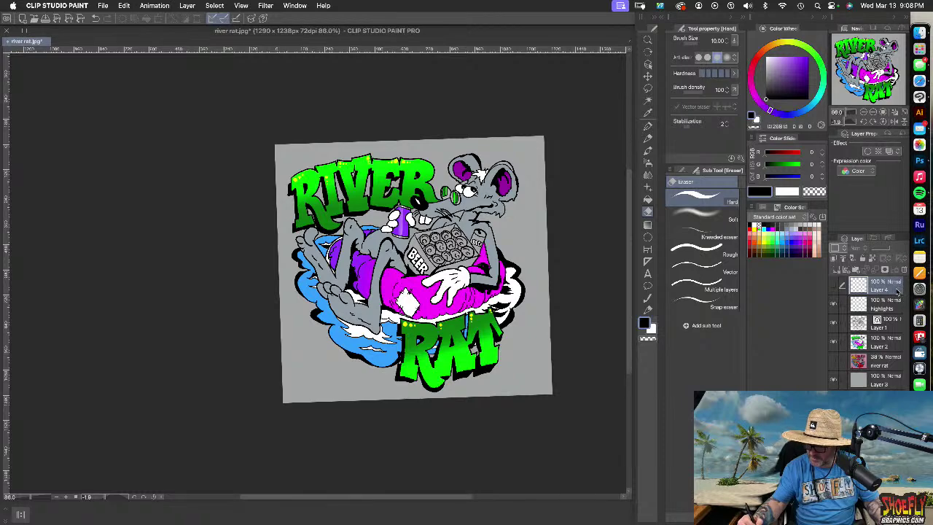
pyautogui.click(834, 285)
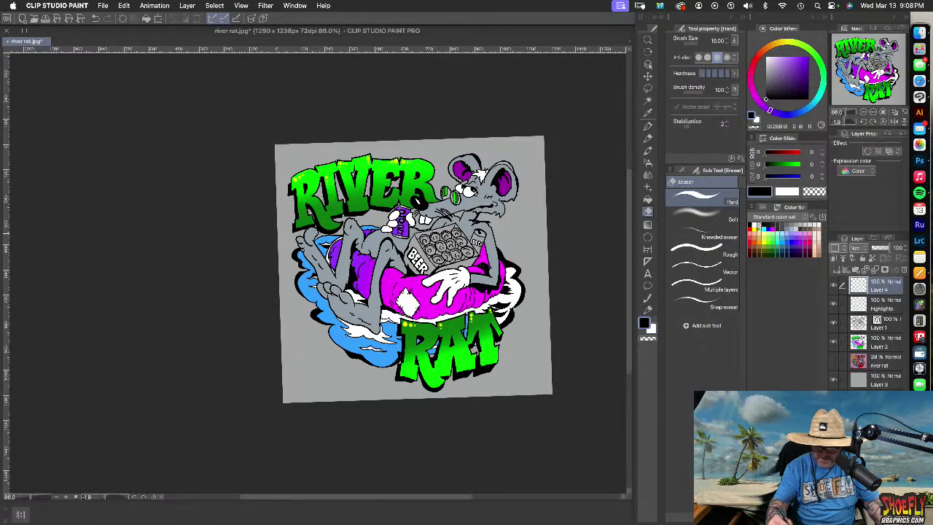
pyautogui.moveTo(405, 211); pyautogui.dragTo(399, 233)
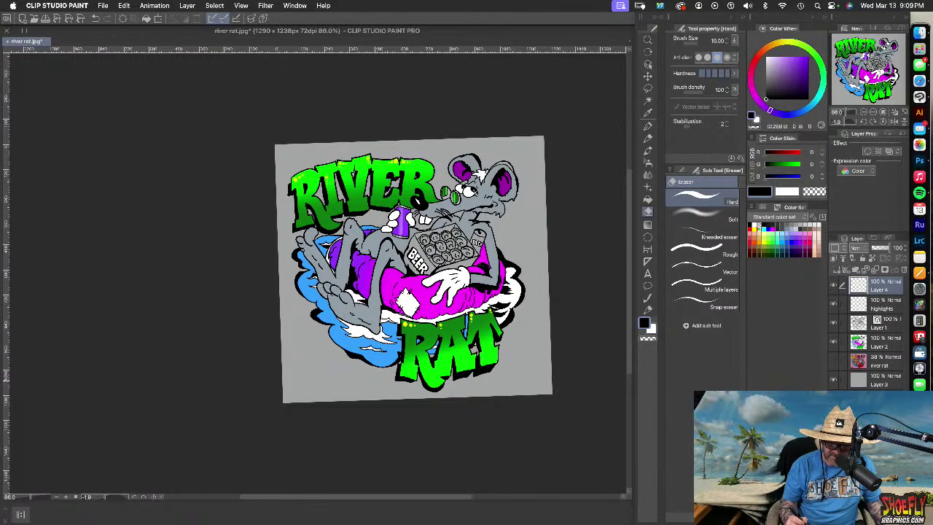
pyautogui.moveTo(535, 358); pyautogui.dragTo(537, 247)
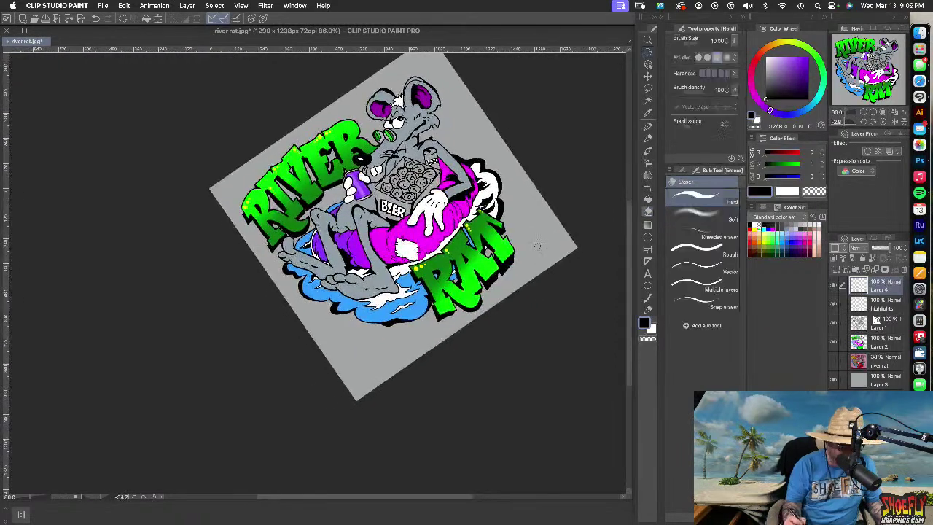
pyautogui.scroll(5, 536, 246)
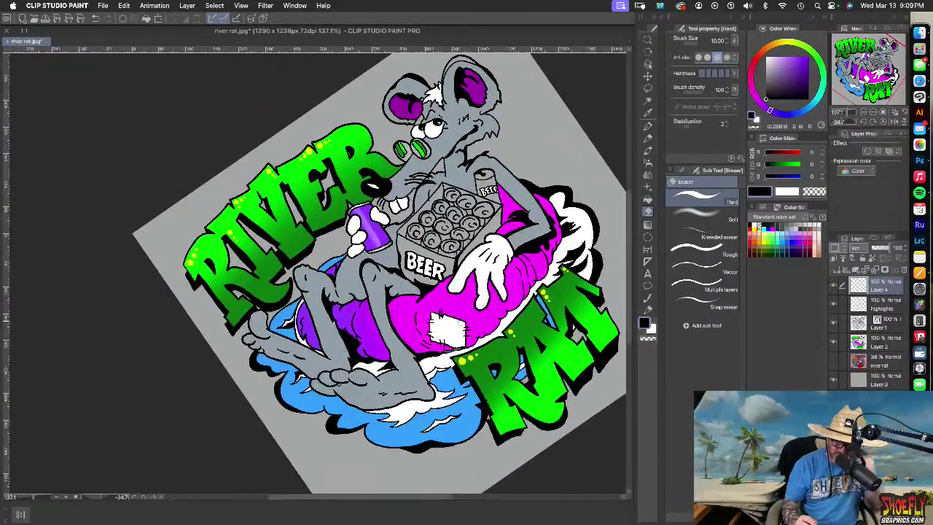
# Hand-letter an outlined black 2024 down the purple can on Layer 4 with the ink brush at size 2.00, undoing misplaced strokes
pyautogui.click(648, 311)
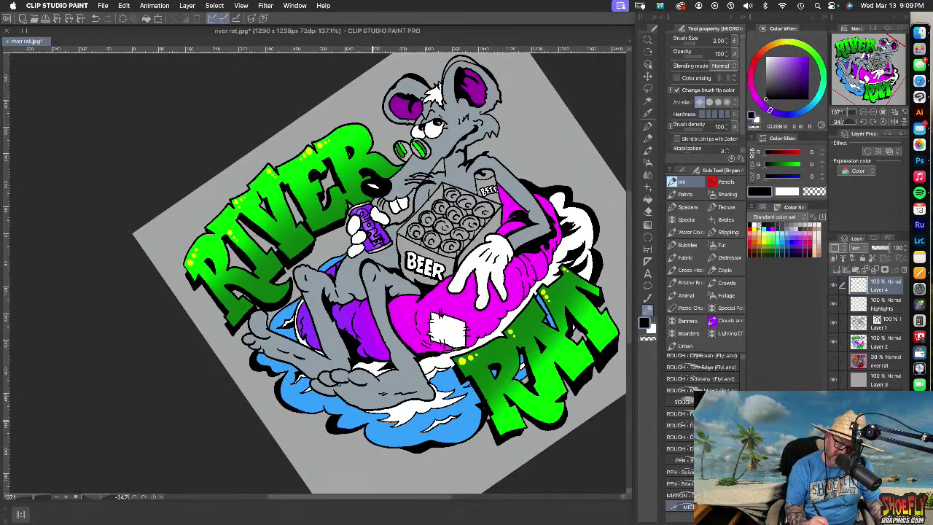
pyautogui.press('super+z')
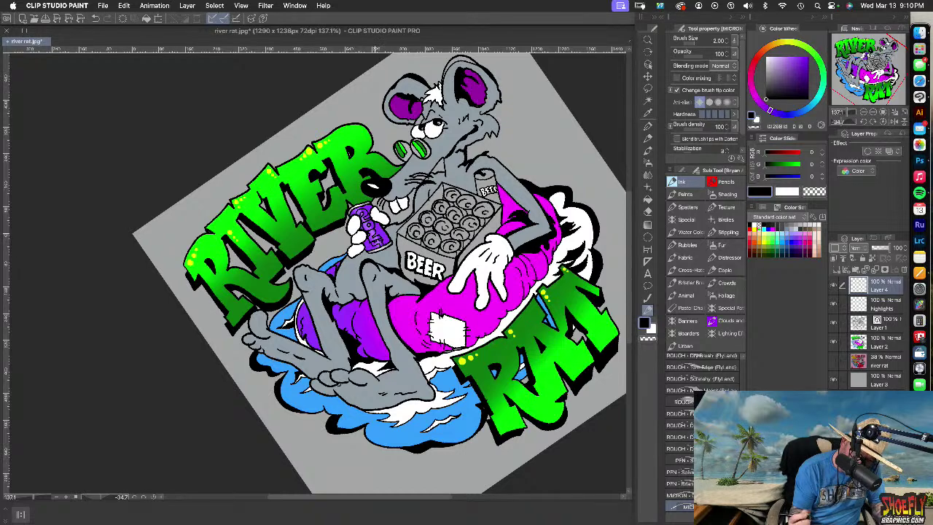
pyautogui.press('super+z')
pyautogui.press('super+z')
pyautogui.press('super+z')
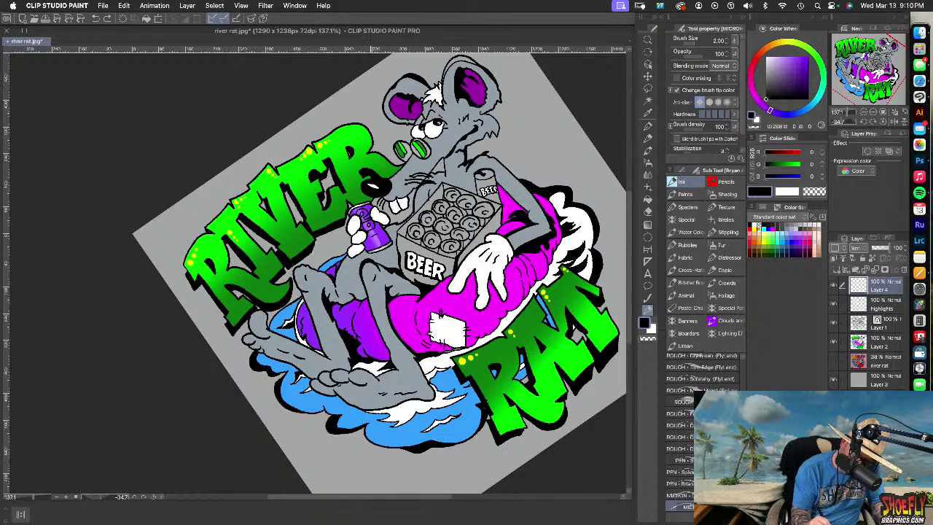
pyautogui.press('super+y')
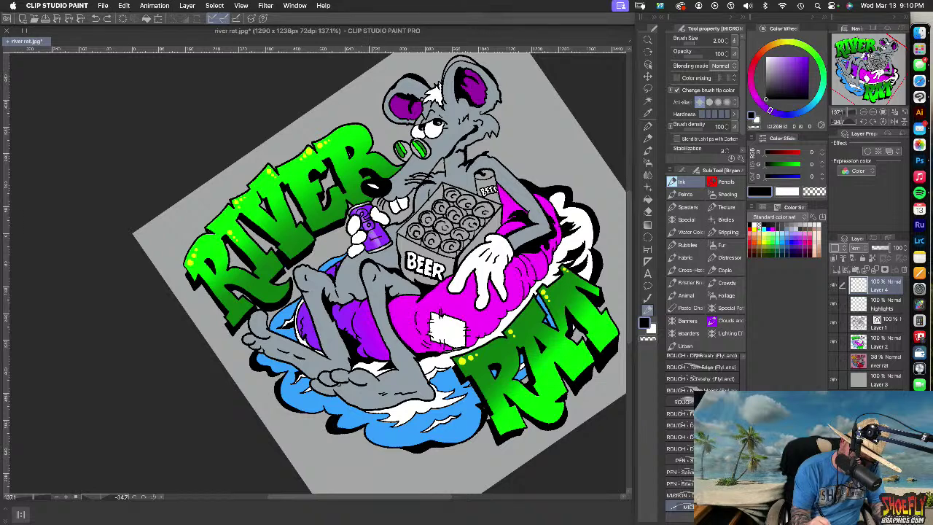
pyautogui.press('super+z')
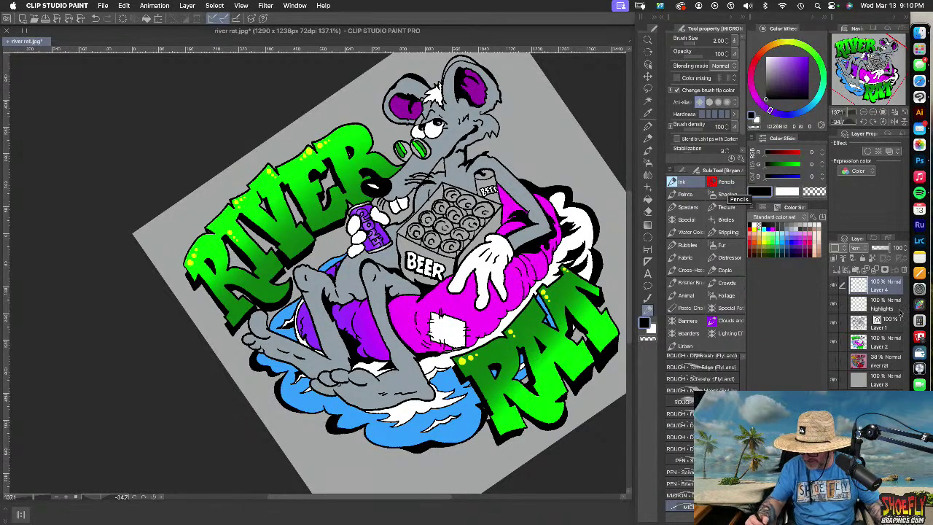
# Fill the outlined 2024 digits with white on Layer 4 while Layer 2 is hidden, and show Layer 2 again
pyautogui.click(834, 340)
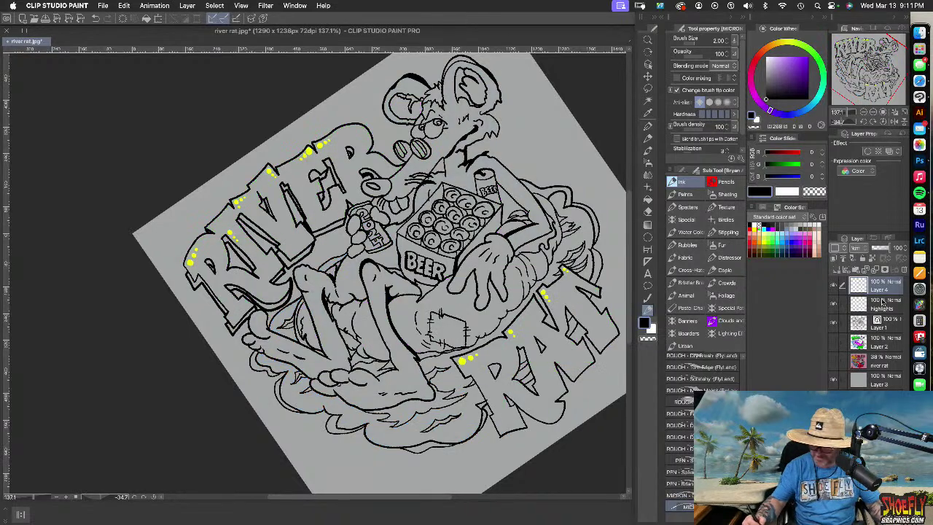
pyautogui.click(649, 197)
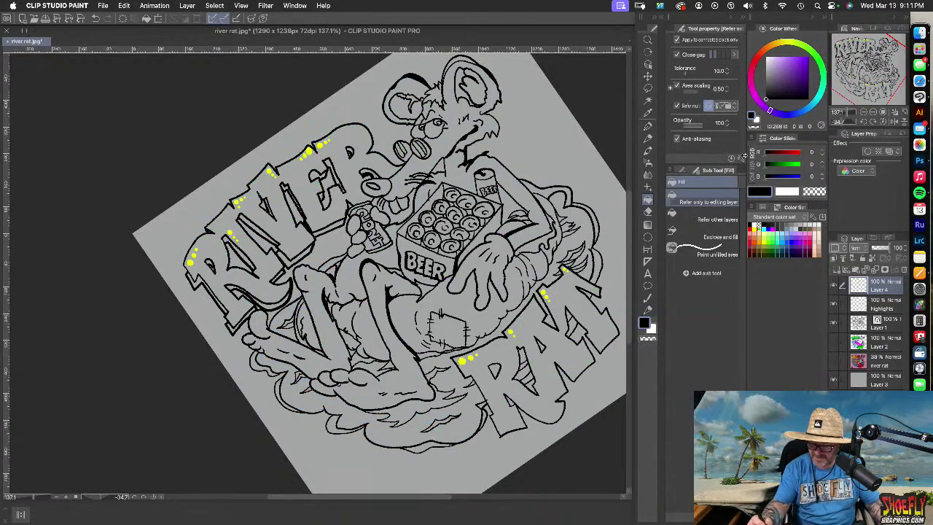
pyautogui.moveTo(786, 89); pyautogui.dragTo(745, 32)
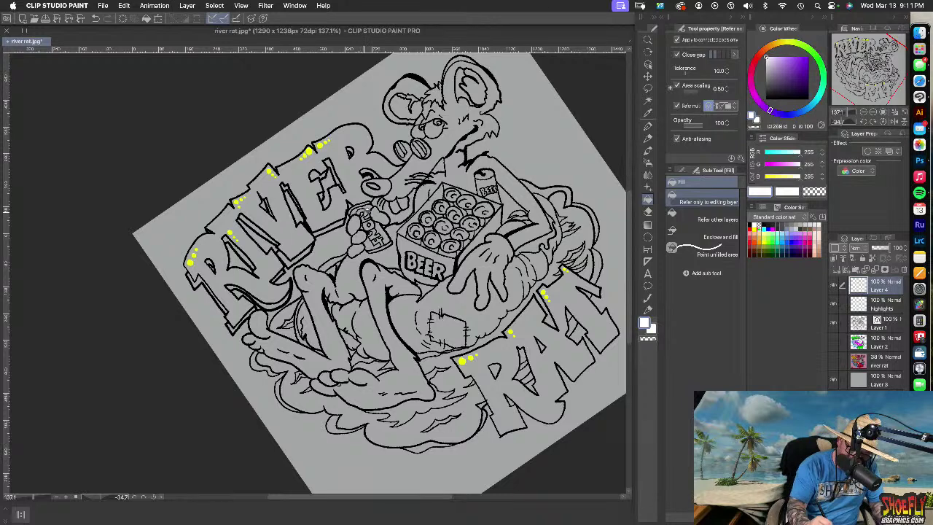
pyautogui.click(368, 224)
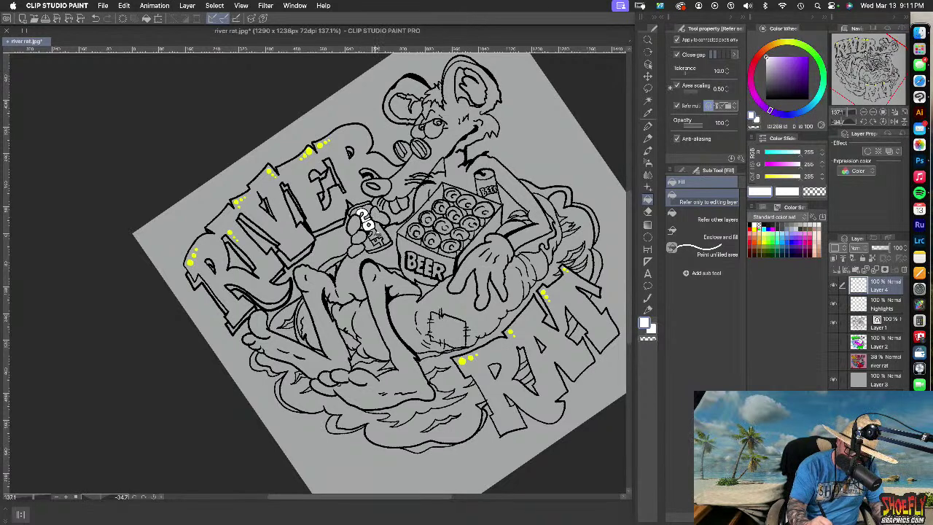
pyautogui.click(374, 232)
pyautogui.click(378, 241)
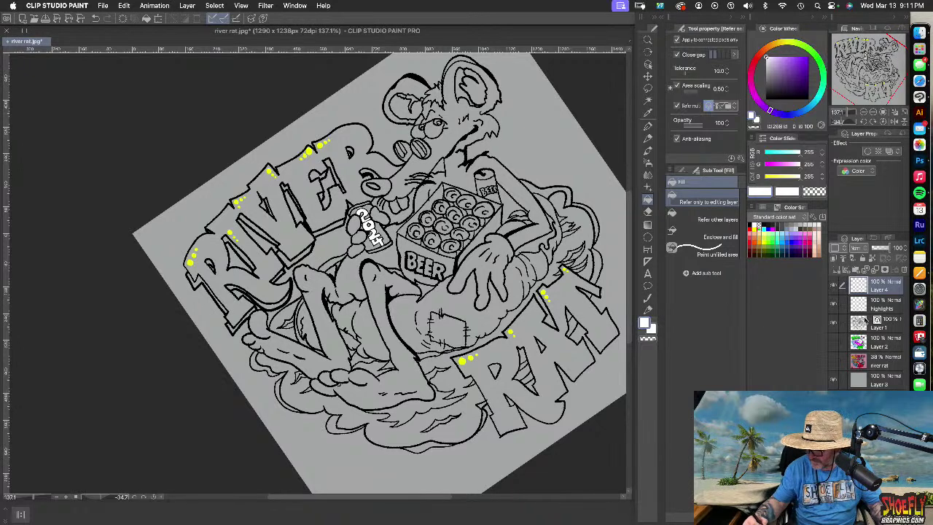
pyautogui.click(834, 341)
# Touch up the can around the 2024 lettering on Layer 2 with the black ink brush, and switch it to white at size 0.50
pyautogui.click(898, 347)
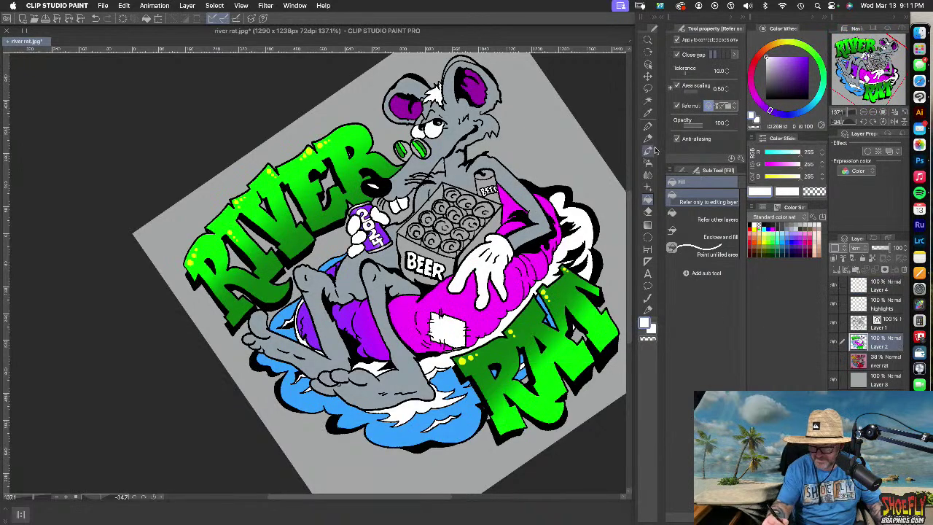
pyautogui.click(649, 312)
pyautogui.click(766, 99)
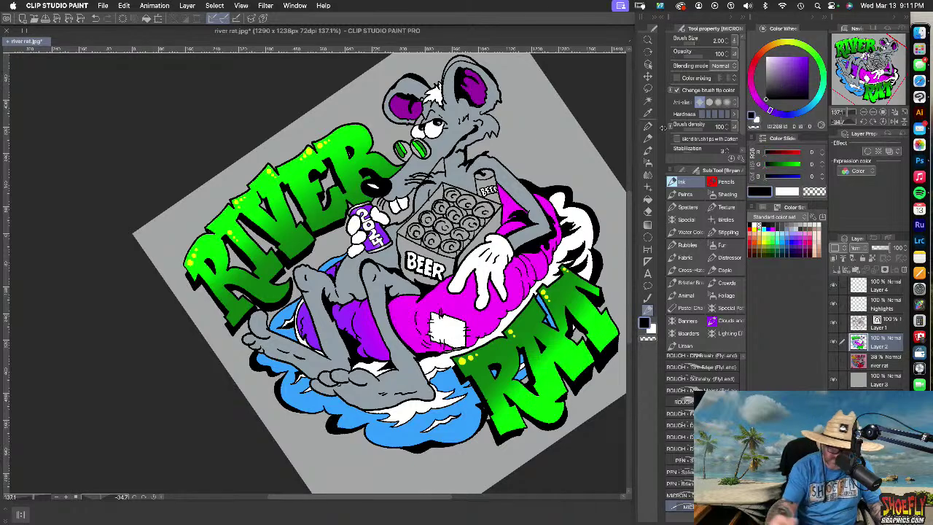
pyautogui.scroll(10, 372, 216)
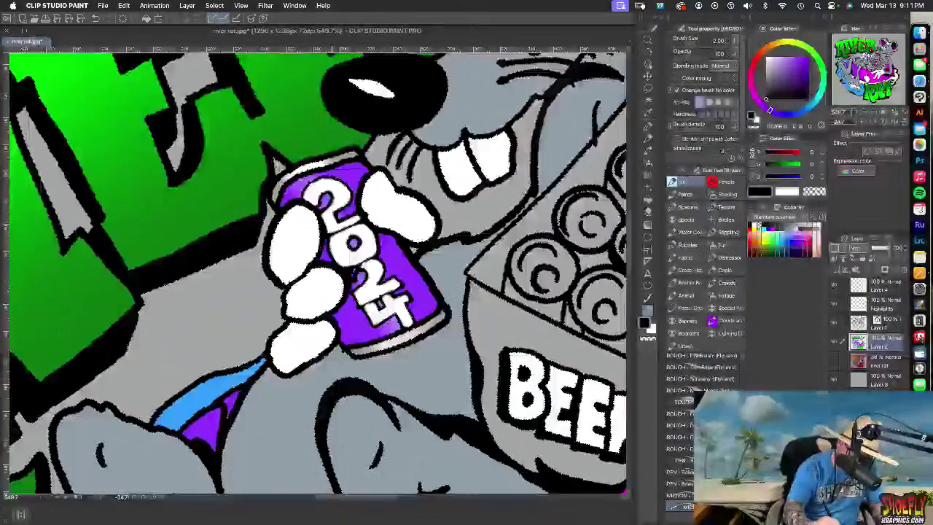
pyautogui.moveTo(353, 187); pyautogui.dragTo(337, 215)
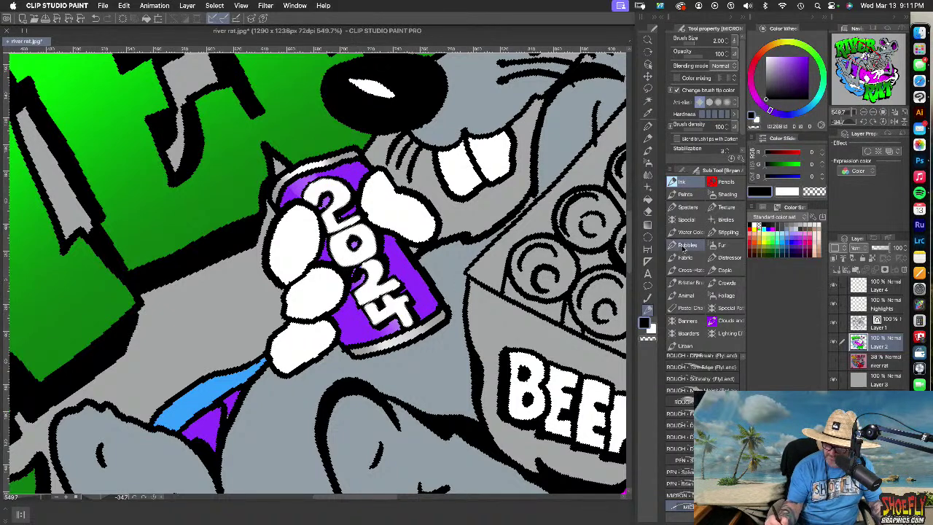
pyautogui.press('x')
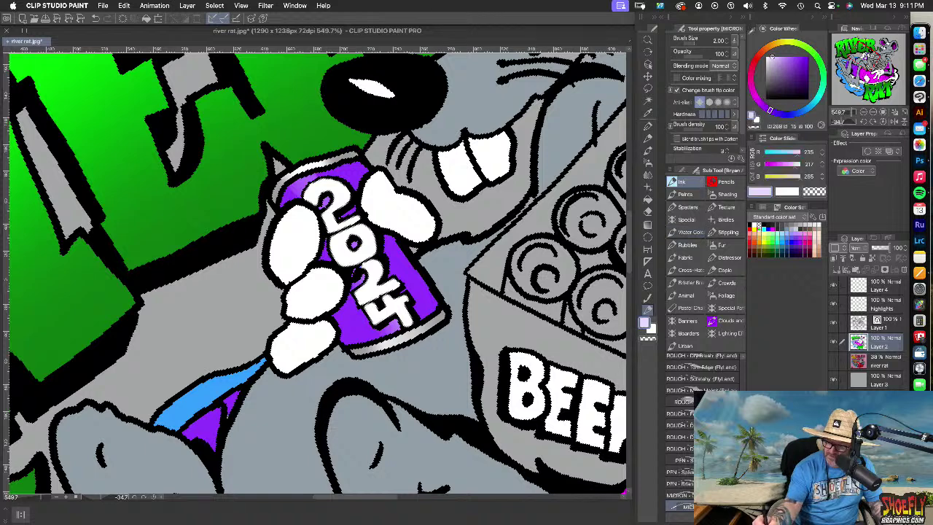
pyautogui.press('[')
pyautogui.press('[')
pyautogui.press('[')
pyautogui.press('[')
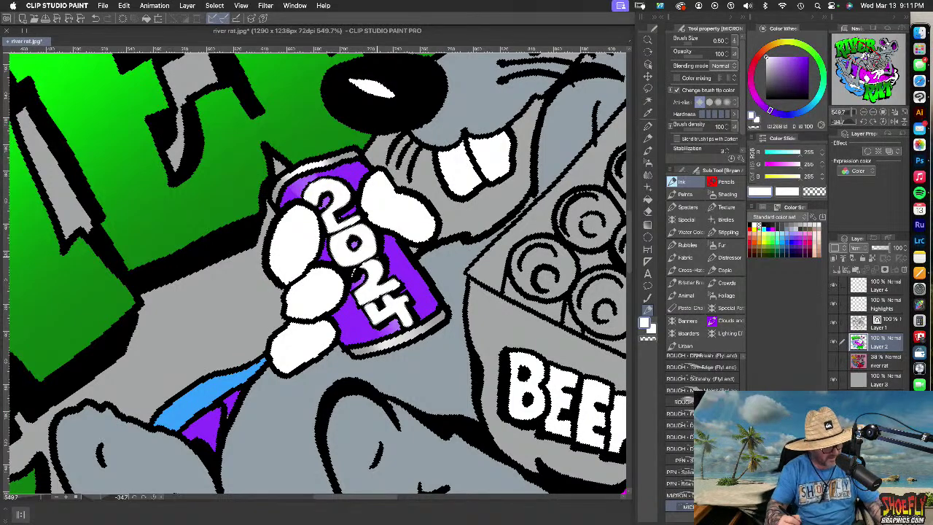
# Refine the 2024 digits on Layer 4 with the ink brush at size 0.50, alternating black and white
pyautogui.scroll(-6, 375, 260)
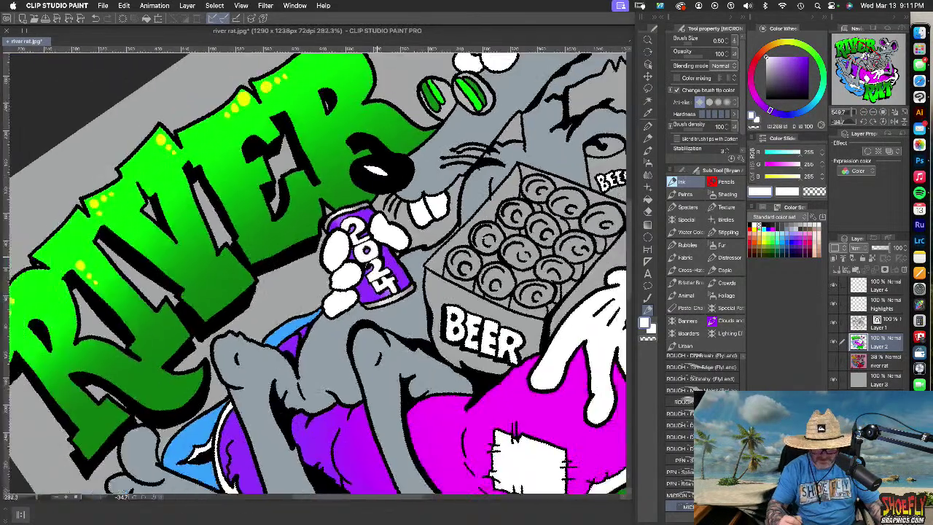
pyautogui.scroll(-2, 374, 260)
pyautogui.scroll(3, 377, 261)
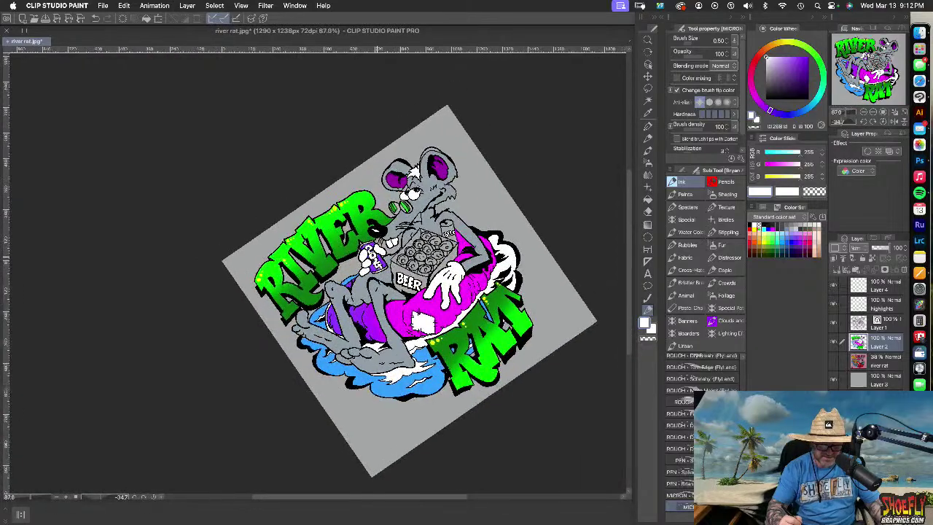
pyautogui.scroll(4, 449, 298)
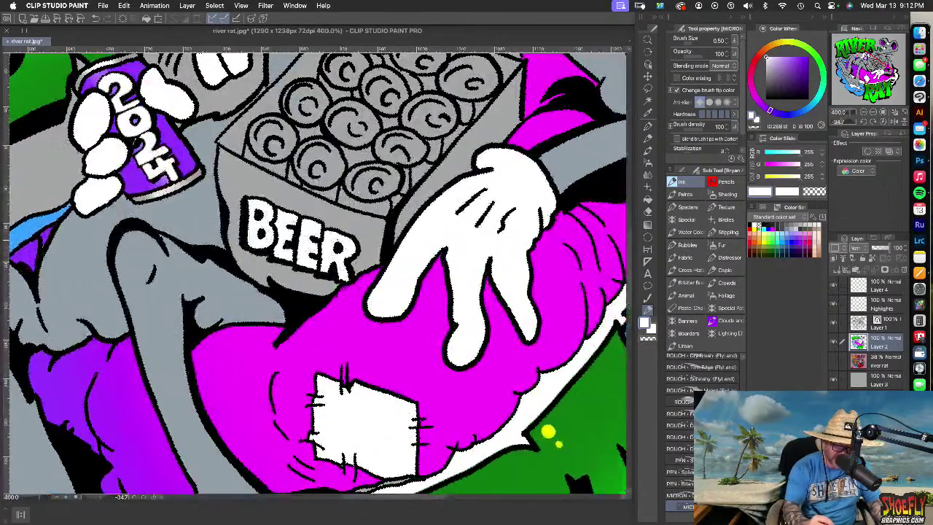
pyautogui.moveTo(337, 247); pyautogui.dragTo(560, 381)
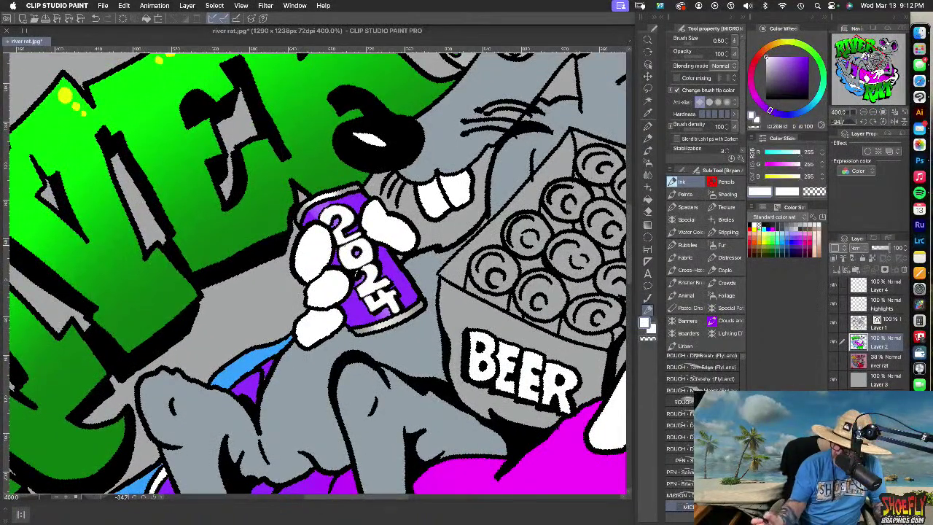
pyautogui.press('x')
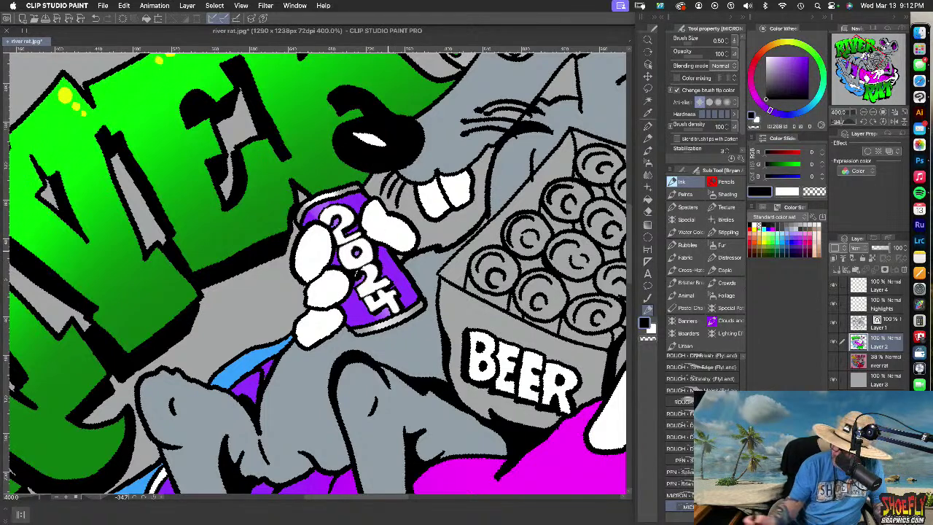
pyautogui.click(886, 285)
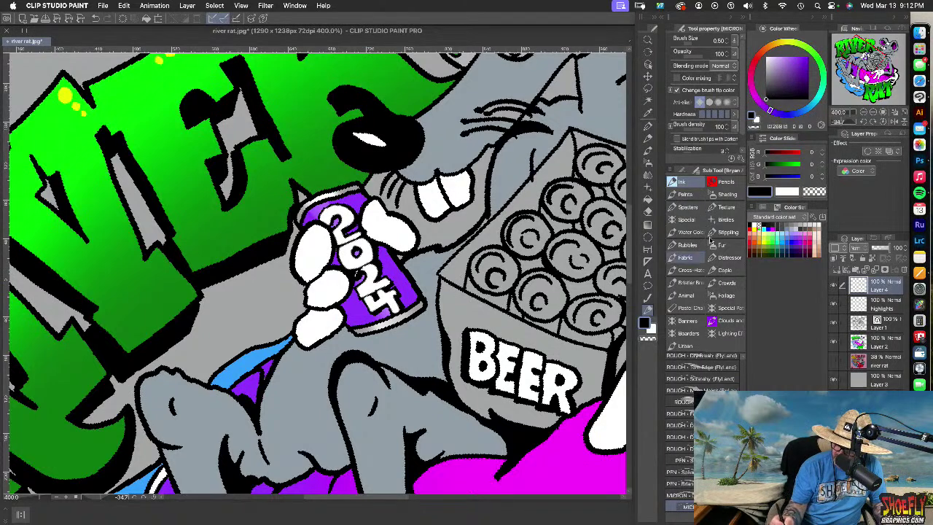
pyautogui.click(766, 58)
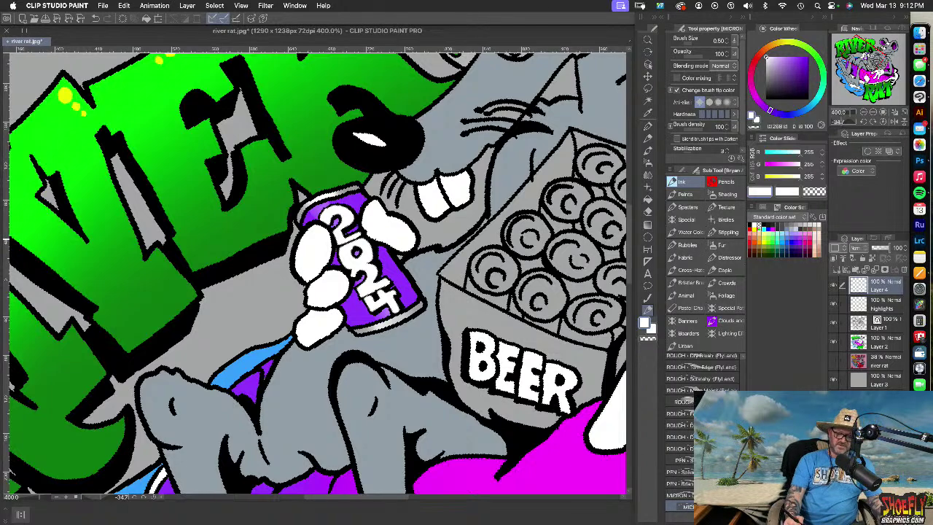
# Rotate the canvas upright to 0.0 degrees and review the whole illustration with the lettered can
pyautogui.scroll(-8, 374, 236)
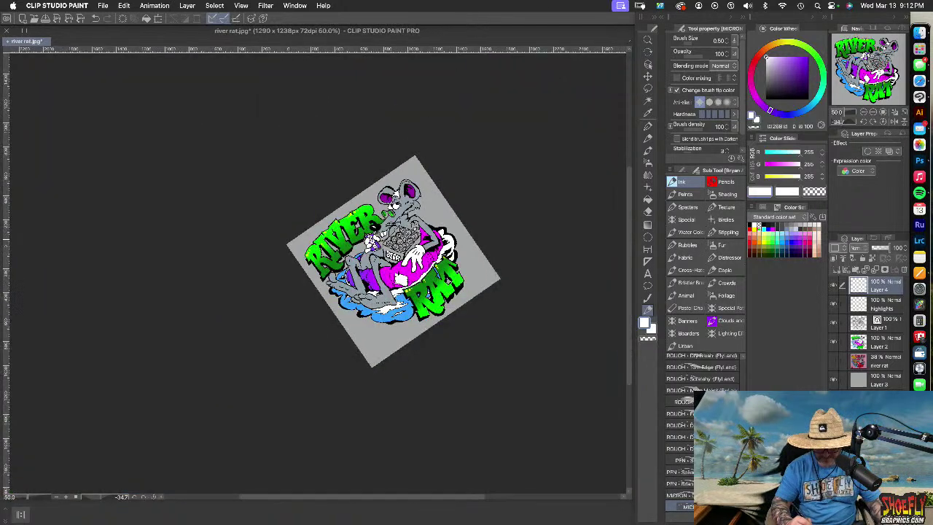
pyautogui.scroll(2, 373, 236)
pyautogui.scroll(3, 373, 241)
pyautogui.press('r')
pyautogui.moveTo(425, 227)
pyautogui.mouseDown()
pyautogui.moveTo(452, 314)
pyautogui.moveTo(457, 401)
pyautogui.mouseUp()
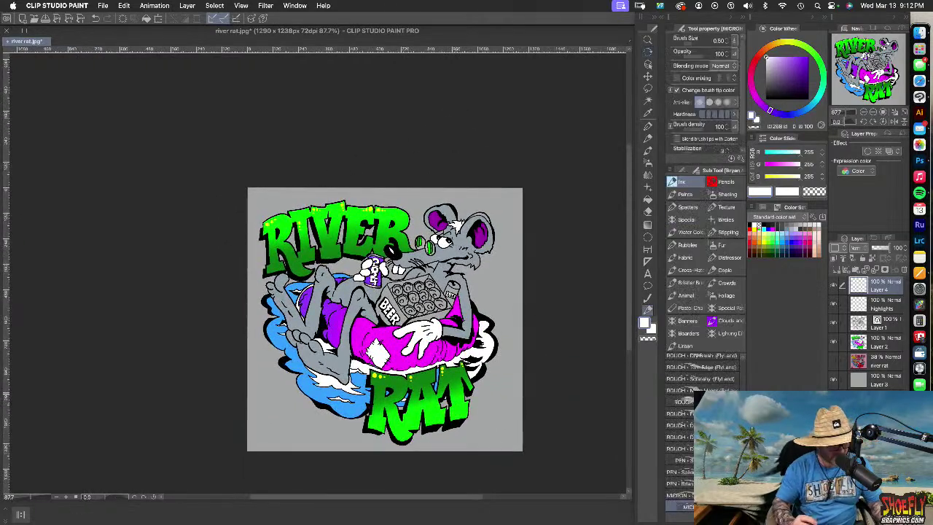
pyautogui.scroll(4, 455, 392)
pyautogui.scroll(-5, 313, 269)
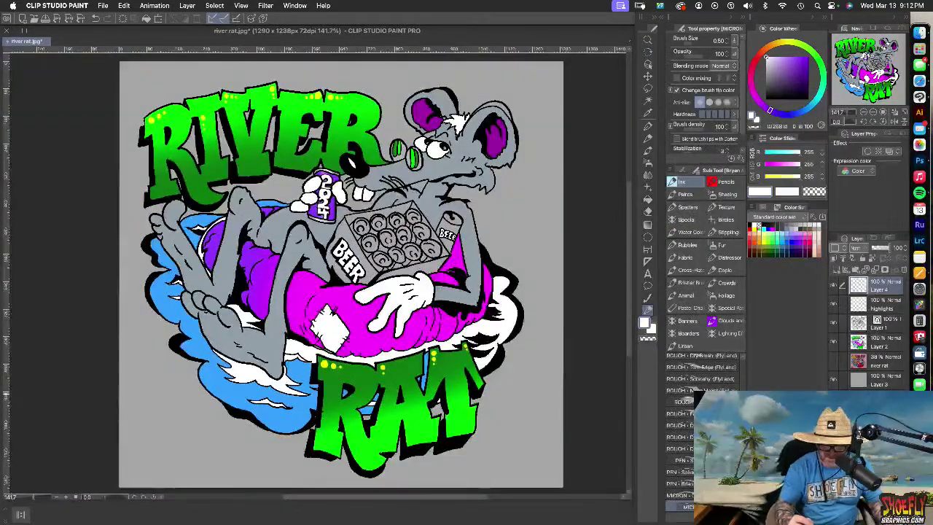
pyautogui.scroll(4, 314, 270)
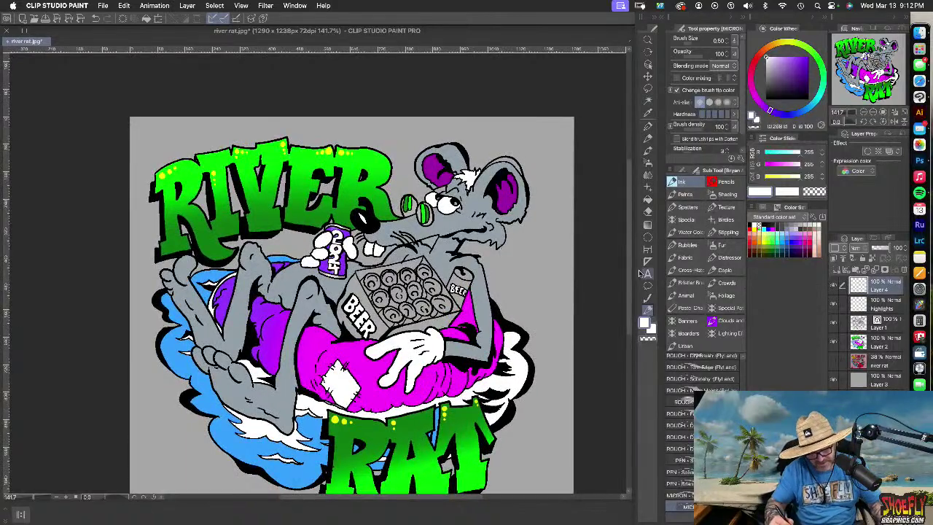
# Fill the outer gaps between the cans in the beer case on Layer 4 with purple sampled from the 2024 can
pyautogui.click(766, 99)
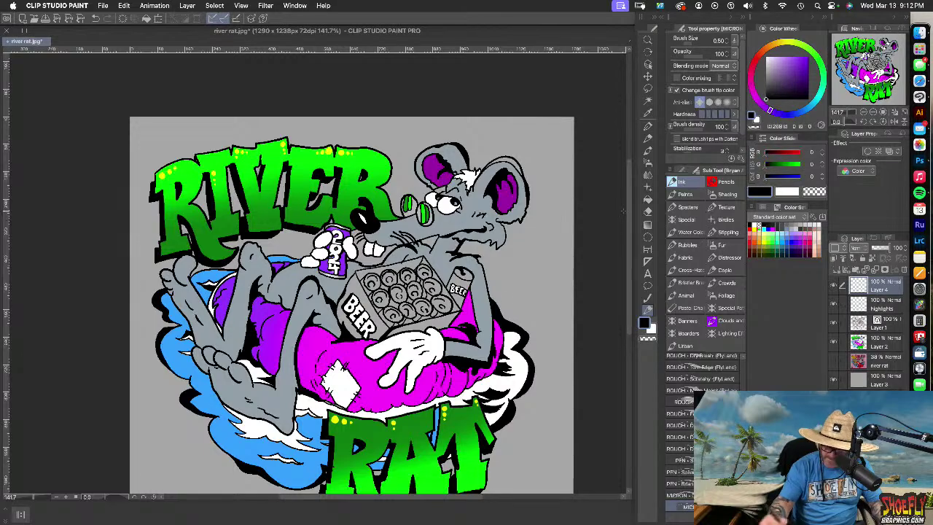
pyautogui.scroll(5, 475, 309)
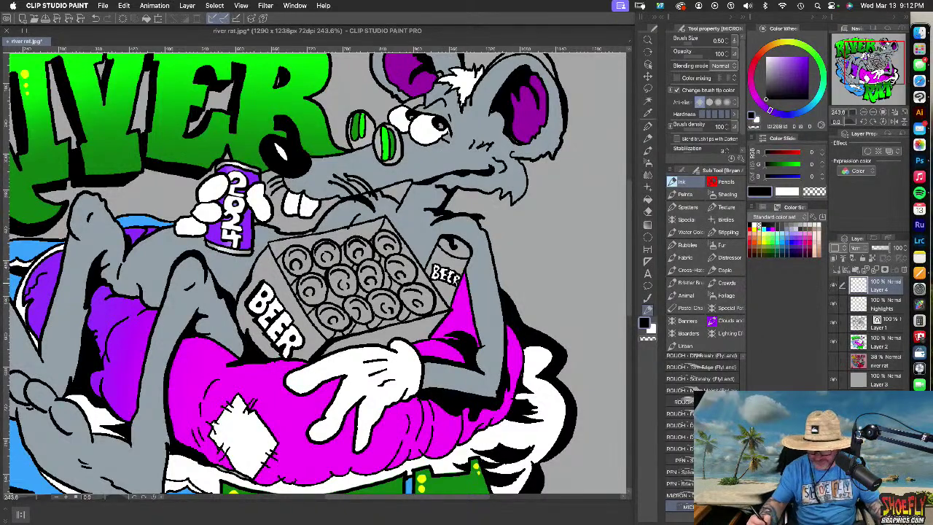
pyautogui.click(647, 198)
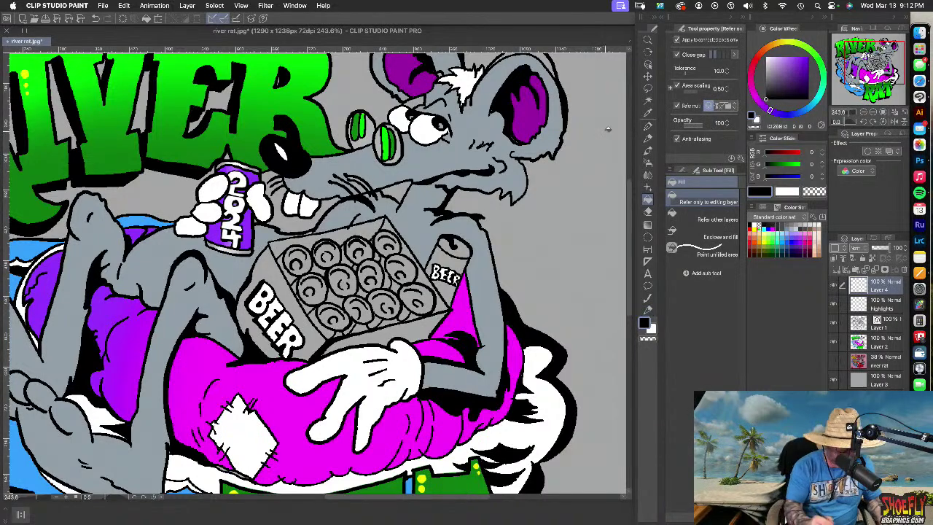
pyautogui.keyDown('alt'); pyautogui.click(257, 175); pyautogui.keyUp('alt')
pyautogui.click(286, 270)
pyautogui.click(313, 306)
pyautogui.click(305, 305)
pyautogui.click(324, 325)
pyautogui.click(339, 298)
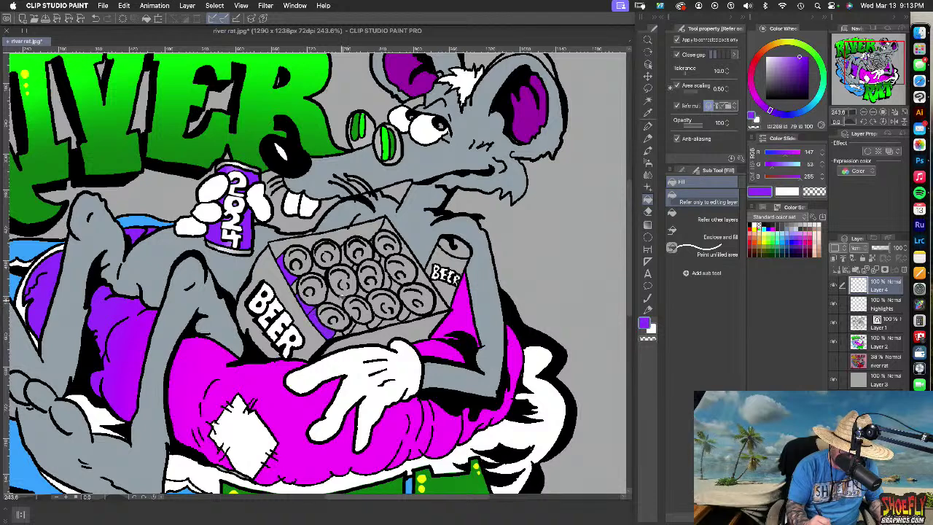
pyautogui.click(319, 270)
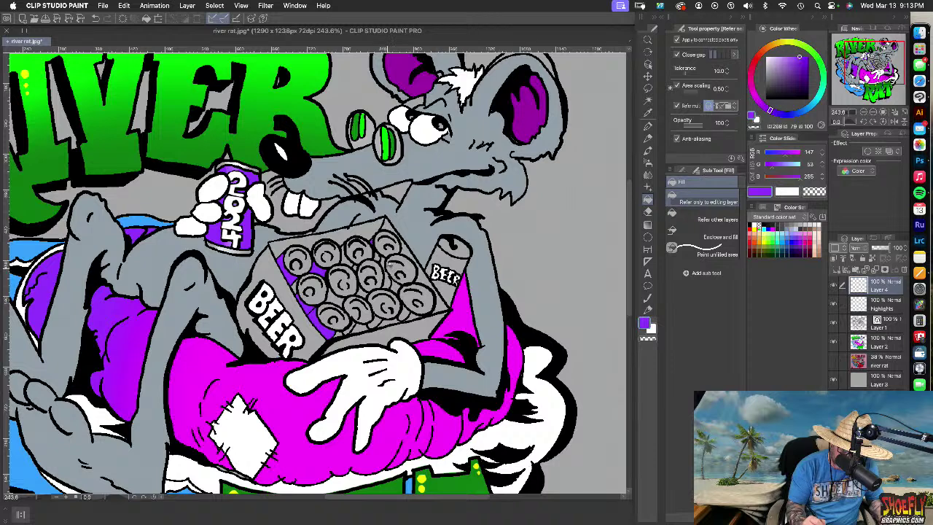
pyautogui.click(405, 313)
pyautogui.click(376, 321)
pyautogui.click(351, 333)
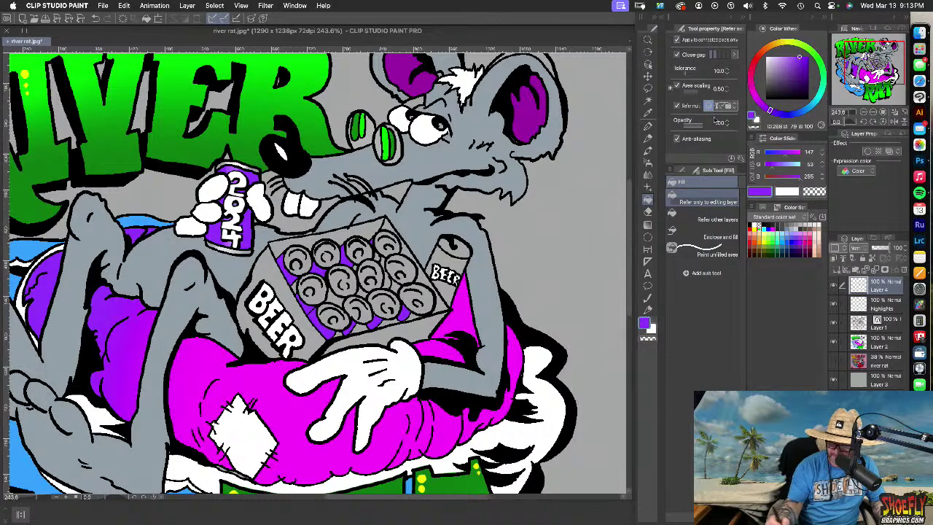
# Fill the inner gaps between the cans in the beer case on Layer 4 with black, and sample the can's purple and black again
pyautogui.moveTo(785, 83); pyautogui.dragTo(766, 99)
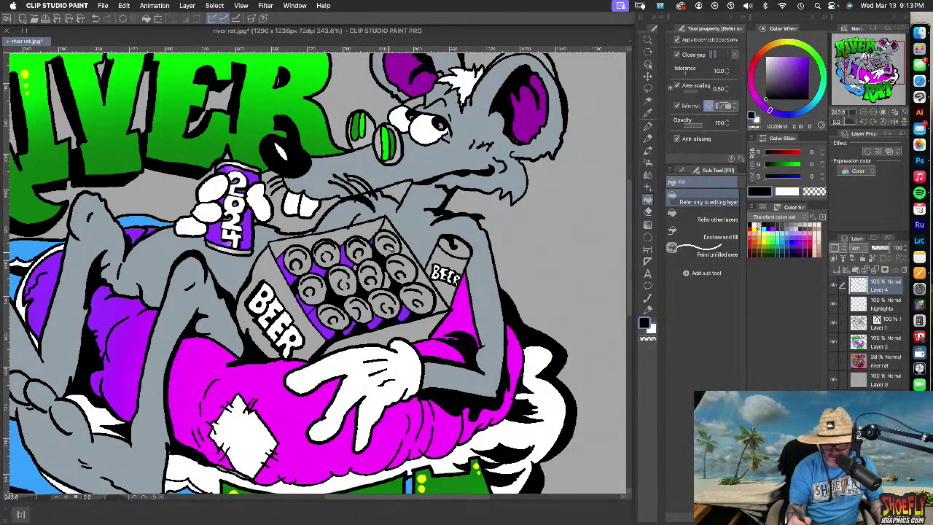
pyautogui.keyDown('alt'); pyautogui.click(252, 223); pyautogui.keyUp('alt')
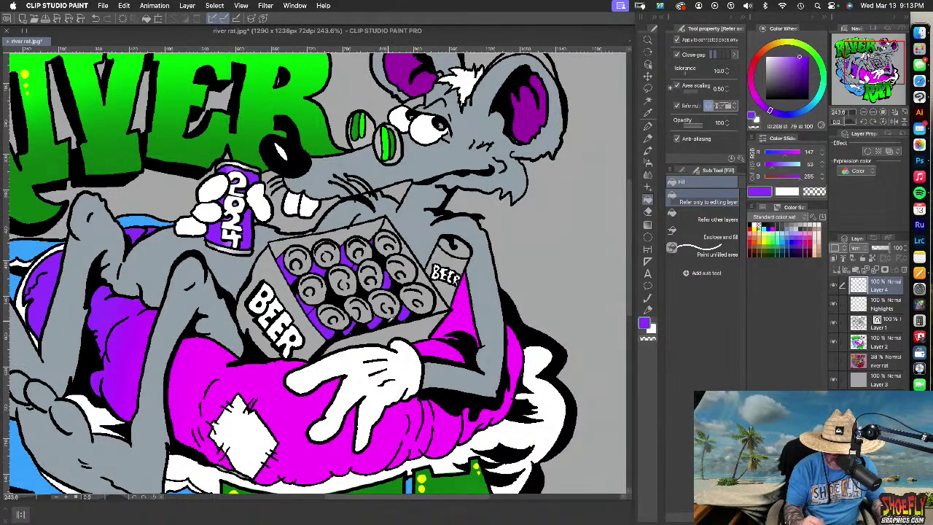
pyautogui.keyDown('alt'); pyautogui.click(393, 317); pyautogui.keyUp('alt')
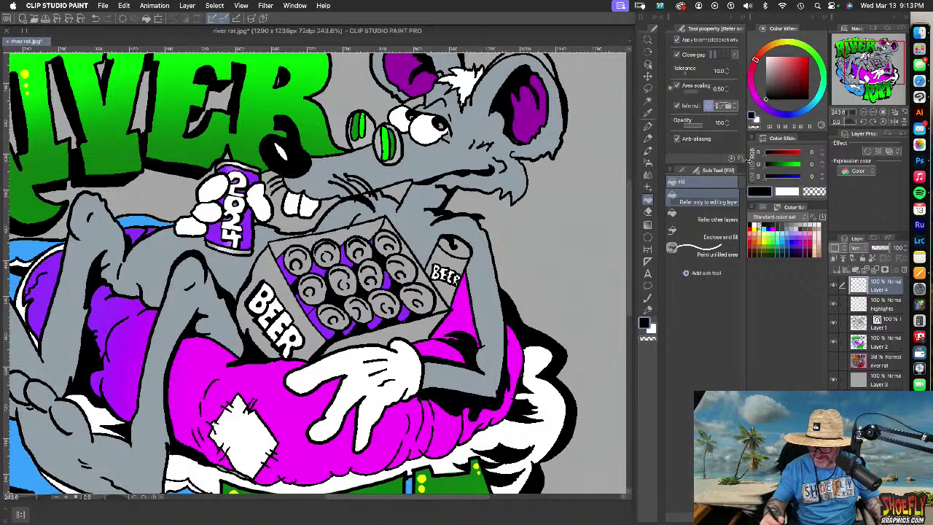
# Fill the two outer sides of the beer case around the BEER lettering and along the front with bright cyan
pyautogui.click(799, 112)
pyautogui.click(805, 57)
pyautogui.moveTo(805, 57); pyautogui.dragTo(809, 57)
pyautogui.moveTo(805, 113)
pyautogui.mouseDown()
pyautogui.moveTo(821, 91)
pyautogui.moveTo(818, 102)
pyautogui.mouseUp()
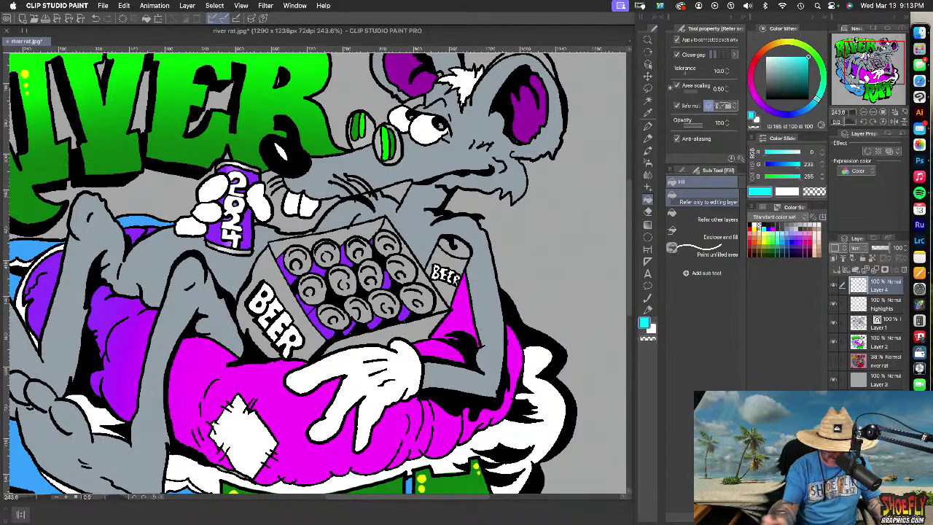
pyautogui.click(306, 325)
pyautogui.click(413, 328)
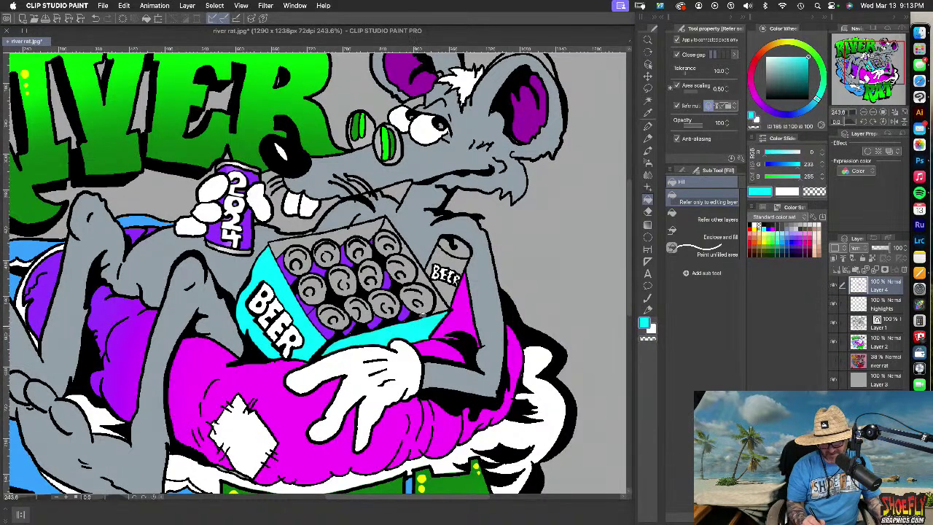
# Darken the cyan to a deep teal and fill the two inner walls of the beer case with it
pyautogui.moveTo(808, 59); pyautogui.dragTo(808, 77)
pyautogui.click(428, 294)
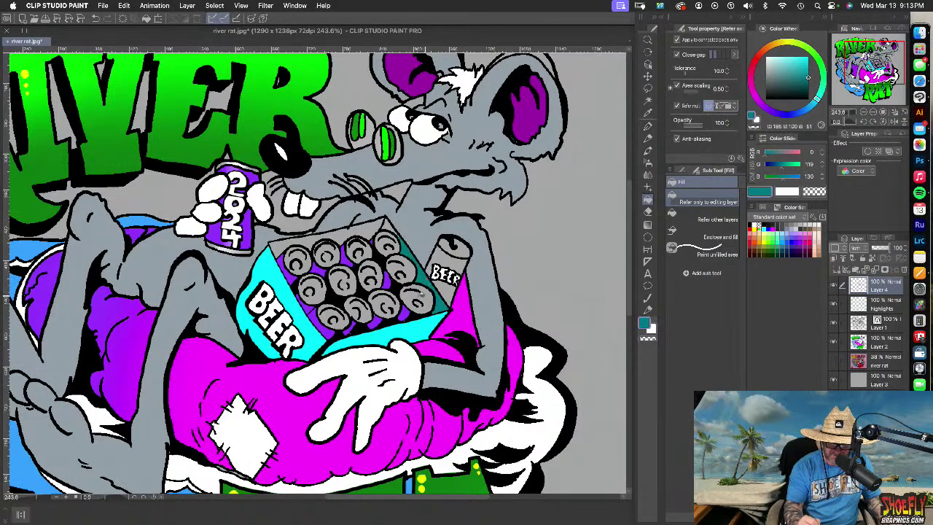
pyautogui.click(342, 234)
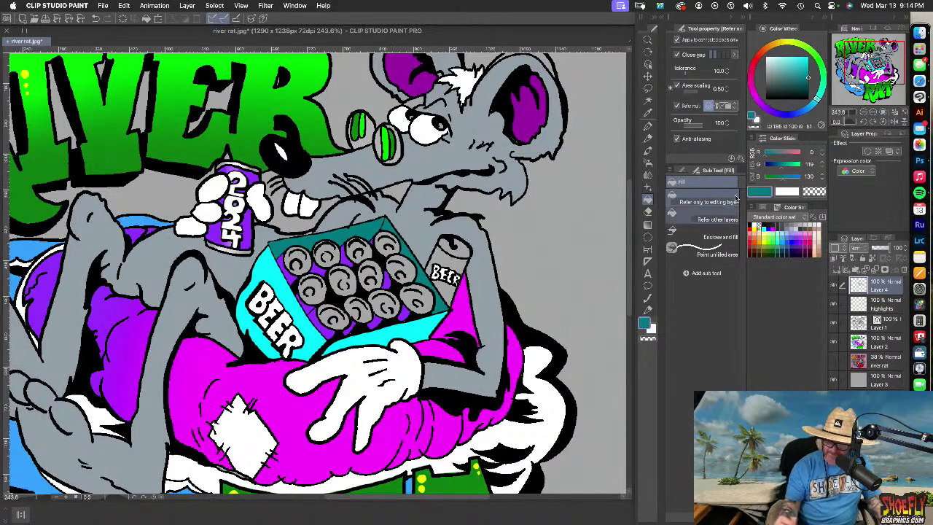
# Fill the tops of all the cans in the beer case with medium gray, and move Layer 4 below Layer 1
pyautogui.click(765, 78)
pyautogui.click(386, 243)
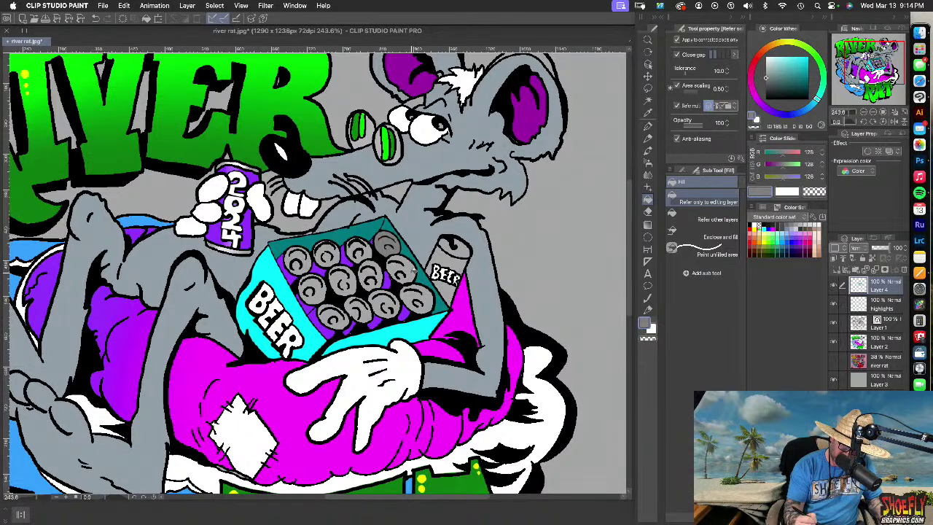
pyautogui.click(410, 269)
pyautogui.click(423, 295)
pyautogui.click(380, 300)
pyautogui.click(369, 275)
pyautogui.click(357, 249)
pyautogui.click(335, 251)
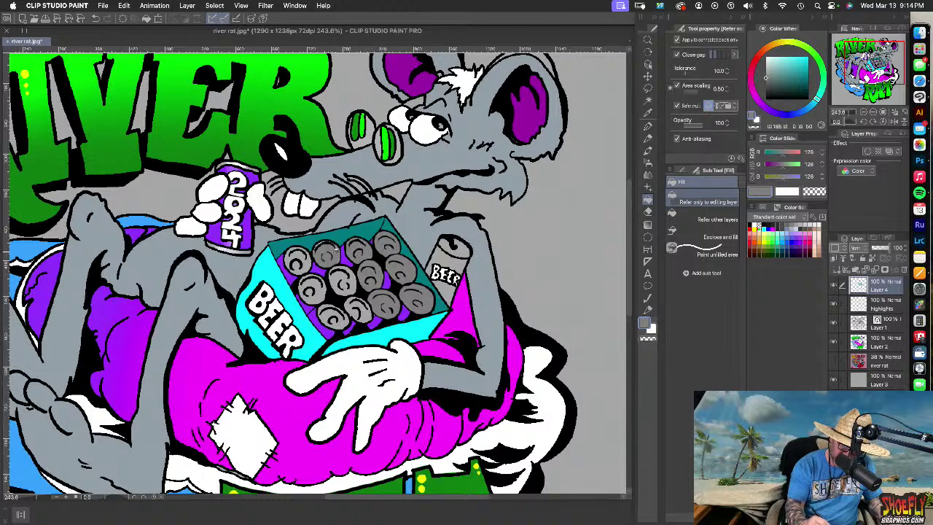
pyautogui.click(302, 256)
pyautogui.click(321, 291)
pyautogui.click(337, 278)
pyautogui.click(342, 320)
pyautogui.click(357, 310)
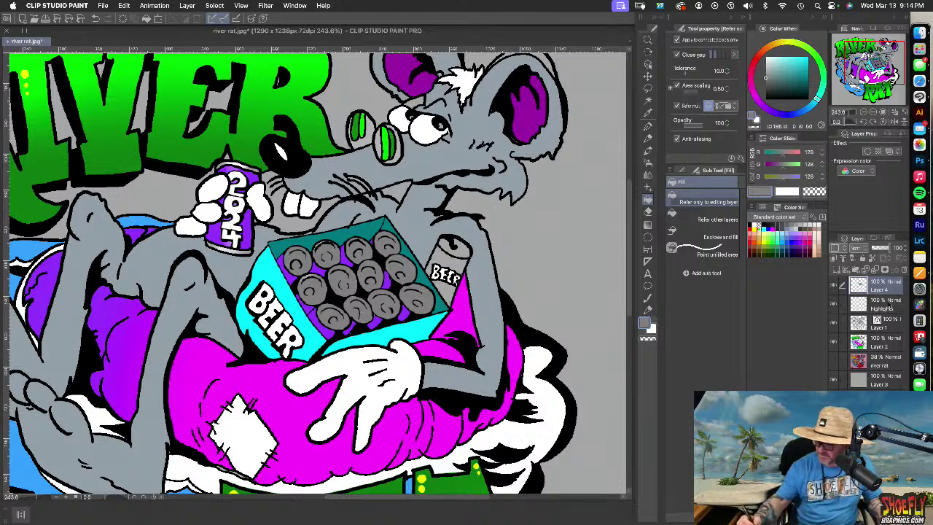
pyautogui.moveTo(894, 293); pyautogui.dragTo(890, 337)
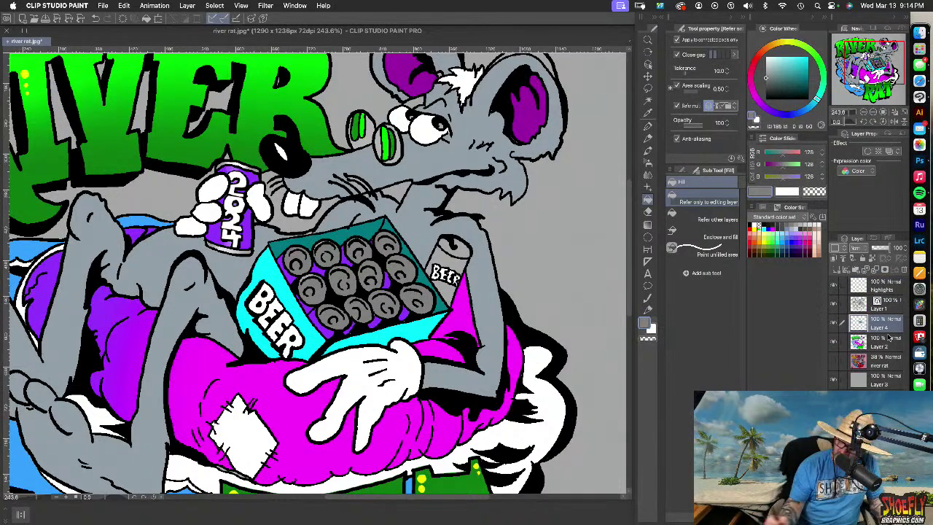
# Paint light gray highlights on the can tops in the case with the Soft airbrush at size 1.50
pyautogui.click(648, 310)
pyautogui.click(767, 63)
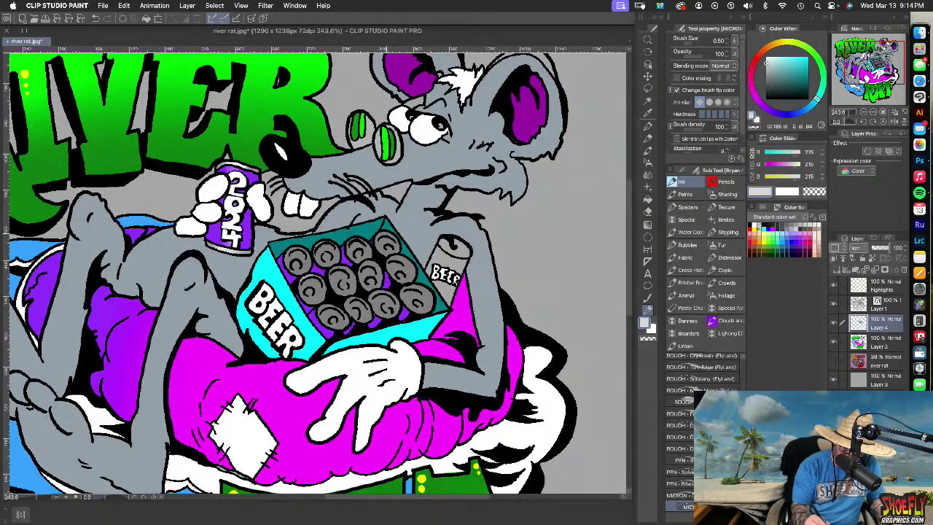
pyautogui.click(648, 175)
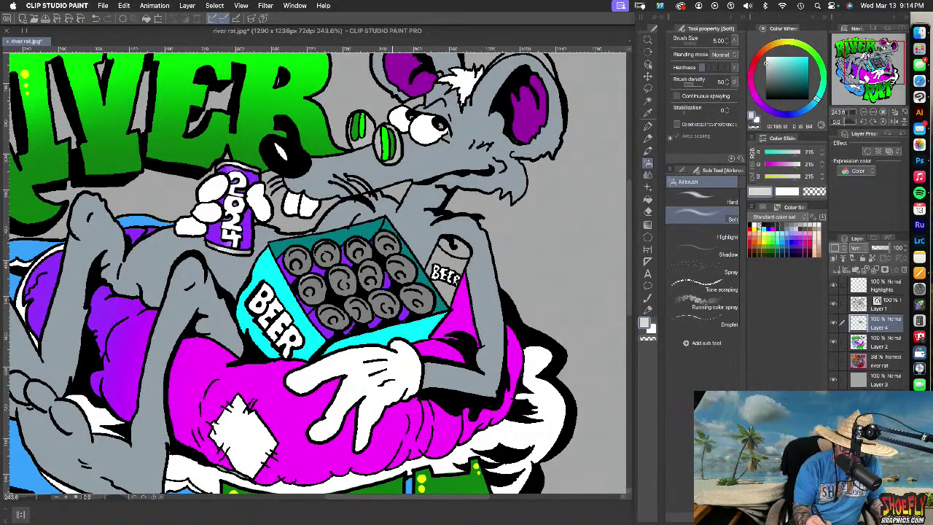
pyautogui.press('[')
pyautogui.press('[')
pyautogui.press('[')
pyautogui.press('[')
pyautogui.press('[')
pyautogui.press('[')
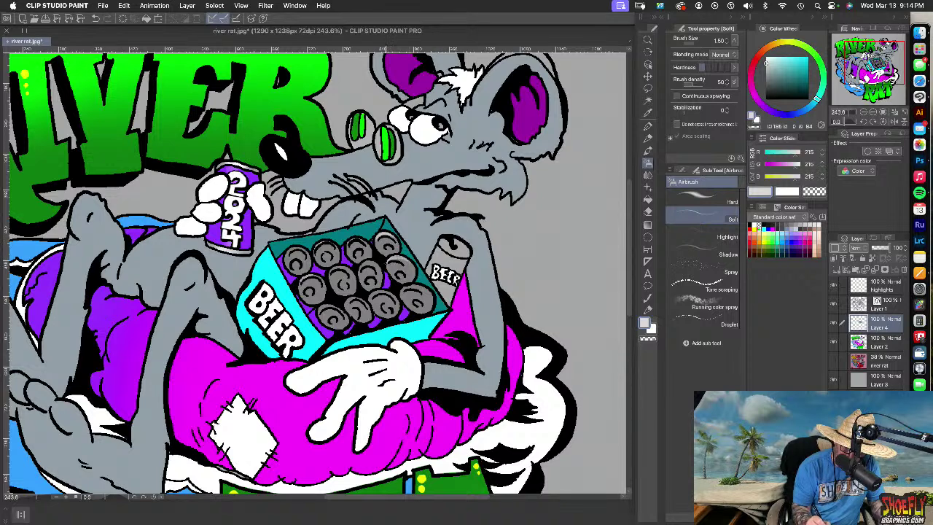
pyautogui.moveTo(409, 259); pyautogui.dragTo(390, 260)
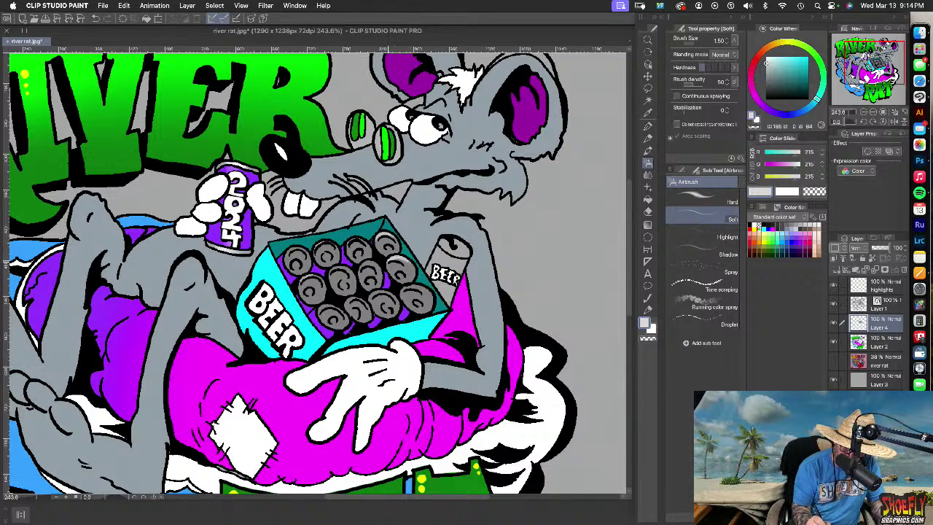
pyautogui.moveTo(420, 288); pyautogui.dragTo(407, 287)
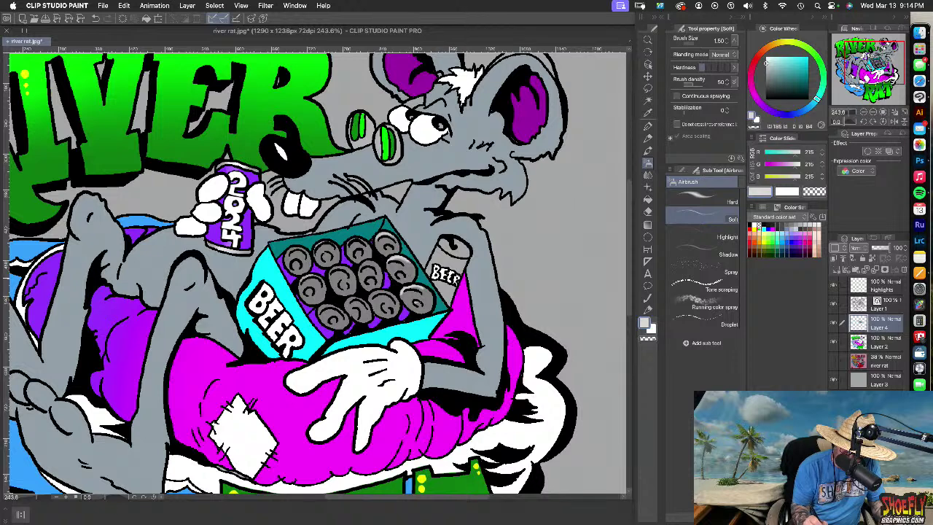
pyautogui.moveTo(381, 271); pyautogui.dragTo(366, 263)
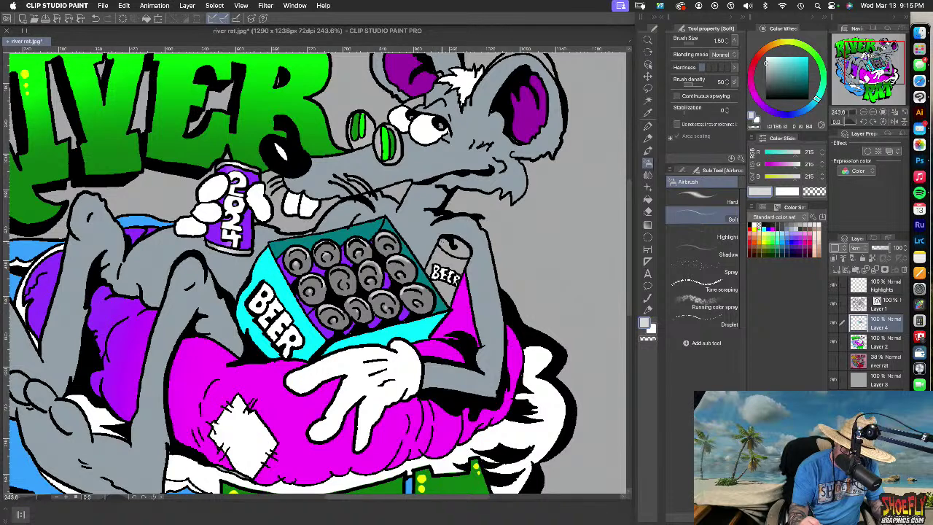
# Airbrush light gray highlights on the loose BEER can's top, and fill its body with purple sampled from the case
pyautogui.moveTo(443, 248); pyautogui.dragTo(443, 240)
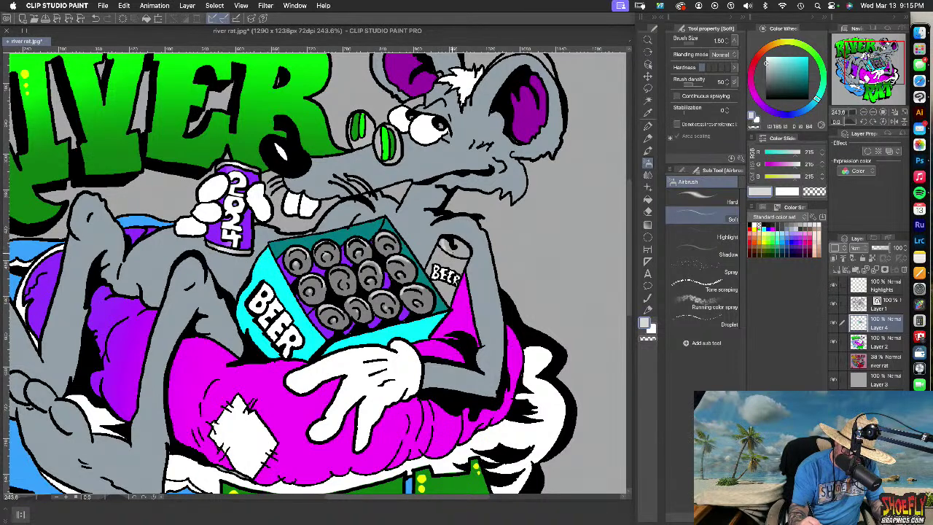
pyautogui.moveTo(459, 244); pyautogui.dragTo(462, 247)
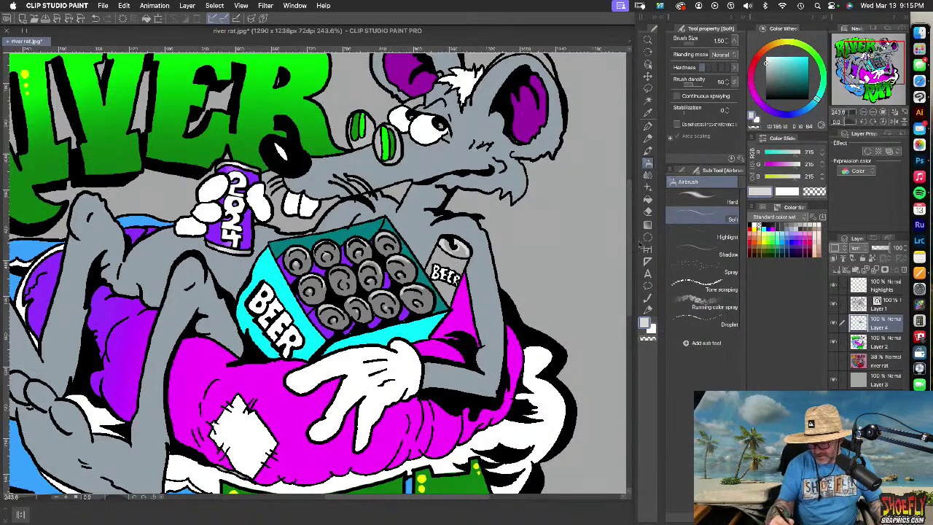
pyautogui.click(647, 208)
pyautogui.click(648, 198)
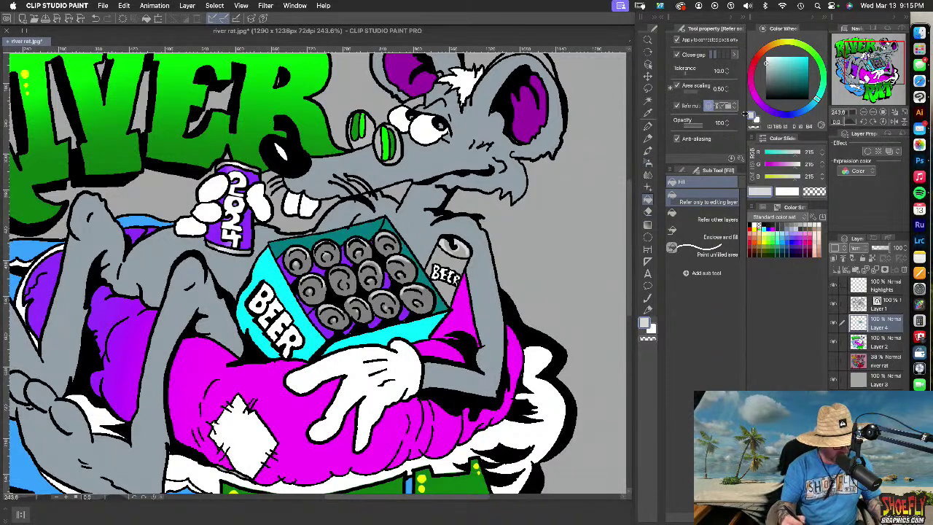
pyautogui.keyDown('alt'); pyautogui.click(329, 328); pyautogui.keyUp('alt')
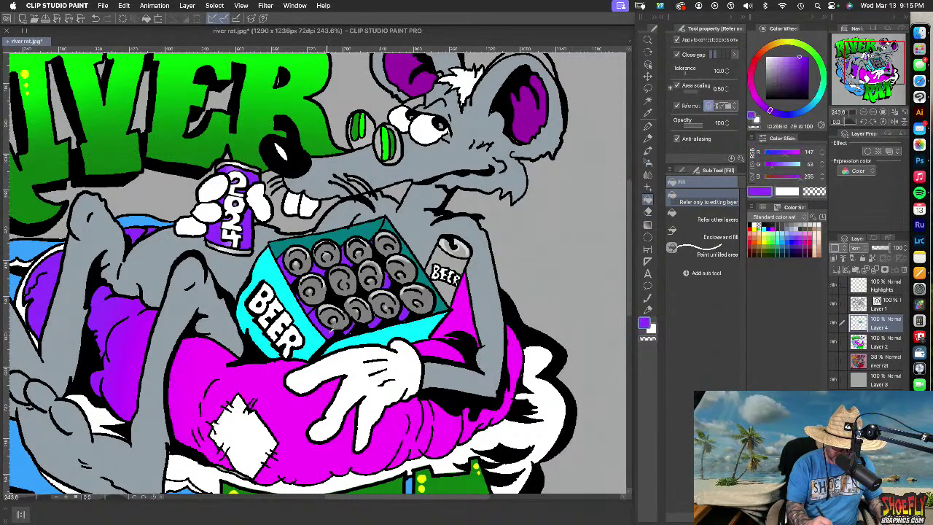
pyautogui.click(459, 266)
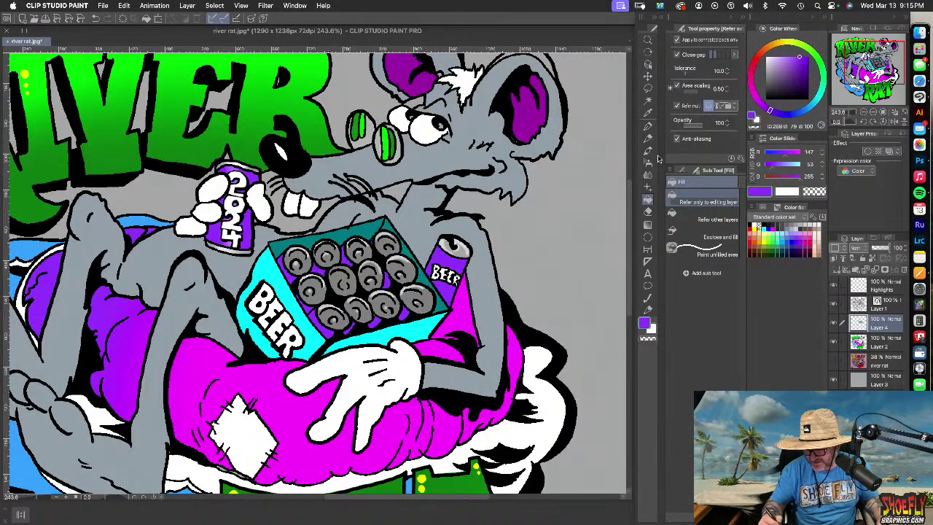
pyautogui.click(647, 286)
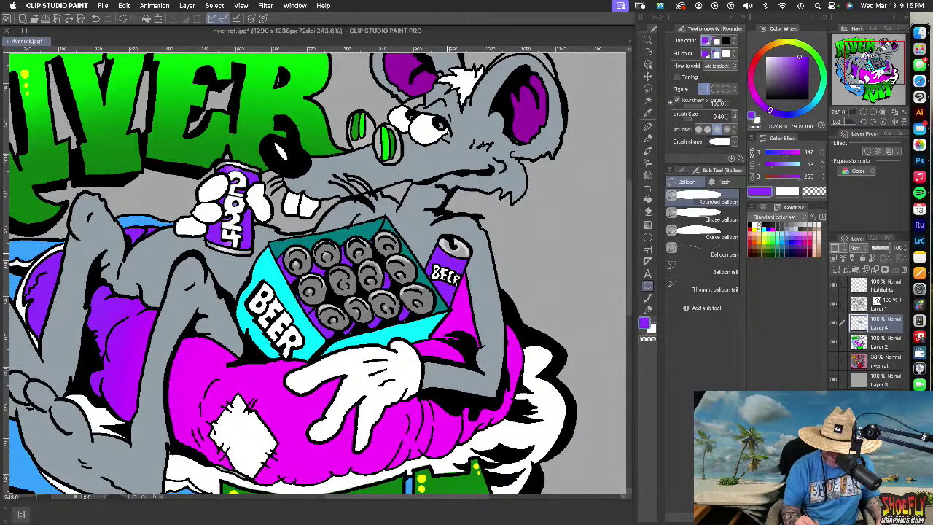
pyautogui.moveTo(431, 254); pyautogui.dragTo(446, 286)
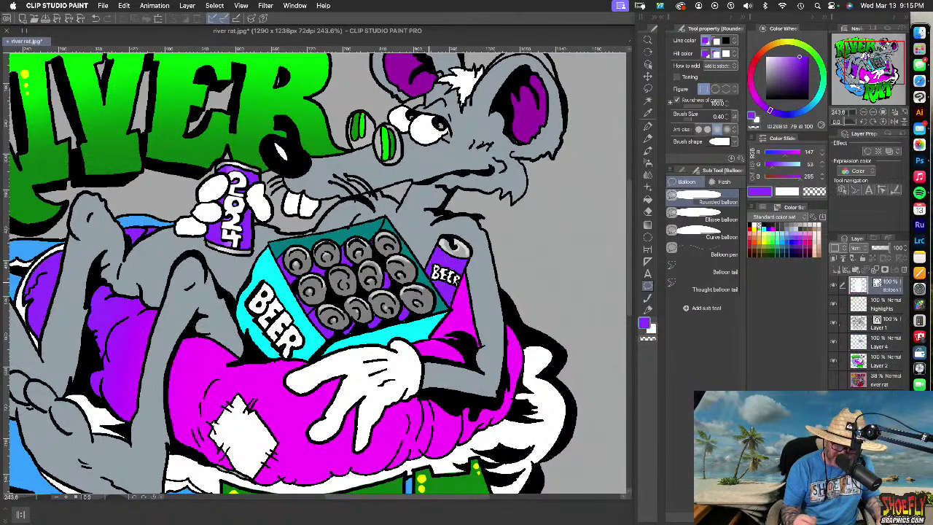
pyautogui.press('m')
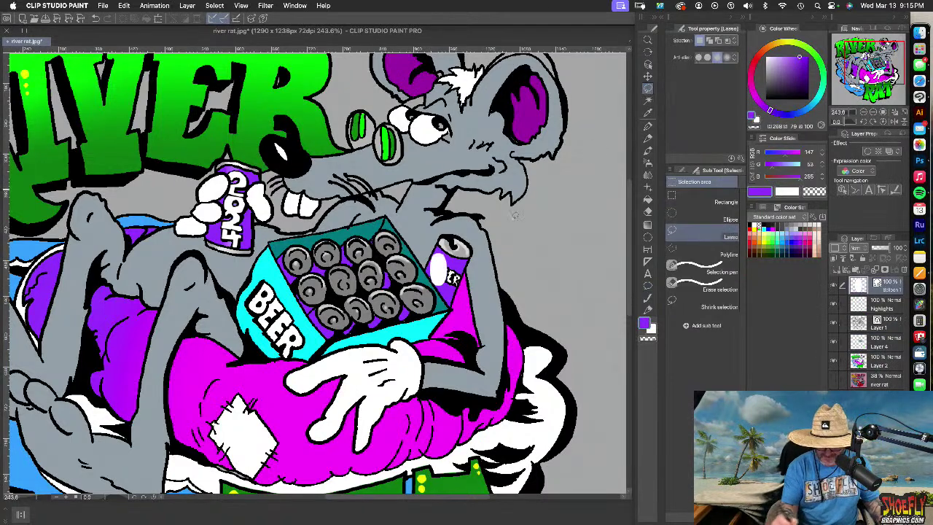
pyautogui.press('super+z')
pyautogui.press('super+z')
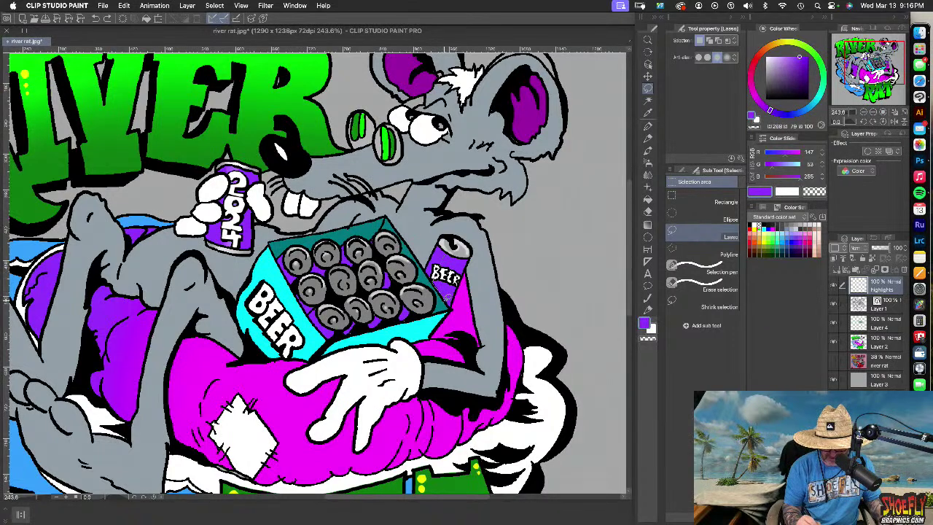
# Try airbrushing light purple at size 30.00 inside a lasso selection of the loose BEER can on the highlights layer, and undo it
pyautogui.moveTo(461, 264); pyautogui.dragTo(442, 252)
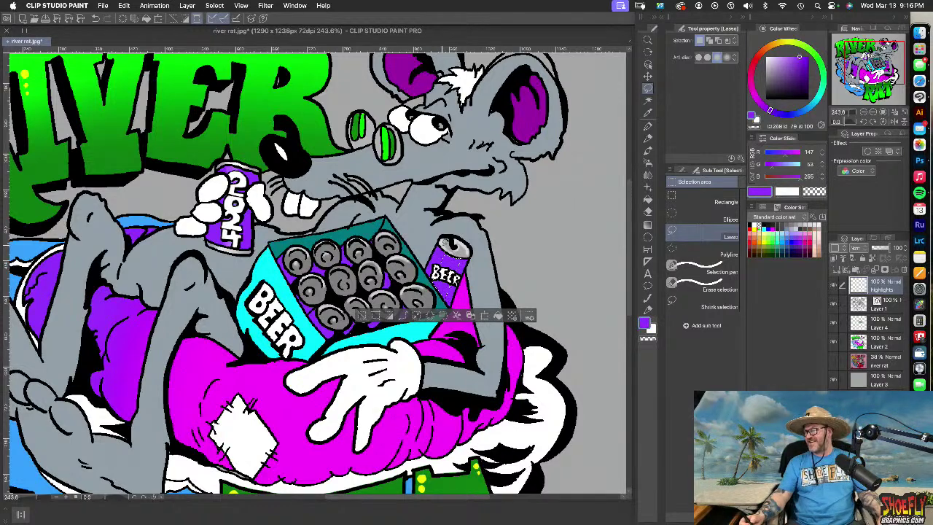
pyautogui.click(649, 160)
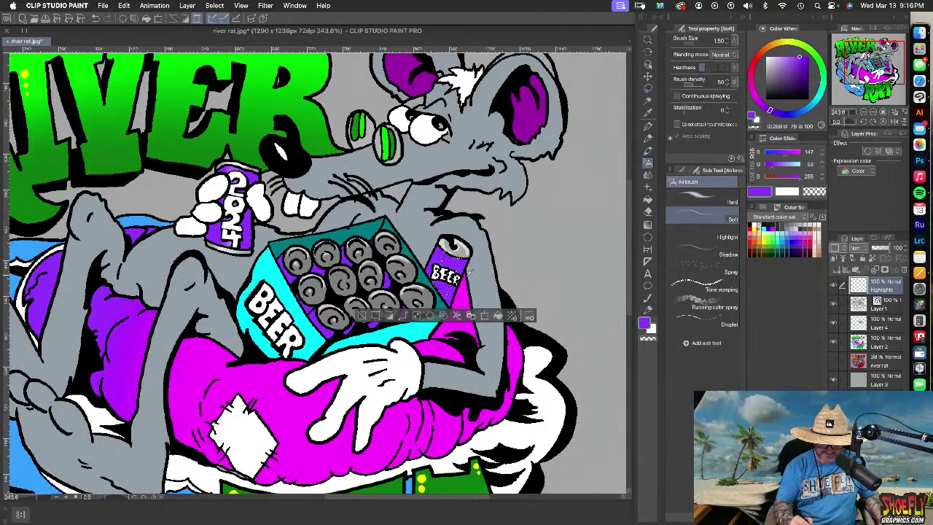
pyautogui.moveTo(803, 59); pyautogui.dragTo(786, 59)
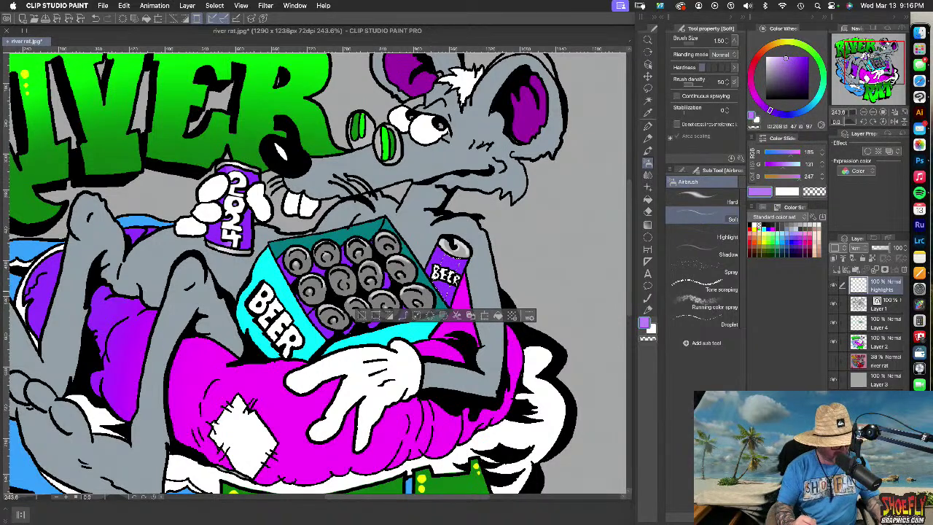
pyautogui.press(']')
pyautogui.press(']')
pyautogui.press(']')
pyautogui.press(']')
pyautogui.press(']')
pyautogui.press(']')
pyautogui.press(']')
pyautogui.press(']')
pyautogui.press(']')
pyautogui.press(']')
pyautogui.press(']')
pyautogui.press(']')
pyautogui.press(']')
pyautogui.press(']')
pyautogui.press(']')
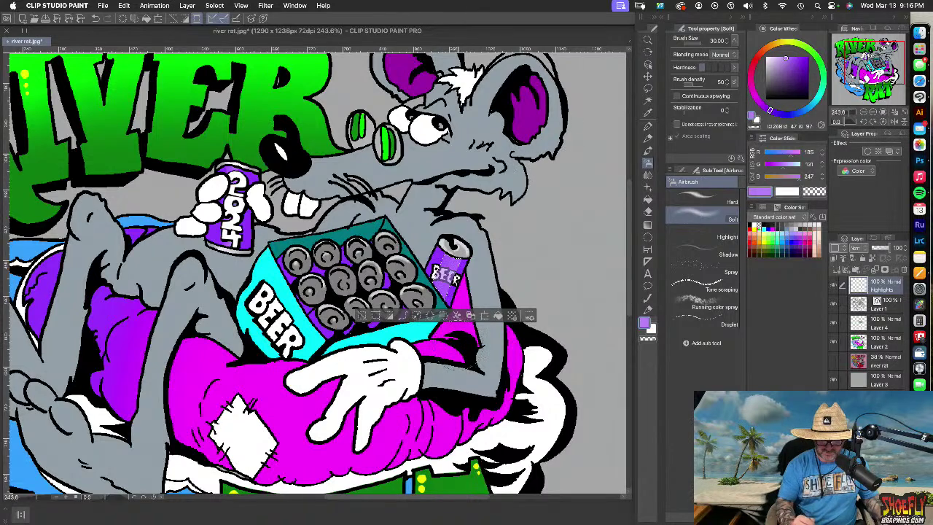
pyautogui.press('super+z')
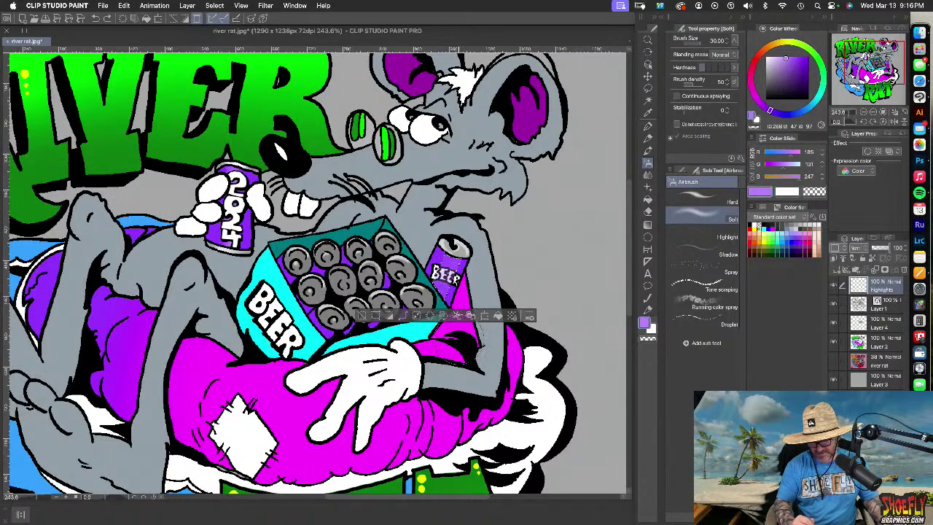
pyautogui.press('super+z')
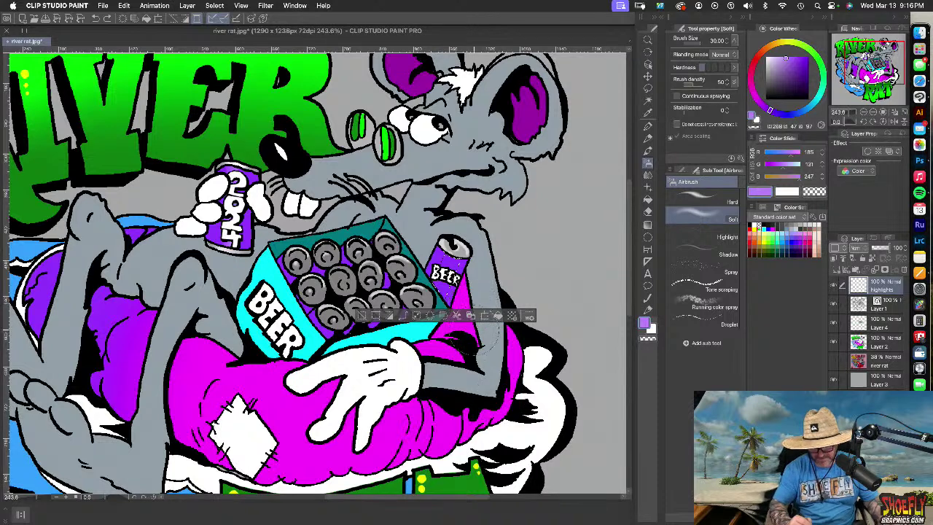
pyautogui.press('super+z')
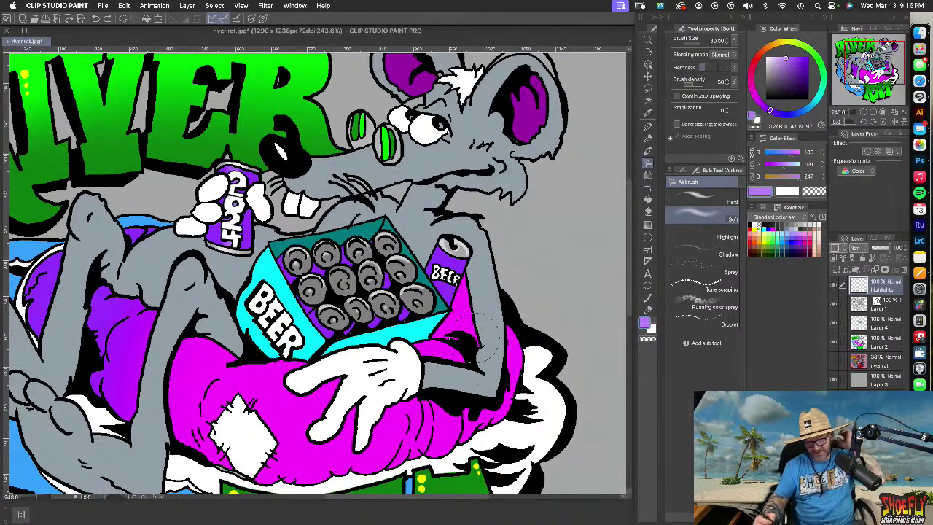
# Lasso the loose BEER can's body on Layer 2 and toggle Layers 2 and 4 to check which one holds its fill
pyautogui.click(891, 348)
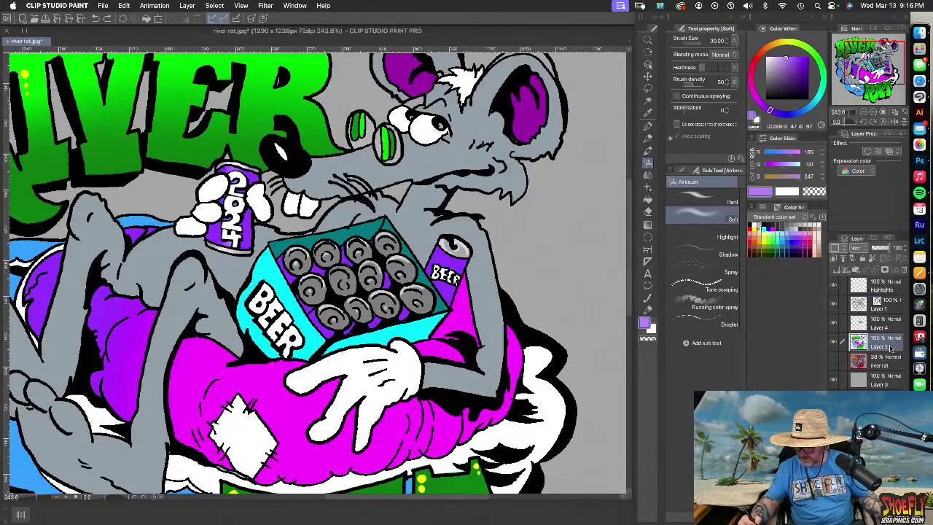
pyautogui.click(647, 88)
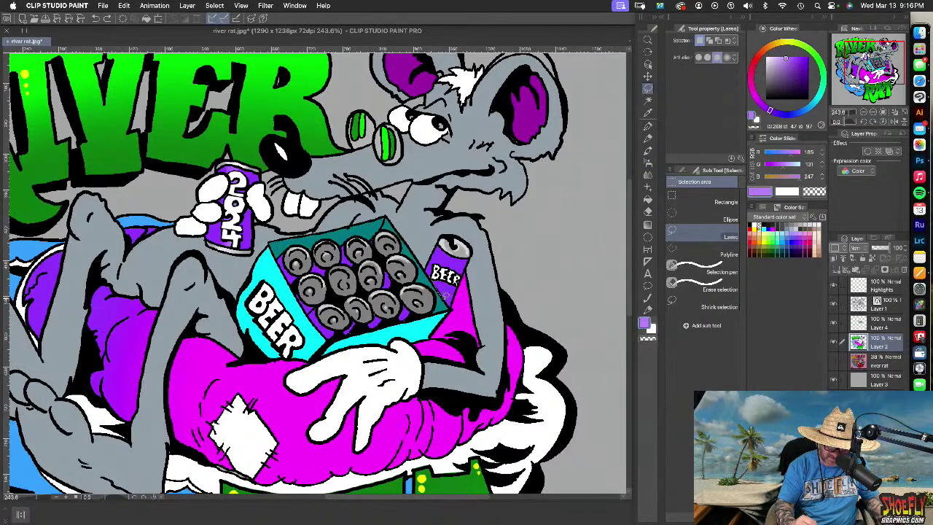
pyautogui.moveTo(449, 250); pyautogui.dragTo(415, 332)
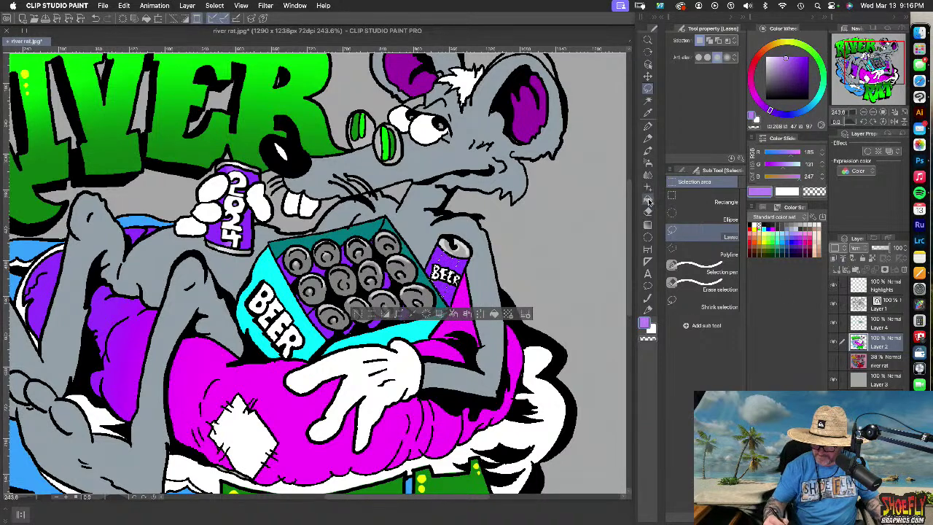
pyautogui.click(648, 310)
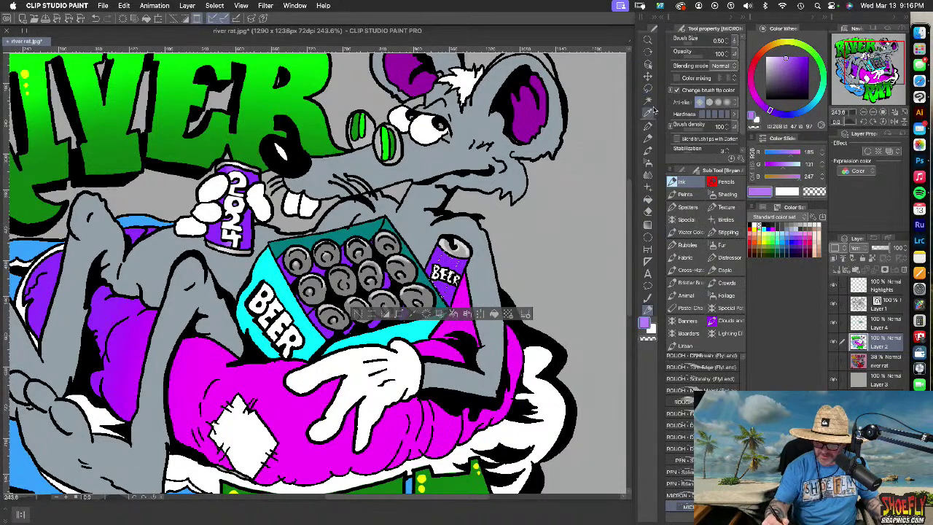
pyautogui.click(647, 162)
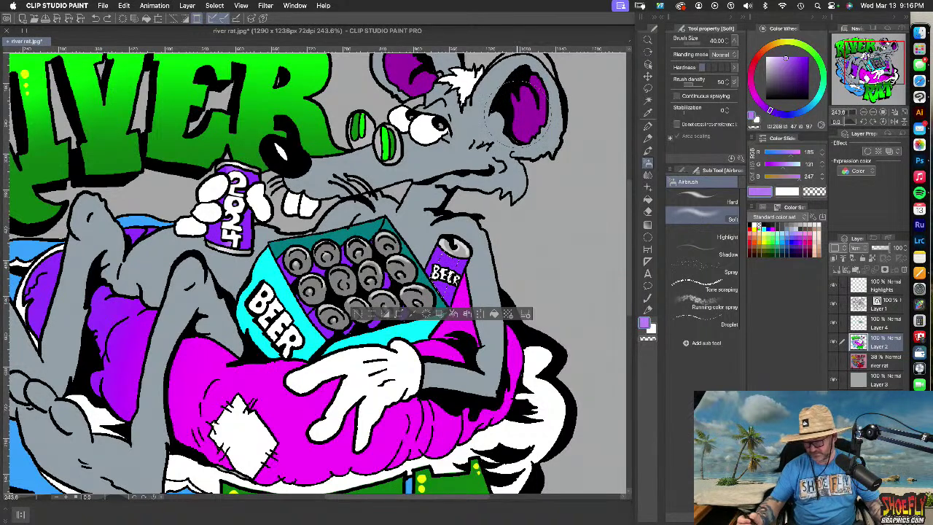
pyautogui.click(834, 340)
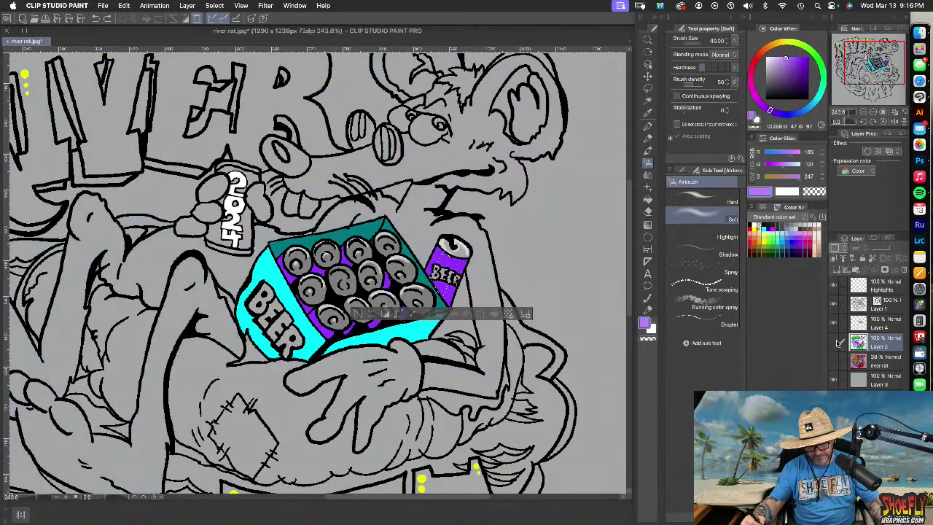
pyautogui.click(834, 341)
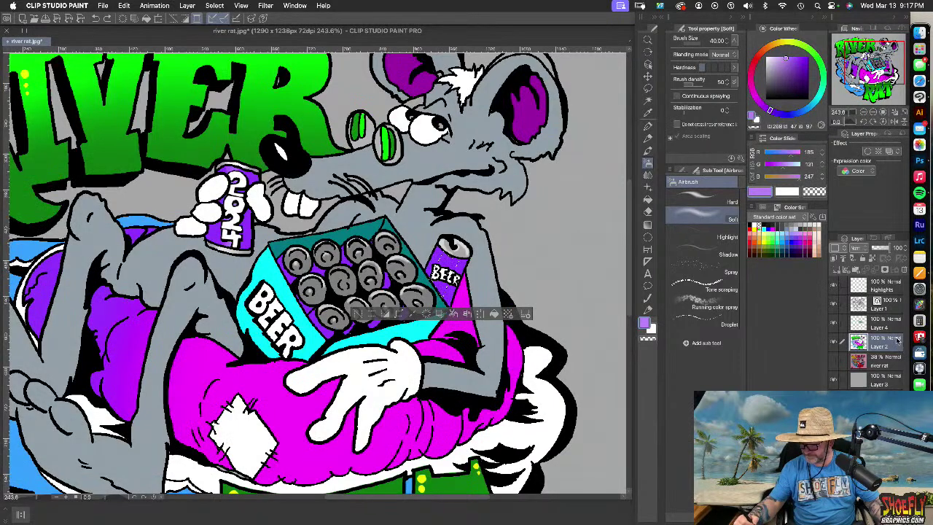
pyautogui.click(834, 323)
pyautogui.click(834, 323)
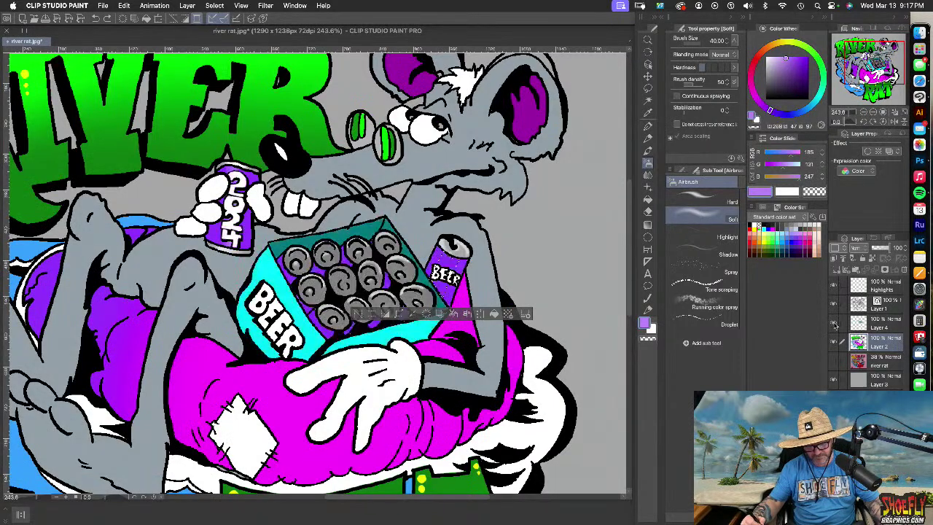
# Make Layer 4 active and set the Soft airbrush to size 12.00 for the lassoed BEER can
pyautogui.click(879, 325)
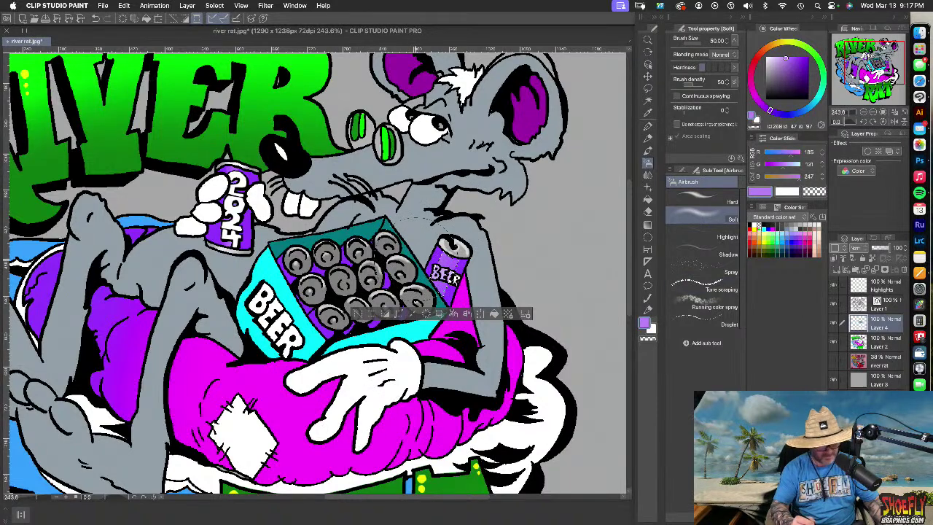
pyautogui.press('[')
pyautogui.press('[')
pyautogui.press('[')
pyautogui.press('[')
pyautogui.press('[')
pyautogui.press('[')
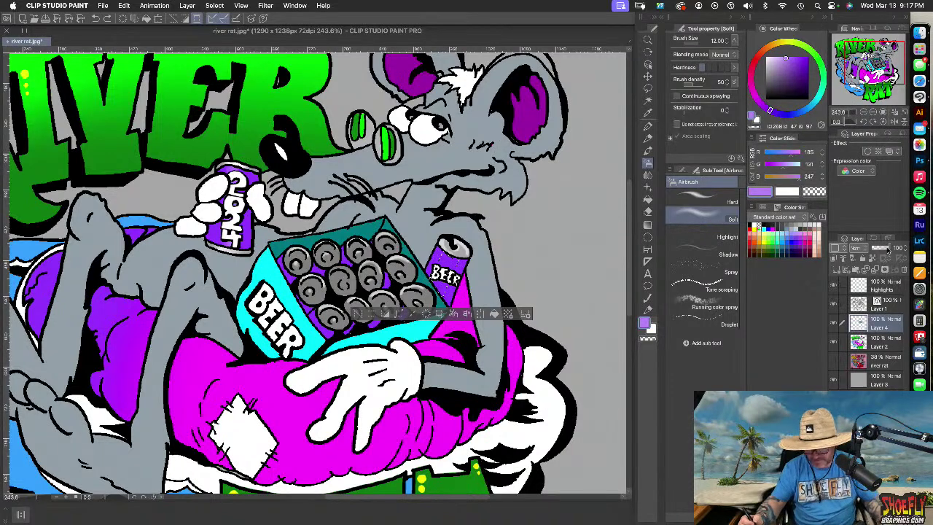
# Activate Layer 1, set the Fill tool's color to white, and clear the selection around the loose BEER can
pyautogui.click(886, 306)
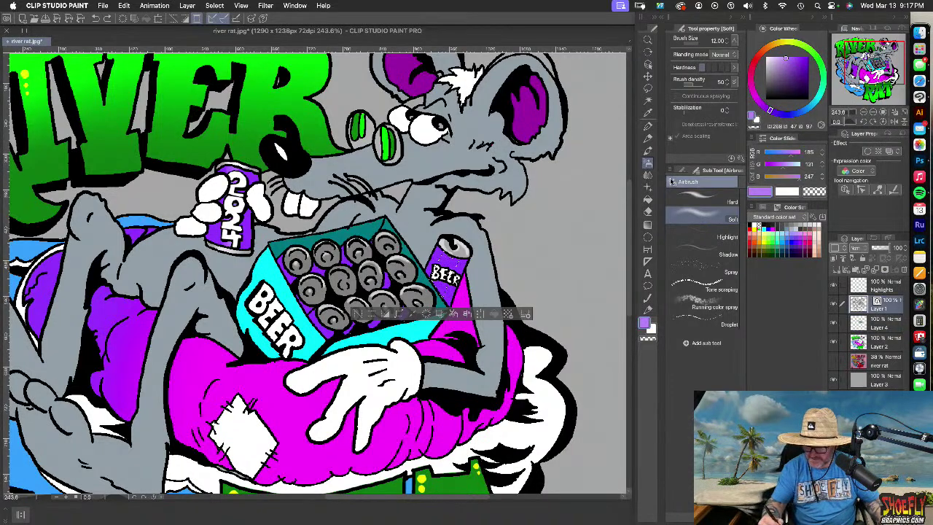
pyautogui.click(648, 199)
pyautogui.moveTo(792, 79); pyautogui.dragTo(766, 57)
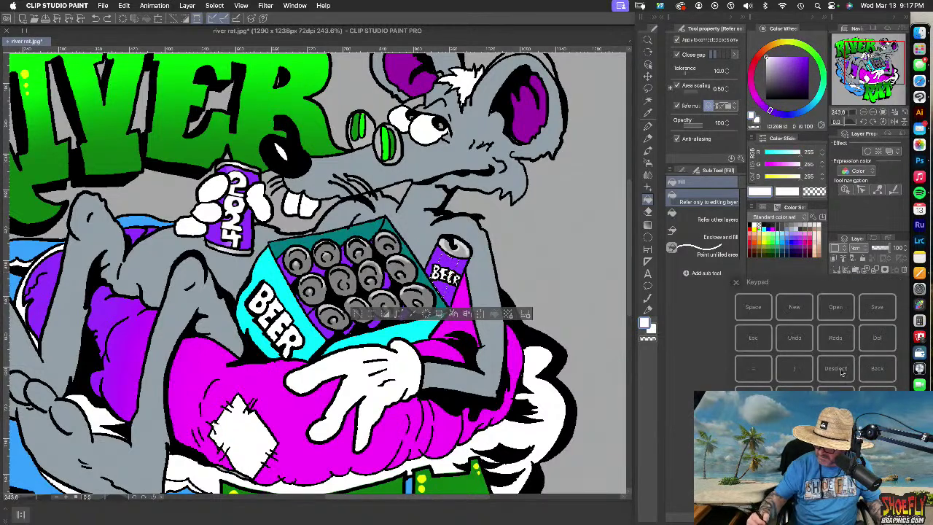
pyautogui.click(836, 370)
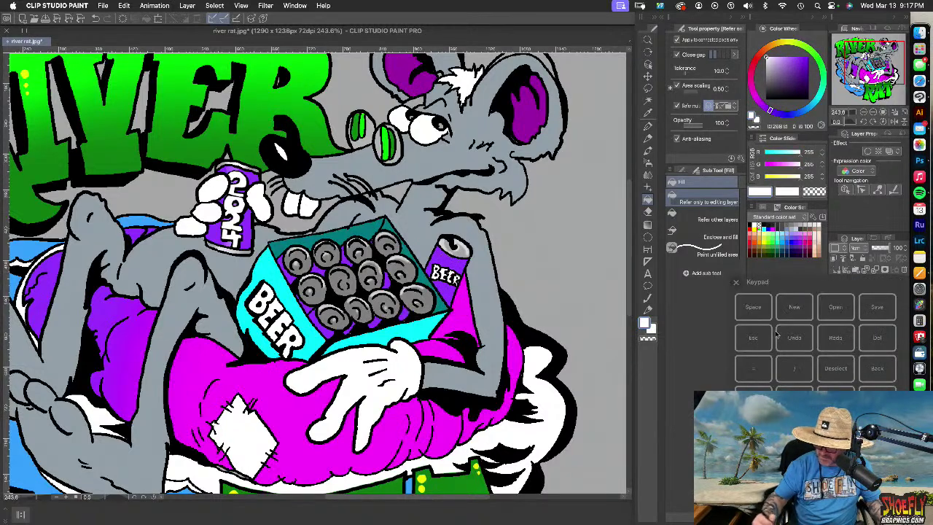
pyautogui.click(737, 282)
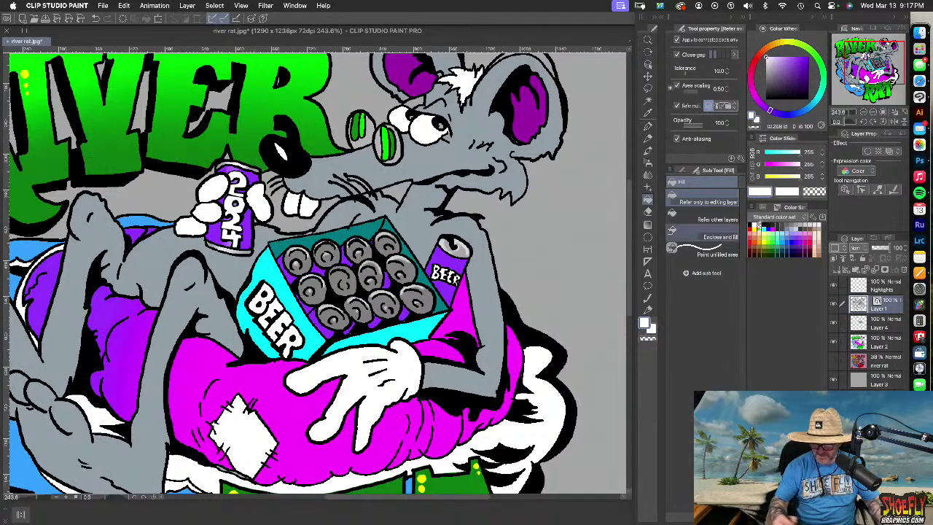
# Fill the area around the green reflections in the rat's glasses with white on Layer 2
pyautogui.click(649, 76)
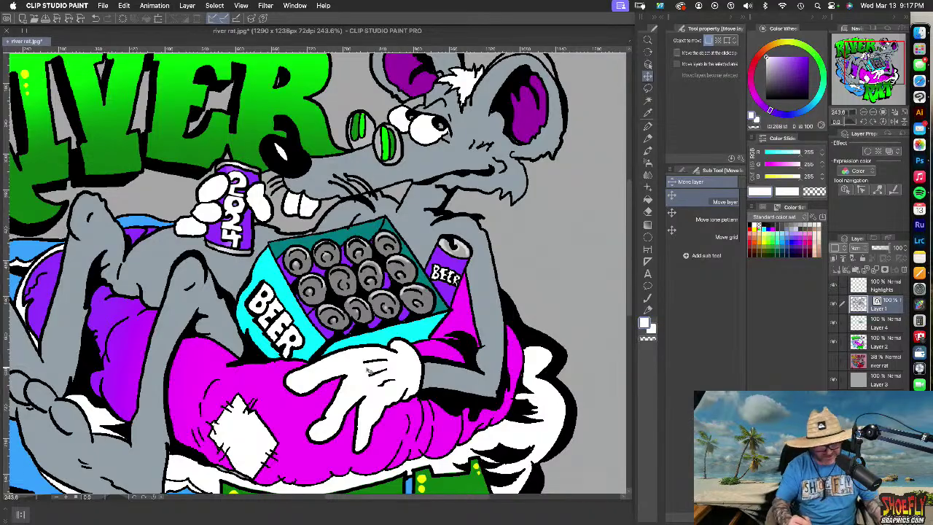
pyautogui.scroll(-5, 577, 308)
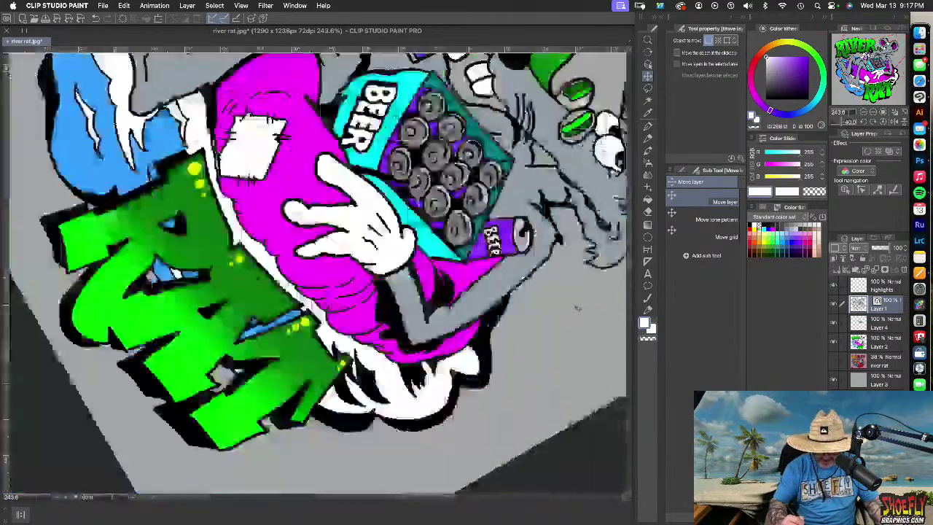
pyautogui.moveTo(577, 308); pyautogui.dragTo(547, 362)
pyautogui.scroll(6, 547, 362)
pyautogui.scroll(-5, 547, 363)
pyautogui.moveTo(468, 393); pyautogui.dragTo(539, 389)
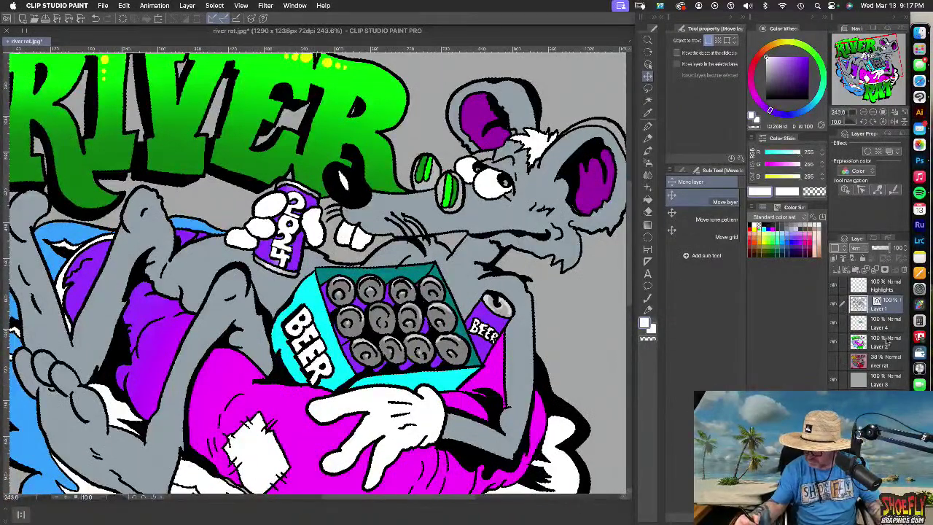
pyautogui.click(648, 201)
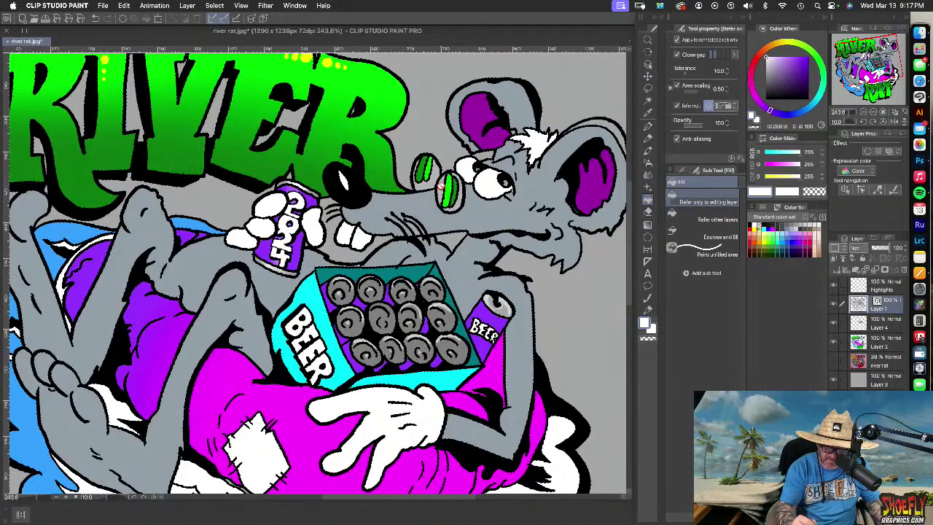
pyautogui.click(883, 341)
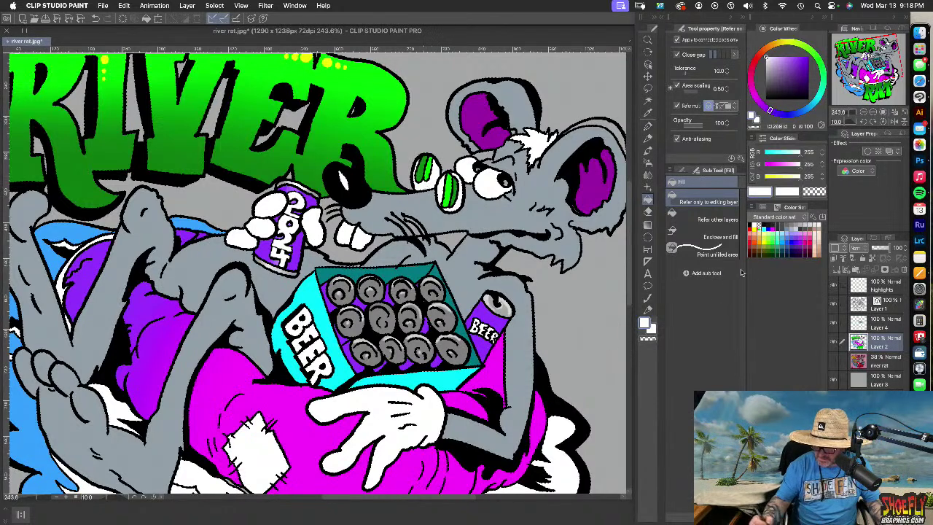
# Sample the rat's blue-gray fur color and examine the illustration for areas that still need filling
pyautogui.keyDown('alt'); pyautogui.click(430, 228); pyautogui.keyUp('alt')
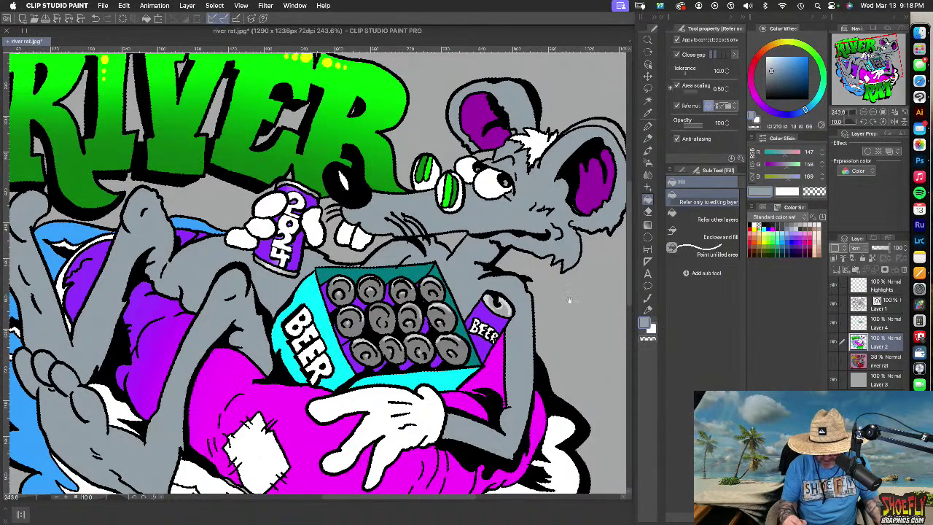
pyautogui.scroll(-5, 568, 314)
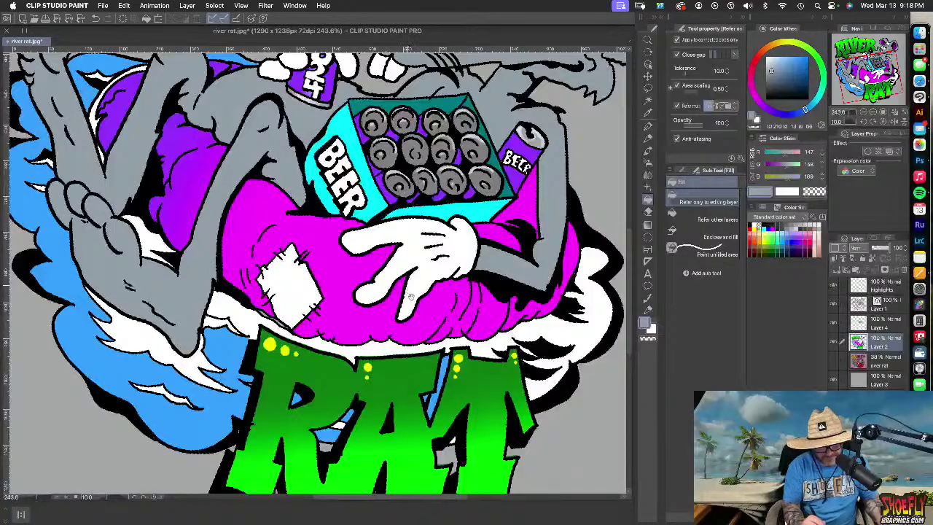
pyautogui.moveTo(409, 290); pyautogui.dragTo(467, 345)
pyautogui.moveTo(490, 454); pyautogui.dragTo(562, 295)
pyautogui.scroll(6, 377, 294)
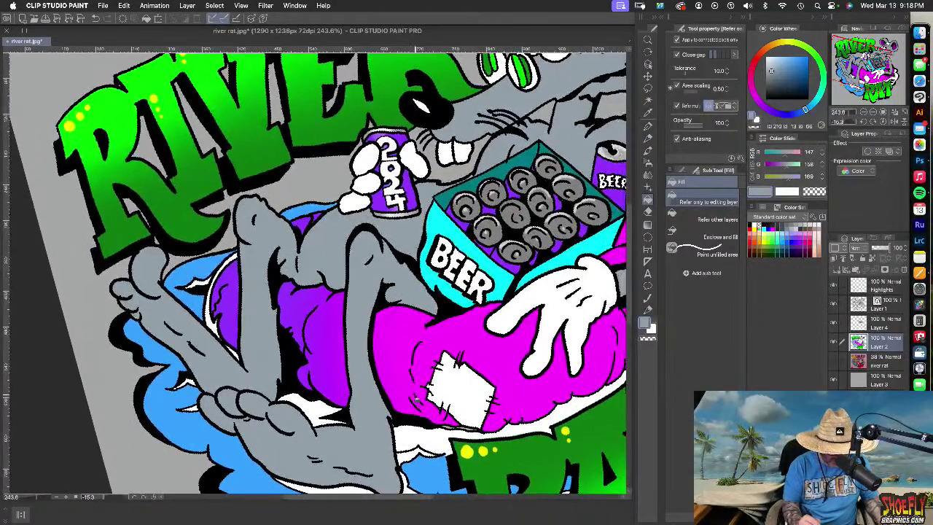
pyautogui.hscroll(4, 421, 385)
pyautogui.scroll(5, 430, 374)
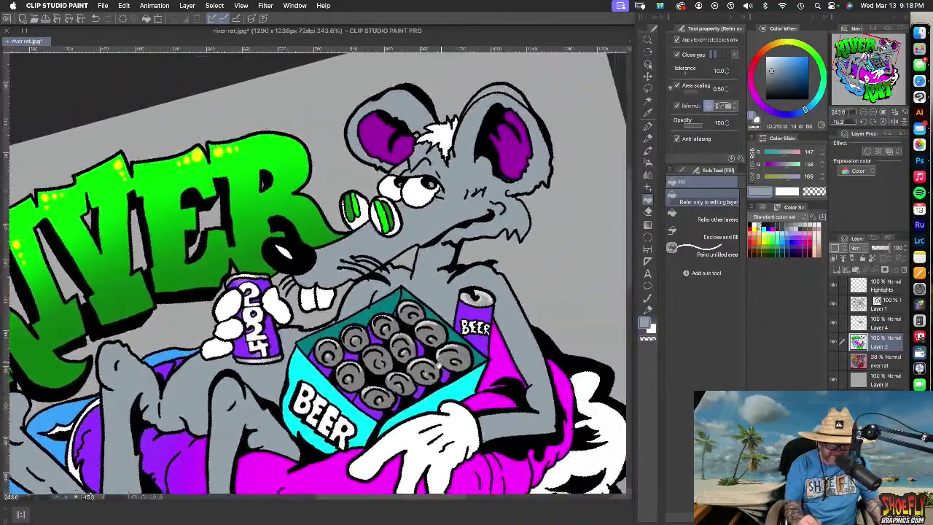
pyautogui.moveTo(439, 365); pyautogui.dragTo(435, 369)
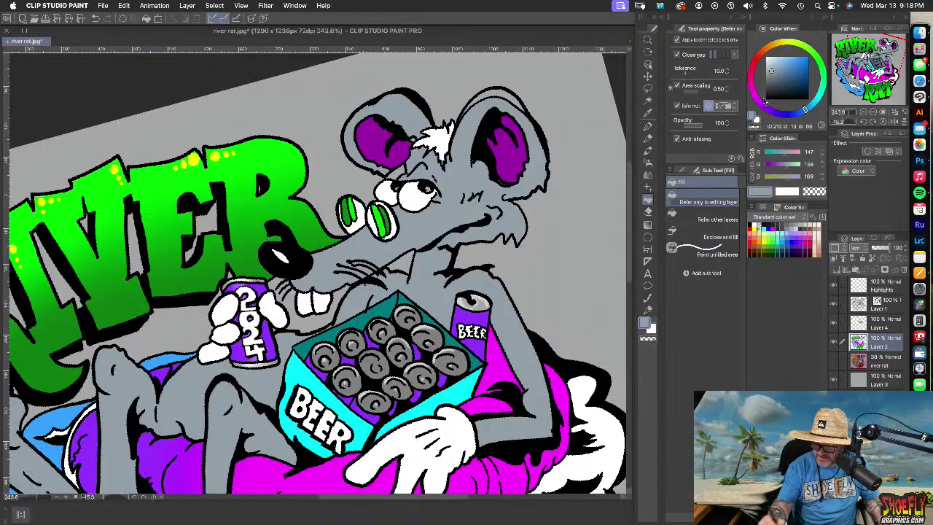
# Set up the MICRON ink pen with black at brush size 1.20
pyautogui.click(765, 99)
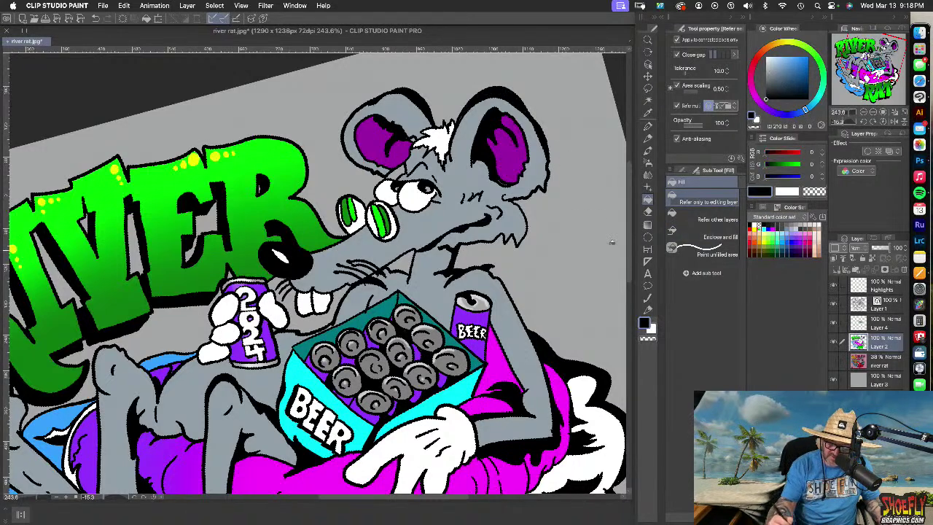
pyautogui.click(648, 305)
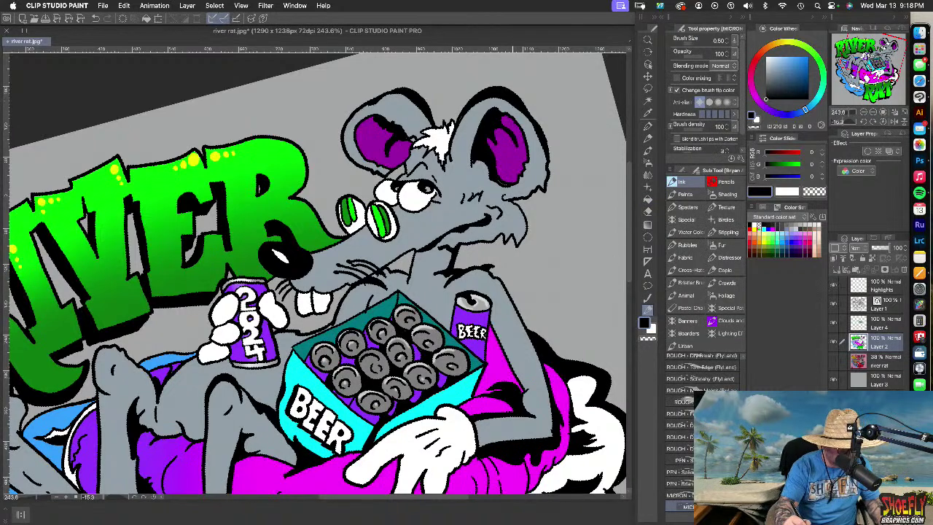
pyautogui.press(']')
pyautogui.press(']')
pyautogui.press(']')
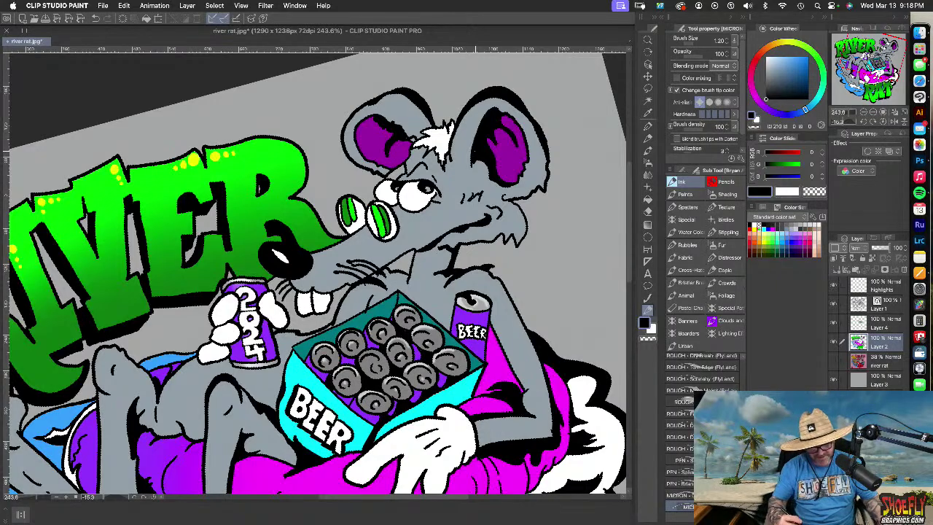
# Fill the wave gap between the rat's foot and the RAT lettering with blue sampled from the water
pyautogui.scroll(-5, 318, 273)
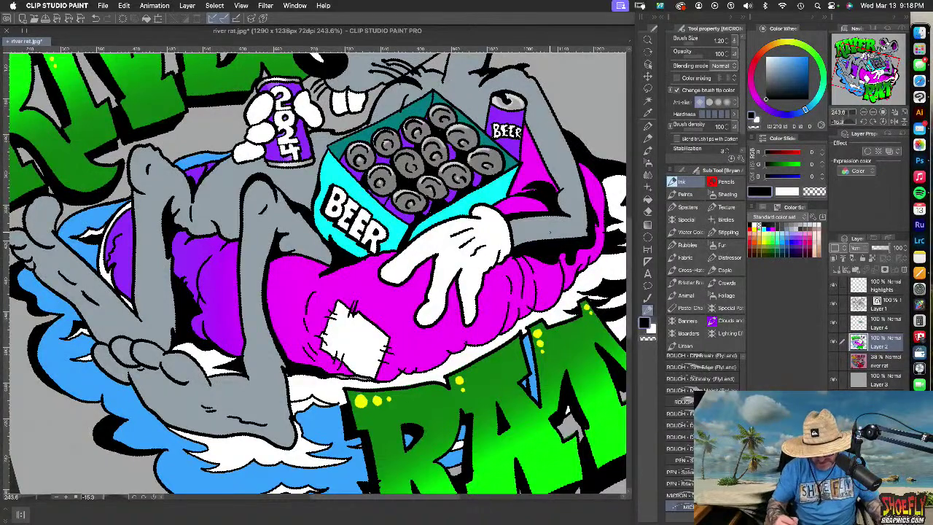
pyautogui.moveTo(402, 230); pyautogui.dragTo(529, 170)
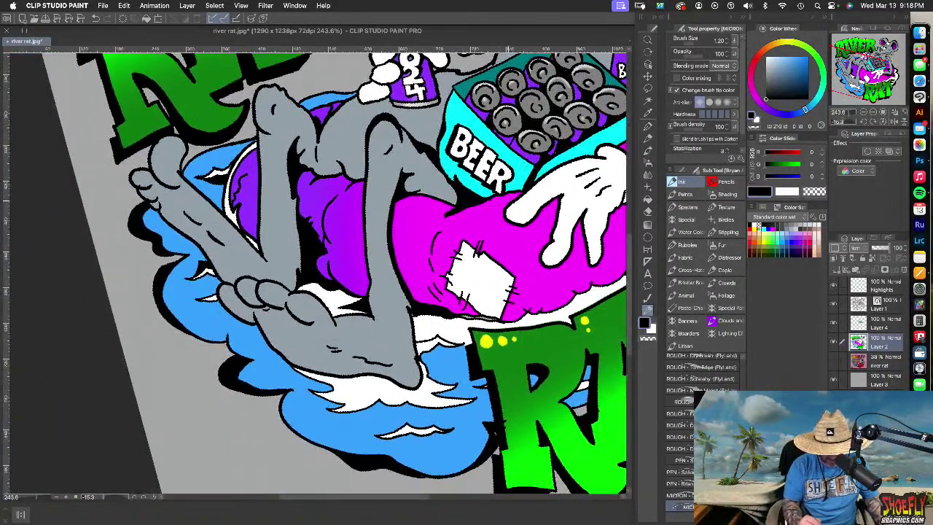
pyautogui.moveTo(492, 242); pyautogui.dragTo(402, 218)
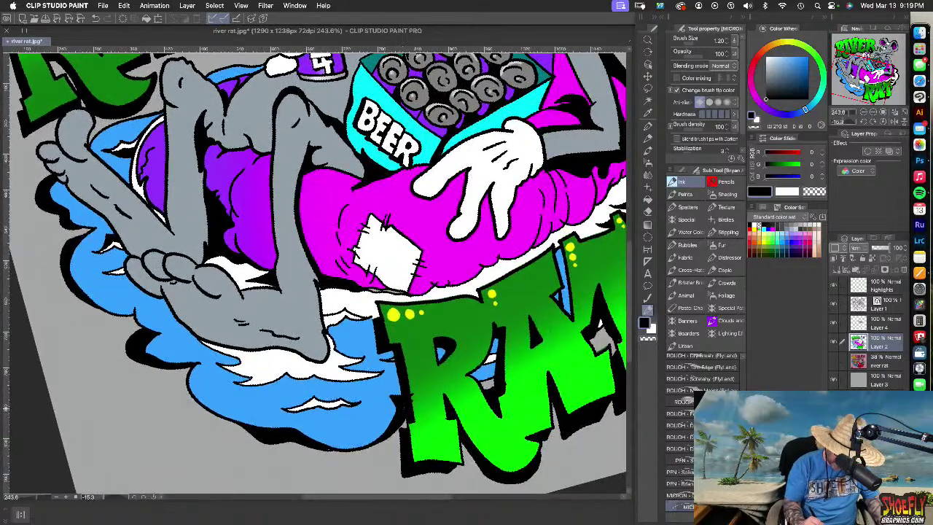
pyautogui.moveTo(216, 317); pyautogui.dragTo(378, 410)
pyautogui.moveTo(485, 250); pyautogui.dragTo(400, 386)
pyautogui.moveTo(475, 392); pyautogui.dragTo(285, 156)
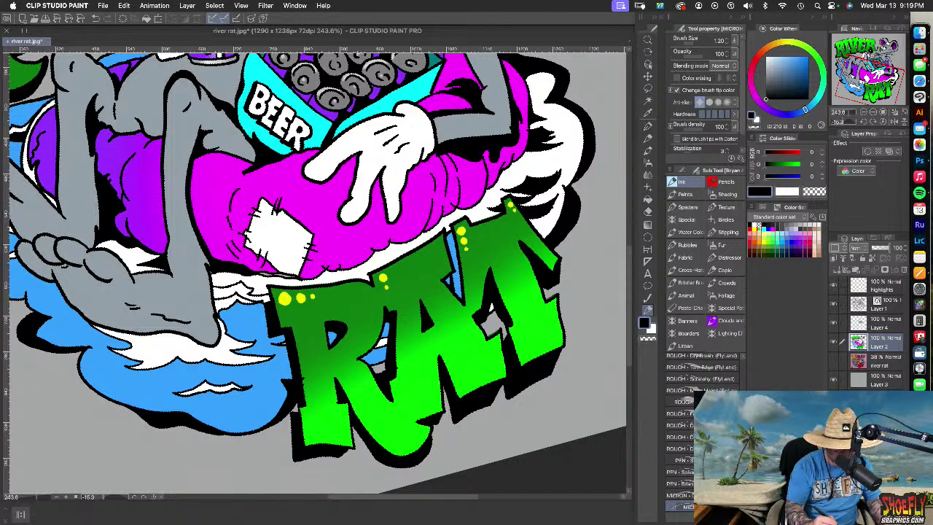
pyautogui.click(648, 200)
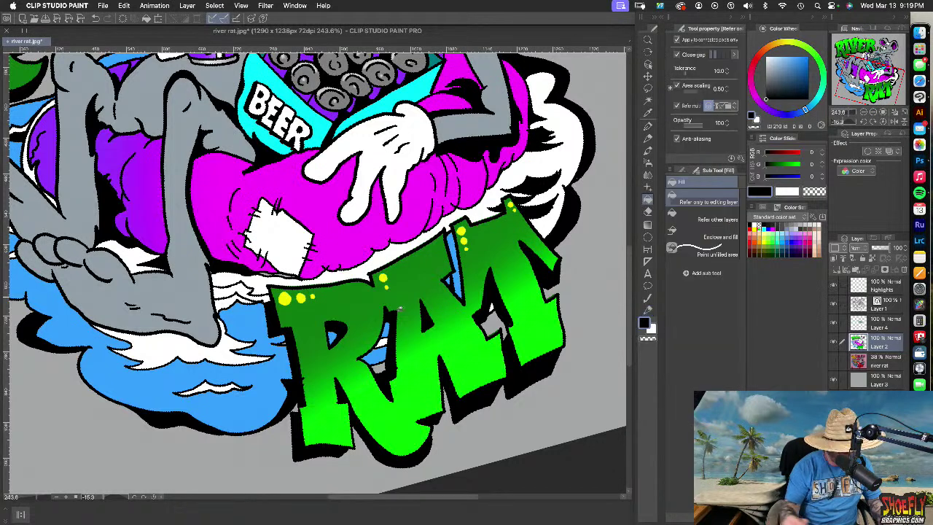
pyautogui.keyDown('alt'); pyautogui.click(254, 319); pyautogui.keyUp('alt')
pyautogui.click(245, 290)
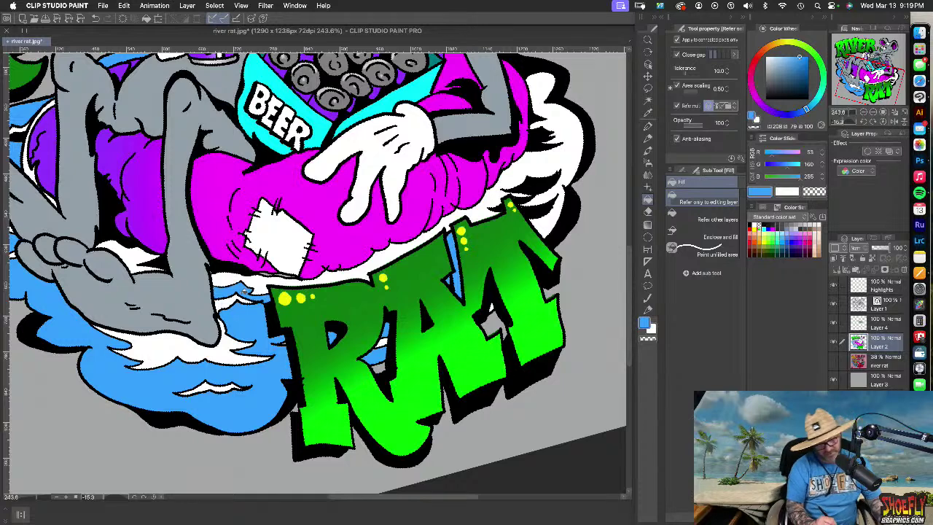
# Set up the Hard eraser with a brush size of 1.70
pyautogui.click(648, 211)
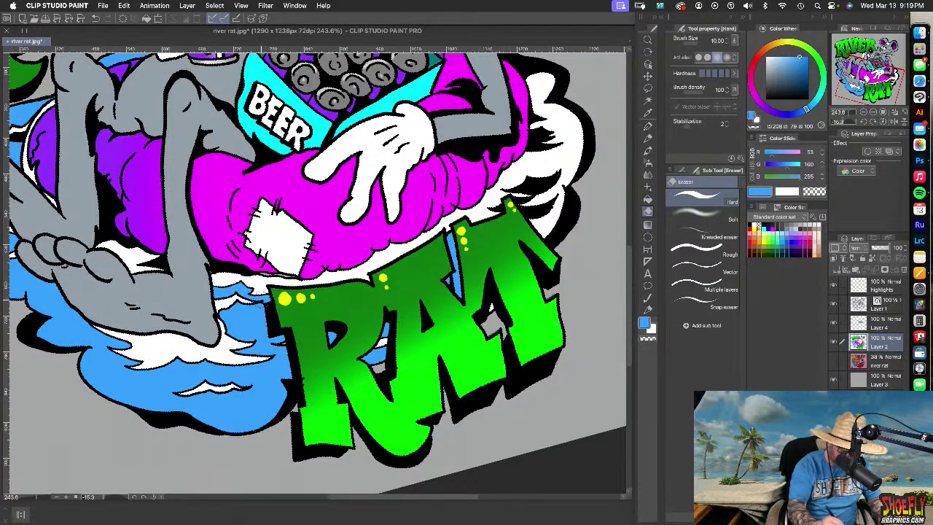
pyautogui.press('[')
pyautogui.press('[')
pyautogui.press('[')
pyautogui.press('[')
pyautogui.press('[')
pyautogui.press('[')
pyautogui.press('[')
pyautogui.press('[')
pyautogui.press('[')
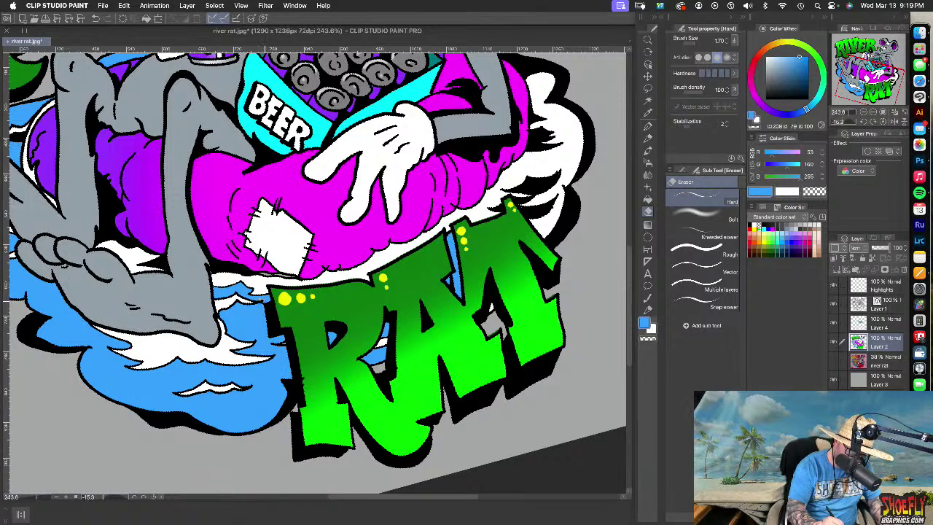
# Ink a curling water-splash outline on Layer 1 with the black MICRON pen, from the T of RAT up behind the rat's elbow
pyautogui.click(886, 305)
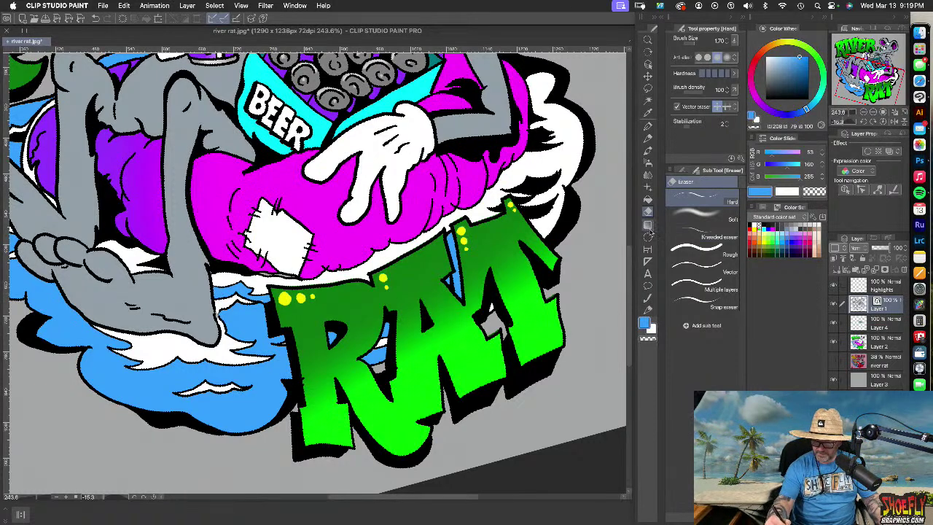
pyautogui.press('b')
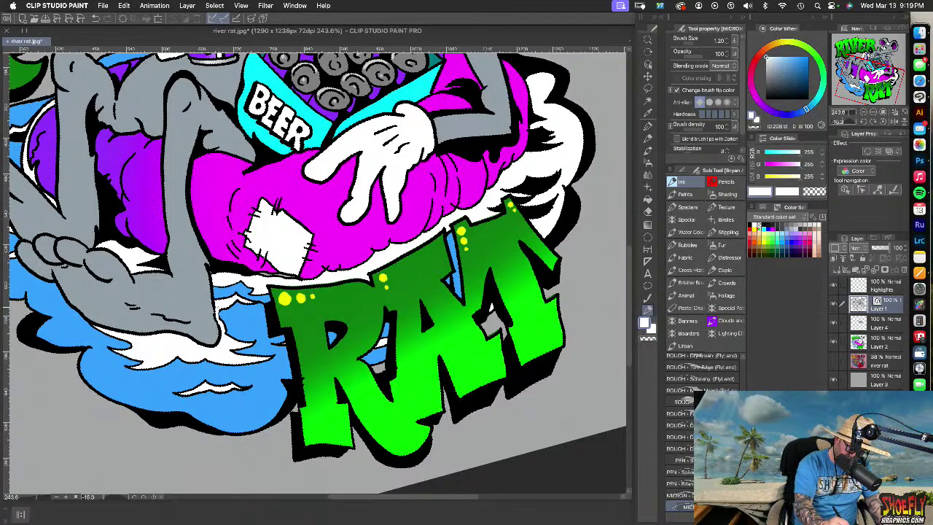
pyautogui.press('x')
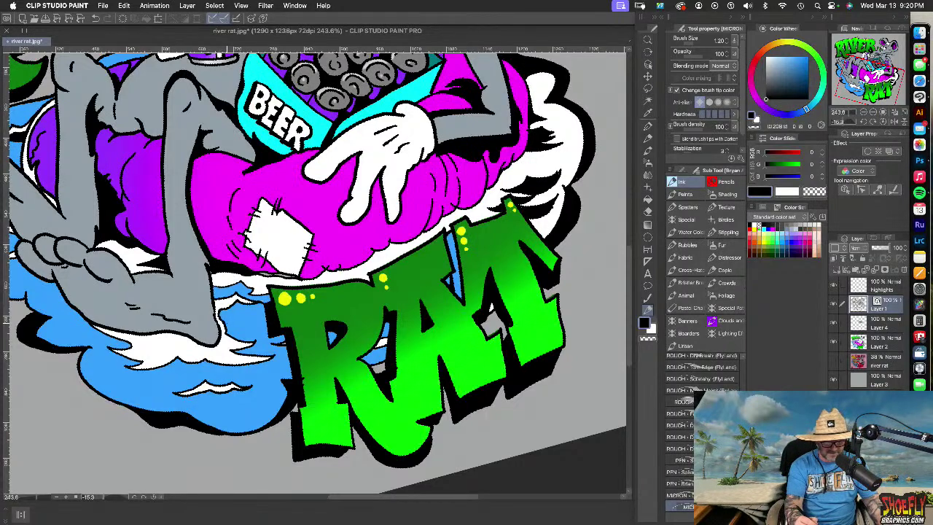
pyautogui.scroll(-8, 231, 325)
pyautogui.scroll(3, 226, 323)
pyautogui.press('r')
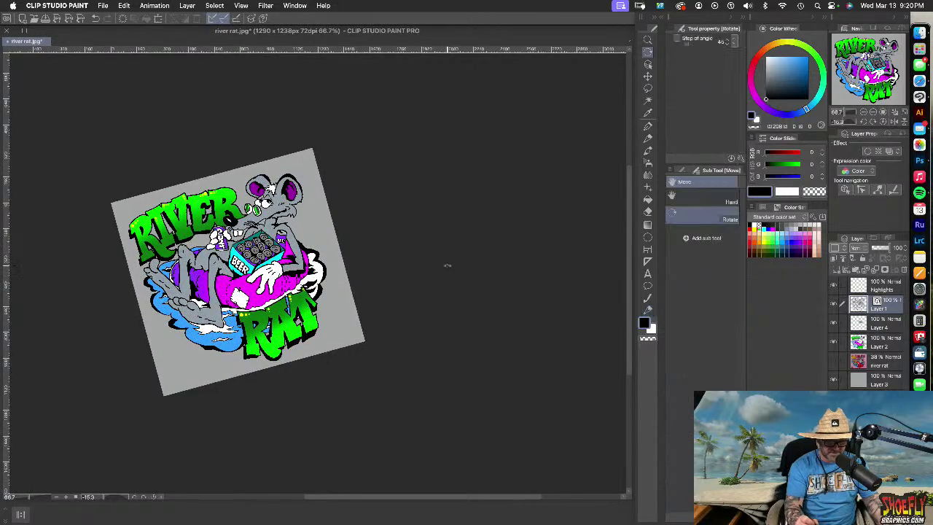
pyautogui.moveTo(481, 265); pyautogui.dragTo(484, 318)
pyautogui.moveTo(388, 308); pyautogui.dragTo(496, 372)
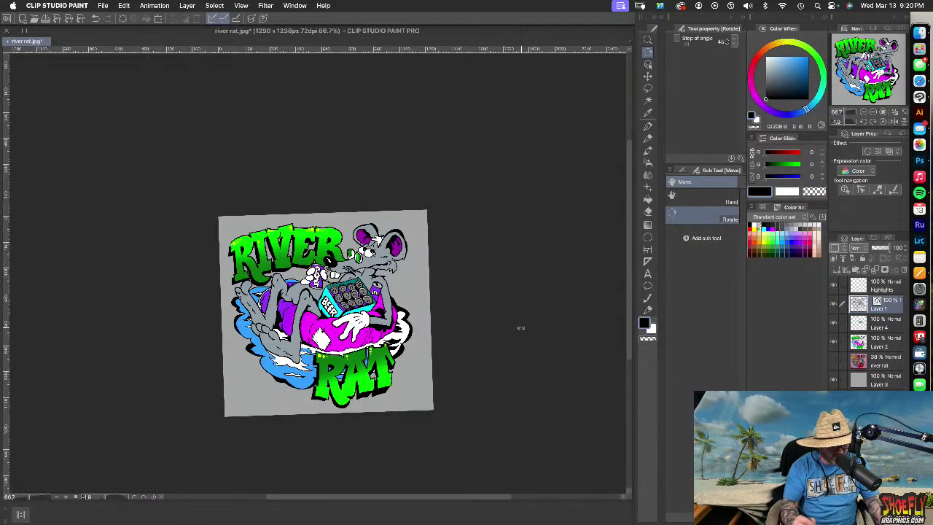
pyautogui.scroll(5, 431, 332)
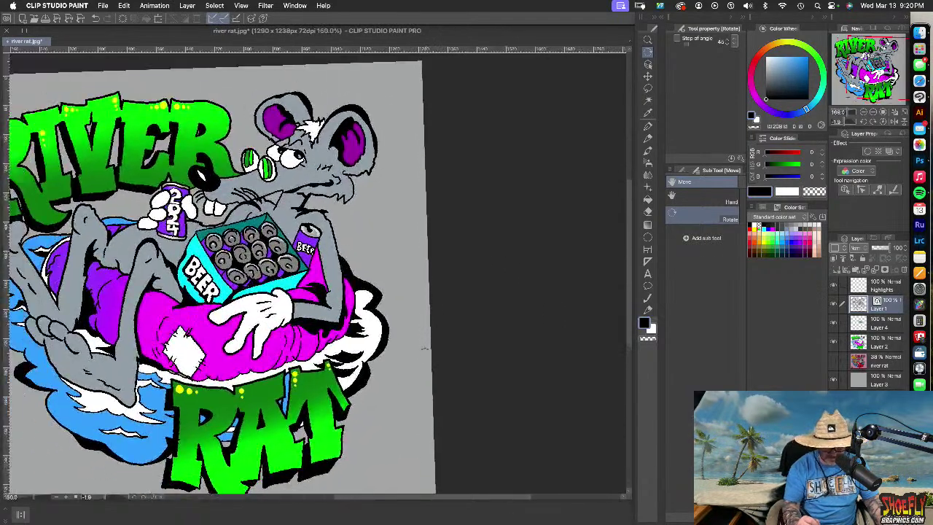
pyautogui.moveTo(463, 420); pyautogui.dragTo(537, 367)
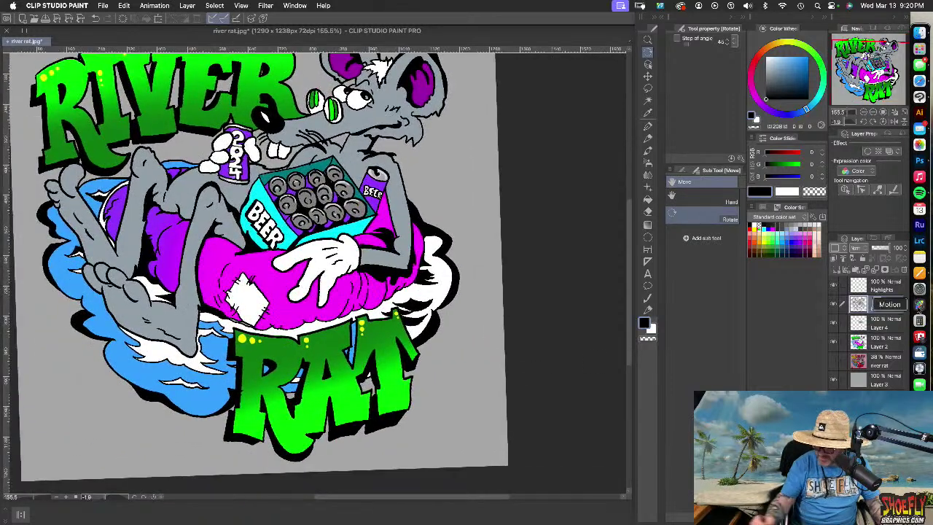
pyautogui.click(647, 310)
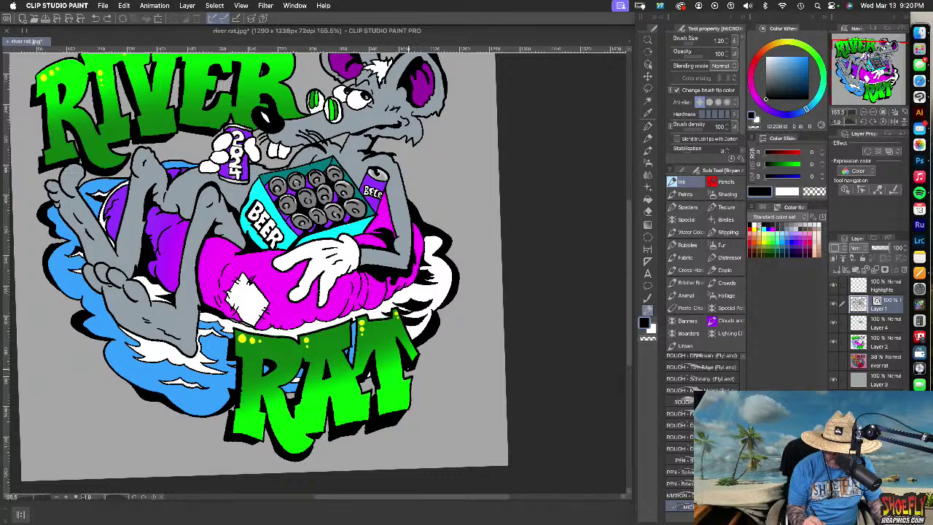
pyautogui.moveTo(420, 366)
pyautogui.mouseDown()
pyautogui.moveTo(455, 338)
pyautogui.moveTo(457, 314)
pyautogui.moveTo(482, 277)
pyautogui.moveTo(482, 262)
pyautogui.moveTo(464, 256)
pyautogui.moveTo(465, 242)
pyautogui.moveTo(482, 233)
pyautogui.moveTo(475, 226)
pyautogui.moveTo(463, 235)
pyautogui.moveTo(451, 223)
pyautogui.moveTo(479, 191)
pyautogui.moveTo(436, 192)
pyautogui.moveTo(426, 211)
pyautogui.moveTo(430, 173)
pyautogui.moveTo(440, 184)
pyautogui.moveTo(406, 172)
pyautogui.mouseUp()
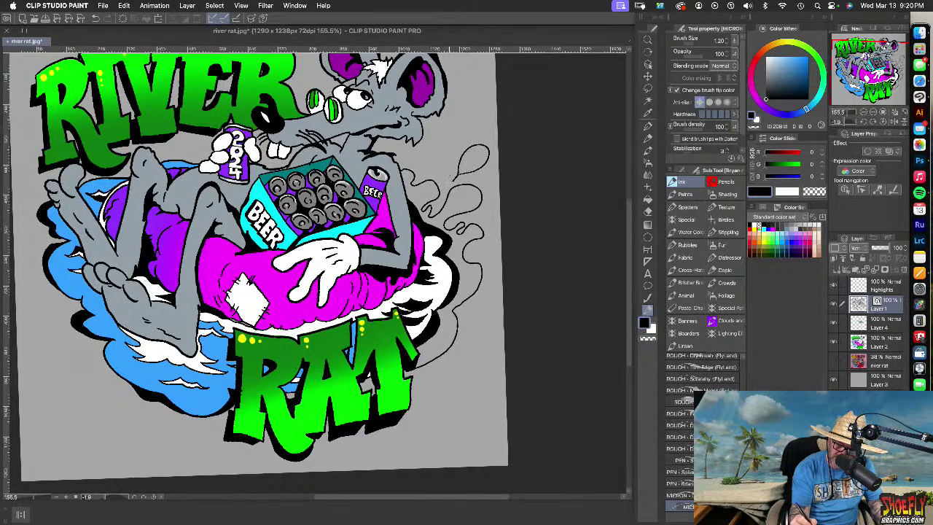
# Ink loose teardrop-shaped water droplets above and along the outer edge of the splash, undoing unwanted strokes
pyautogui.moveTo(476, 174)
pyautogui.mouseDown()
pyautogui.moveTo(482, 157)
pyautogui.moveTo(449, 172)
pyautogui.mouseUp()
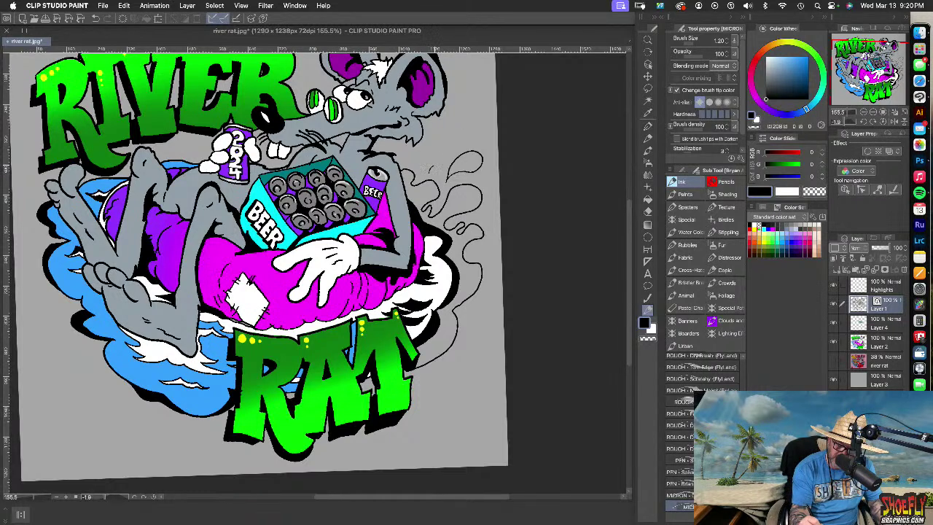
pyautogui.moveTo(440, 166)
pyautogui.mouseDown()
pyautogui.moveTo(427, 152)
pyautogui.moveTo(414, 170)
pyautogui.mouseUp()
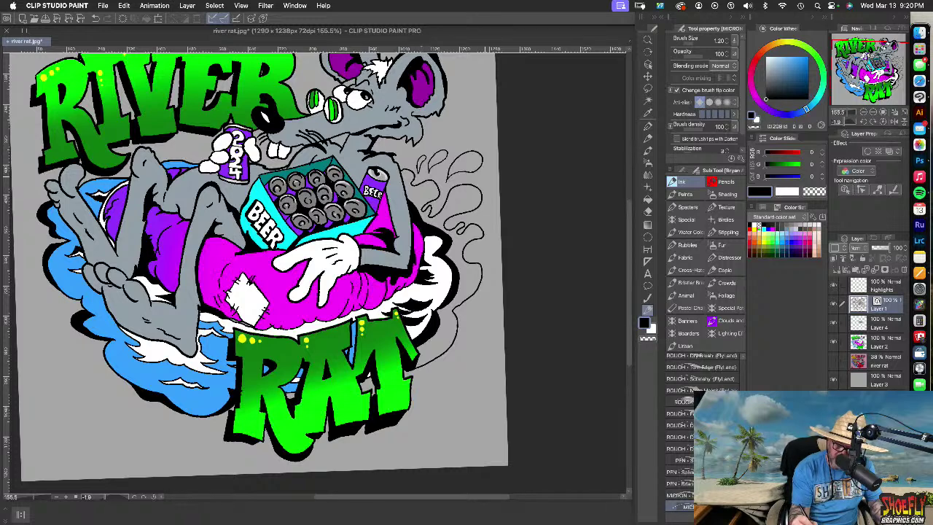
pyautogui.moveTo(482, 218)
pyautogui.mouseDown()
pyautogui.moveTo(495, 213)
pyautogui.moveTo(486, 219)
pyautogui.moveTo(488, 252)
pyautogui.moveTo(491, 244)
pyautogui.moveTo(476, 254)
pyautogui.mouseUp()
pyautogui.press('super+z')
pyautogui.press('super+z')
pyautogui.press('super+z')
pyautogui.press('super+z')
pyautogui.moveTo(466, 317); pyautogui.dragTo(483, 302)
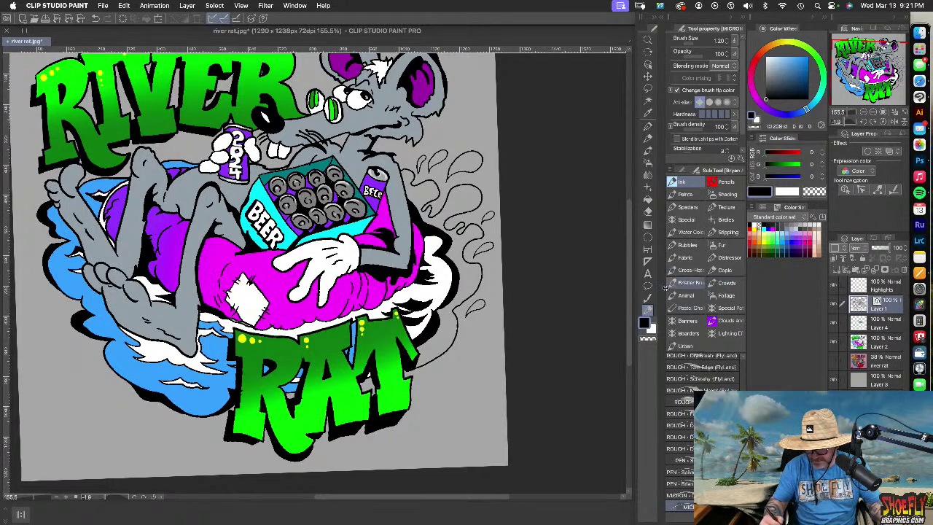
# Fill the splash and its droplets on Layer 2 with blue sampled from the water
pyautogui.click(648, 198)
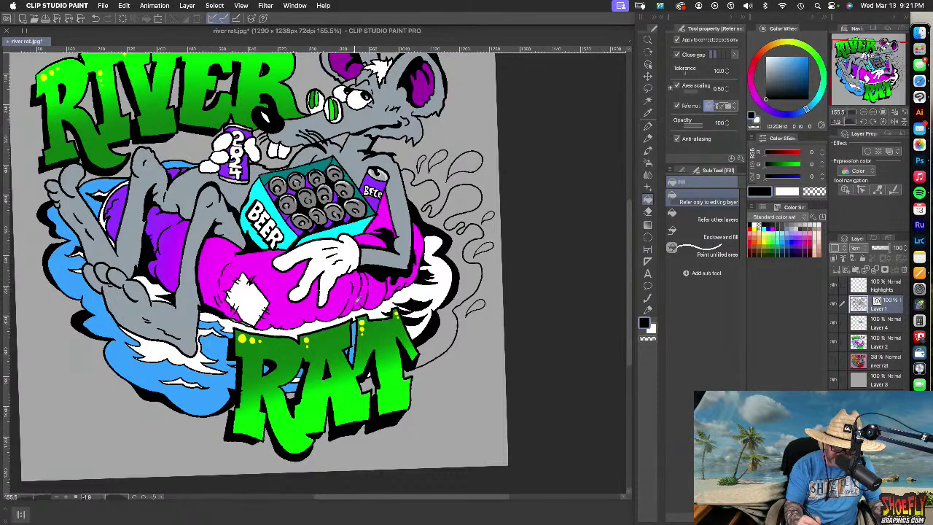
pyautogui.keyDown('alt'); pyautogui.click(158, 366); pyautogui.keyUp('alt')
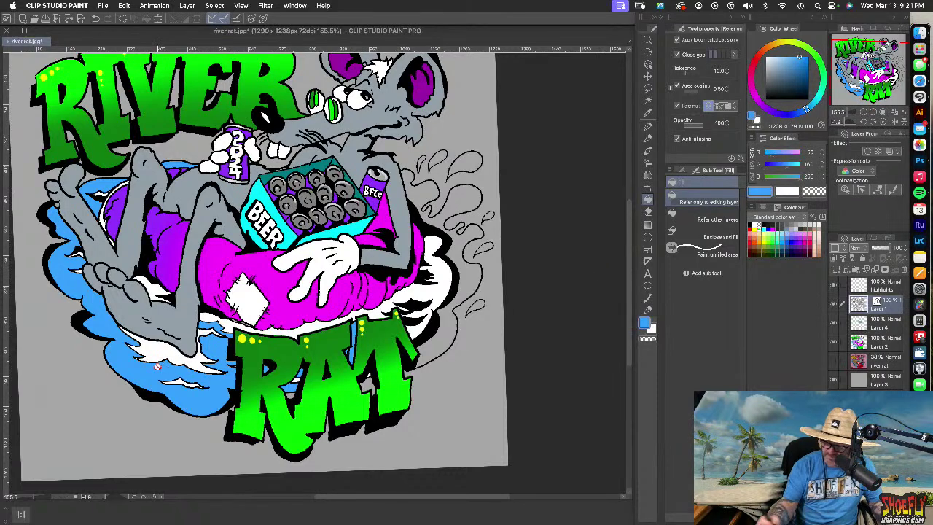
pyautogui.click(900, 358)
pyautogui.click(896, 343)
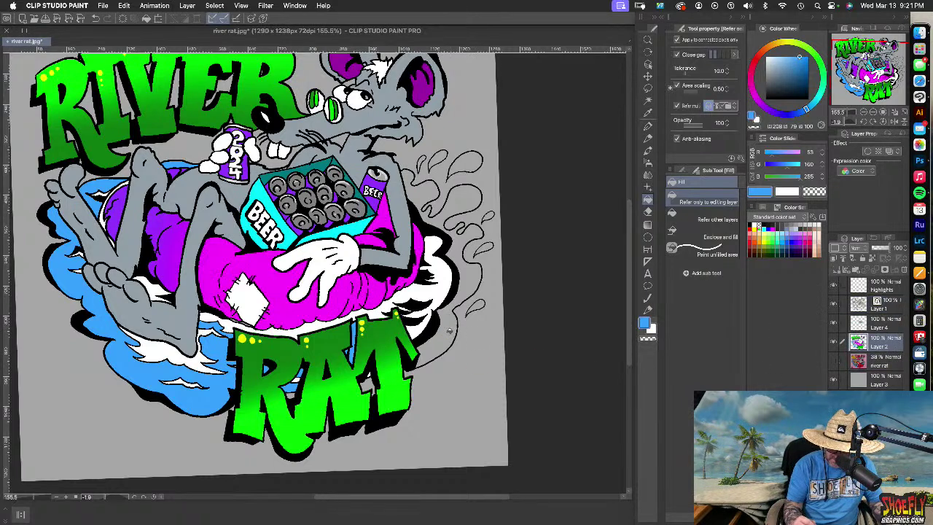
pyautogui.click(450, 331)
pyautogui.click(475, 305)
pyautogui.click(490, 215)
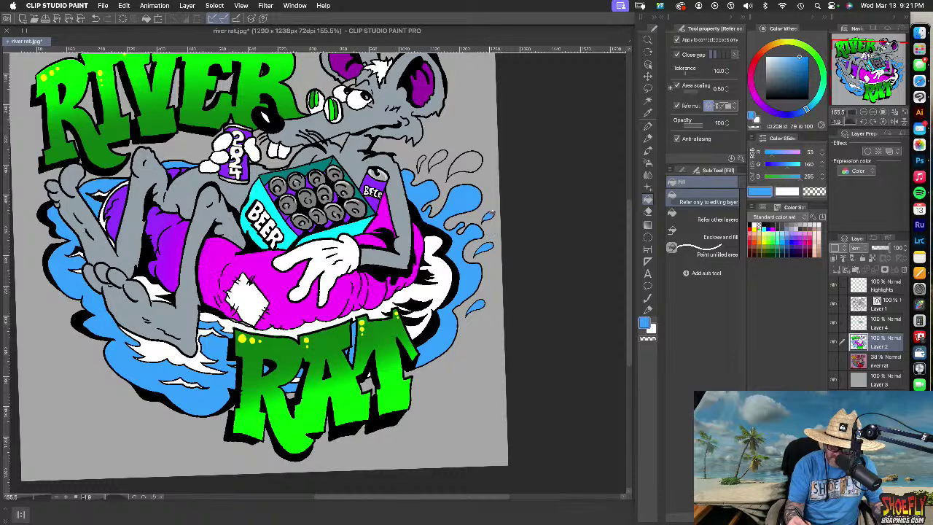
pyautogui.click(466, 164)
pyautogui.click(438, 160)
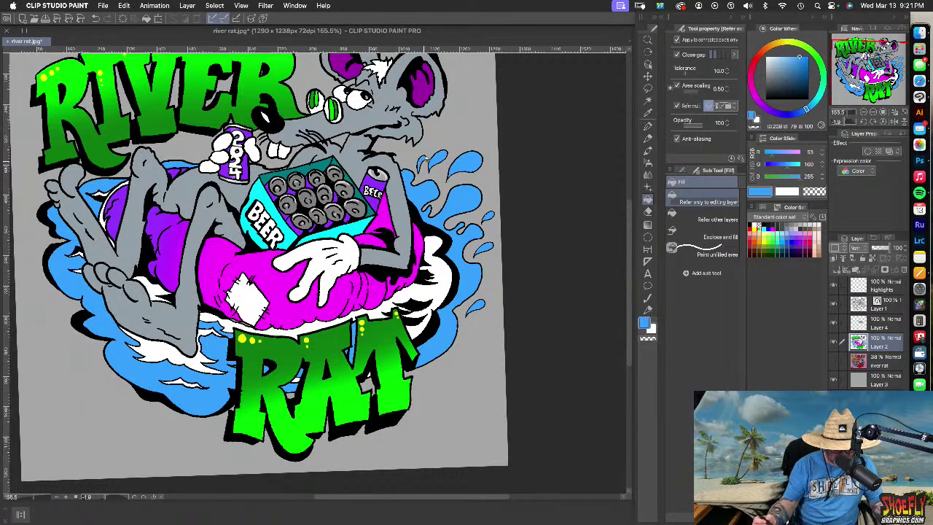
# Ink black highlight outlines inside the splash and droplets on Layer 1, and fill the lower splash highlights with white on Layer 2
pyautogui.click(884, 306)
pyautogui.press('p')
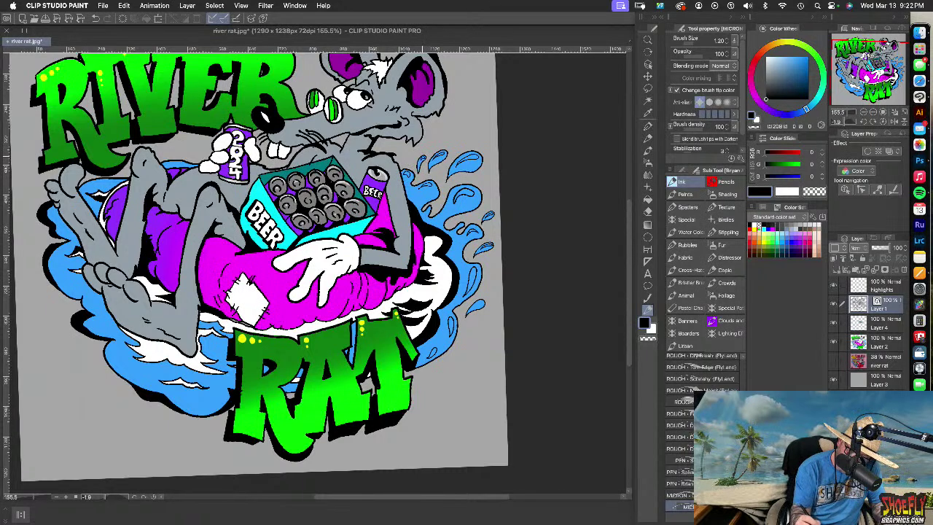
pyautogui.click(648, 200)
pyautogui.moveTo(768, 86); pyautogui.dragTo(766, 57)
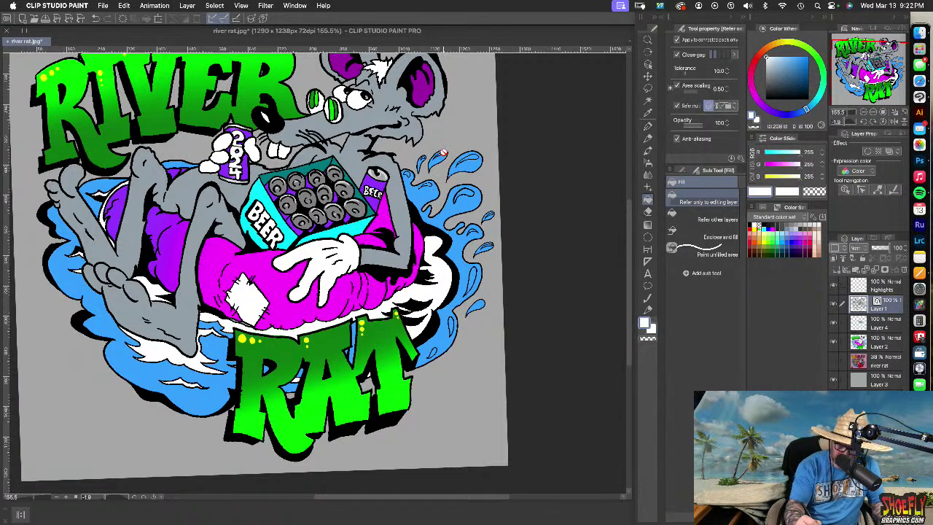
pyautogui.click(894, 342)
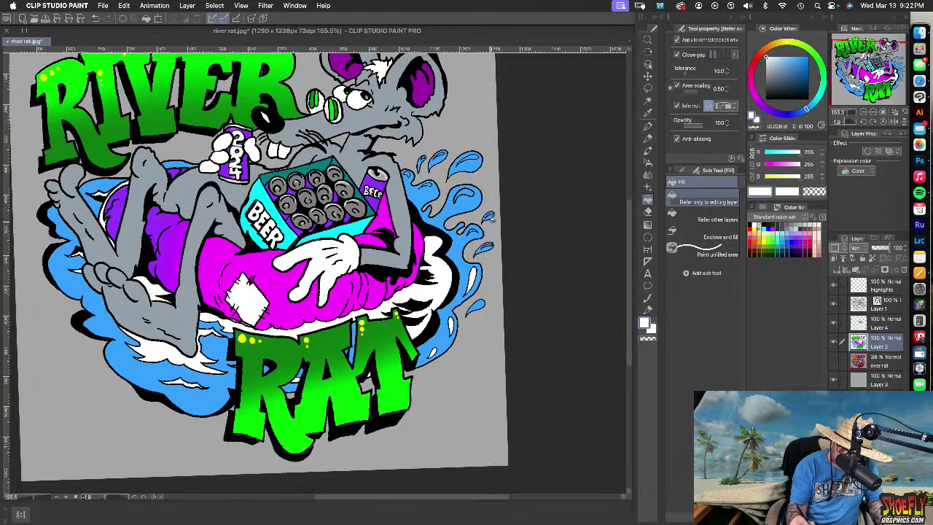
# Fill the highlight shapes in the upper splash curls and droplets with white
pyautogui.scroll(2, 490, 216)
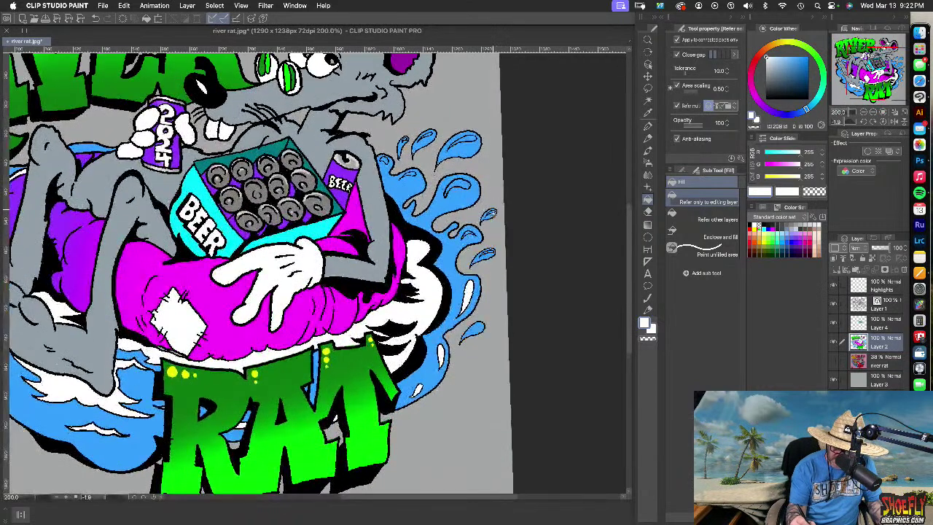
pyautogui.scroll(3, 493, 213)
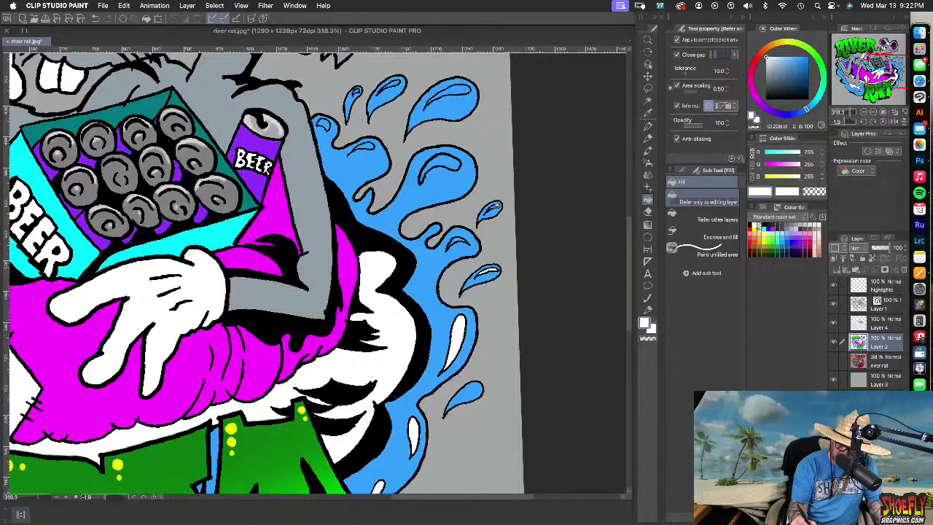
pyautogui.click(458, 240)
pyautogui.click(447, 167)
pyautogui.click(451, 94)
pyautogui.click(393, 82)
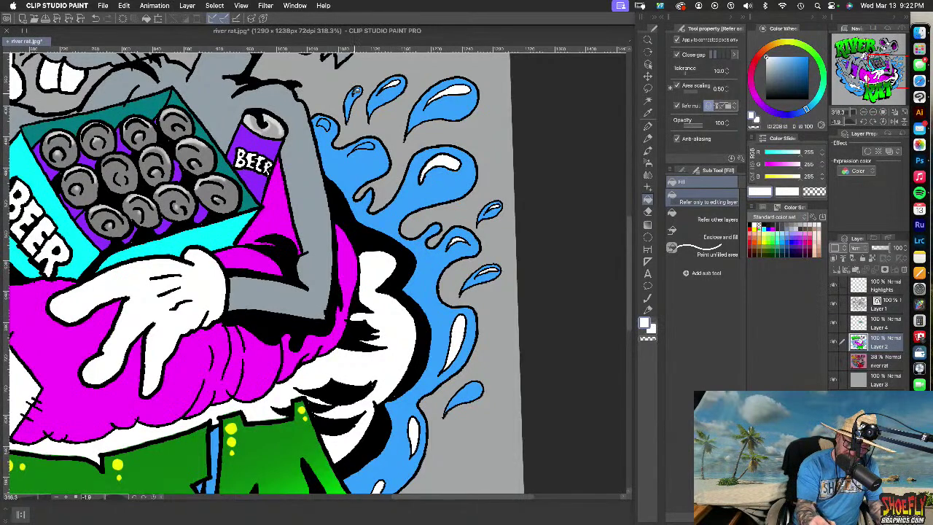
pyautogui.click(327, 124)
pyautogui.click(366, 146)
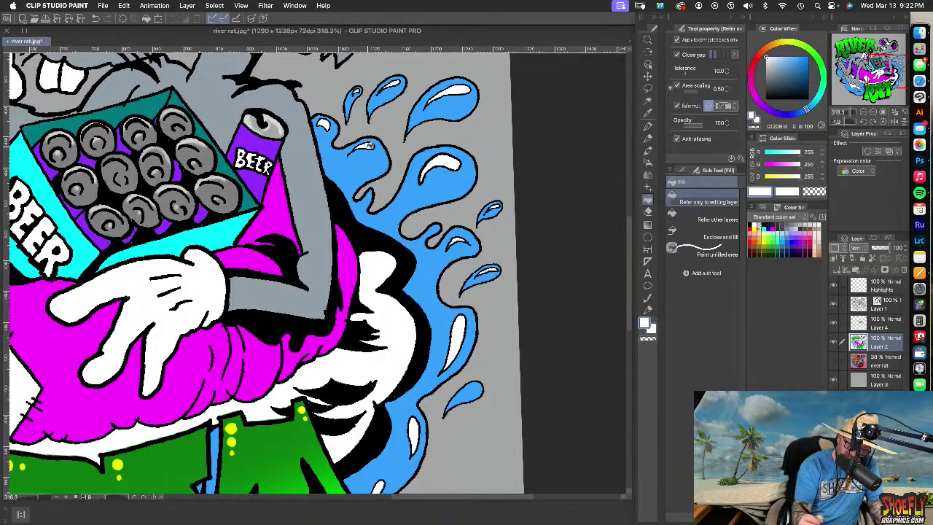
# Outline a highlight in black inside the lowest loose droplet and fill it with white
pyautogui.scroll(-5, 475, 308)
pyautogui.click(647, 309)
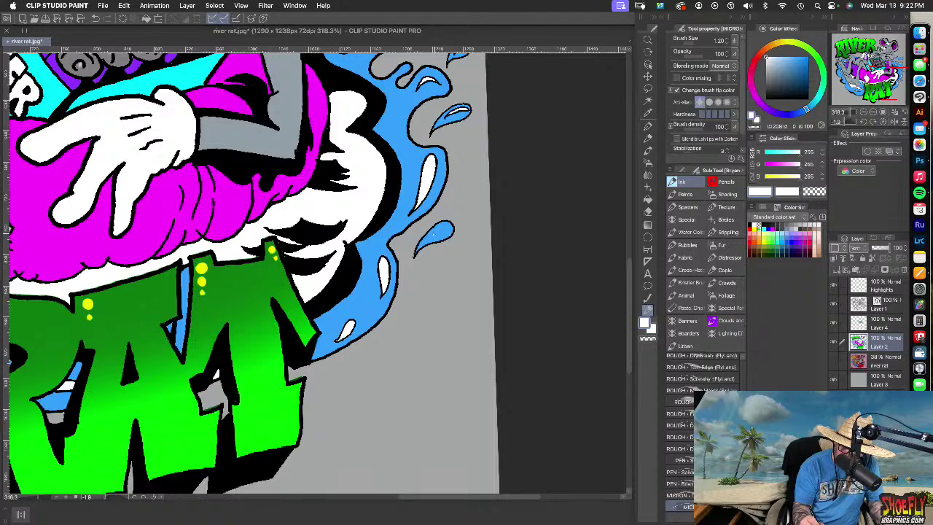
pyautogui.press('x')
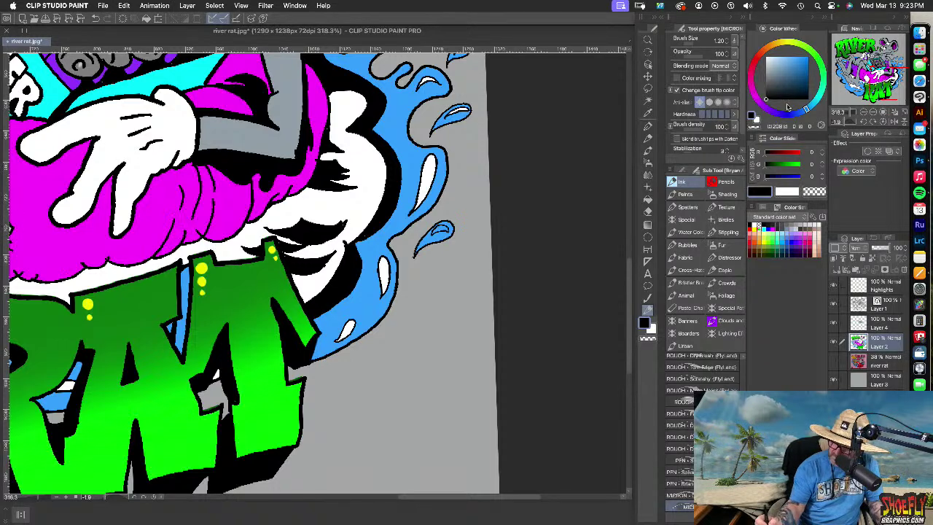
pyautogui.press('x')
pyautogui.click(647, 199)
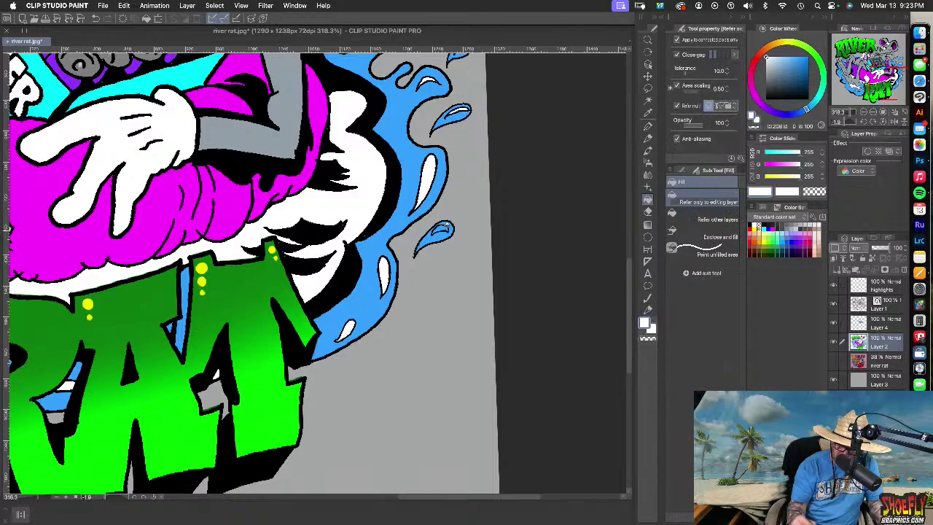
pyautogui.scroll(5, 453, 238)
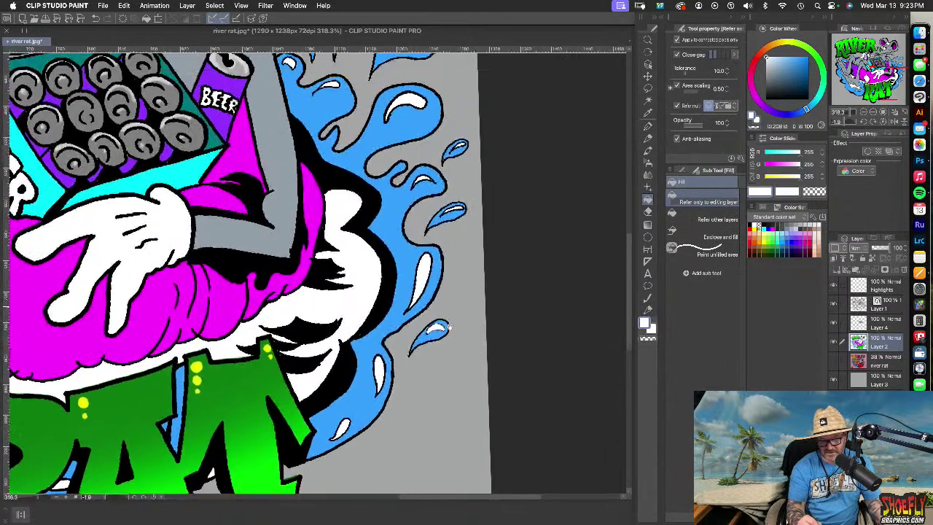
pyautogui.hscroll(-5, 437, 272)
pyautogui.scroll(3, 437, 272)
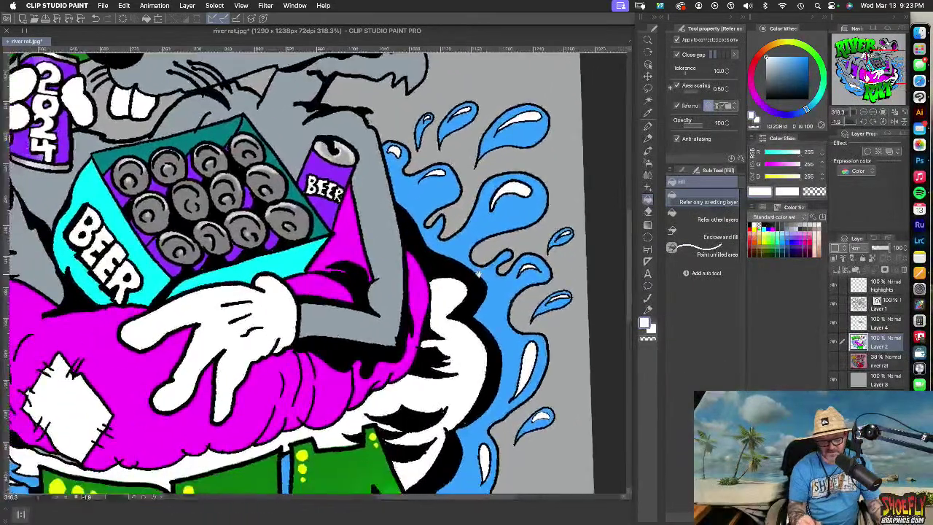
# Return to Layer 1 with the black MICRON pen and undo the last ink stroke
pyautogui.scroll(-3, 492, 267)
pyautogui.scroll(-2, 495, 253)
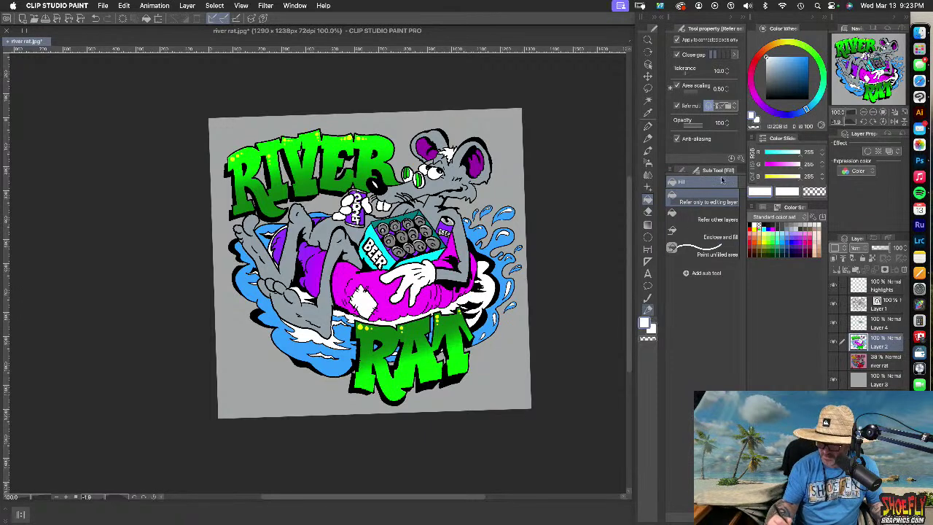
pyautogui.press('p')
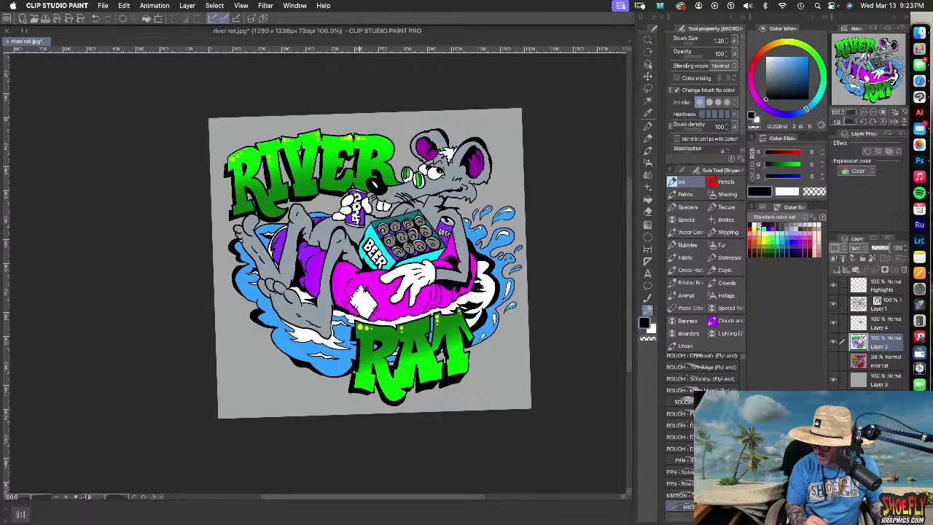
pyautogui.click(882, 305)
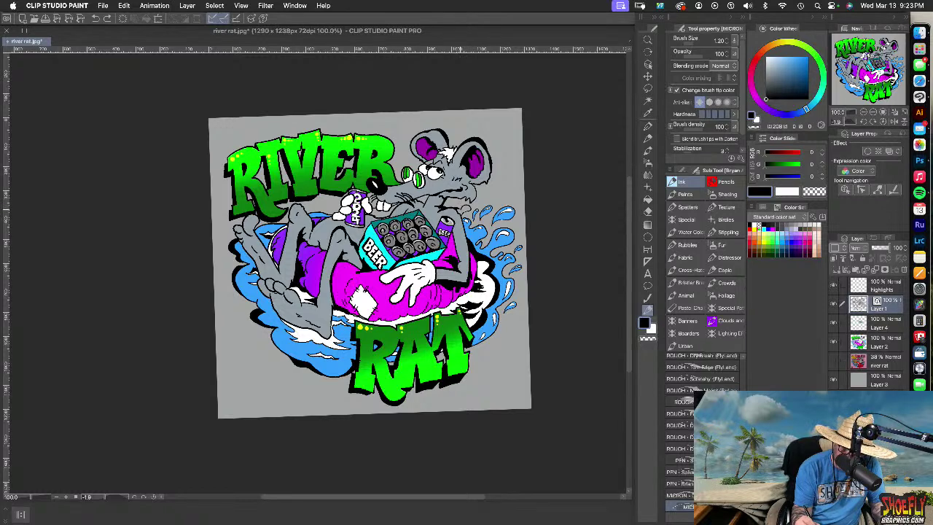
pyautogui.press('super+z')
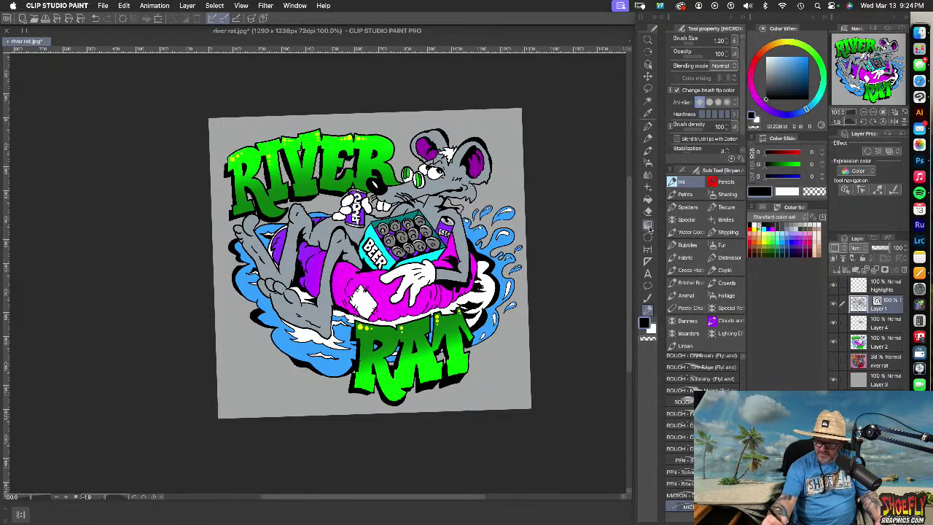
# Make Layer 2 active, sample the rat's grey and darken it to RGB 101, 101, 101 for shading
pyautogui.click(648, 198)
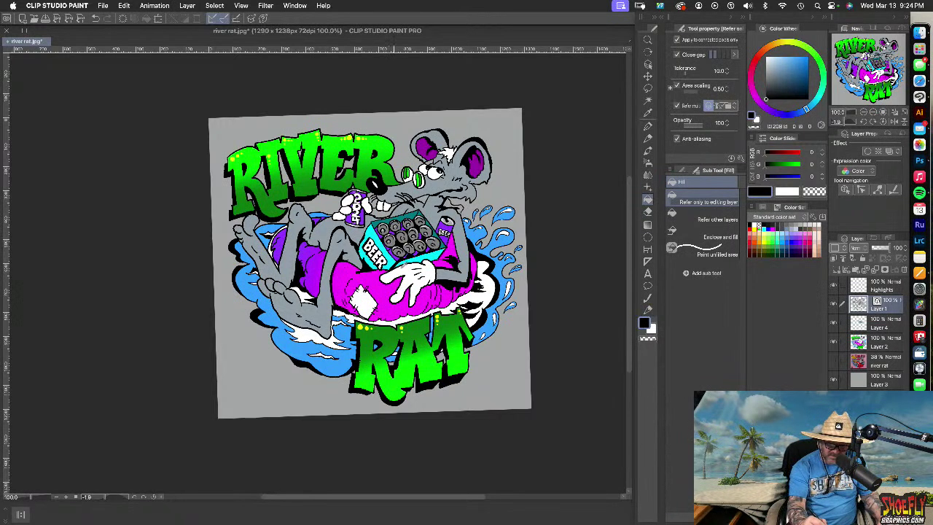
pyautogui.keyDown('alt'); pyautogui.click(341, 362); pyautogui.keyUp('alt')
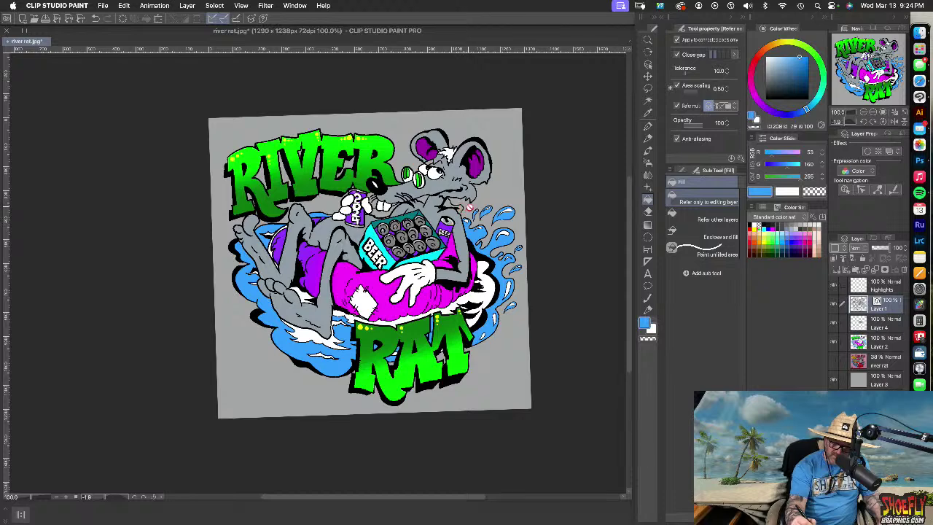
pyautogui.click(899, 347)
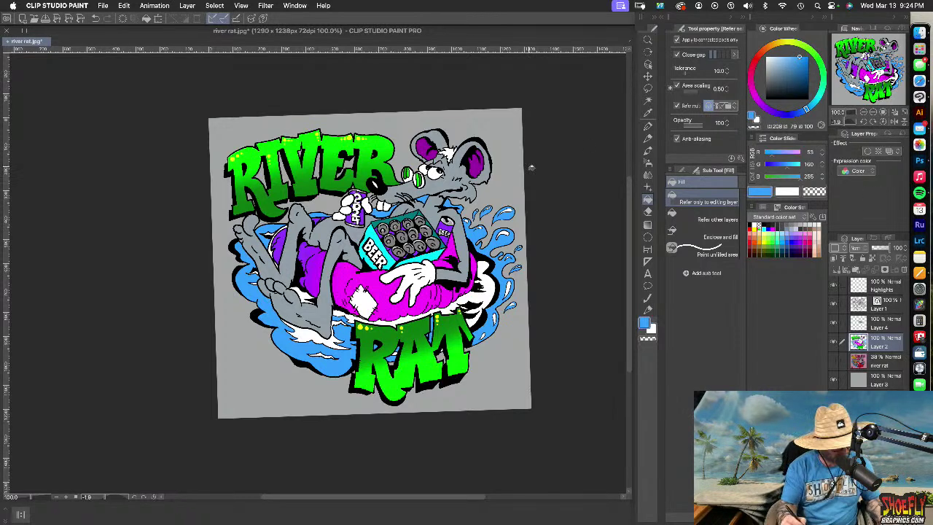
pyautogui.keyDown('alt'); pyautogui.click(440, 213); pyautogui.keyUp('alt')
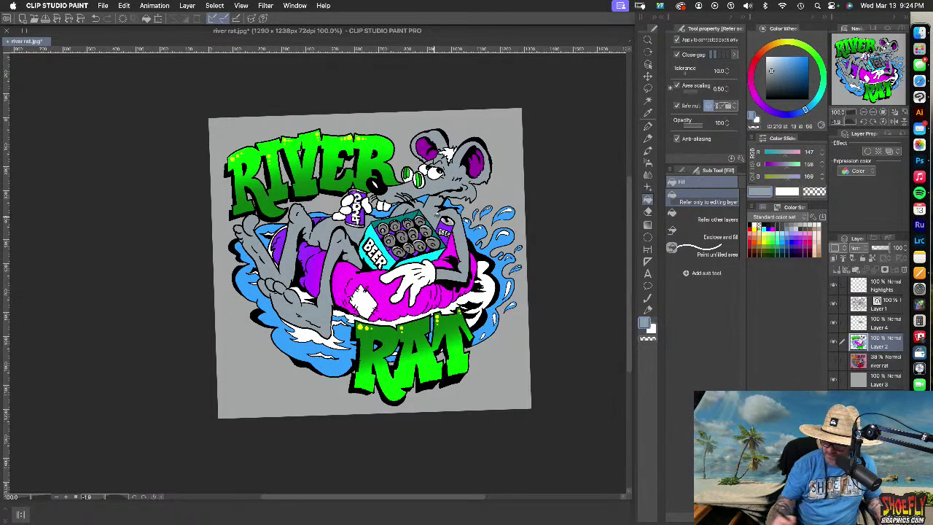
pyautogui.click(766, 88)
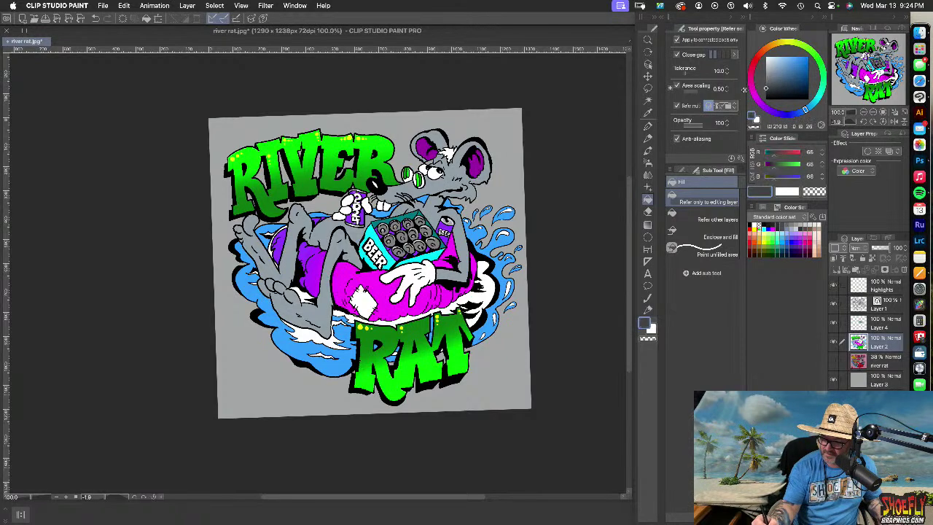
pyautogui.click(766, 82)
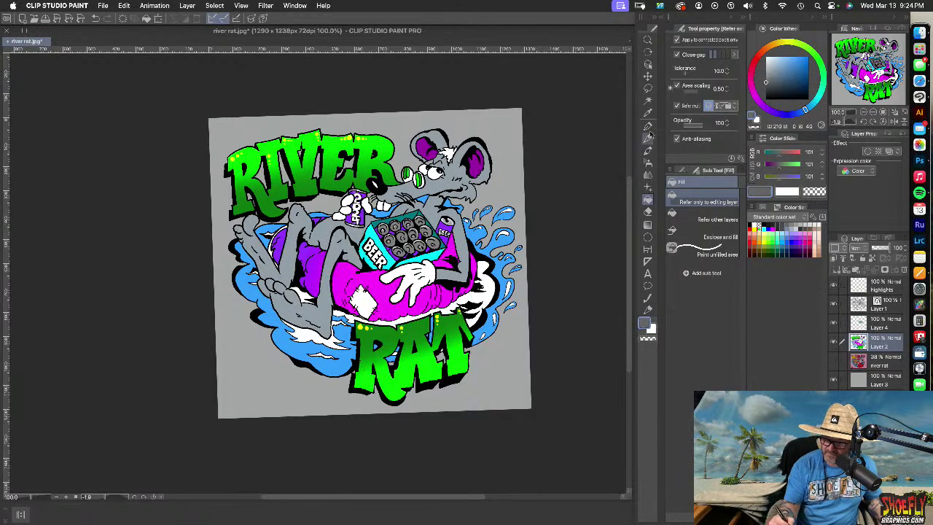
# Lasso a shadow area on the rat's neck below the jaw and add a new layer above Layer 2
pyautogui.click(647, 88)
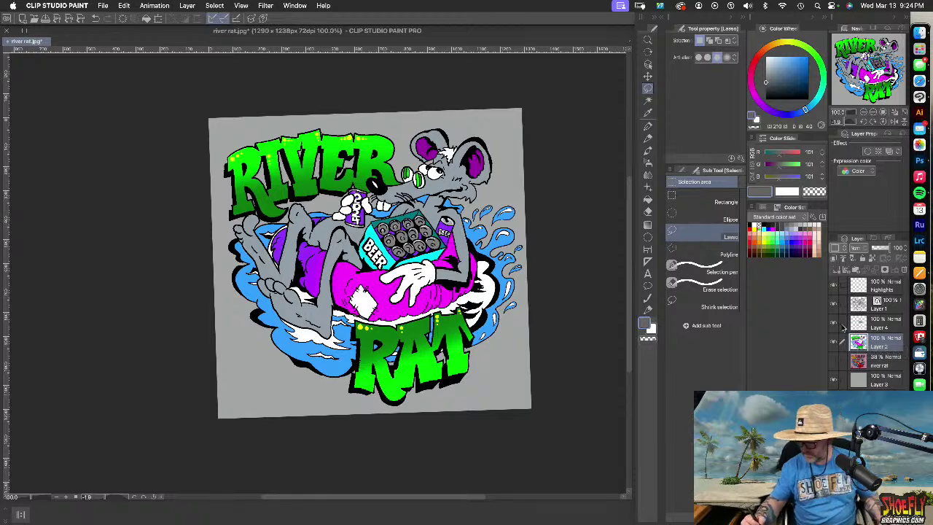
pyautogui.click(836, 324)
pyautogui.click(836, 325)
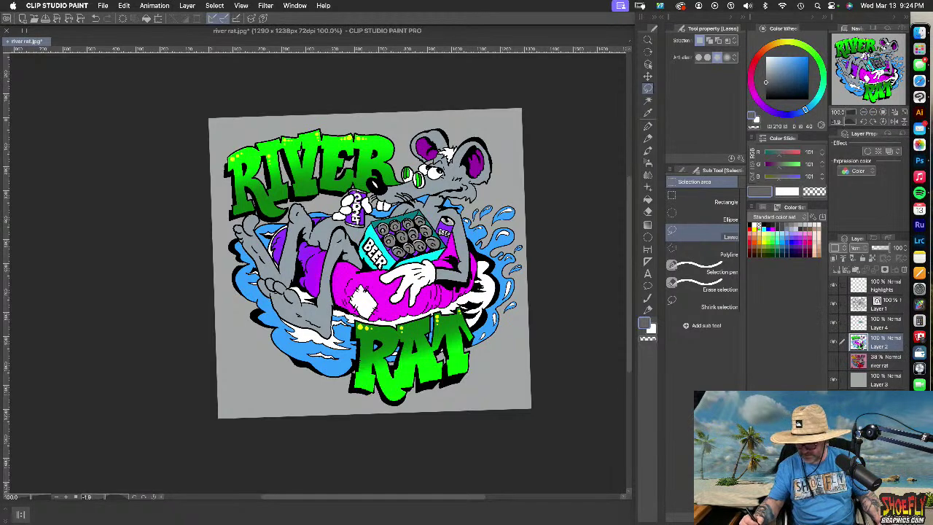
pyautogui.click(835, 343)
pyautogui.click(835, 342)
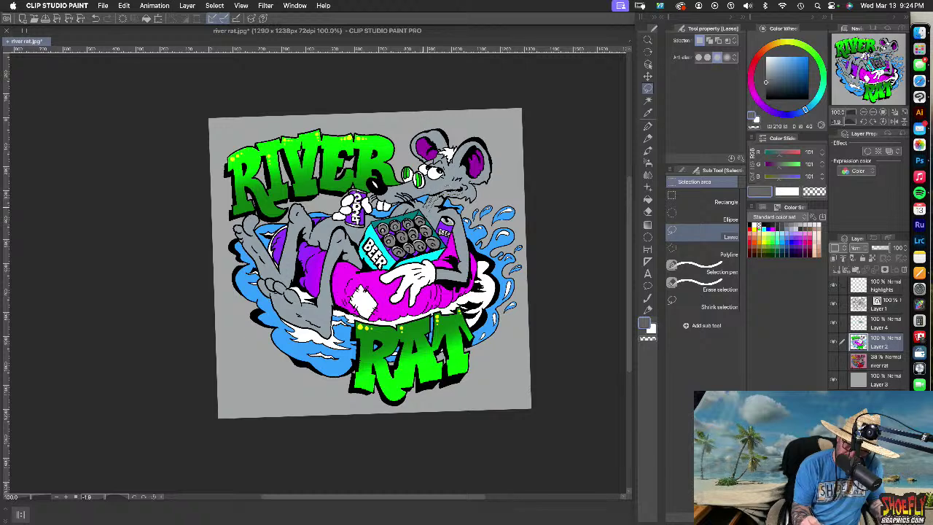
pyautogui.moveTo(423, 209); pyautogui.dragTo(430, 216)
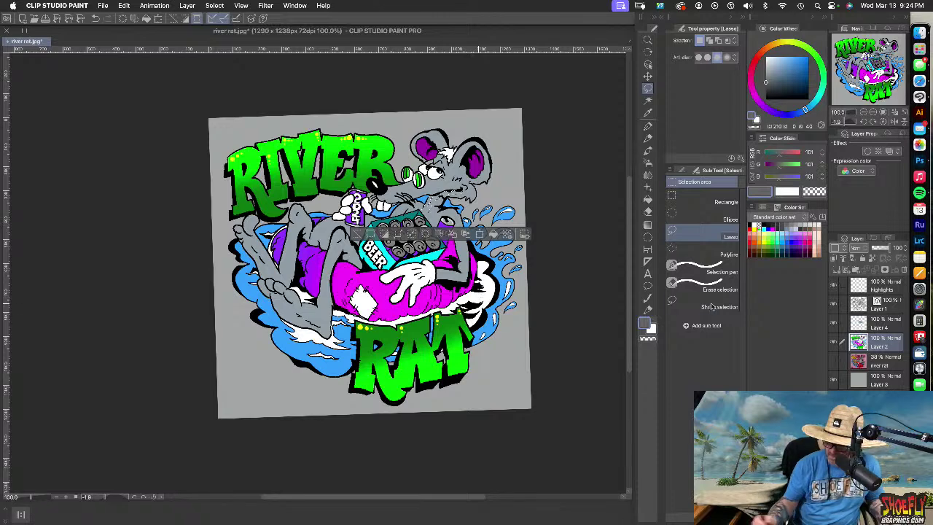
pyautogui.click(648, 162)
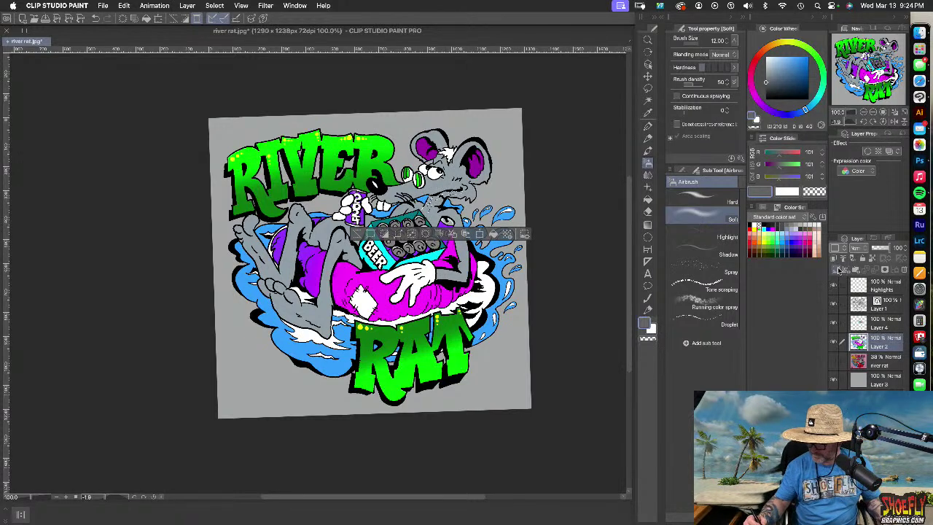
pyautogui.click(837, 269)
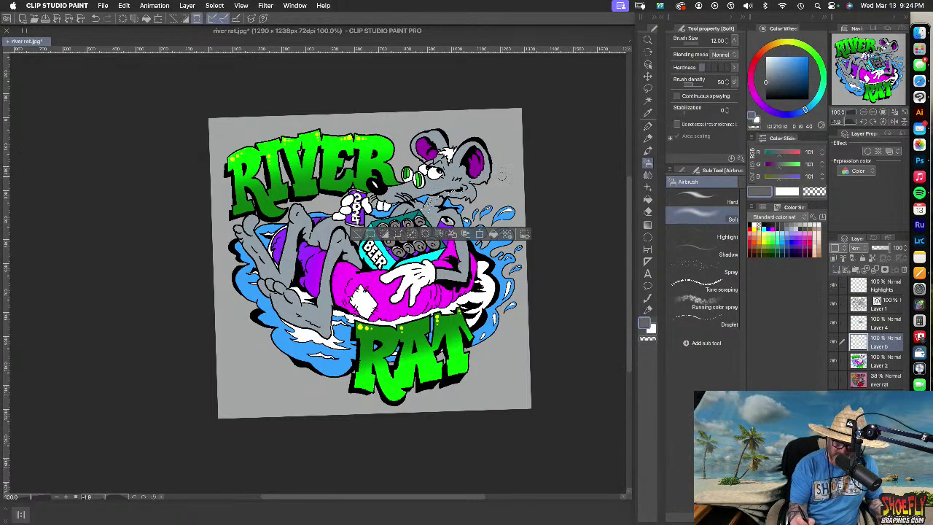
# Set the Soft airbrush size to 20 and shade the selected neck area in dark grey
pyautogui.scroll(1, 483, 197)
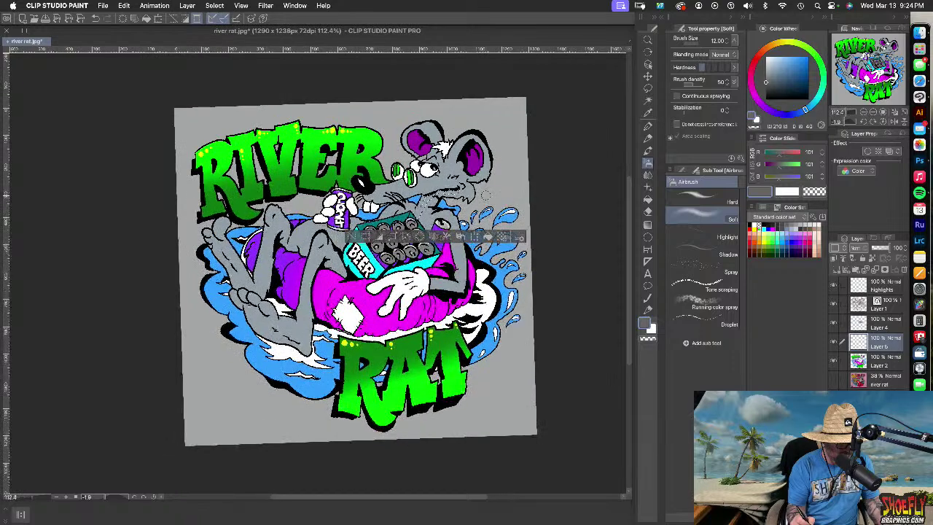
pyautogui.scroll(1, 485, 195)
pyautogui.press(']')
pyautogui.press(']')
pyautogui.press(']')
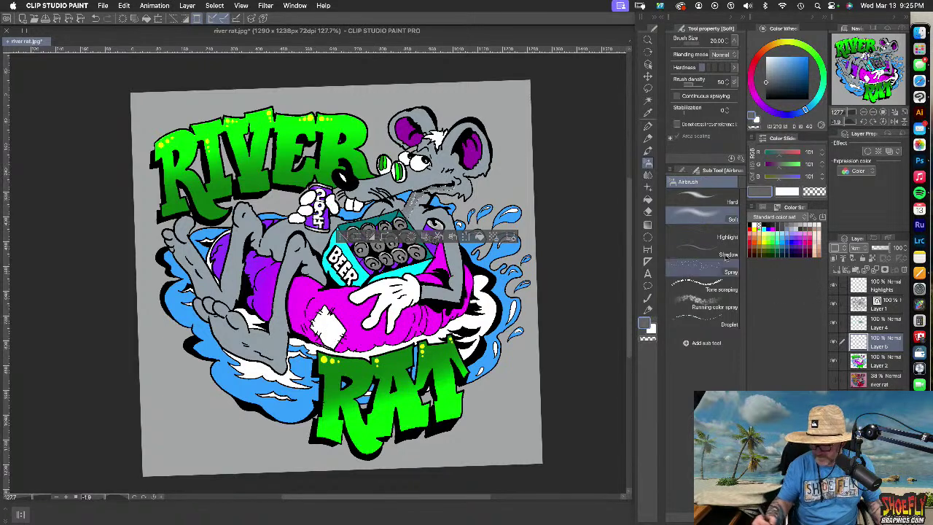
# Try a dark grey airbrushed shadow inside a lassoed area along the underside of the rat's snout
pyautogui.click(648, 88)
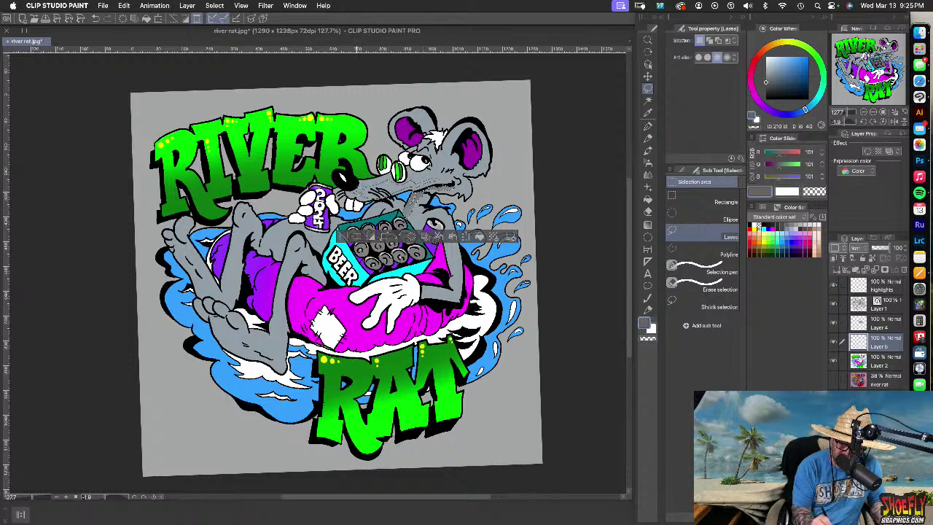
pyautogui.moveTo(446, 185); pyautogui.dragTo(350, 195)
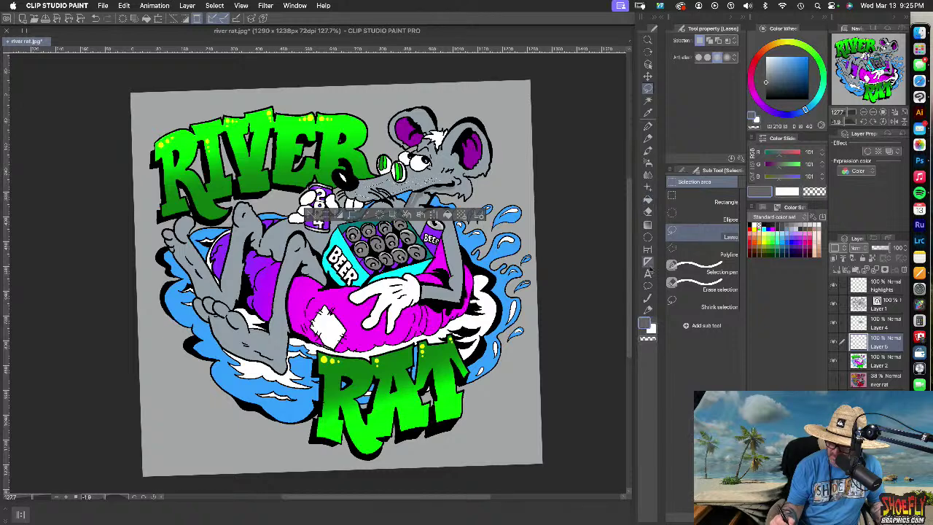
pyautogui.click(648, 162)
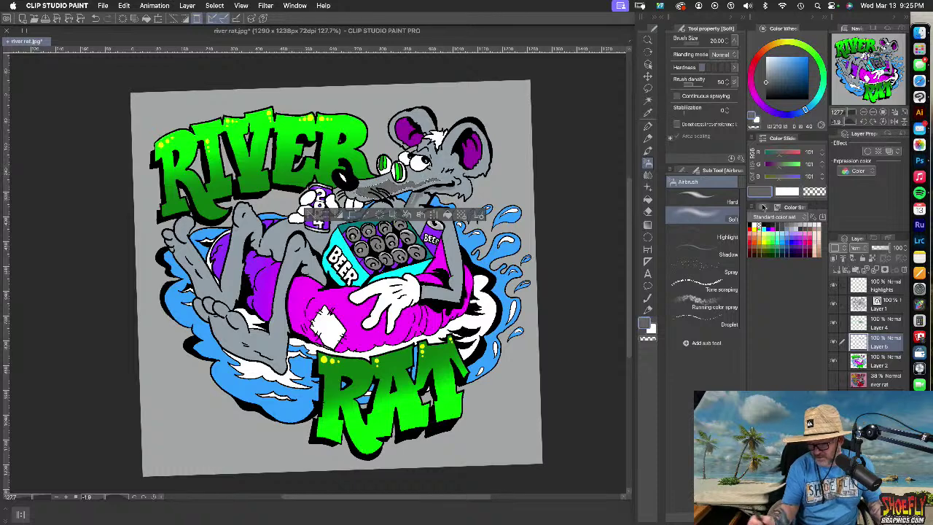
# Try shading a lassoed area between the rat's forehead and nearer ear with the Soft airbrush
pyautogui.click(648, 88)
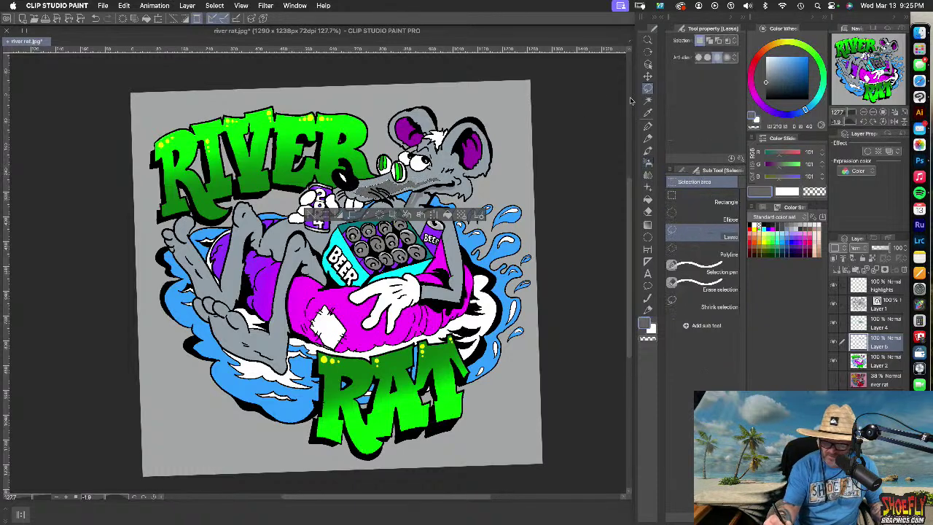
pyautogui.moveTo(472, 121)
pyautogui.mouseDown()
pyautogui.moveTo(451, 138)
pyautogui.moveTo(447, 158)
pyautogui.mouseUp()
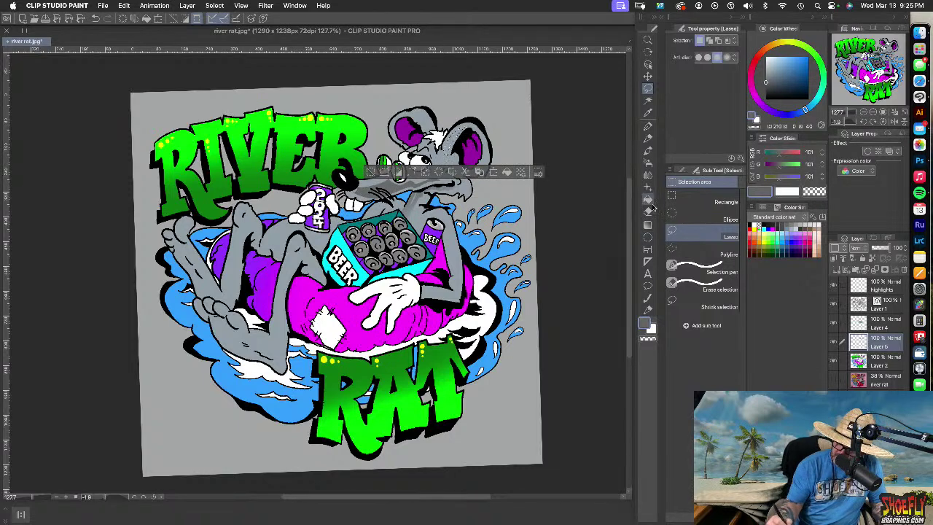
pyautogui.click(648, 161)
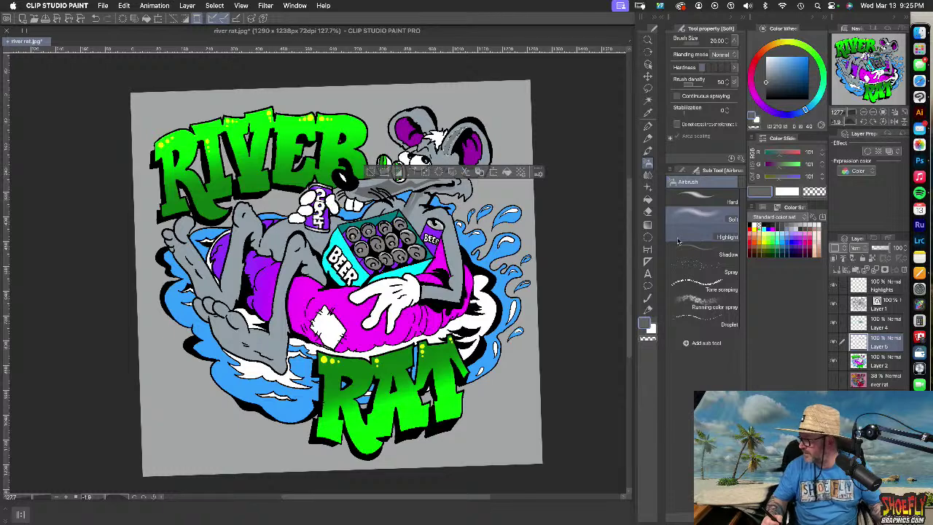
pyautogui.click(648, 286)
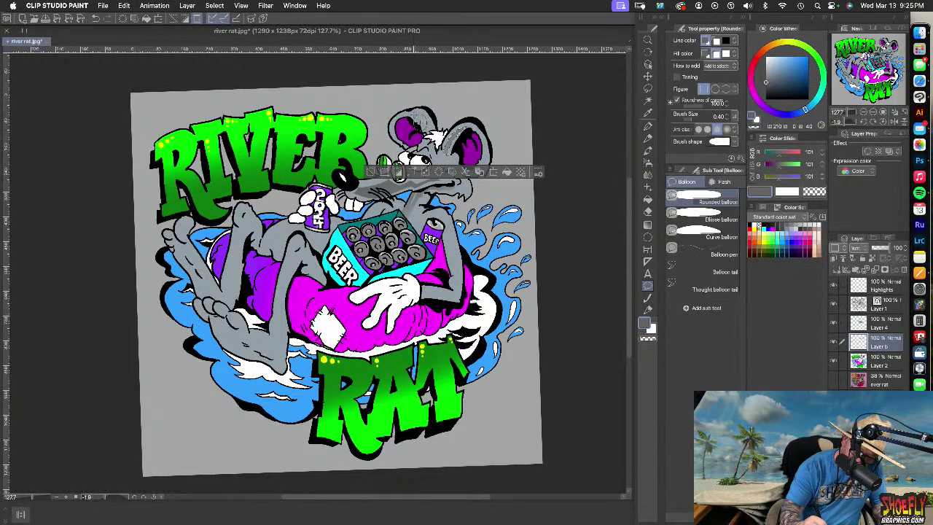
pyautogui.moveTo(413, 115); pyautogui.dragTo(425, 129)
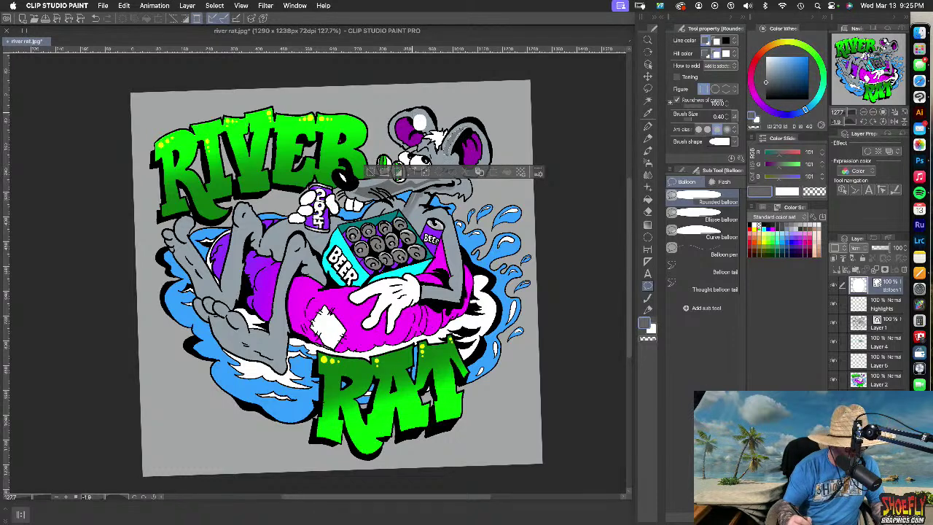
pyautogui.press('super+z')
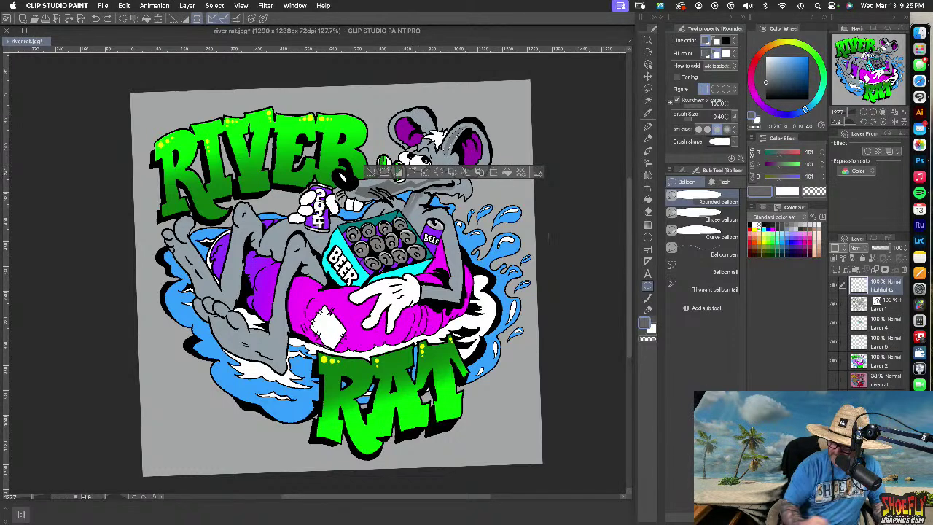
# Try airbrushing a shadow inside a lassoed area on the rat's far ear, and undo the stroke
pyautogui.click(647, 87)
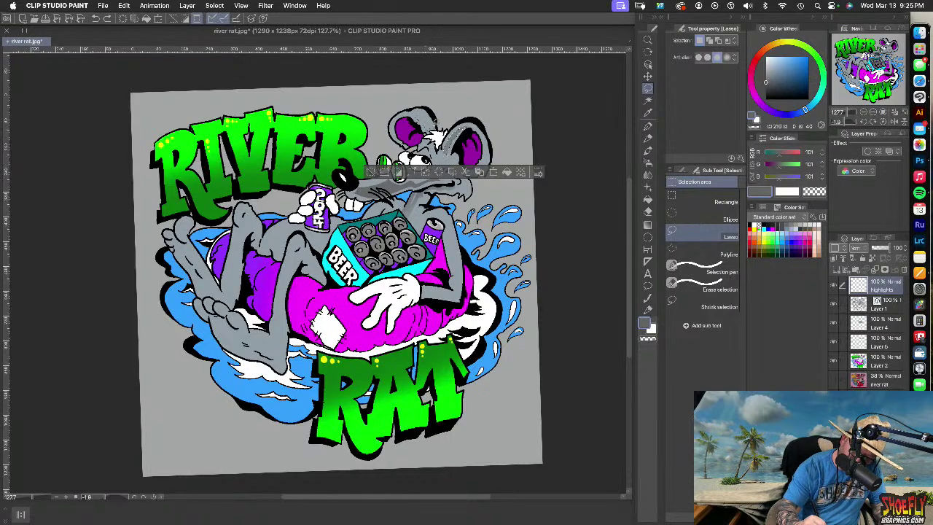
pyautogui.moveTo(426, 109); pyautogui.dragTo(417, 119)
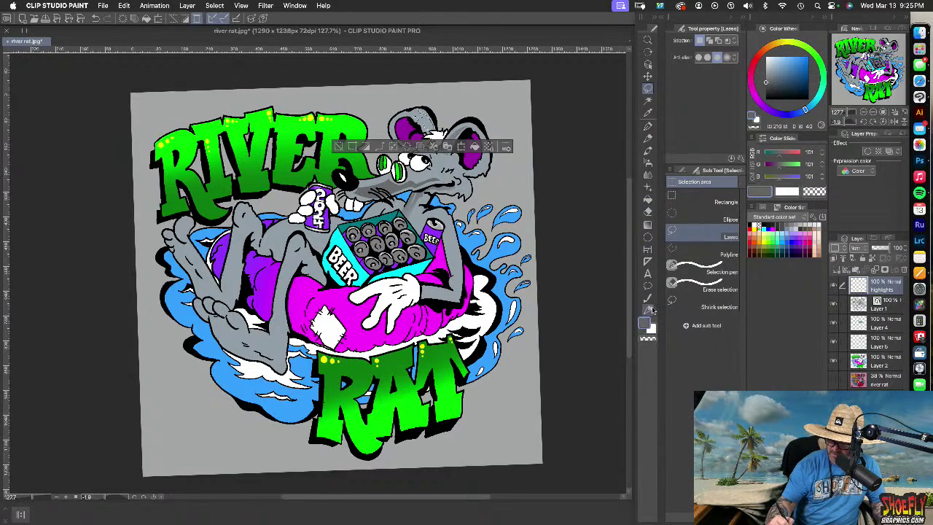
pyautogui.click(647, 162)
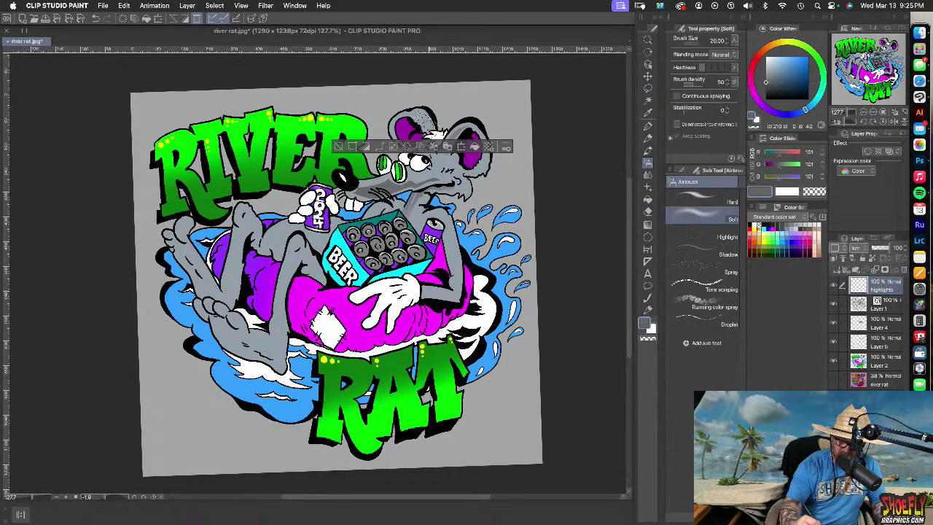
pyautogui.moveTo(430, 124); pyautogui.dragTo(418, 114)
pyautogui.press('super+z')
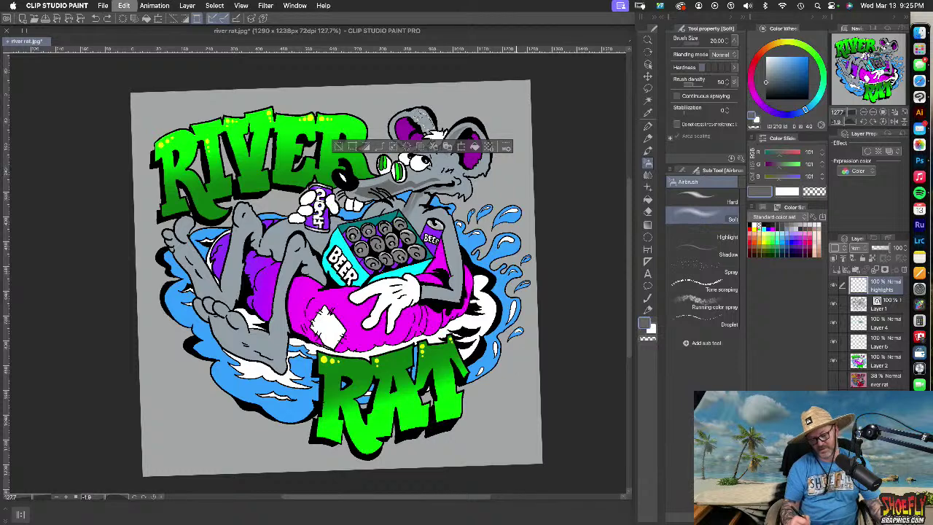
# Show the on-screen keypad and clear the selection on the rat's far ear
pyautogui.click(818, 5)
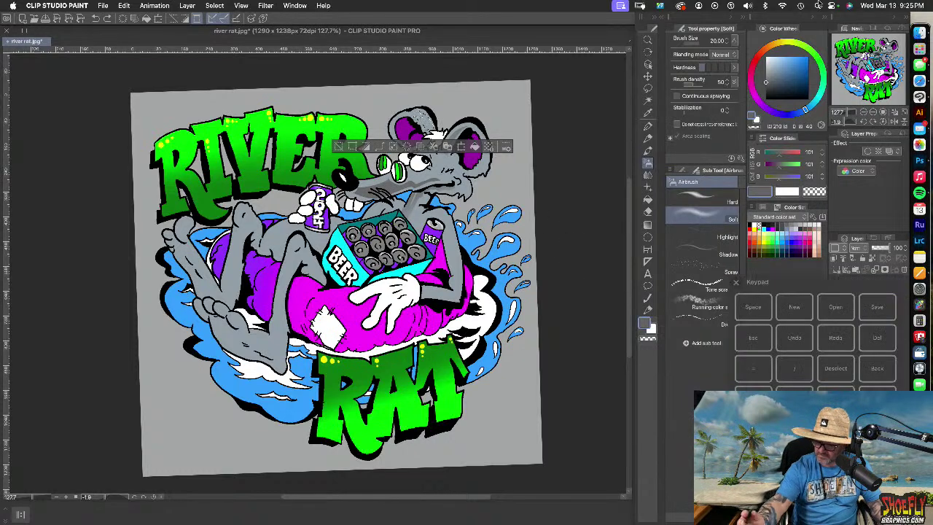
pyautogui.click(836, 370)
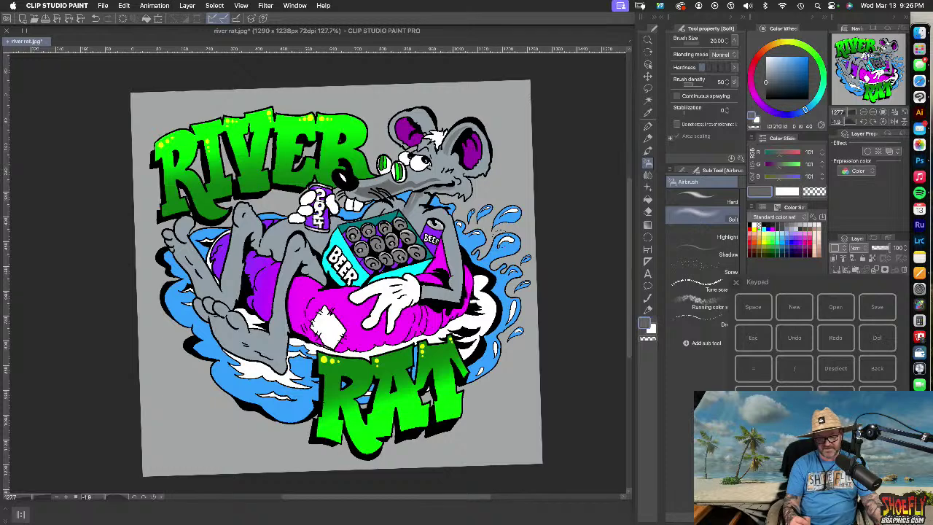
# Undo the ear and snout selections and shading, going back to the neck shadow selection
pyautogui.press('super+z')
pyautogui.press('super+z')
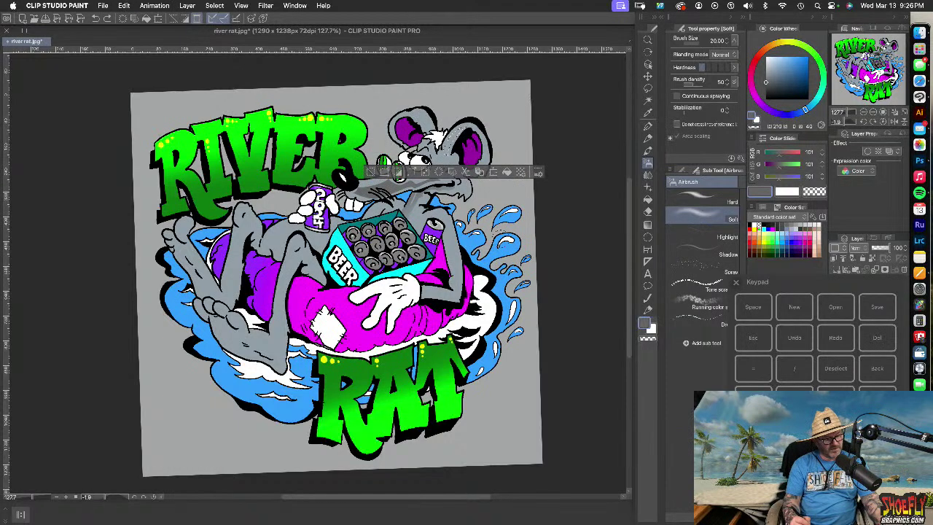
pyautogui.press('super+z')
pyautogui.press('super+z')
pyautogui.press('super+z')
pyautogui.press('super+z')
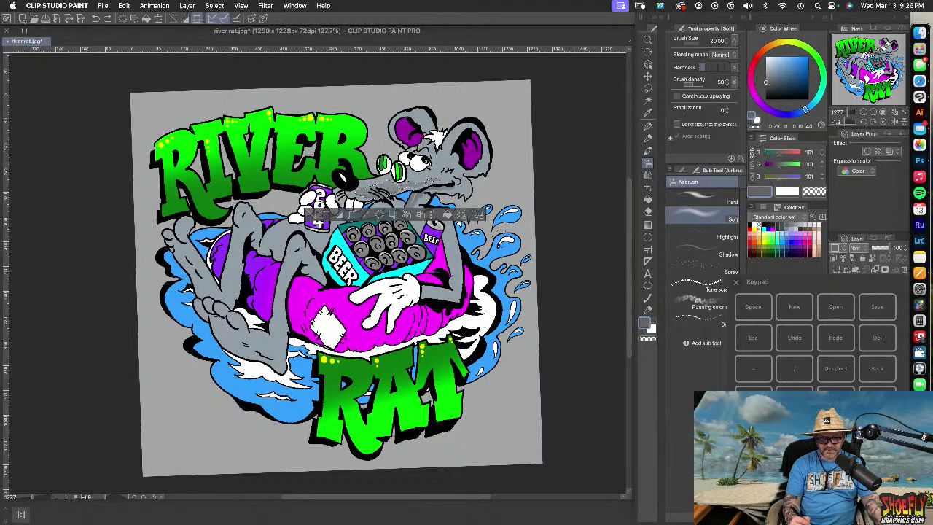
pyautogui.press('super+z')
pyautogui.press('super+z')
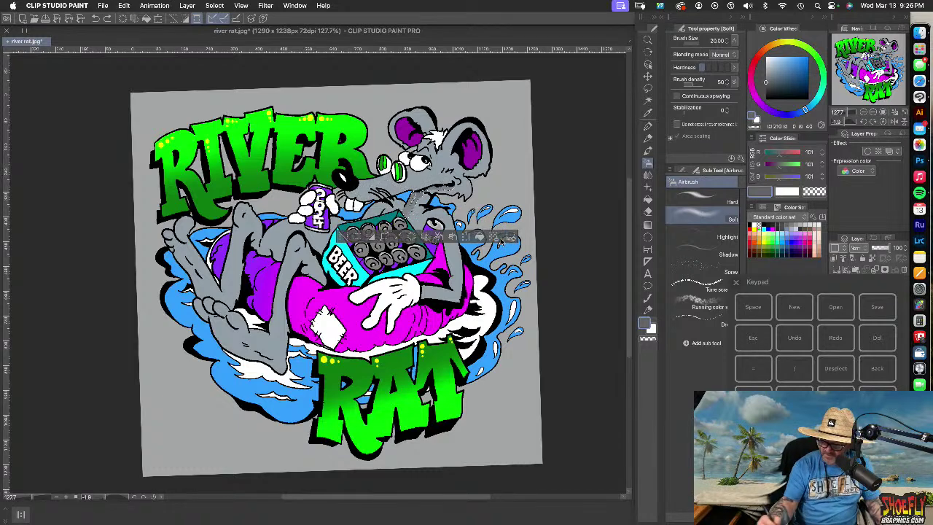
# Lasso the inner rim of the rat's nearer ear and the upper part of its far ear, and shade both with the Soft airbrush
pyautogui.click(648, 88)
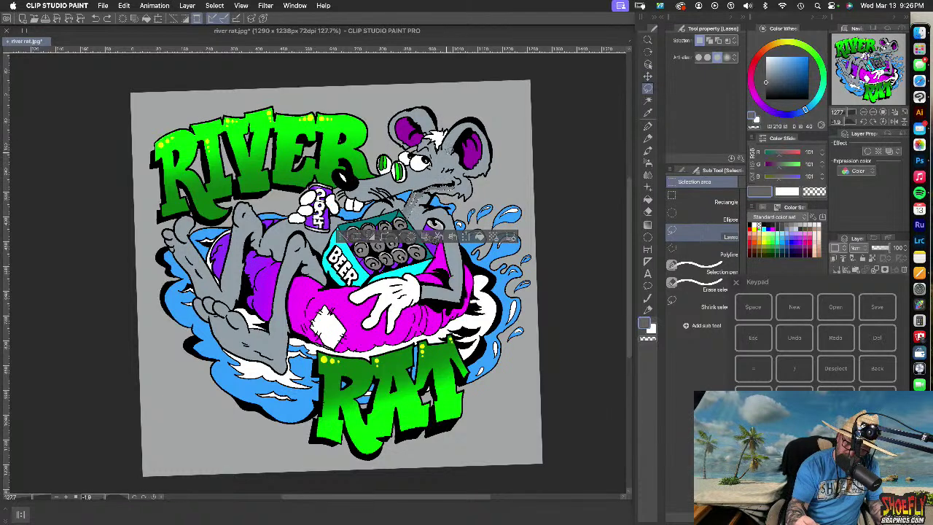
pyautogui.press('super+z')
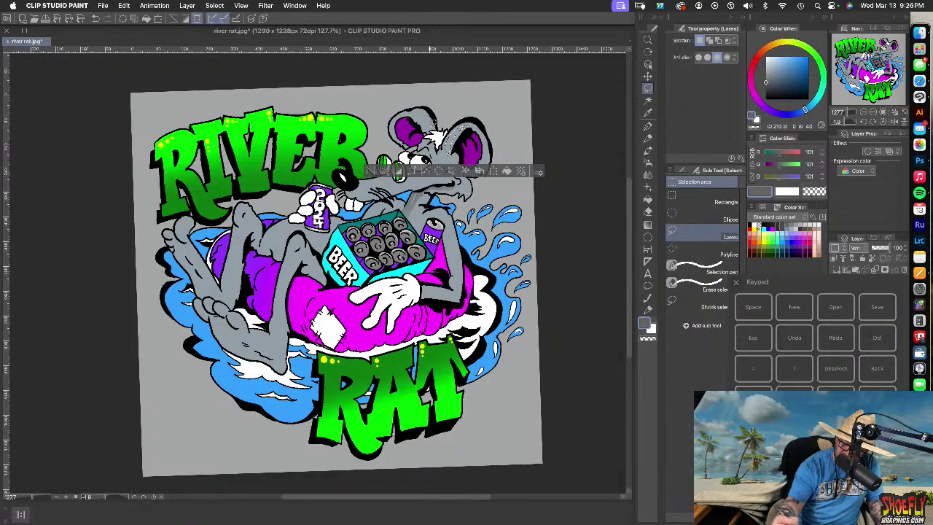
pyautogui.click(648, 165)
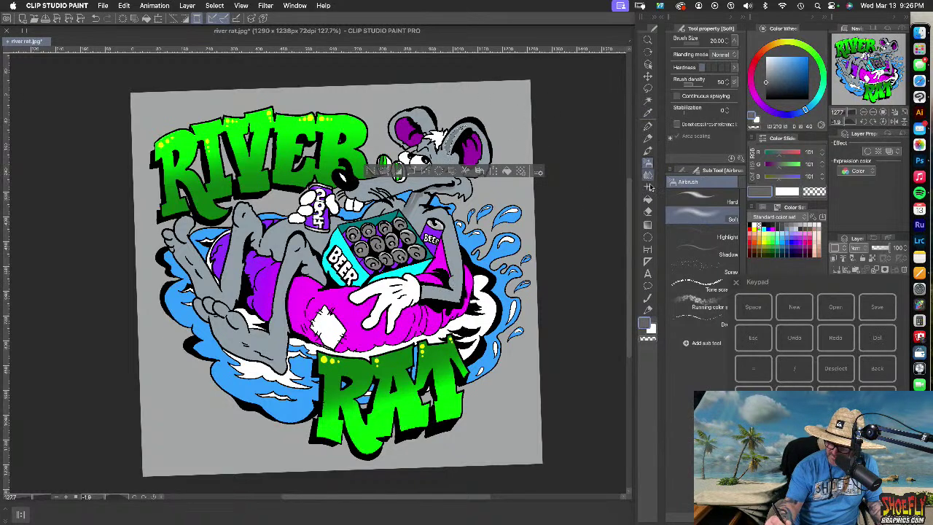
pyautogui.click(648, 88)
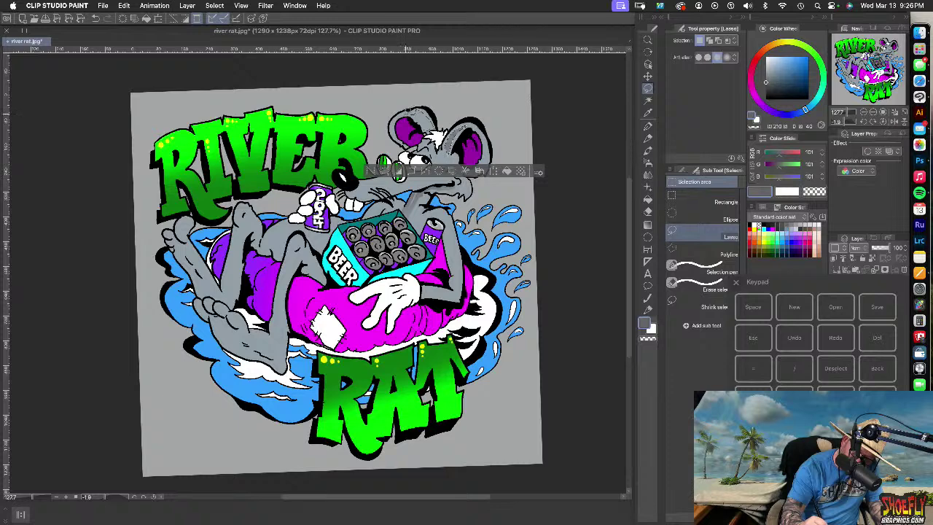
pyautogui.moveTo(427, 117); pyautogui.dragTo(406, 117)
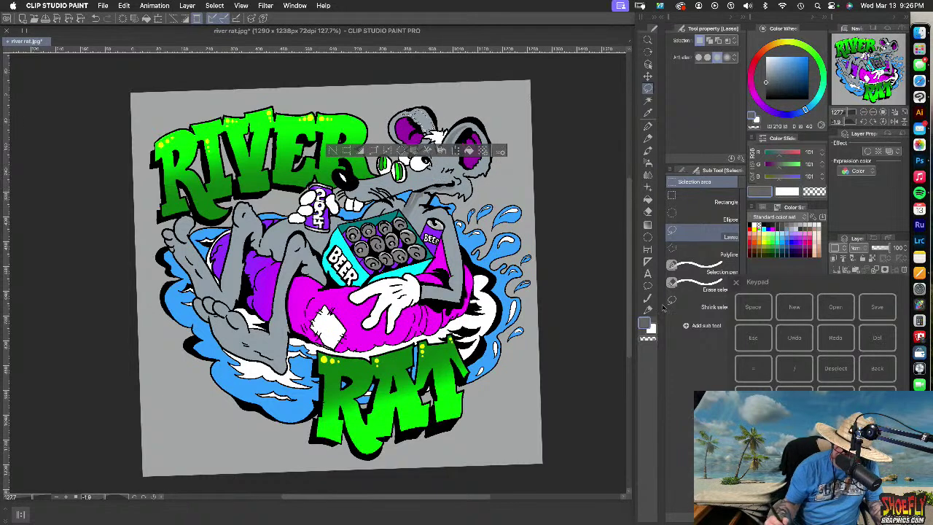
pyautogui.click(647, 165)
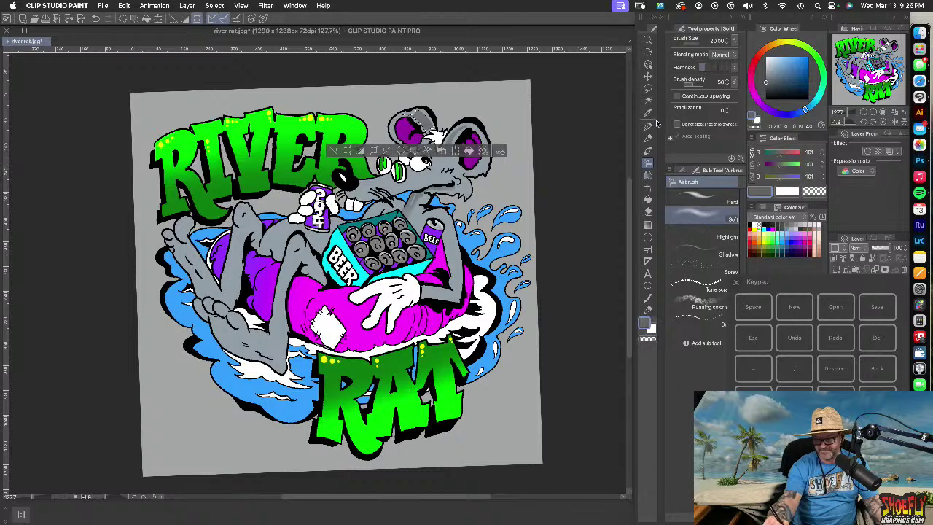
# Airbrush dark grey shadows inside lassoed strips along the rat's upper arm and forearm beside the beer can
pyautogui.click(648, 89)
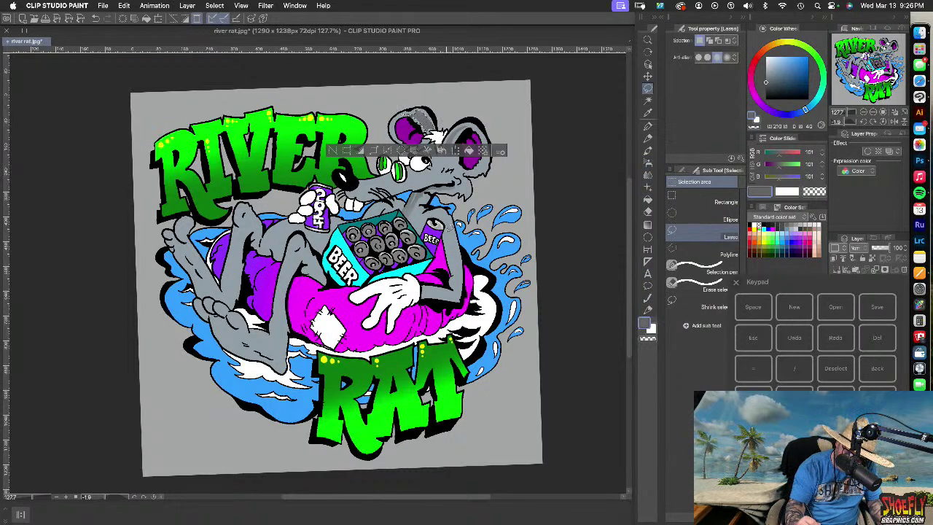
pyautogui.moveTo(457, 269); pyautogui.dragTo(448, 202)
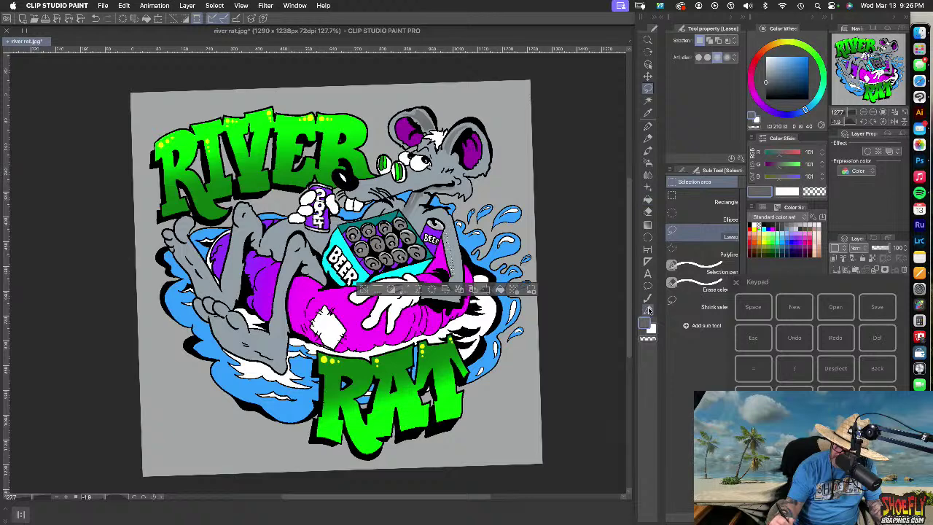
pyautogui.click(648, 162)
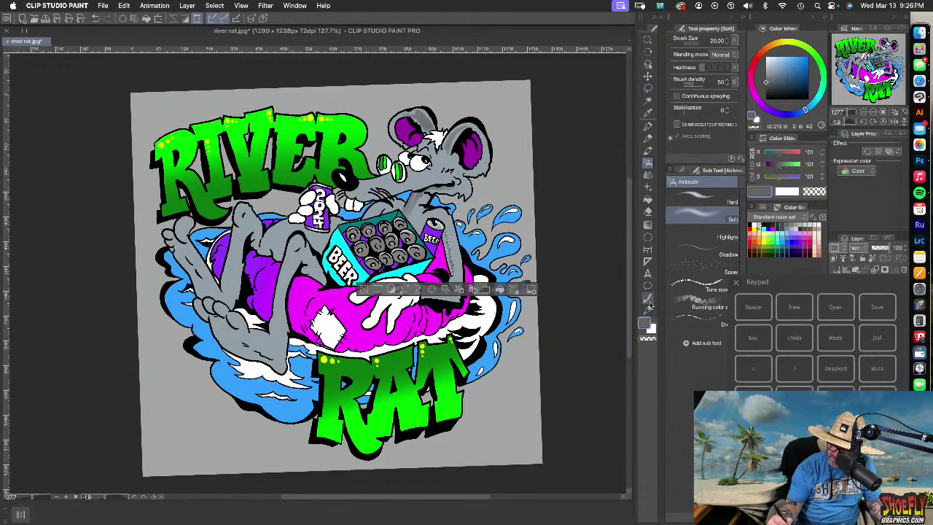
pyautogui.click(647, 88)
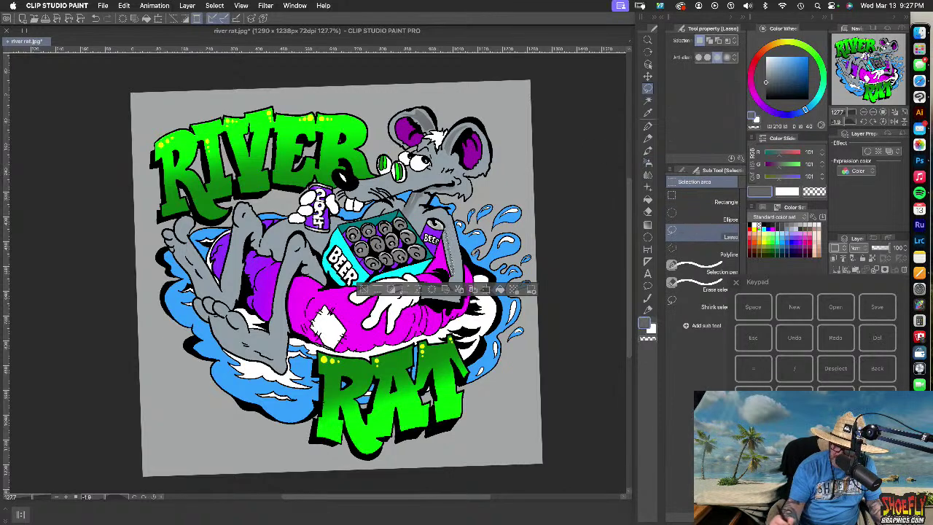
pyautogui.click(837, 370)
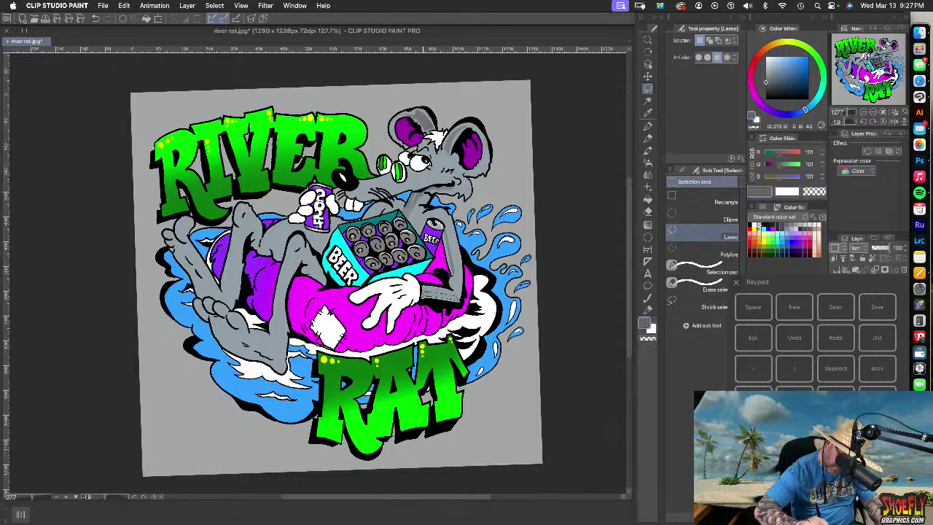
pyautogui.moveTo(422, 286); pyautogui.dragTo(425, 283)
pyautogui.click(647, 162)
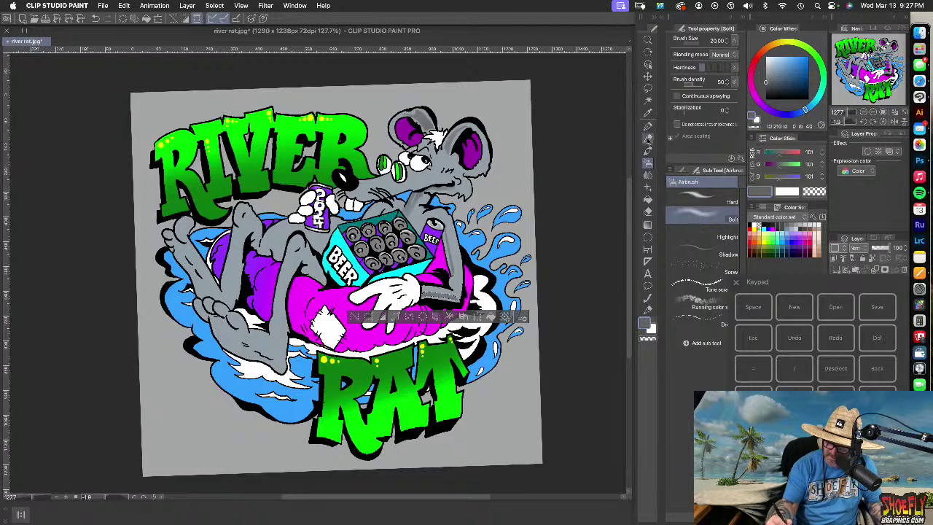
# Lasso the underside of the rat's nearer foot up to the ankle and shade it with the Soft airbrush
pyautogui.click(647, 89)
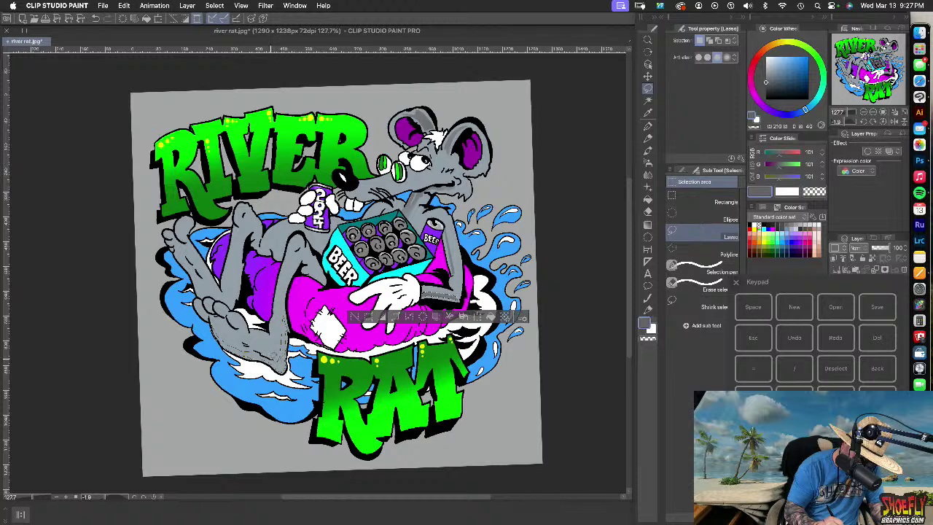
pyautogui.moveTo(219, 339); pyautogui.dragTo(218, 337)
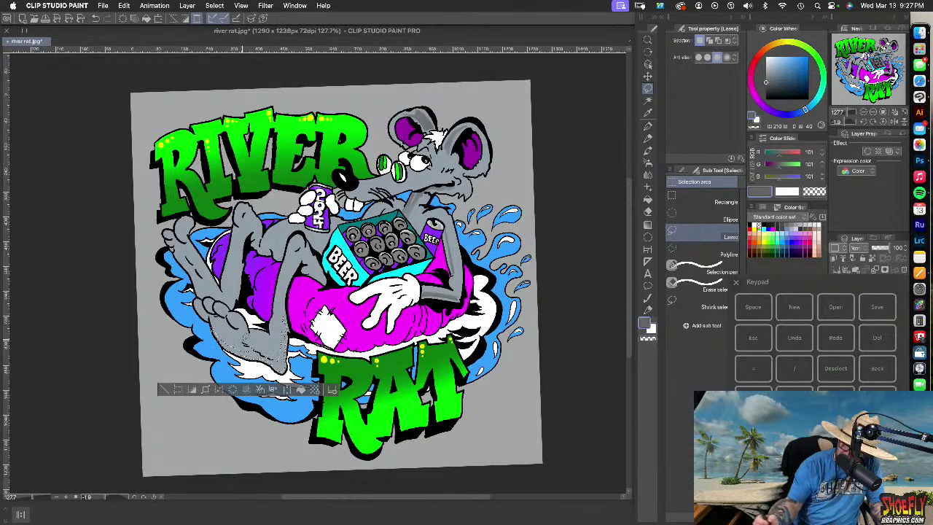
pyautogui.click(648, 162)
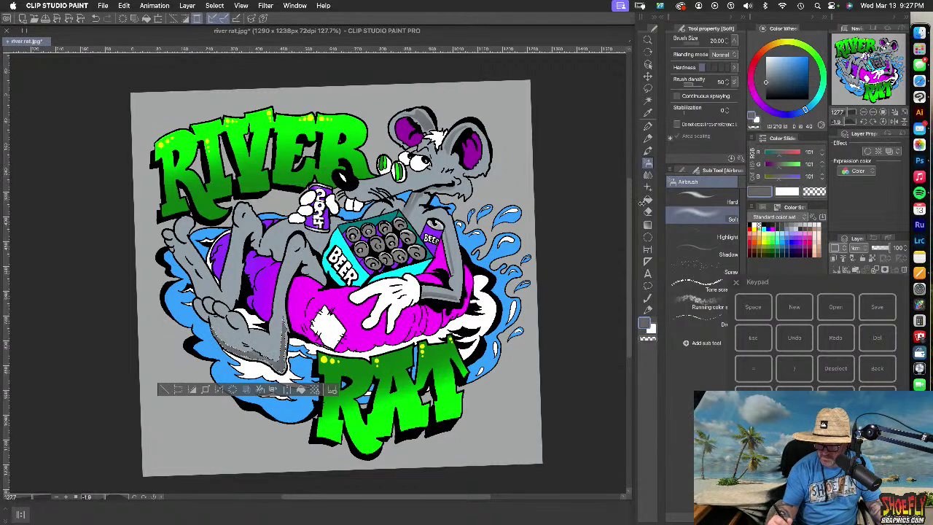
# Lasso the length of the rat's far lower leg below the knee and airbrush a dark grey shadow inside it
pyautogui.click(647, 88)
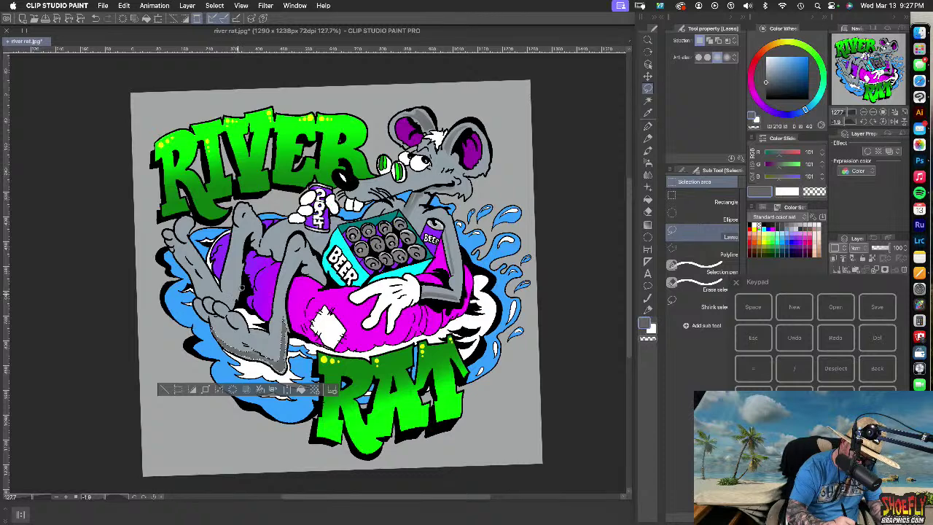
pyautogui.moveTo(250, 230)
pyautogui.mouseDown()
pyautogui.moveTo(232, 306)
pyautogui.moveTo(202, 291)
pyautogui.mouseUp()
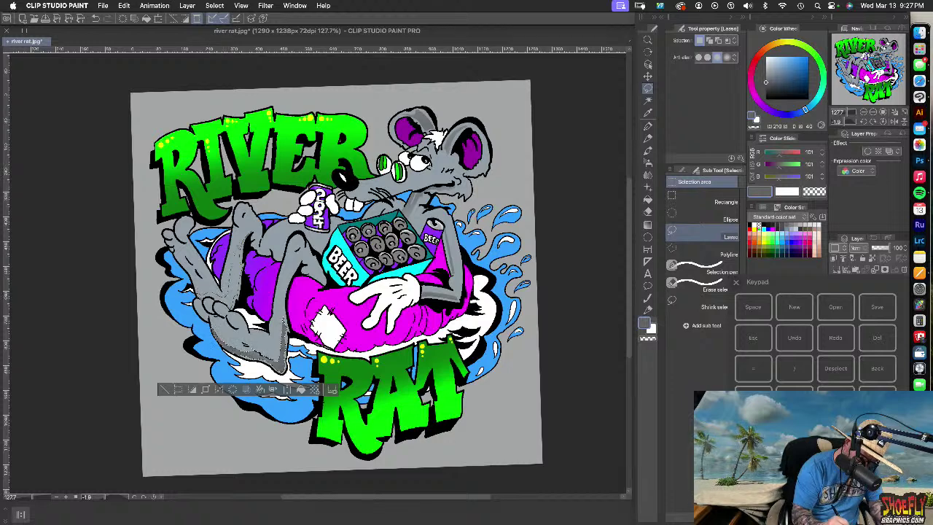
pyautogui.moveTo(234, 255); pyautogui.dragTo(252, 231)
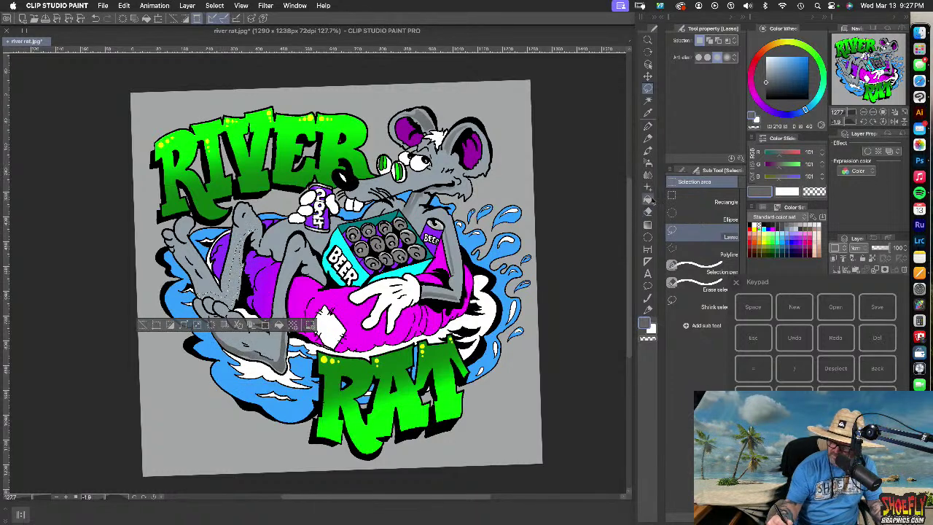
pyautogui.click(647, 163)
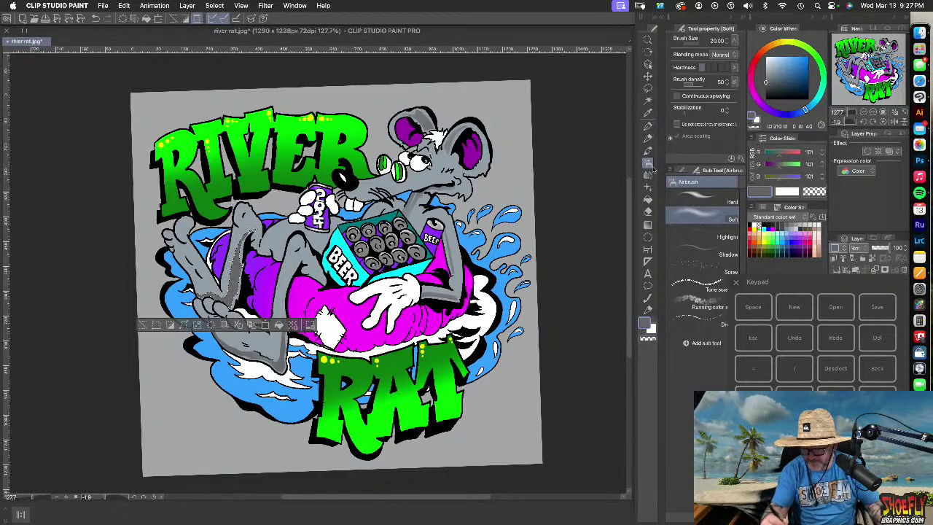
# Lasso the big toe and then the small toes of the rat's far foot, shading each with the Soft airbrush
pyautogui.click(648, 88)
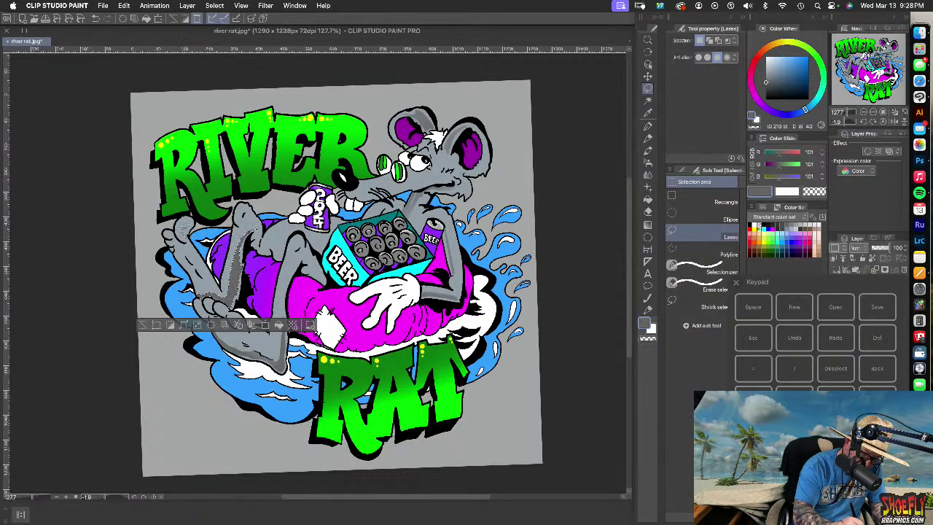
pyautogui.moveTo(181, 237); pyautogui.dragTo(189, 212)
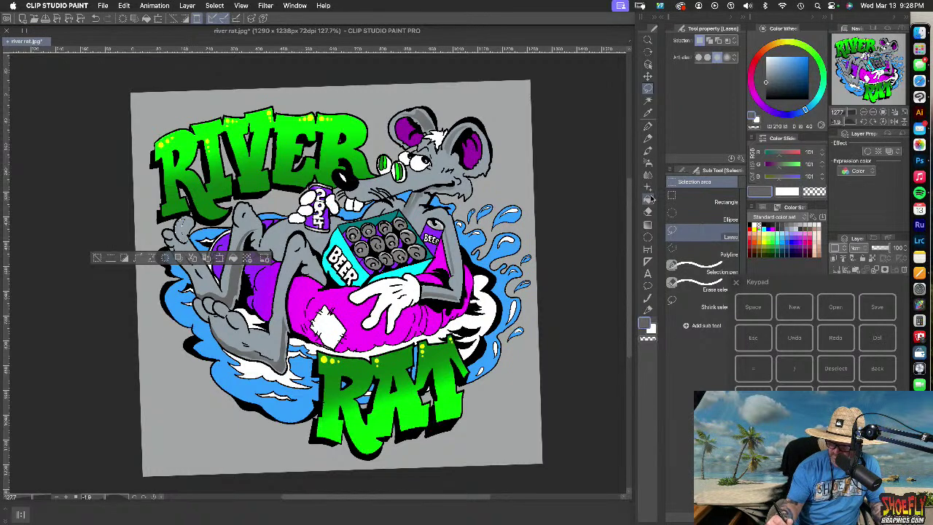
pyautogui.click(649, 162)
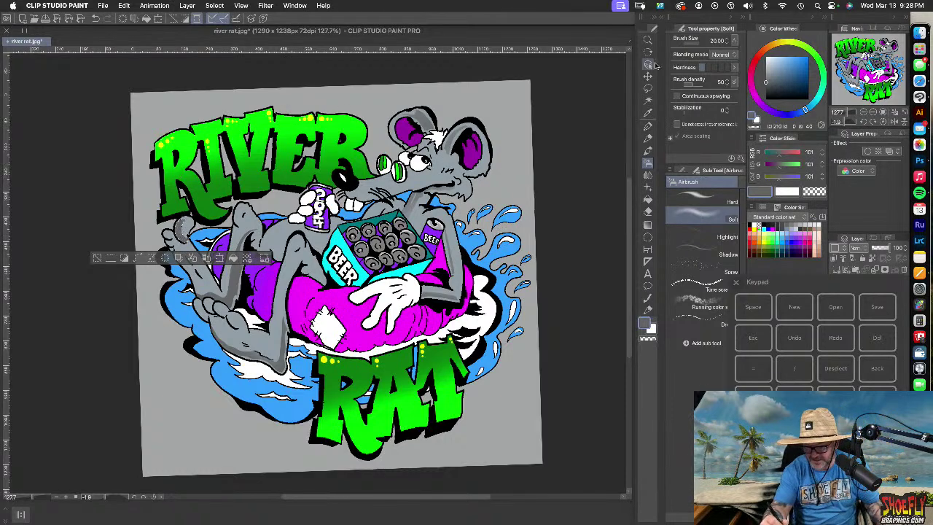
pyautogui.click(648, 89)
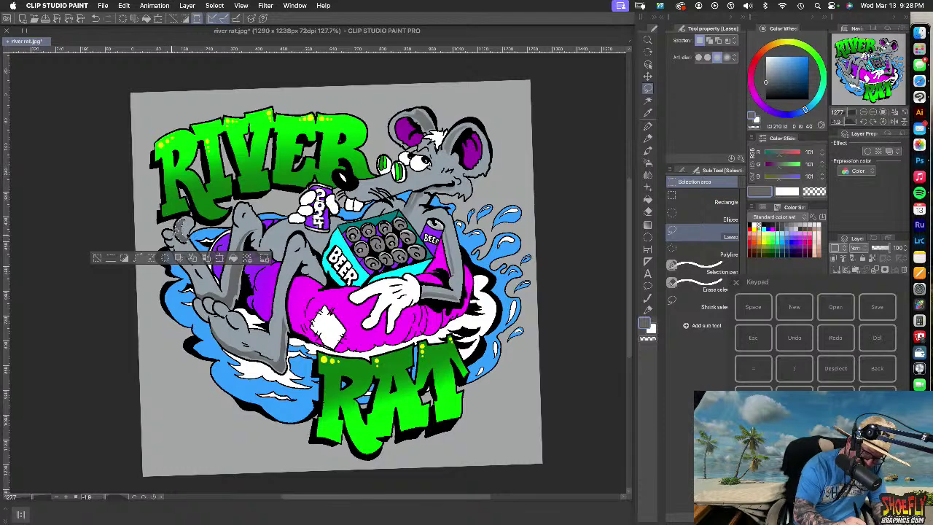
pyautogui.moveTo(166, 231); pyautogui.dragTo(172, 235)
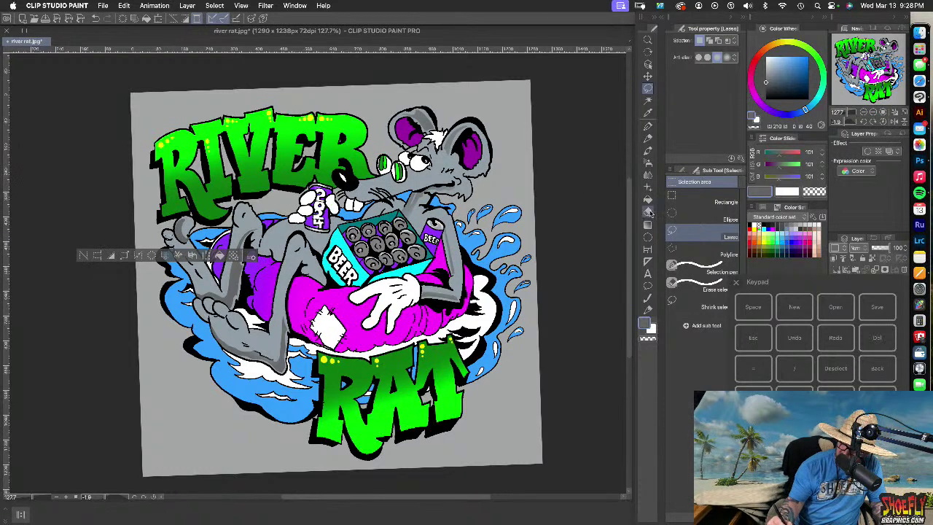
pyautogui.click(648, 151)
pyautogui.click(648, 163)
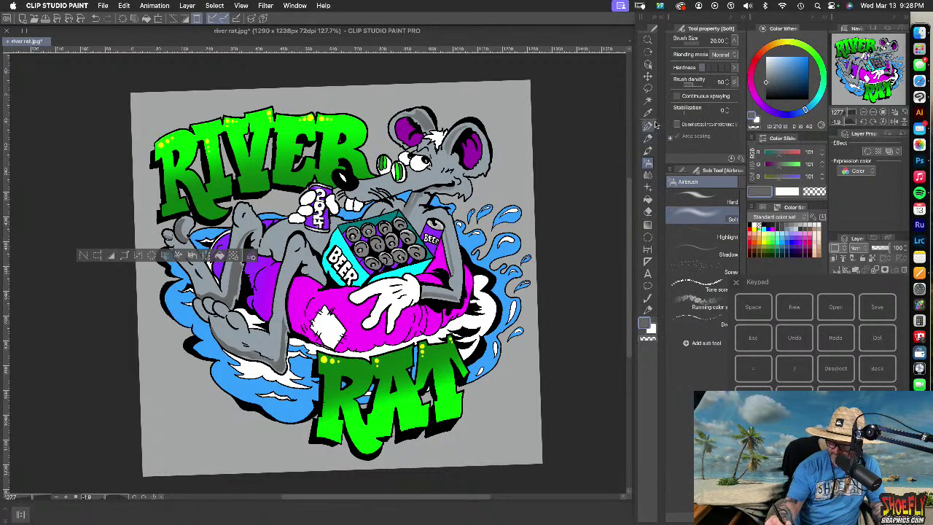
# Airbrush a dark grey shadow inside a lassoed area along the sole of the far foot, and clear the selection
pyautogui.click(648, 88)
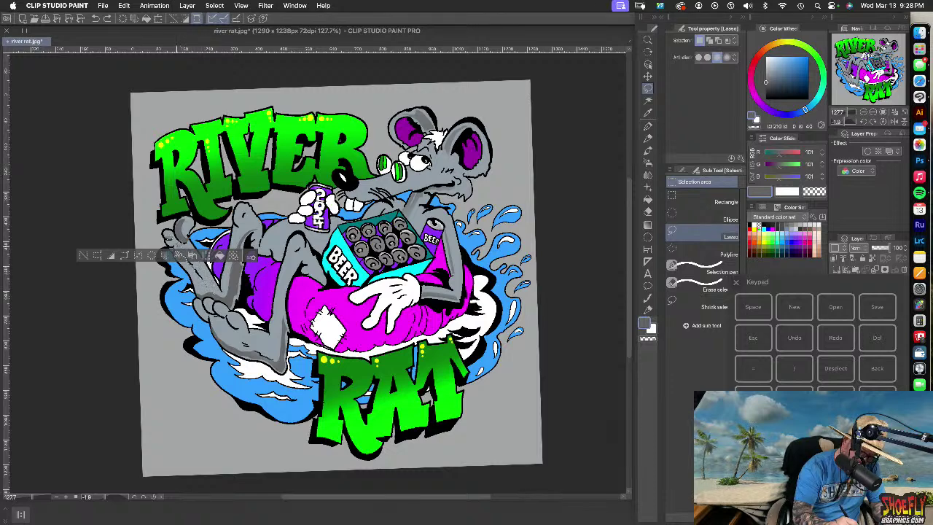
pyautogui.moveTo(195, 284)
pyautogui.mouseDown()
pyautogui.moveTo(207, 294)
pyautogui.moveTo(215, 284)
pyautogui.mouseUp()
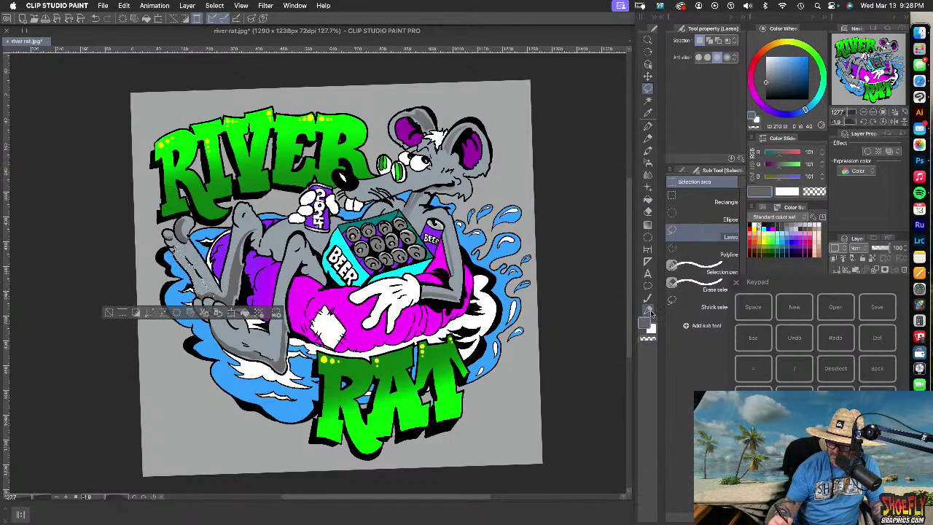
pyautogui.click(648, 163)
pyautogui.moveTo(173, 243); pyautogui.dragTo(186, 266)
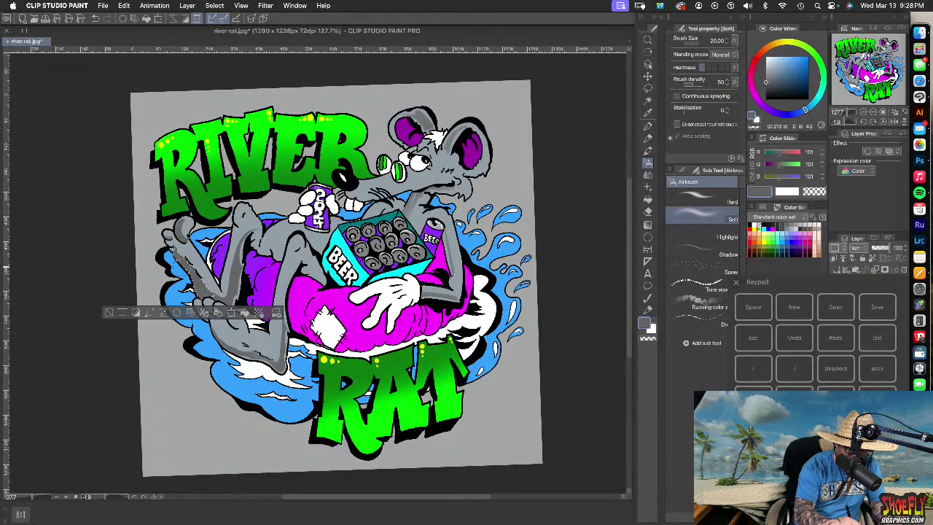
pyautogui.click(838, 369)
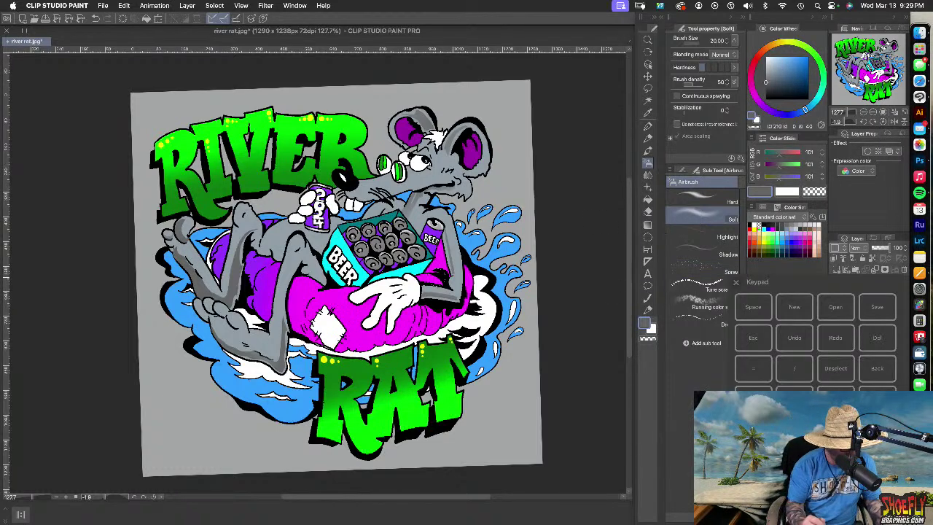
# Sample the light grey of the rat's fur and reduce the Soft airbrush to size 6
pyautogui.keyDown('alt'); pyautogui.click(290, 240); pyautogui.keyUp('alt')
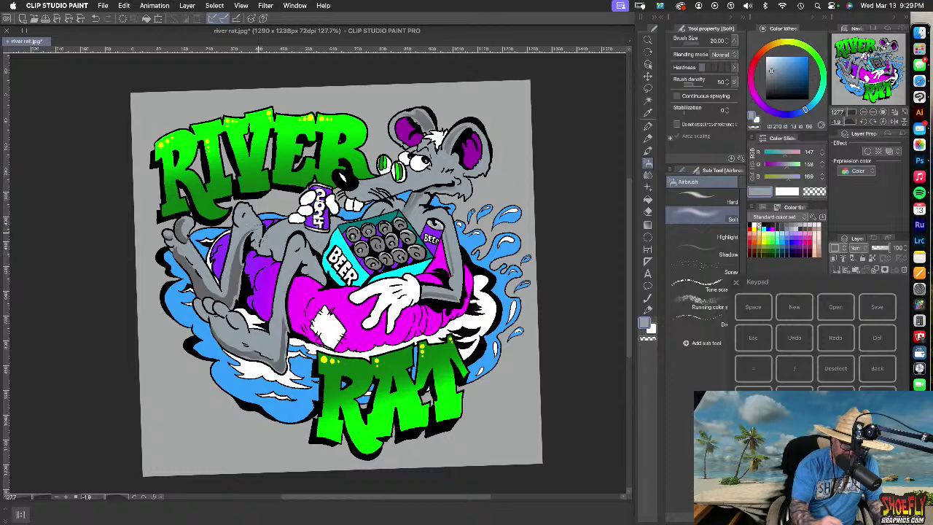
pyautogui.press('[')
pyautogui.press('[')
pyautogui.press('[')
pyautogui.press('[')
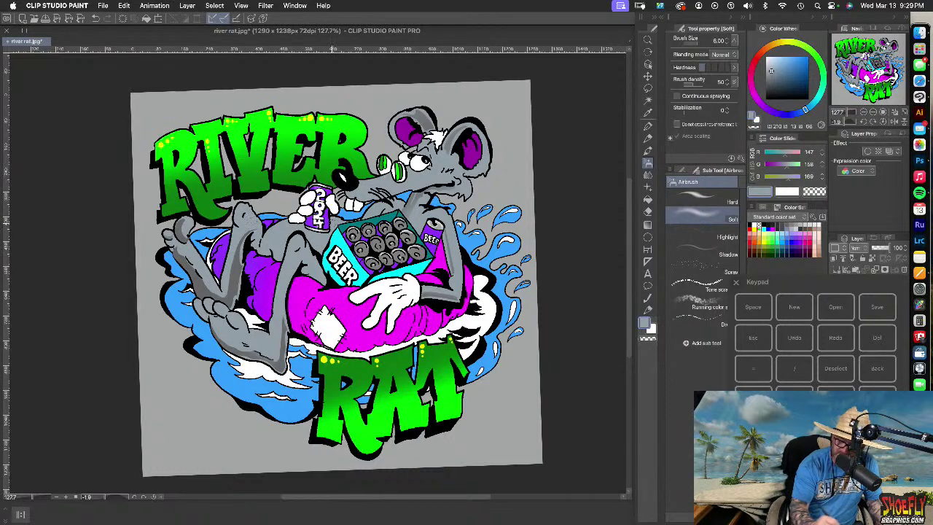
# Switch to the Hard airbrush and reduce its brush size to 7
pyautogui.click(700, 197)
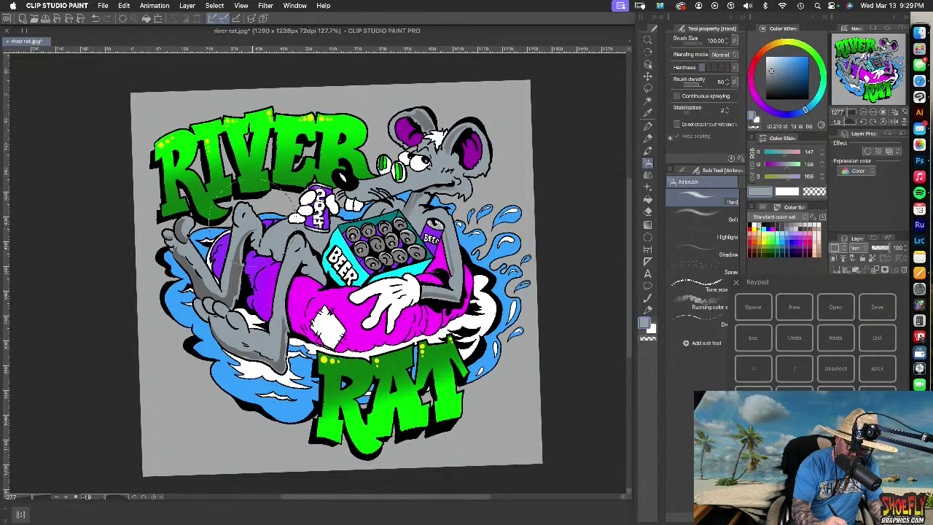
pyautogui.press('[')
pyautogui.press('[')
pyautogui.press('[')
pyautogui.press('[')
pyautogui.press('[')
pyautogui.press('[')
pyautogui.press('[')
pyautogui.press('[')
pyautogui.press('[')
pyautogui.press('[')
pyautogui.press('[')
pyautogui.press('[')
pyautogui.press('[')
pyautogui.press('[')
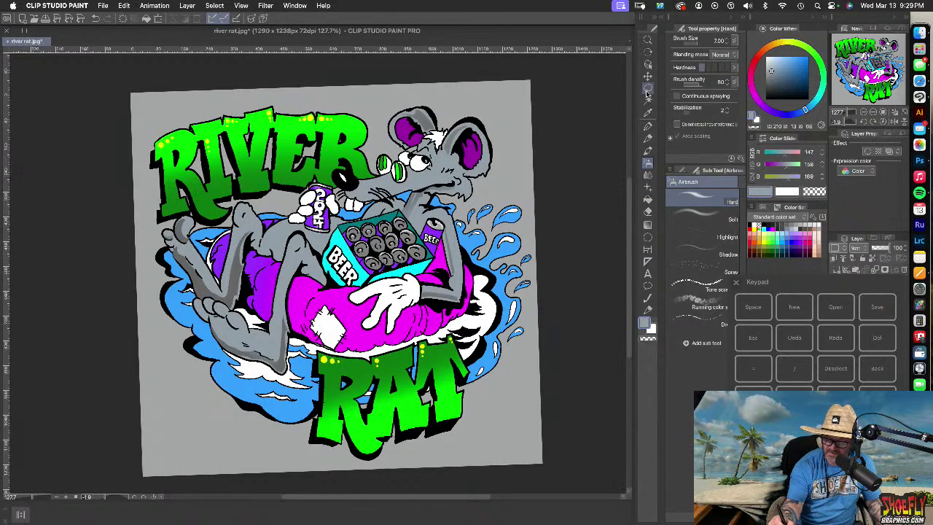
# Lasso a narrow area along the far leg's shin, airbrush it light grey with the Hard airbrush, and clear the selection
pyautogui.click(649, 89)
pyautogui.moveTo(237, 253)
pyautogui.mouseDown()
pyautogui.moveTo(239, 237)
pyautogui.moveTo(254, 229)
pyautogui.moveTo(233, 261)
pyautogui.mouseUp()
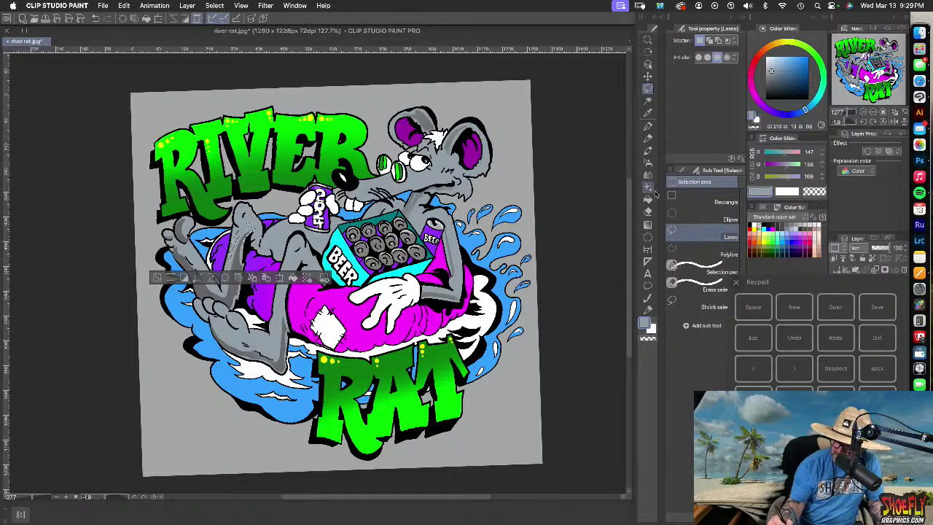
pyautogui.click(648, 163)
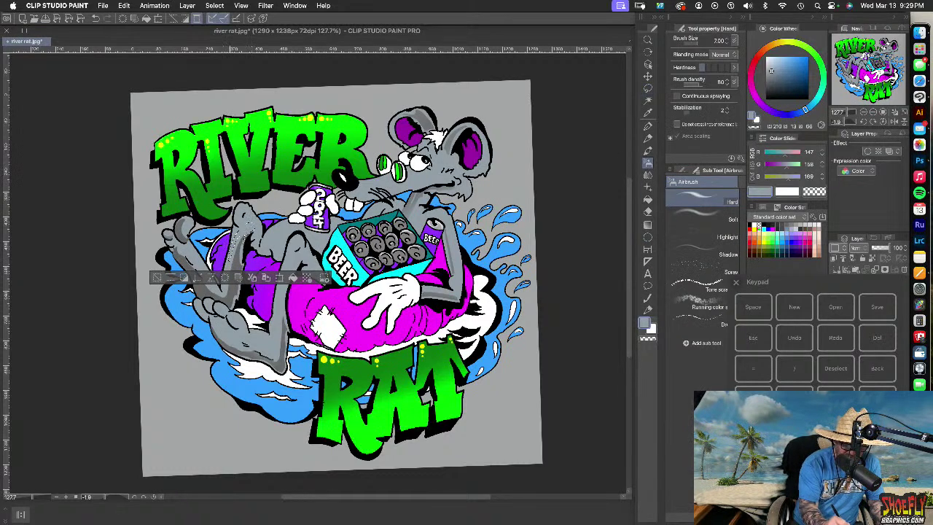
pyautogui.click(835, 370)
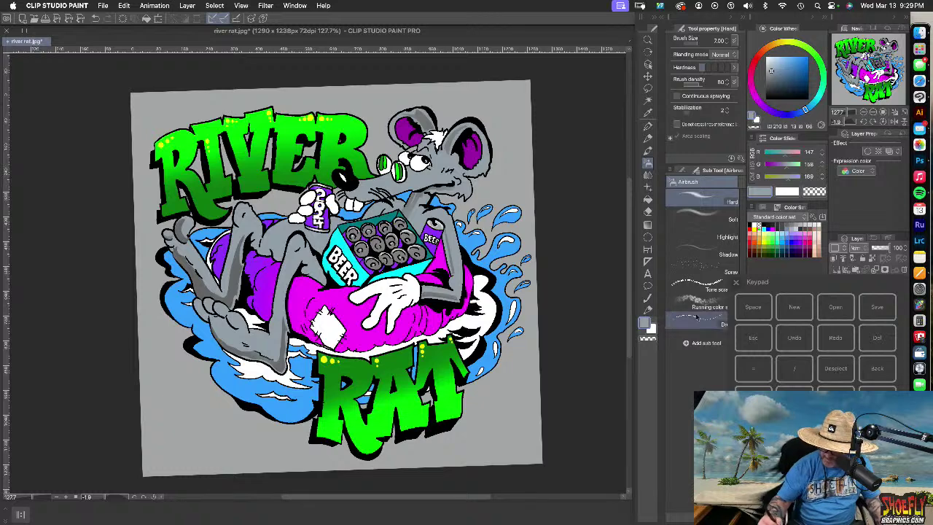
# Lasso an area on the underside of the near thigh and enlarge the Hard airbrush to size 15
pyautogui.click(648, 88)
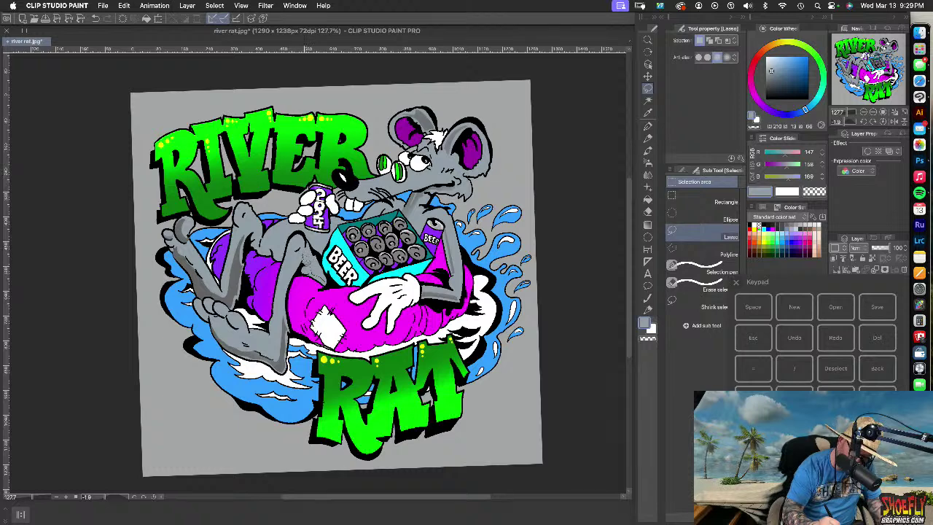
pyautogui.moveTo(315, 271); pyautogui.dragTo(326, 283)
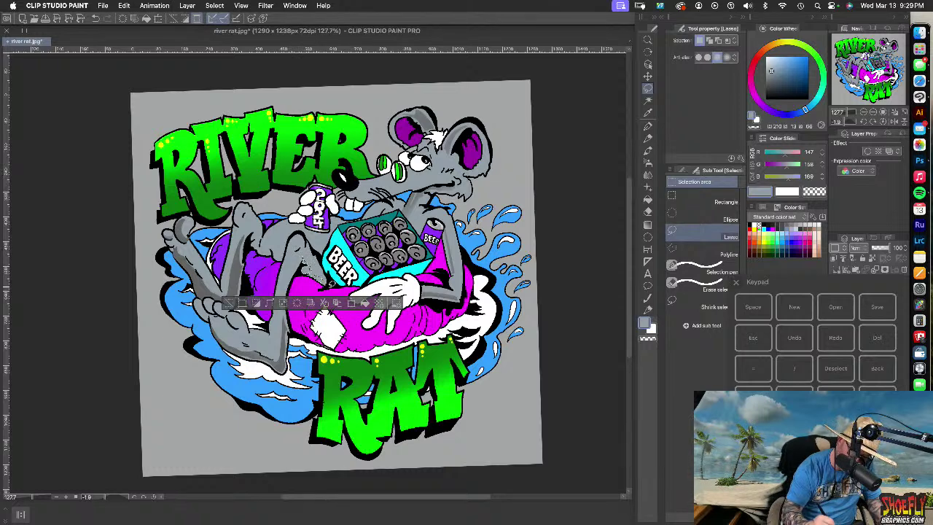
pyautogui.click(649, 162)
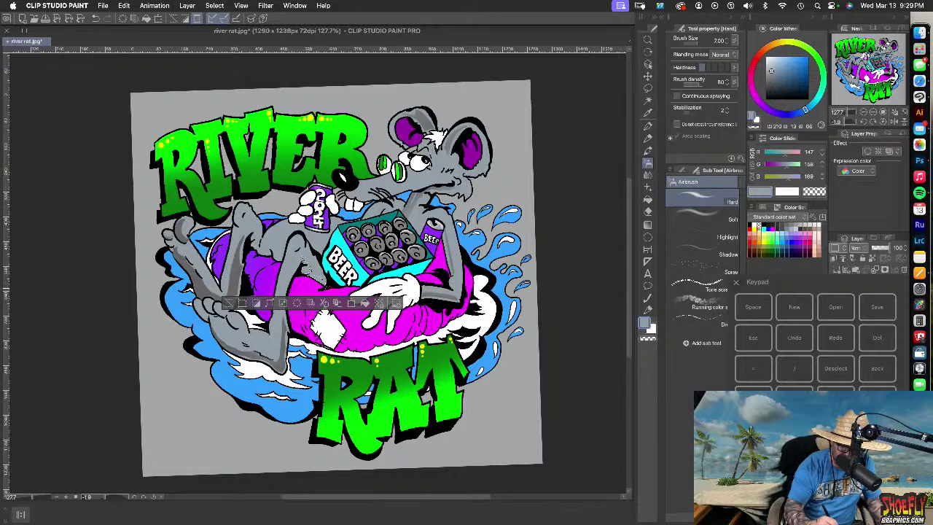
pyautogui.press(']')
pyautogui.press(']')
pyautogui.press(']')
pyautogui.press(']')
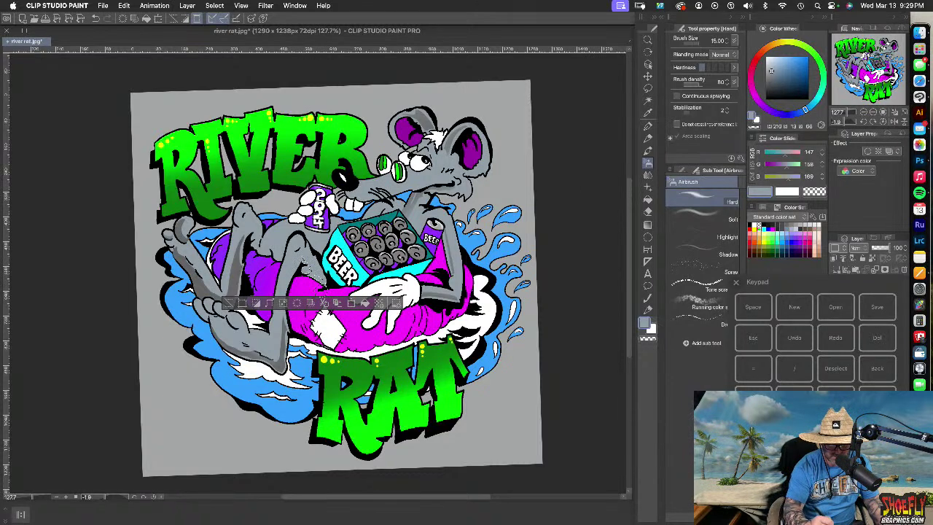
# Sample the dark grey from Layer 2, try shading the lassoed thigh area on the layers above, return to Layer 2 and deselect
pyautogui.click(736, 282)
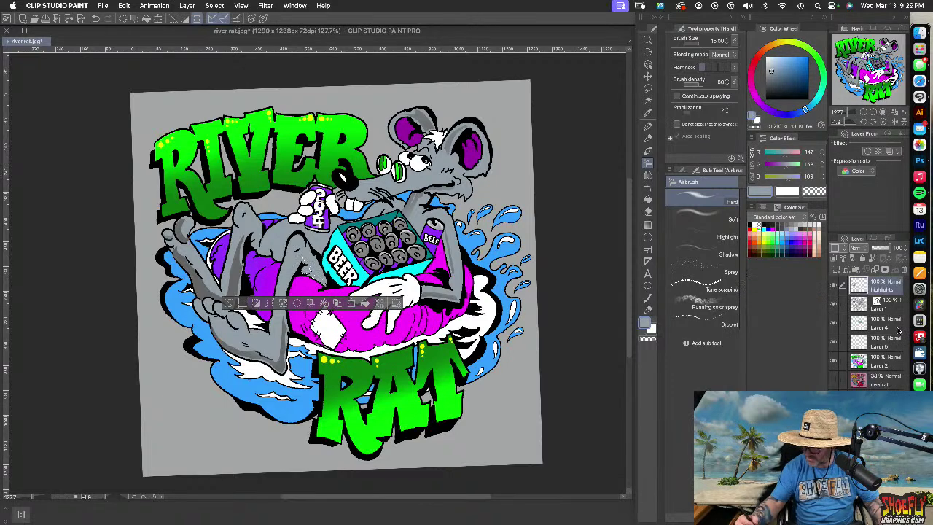
pyautogui.click(896, 363)
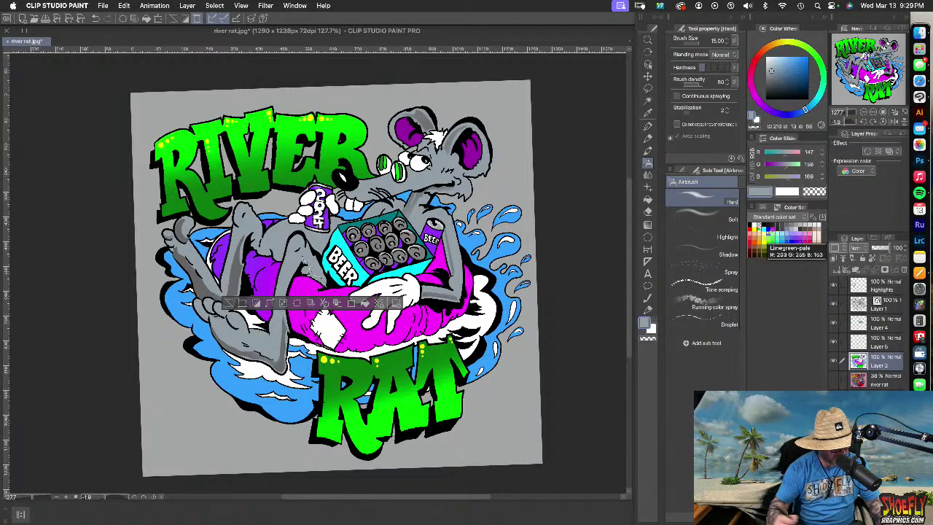
pyautogui.keyDown('alt'); pyautogui.click(286, 339); pyautogui.keyUp('alt')
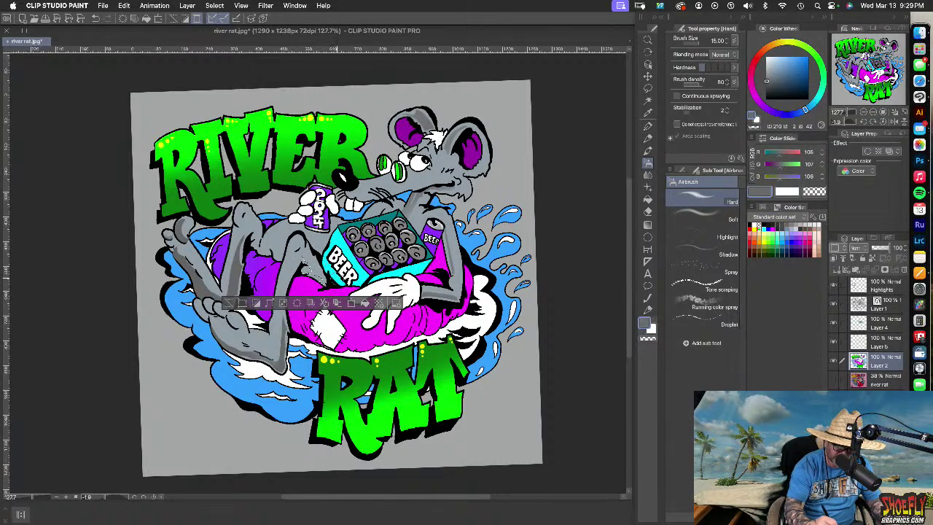
pyautogui.click(885, 322)
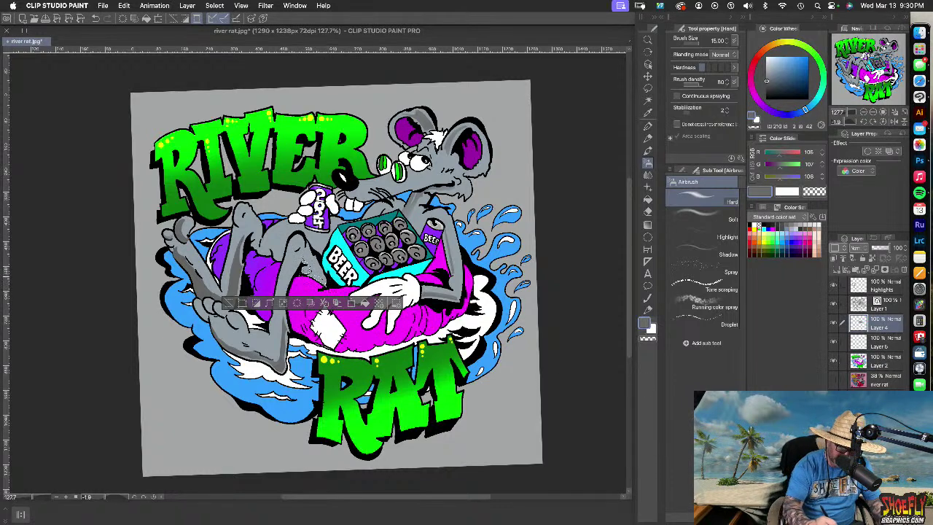
pyautogui.click(890, 308)
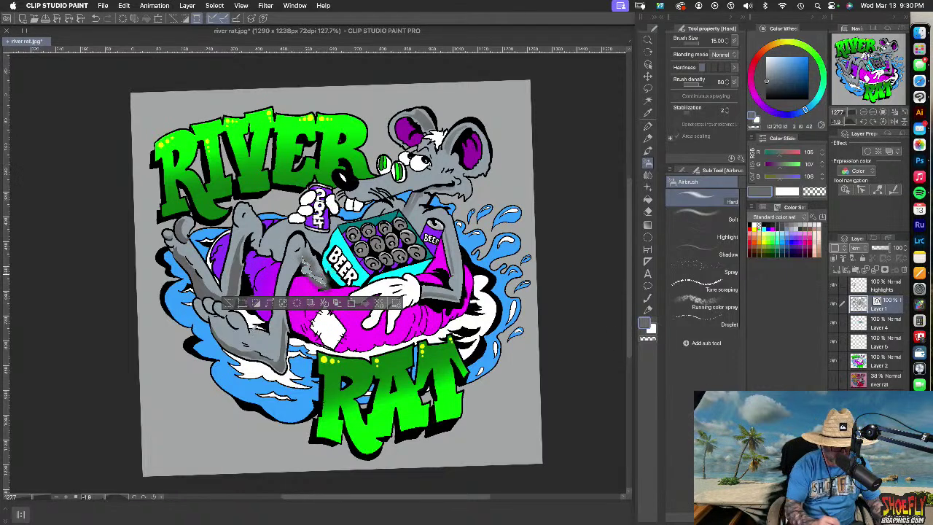
pyautogui.keyDown('alt'); pyautogui.click(254, 327); pyautogui.keyUp('alt')
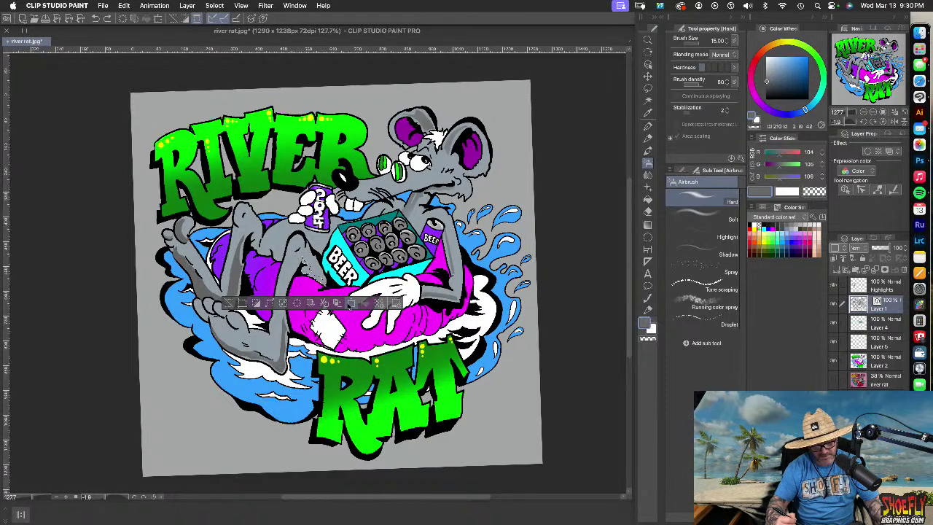
pyautogui.click(885, 360)
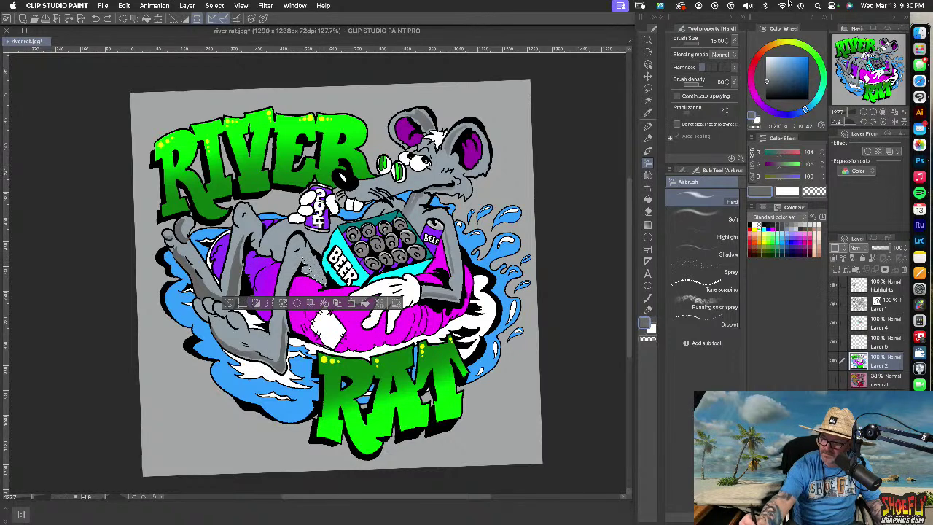
pyautogui.click(838, 371)
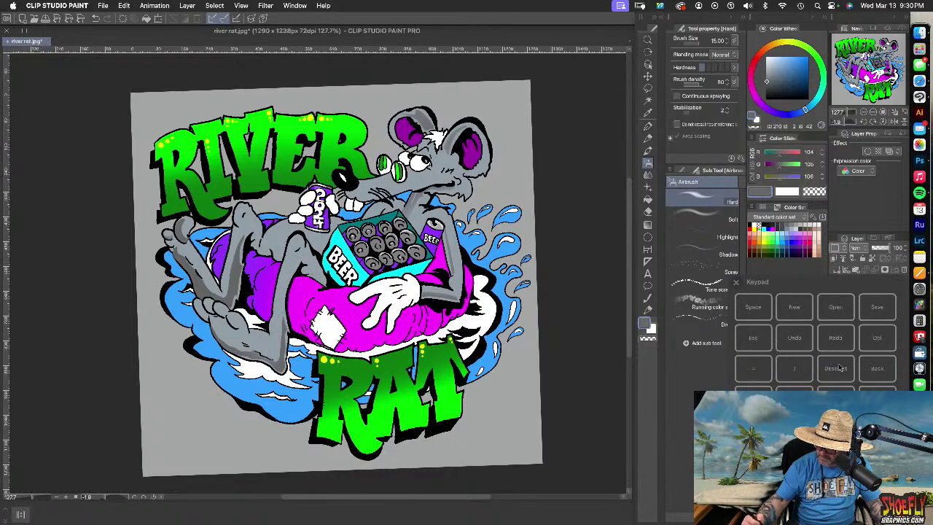
# Undo the thigh shading and its lasso, select the layer directly above Layer 2, and clear the restored shin selection
pyautogui.click(737, 283)
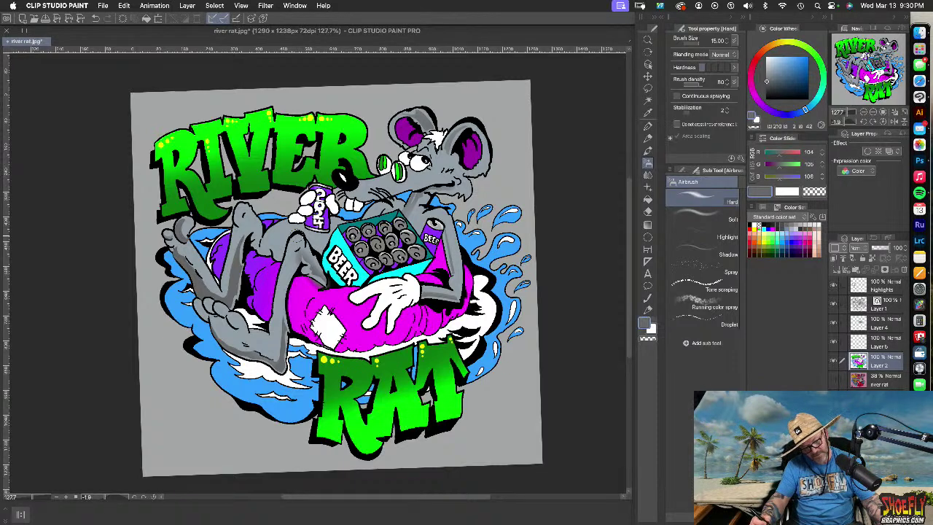
pyautogui.press('super+z')
pyautogui.press('super+z')
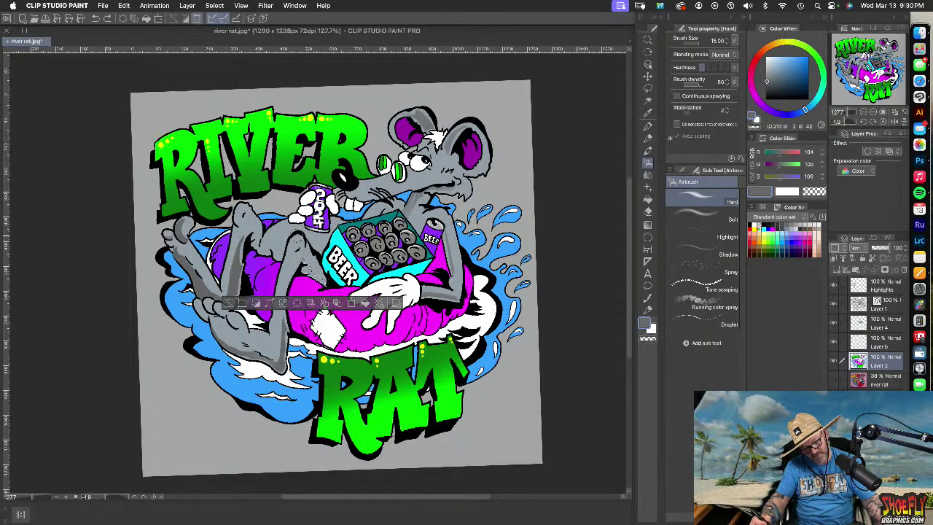
pyautogui.press('super+z')
pyautogui.press('super+z')
pyautogui.press('super+z')
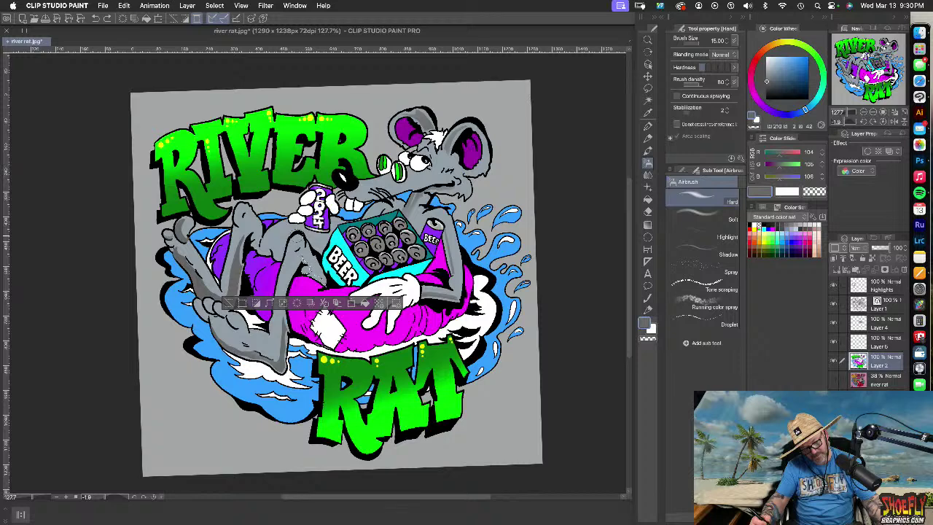
pyautogui.press('super+z')
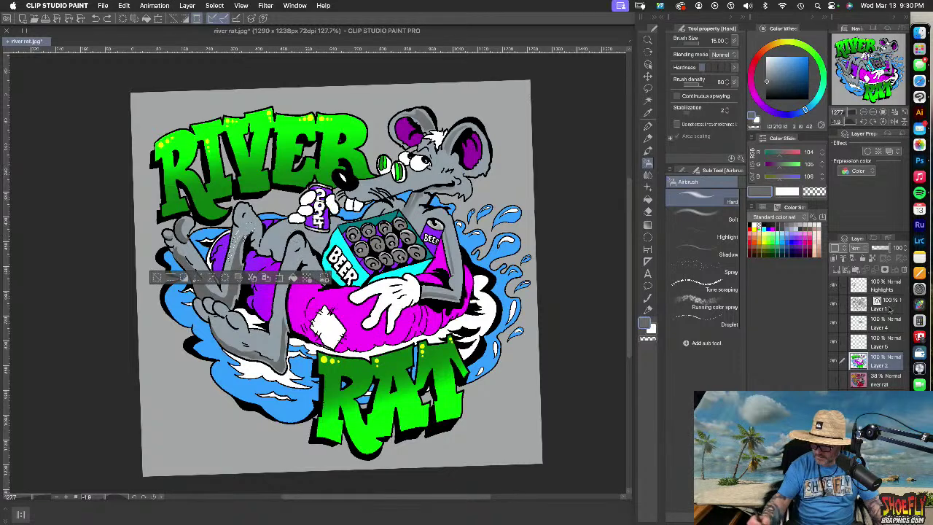
pyautogui.click(894, 347)
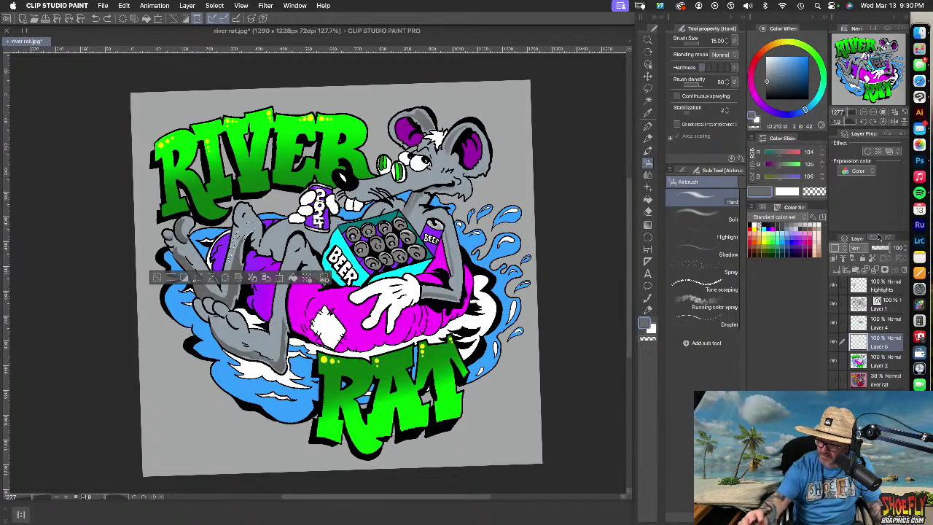
pyautogui.press('super+d')
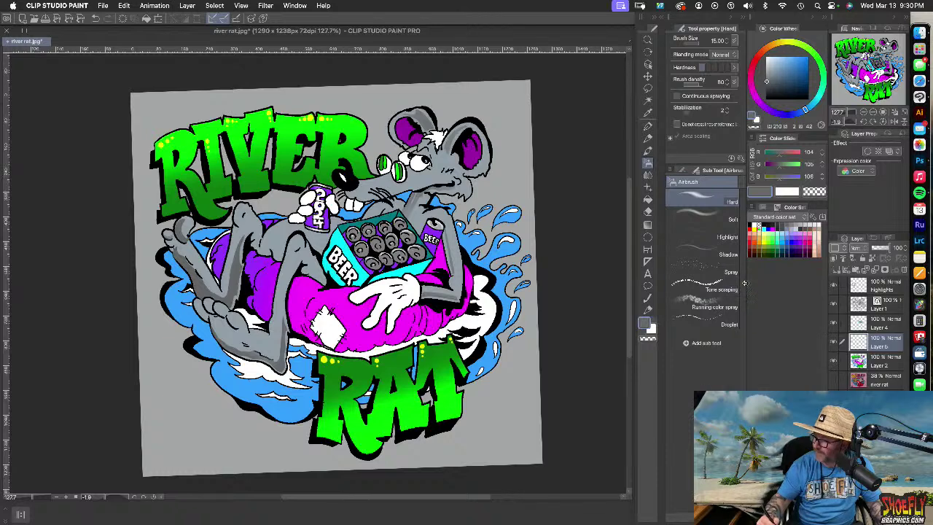
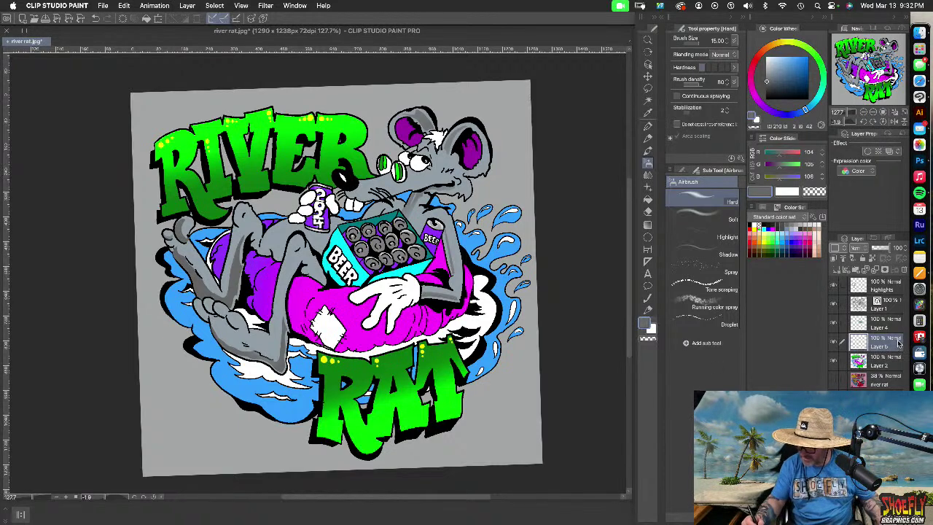
# Set up the black MICRON ink pen at size 1.20 on Layer 1, and return to Layer 2
pyautogui.click(894, 363)
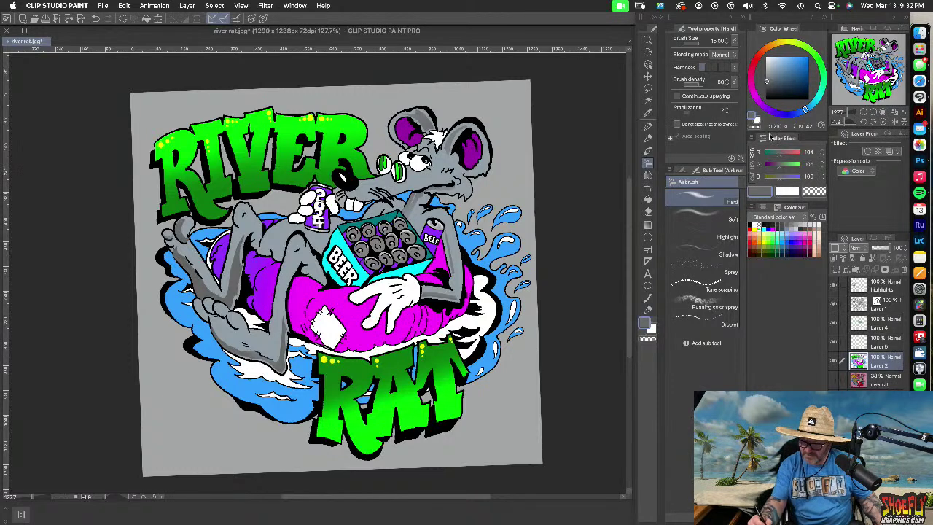
pyautogui.click(649, 89)
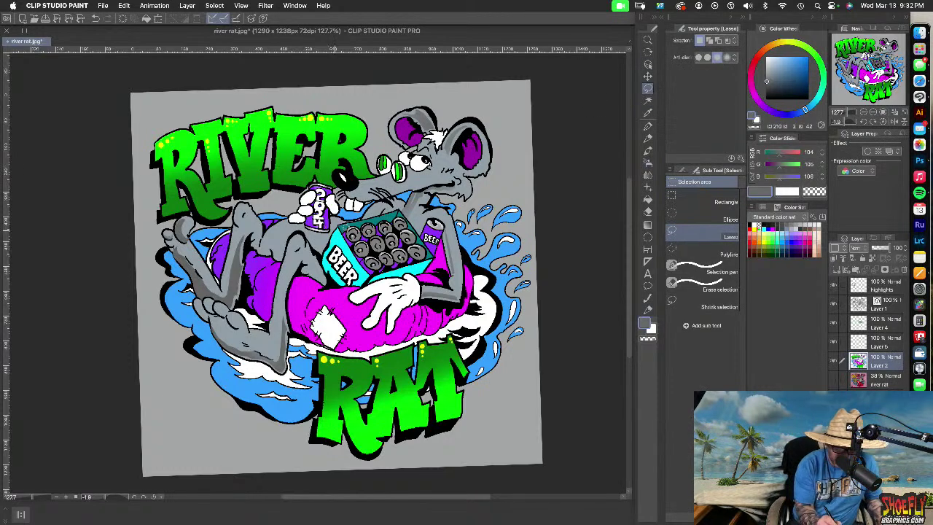
pyautogui.click(897, 310)
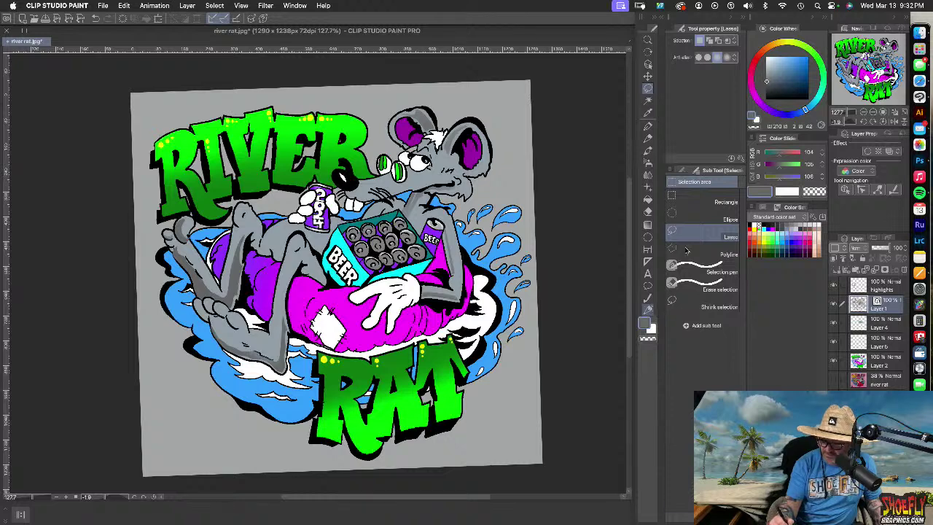
pyautogui.click(647, 309)
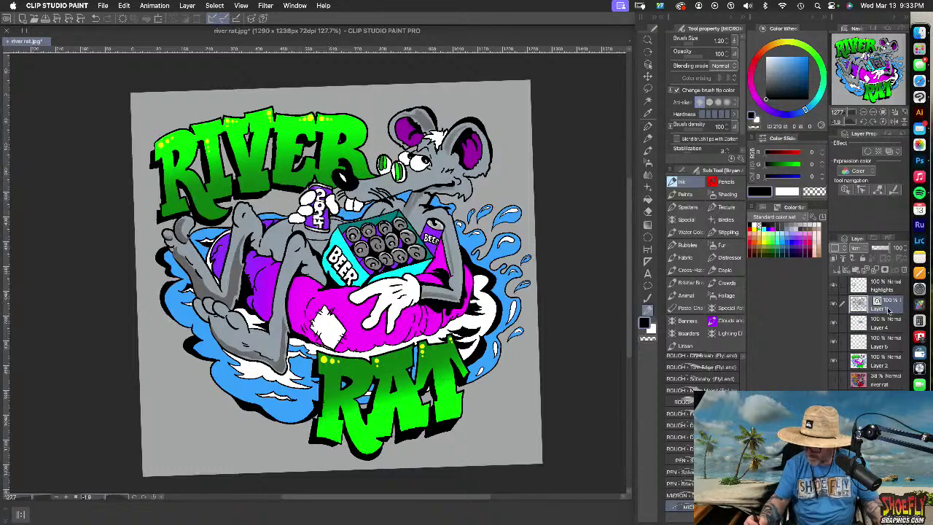
pyautogui.click(885, 357)
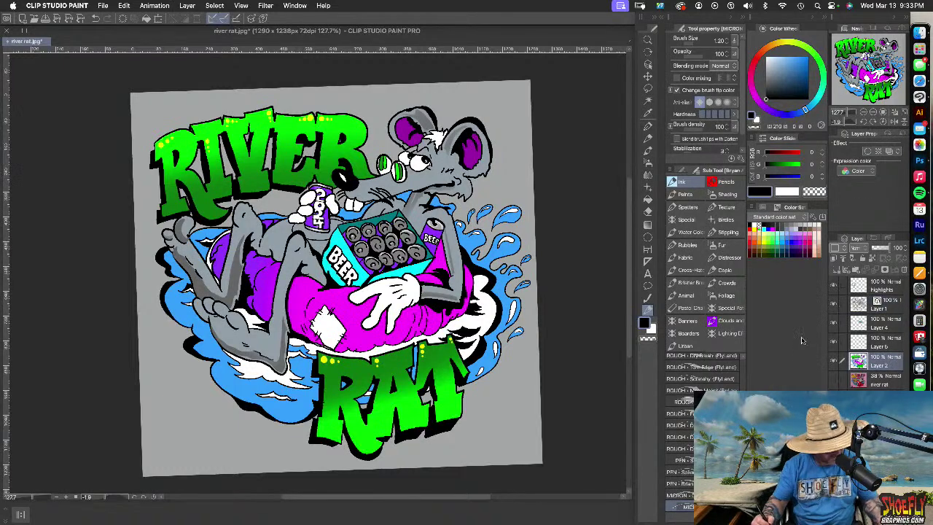
# Try blue and magenta fills on the area beneath the held can on Layer 2, undo them, and fill it white
pyautogui.click(650, 202)
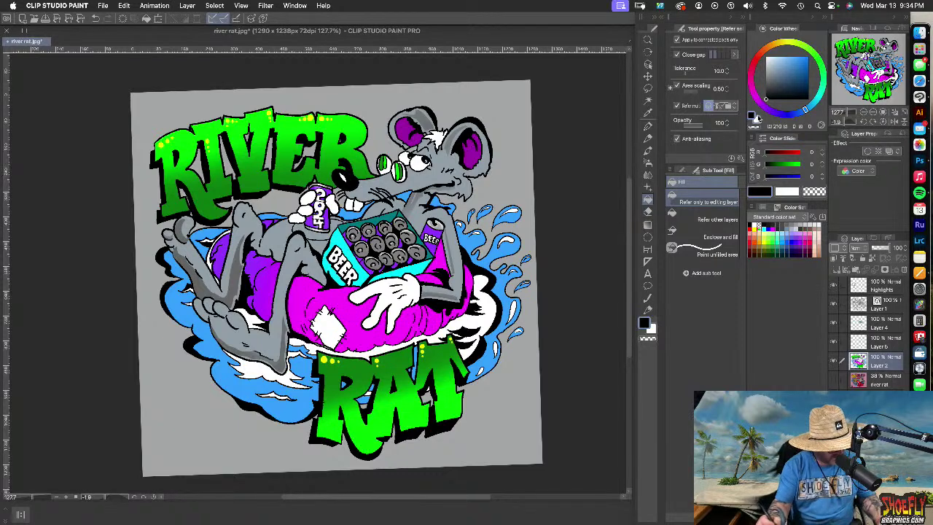
pyautogui.click(772, 70)
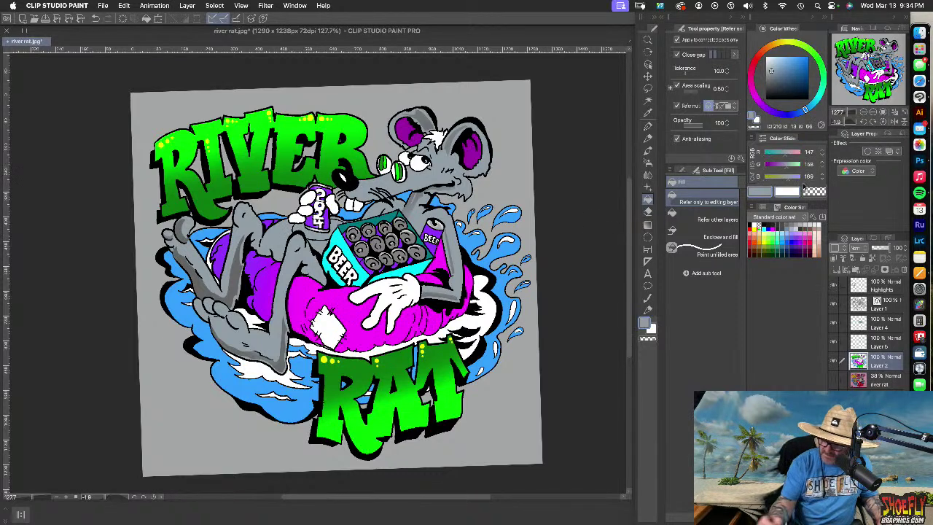
pyautogui.click(796, 57)
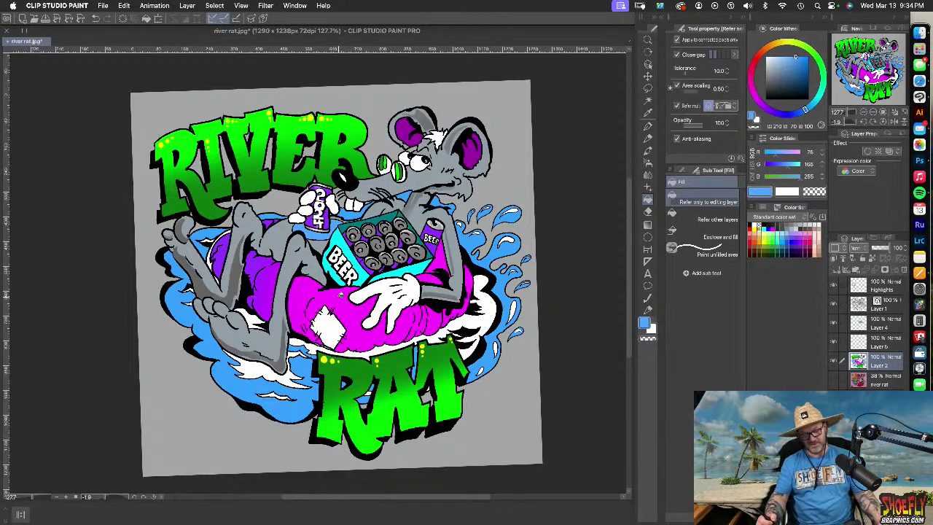
pyautogui.click(758, 102)
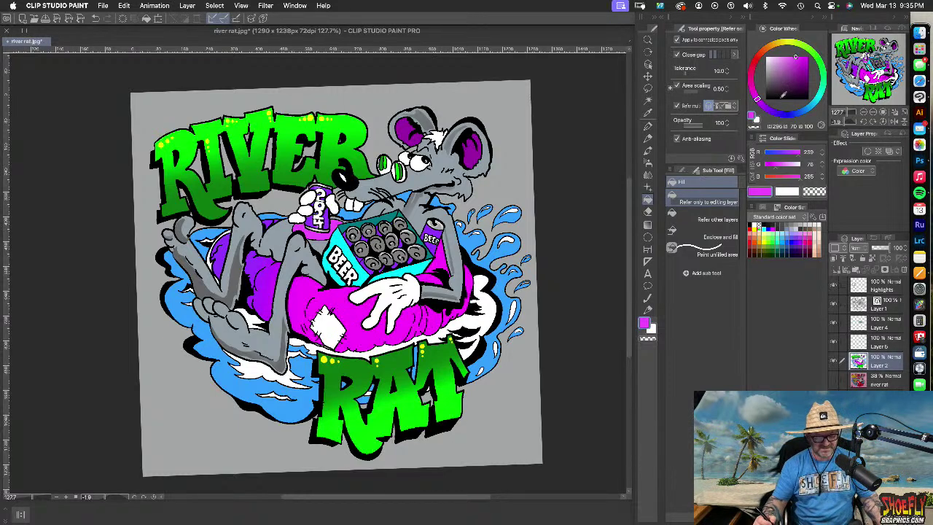
pyautogui.press('super+z')
pyautogui.press('super+z')
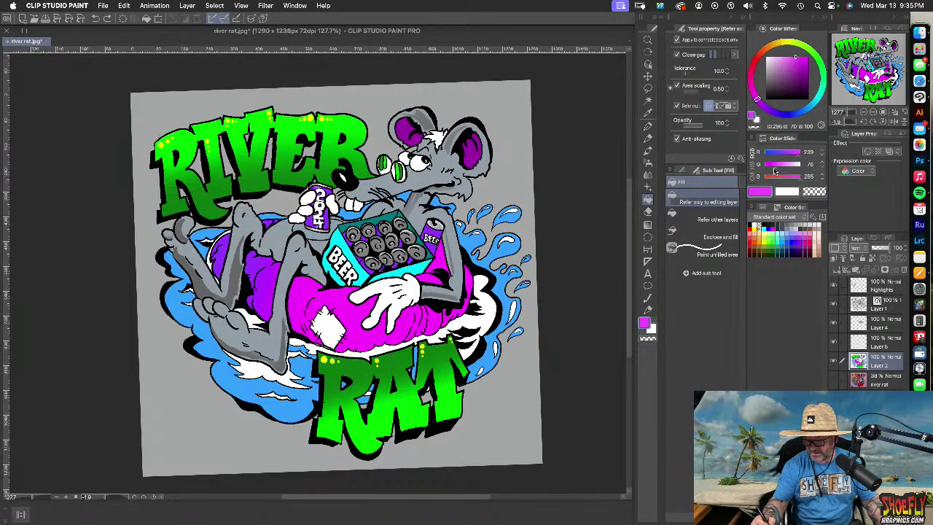
pyautogui.click(767, 58)
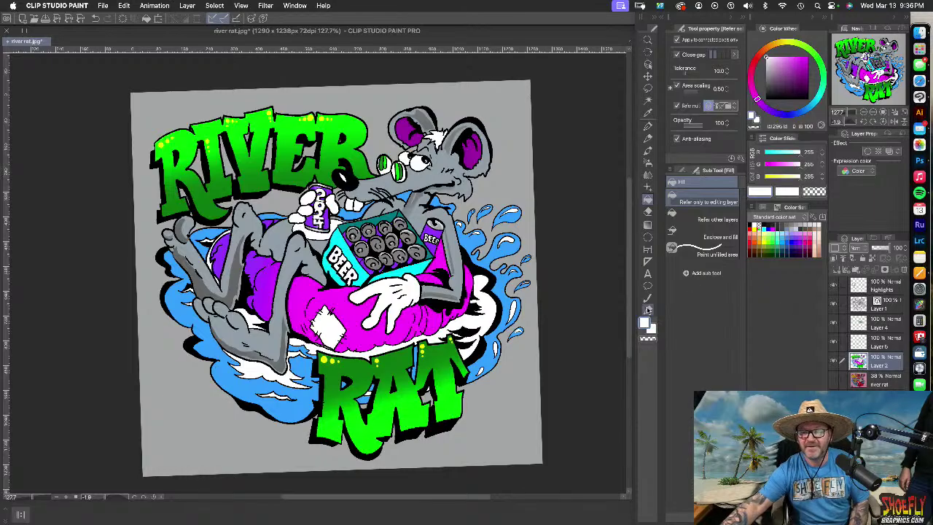
pyautogui.hotkey('ctrl', 'Right')
pyautogui.hotkey('ctrl', 'Left')
pyautogui.press('Tab')
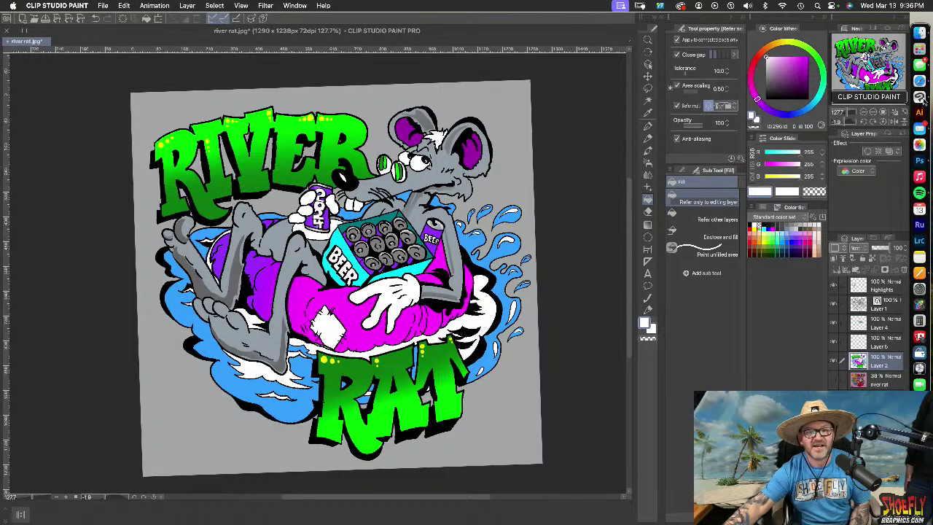
pyautogui.moveTo(2, 172)
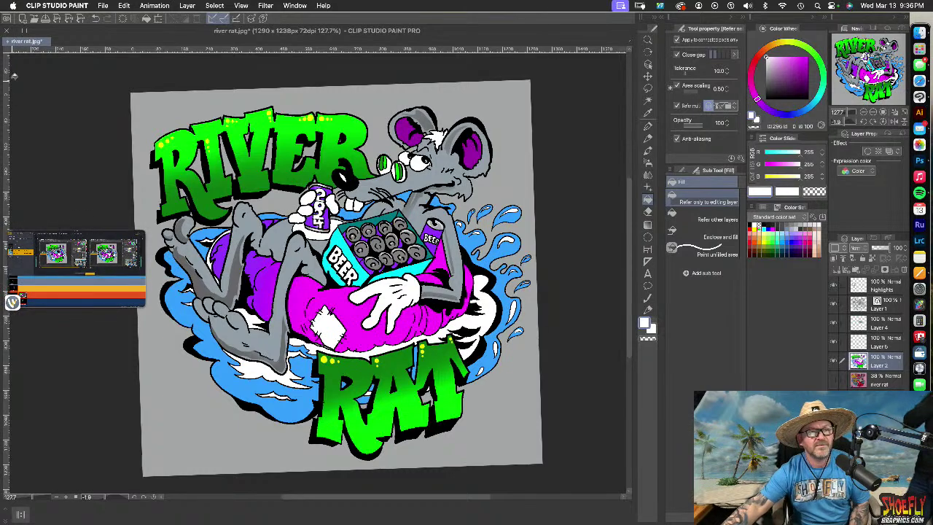
# Switch to Wirecast, enlarge the FaceTime HD Camera (Built-in) Video layer to fill the whole frame, and send the shot live
pyautogui.click(14, 31)
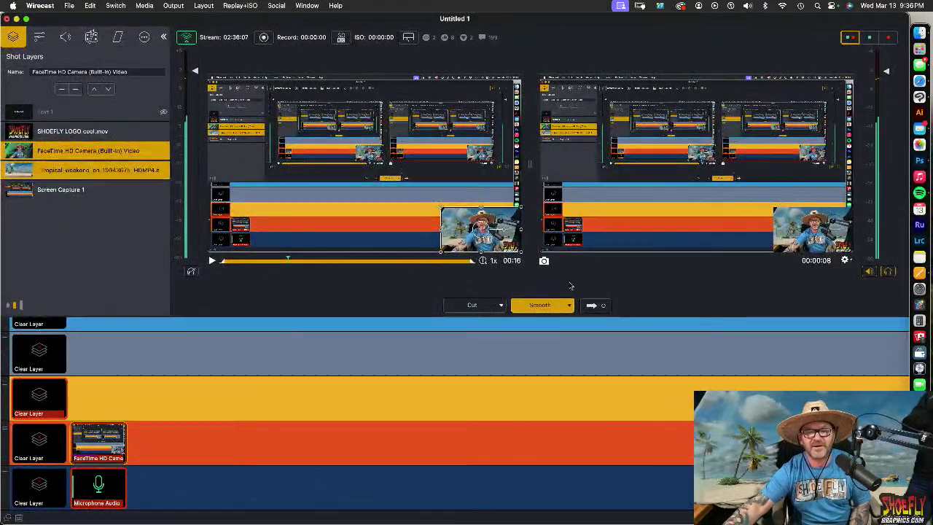
pyautogui.moveTo(101, 450)
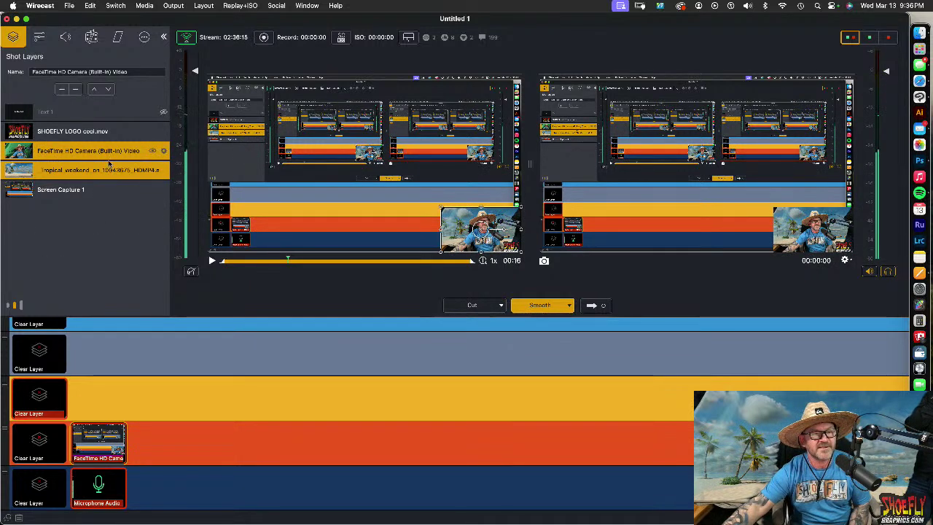
pyautogui.click(150, 151)
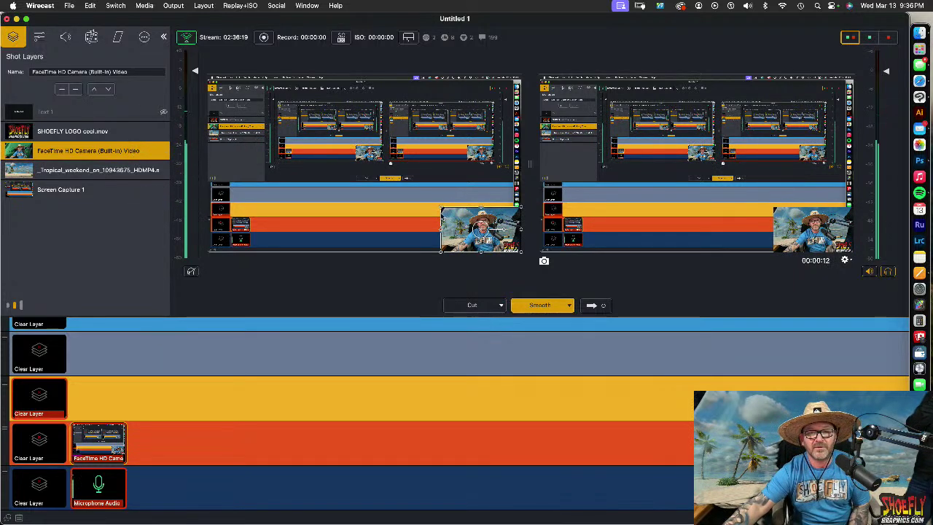
pyautogui.moveTo(441, 209); pyautogui.dragTo(179, 89)
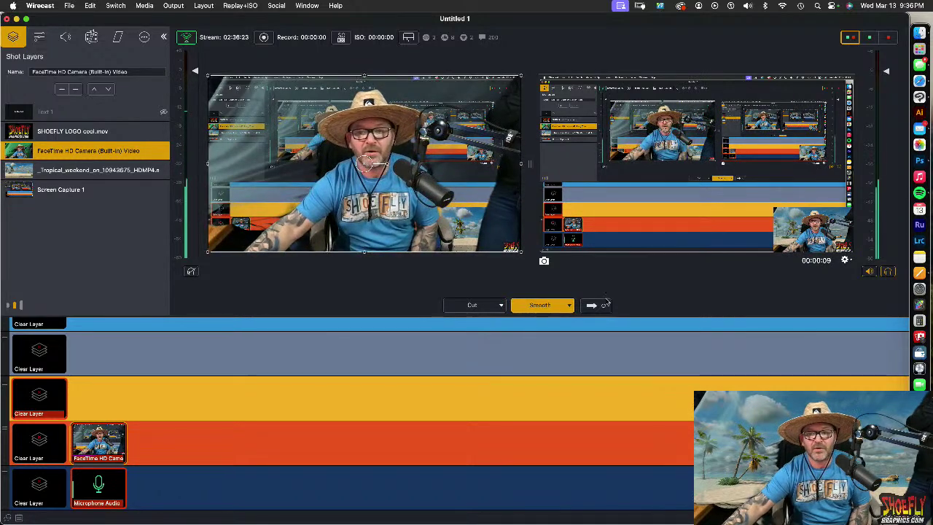
pyautogui.click(593, 305)
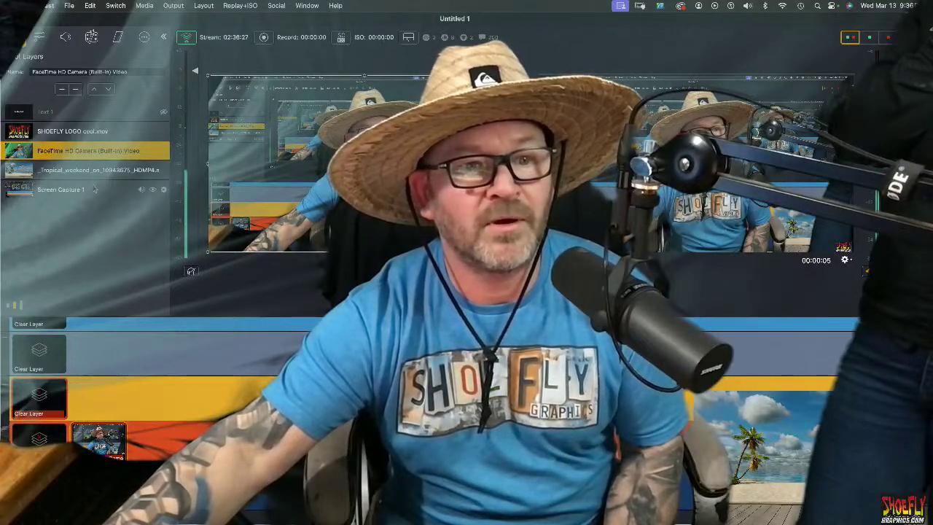
# Hide the Screen Capture 1 layer in the shot and select the tropical weekend background video layer
pyautogui.click(120, 189)
pyautogui.click(152, 190)
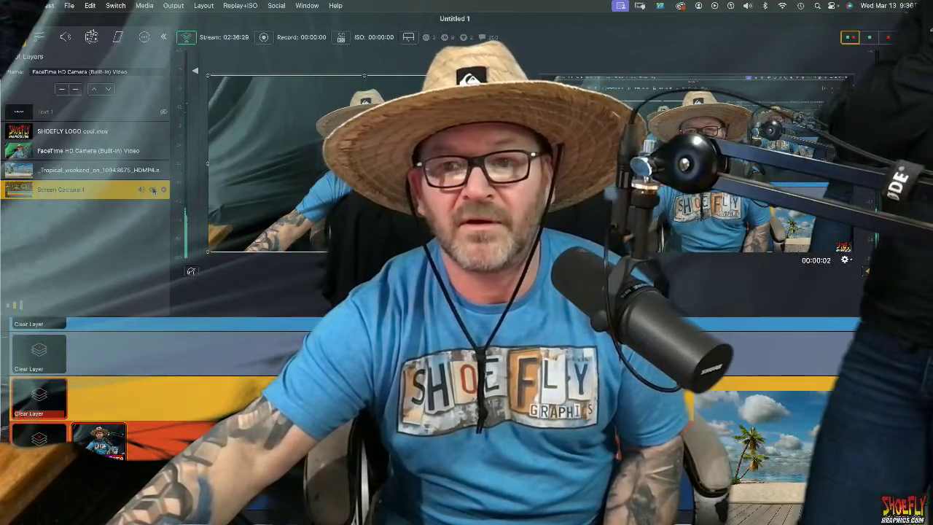
pyautogui.click(101, 171)
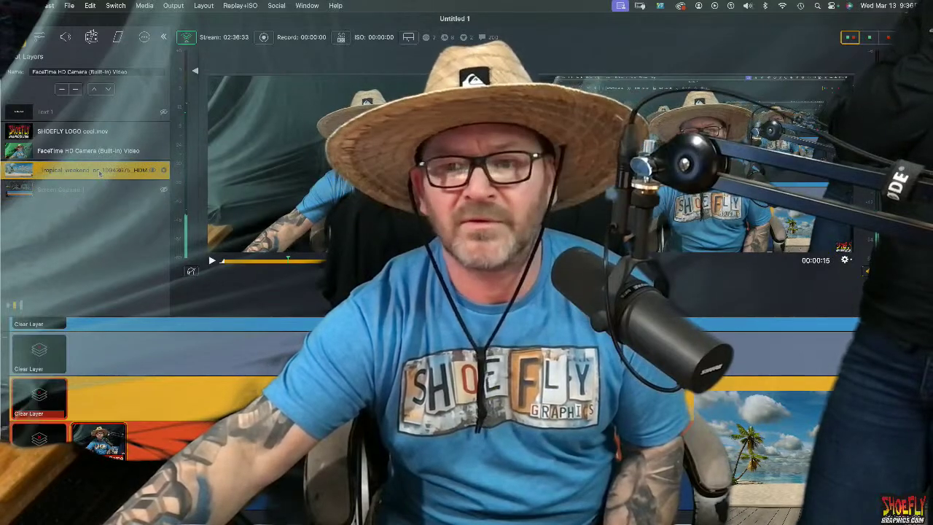